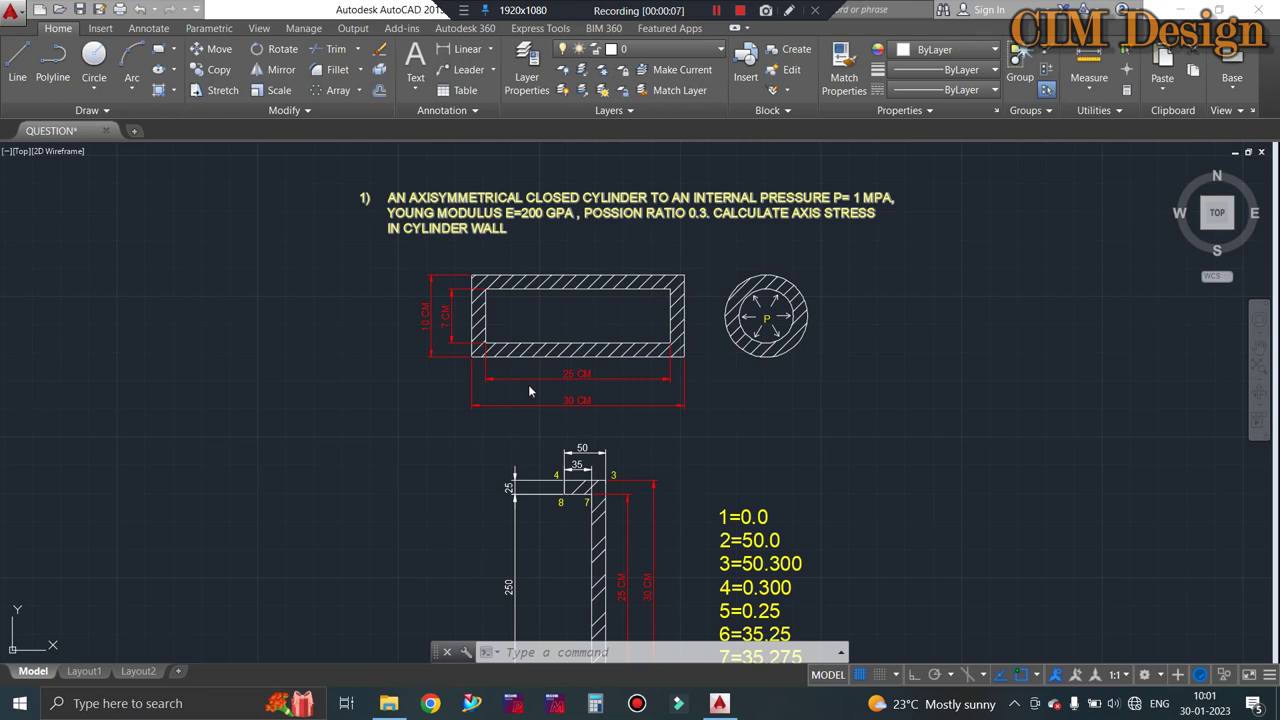
Zoom in and out over the AutoCAD section drawing while adding the keypoint coordinate list.
{"action": "scroll", "coordinate": [541, 379], "scroll_direction": "down", "scroll_amount": 1}
{"action": "scroll", "coordinate": [541, 379], "scroll_direction": "up", "scroll_amount": 1}
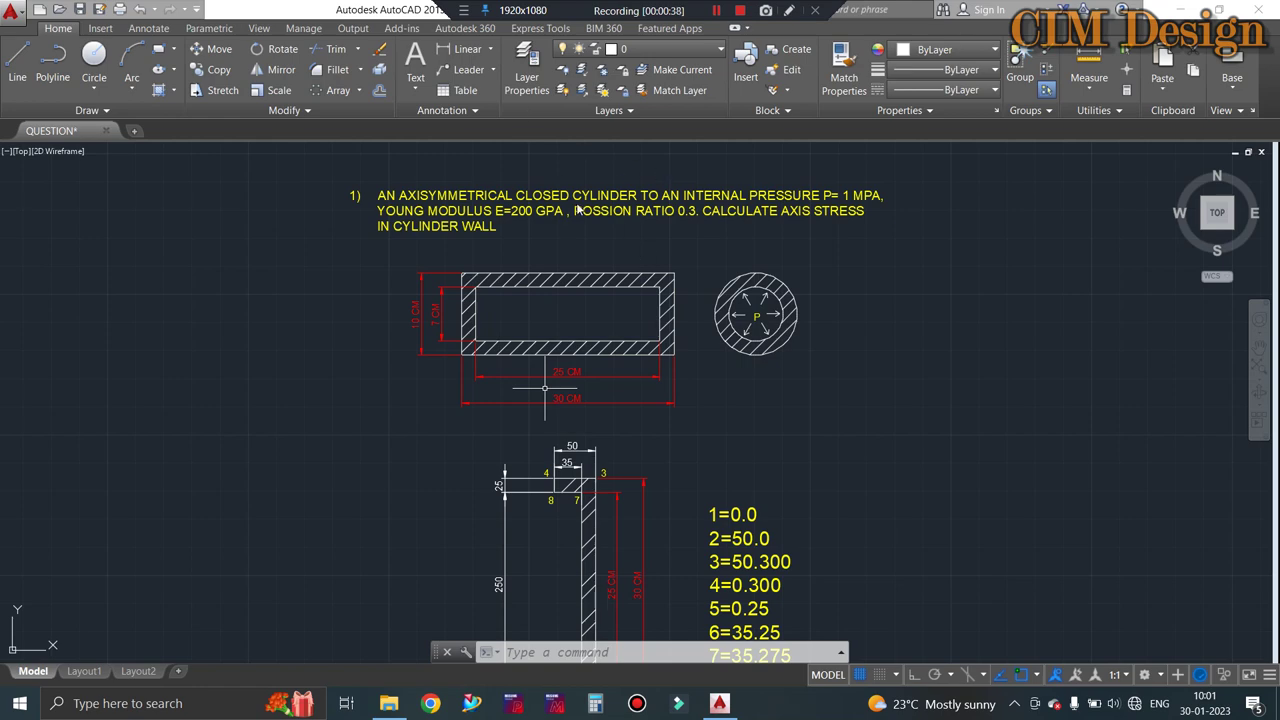
{"action": "scroll", "coordinate": [602, 189], "scroll_direction": "up", "scroll_amount": 4}
{"action": "scroll", "coordinate": [602, 189], "scroll_direction": "down", "scroll_amount": 3}
{"action": "scroll", "coordinate": [614, 207], "scroll_direction": "up", "scroll_amount": 1}
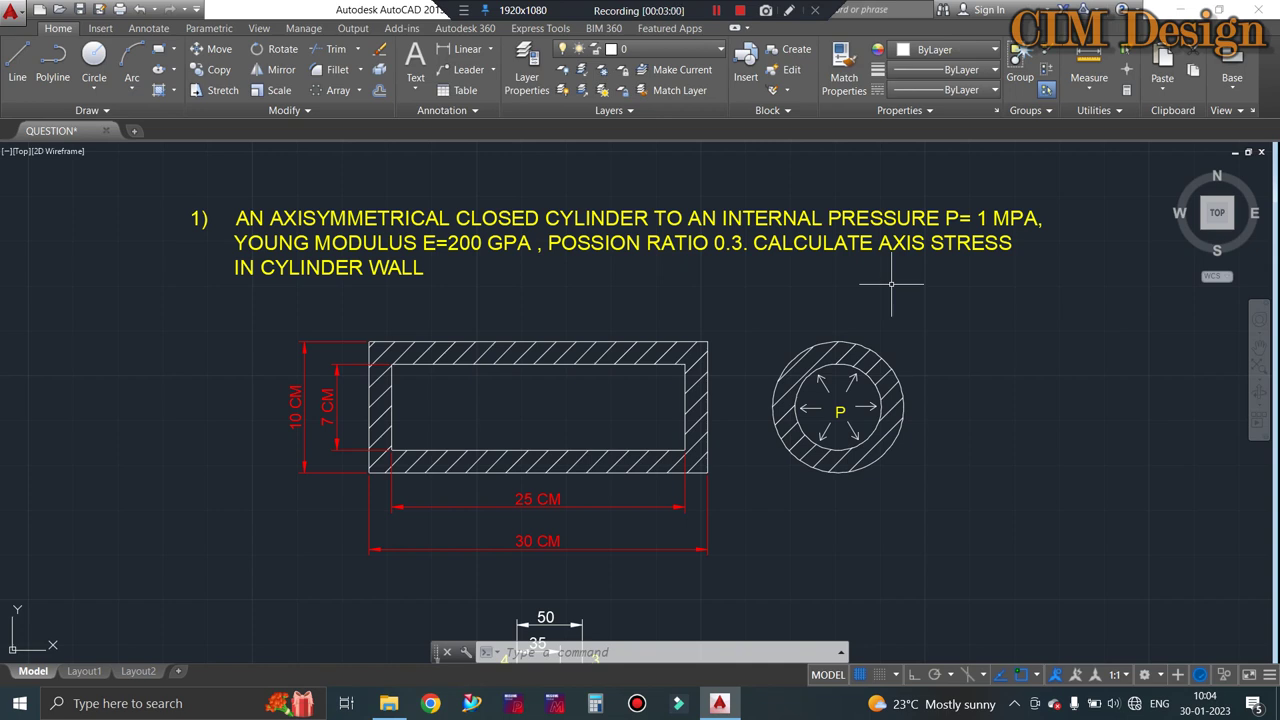
{"action": "scroll", "coordinate": [641, 230], "scroll_direction": "up", "scroll_amount": 1}
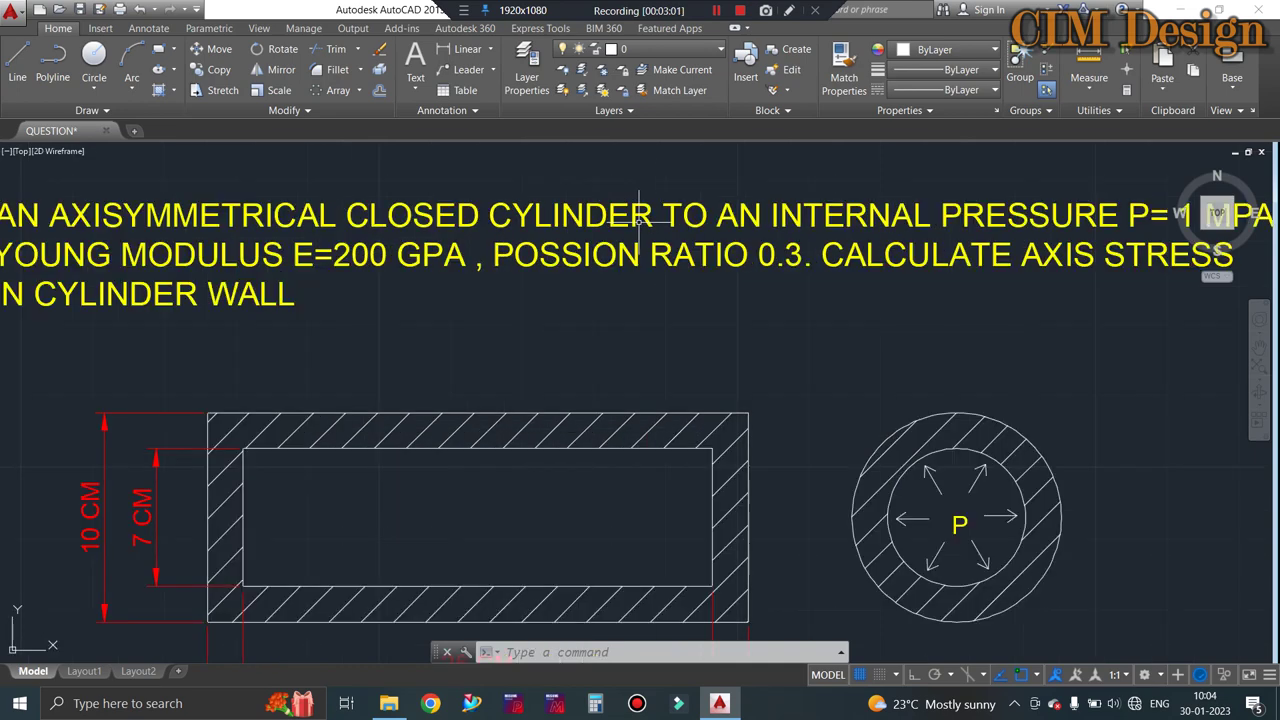
{"action": "scroll", "coordinate": [641, 230], "scroll_direction": "down", "scroll_amount": 1}
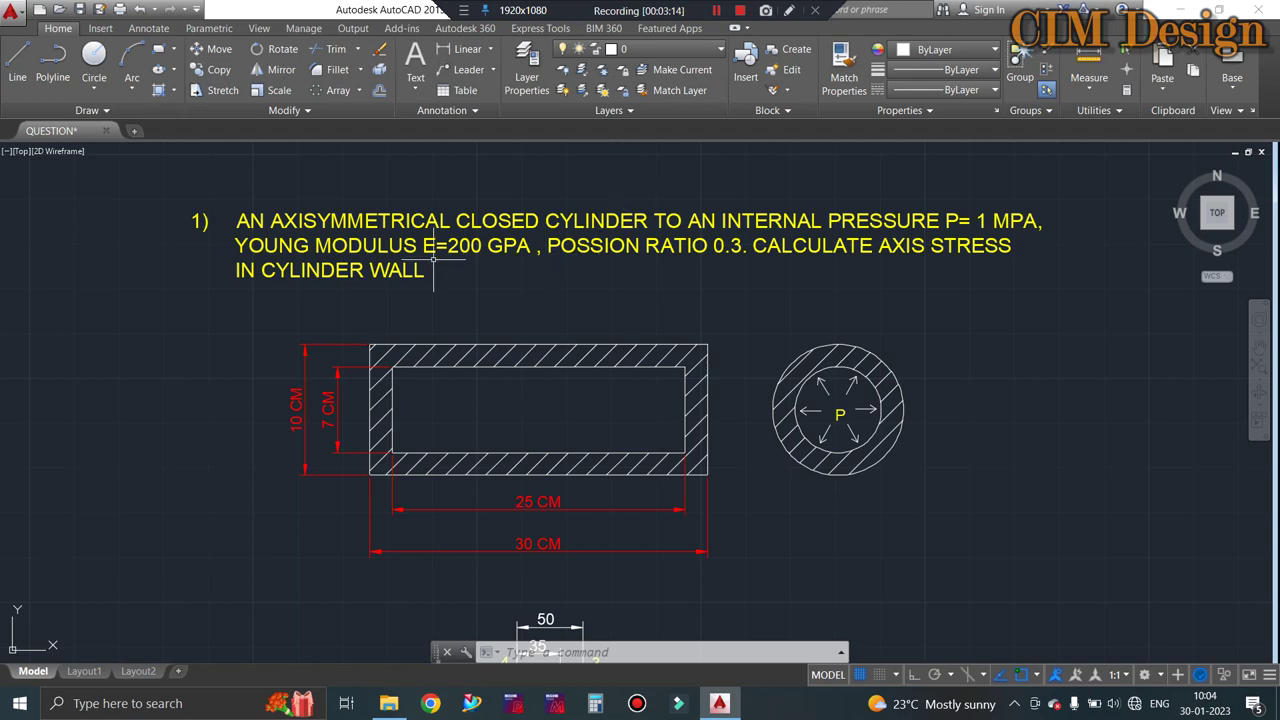
{"action": "scroll", "coordinate": [455, 223], "scroll_direction": "up", "scroll_amount": 2}
{"action": "scroll", "coordinate": [493, 220], "scroll_direction": "down", "scroll_amount": 2}
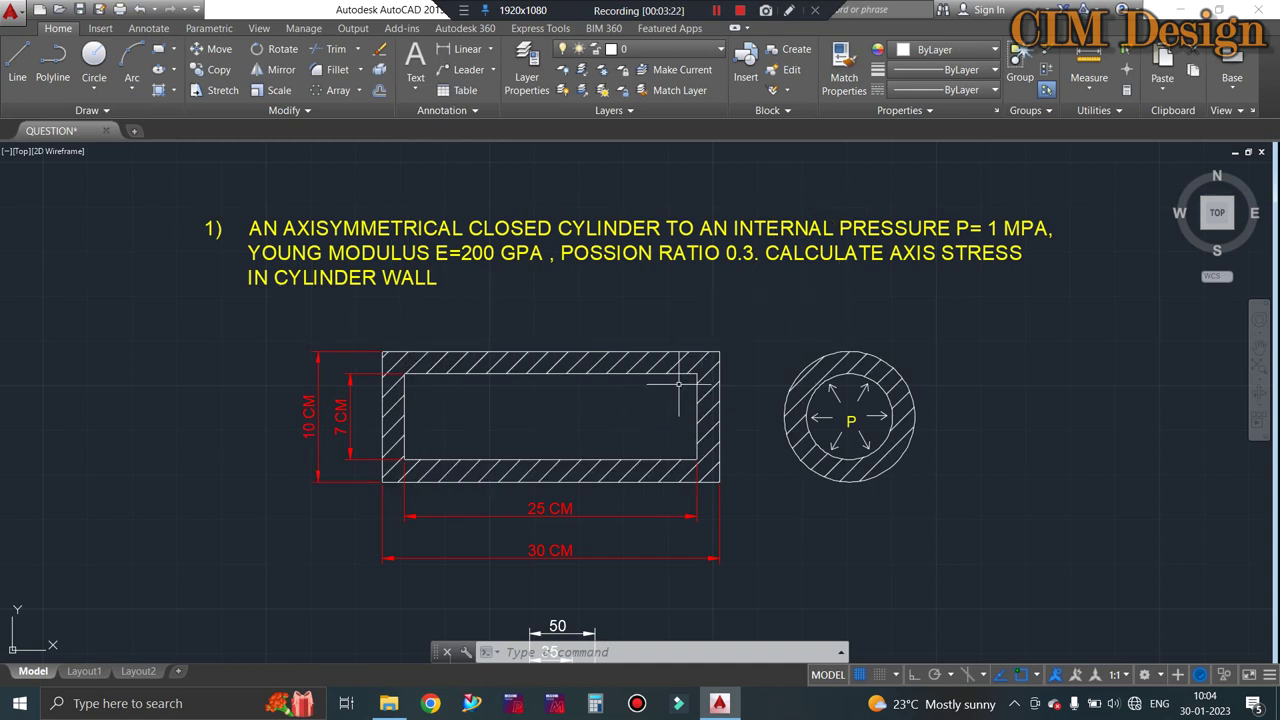
{"action": "scroll", "coordinate": [685, 410], "scroll_direction": "down", "scroll_amount": 3}
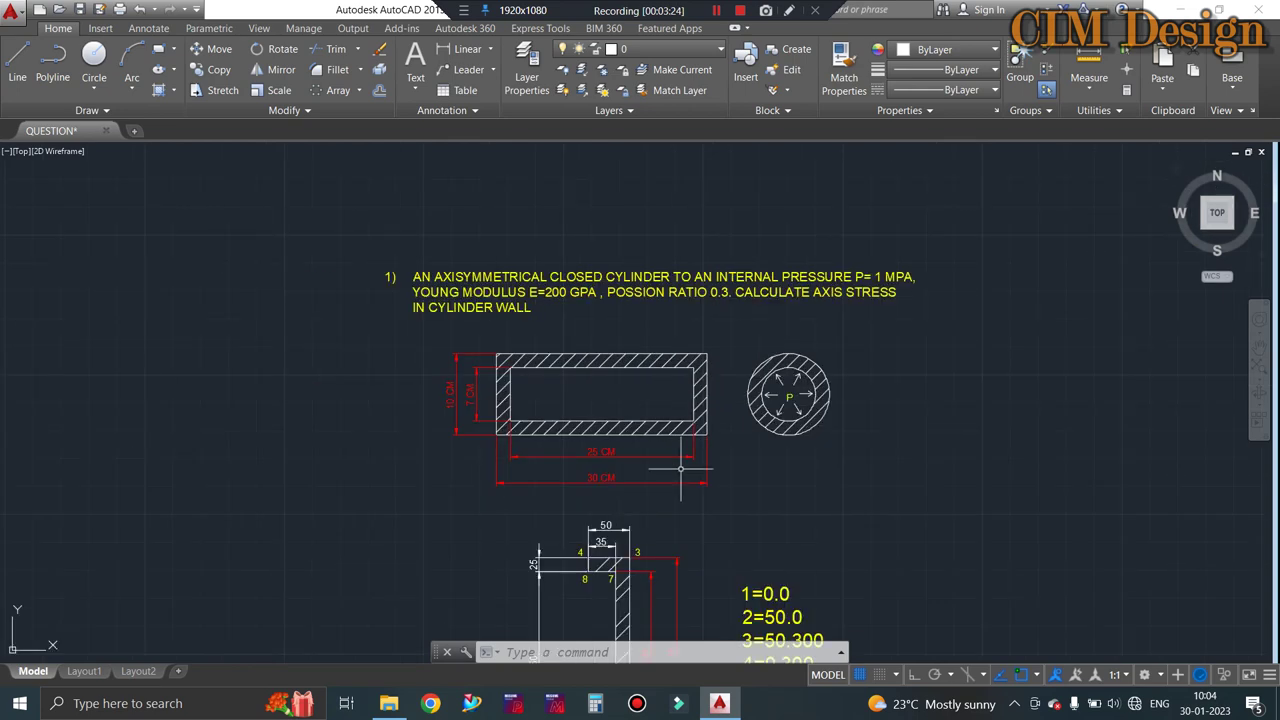
{"action": "scroll", "coordinate": [677, 471], "scroll_direction": "up", "scroll_amount": 3}
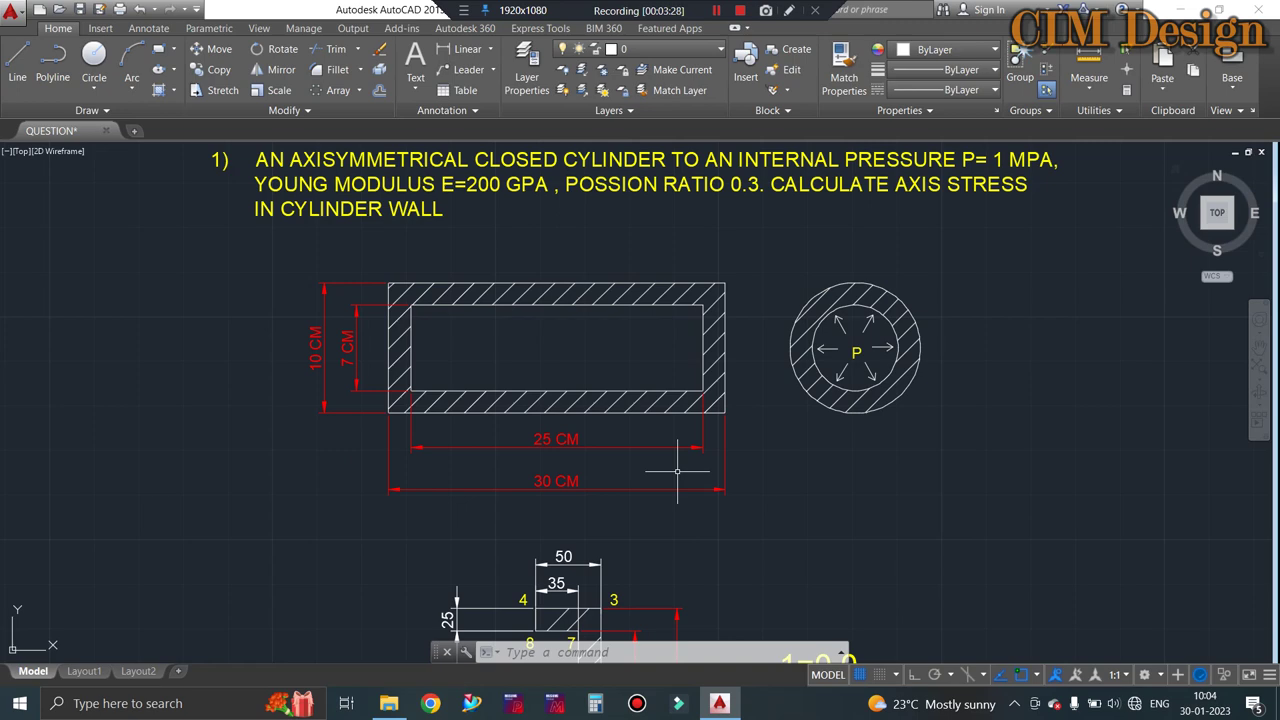
{"action": "scroll", "coordinate": [677, 471], "scroll_direction": "down", "scroll_amount": 2}
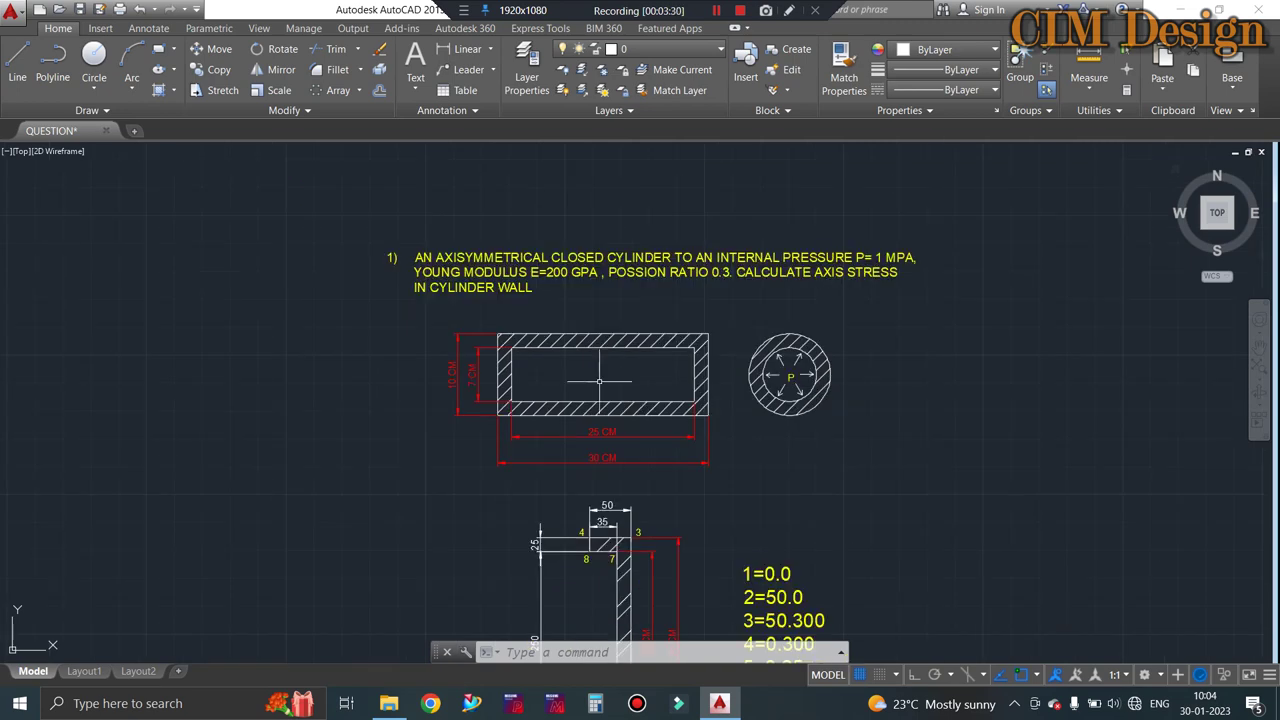
{"action": "scroll", "coordinate": [428, 311], "scroll_direction": "up", "scroll_amount": 2}
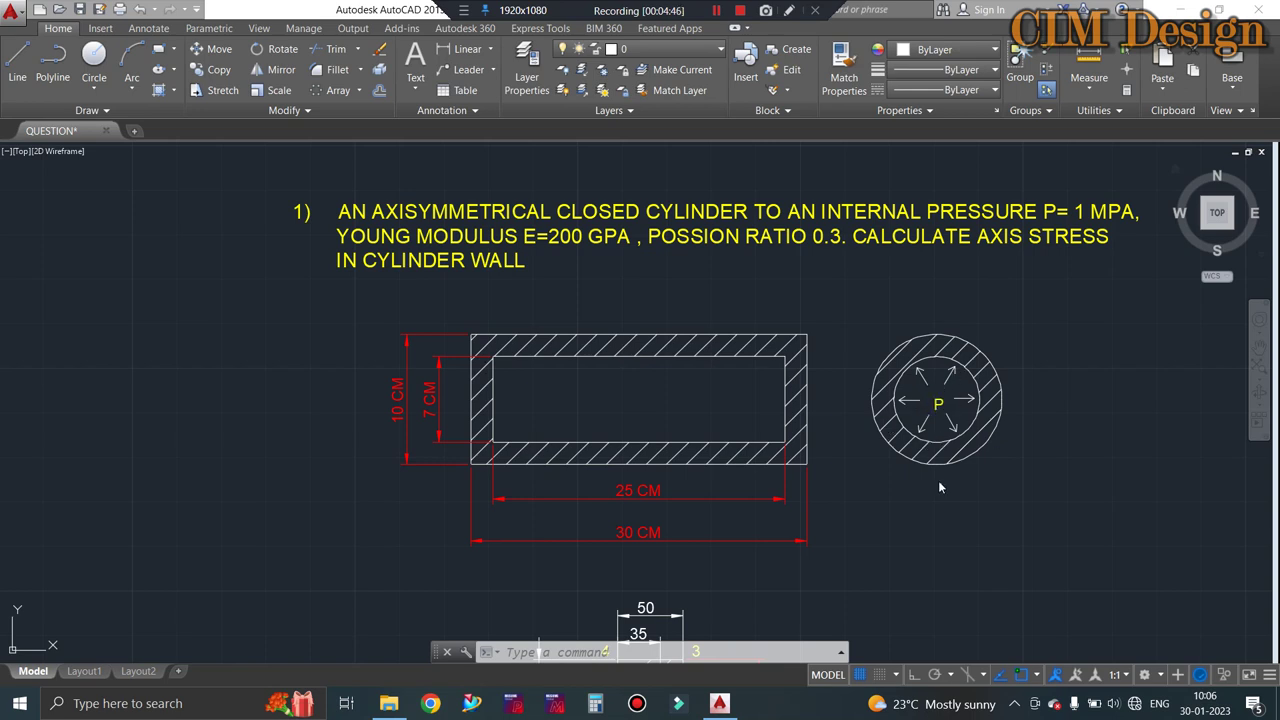
{"action": "scroll", "coordinate": [614, 400], "scroll_direction": "down", "scroll_amount": 1}
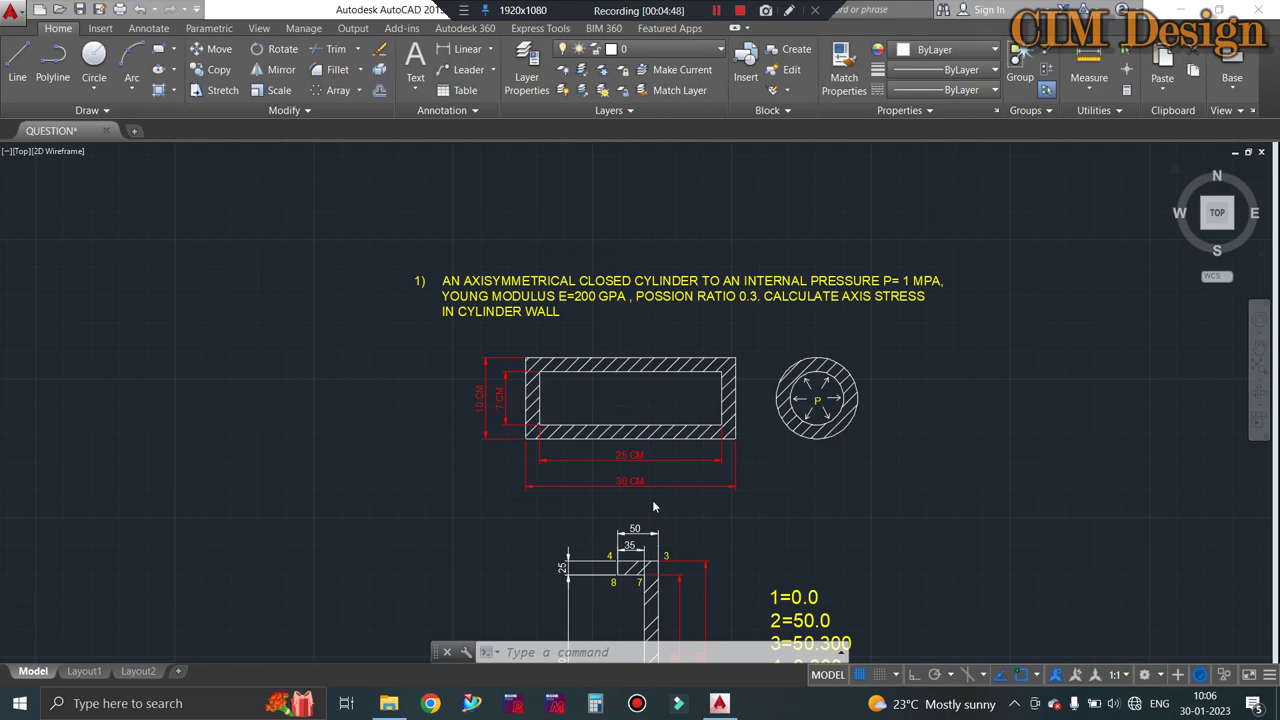
{"action": "scroll", "coordinate": [652, 500], "scroll_direction": "down", "scroll_amount": 5}
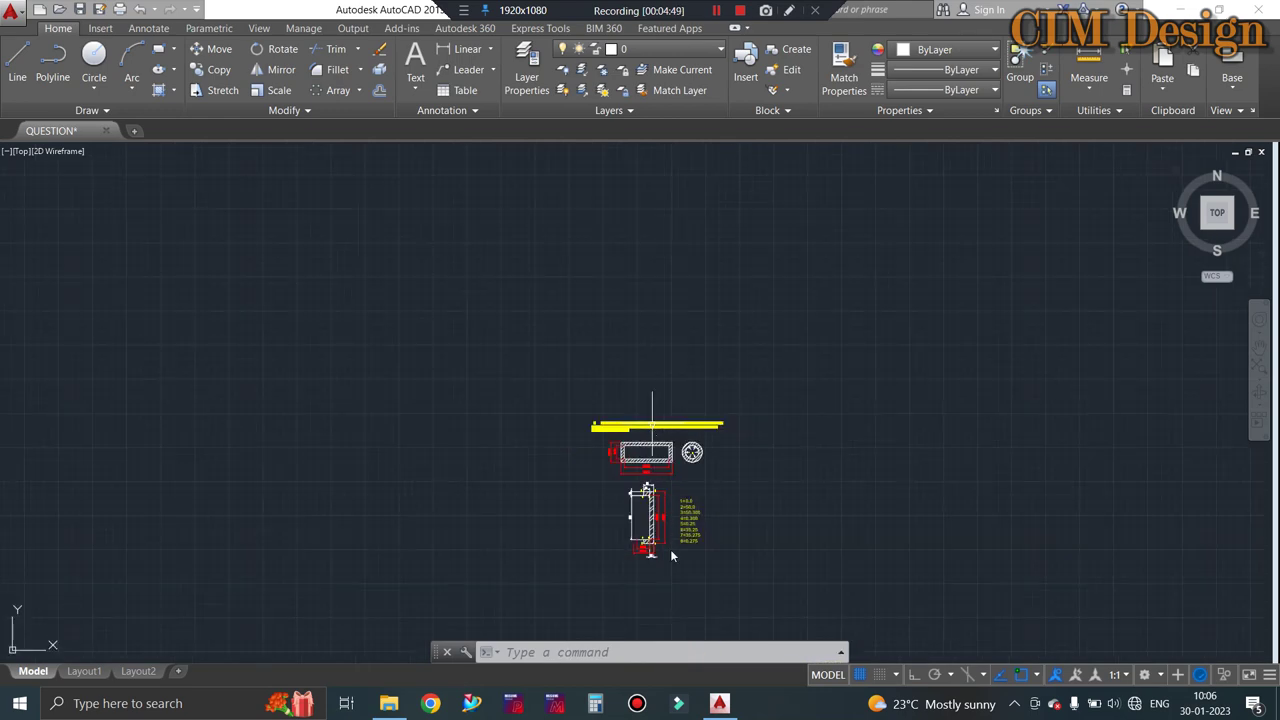
{"action": "scroll", "coordinate": [670, 549], "scroll_direction": "up", "scroll_amount": 1}
{"action": "scroll", "coordinate": [670, 549], "scroll_direction": "up", "scroll_amount": 2}
{"action": "scroll", "coordinate": [676, 530], "scroll_direction": "up", "scroll_amount": 2}
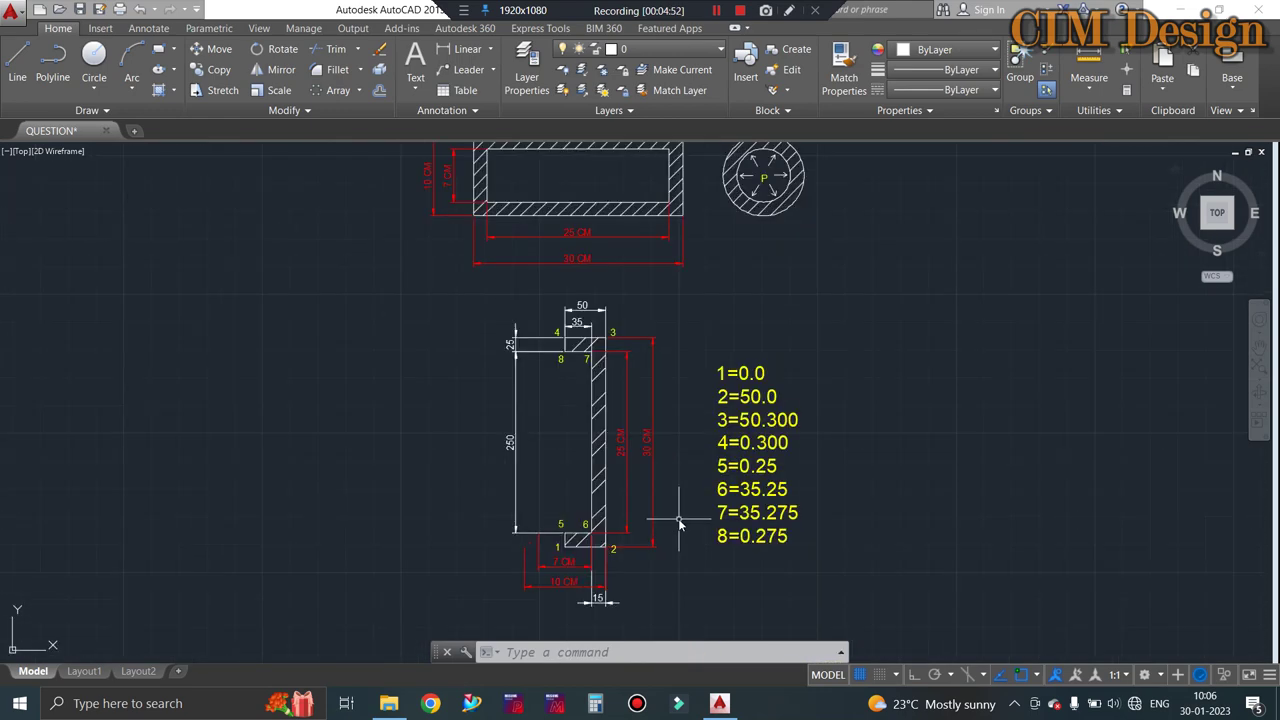
{"action": "scroll", "coordinate": [698, 398], "scroll_direction": "up", "scroll_amount": 1}
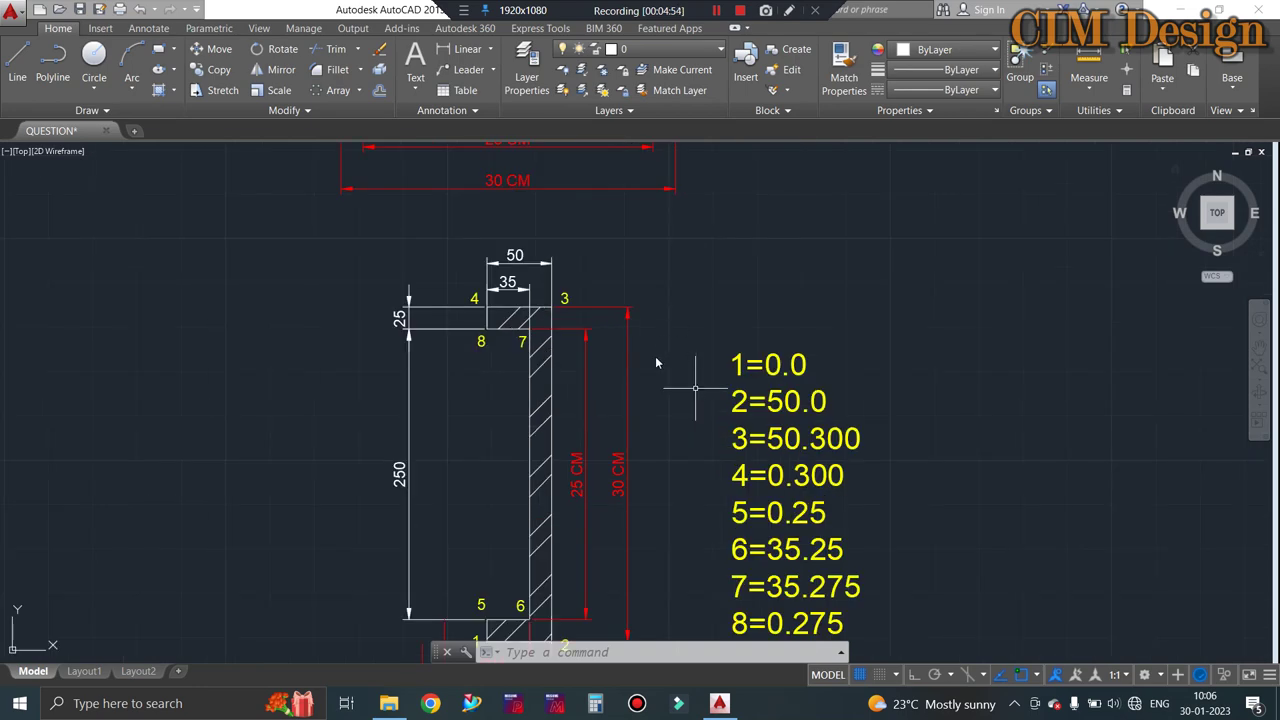
{"action": "scroll", "coordinate": [655, 372], "scroll_direction": "down", "scroll_amount": 1}
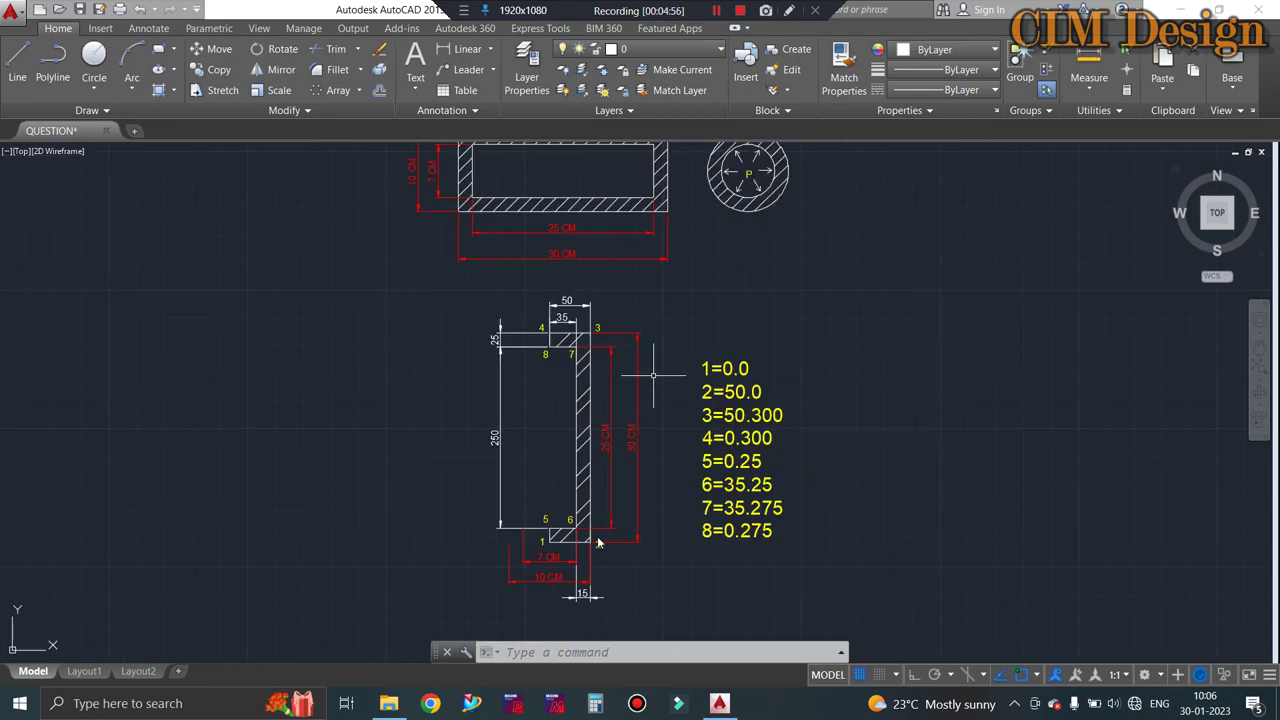
{"action": "scroll", "coordinate": [597, 536], "scroll_direction": "up", "scroll_amount": 1}
{"action": "scroll", "coordinate": [597, 536], "scroll_direction": "down", "scroll_amount": 1}
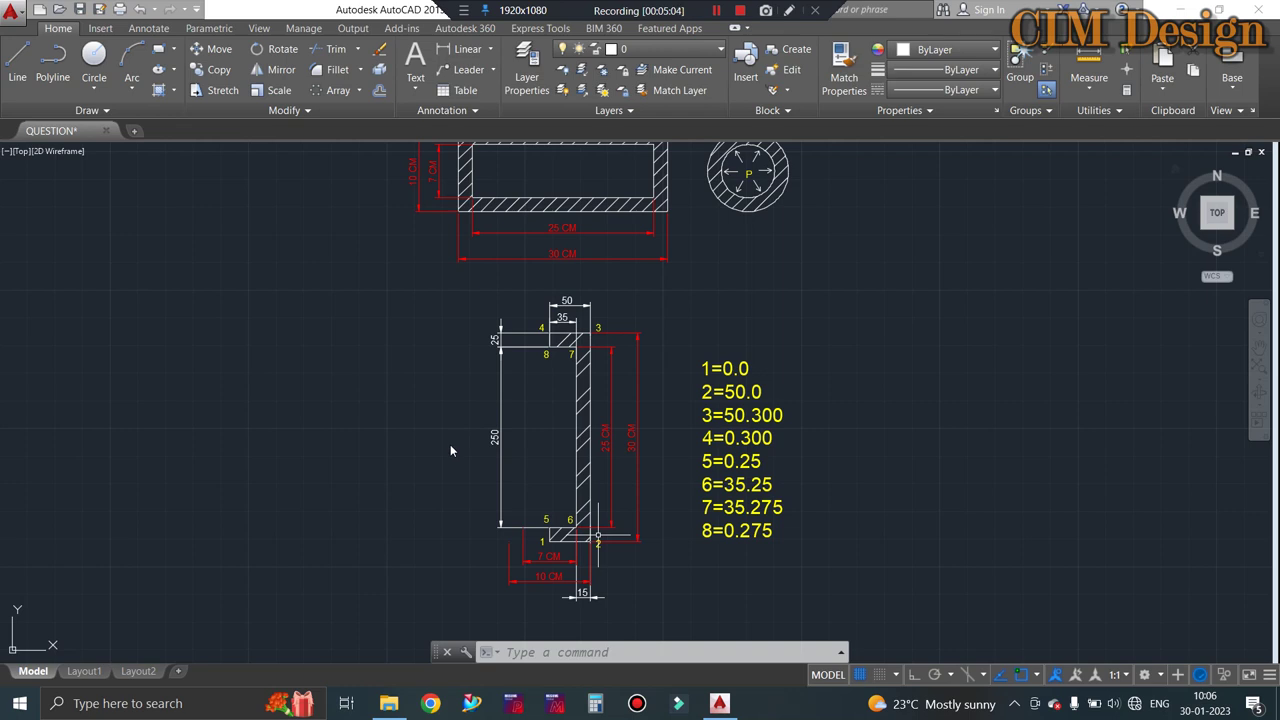
{"action": "scroll", "coordinate": [560, 503], "scroll_direction": "up", "scroll_amount": 2}
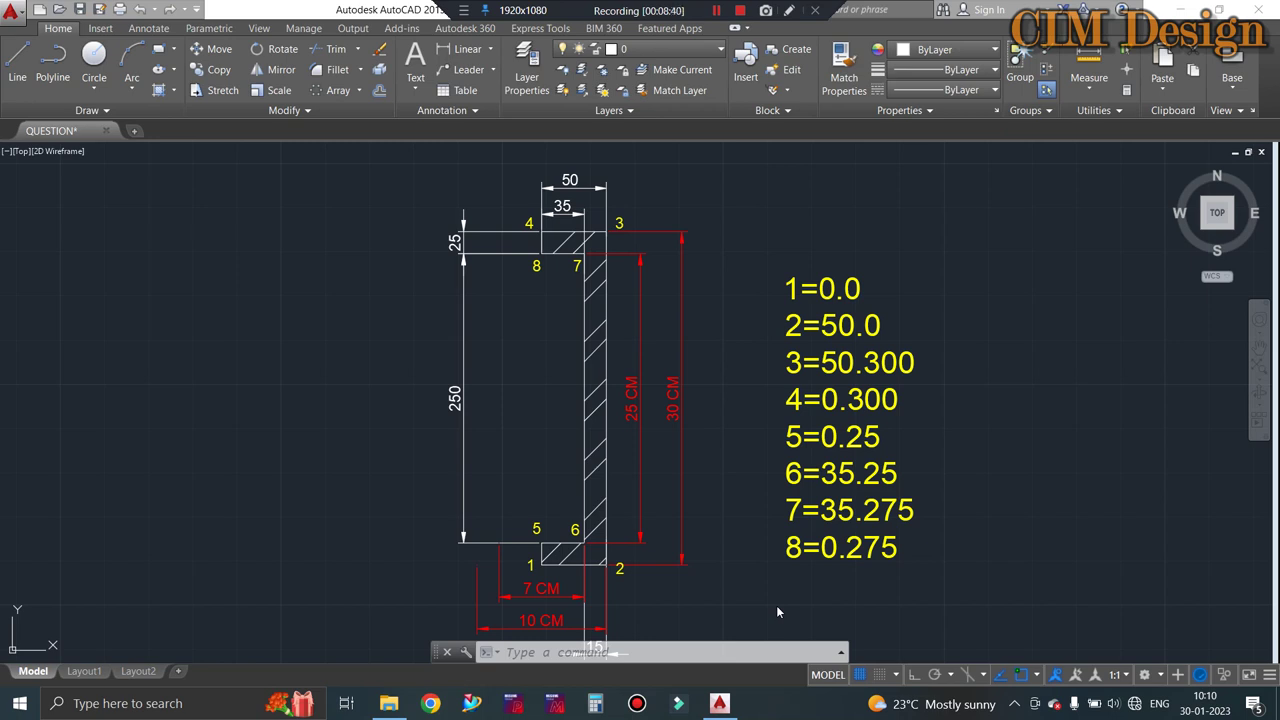
{"action": "scroll", "coordinate": [749, 482], "scroll_direction": "down", "scroll_amount": 4}
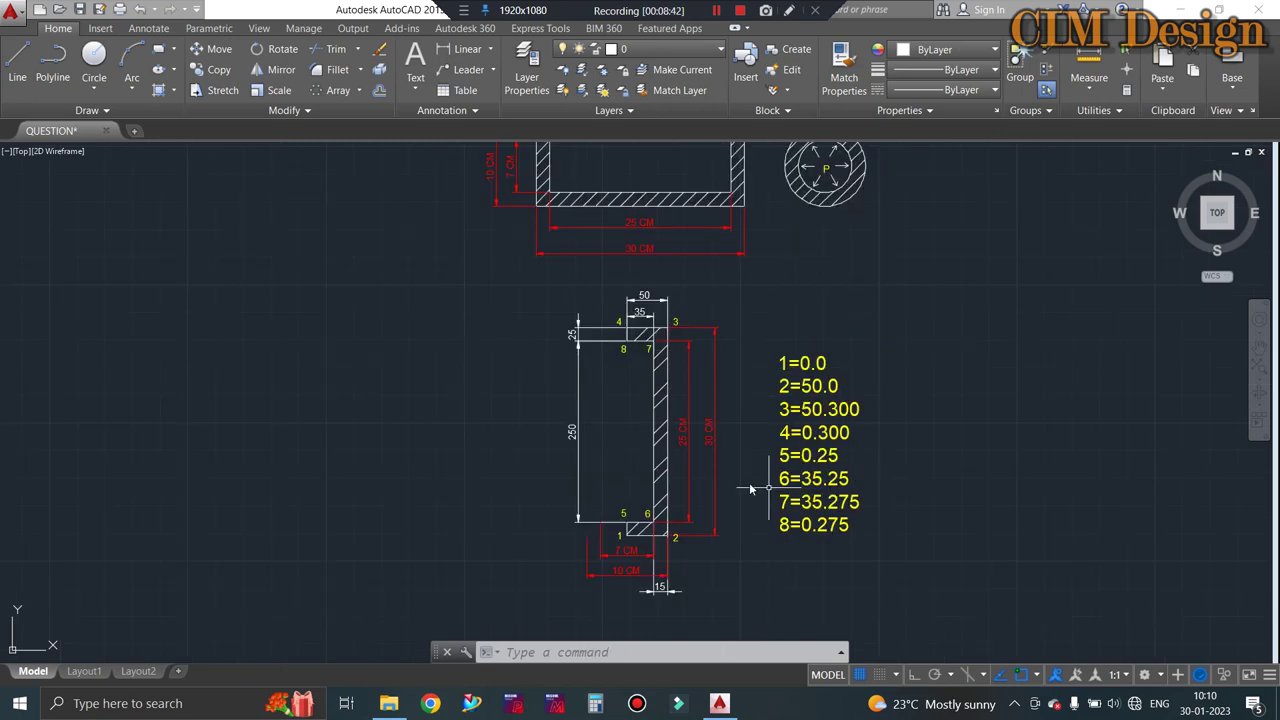
{"action": "scroll", "coordinate": [797, 320], "scroll_direction": "up", "scroll_amount": 4}
{"action": "scroll", "coordinate": [614, 277], "scroll_direction": "down", "scroll_amount": 2}
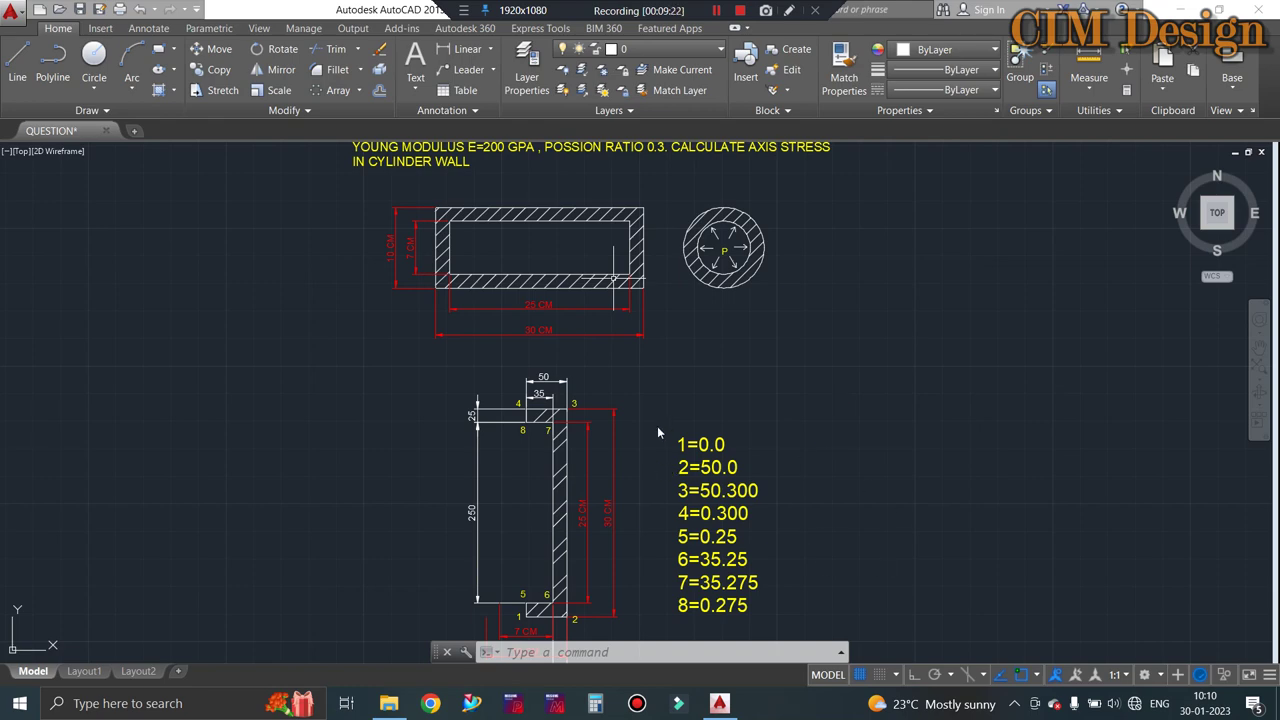
{"action": "scroll", "coordinate": [658, 433], "scroll_direction": "down", "scroll_amount": 1}
{"action": "scroll", "coordinate": [636, 488], "scroll_direction": "up", "scroll_amount": 1}
{"action": "scroll", "coordinate": [600, 450], "scroll_direction": "up", "scroll_amount": 2}
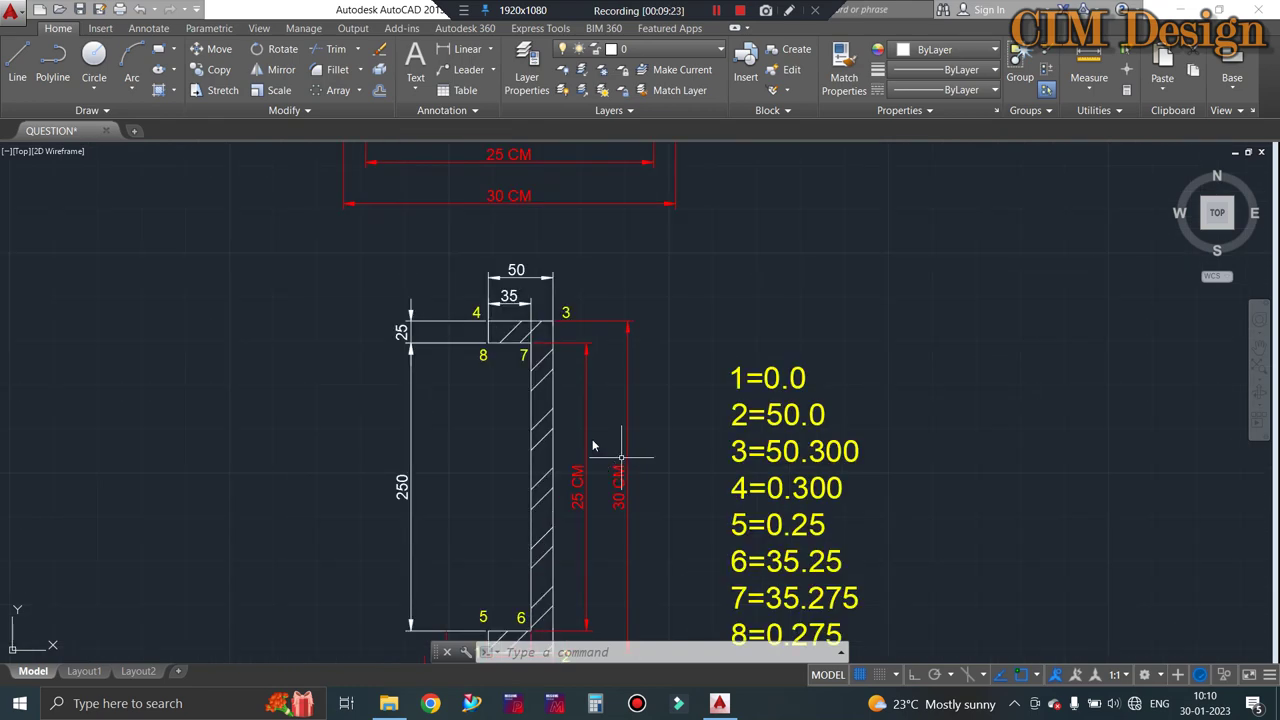
{"action": "scroll", "coordinate": [621, 457], "scroll_direction": "down", "scroll_amount": 3}
{"action": "scroll", "coordinate": [640, 558], "scroll_direction": "up", "scroll_amount": 2}
{"action": "scroll", "coordinate": [634, 549], "scroll_direction": "up", "scroll_amount": 1}
{"action": "scroll", "coordinate": [594, 420], "scroll_direction": "down", "scroll_amount": 1}
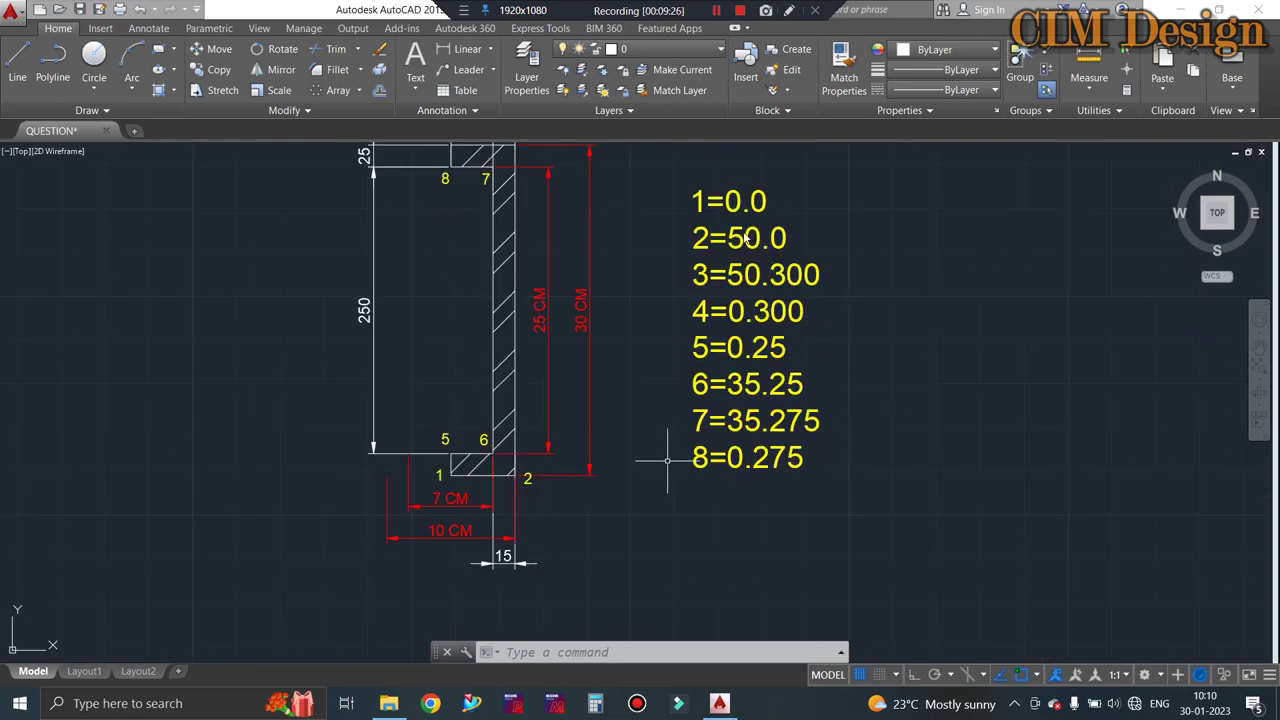
{"action": "scroll", "coordinate": [760, 228], "scroll_direction": "up", "scroll_amount": 1}
{"action": "scroll", "coordinate": [616, 297], "scroll_direction": "down", "scroll_amount": 2}
{"action": "scroll", "coordinate": [538, 215], "scroll_direction": "up", "scroll_amount": 3}
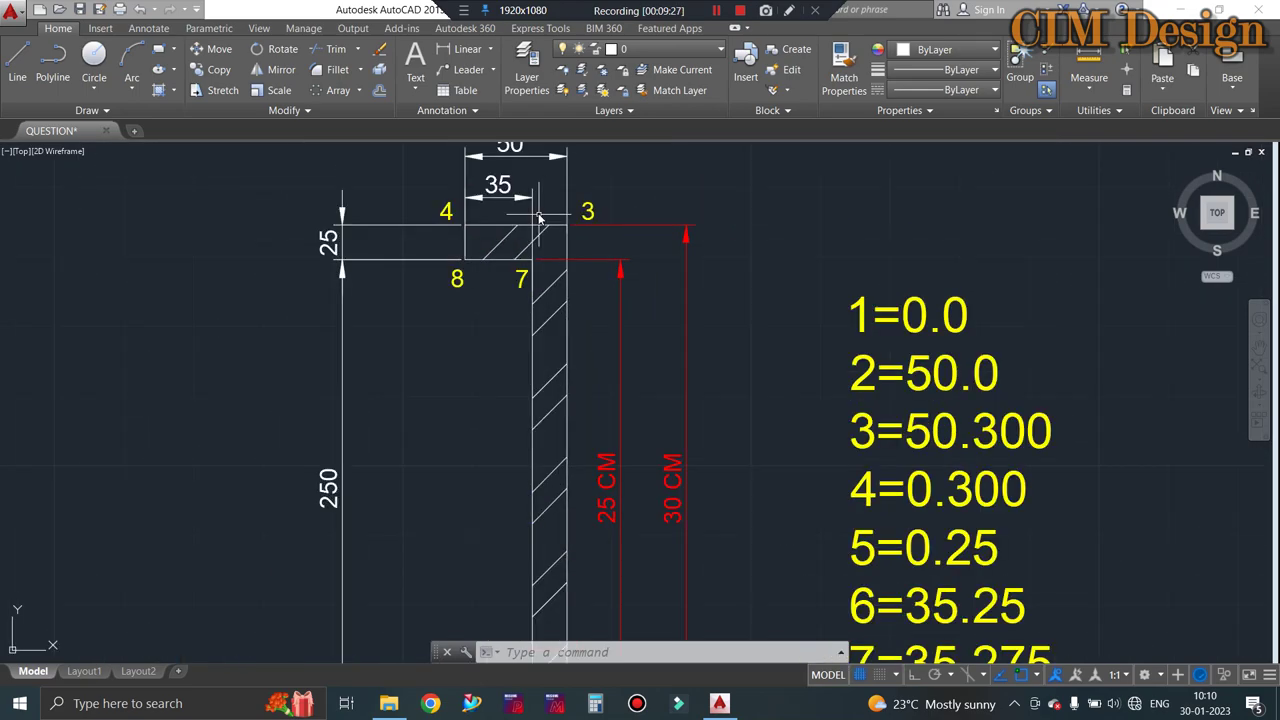
{"action": "scroll", "coordinate": [538, 216], "scroll_direction": "up", "scroll_amount": 1}
{"action": "scroll", "coordinate": [592, 260], "scroll_direction": "down", "scroll_amount": 2}
{"action": "scroll", "coordinate": [543, 562], "scroll_direction": "up", "scroll_amount": 2}
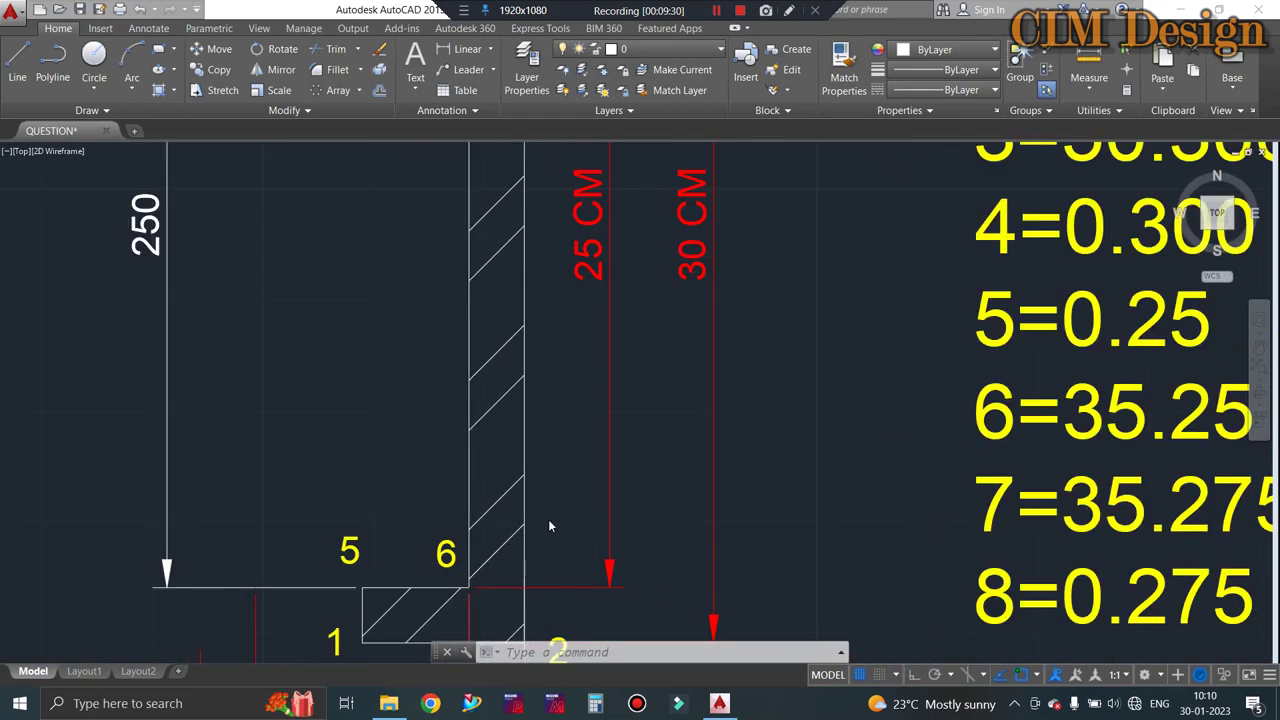
{"action": "scroll", "coordinate": [548, 526], "scroll_direction": "down", "scroll_amount": 2}
{"action": "scroll", "coordinate": [837, 251], "scroll_direction": "up", "scroll_amount": 1}
{"action": "scroll", "coordinate": [826, 427], "scroll_direction": "down", "scroll_amount": 1}
{"action": "scroll", "coordinate": [812, 246], "scroll_direction": "up", "scroll_amount": 2}
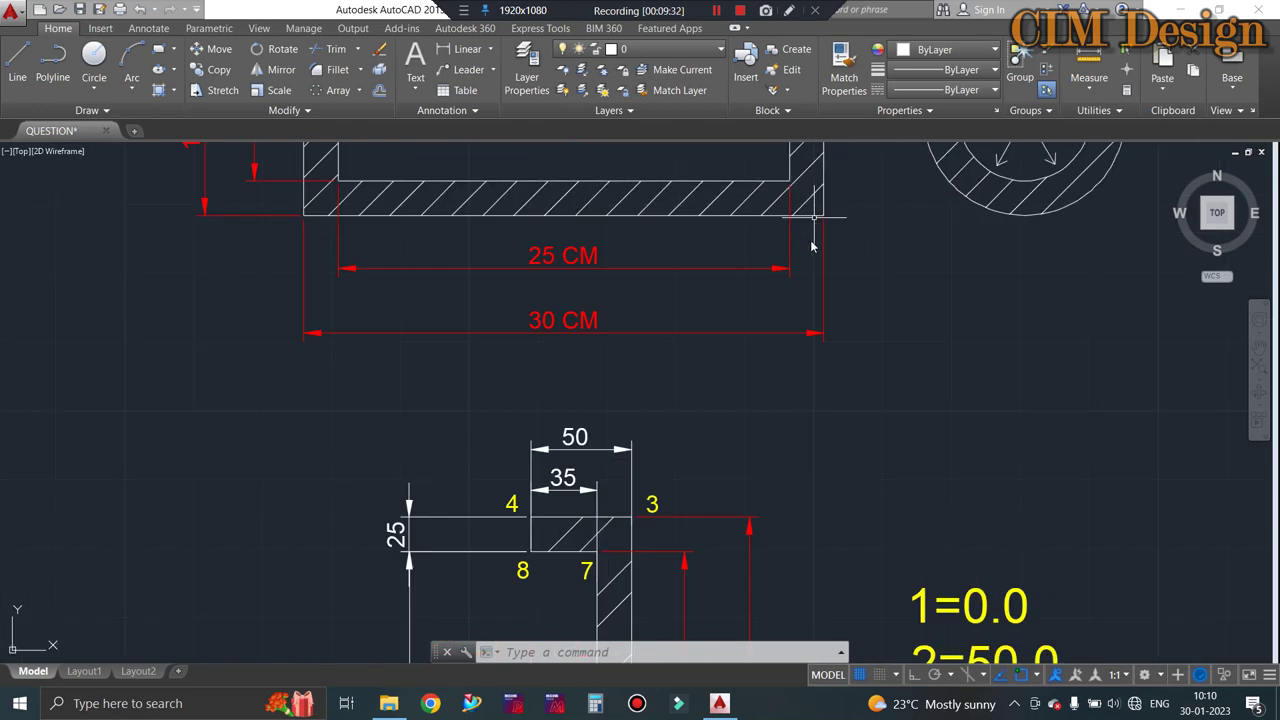
{"action": "scroll", "coordinate": [825, 300], "scroll_direction": "down", "scroll_amount": 2}
{"action": "scroll", "coordinate": [846, 229], "scroll_direction": "up", "scroll_amount": 2}
{"action": "scroll", "coordinate": [703, 278], "scroll_direction": "down", "scroll_amount": 1}
{"action": "scroll", "coordinate": [617, 330], "scroll_direction": "down", "scroll_amount": 1}
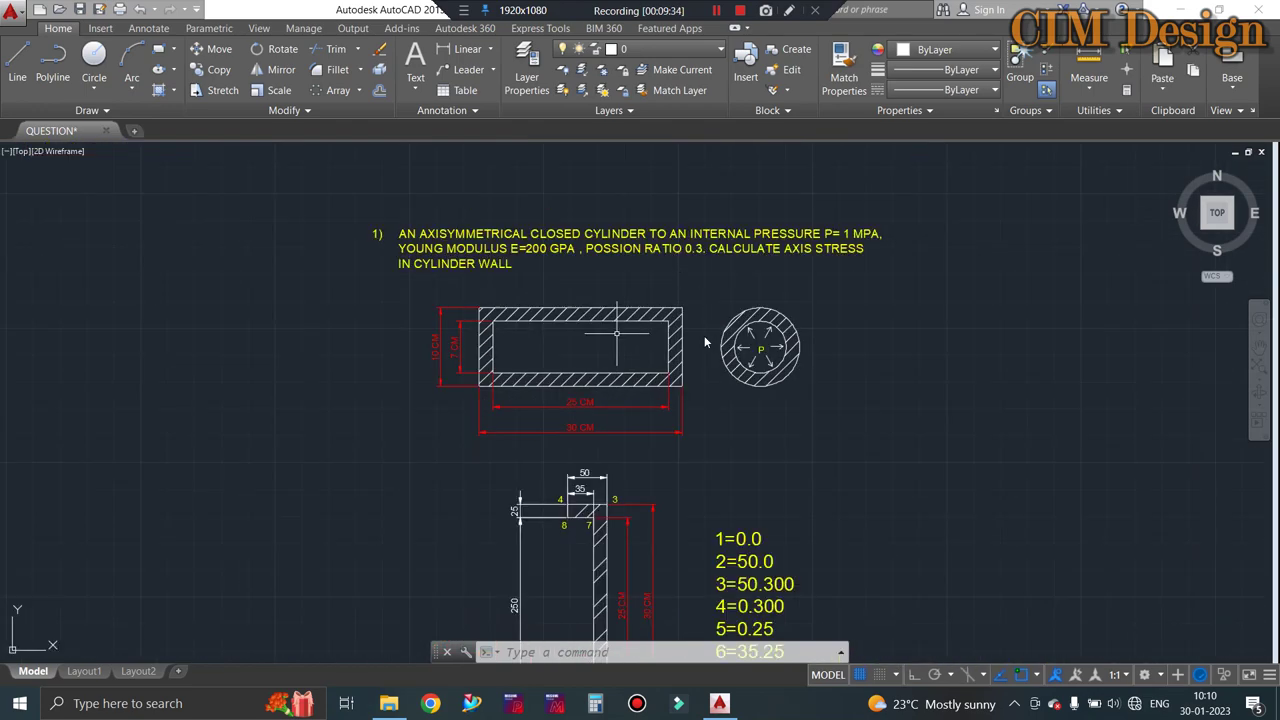
{"action": "scroll", "coordinate": [704, 342], "scroll_direction": "down", "scroll_amount": 1}
{"action": "scroll", "coordinate": [650, 550], "scroll_direction": "up", "scroll_amount": 1}
{"action": "scroll", "coordinate": [686, 505], "scroll_direction": "up", "scroll_amount": 1}
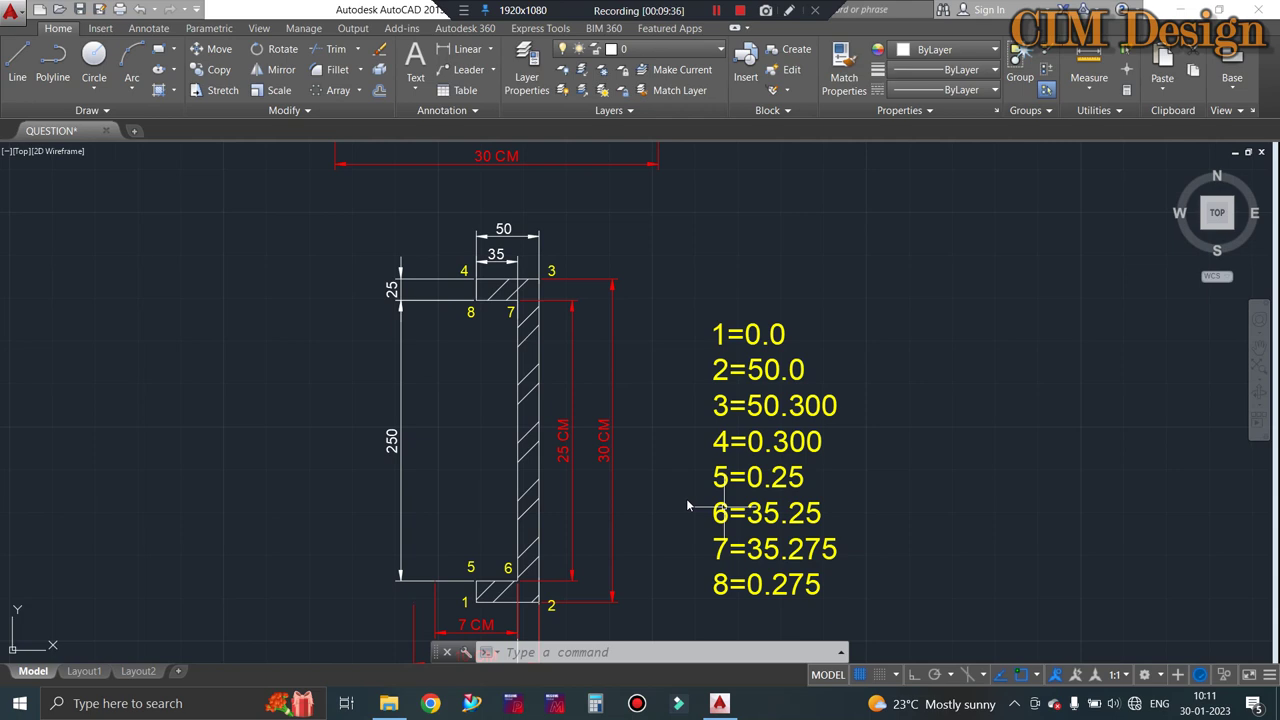
Launch Mechanical APDL 15.0 from the ANSYS 15.0 group in the Start menu app list.
{"action": "left_click", "coordinate": [19, 703]}
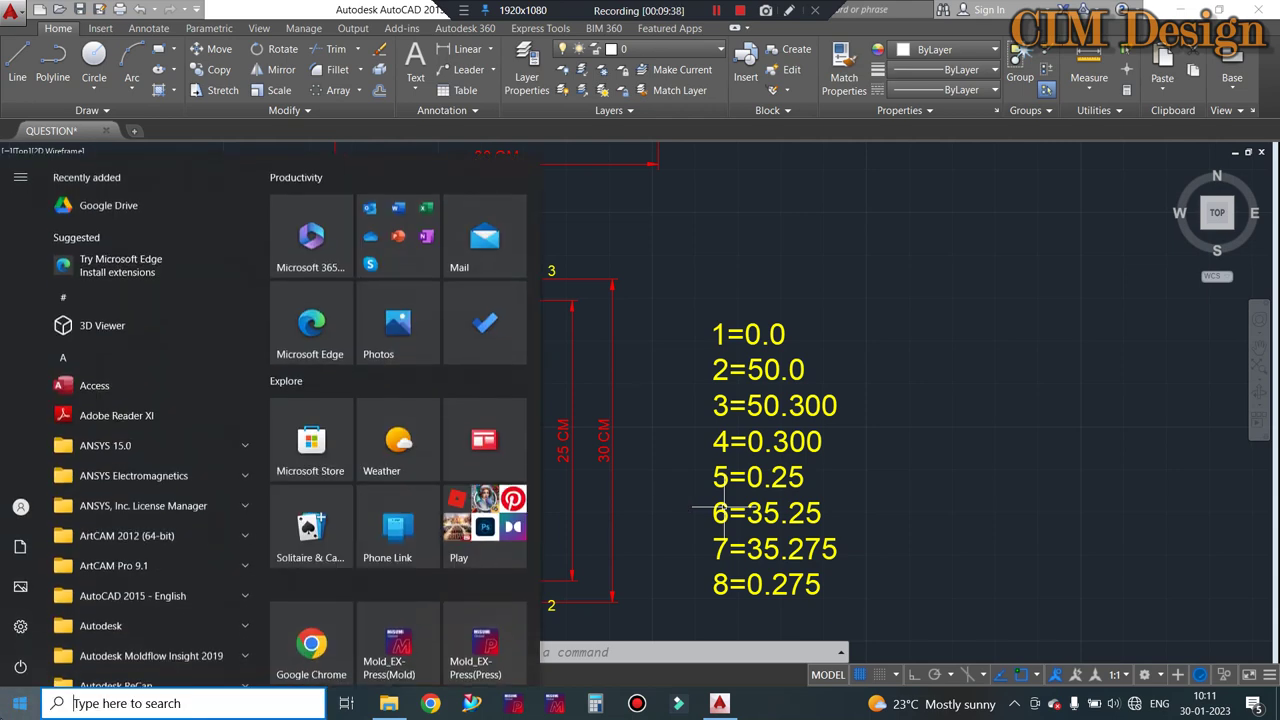
{"action": "left_click", "coordinate": [120, 447]}
{"action": "scroll", "coordinate": [187, 557], "scroll_direction": "down", "scroll_amount": 2}
{"action": "scroll", "coordinate": [186, 554], "scroll_direction": "down", "scroll_amount": 2}
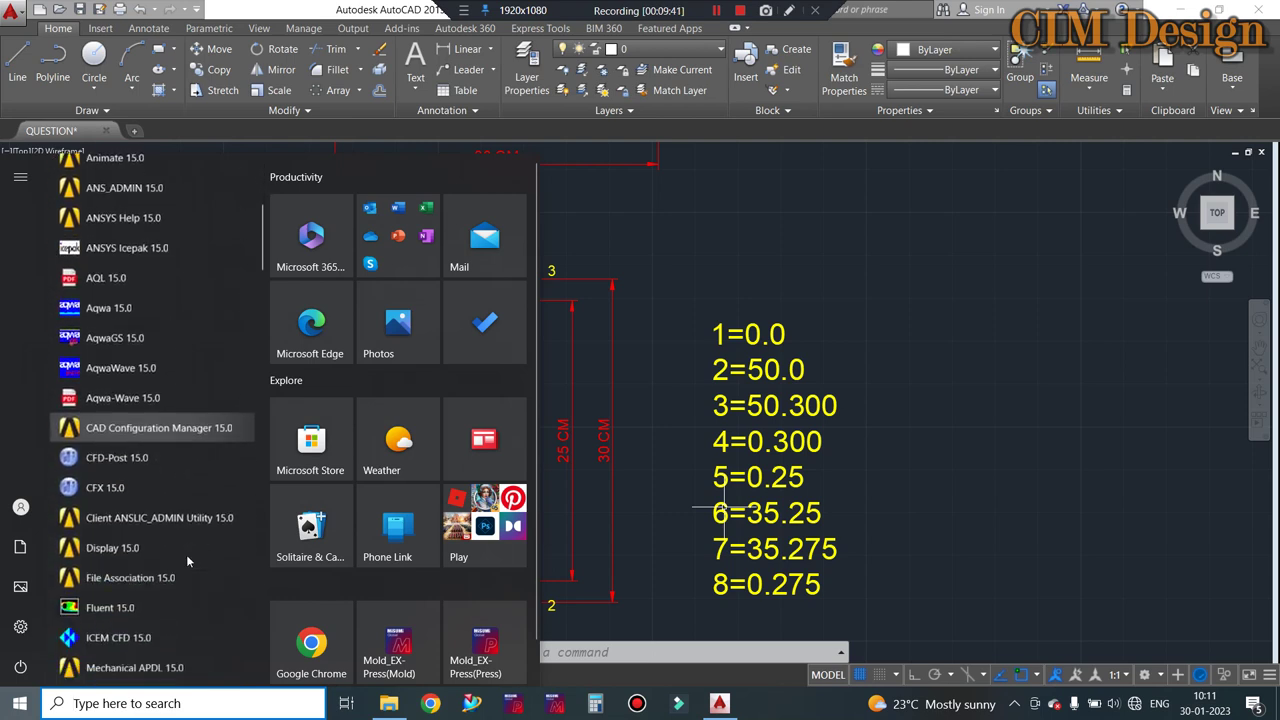
{"action": "scroll", "coordinate": [186, 554], "scroll_direction": "down", "scroll_amount": 2}
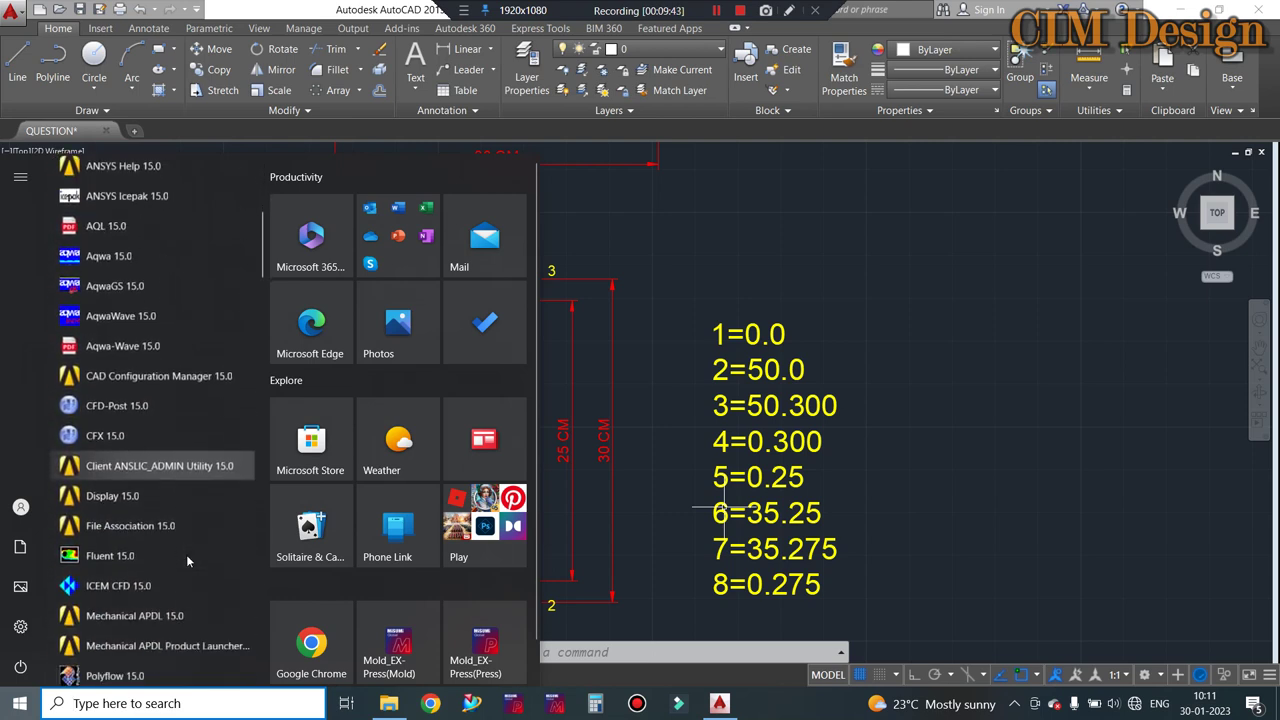
{"action": "left_click", "coordinate": [169, 614]}
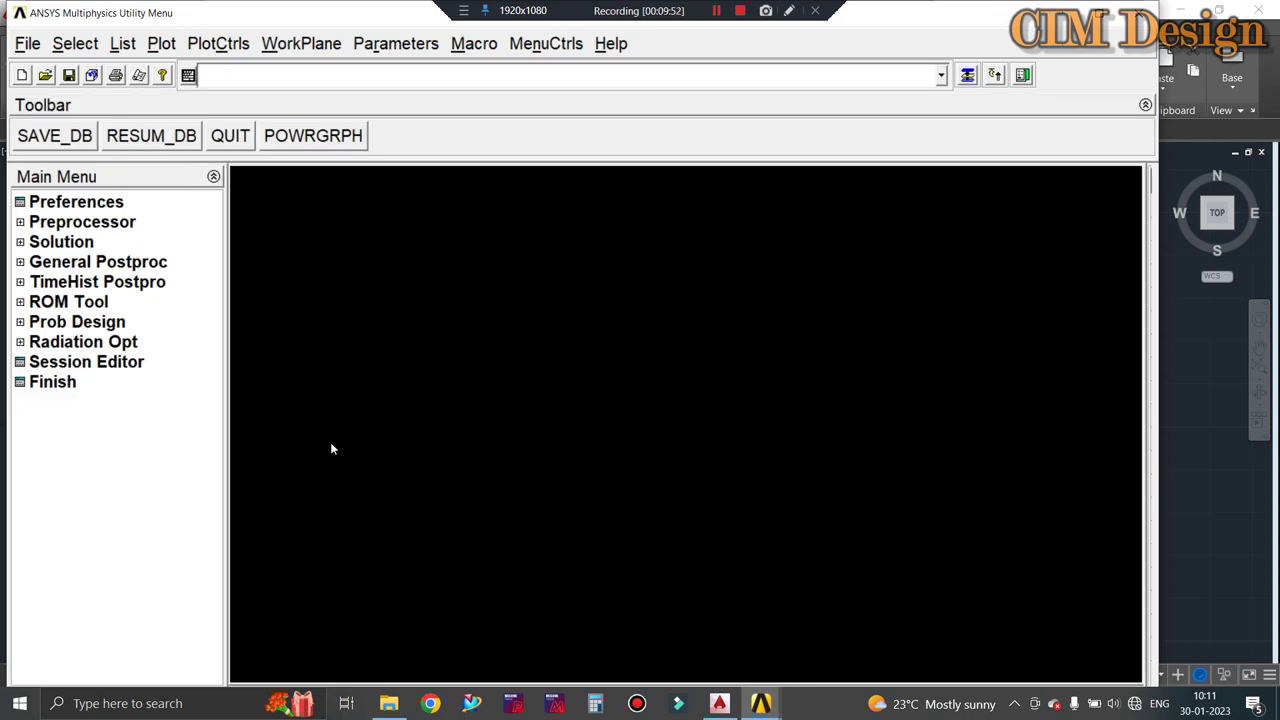
Maximize ANSYS and clear the database with 'Do not read file' selected for start.ans.
{"action": "left_click", "coordinate": [1113, 12]}
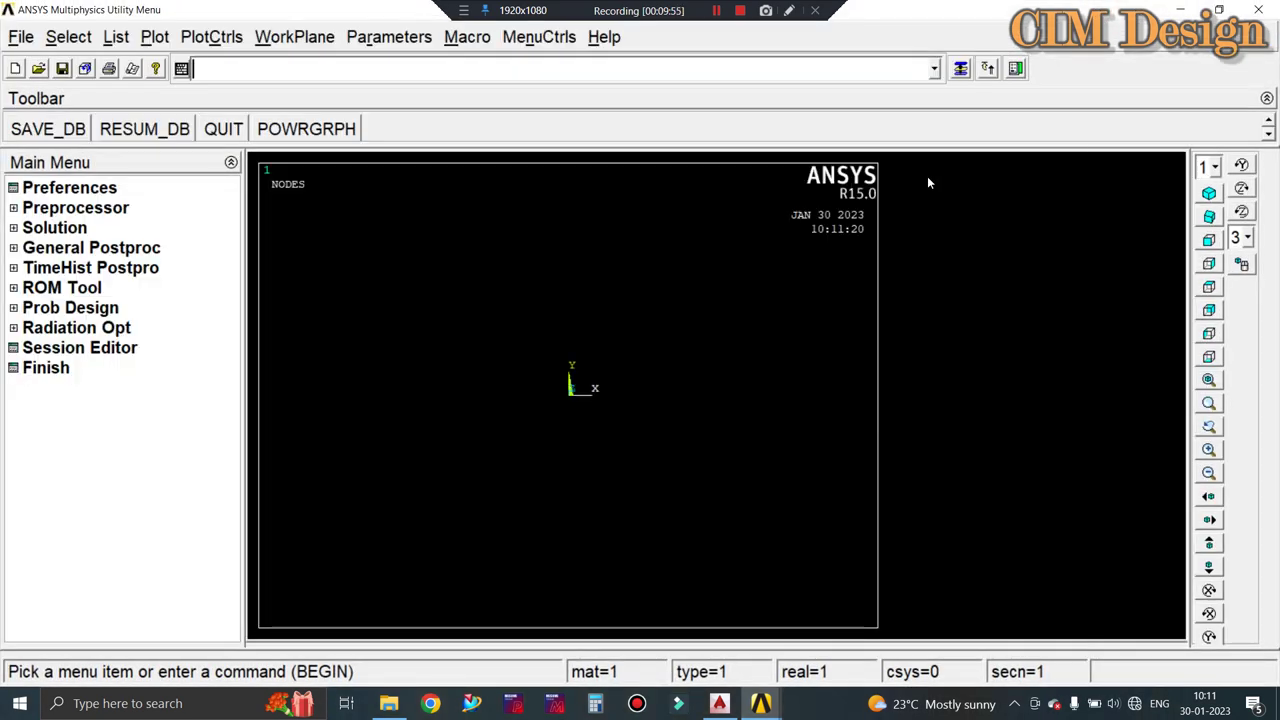
{"action": "left_click", "coordinate": [24, 37]}
{"action": "left_click", "coordinate": [73, 65]}
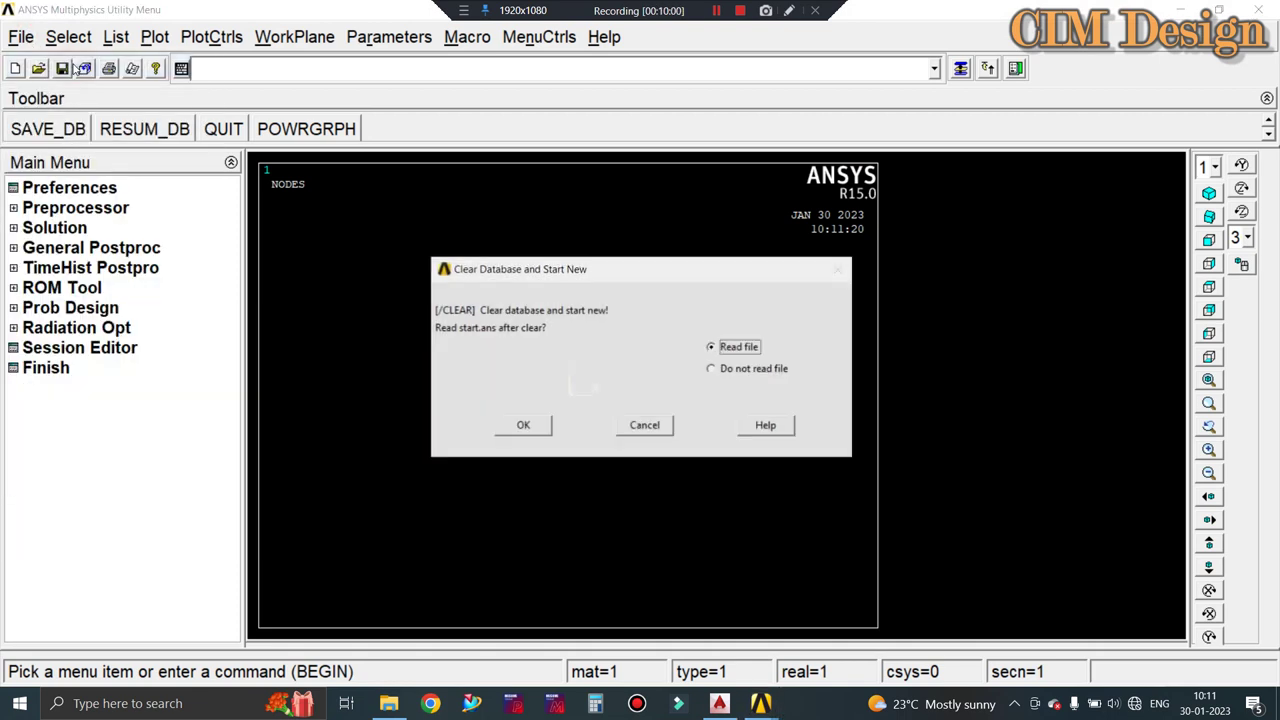
{"action": "left_click", "coordinate": [705, 375]}
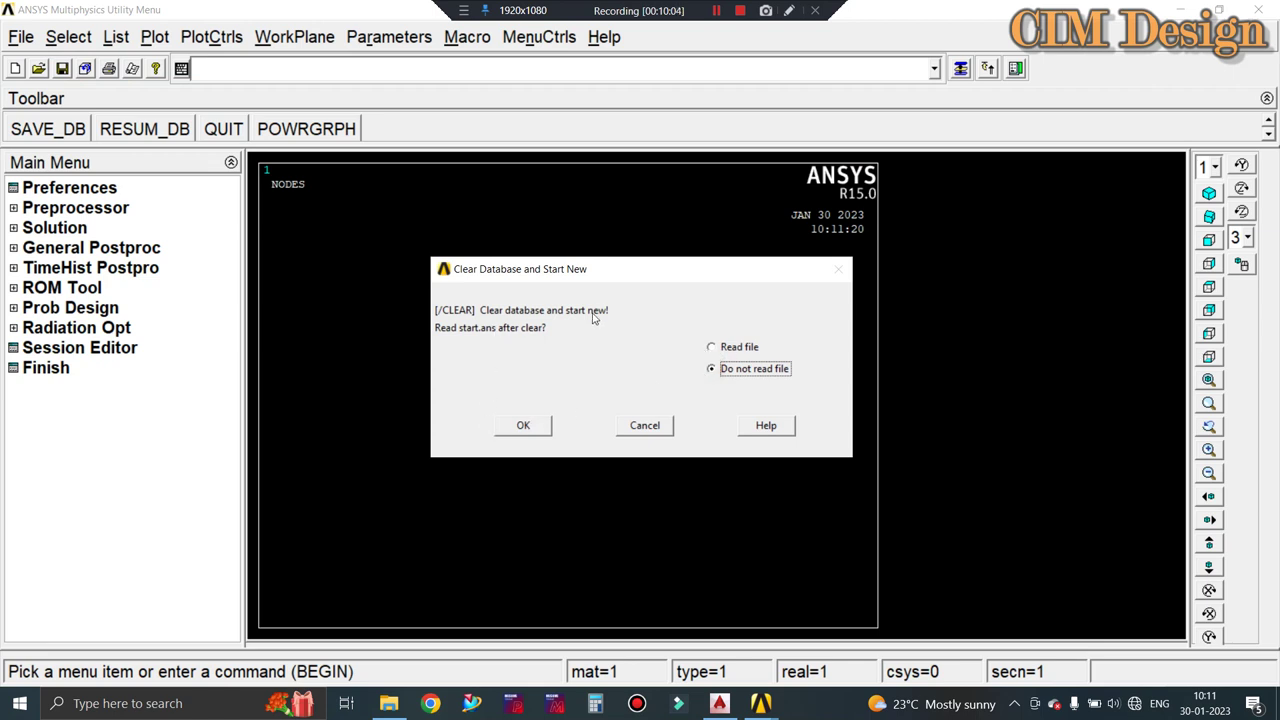
{"action": "left_click", "coordinate": [519, 432]}
Verify the database clear and change the jobname from 'file' to AXISSYMMETRY.
{"action": "left_click", "coordinate": [201, 140]}
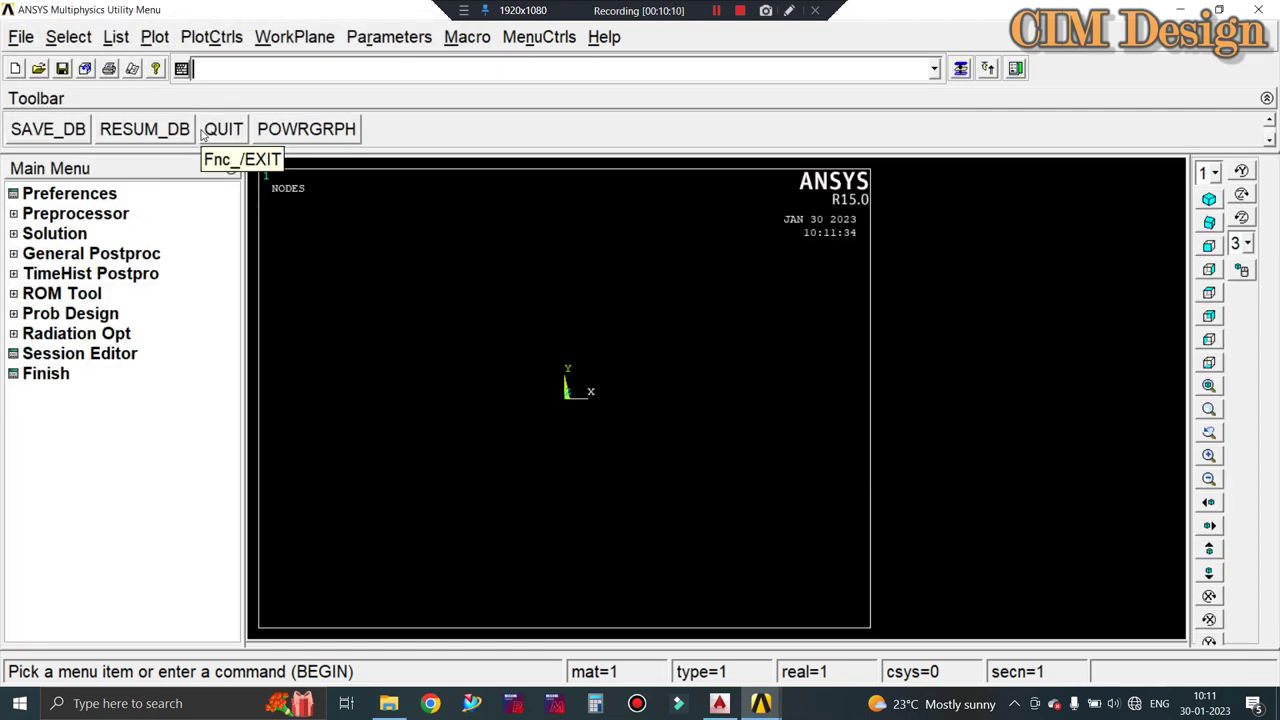
{"action": "left_click", "coordinate": [18, 38]}
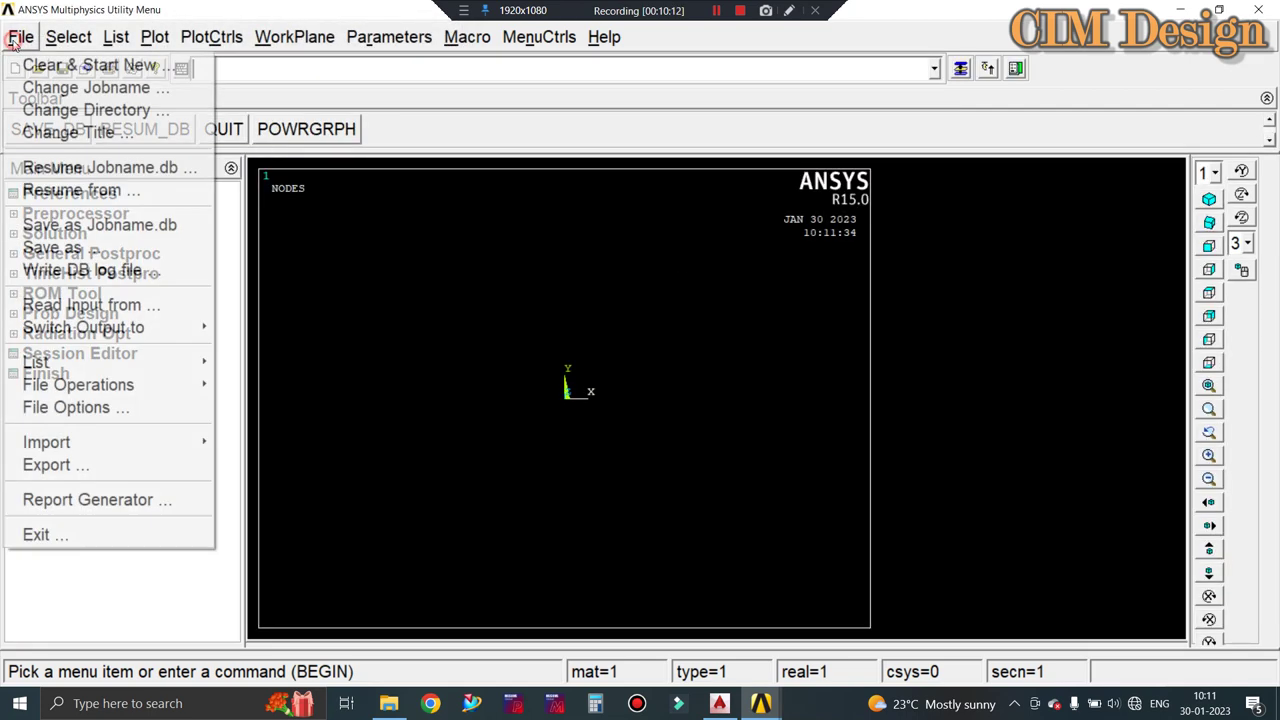
{"action": "left_click", "coordinate": [75, 88]}
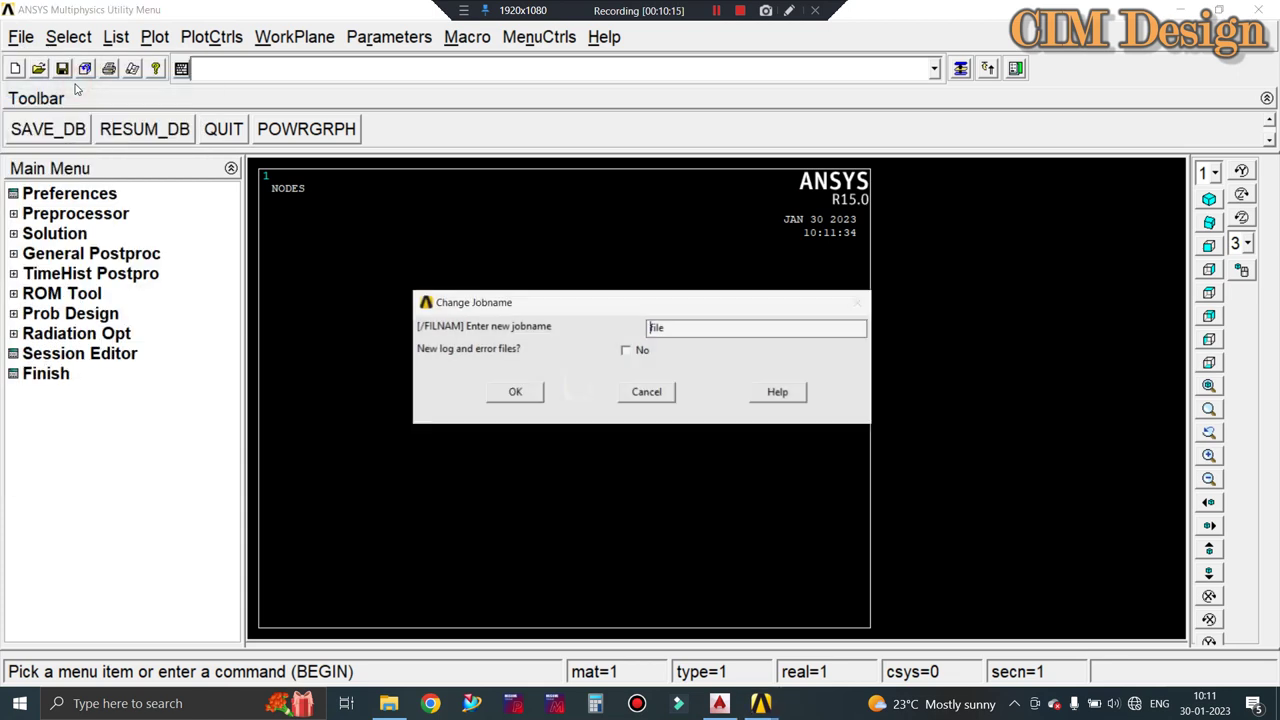
{"action": "double_click", "coordinate": [701, 334]}
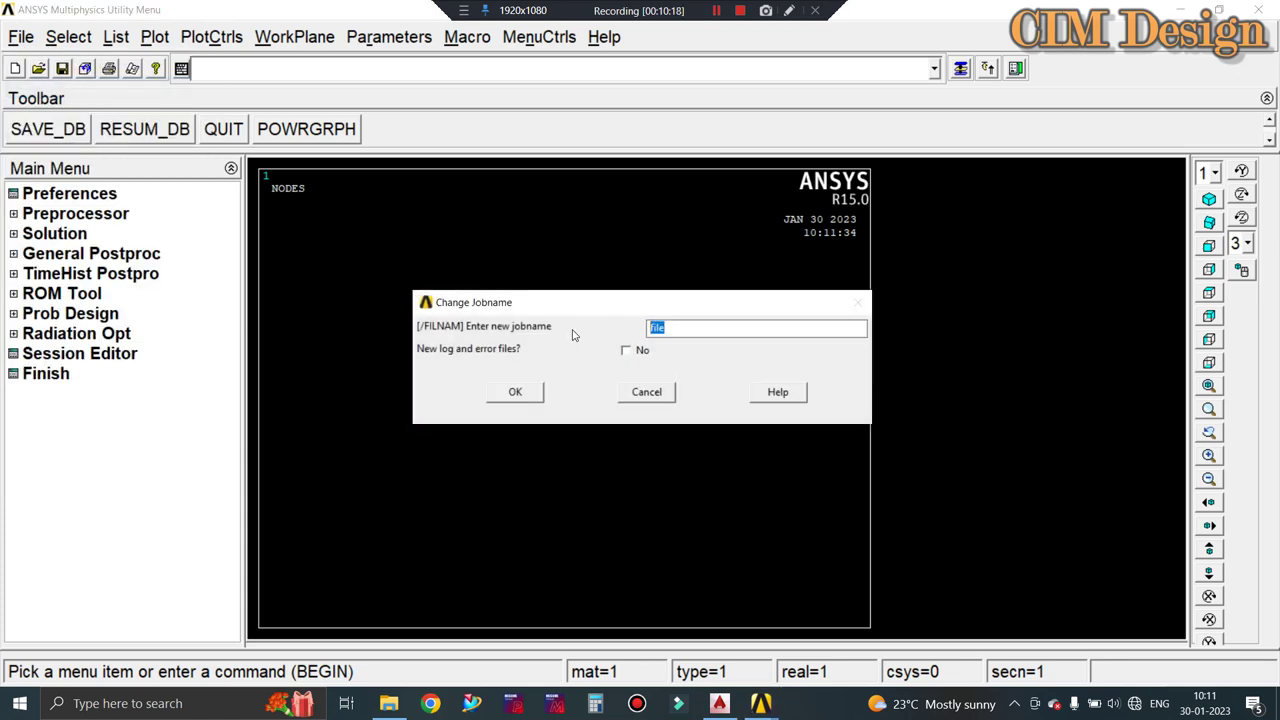
{"action": "type", "text": "AXIS"}
{"action": "type", "text": " SY"}
{"action": "type", "text": "MME"}
{"action": "type", "text": "TRY"}
{"action": "left_click", "coordinate": [535, 391]}
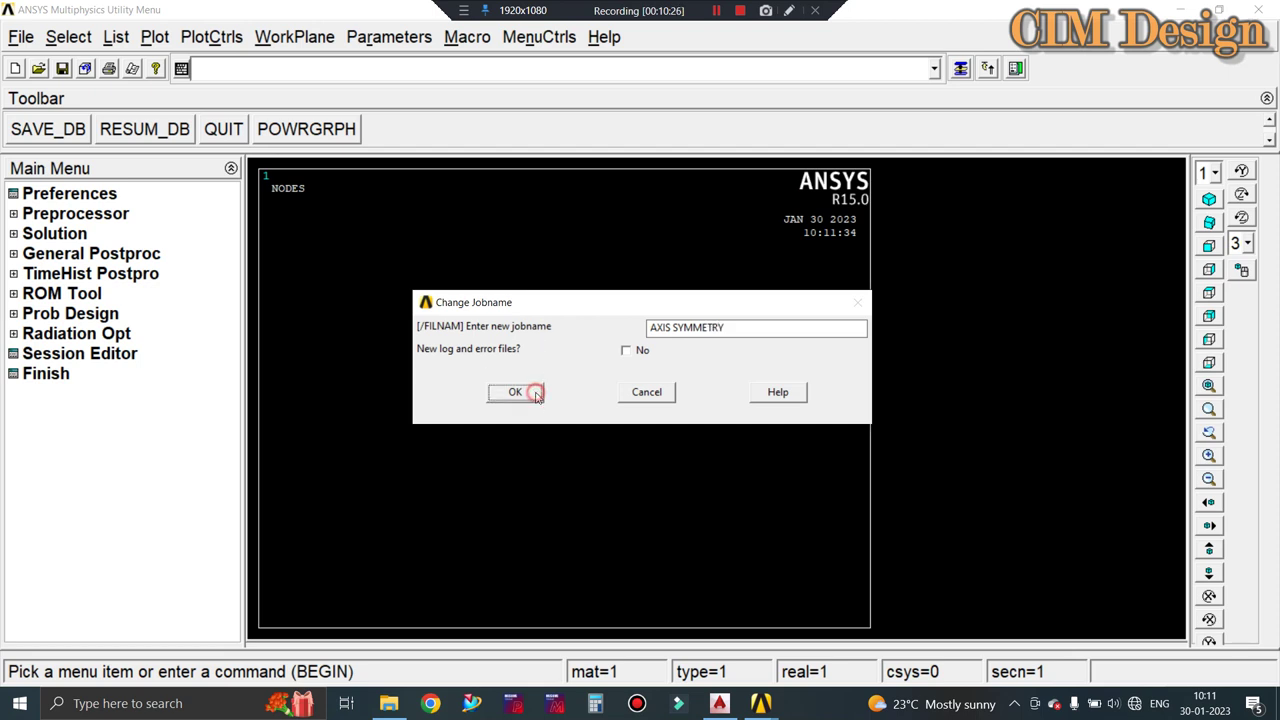
{"action": "left_click", "coordinate": [20, 36]}
In the Change Working Directory browser, navigate to Local Disk (E:).
{"action": "left_click", "coordinate": [58, 108]}
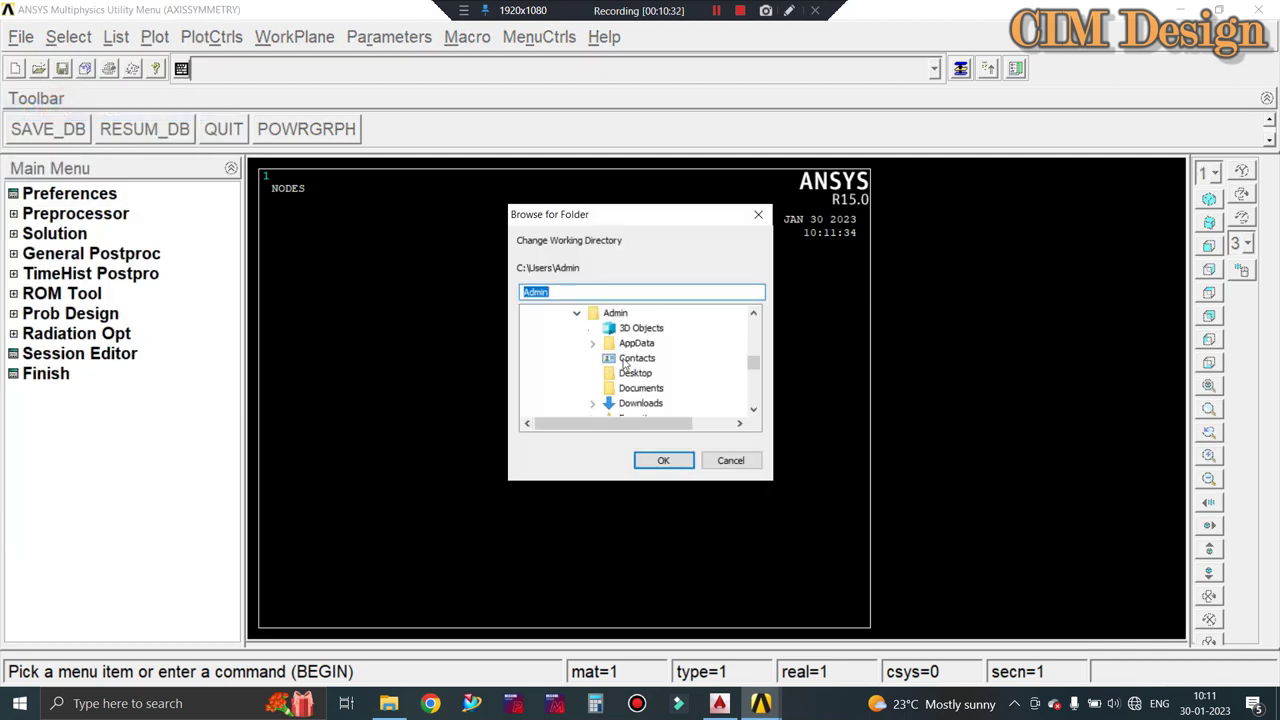
{"action": "scroll", "coordinate": [640, 369], "scroll_direction": "down", "scroll_amount": 1}
{"action": "scroll", "coordinate": [640, 369], "scroll_direction": "down", "scroll_amount": 1}
{"action": "scroll", "coordinate": [640, 369], "scroll_direction": "down", "scroll_amount": 2}
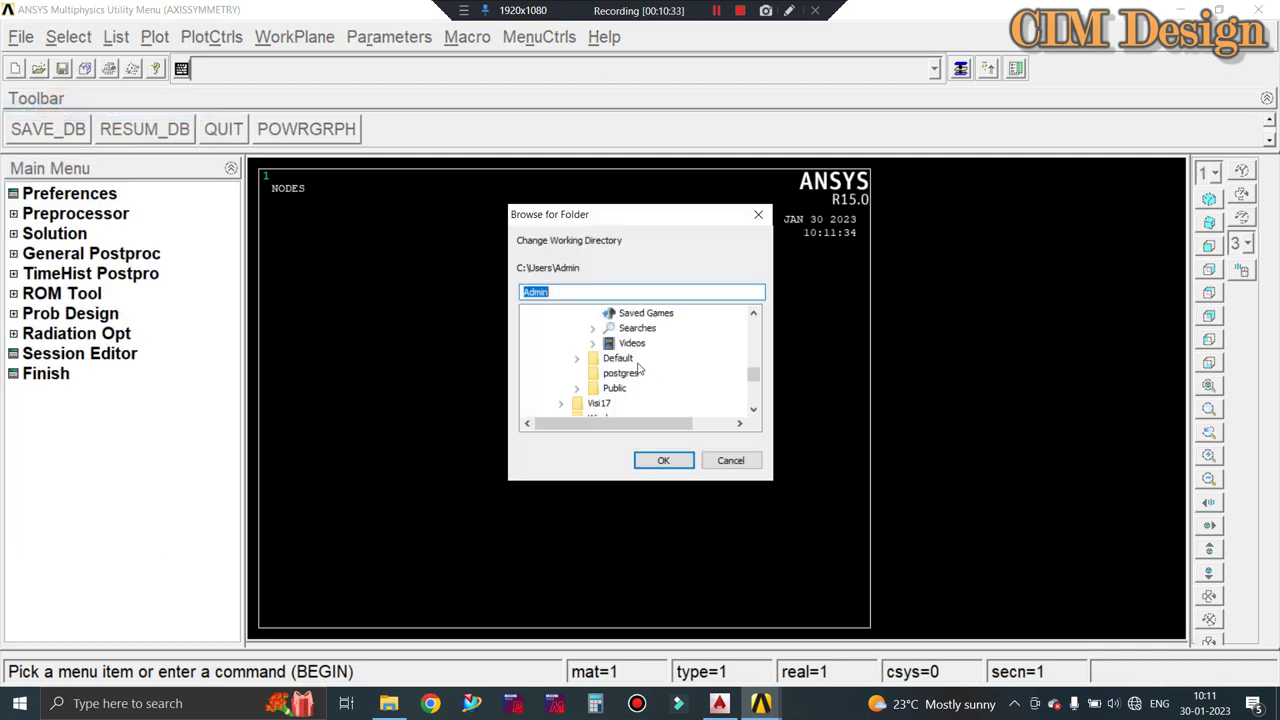
{"action": "scroll", "coordinate": [640, 369], "scroll_direction": "down", "scroll_amount": 2}
{"action": "scroll", "coordinate": [596, 372], "scroll_direction": "up", "scroll_amount": 5}
{"action": "scroll", "coordinate": [592, 378], "scroll_direction": "up", "scroll_amount": 3}
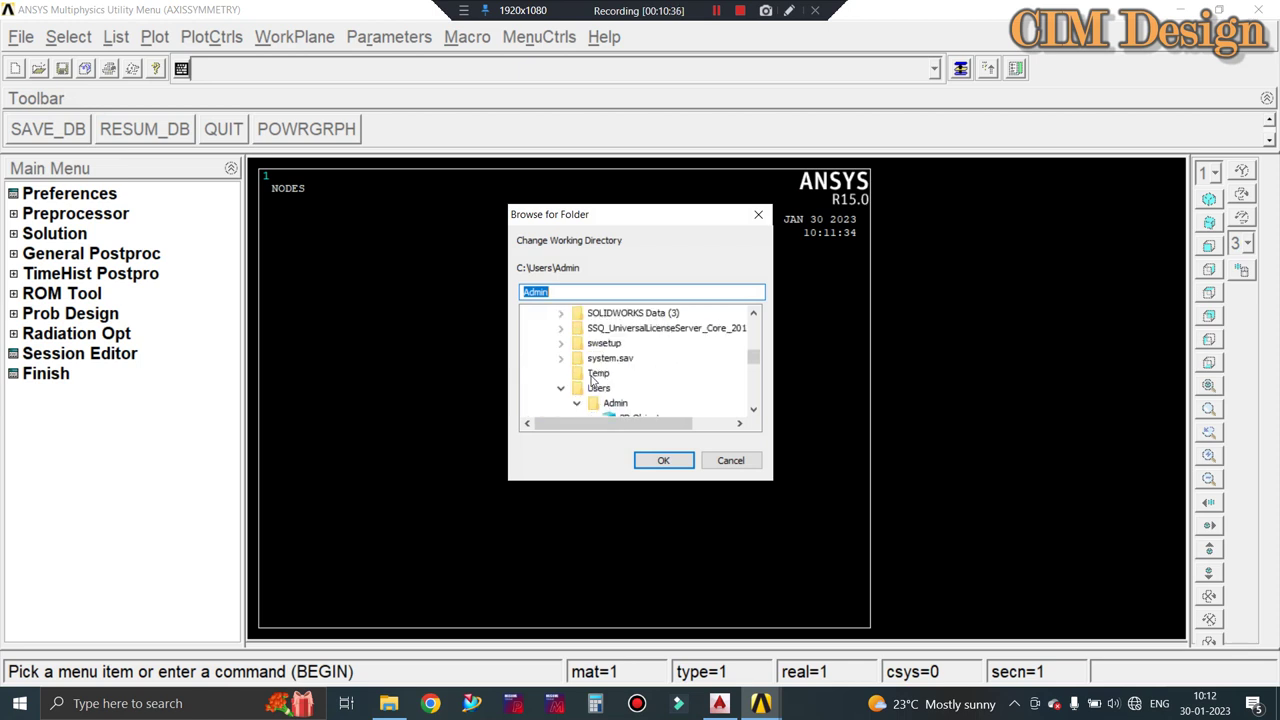
{"action": "scroll", "coordinate": [592, 378], "scroll_direction": "down", "scroll_amount": 2}
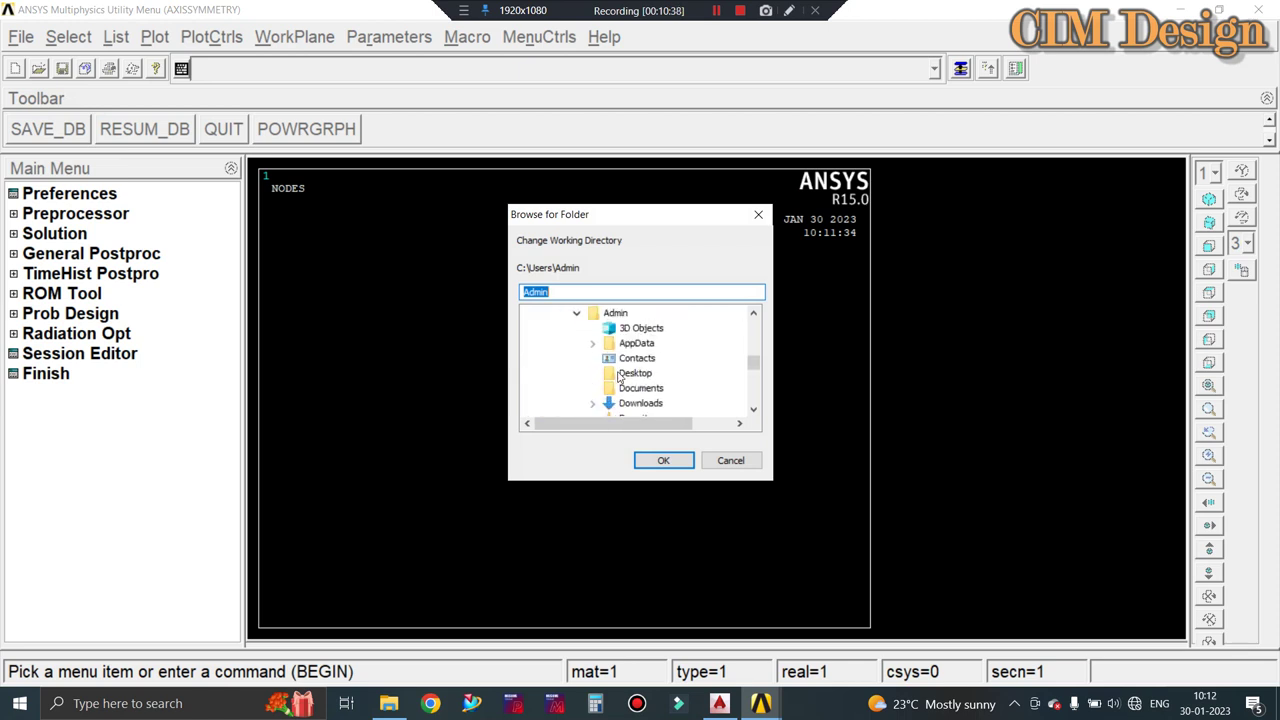
{"action": "scroll", "coordinate": [620, 378], "scroll_direction": "up", "scroll_amount": 1}
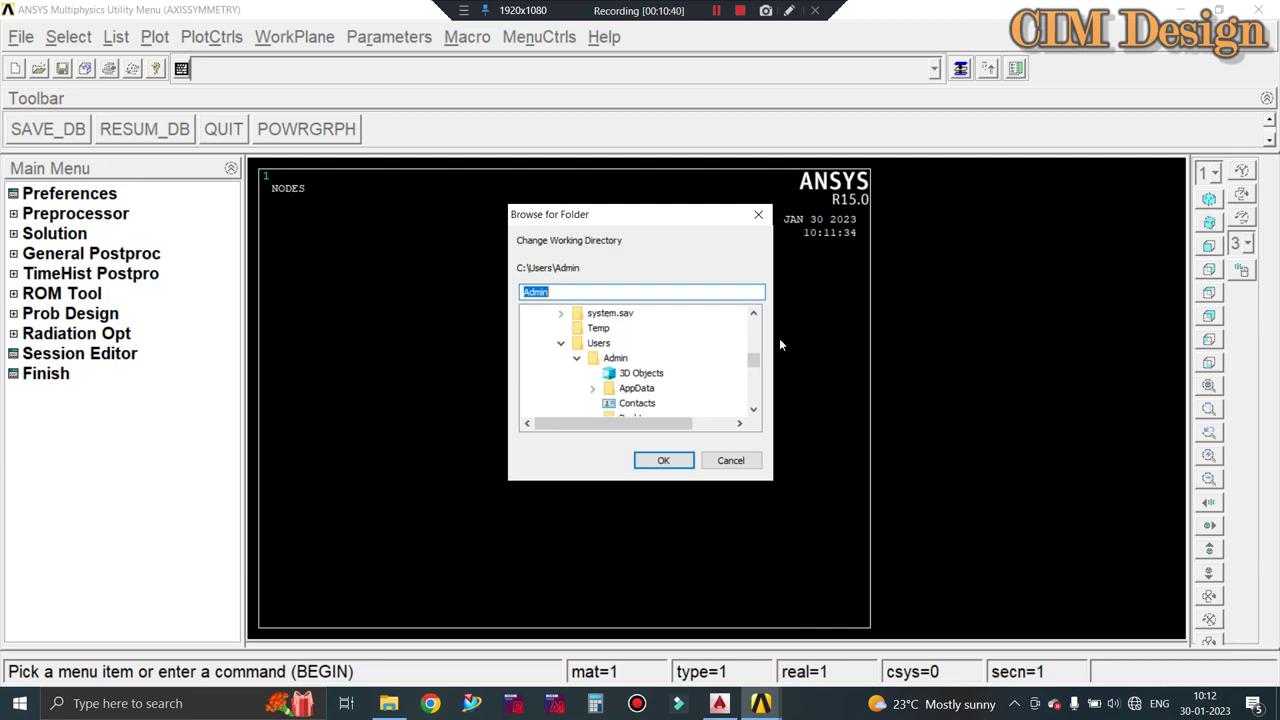
{"action": "scroll", "coordinate": [626, 371], "scroll_direction": "up", "scroll_amount": 1}
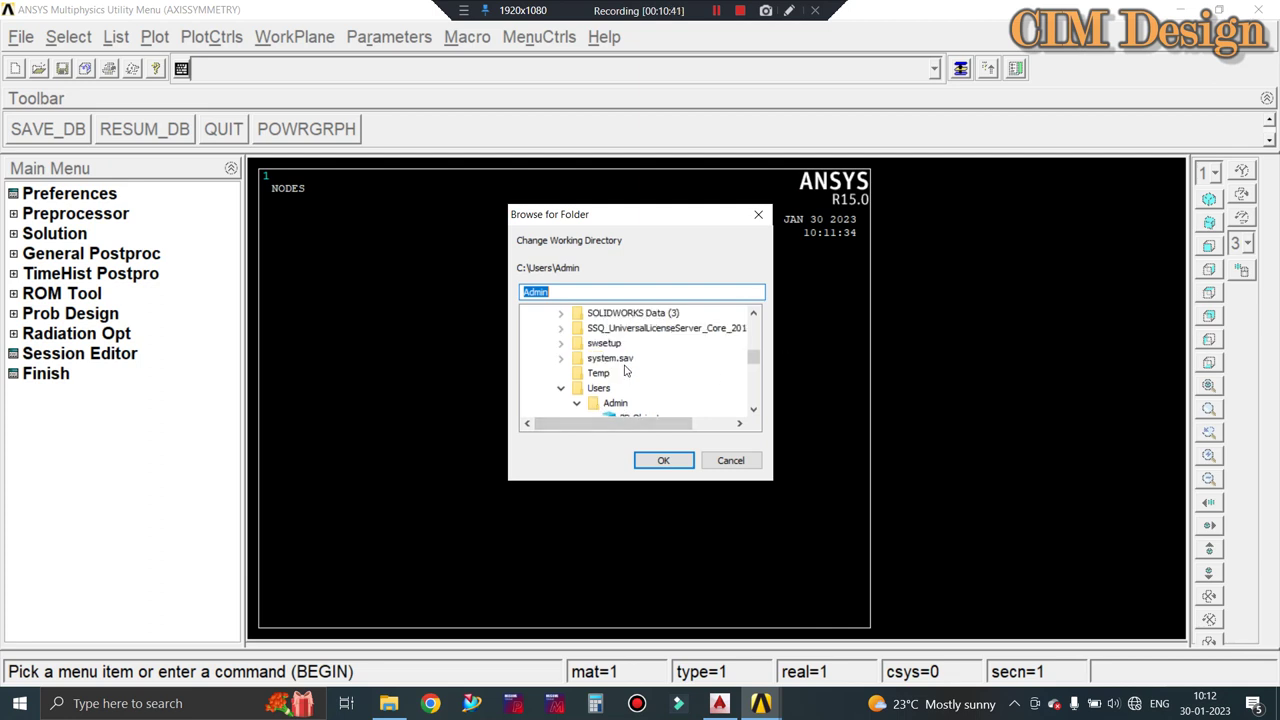
{"action": "scroll", "coordinate": [626, 371], "scroll_direction": "up", "scroll_amount": 3}
{"action": "scroll", "coordinate": [626, 371], "scroll_direction": "up", "scroll_amount": 3}
{"action": "scroll", "coordinate": [626, 371], "scroll_direction": "up", "scroll_amount": 1}
{"action": "scroll", "coordinate": [624, 368], "scroll_direction": "down", "scroll_amount": 7}
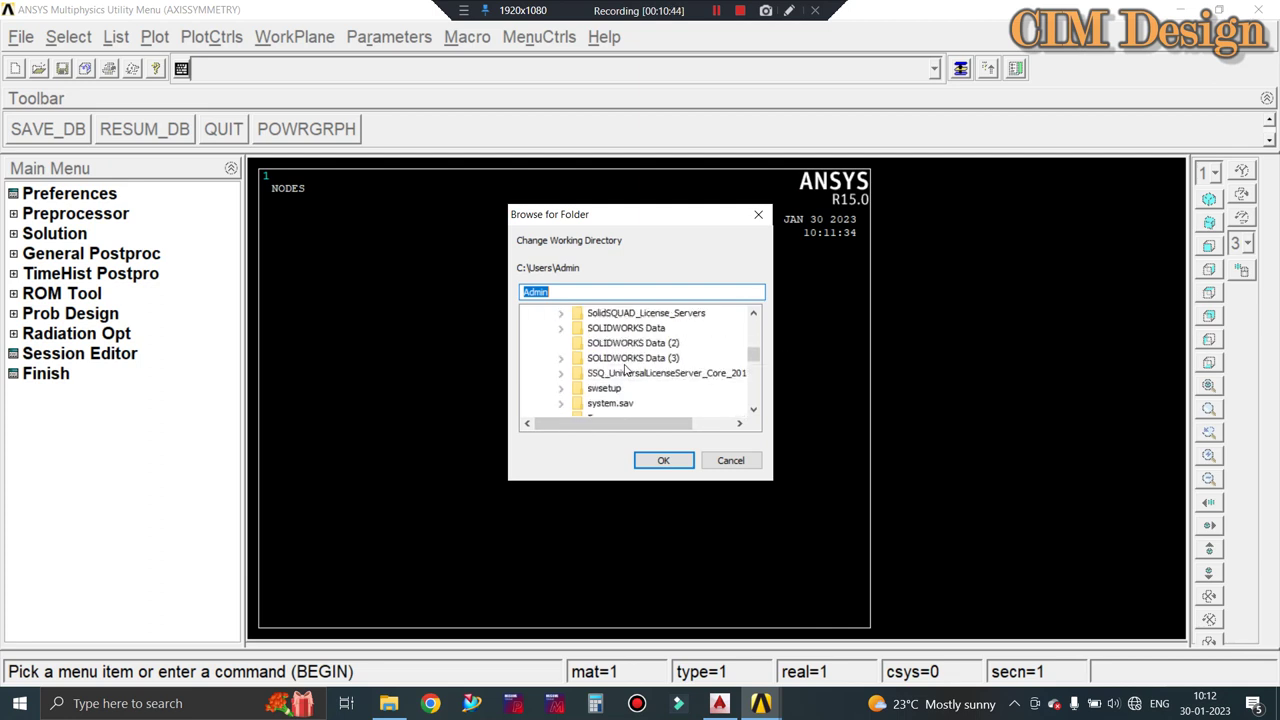
{"action": "scroll", "coordinate": [626, 370], "scroll_direction": "down", "scroll_amount": 4}
{"action": "scroll", "coordinate": [626, 370], "scroll_direction": "down", "scroll_amount": 2}
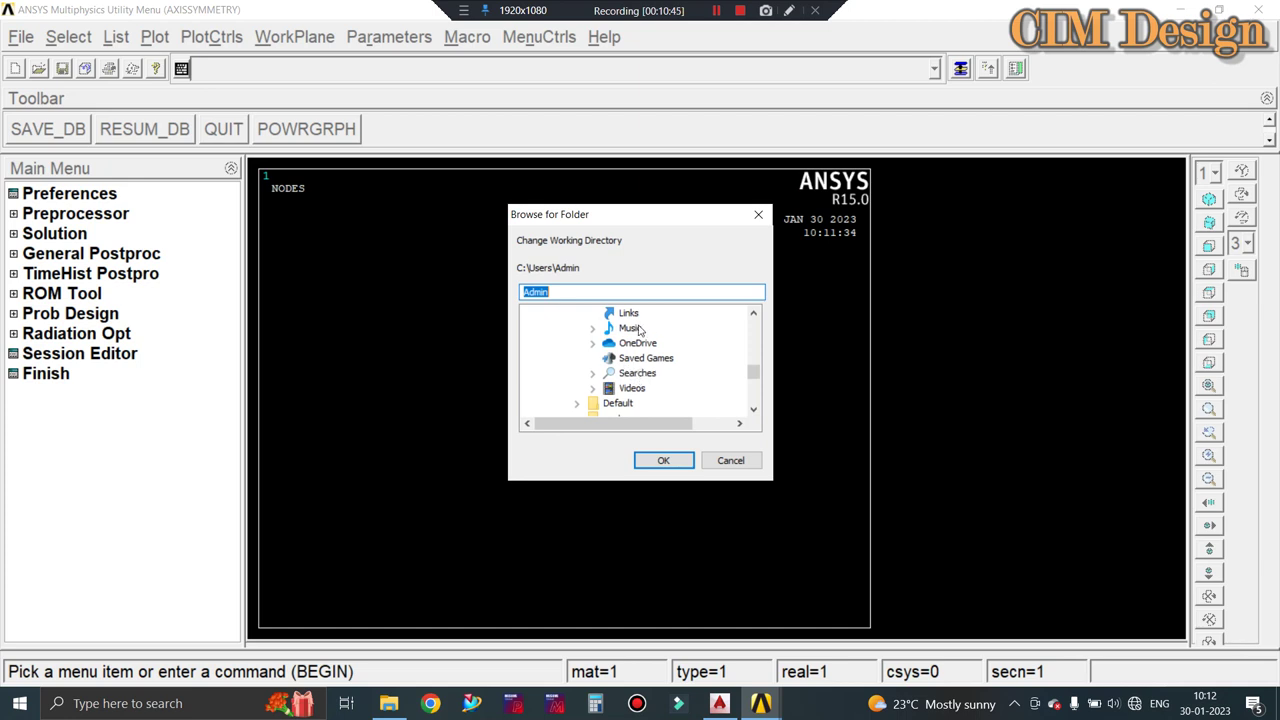
{"action": "scroll", "coordinate": [634, 368], "scroll_direction": "down", "scroll_amount": 1}
{"action": "scroll", "coordinate": [632, 364], "scroll_direction": "down", "scroll_amount": 1}
{"action": "scroll", "coordinate": [629, 360], "scroll_direction": "down", "scroll_amount": 2}
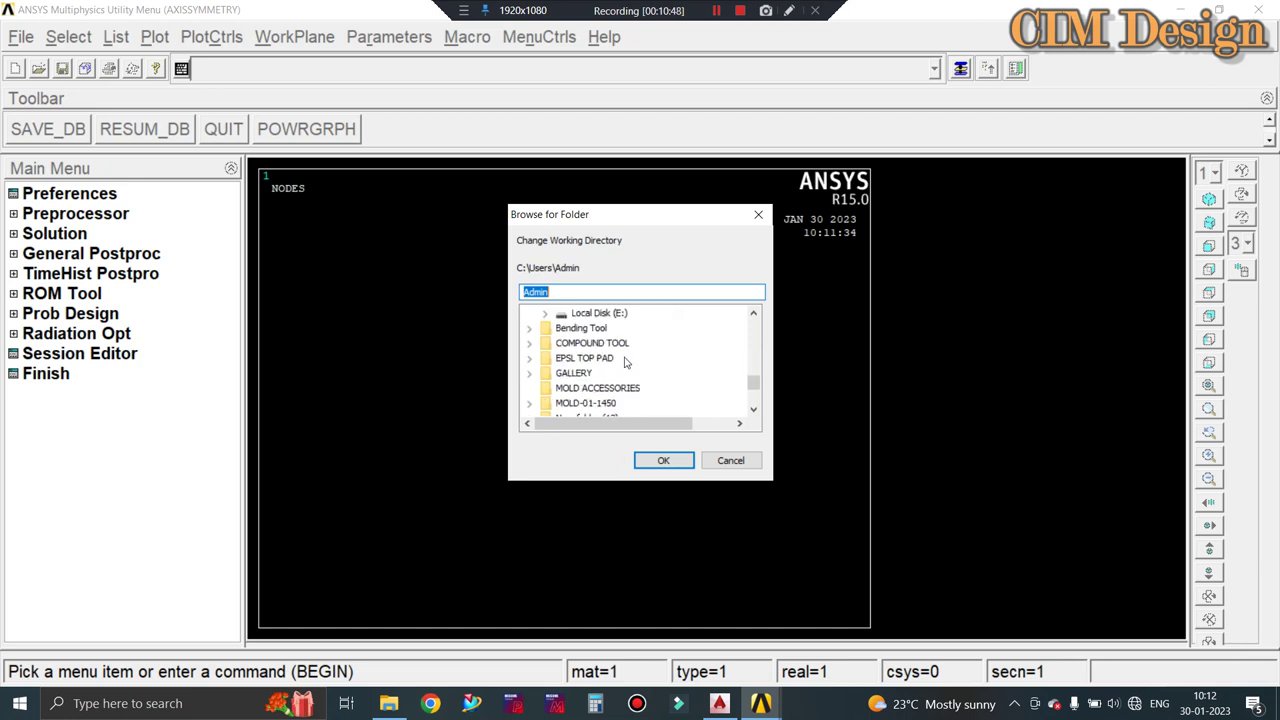
{"action": "scroll", "coordinate": [626, 362], "scroll_direction": "down", "scroll_amount": 1}
{"action": "scroll", "coordinate": [622, 368], "scroll_direction": "down", "scroll_amount": 1}
{"action": "scroll", "coordinate": [620, 370], "scroll_direction": "down", "scroll_amount": 3}
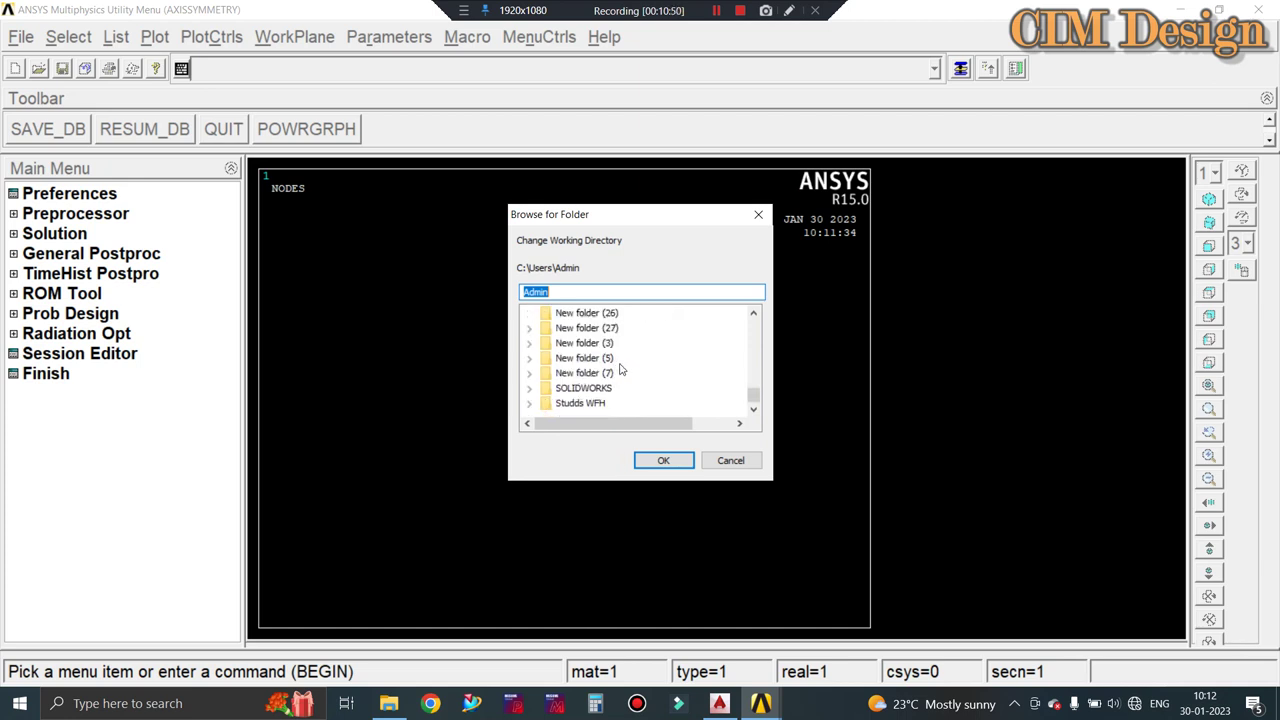
{"action": "scroll", "coordinate": [612, 401], "scroll_direction": "up", "scroll_amount": 3}
{"action": "scroll", "coordinate": [612, 401], "scroll_direction": "up", "scroll_amount": 3}
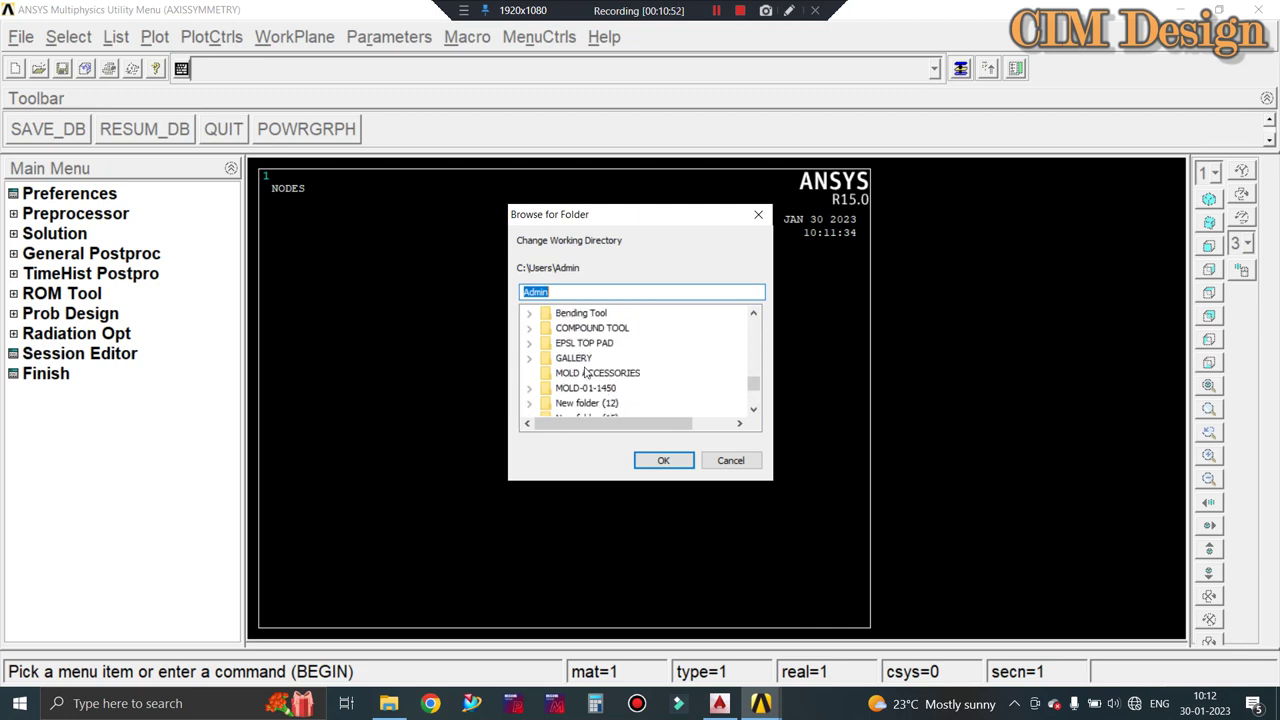
{"action": "scroll", "coordinate": [578, 350], "scroll_direction": "up", "scroll_amount": 1}
{"action": "scroll", "coordinate": [604, 359], "scroll_direction": "down", "scroll_amount": 1}
{"action": "scroll", "coordinate": [604, 359], "scroll_direction": "down", "scroll_amount": 3}
{"action": "scroll", "coordinate": [604, 359], "scroll_direction": "down", "scroll_amount": 2}
{"action": "scroll", "coordinate": [606, 357], "scroll_direction": "up", "scroll_amount": 5}
{"action": "scroll", "coordinate": [606, 357], "scroll_direction": "up", "scroll_amount": 2}
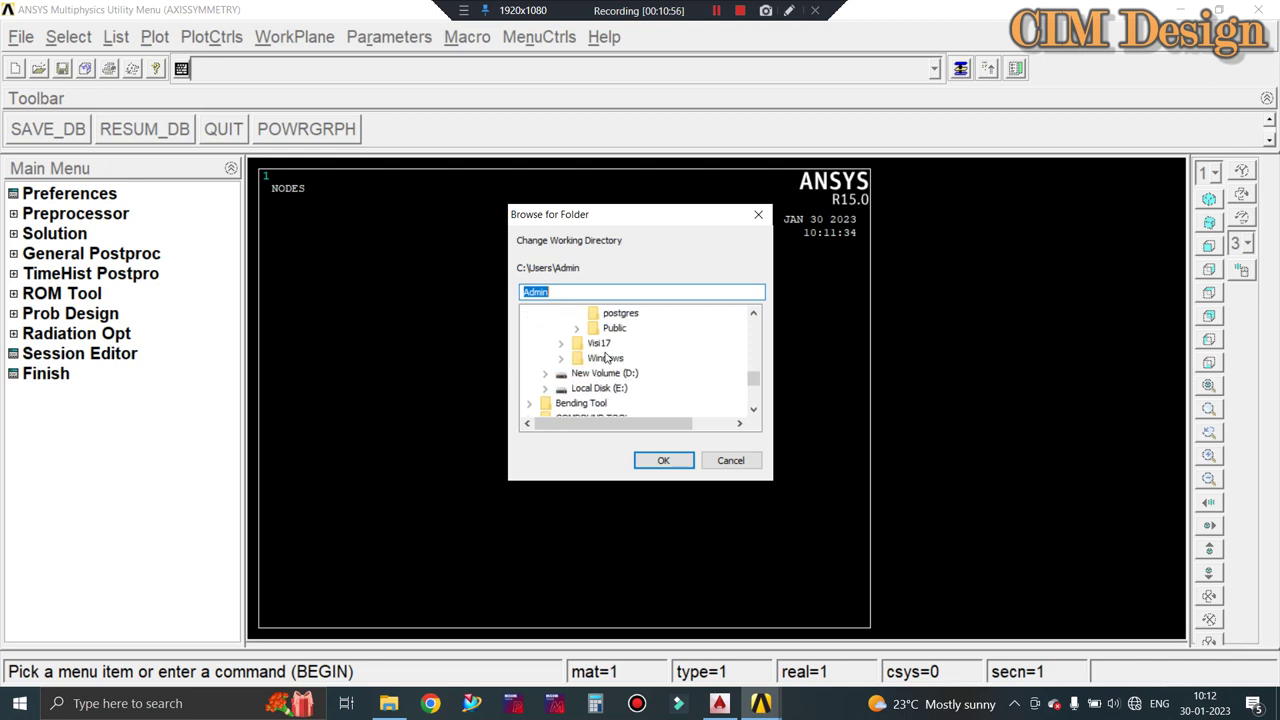
{"action": "left_click", "coordinate": [600, 388]}
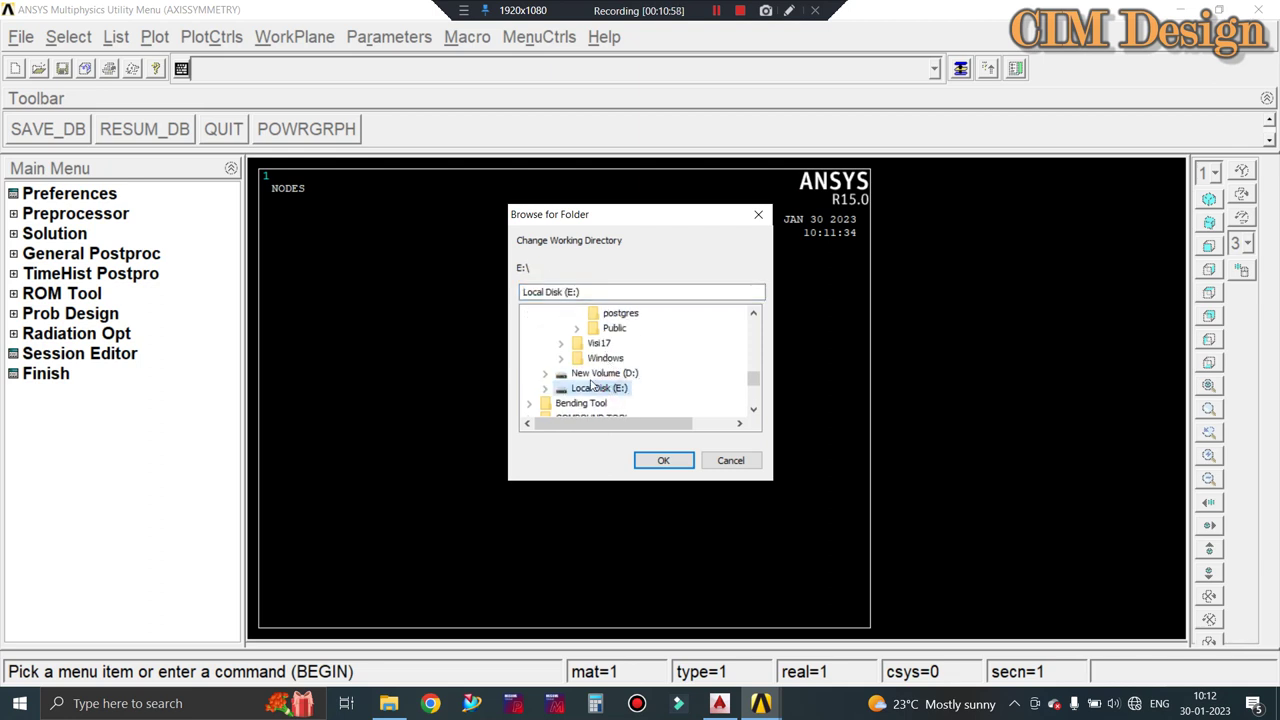
Browse the E: drive folders and select MOLD ACCESSORIES.
{"action": "scroll", "coordinate": [600, 385], "scroll_direction": "down", "scroll_amount": 1}
{"action": "scroll", "coordinate": [598, 378], "scroll_direction": "down", "scroll_amount": 1}
{"action": "scroll", "coordinate": [596, 374], "scroll_direction": "down", "scroll_amount": 1}
{"action": "scroll", "coordinate": [596, 374], "scroll_direction": "down", "scroll_amount": 1}
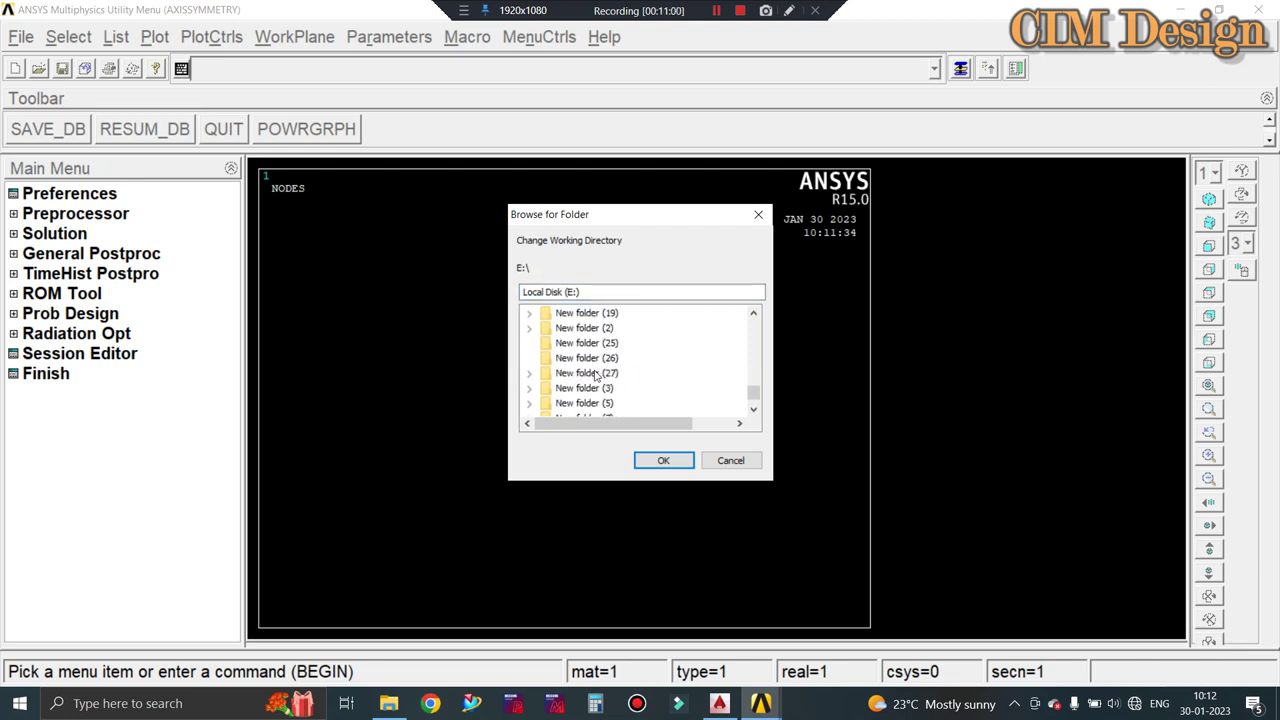
{"action": "scroll", "coordinate": [596, 374], "scroll_direction": "down", "scroll_amount": 1}
{"action": "scroll", "coordinate": [596, 376], "scroll_direction": "up", "scroll_amount": 2}
{"action": "scroll", "coordinate": [596, 376], "scroll_direction": "up", "scroll_amount": 3}
{"action": "scroll", "coordinate": [597, 376], "scroll_direction": "up", "scroll_amount": 1}
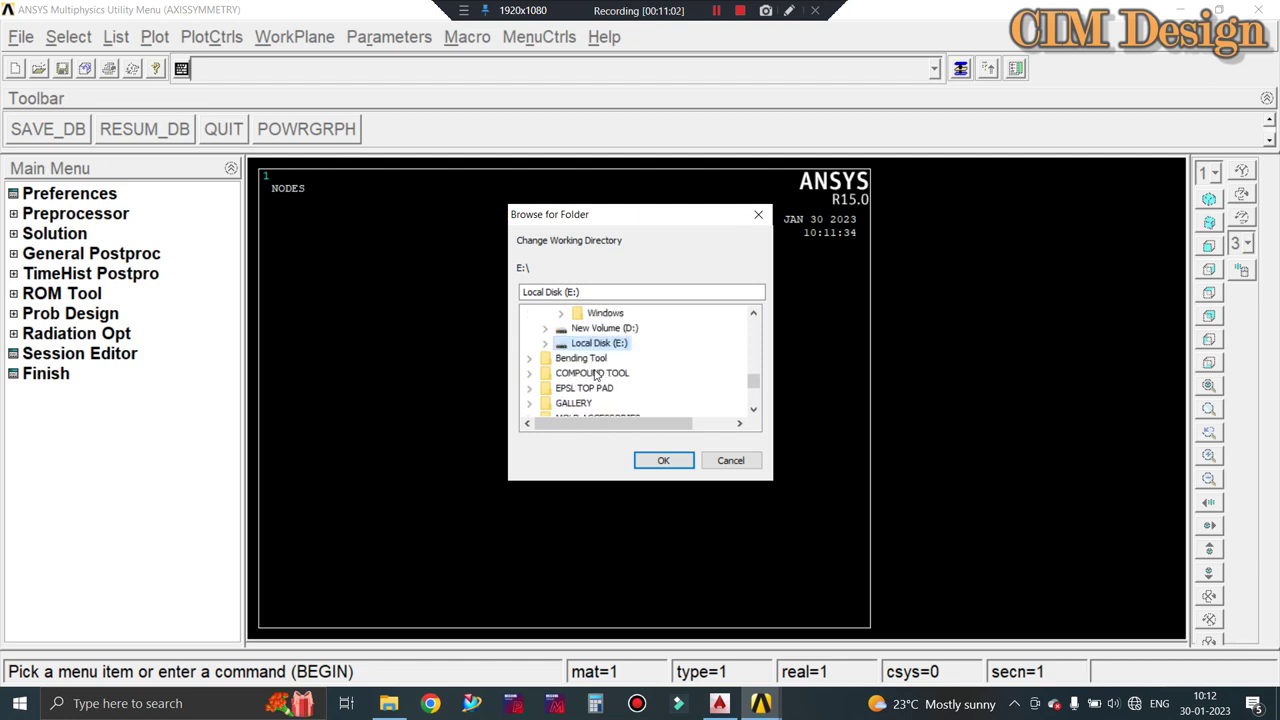
{"action": "scroll", "coordinate": [603, 369], "scroll_direction": "up", "scroll_amount": 1}
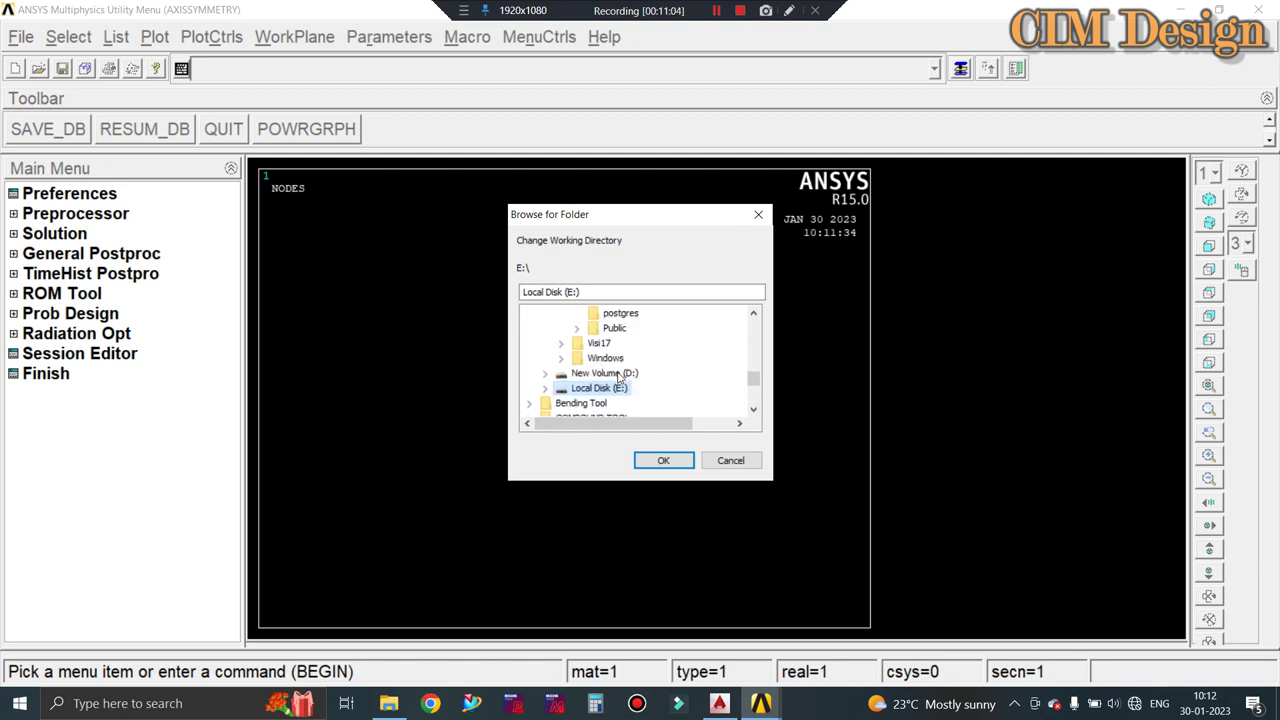
{"action": "scroll", "coordinate": [619, 376], "scroll_direction": "up", "scroll_amount": 1}
{"action": "scroll", "coordinate": [619, 376], "scroll_direction": "down", "scroll_amount": 1}
{"action": "scroll", "coordinate": [619, 377], "scroll_direction": "down", "scroll_amount": 1}
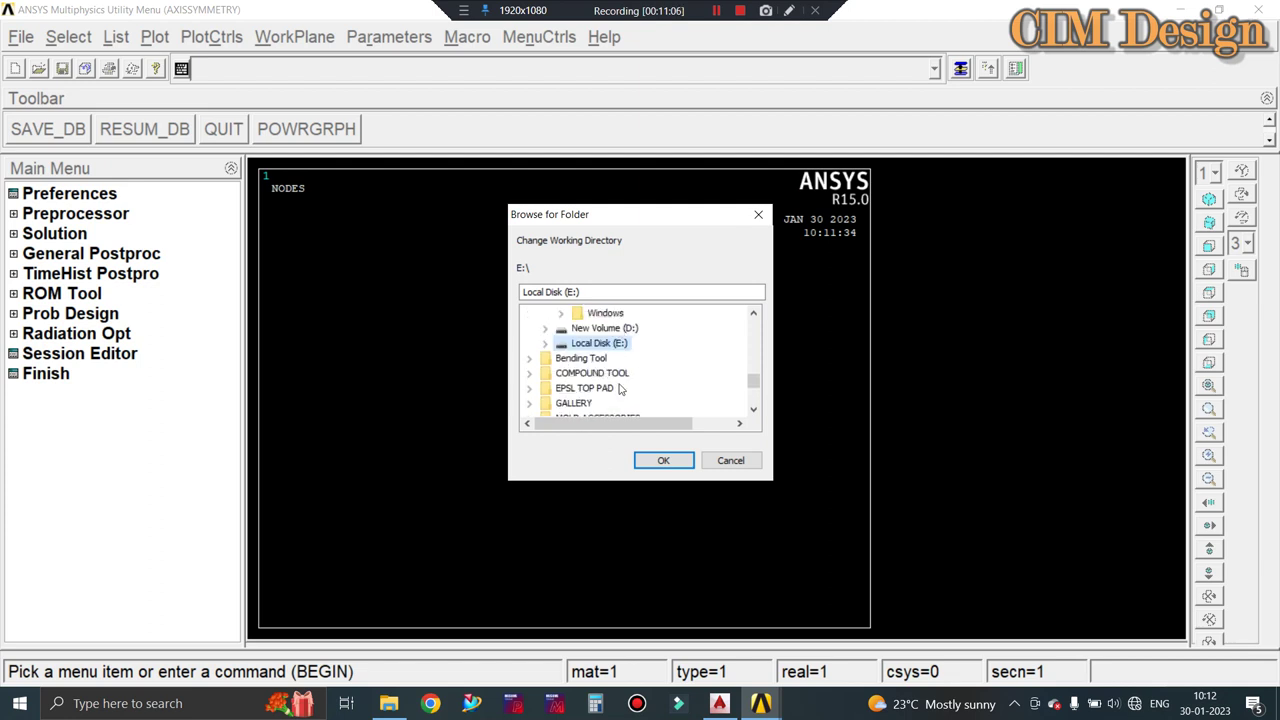
{"action": "scroll", "coordinate": [619, 388], "scroll_direction": "down", "scroll_amount": 1}
{"action": "left_click", "coordinate": [597, 377]}
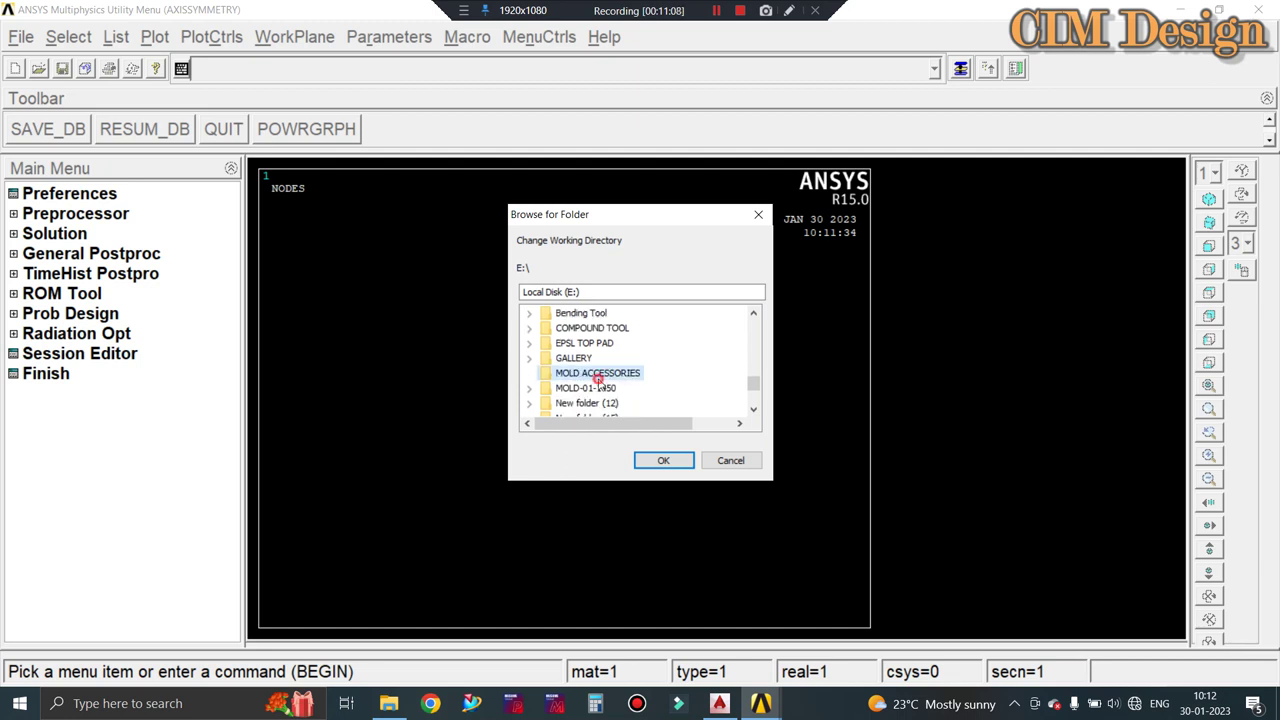
Select the Desktop folder under Admin and confirm it as the working directory.
{"action": "scroll", "coordinate": [597, 380], "scroll_direction": "down", "scroll_amount": 1}
{"action": "scroll", "coordinate": [597, 385], "scroll_direction": "down", "scroll_amount": 2}
{"action": "scroll", "coordinate": [597, 390], "scroll_direction": "down", "scroll_amount": 1}
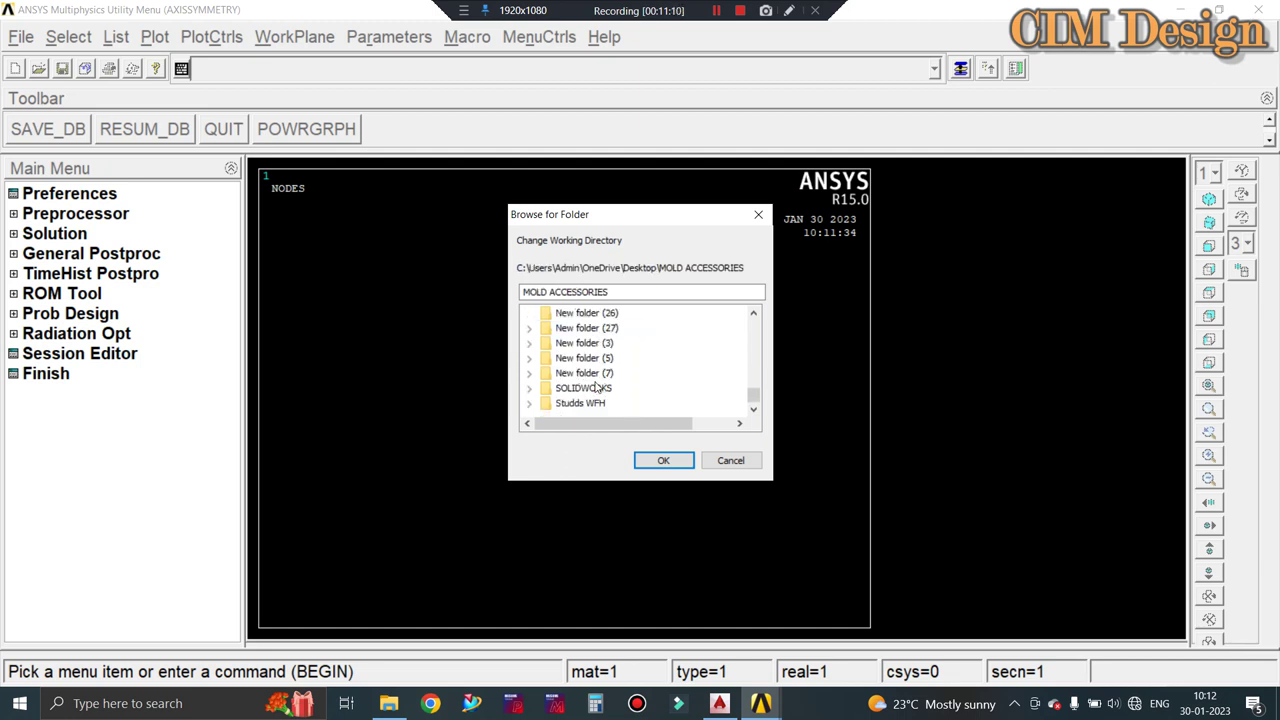
{"action": "scroll", "coordinate": [597, 386], "scroll_direction": "up", "scroll_amount": 4}
{"action": "scroll", "coordinate": [595, 386], "scroll_direction": "up", "scroll_amount": 1}
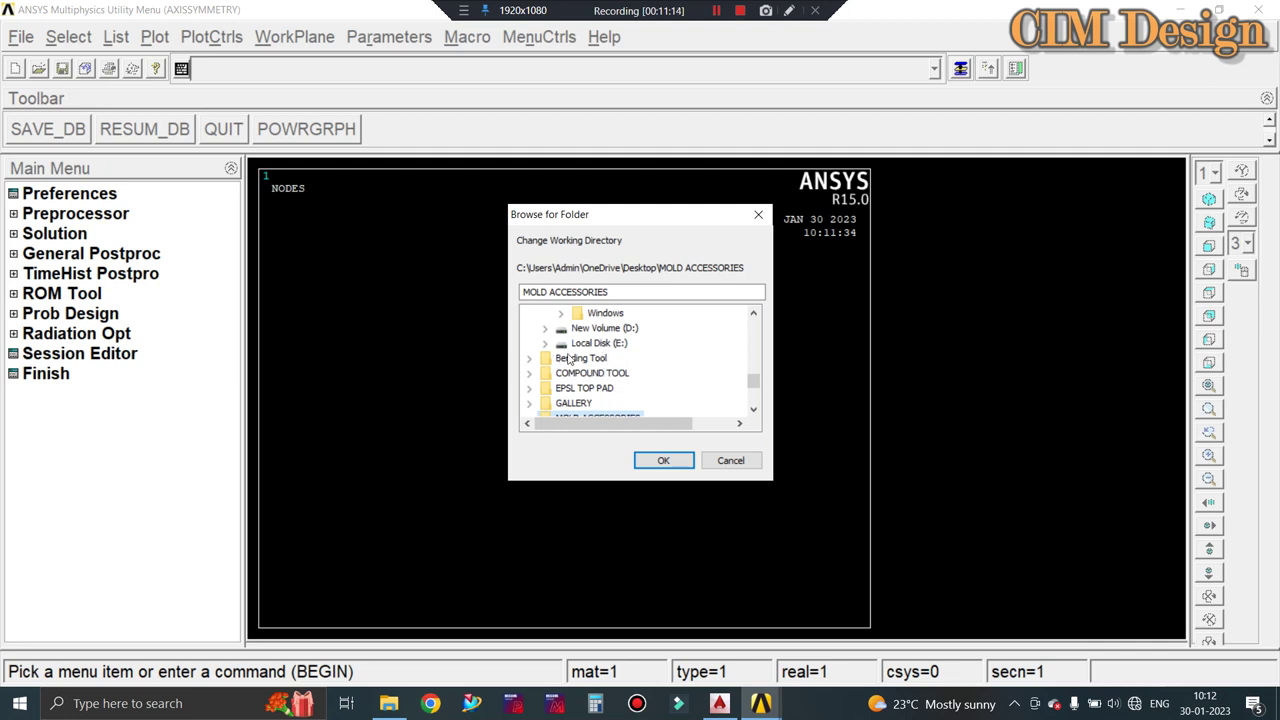
{"action": "scroll", "coordinate": [601, 356], "scroll_direction": "up", "scroll_amount": 1}
{"action": "scroll", "coordinate": [605, 353], "scroll_direction": "up", "scroll_amount": 3}
{"action": "left_click", "coordinate": [645, 362]}
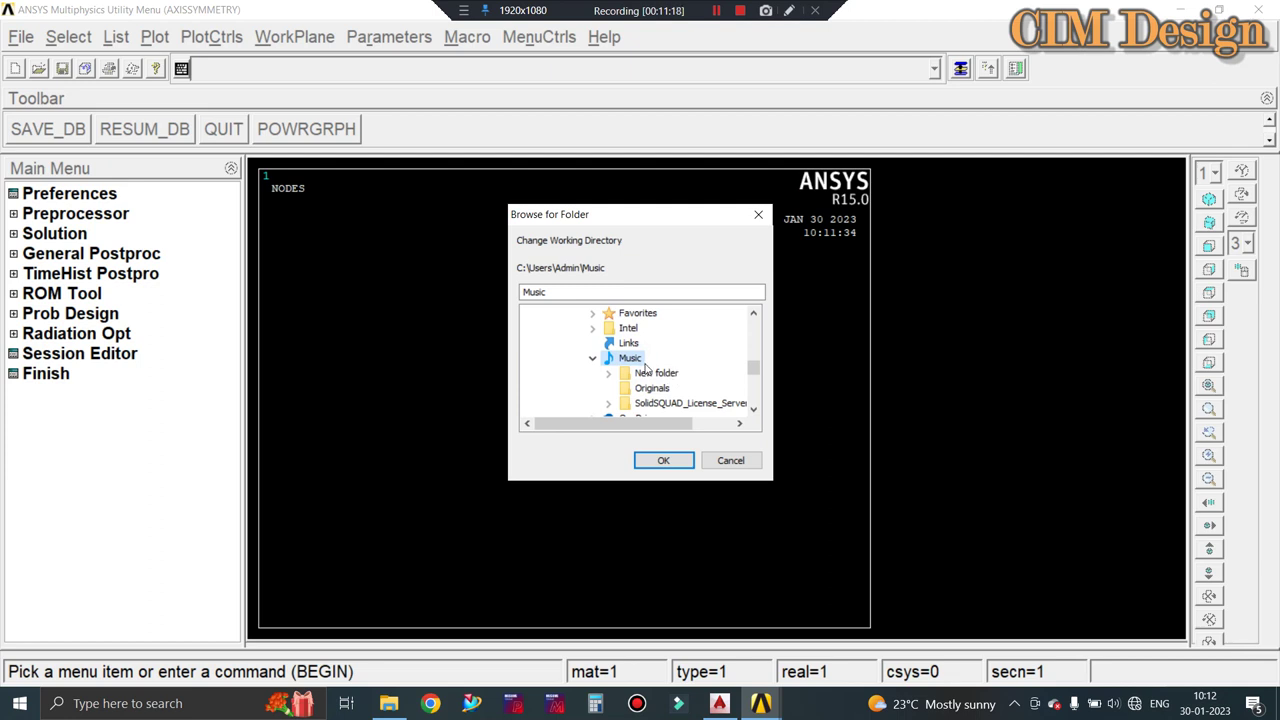
{"action": "scroll", "coordinate": [628, 370], "scroll_direction": "down", "scroll_amount": 1}
{"action": "scroll", "coordinate": [620, 362], "scroll_direction": "up", "scroll_amount": 1}
{"action": "scroll", "coordinate": [620, 362], "scroll_direction": "up", "scroll_amount": 2}
{"action": "scroll", "coordinate": [620, 363], "scroll_direction": "up", "scroll_amount": 2}
{"action": "scroll", "coordinate": [620, 364], "scroll_direction": "down", "scroll_amount": 1}
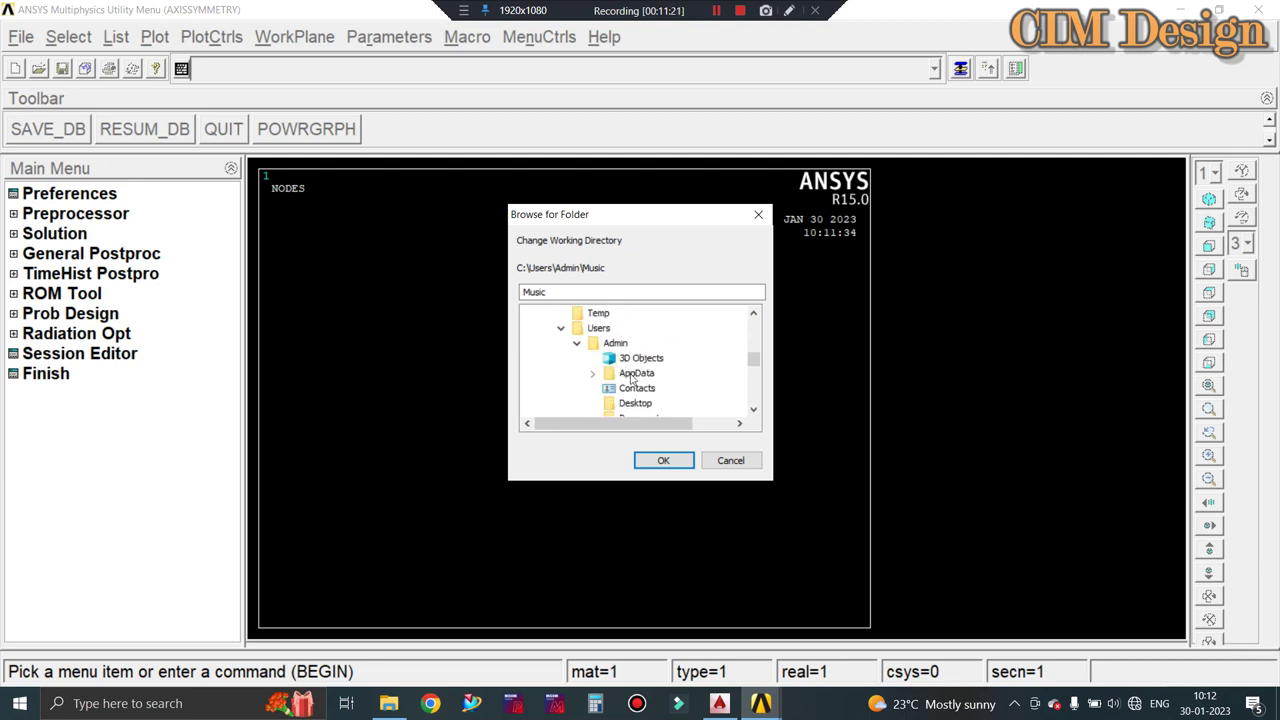
{"action": "left_click", "coordinate": [637, 403]}
{"action": "left_click", "coordinate": [663, 460]}
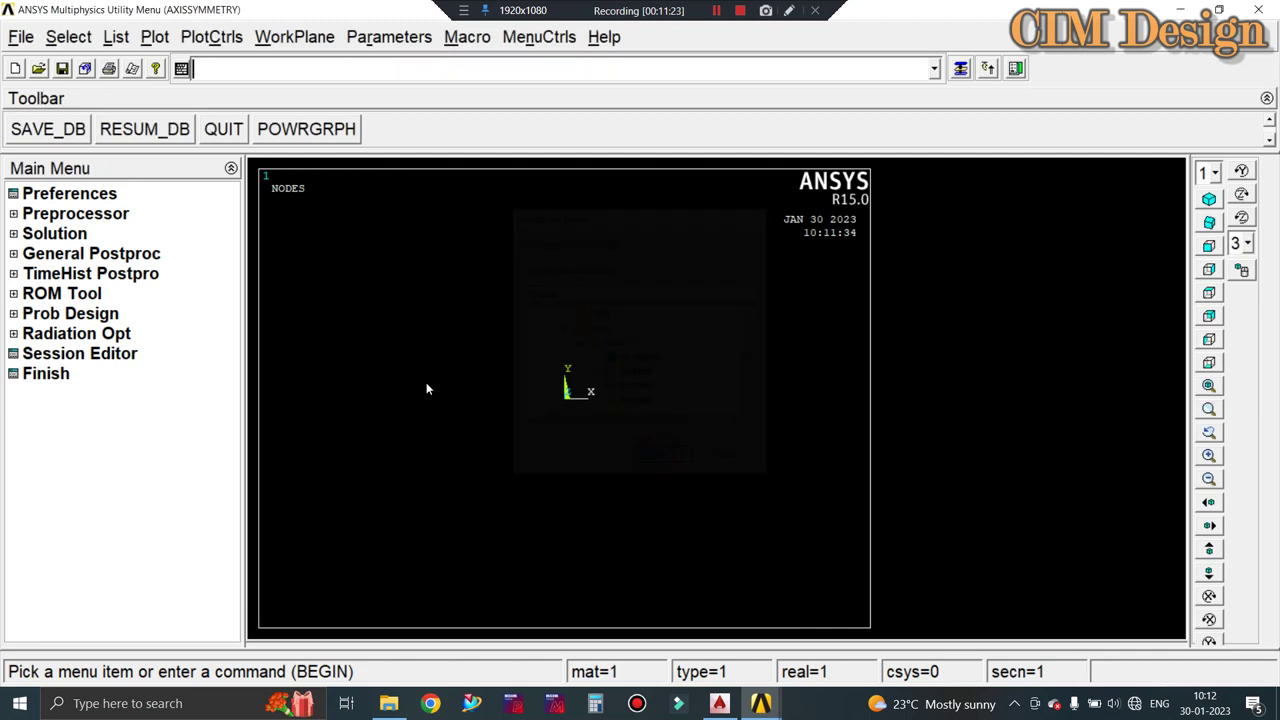
{"action": "left_click", "coordinate": [31, 40]}
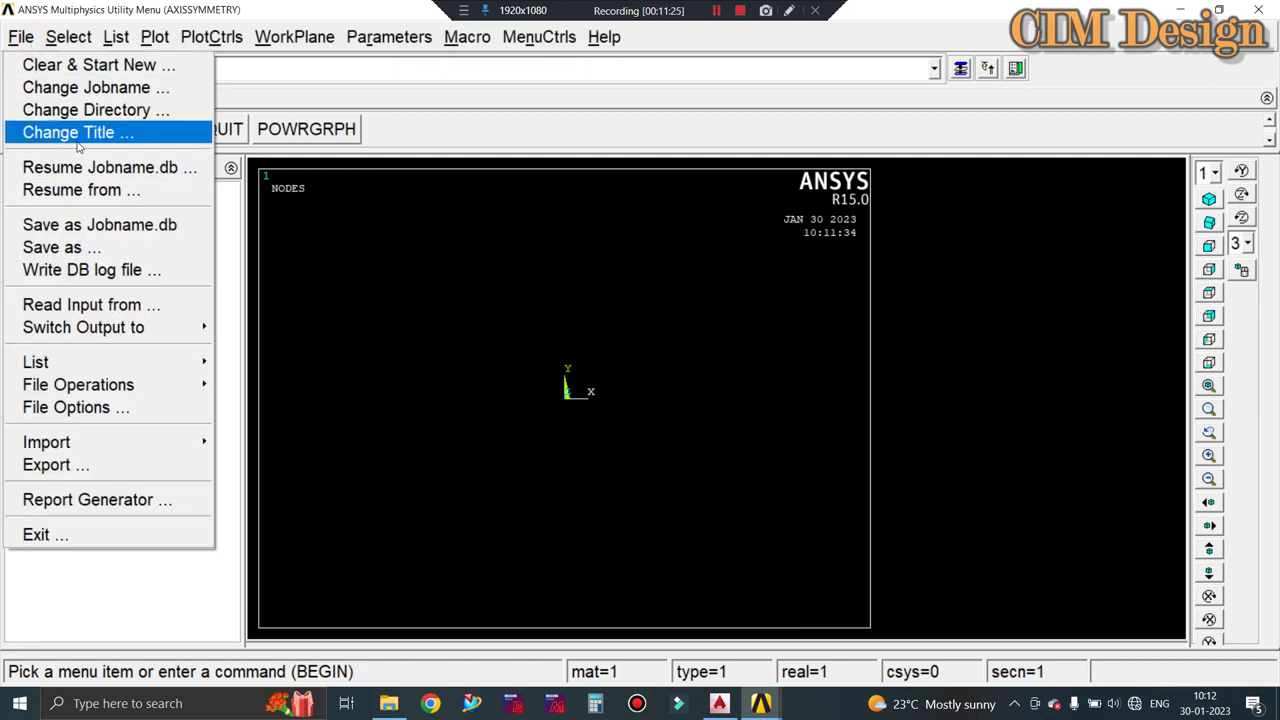
Set the analysis title to EXERCISE 3 and tick Structural in the GUI Preferences.
{"action": "left_click", "coordinate": [75, 110]}
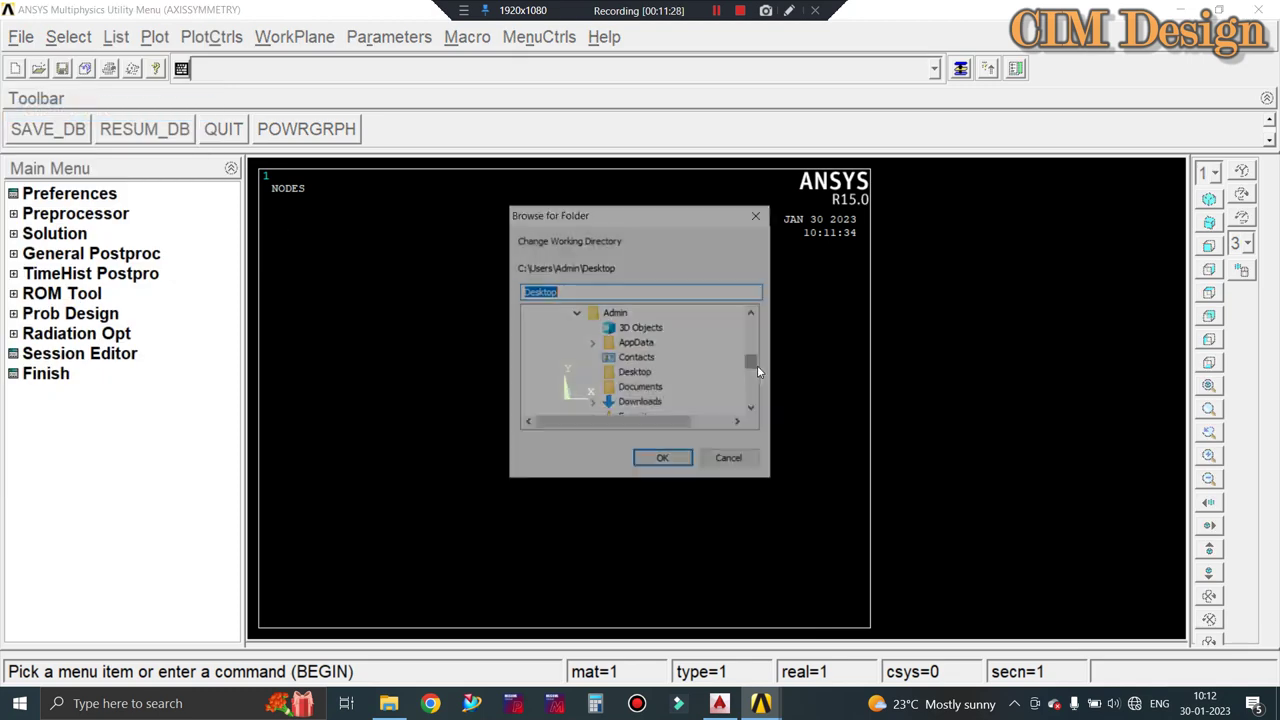
{"action": "left_click", "coordinate": [735, 459]}
{"action": "left_click", "coordinate": [15, 40]}
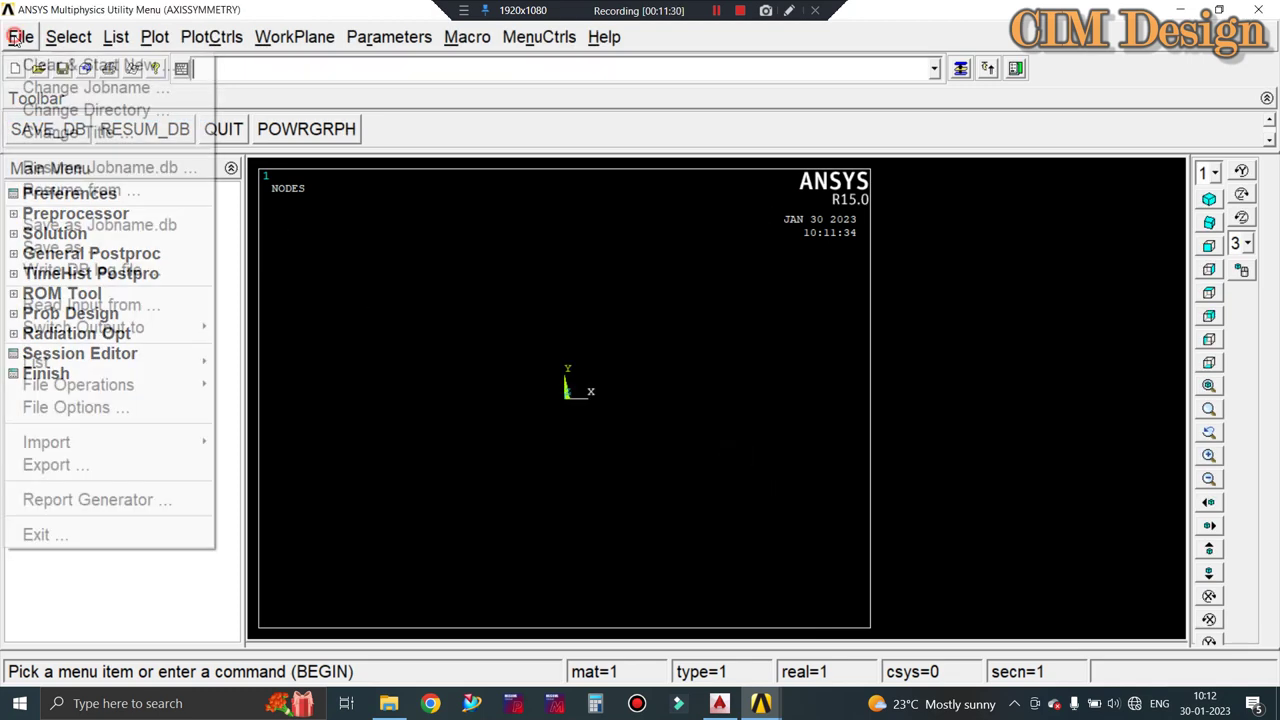
{"action": "left_click", "coordinate": [60, 128]}
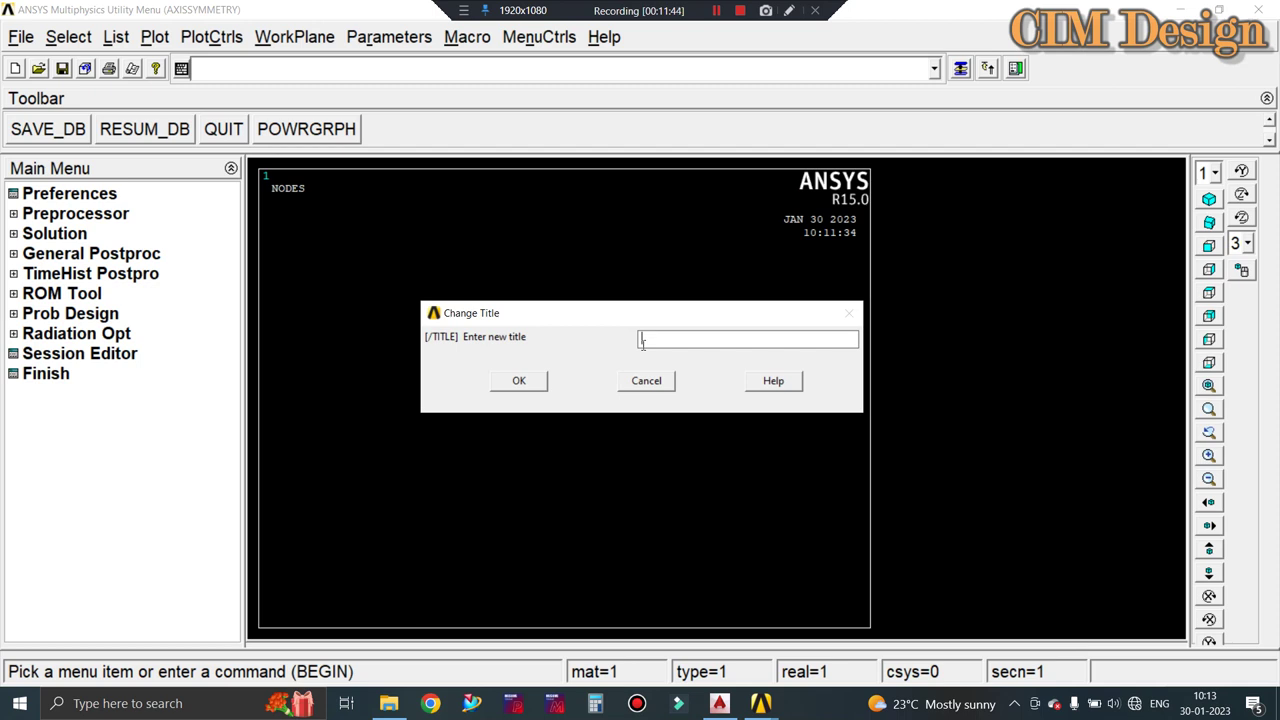
{"action": "type", "text": "EX"}
{"action": "type", "text": "ERCIS"}
{"action": "type", "text": "E 3"}
{"action": "left_click", "coordinate": [519, 380]}
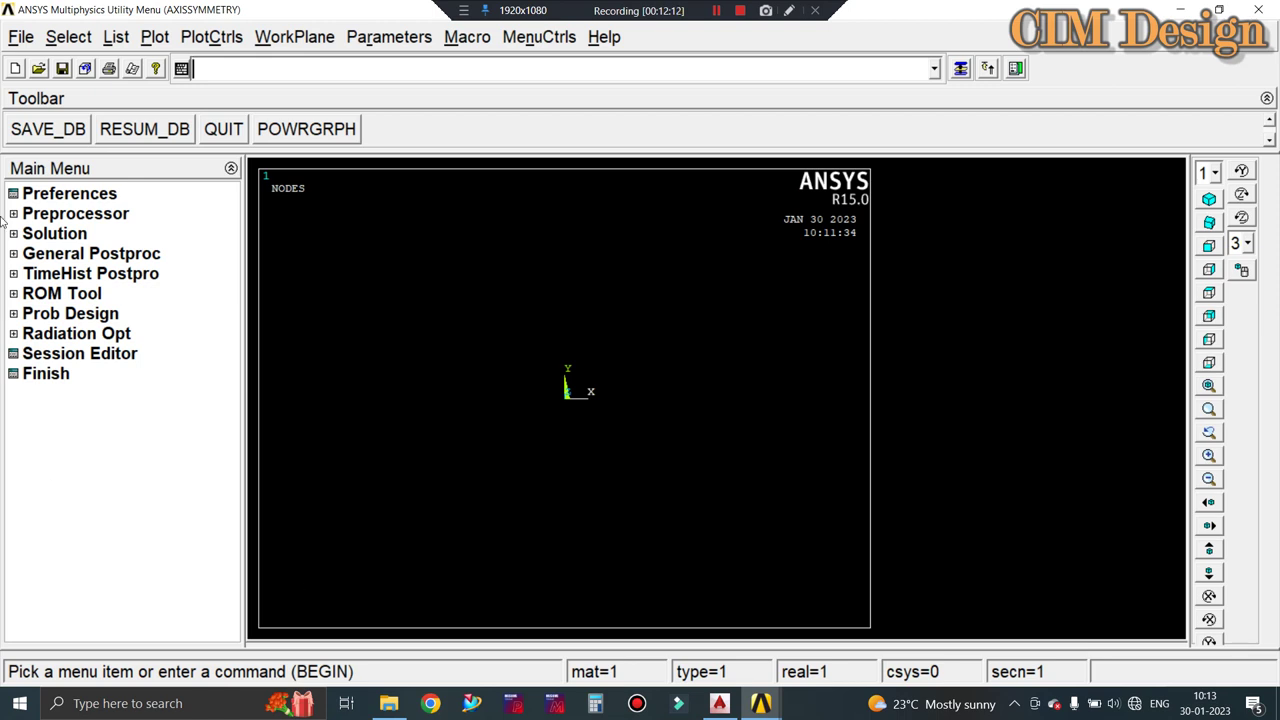
{"action": "left_click", "coordinate": [88, 196]}
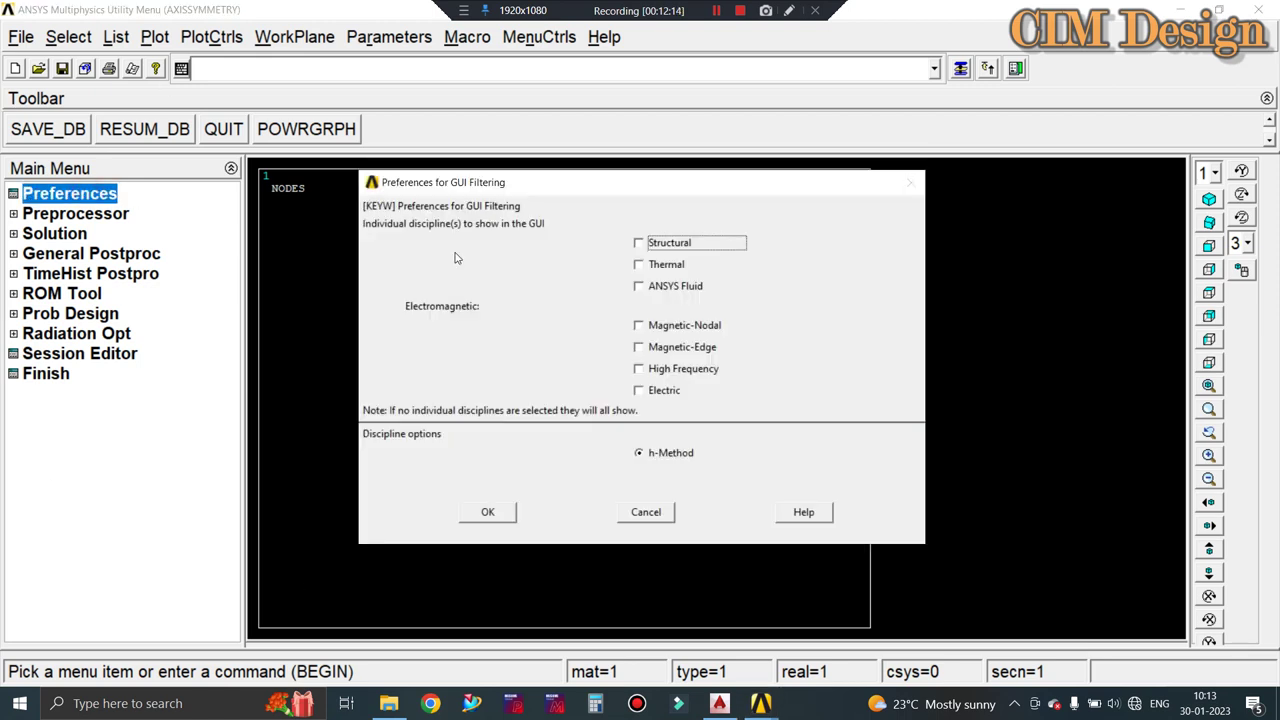
{"action": "left_click", "coordinate": [639, 243]}
Confirm the Structural preference and add element type 1 as Solid Quad 4 node 182.
{"action": "left_click", "coordinate": [481, 522]}
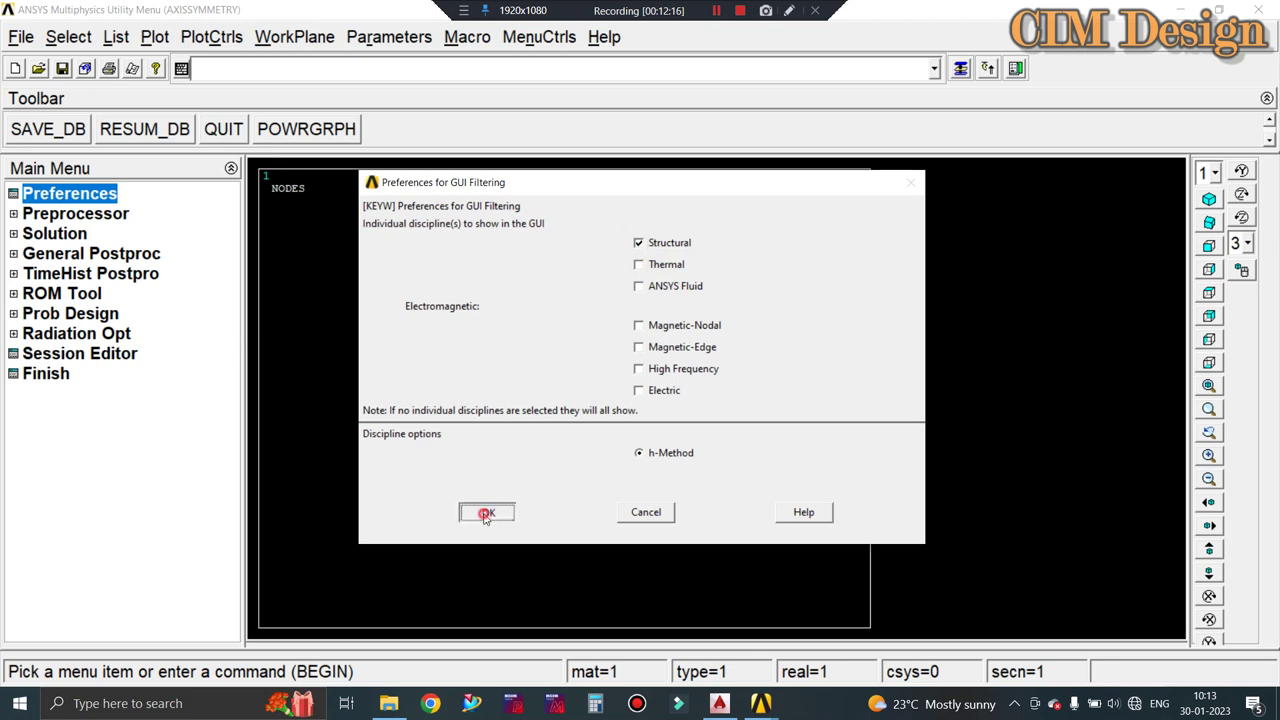
{"action": "left_click", "coordinate": [80, 216]}
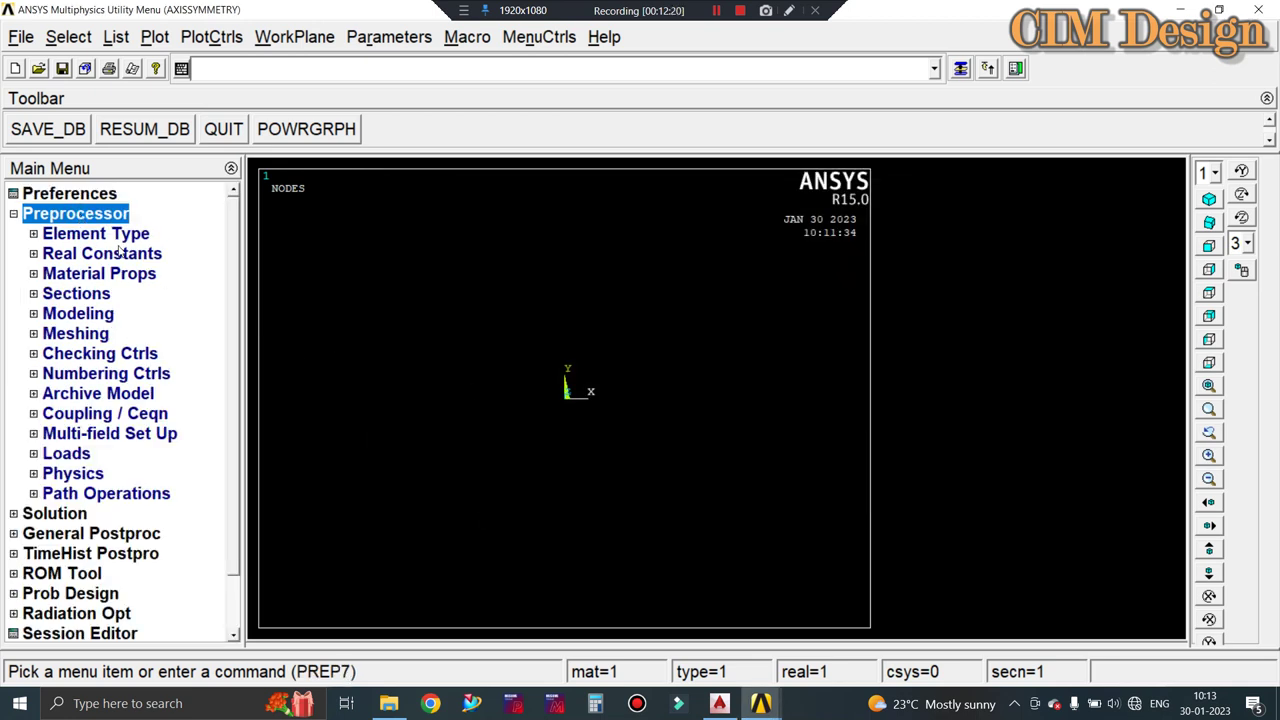
{"action": "left_click", "coordinate": [101, 236]}
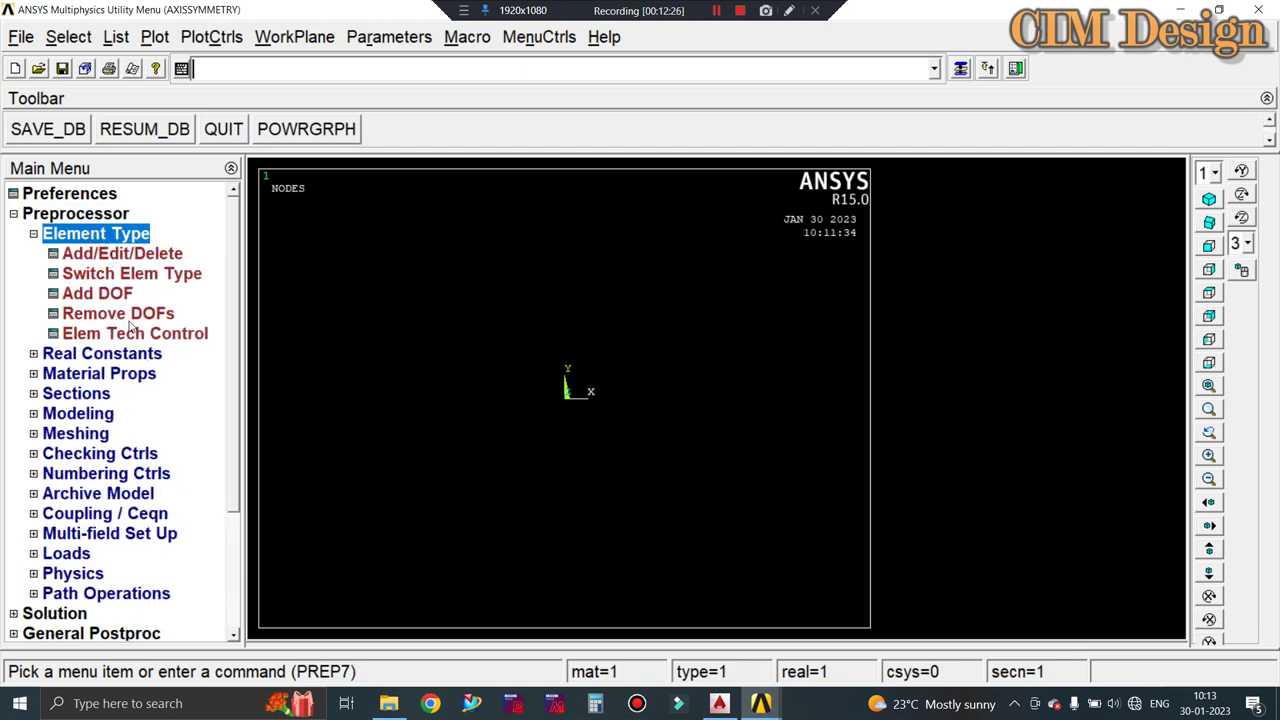
{"action": "left_click", "coordinate": [110, 254]}
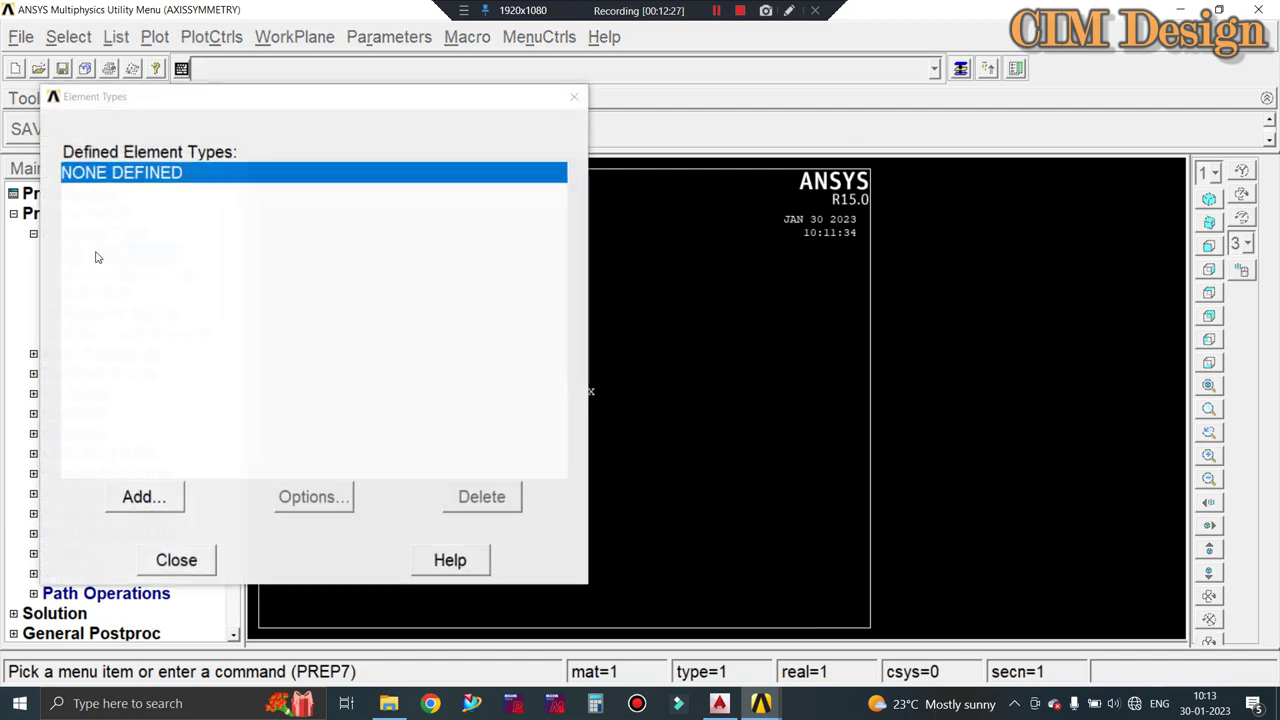
{"action": "left_click", "coordinate": [150, 500]}
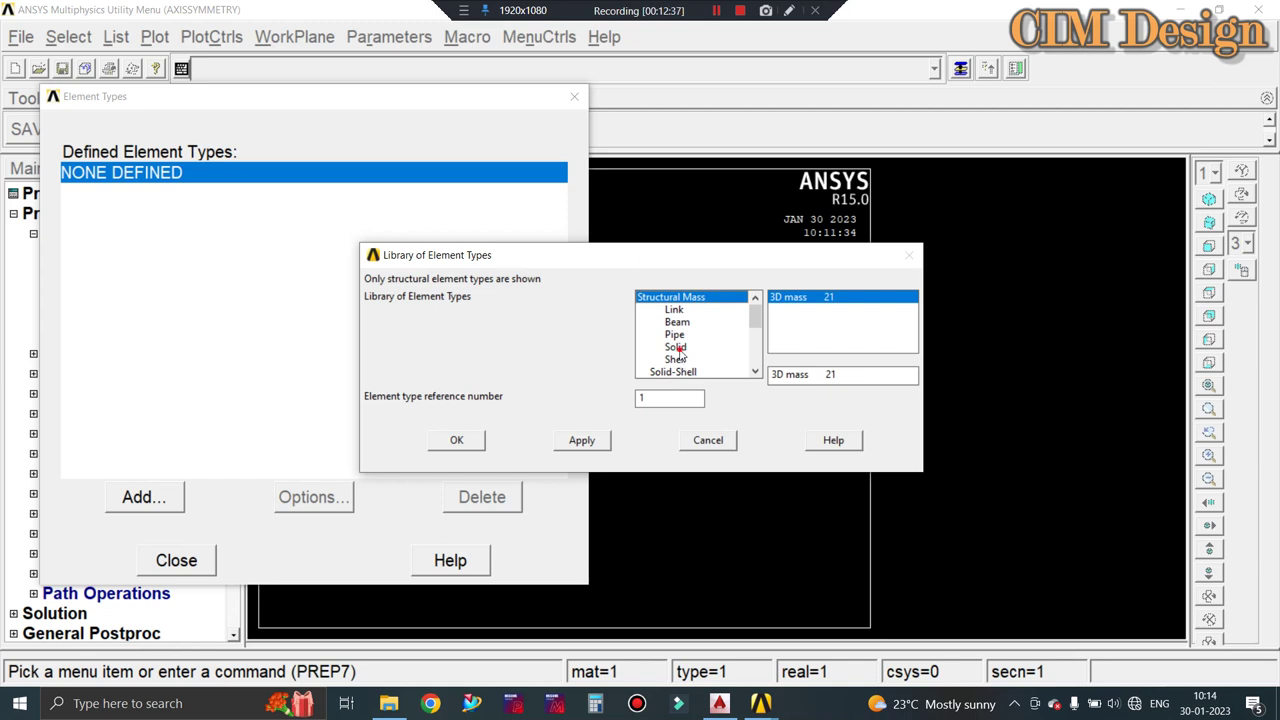
{"action": "left_click", "coordinate": [677, 350]}
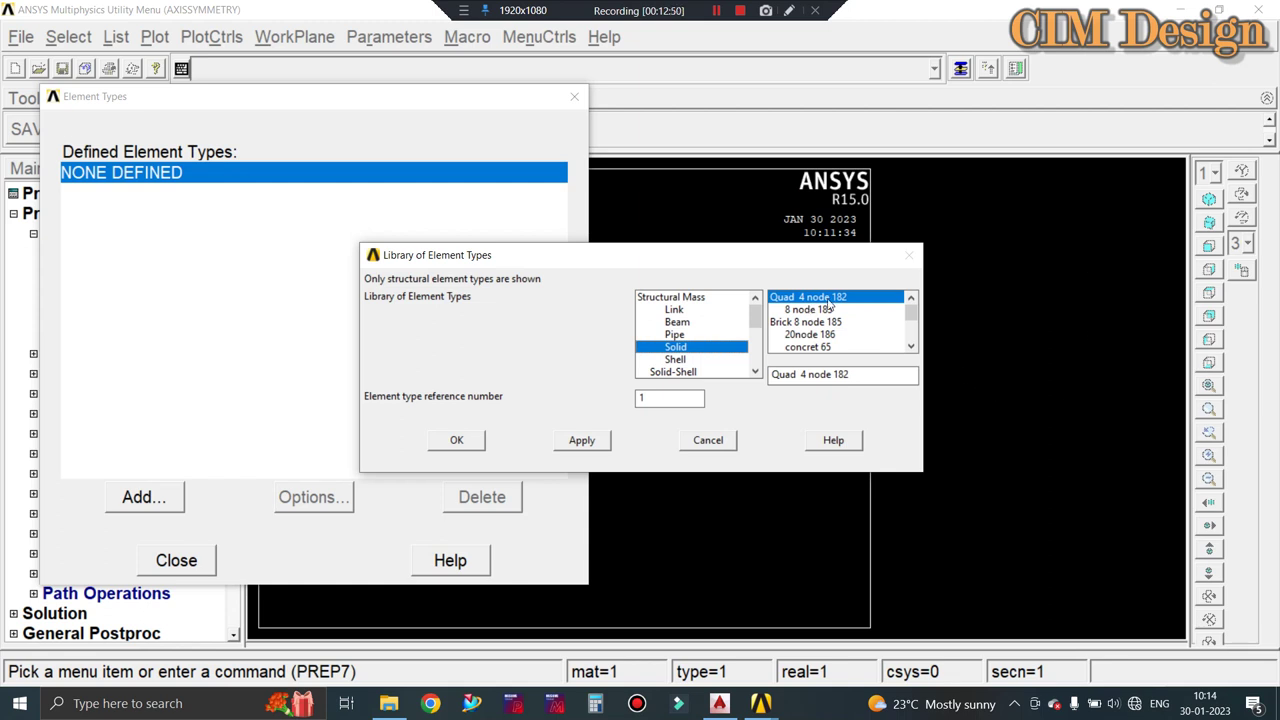
{"action": "left_click", "coordinate": [450, 442]}
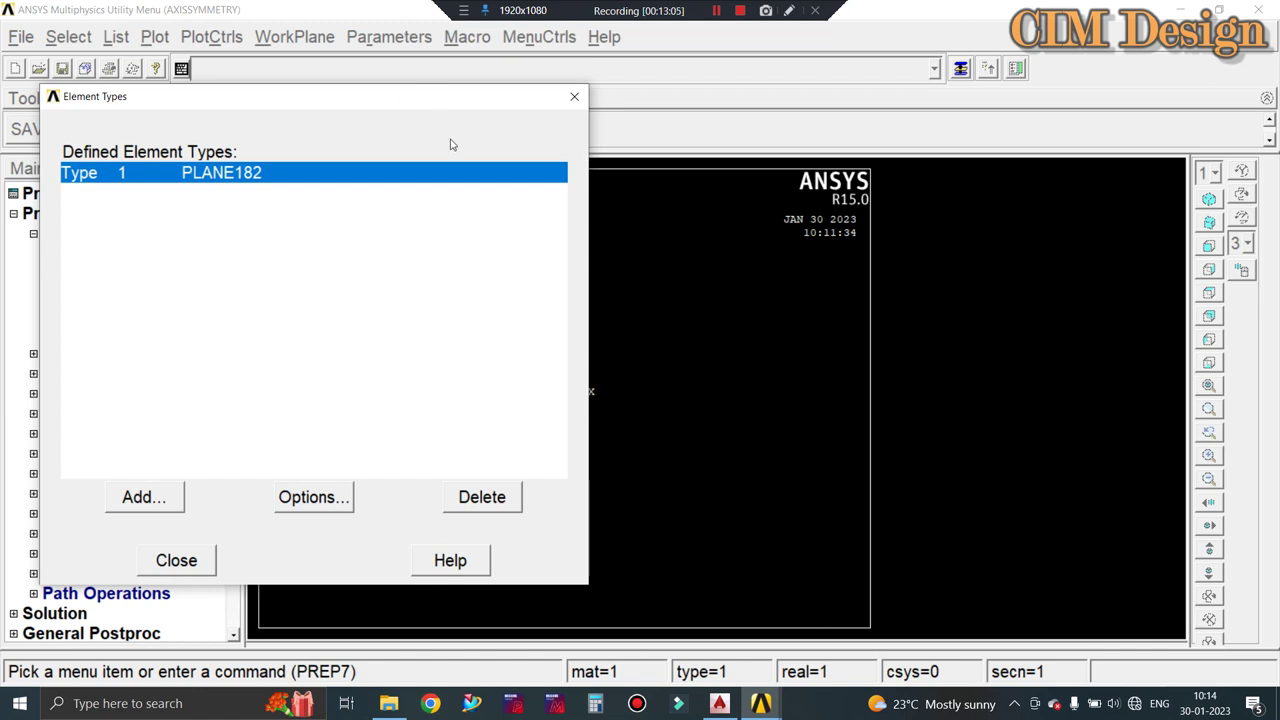
Set PLANE182 option K3 to Axisymmetric, keeping Full Integration and pure displacement formulation.
{"action": "left_click", "coordinate": [325, 500]}
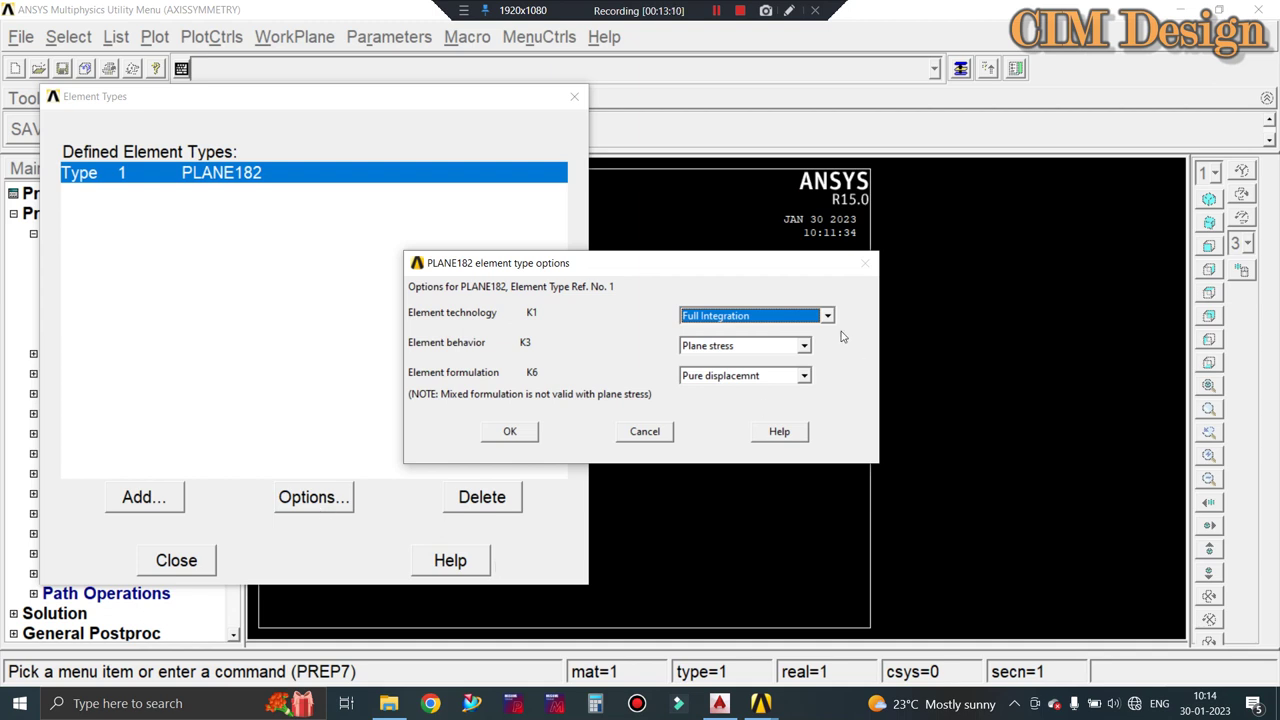
{"action": "left_click", "coordinate": [827, 317]}
{"action": "left_click", "coordinate": [826, 318]}
{"action": "left_click", "coordinate": [806, 379]}
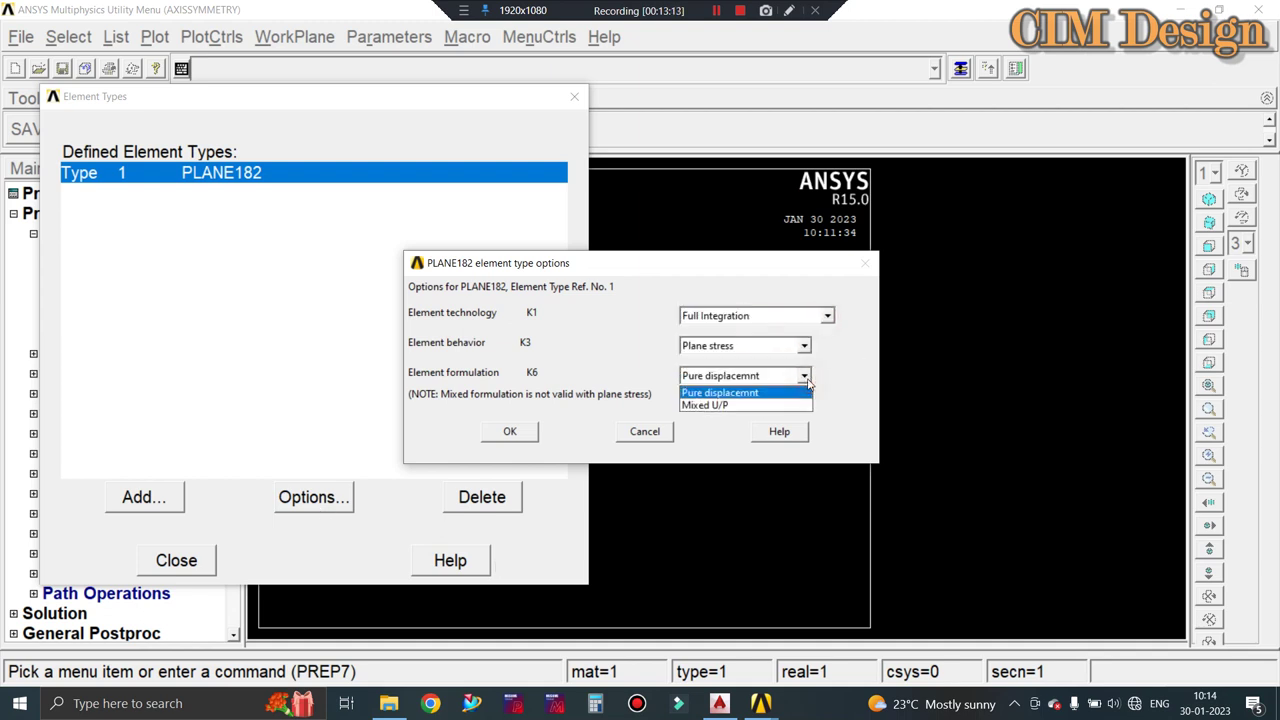
{"action": "left_click", "coordinate": [807, 380]}
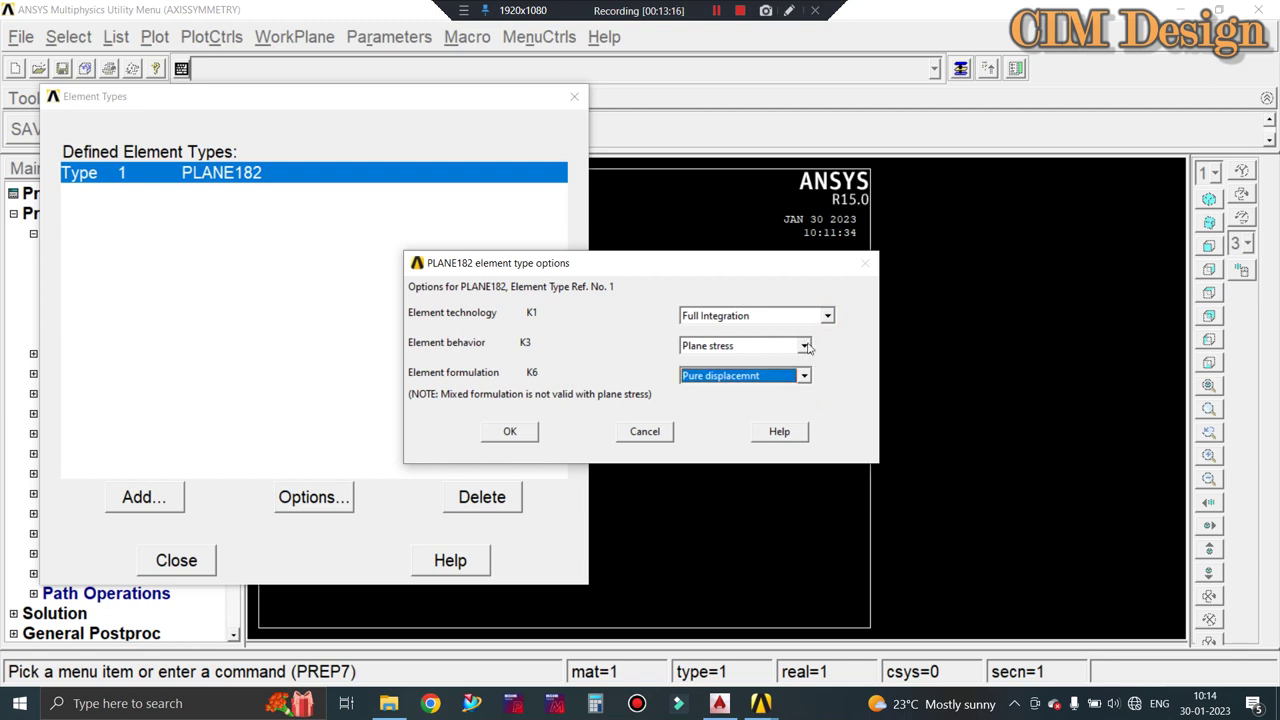
{"action": "left_click", "coordinate": [805, 346]}
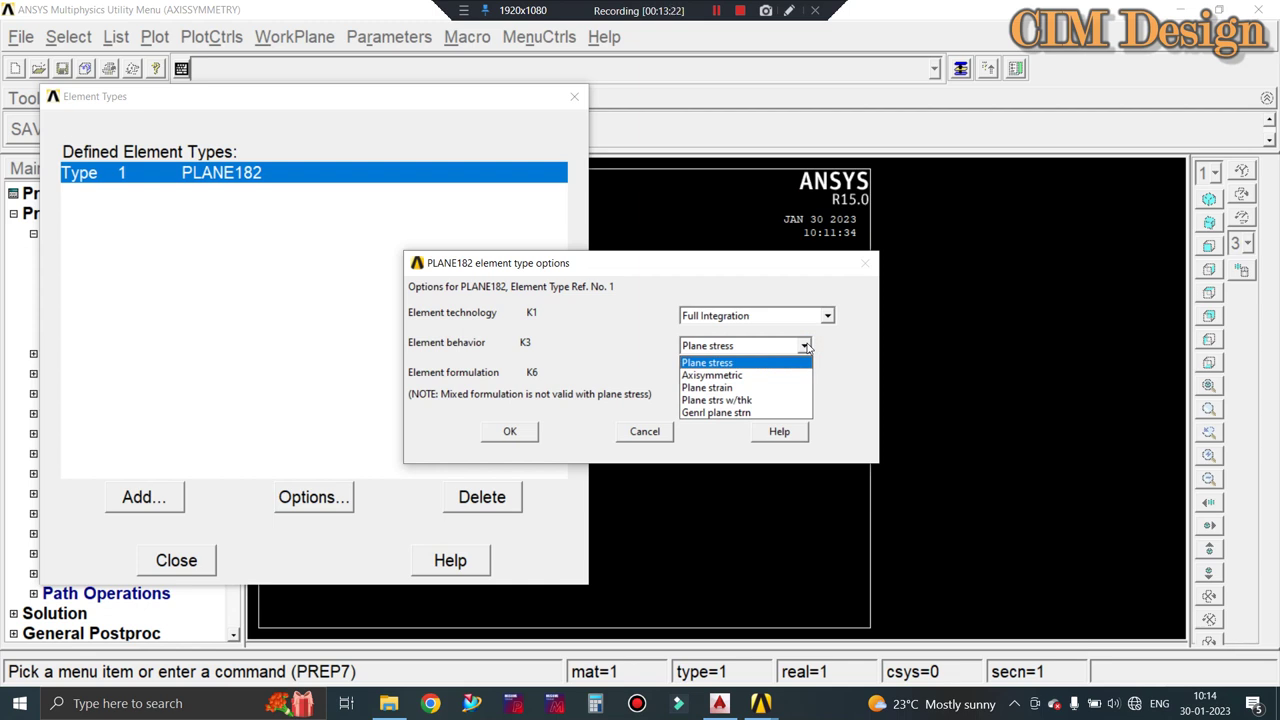
{"action": "left_click", "coordinate": [690, 375]}
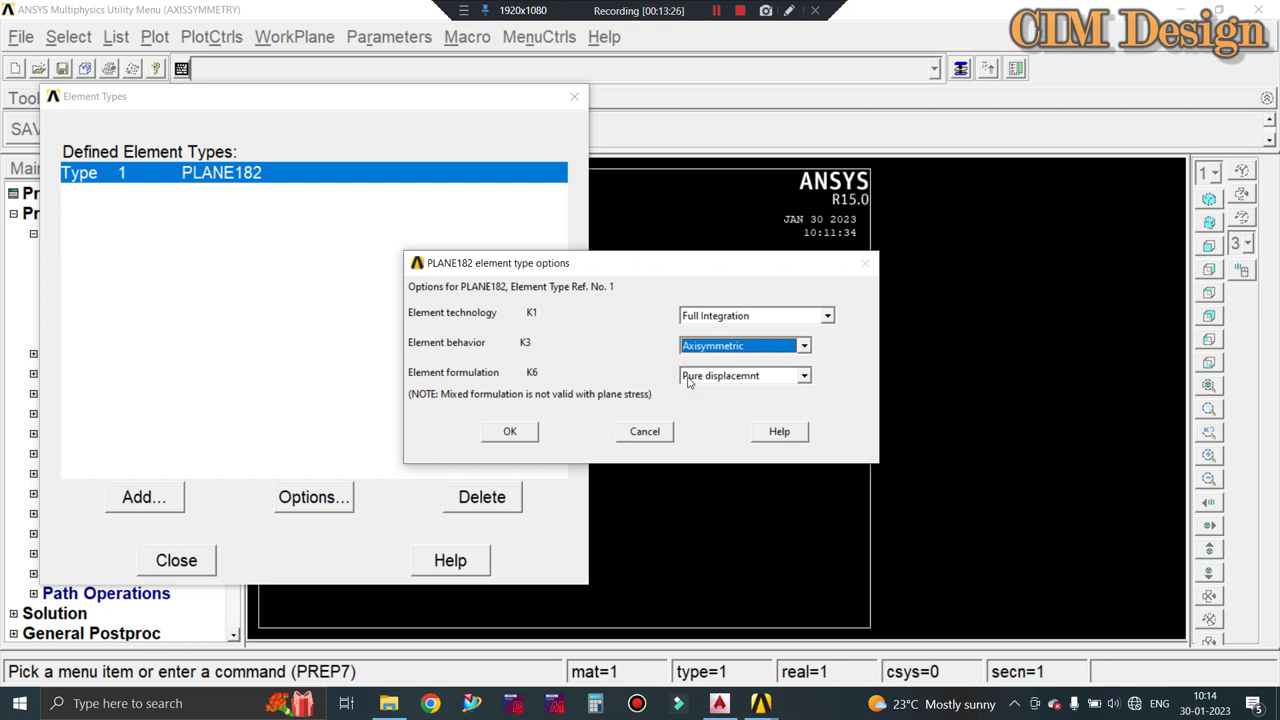
{"action": "left_click", "coordinate": [770, 346]}
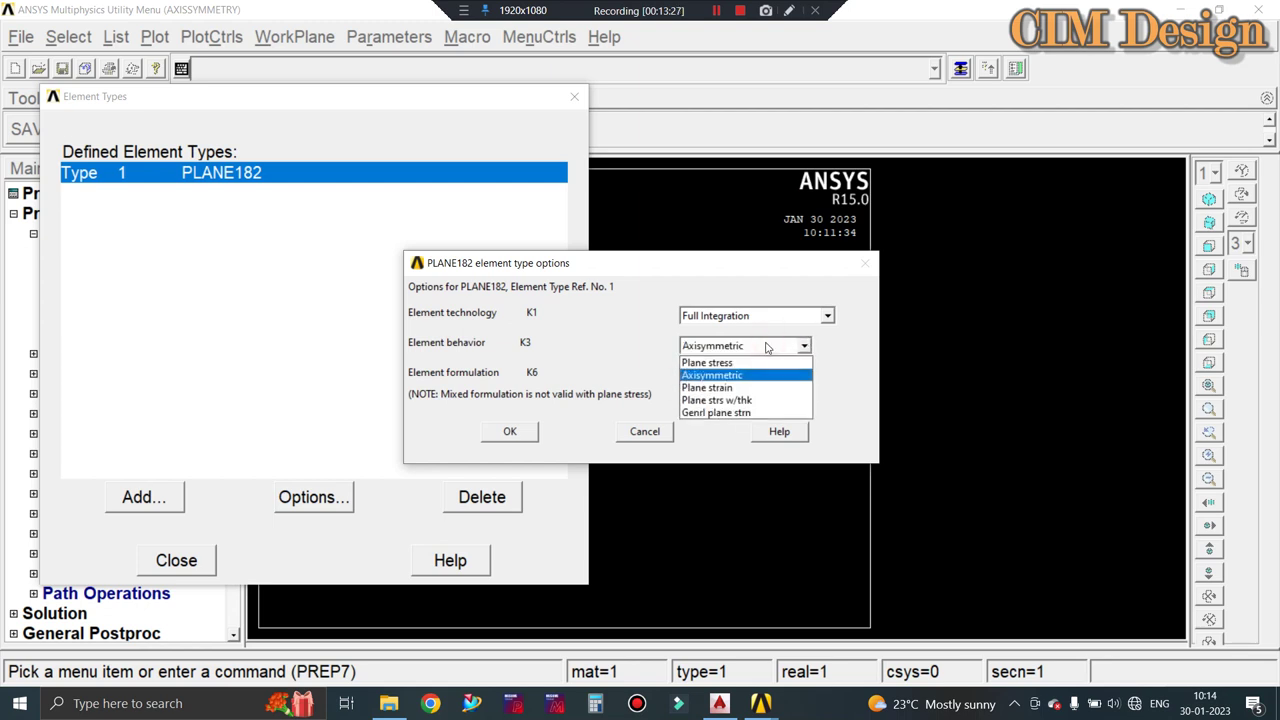
{"action": "left_click", "coordinate": [712, 375]}
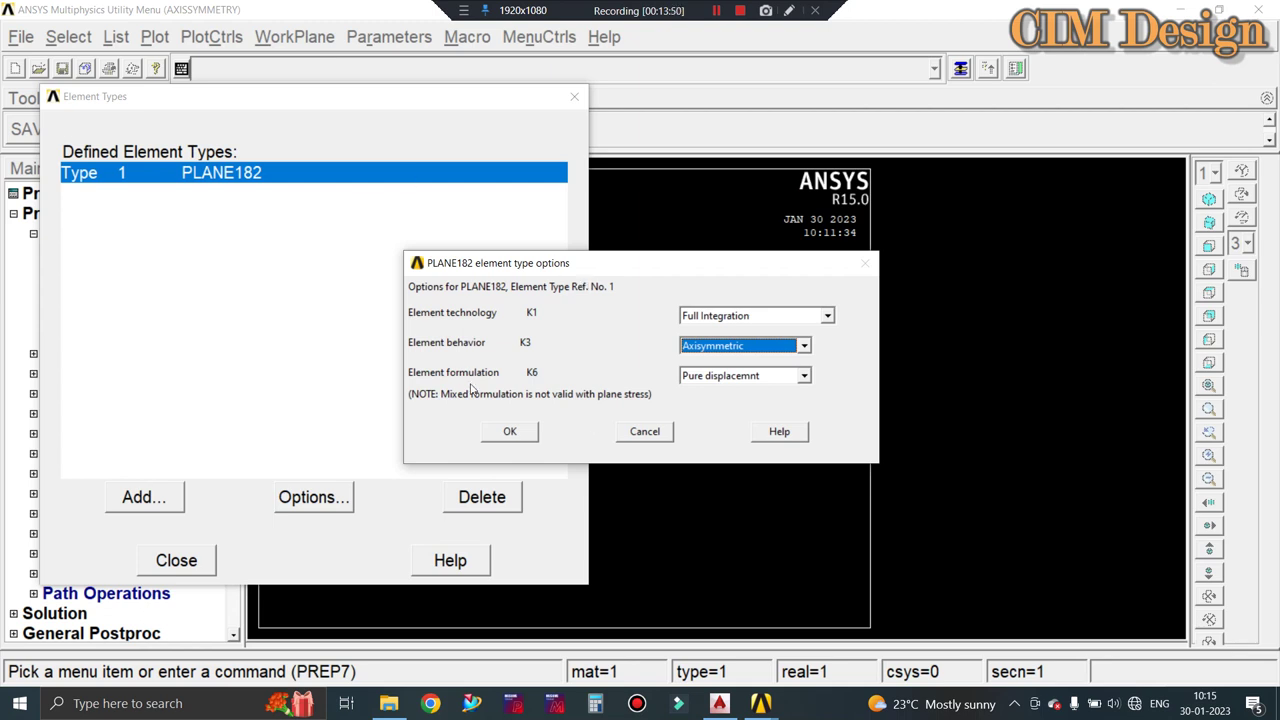
{"action": "left_click", "coordinate": [511, 435]}
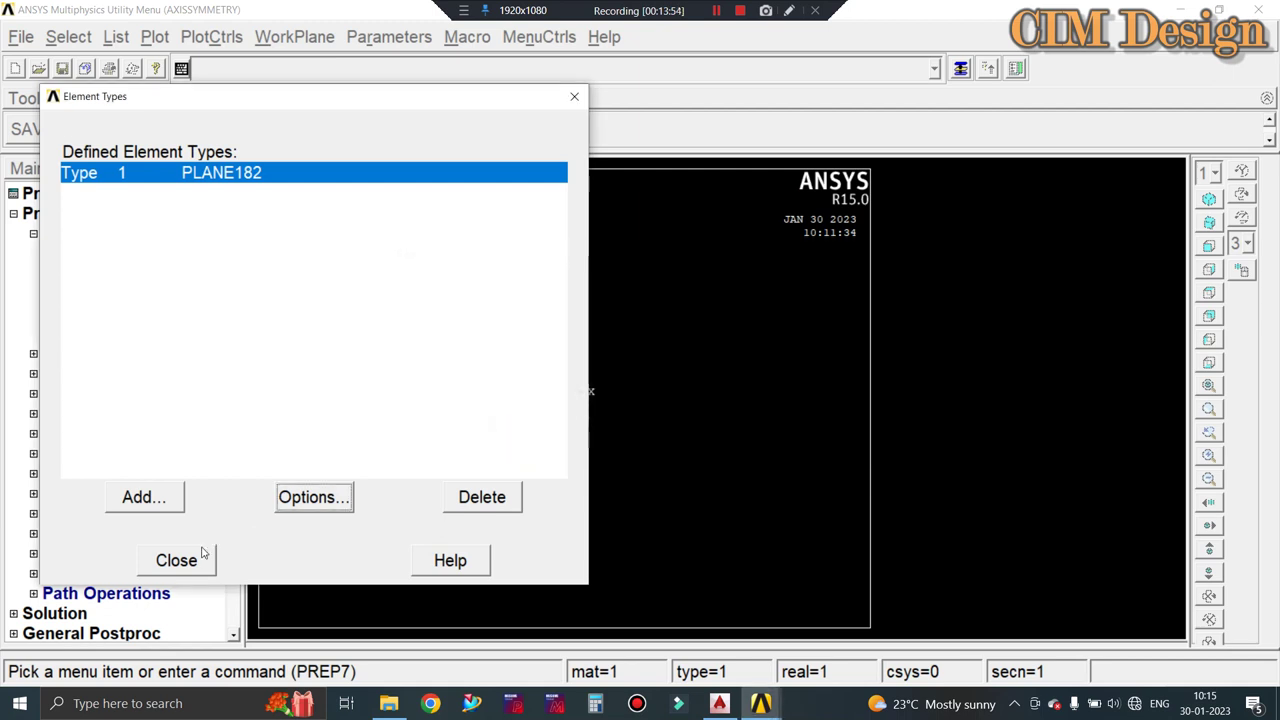
Open the Structural > Linear > Elastic > Isotropic property form for material 1.
{"action": "left_click", "coordinate": [193, 558]}
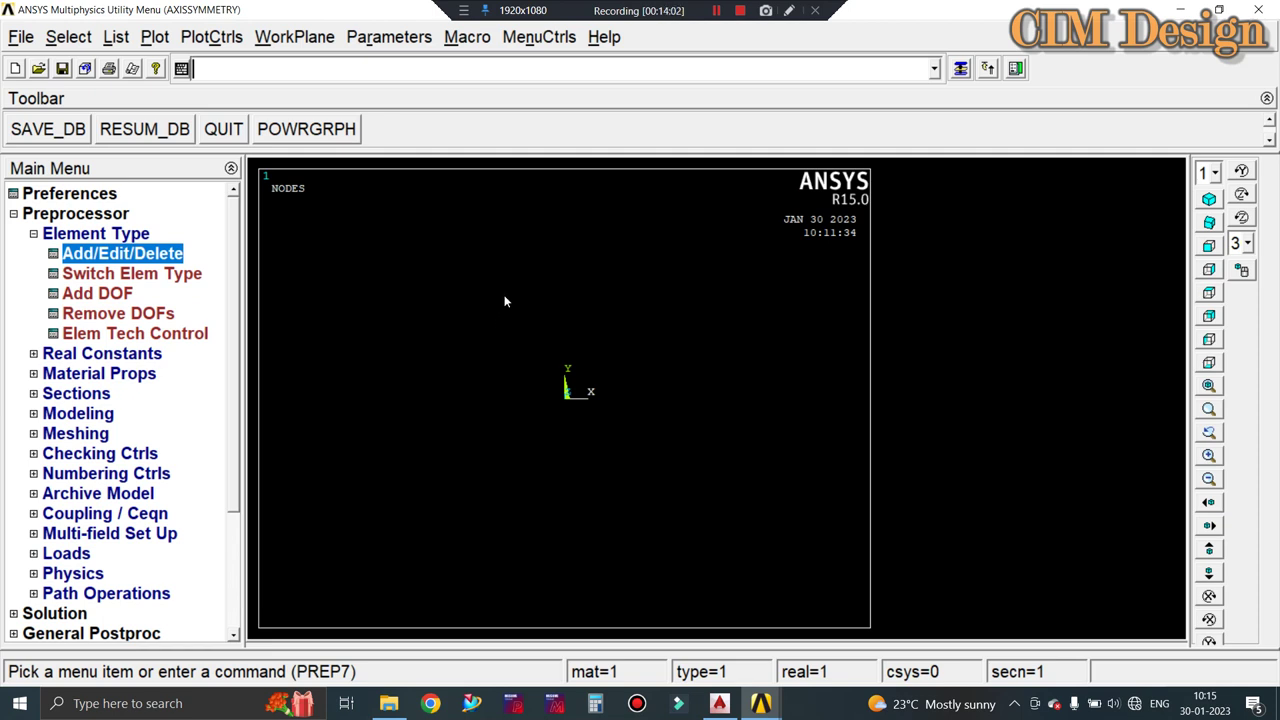
{"action": "left_click", "coordinate": [100, 356]}
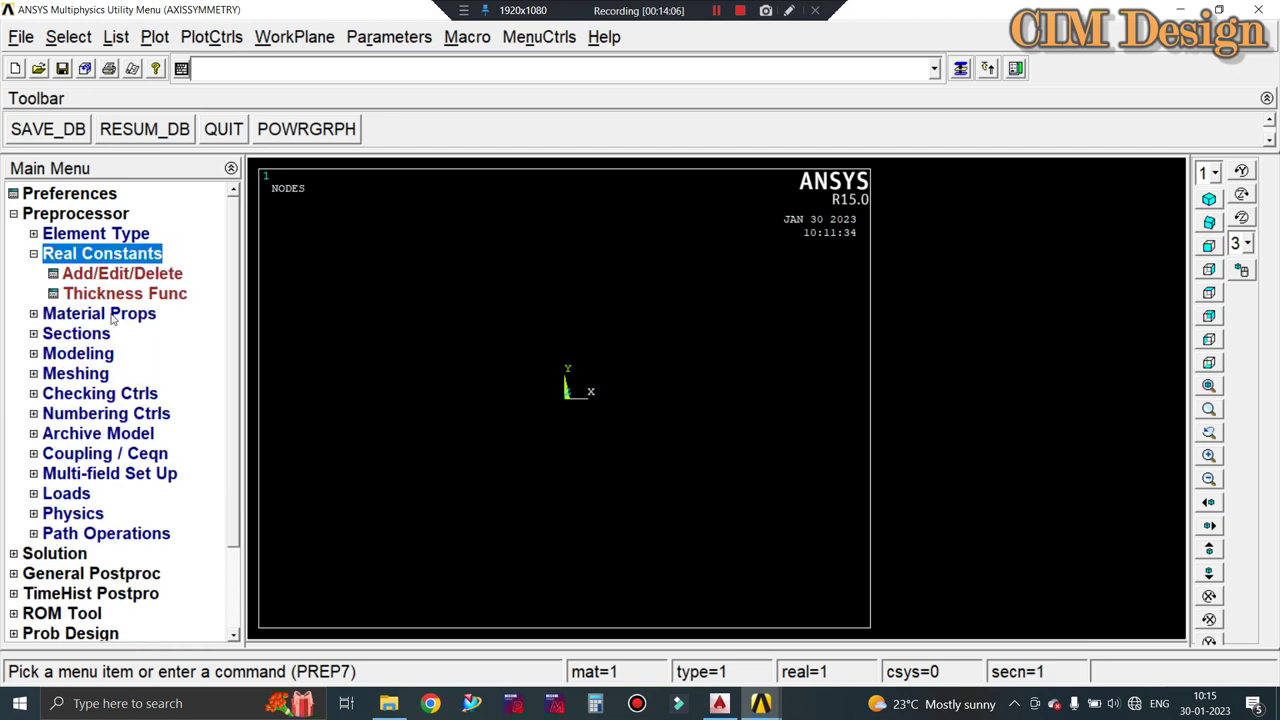
{"action": "left_click", "coordinate": [113, 315]}
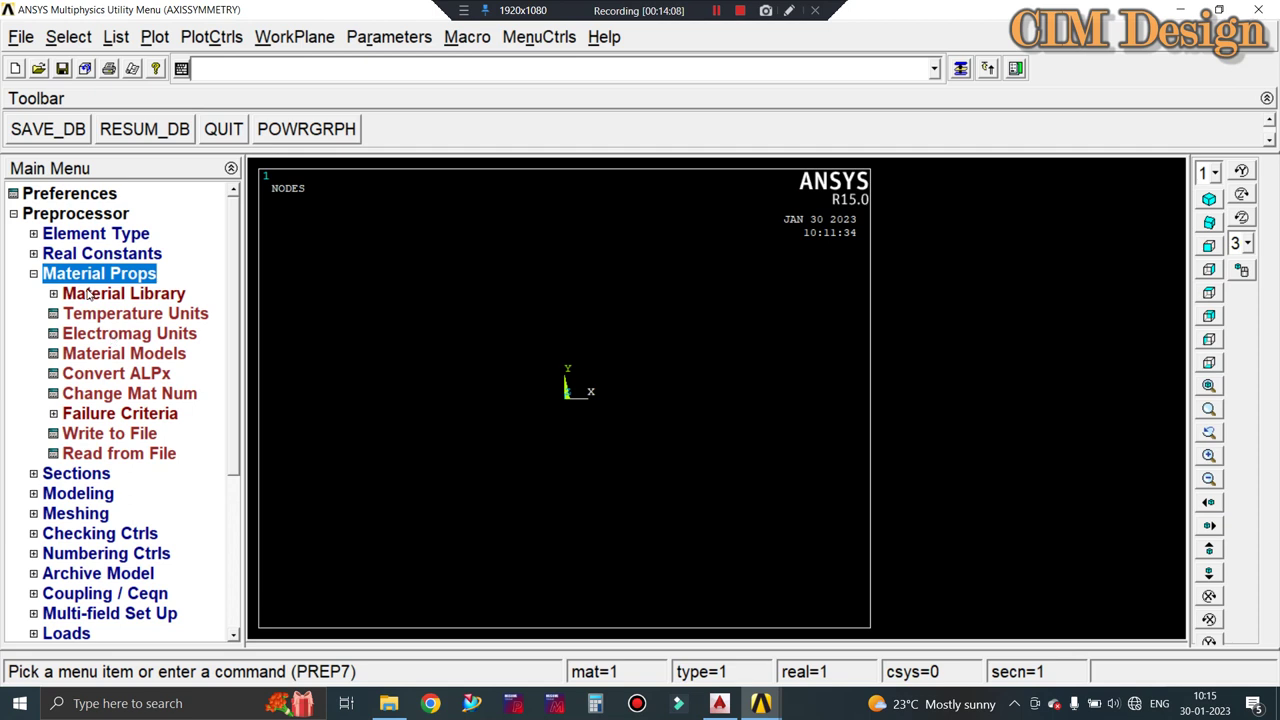
{"action": "left_click", "coordinate": [106, 358]}
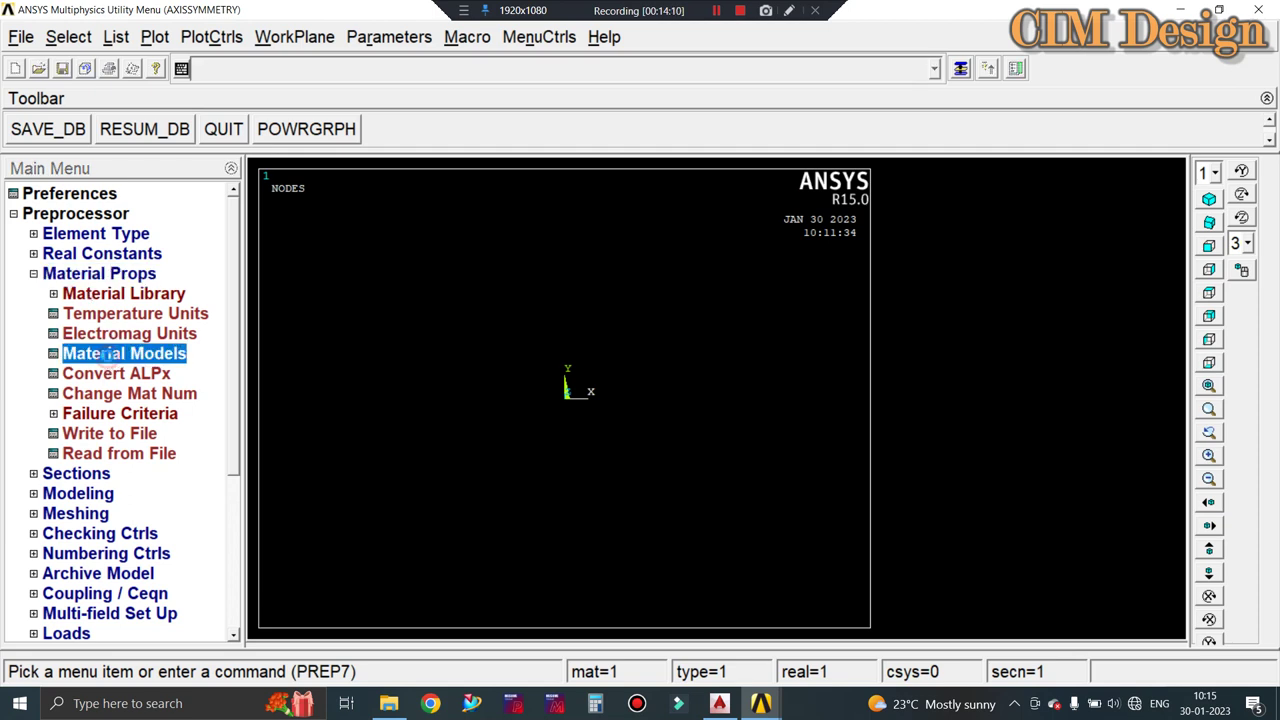
{"action": "double_click", "coordinate": [680, 328]}
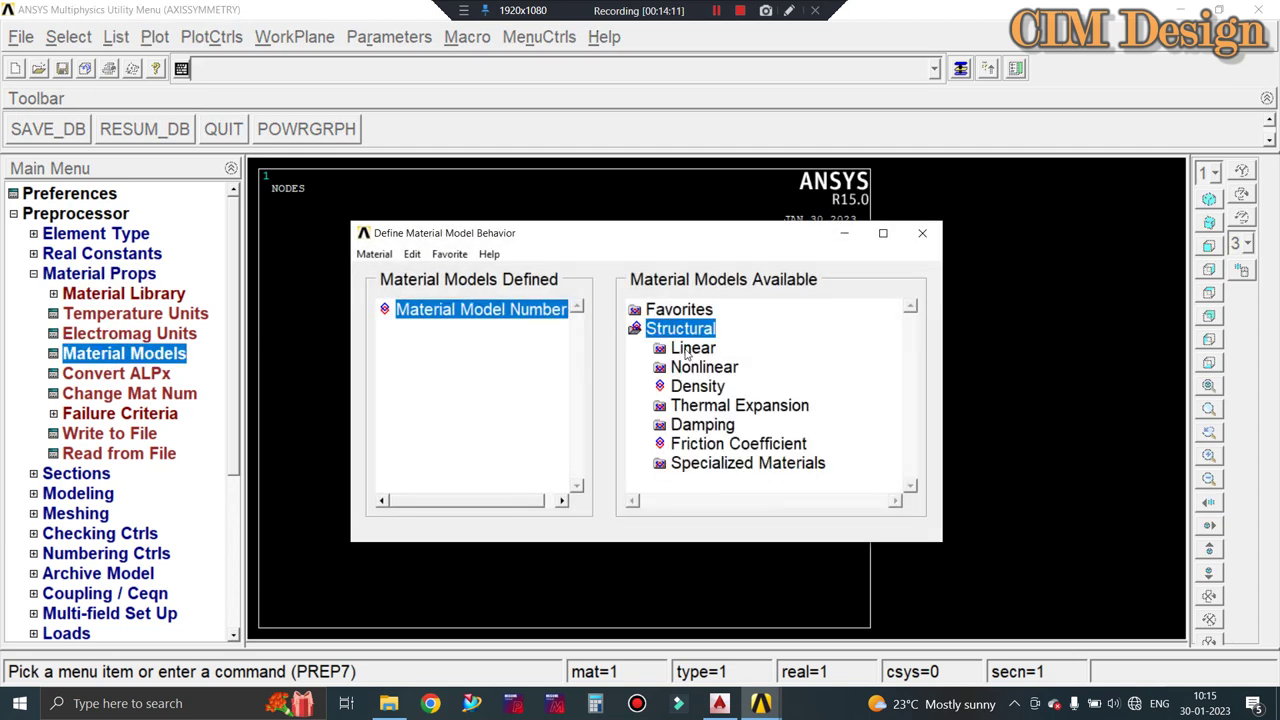
{"action": "double_click", "coordinate": [693, 348]}
{"action": "double_click", "coordinate": [716, 366]}
{"action": "double_click", "coordinate": [744, 384]}
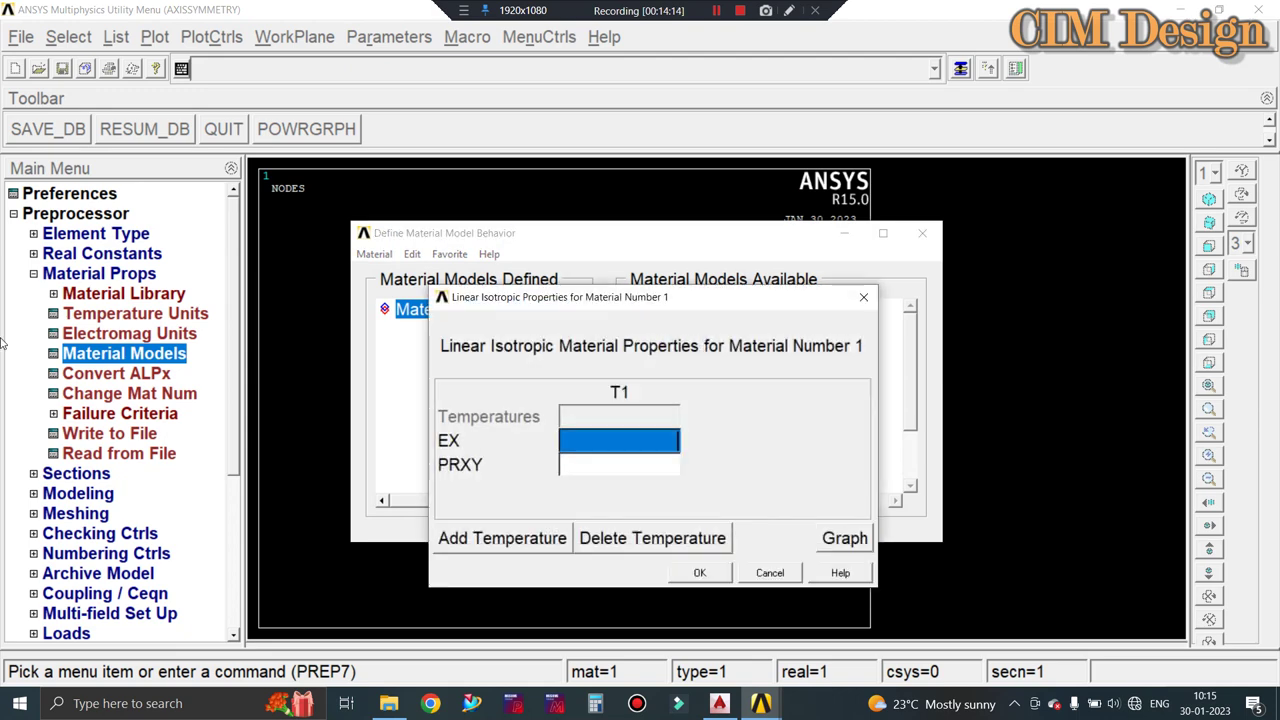
{"action": "left_click_drag", "start_coordinate": [452, 300], "coordinate": [198, 341]}
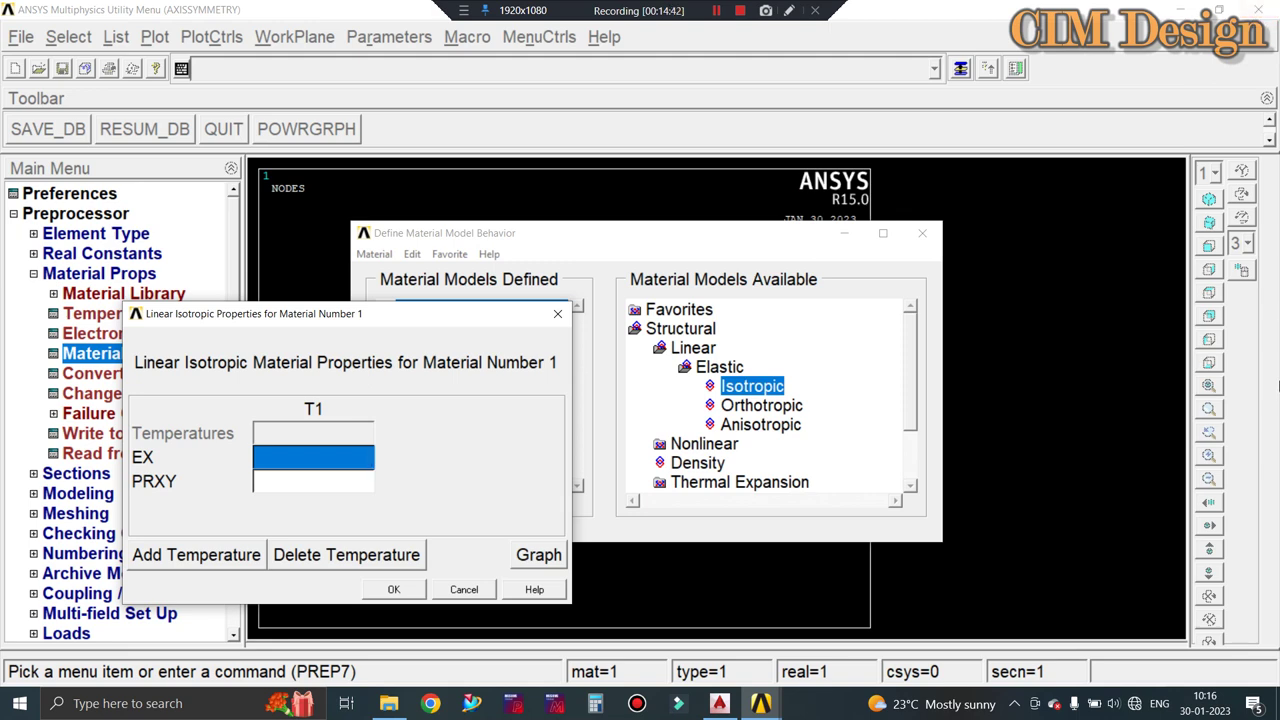
Start the EX entry, then read E = 200 GPa and Poisson ratio 0.3 in AutoCAD.
{"action": "left_click", "coordinate": [719, 703]}
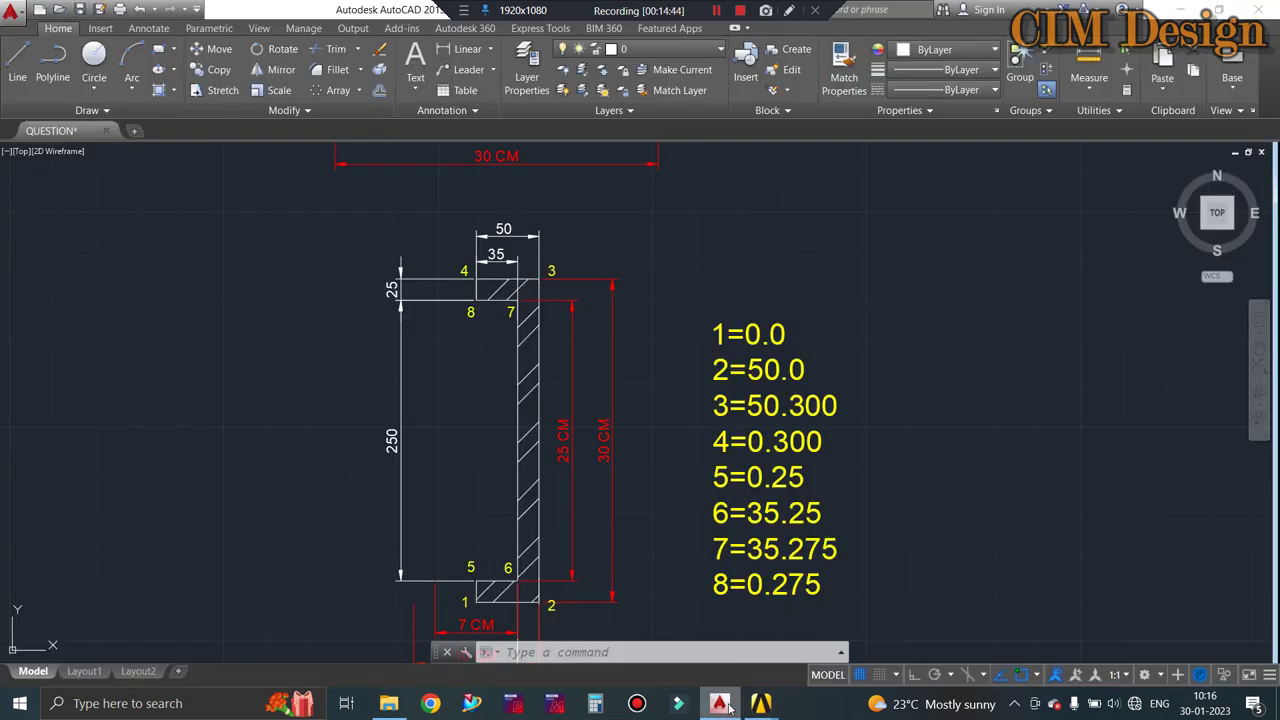
{"action": "left_click", "coordinate": [1203, 9]}
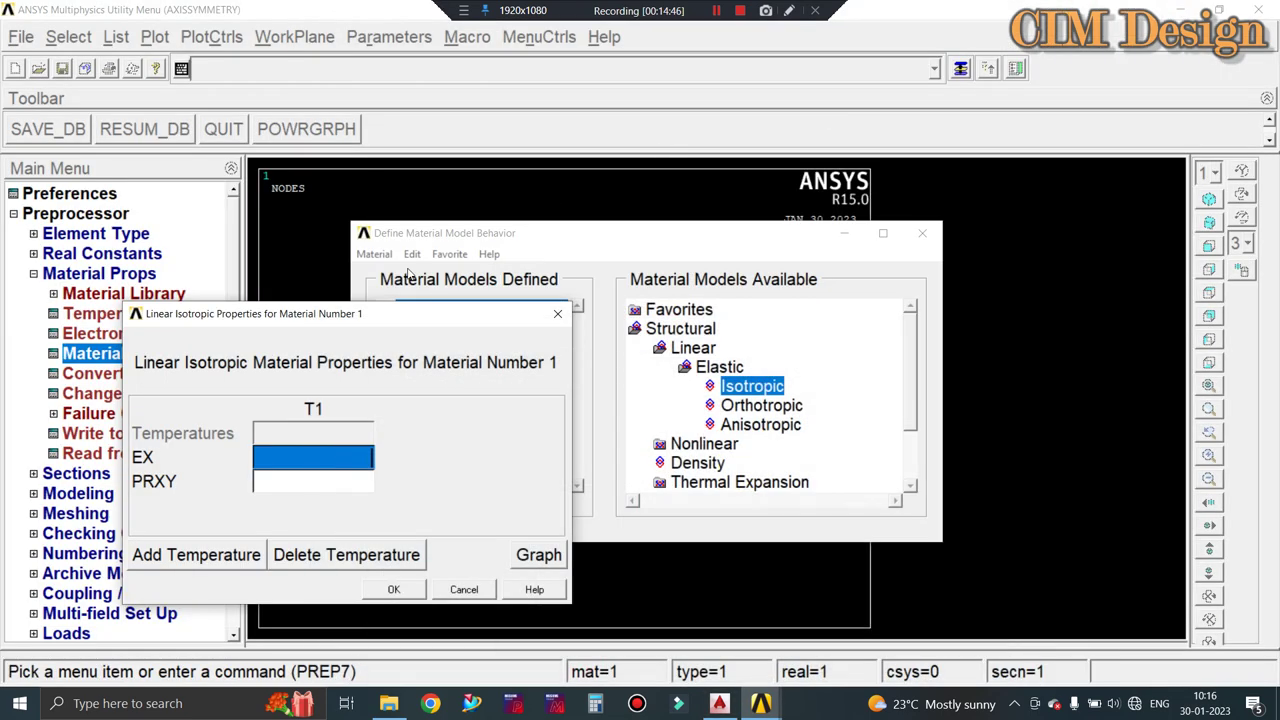
{"action": "left_click", "coordinate": [328, 462]}
{"action": "type", "text": "1"}
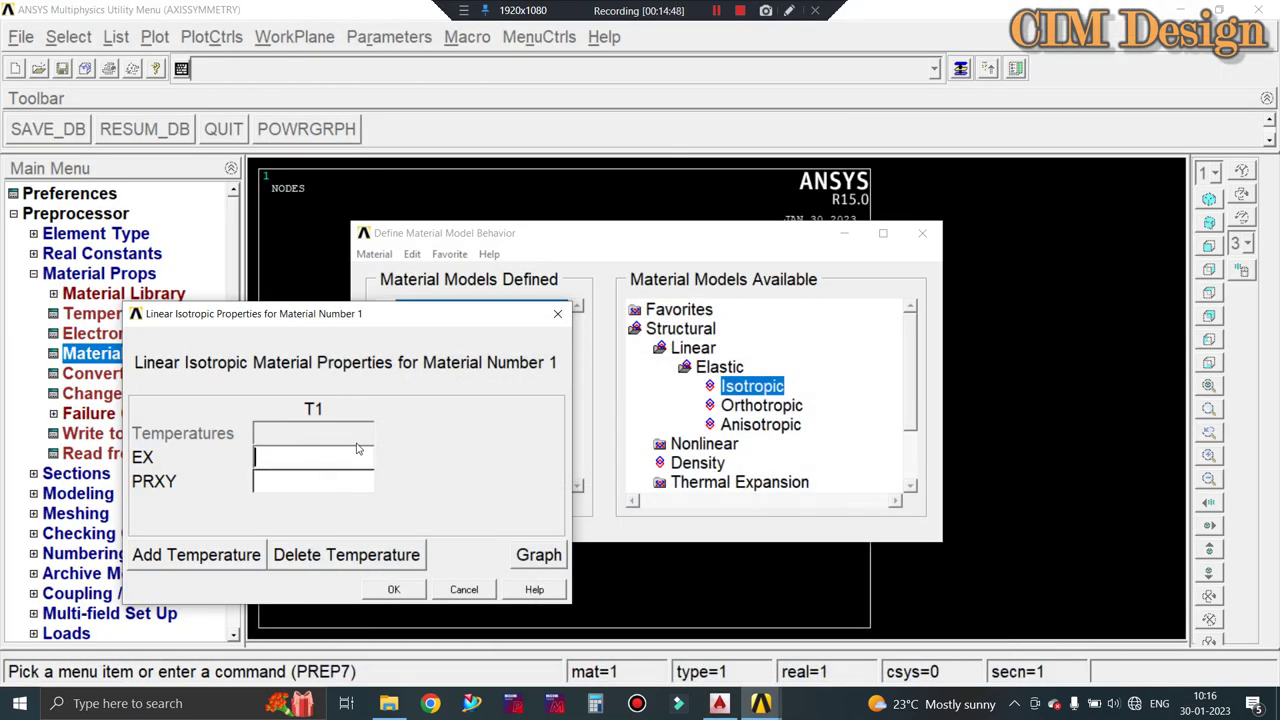
{"action": "type", "text": "1"}
{"action": "type", "text": "0"}
{"action": "key", "text": "BackSpace"}
{"action": "key", "text": "BackSpace"}
{"action": "key", "text": "BackSpace"}
{"action": "left_click", "coordinate": [719, 705]}
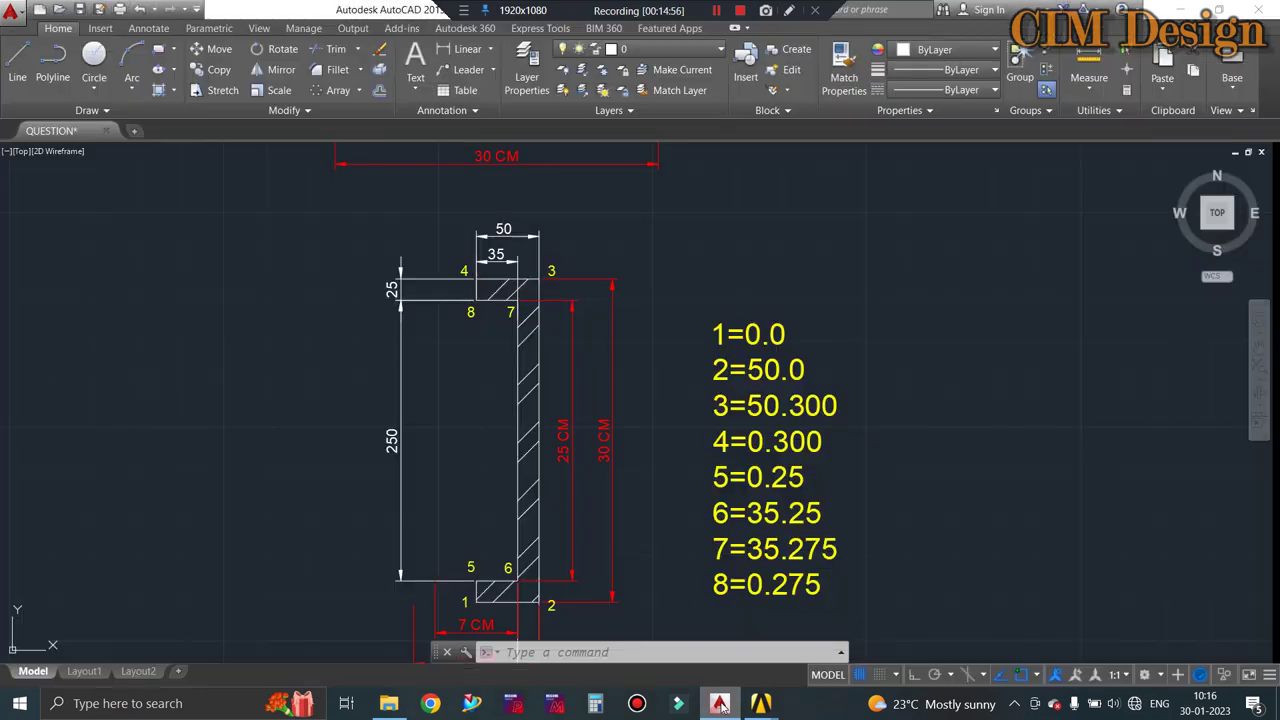
{"action": "scroll", "coordinate": [672, 350], "scroll_direction": "up", "scroll_amount": 5}
{"action": "scroll", "coordinate": [623, 400], "scroll_direction": "down", "scroll_amount": 5}
{"action": "scroll", "coordinate": [623, 337], "scroll_direction": "up", "scroll_amount": 3}
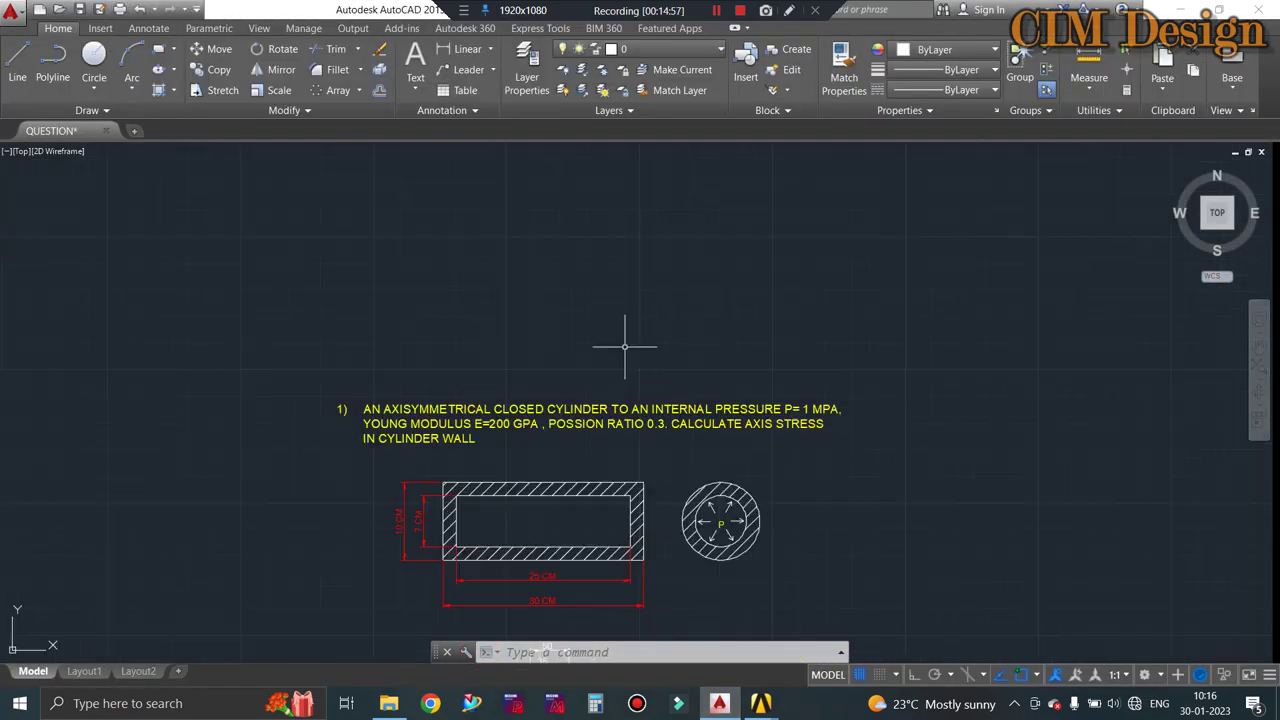
{"action": "scroll", "coordinate": [623, 337], "scroll_direction": "up", "scroll_amount": 2}
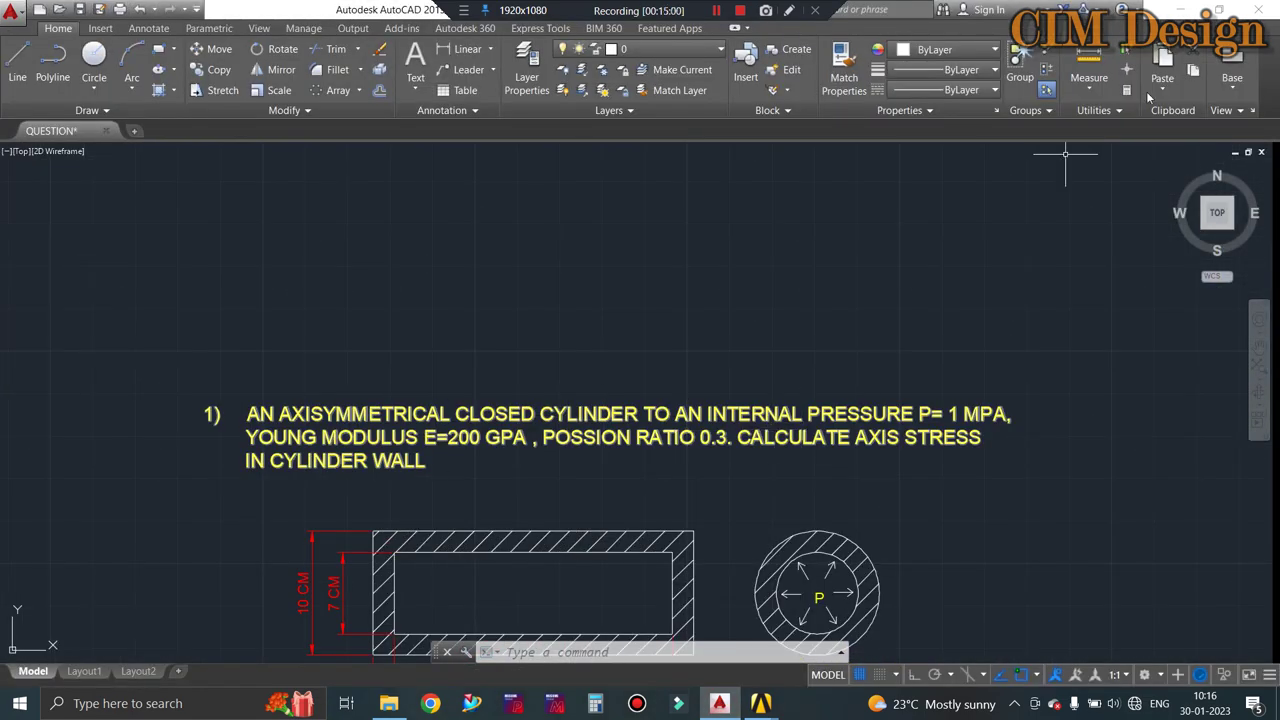
Enter EX 2E7 and PRXY 0.33 for material 1, confirm, and close the material window.
{"action": "left_click", "coordinate": [1182, 10]}
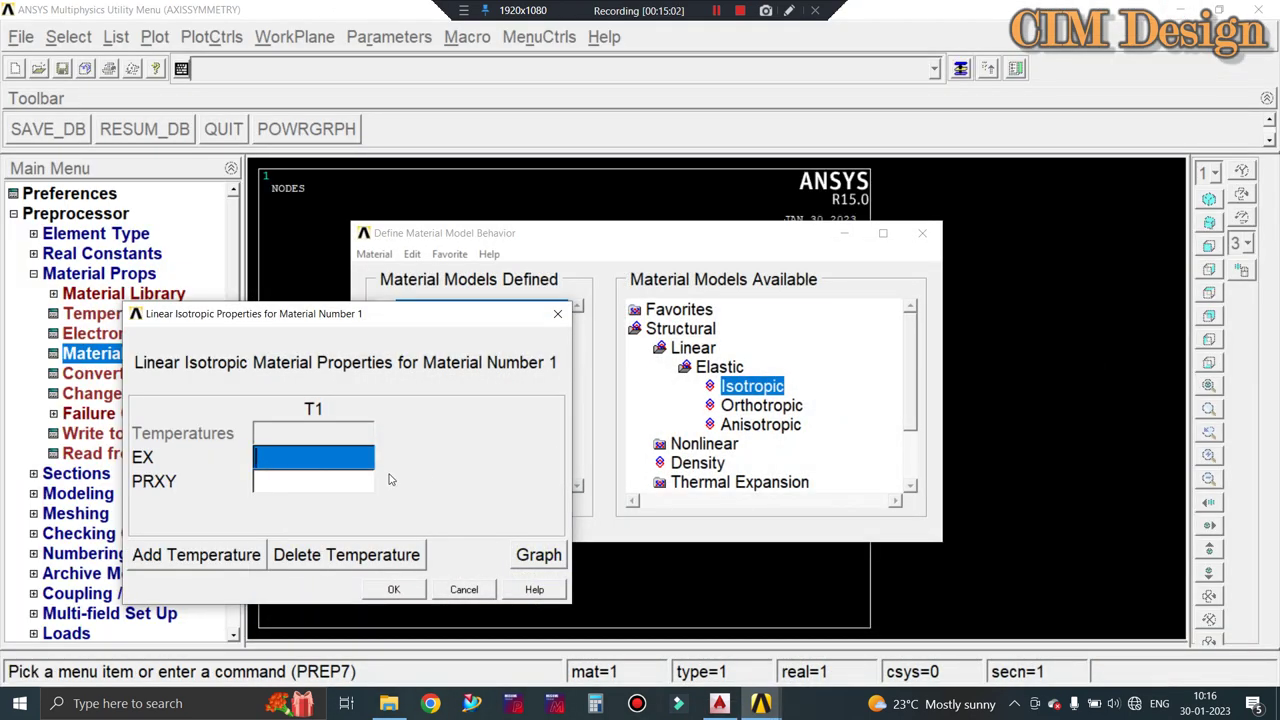
{"action": "type", "text": "2"}
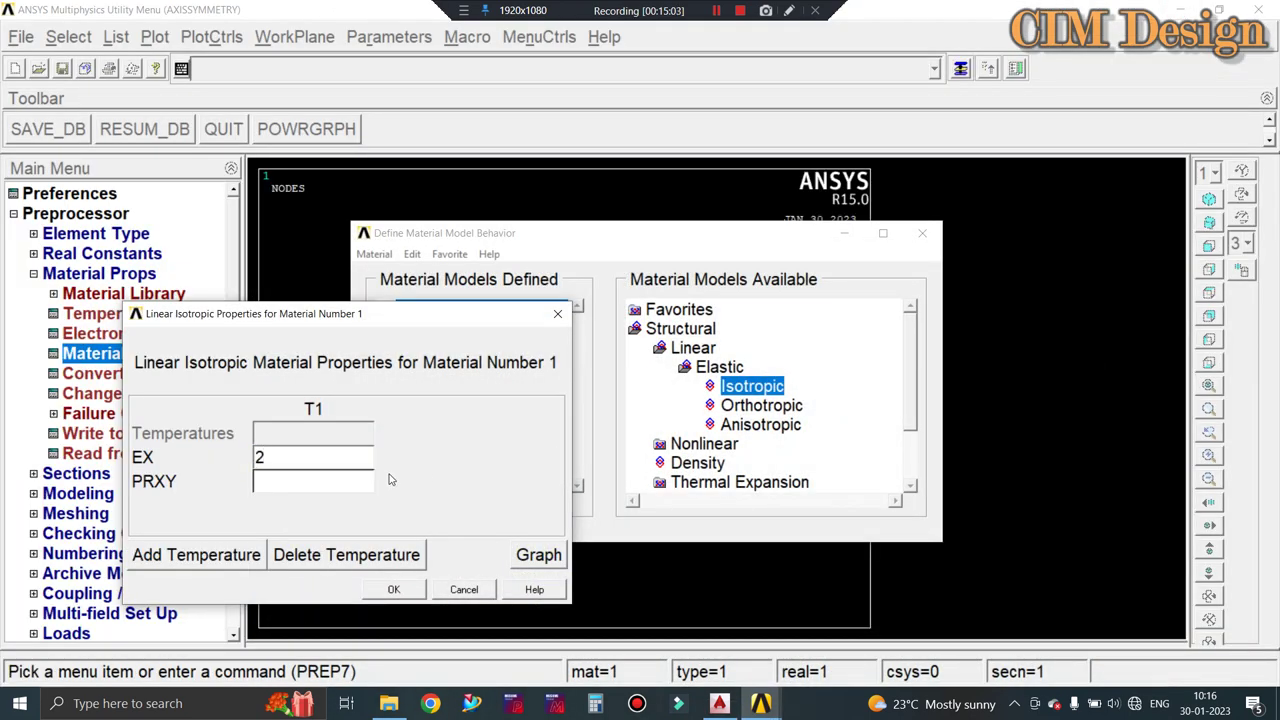
{"action": "type", "text": "2"}
{"action": "key", "text": "BackSpace"}
{"action": "type", "text": "E"}
{"action": "type", "text": "7"}
{"action": "left_click", "coordinate": [346, 481]}
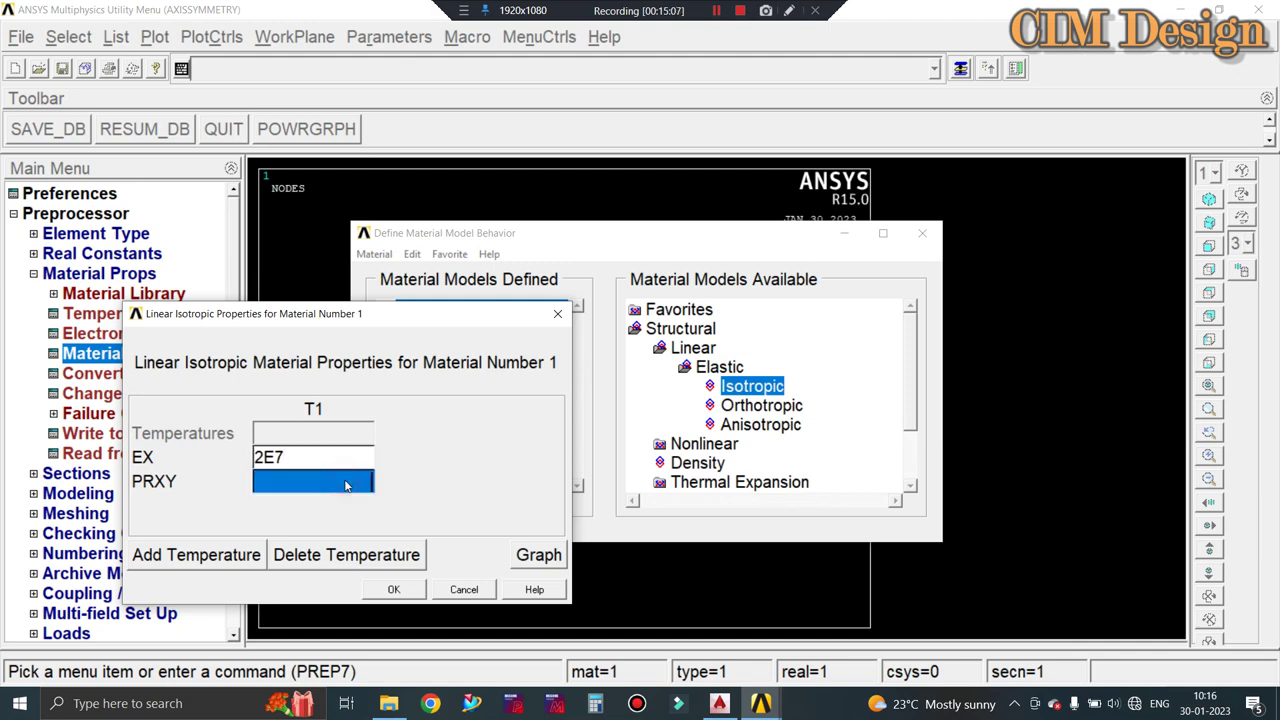
{"action": "type", "text": "0.33"}
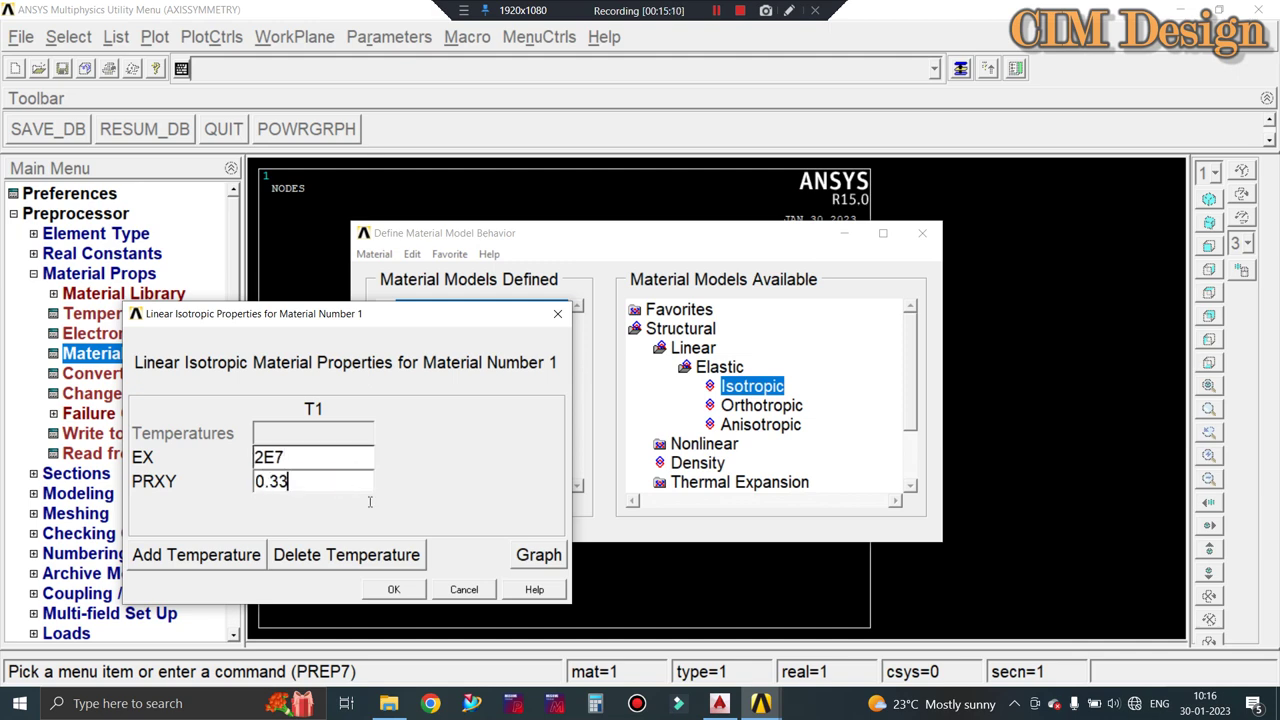
{"action": "left_click", "coordinate": [394, 590]}
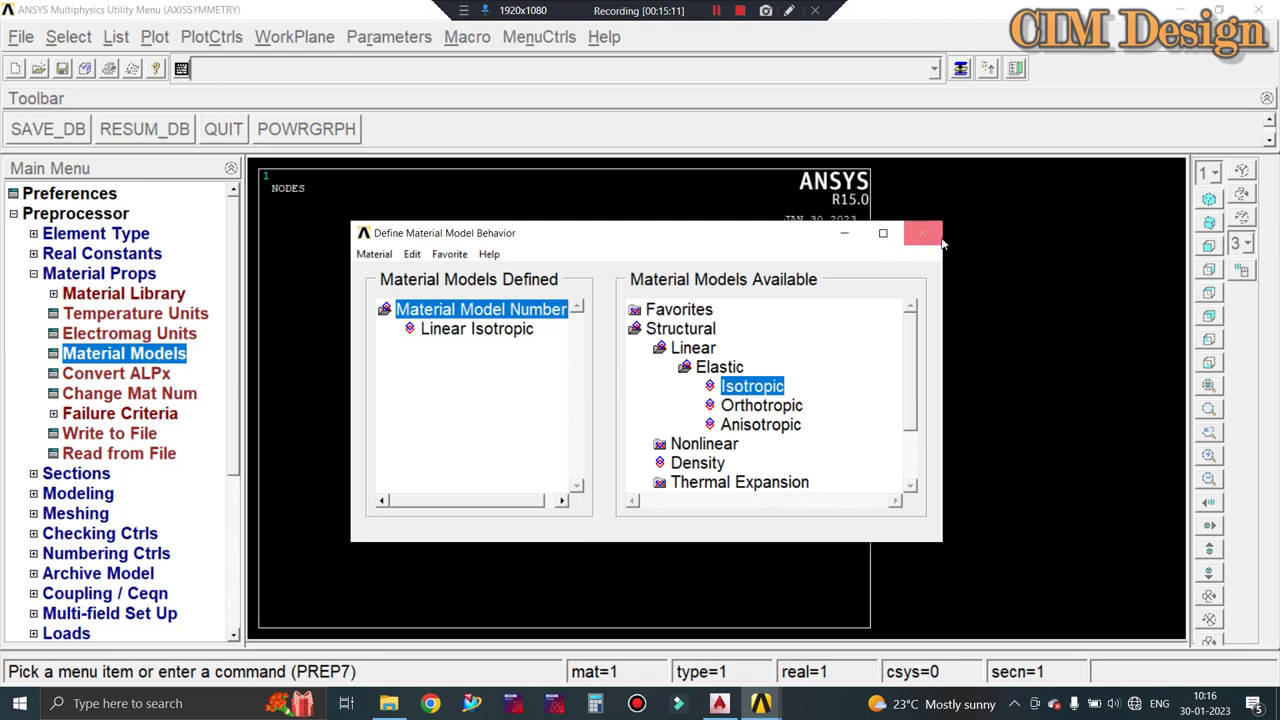
{"action": "left_click", "coordinate": [922, 233]}
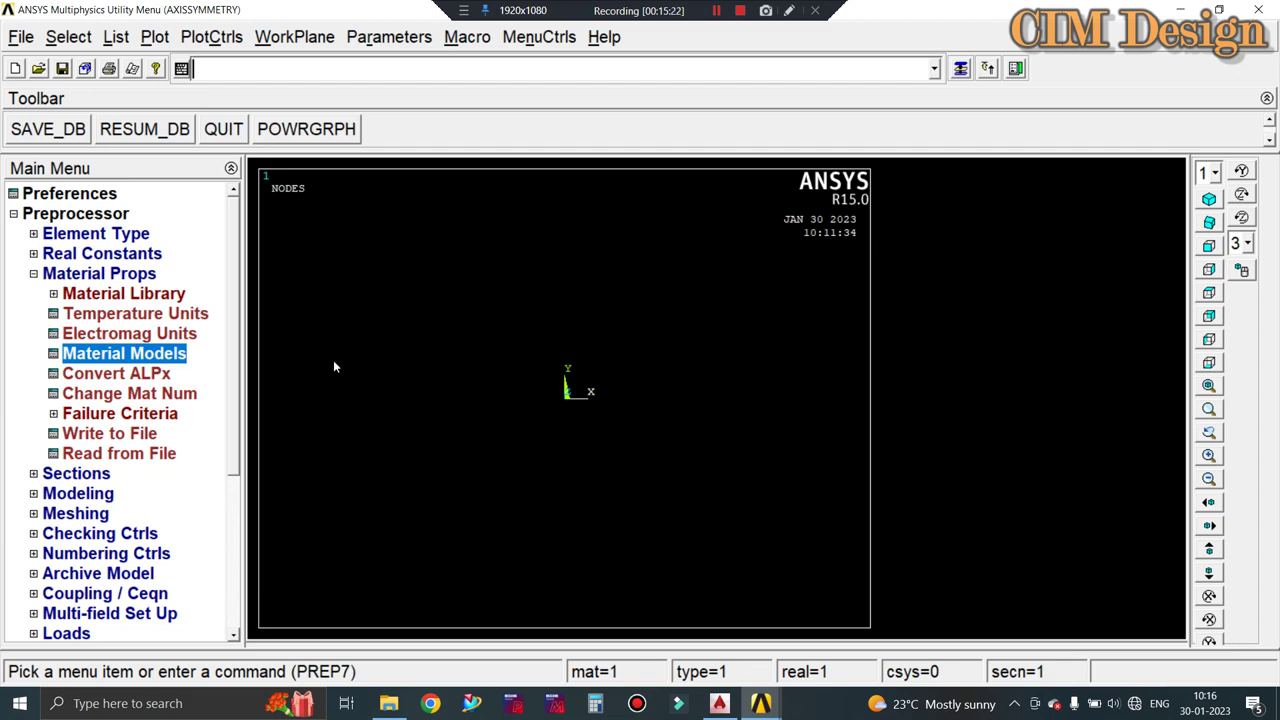
Collapse Material Props and expand Preprocessor > Modeling > Create in the Main Menu.
{"action": "left_click", "coordinate": [31, 273]}
{"action": "left_click", "coordinate": [31, 273]}
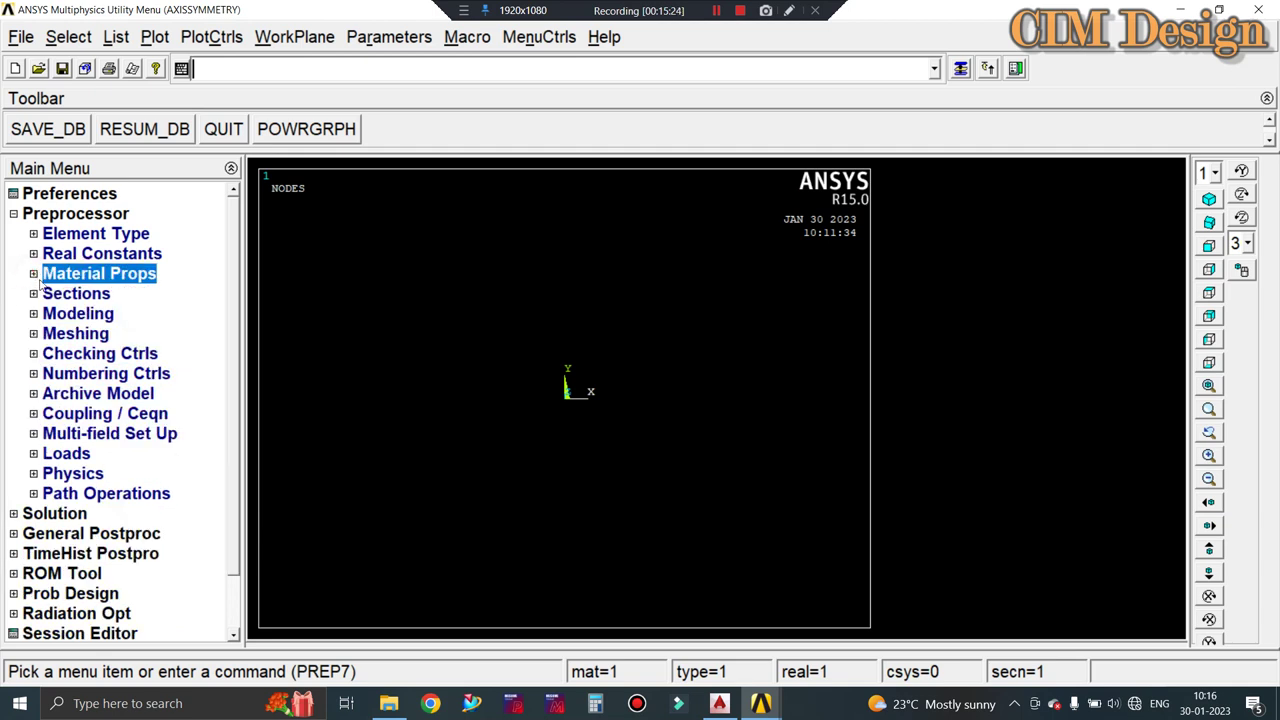
{"action": "left_click", "coordinate": [77, 315]}
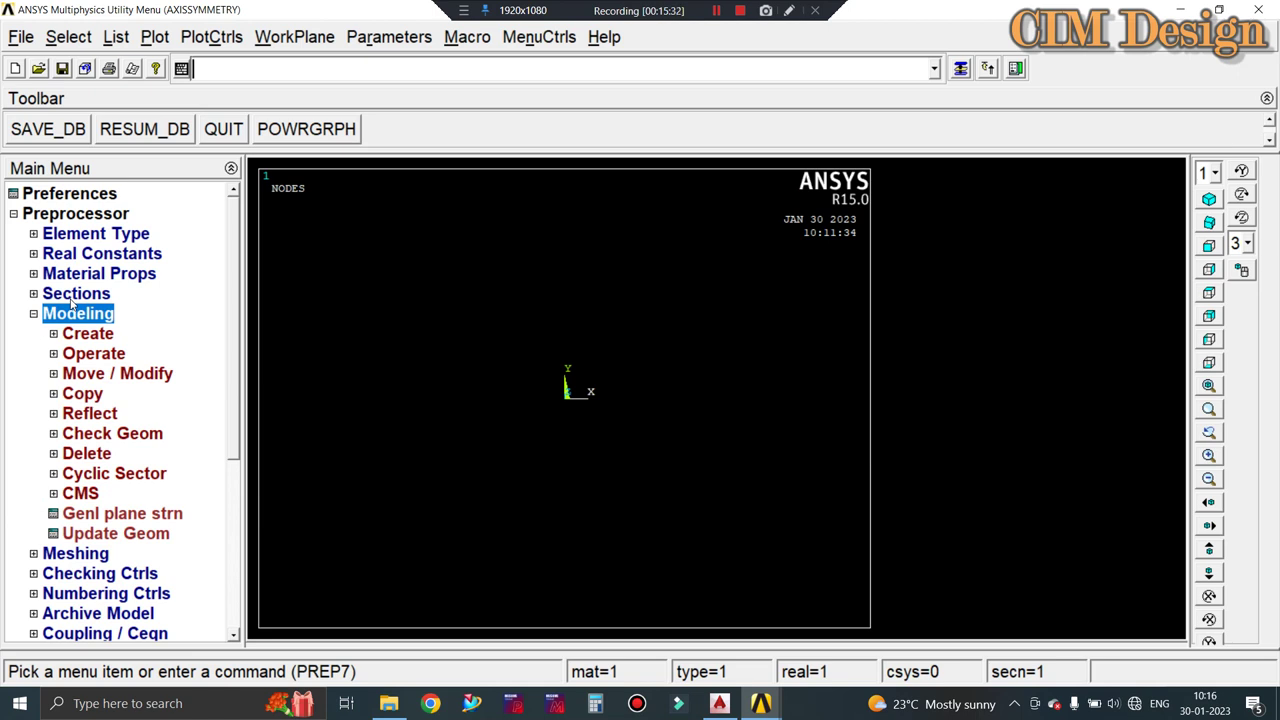
{"action": "left_click", "coordinate": [72, 296]}
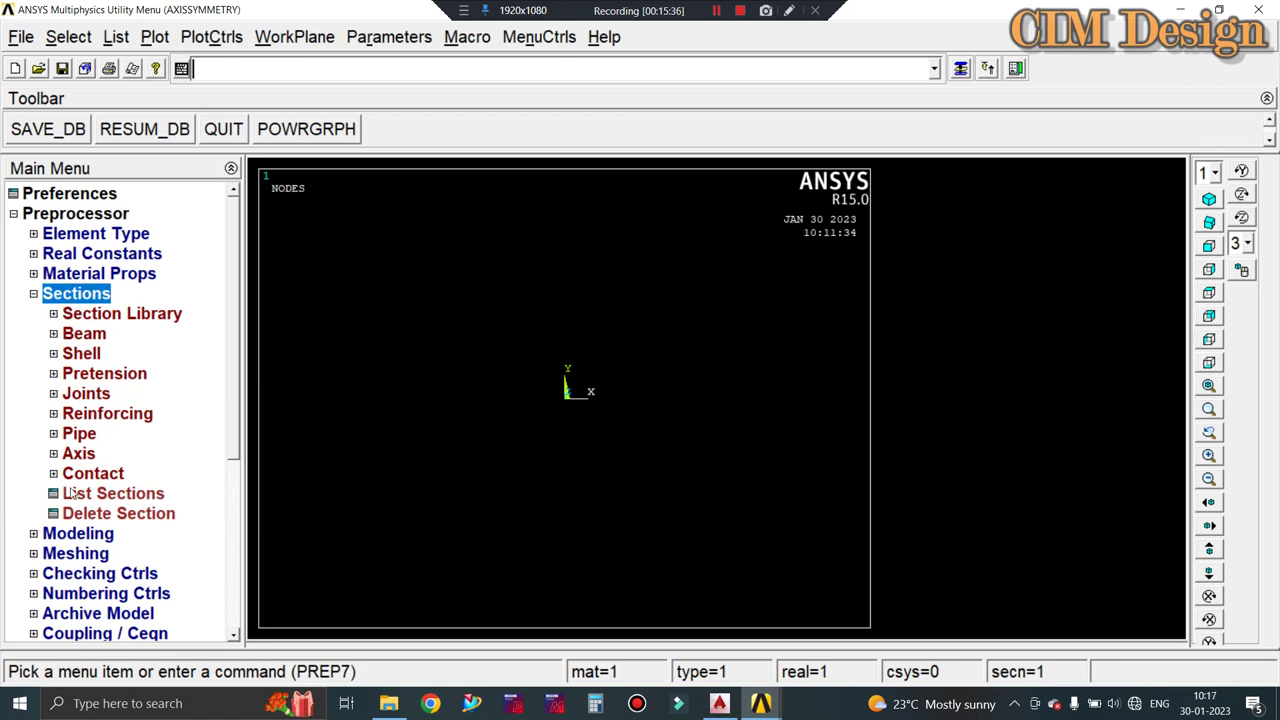
{"action": "left_click", "coordinate": [34, 294]}
{"action": "left_click", "coordinate": [70, 316]}
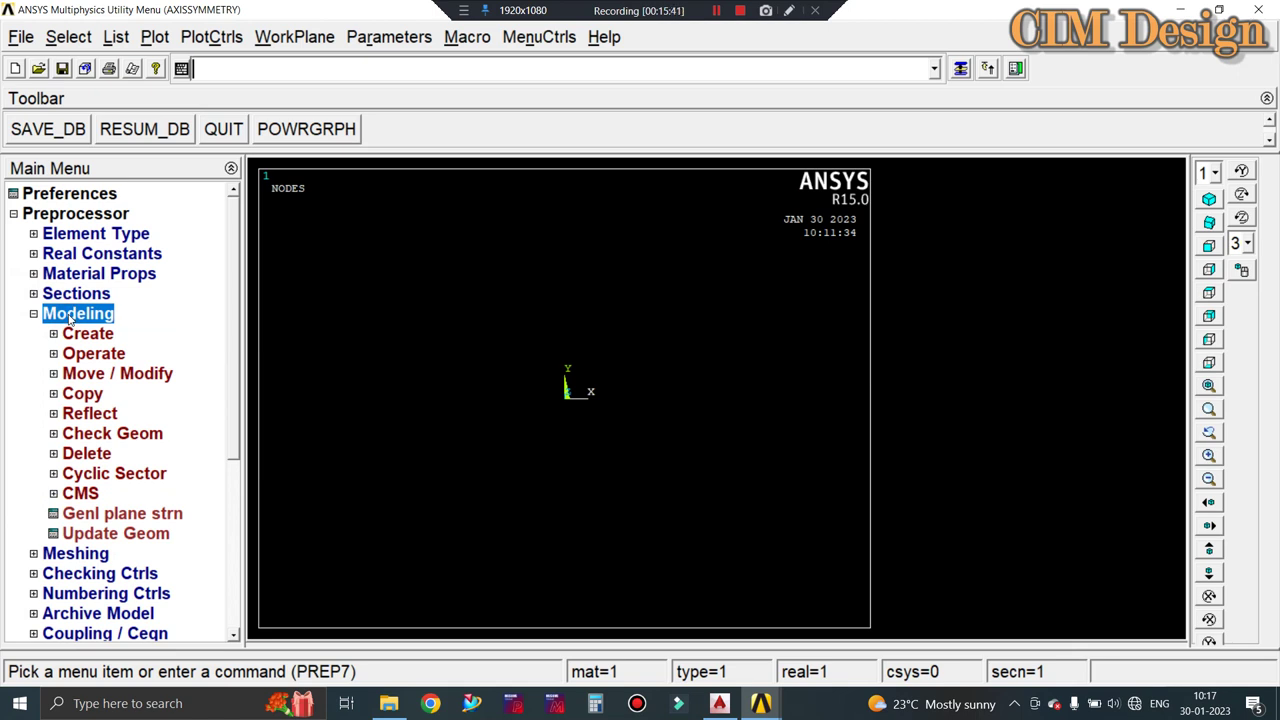
{"action": "left_click", "coordinate": [90, 337]}
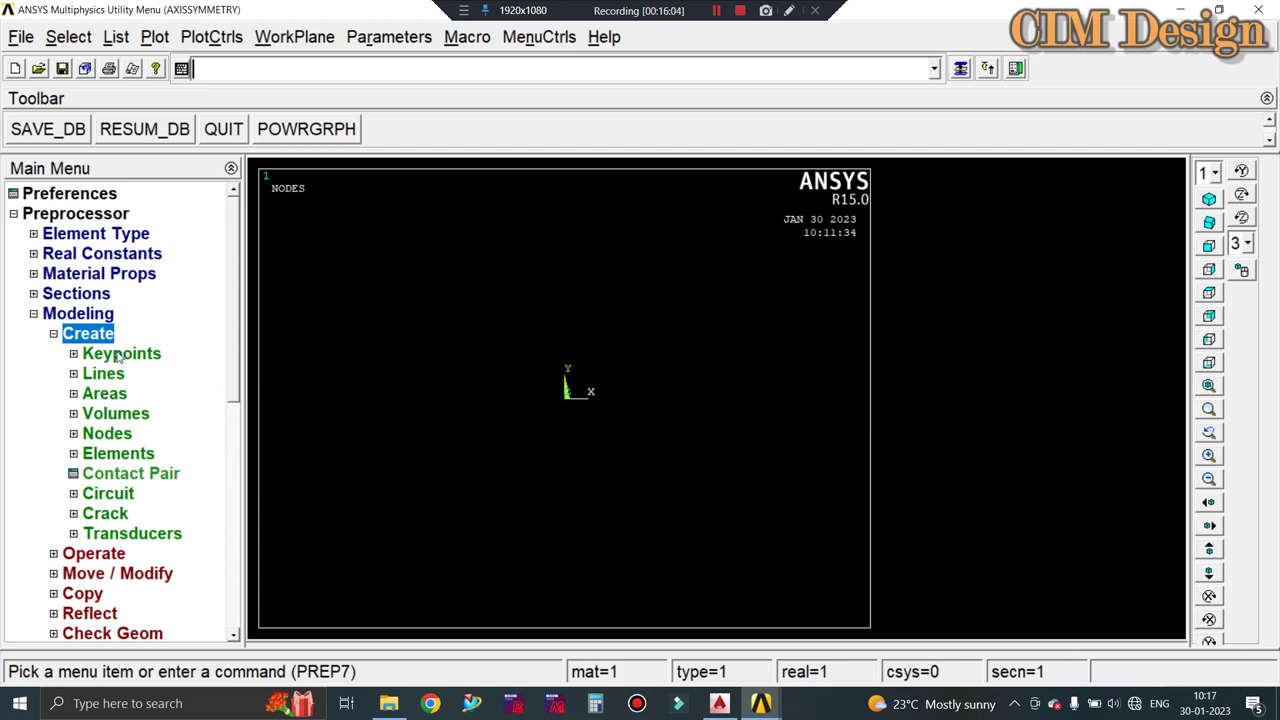
{"action": "left_click", "coordinate": [719, 703]}
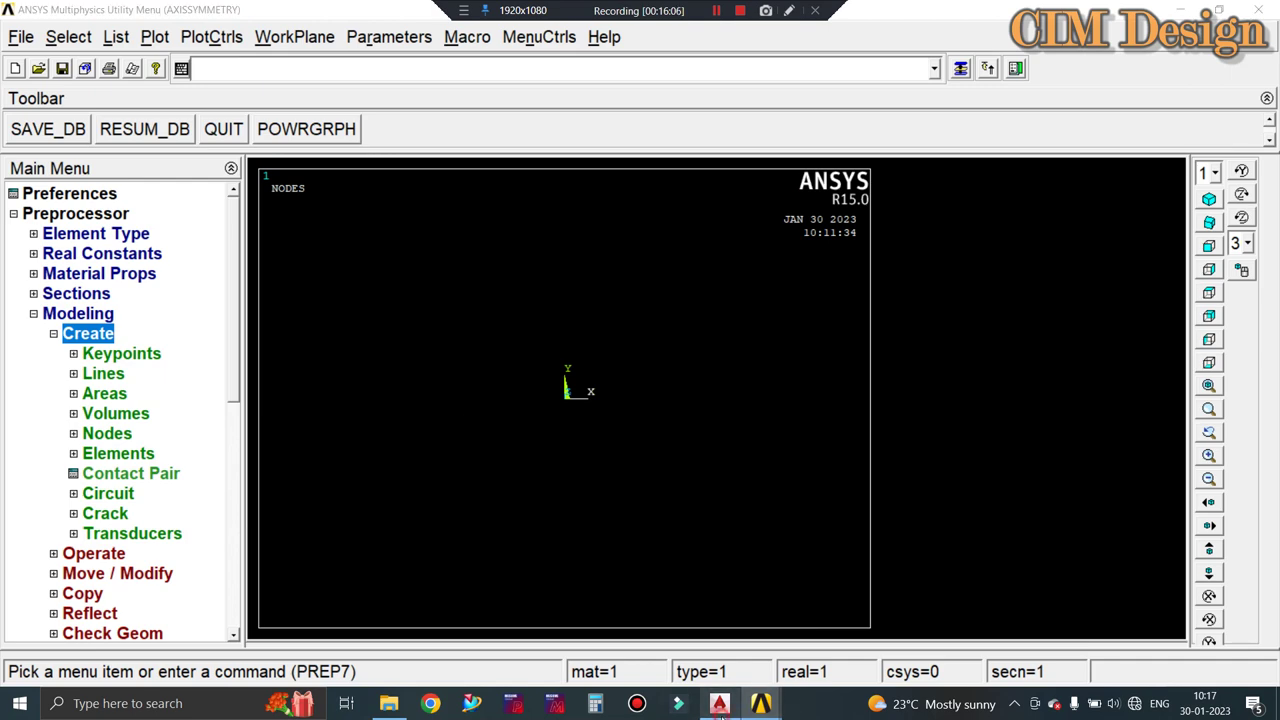
{"action": "scroll", "coordinate": [857, 371], "scroll_direction": "down", "scroll_amount": 4}
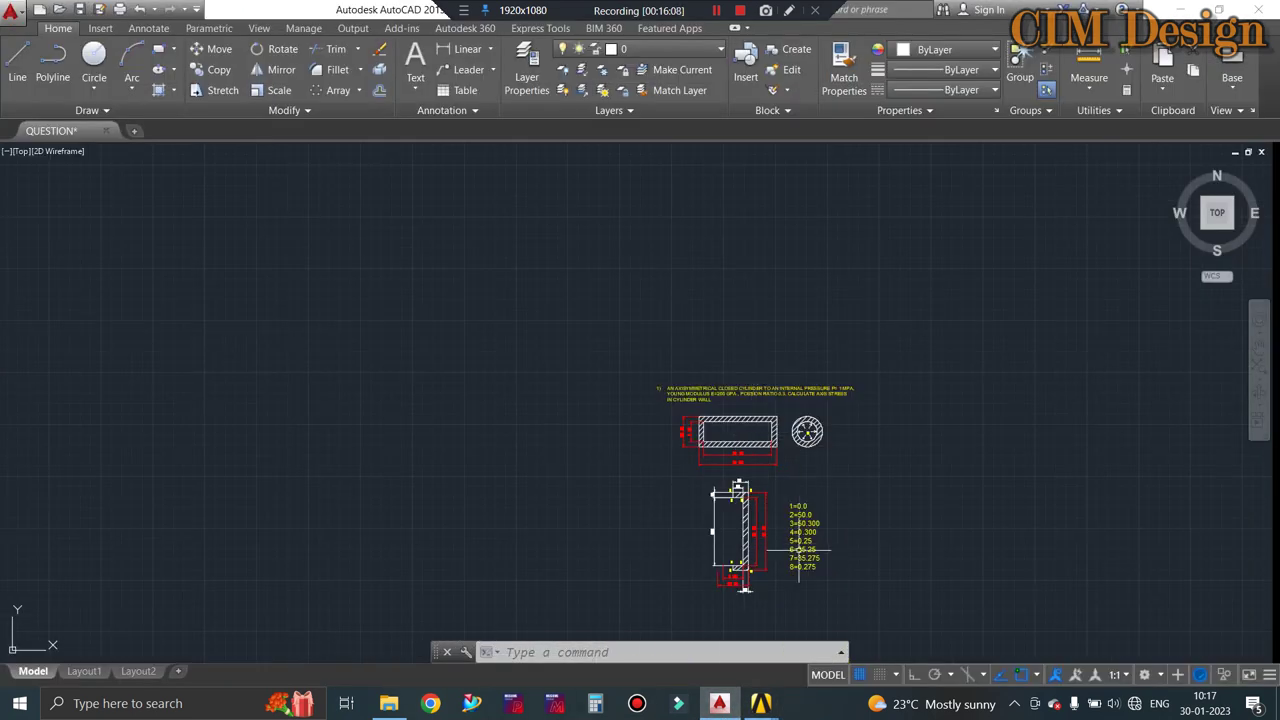
{"action": "scroll", "coordinate": [820, 570], "scroll_direction": "up", "scroll_amount": 2}
{"action": "scroll", "coordinate": [820, 570], "scroll_direction": "up", "scroll_amount": 2}
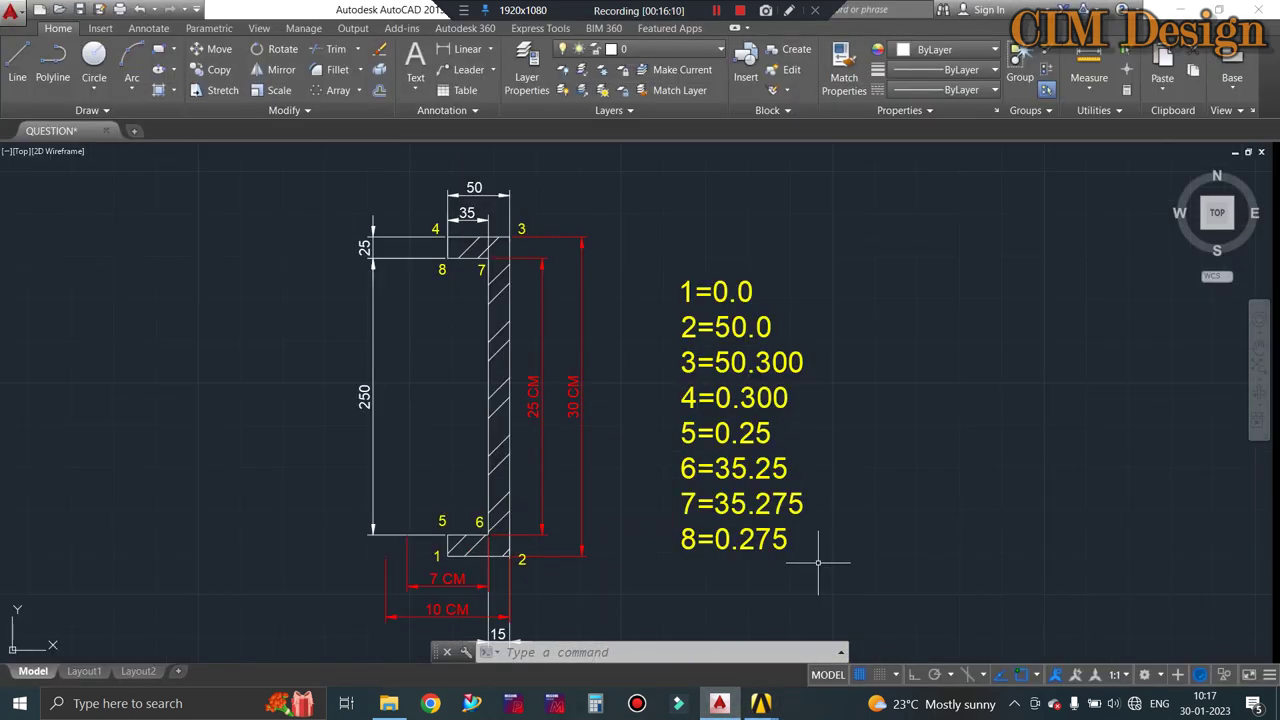
{"action": "mouse_move", "coordinate": [761, 703]}
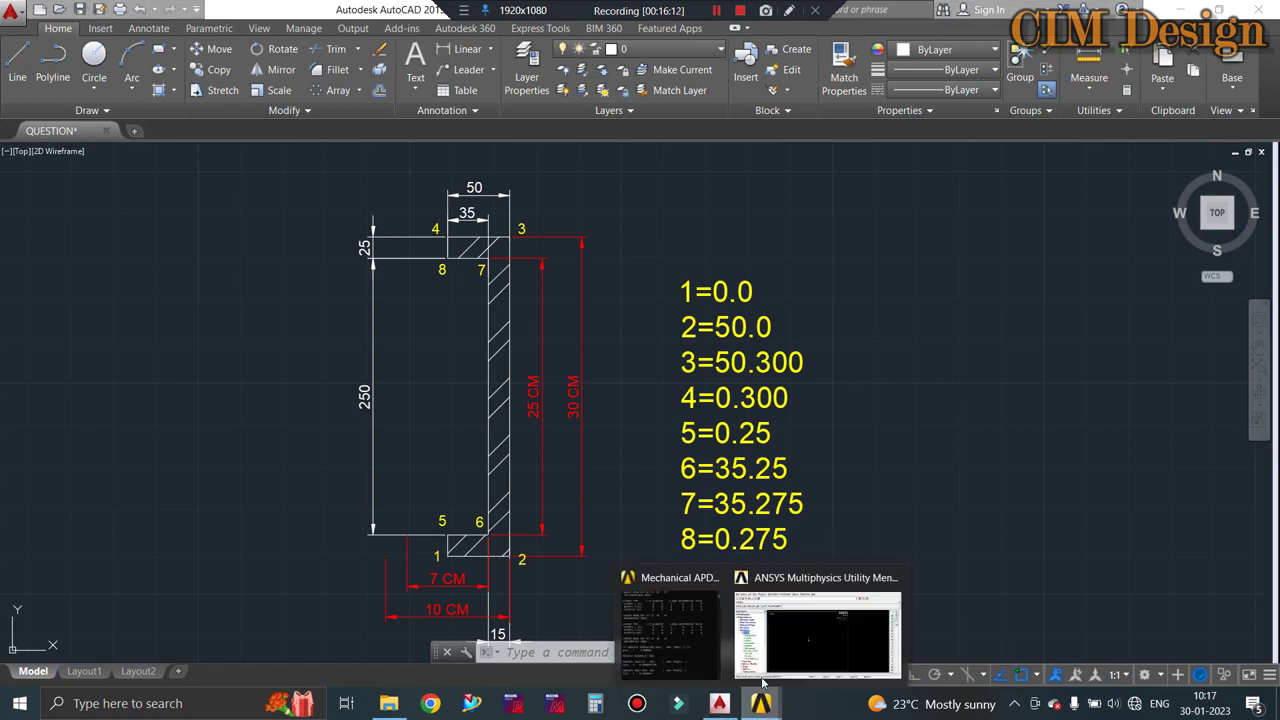
{"action": "left_click", "coordinate": [775, 632]}
Snap ANSYS to the left half beside AutoCAD's keypoint coordinate list.
{"action": "left_click", "coordinate": [125, 357]}
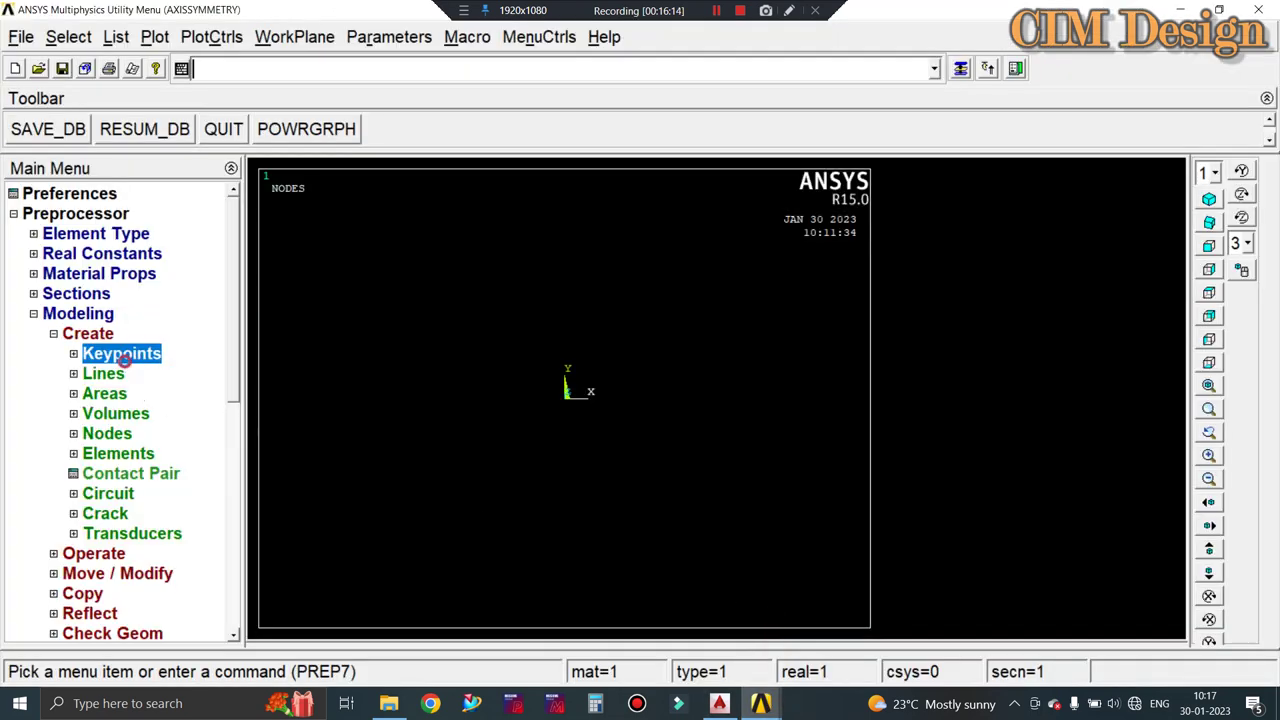
{"action": "left_click", "coordinate": [129, 396]}
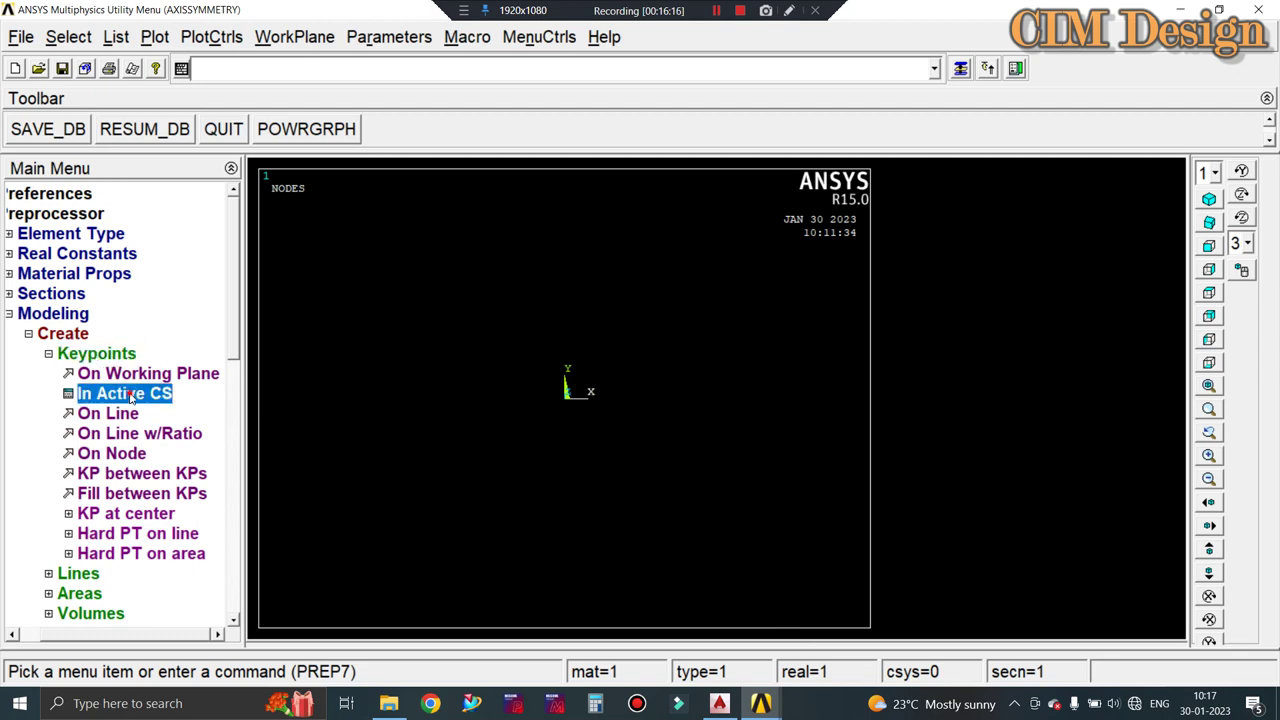
{"action": "key", "text": "Escape"}
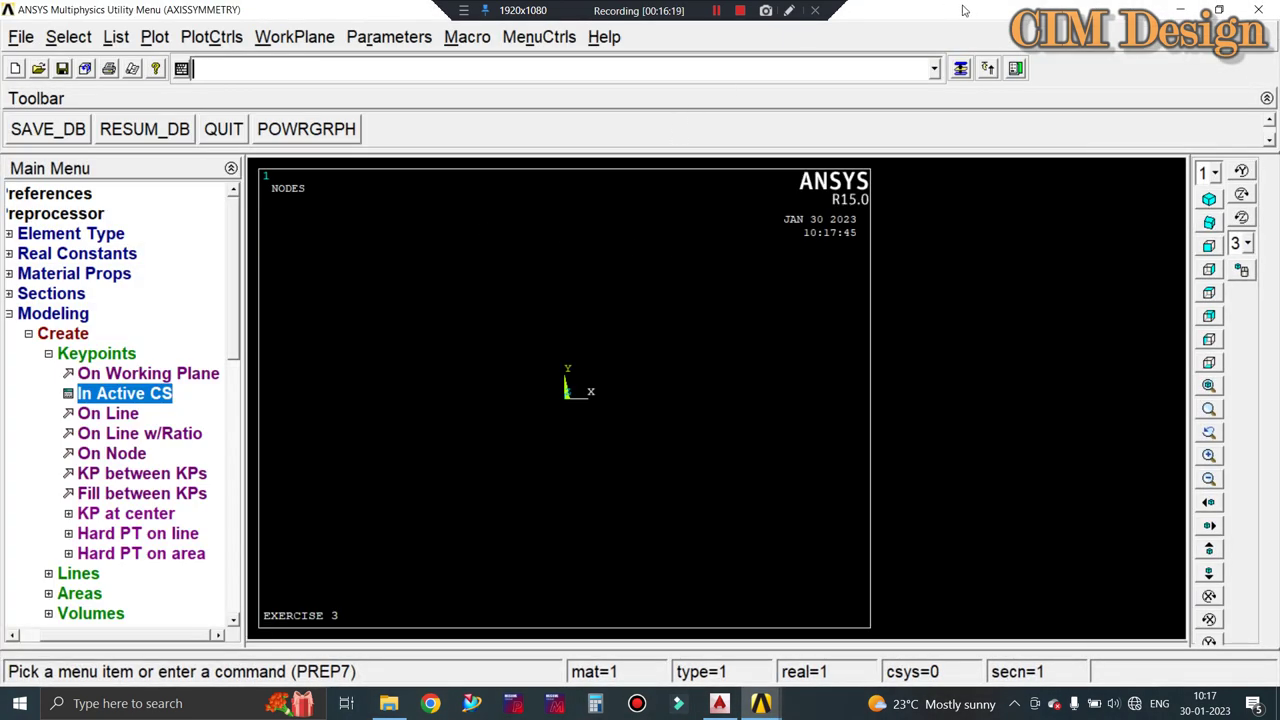
{"action": "key", "text": "super+Left"}
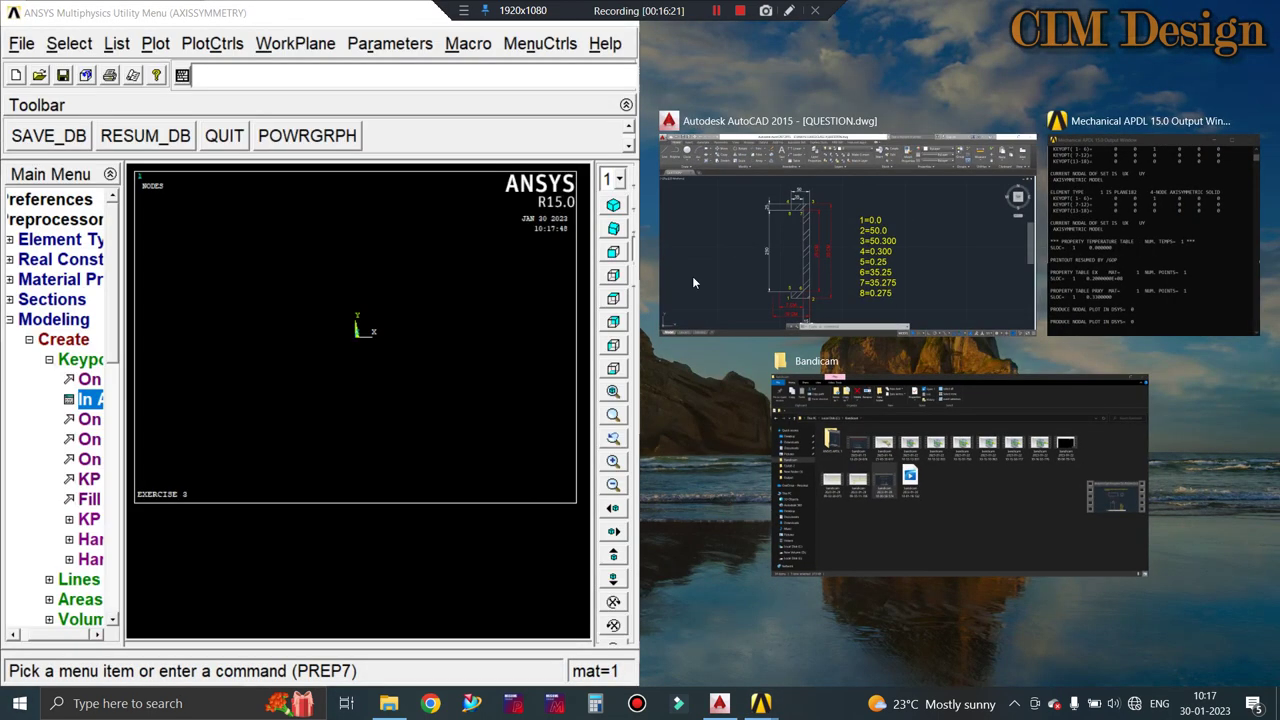
{"action": "left_click", "coordinate": [847, 267]}
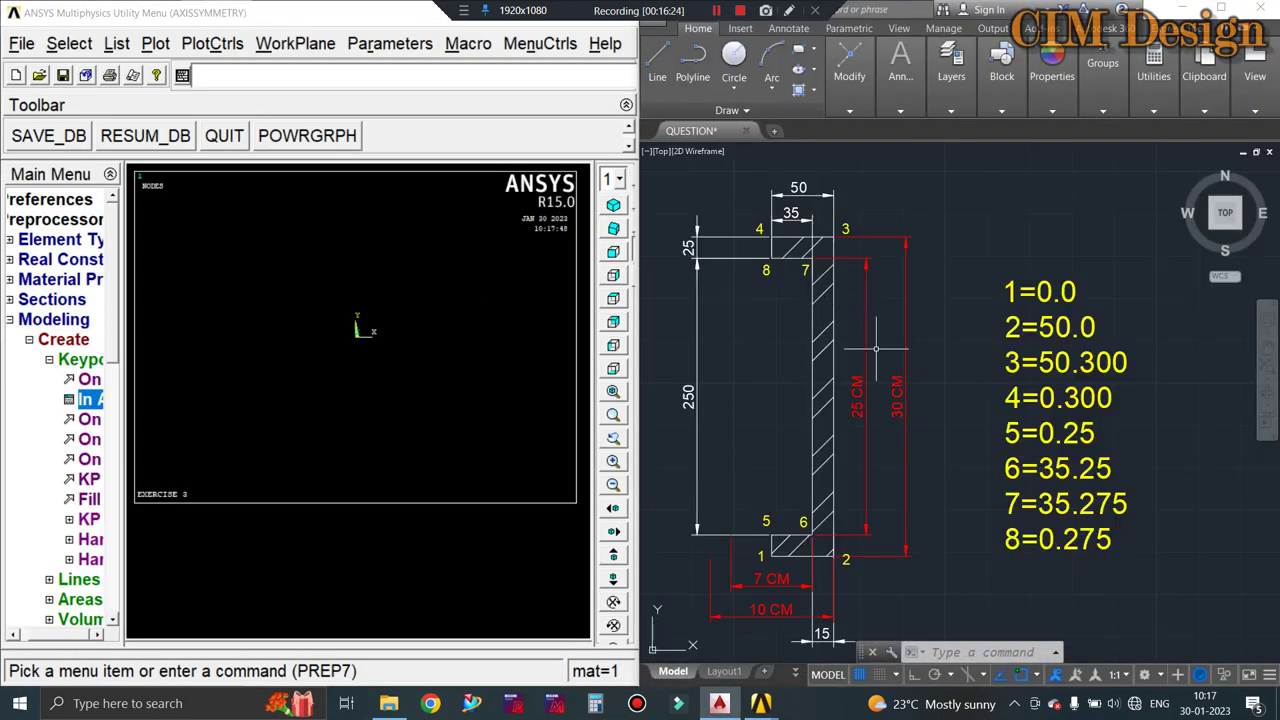
{"action": "left_click", "coordinate": [626, 105]}
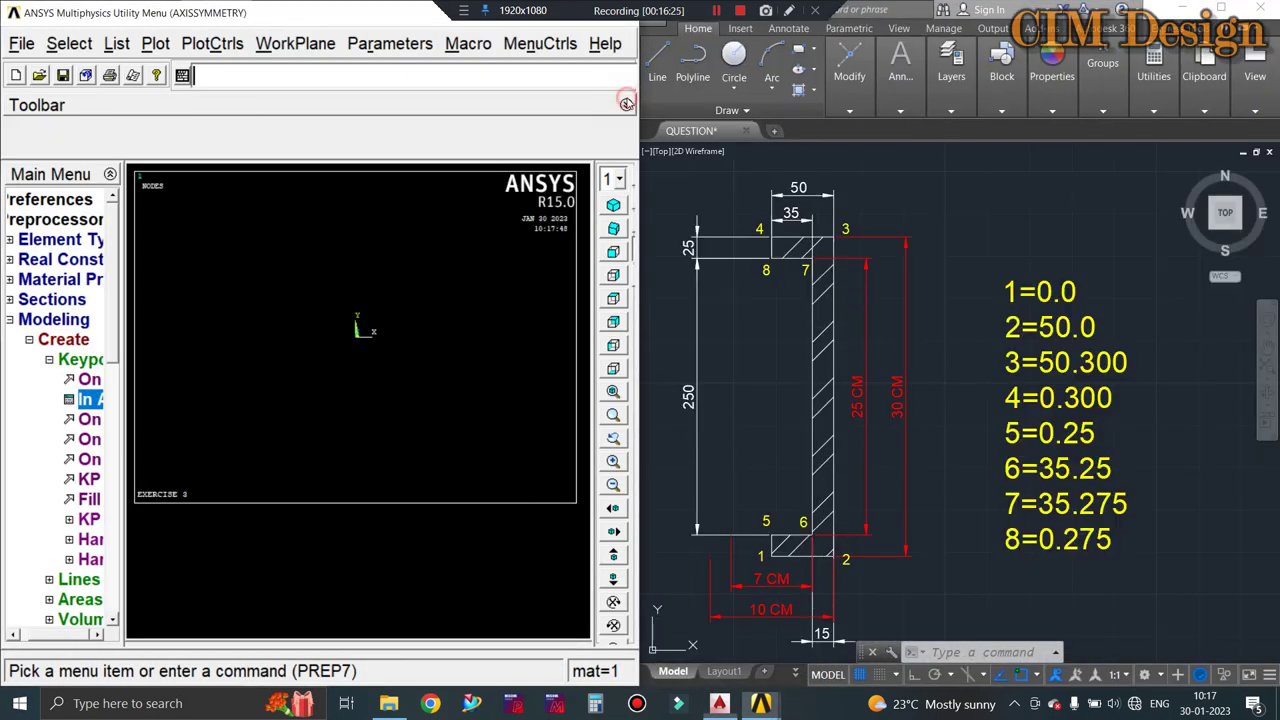
{"action": "left_click", "coordinate": [626, 105]}
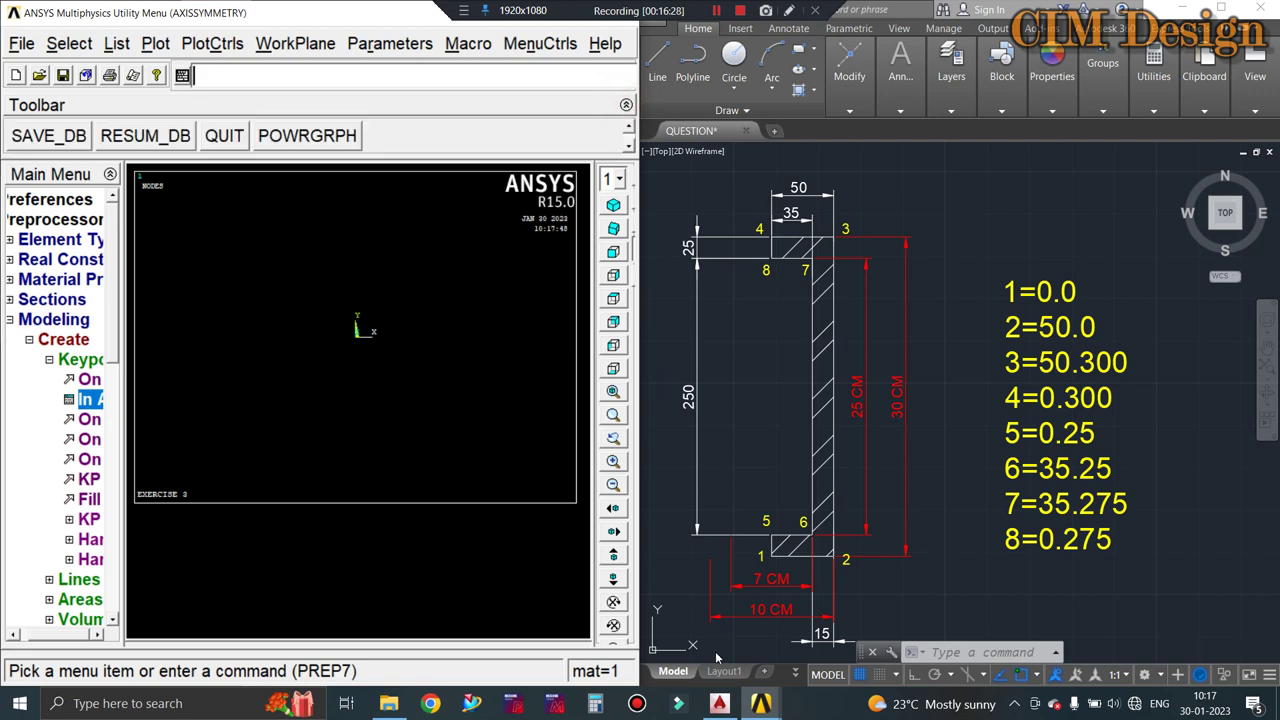
Create keypoints 1 at (0, 0), 2 at (50, 0) and 3 at (50, 300).
{"action": "left_click", "coordinate": [89, 403]}
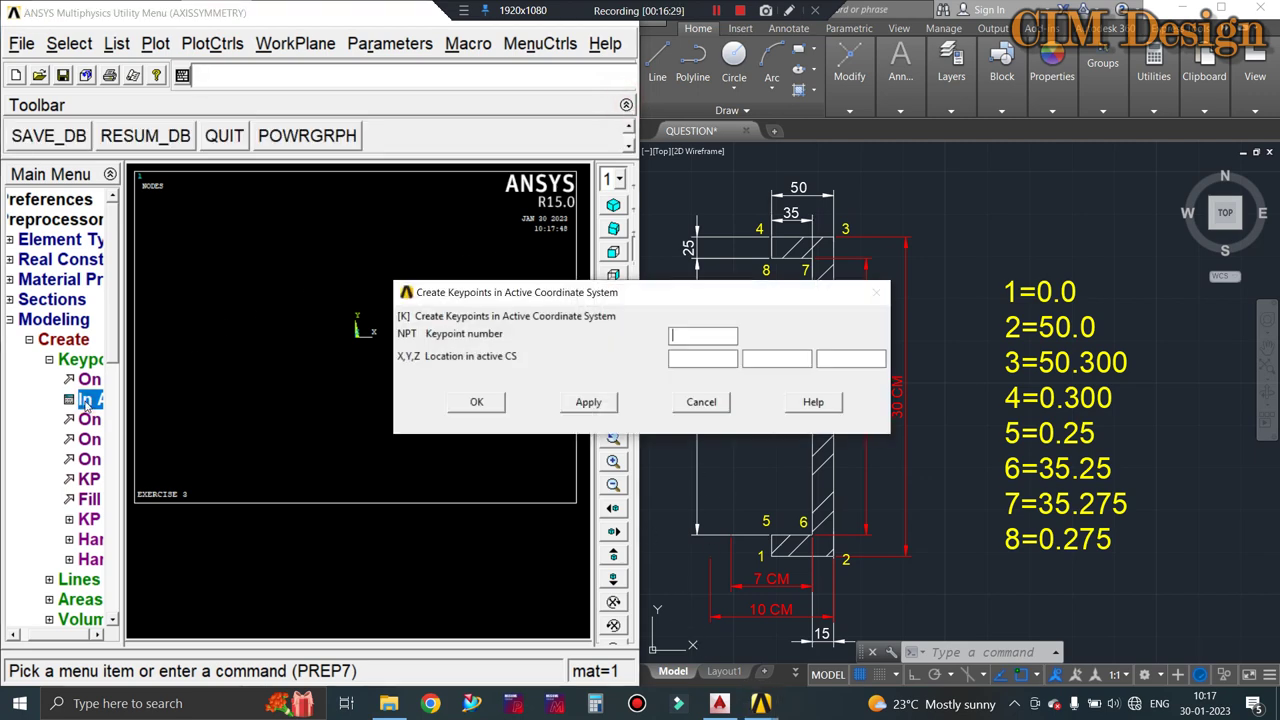
{"action": "left_click_drag", "start_coordinate": [539, 296], "coordinate": [265, 249]}
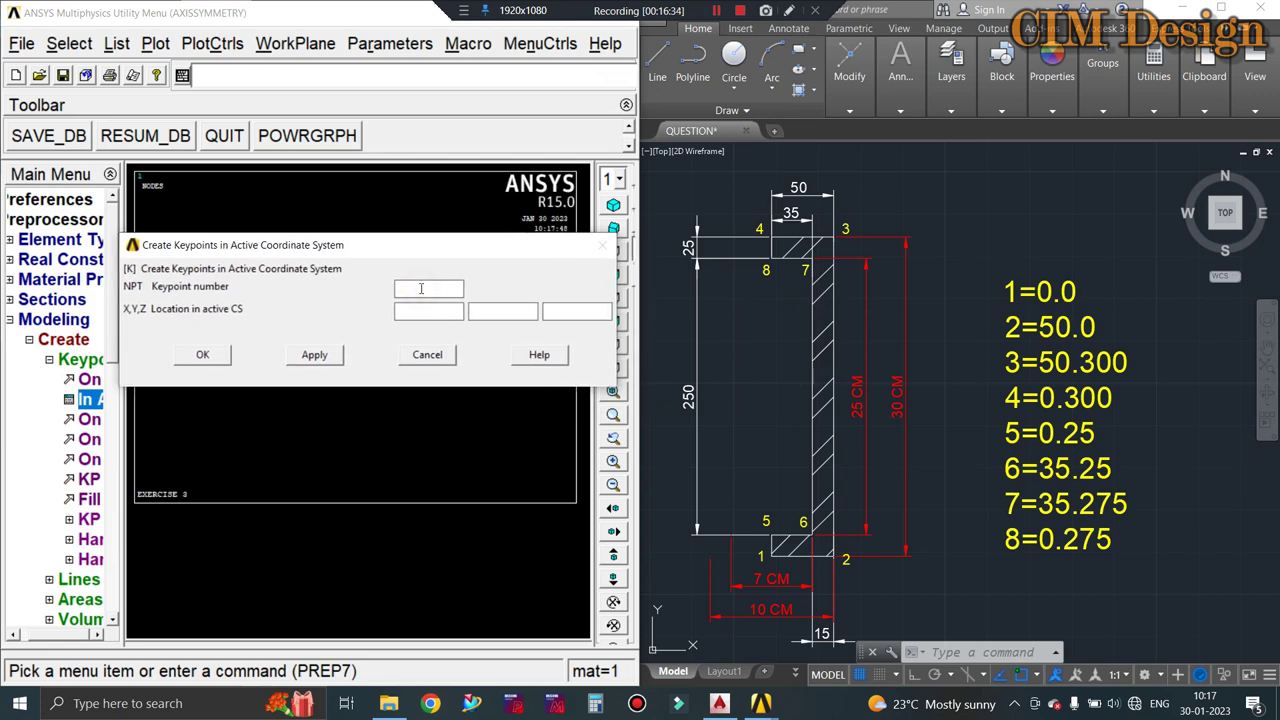
{"action": "type", "text": "1"}
{"action": "left_click", "coordinate": [440, 309]}
{"action": "type", "text": "0"}
{"action": "type", "text": "0"}
{"action": "left_click", "coordinate": [314, 354]}
{"action": "double_click", "coordinate": [409, 287]}
{"action": "type", "text": "2"}
{"action": "double_click", "coordinate": [419, 311]}
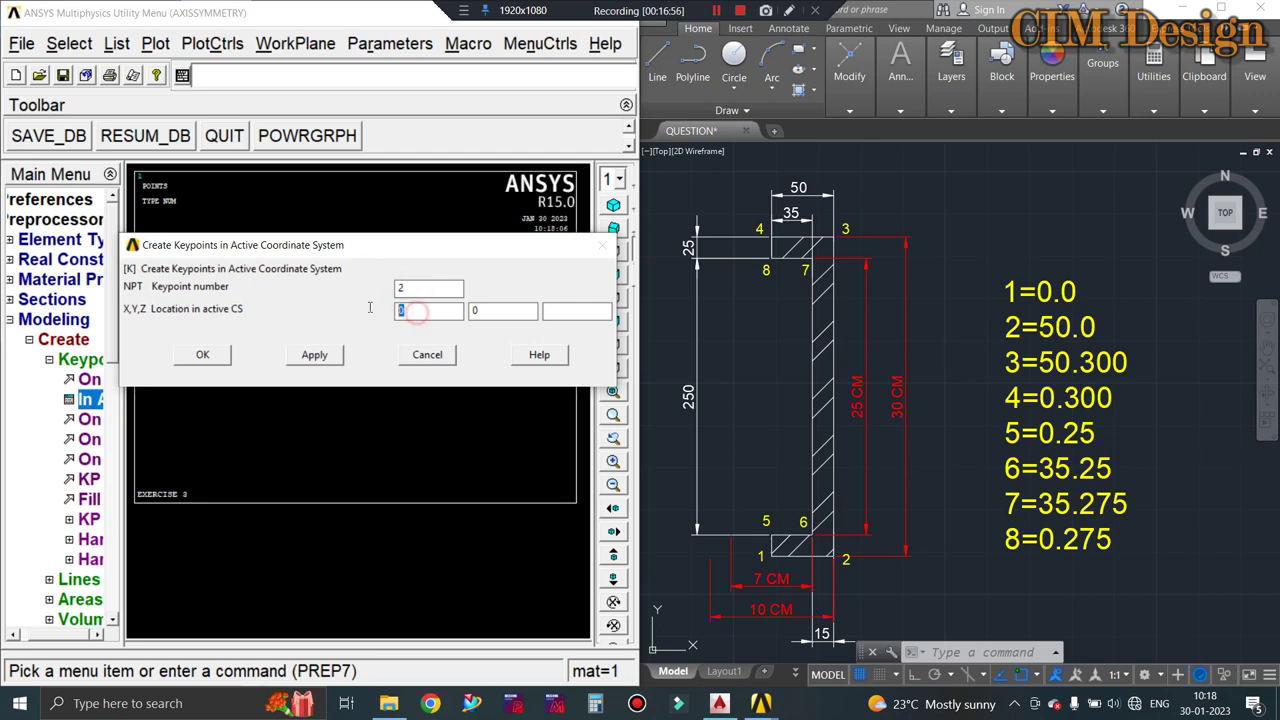
{"action": "type", "text": "50"}
{"action": "left_click", "coordinate": [314, 354]}
{"action": "type", "text": "3"}
{"action": "double_click", "coordinate": [401, 311]}
{"action": "left_click", "coordinate": [508, 312]}
{"action": "type", "text": "300"}
{"action": "left_click", "coordinate": [316, 356]}
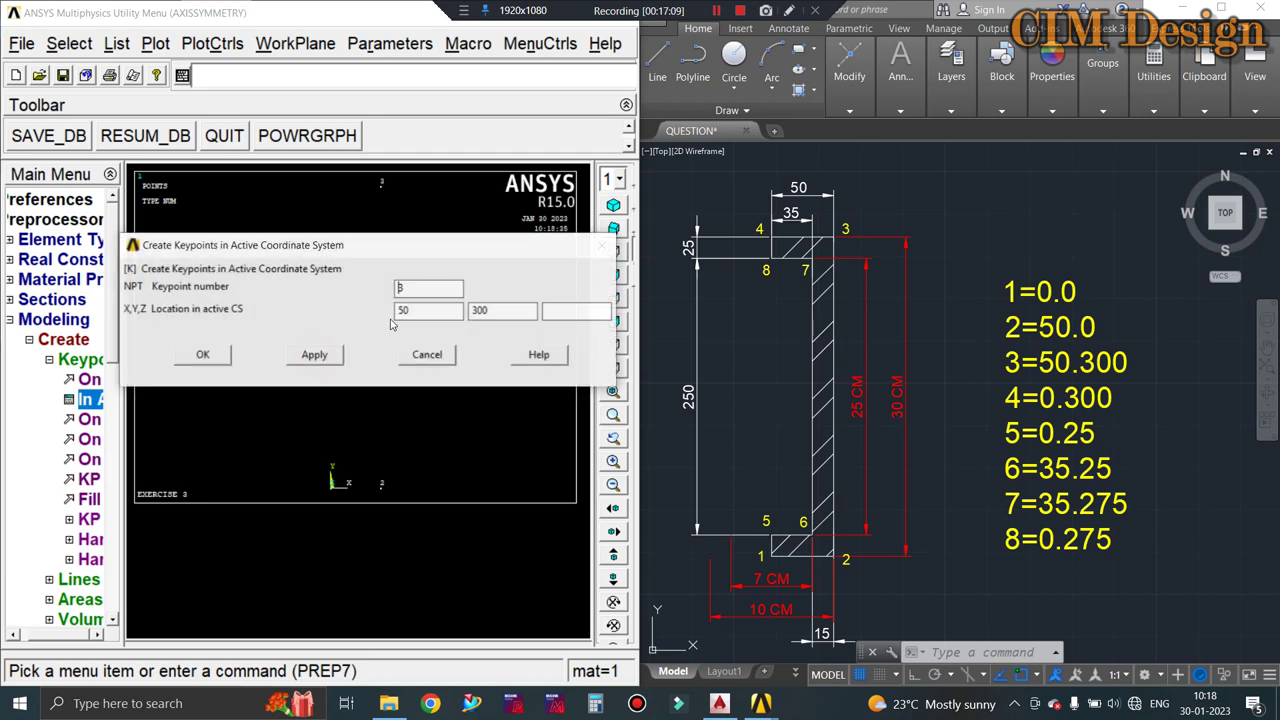
Create keypoints 4 at (0, 300), 5 at (0, 25) and 6 at (35, 25).
{"action": "double_click", "coordinate": [424, 293]}
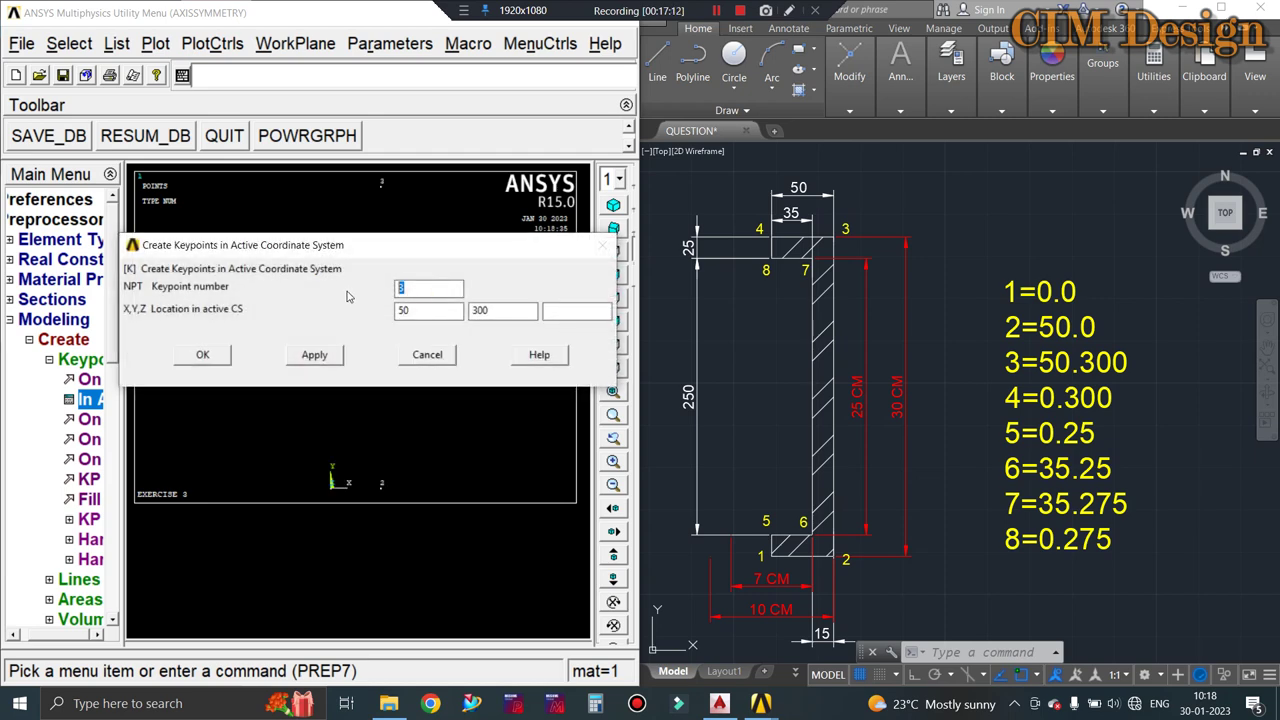
{"action": "type", "text": "4"}
{"action": "double_click", "coordinate": [425, 311]}
{"action": "type", "text": "0"}
{"action": "double_click", "coordinate": [508, 311]}
{"action": "left_click", "coordinate": [316, 355]}
{"action": "double_click", "coordinate": [401, 288]}
{"action": "type", "text": "5"}
{"action": "double_click", "coordinate": [490, 313]}
{"action": "type", "text": "2"}
{"action": "type", "text": "5"}
{"action": "left_click", "coordinate": [306, 360]}
{"action": "double_click", "coordinate": [405, 288]}
{"action": "type", "text": "6"}
{"action": "double_click", "coordinate": [408, 312]}
{"action": "type", "text": "35"}
{"action": "left_click", "coordinate": [318, 357]}
Create keypoint 7 with Y 27 near the wall top, then close the dialog and maximize ANSYS.
{"action": "double_click", "coordinate": [420, 290]}
{"action": "type", "text": "7"}
{"action": "double_click", "coordinate": [500, 311]}
{"action": "type", "text": "27"}
{"action": "left_click", "coordinate": [314, 355]}
{"action": "double_click", "coordinate": [429, 311]}
{"action": "type", "text": "0"}
{"action": "left_click", "coordinate": [314, 355]}
{"action": "left_click", "coordinate": [203, 356]}
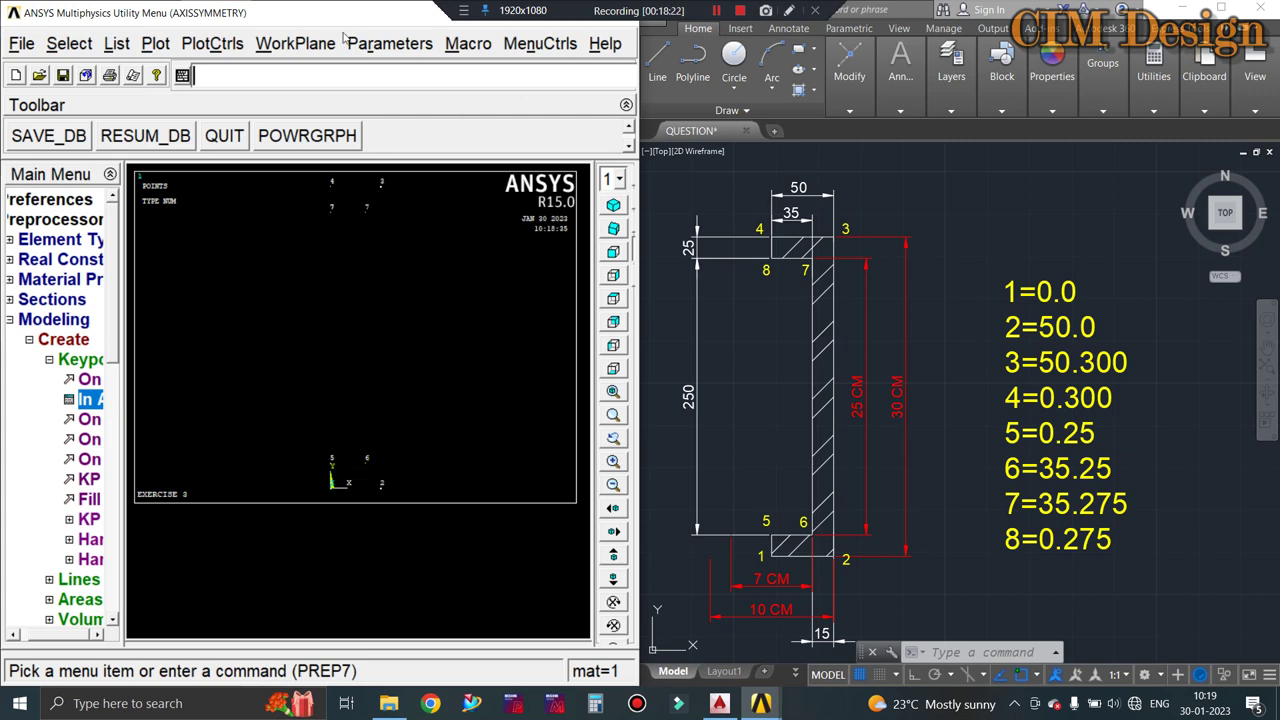
{"action": "left_click_drag", "start_coordinate": [332, 11], "coordinate": [277, 177]}
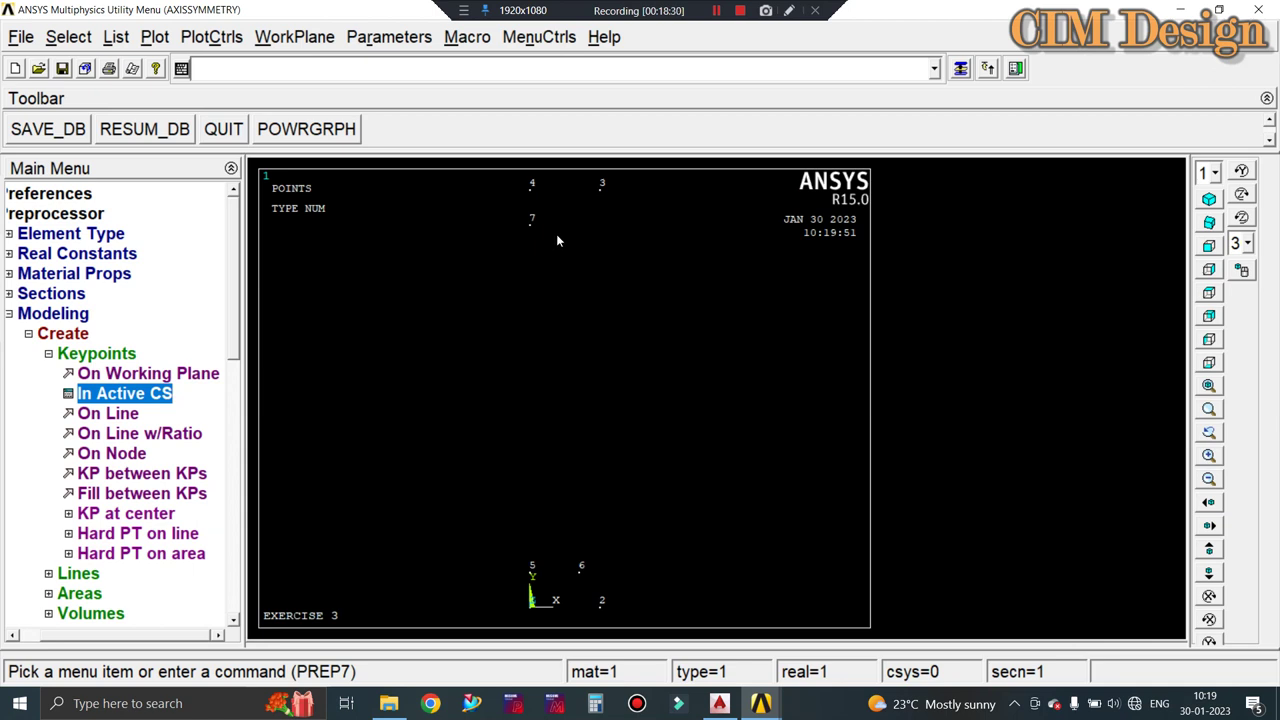
Replot all entities and switch on KP keypoint numbering in PlotCtrls > Numbering.
{"action": "left_click", "coordinate": [155, 37]}
{"action": "left_click", "coordinate": [228, 410]}
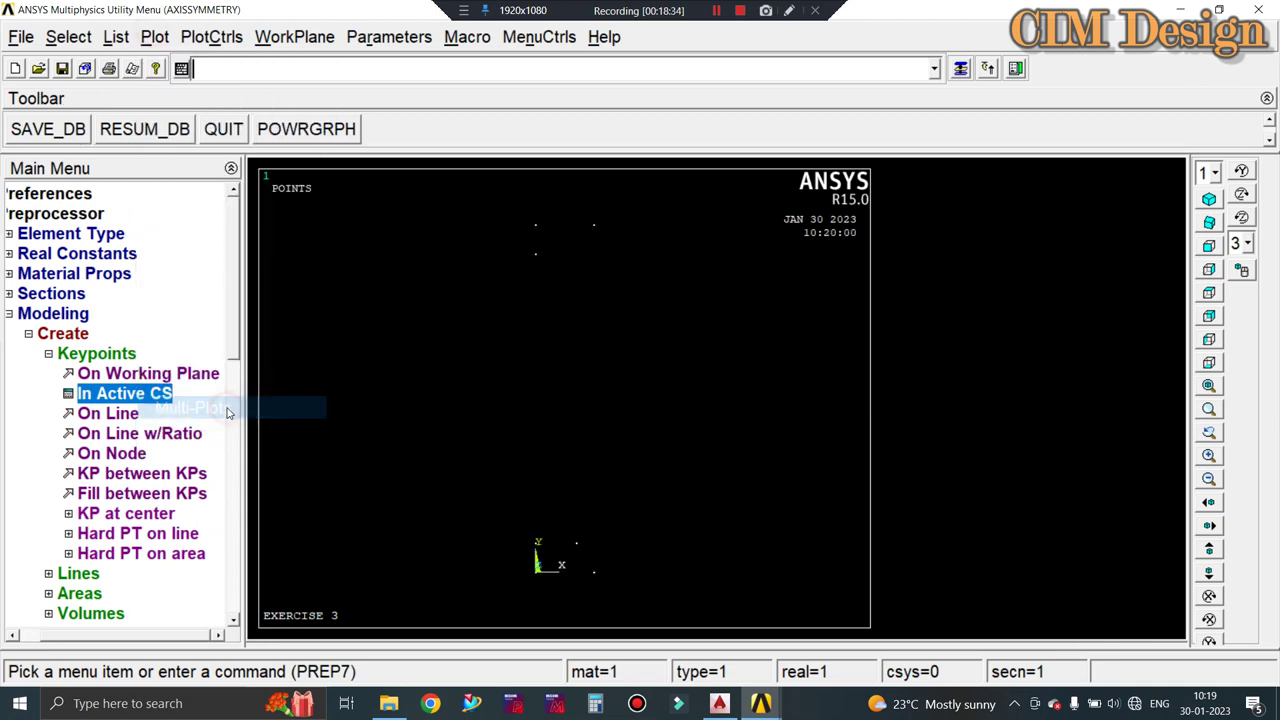
{"action": "left_click", "coordinate": [157, 37]}
{"action": "mouse_move", "coordinate": [191, 100]}
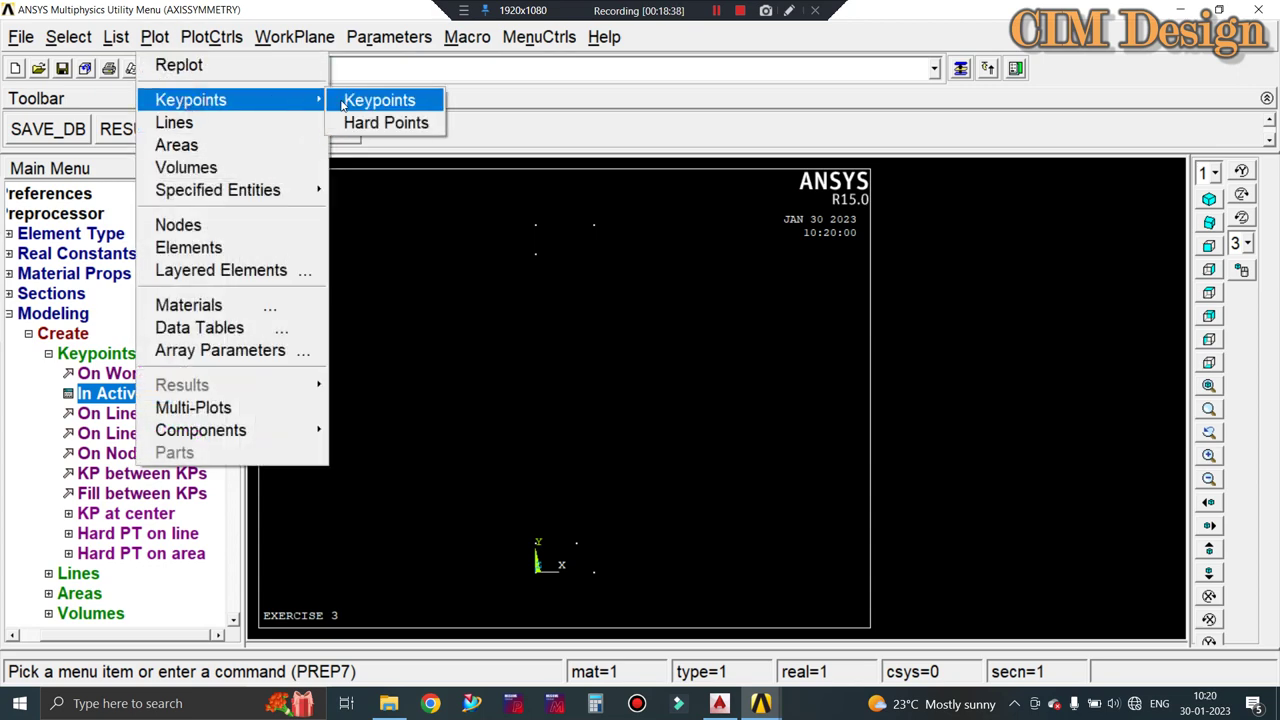
{"action": "left_click", "coordinate": [224, 37]}
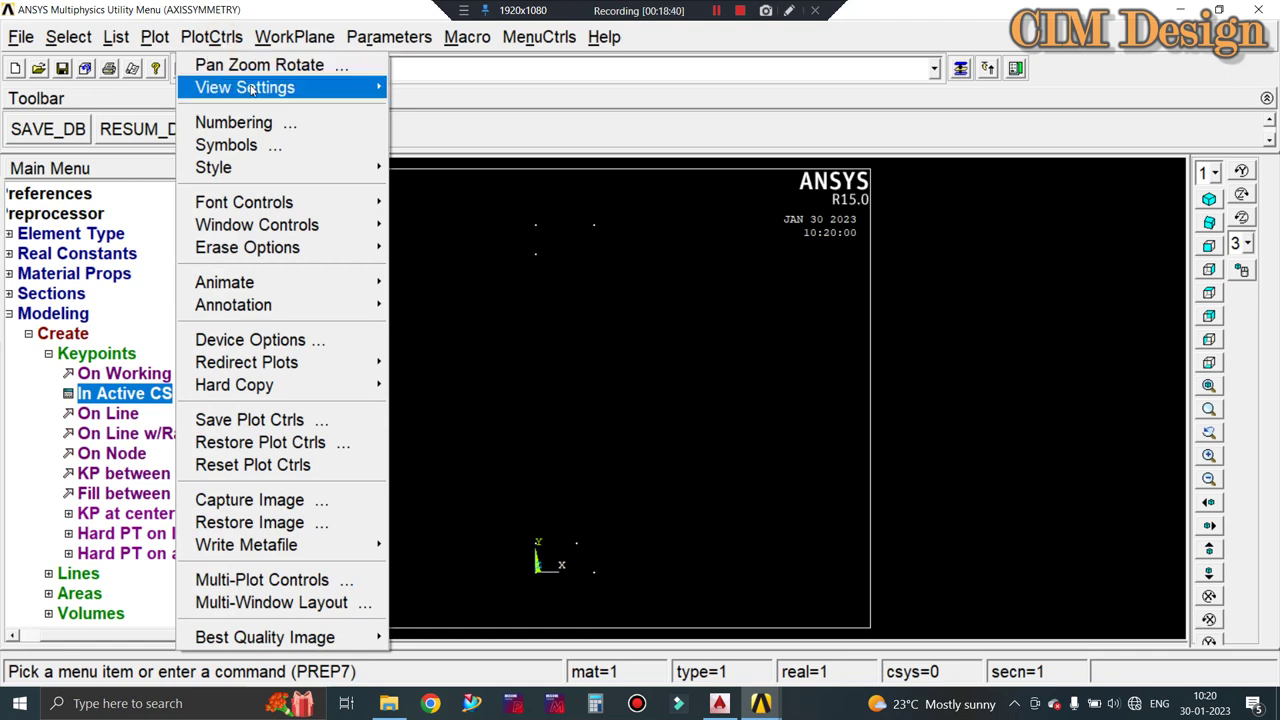
{"action": "left_click", "coordinate": [240, 122]}
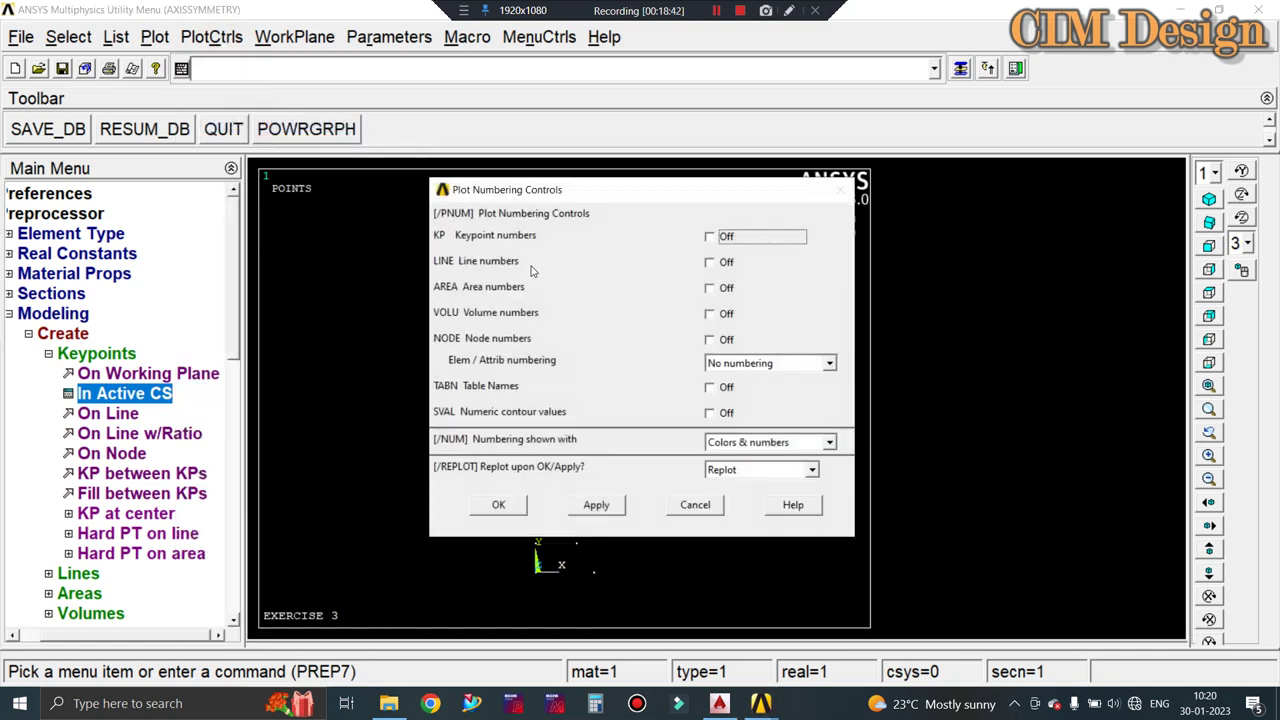
{"action": "left_click", "coordinate": [710, 238]}
{"action": "left_click", "coordinate": [496, 504]}
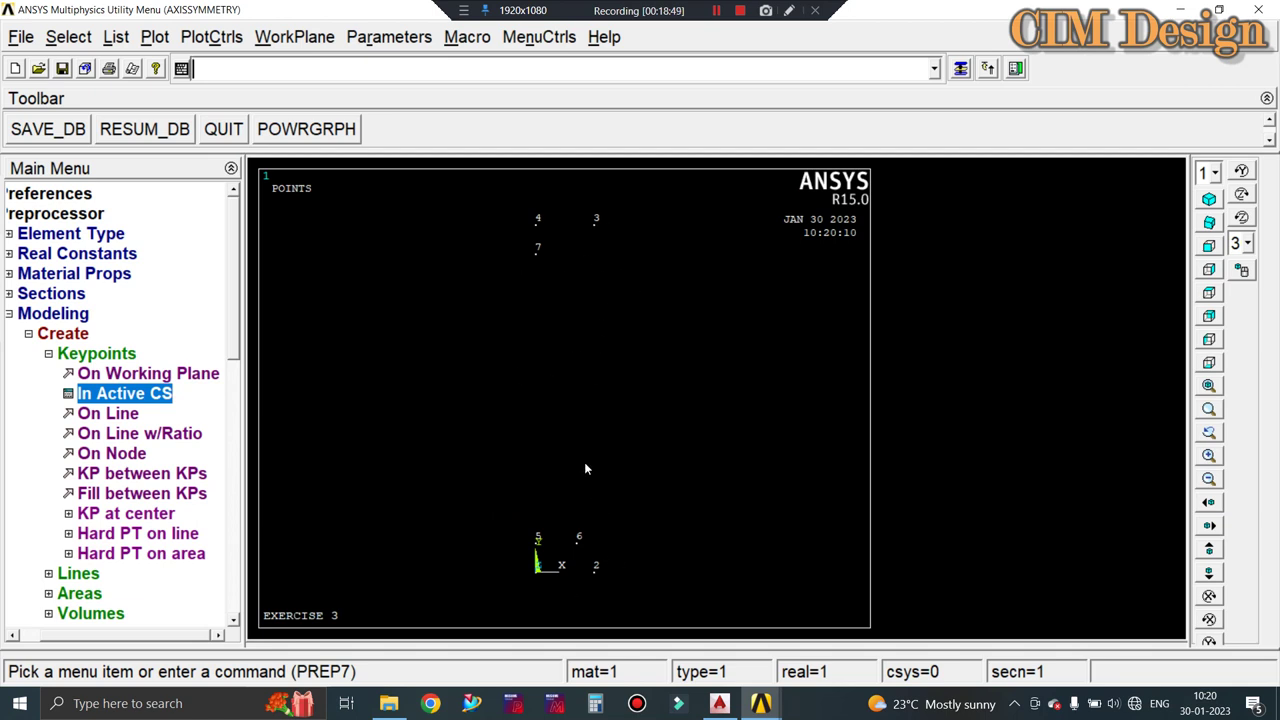
Glance at the AutoCAD drawing, then collapse Modeling > Create and expand Operate.
{"action": "left_click", "coordinate": [716, 704]}
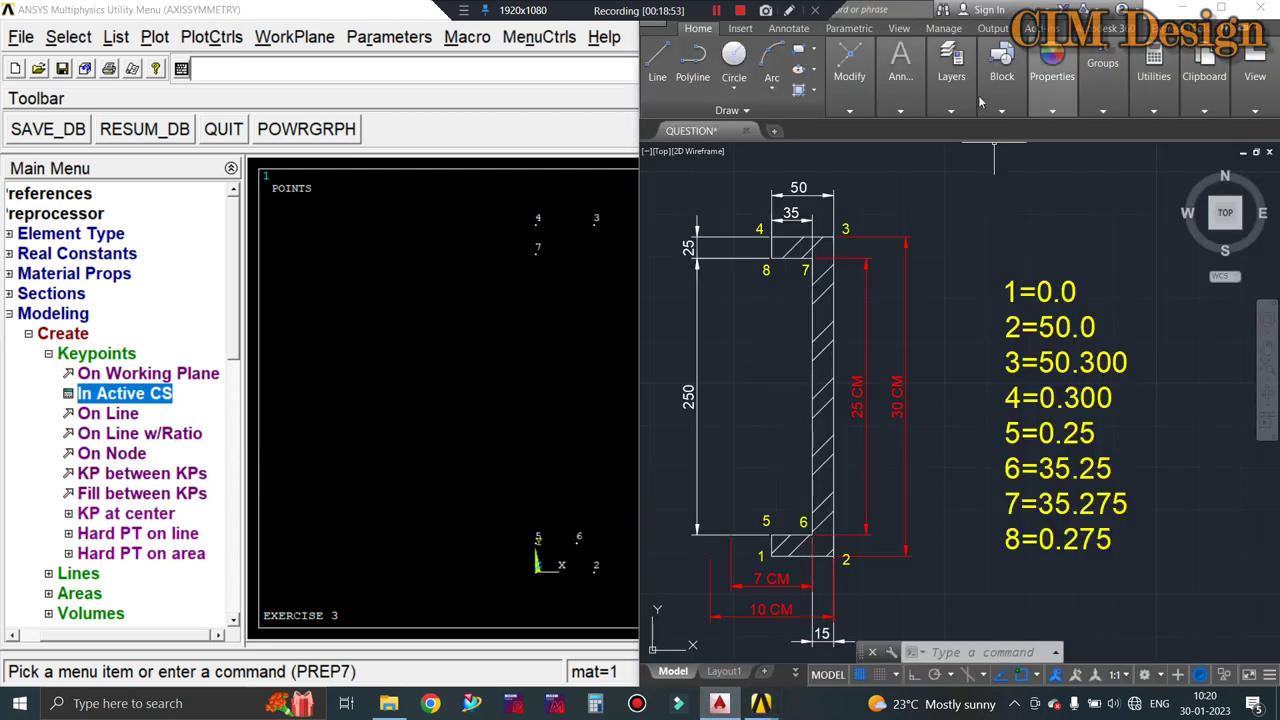
{"action": "left_click", "coordinate": [1185, 8]}
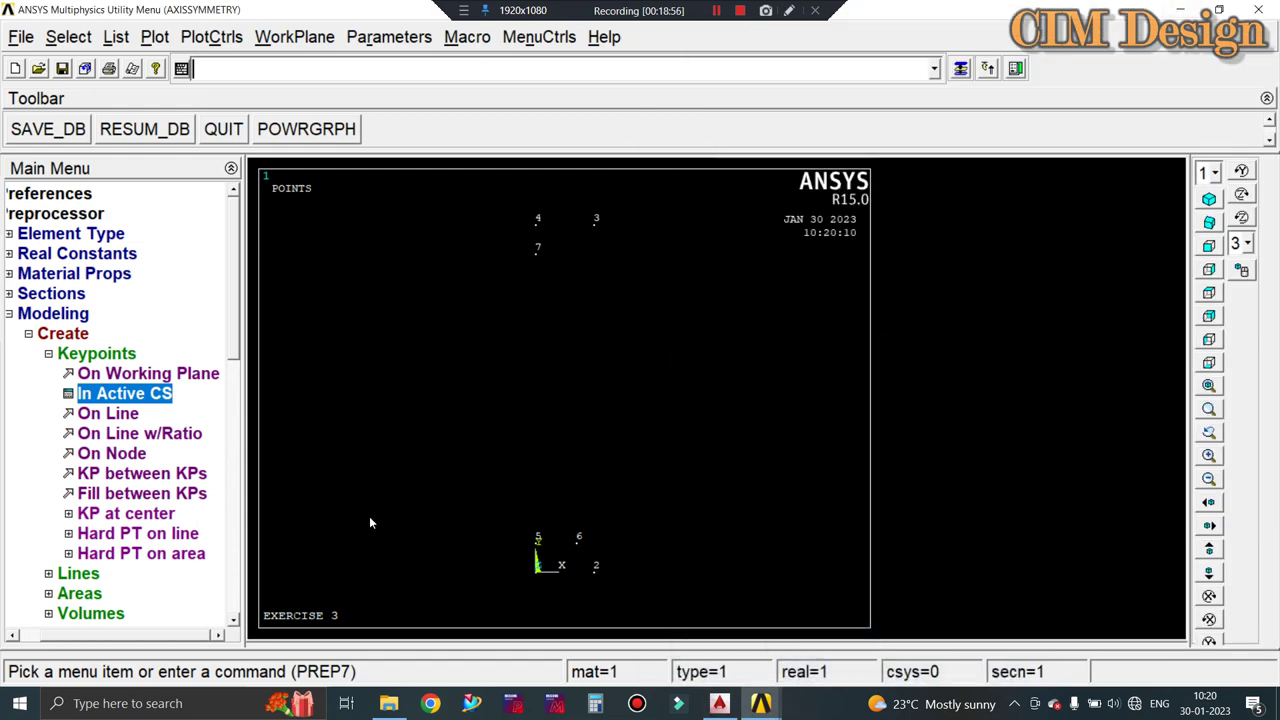
{"action": "left_click_drag", "start_coordinate": [236, 330], "coordinate": [236, 466]}
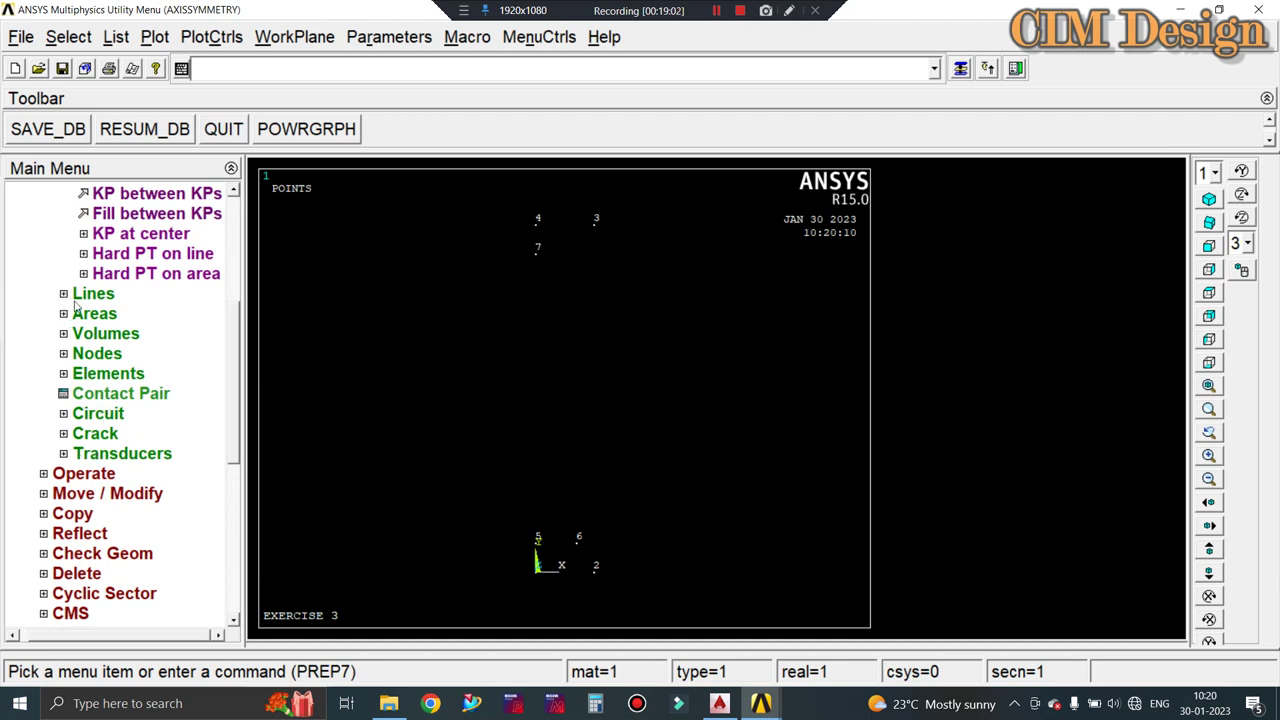
{"action": "left_click_drag", "start_coordinate": [238, 400], "coordinate": [235, 340]}
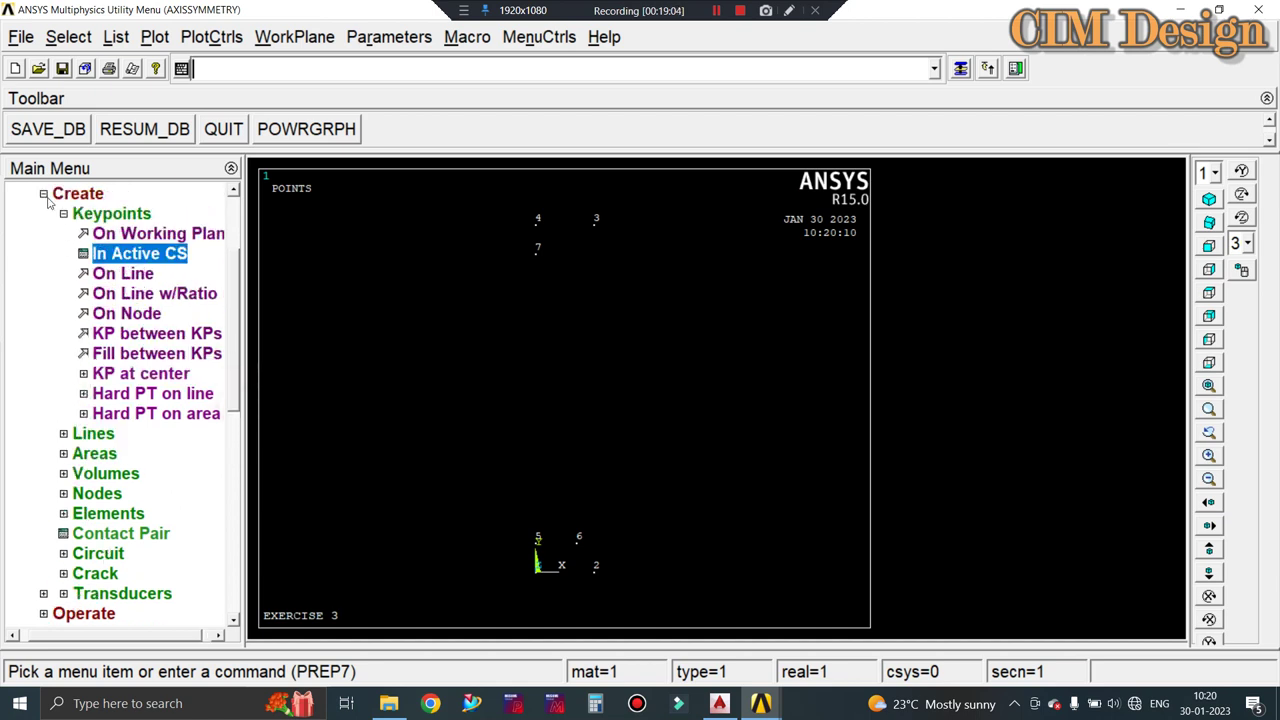
{"action": "left_click", "coordinate": [52, 194]}
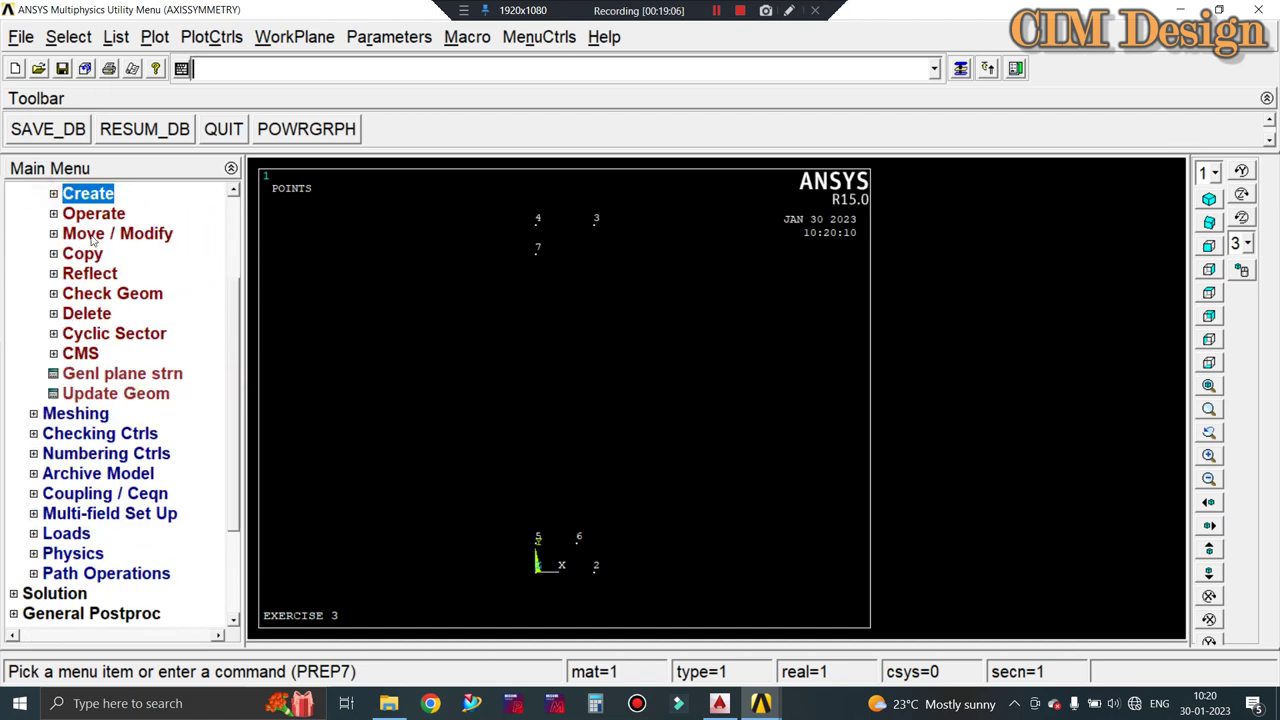
{"action": "left_click", "coordinate": [88, 217]}
Delete keypoint 7 through Modeling > Delete > Keypoints and replot with Multi-Plots.
{"action": "left_click", "coordinate": [54, 216]}
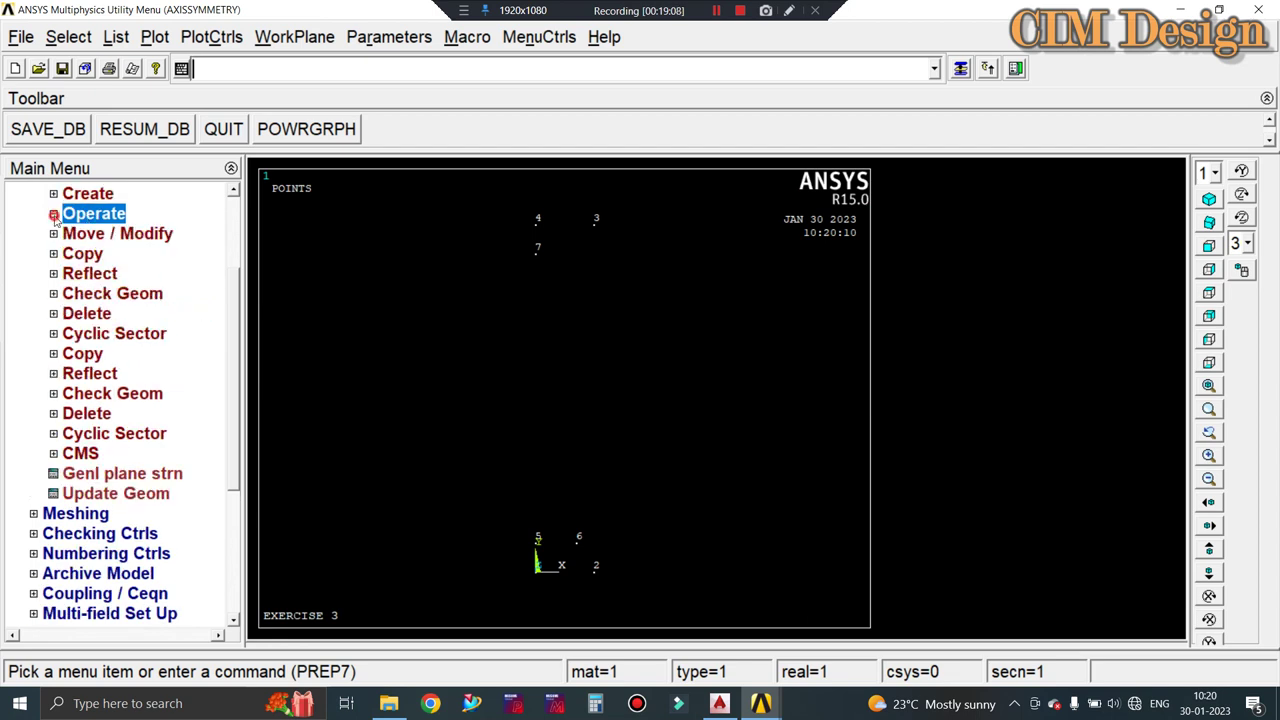
{"action": "left_click", "coordinate": [88, 314]}
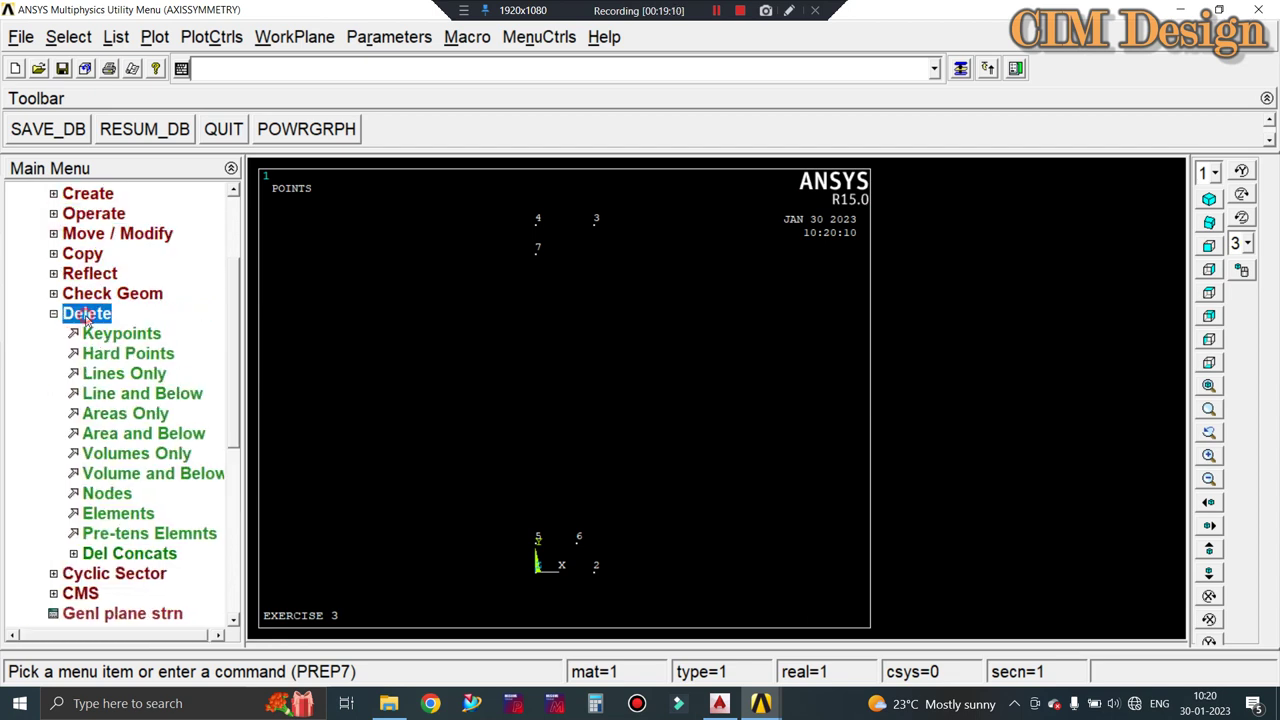
{"action": "left_click", "coordinate": [103, 343]}
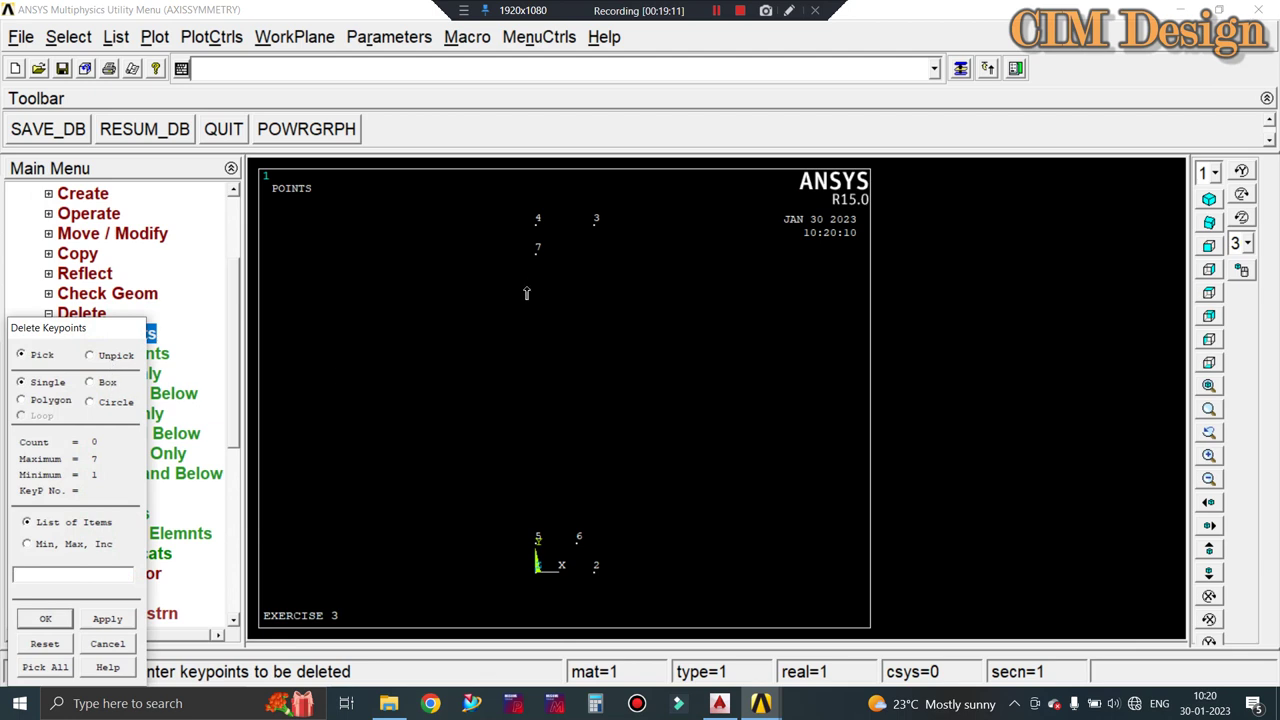
{"action": "left_click", "coordinate": [537, 258]}
{"action": "left_click", "coordinate": [107, 619]}
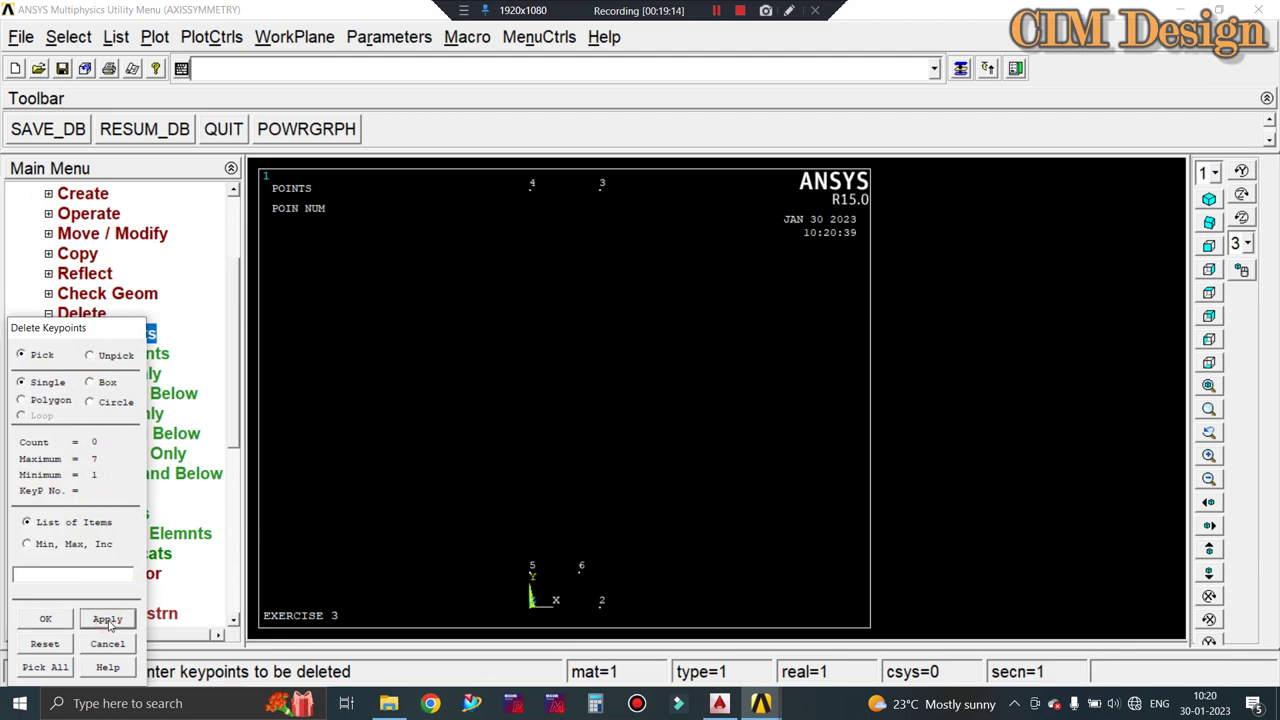
{"action": "left_click", "coordinate": [62, 622]}
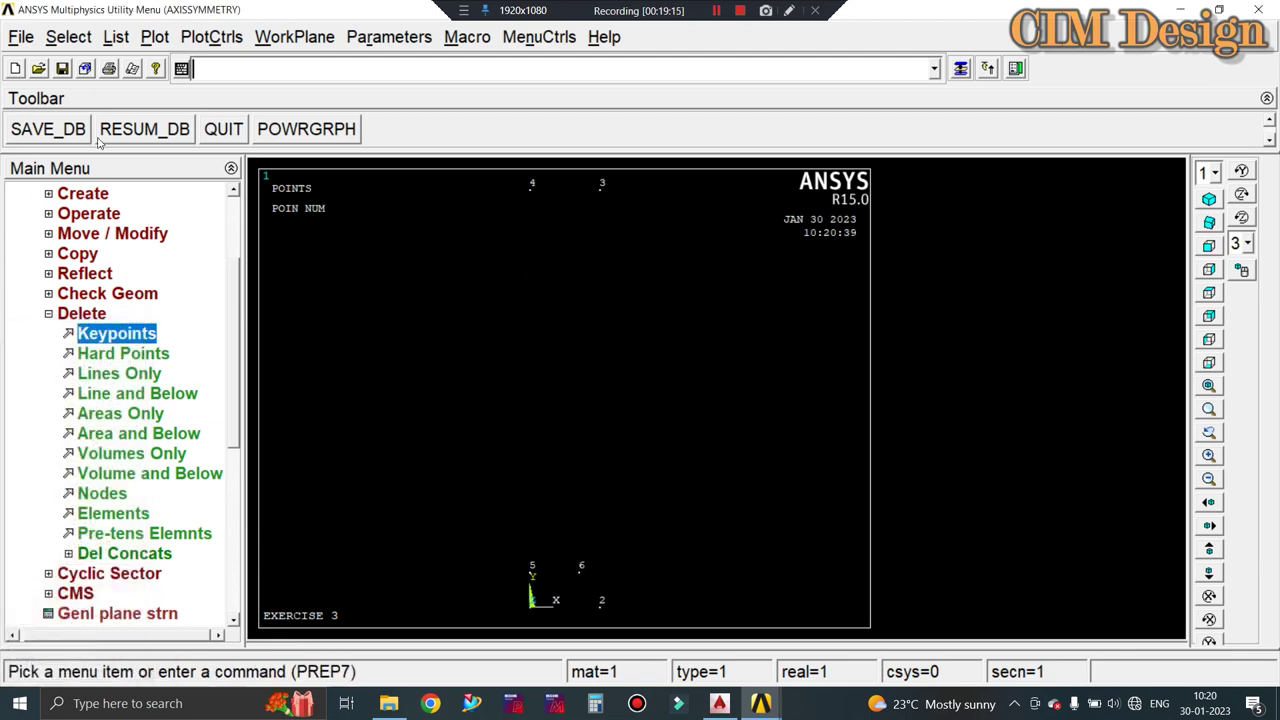
{"action": "left_click", "coordinate": [152, 37]}
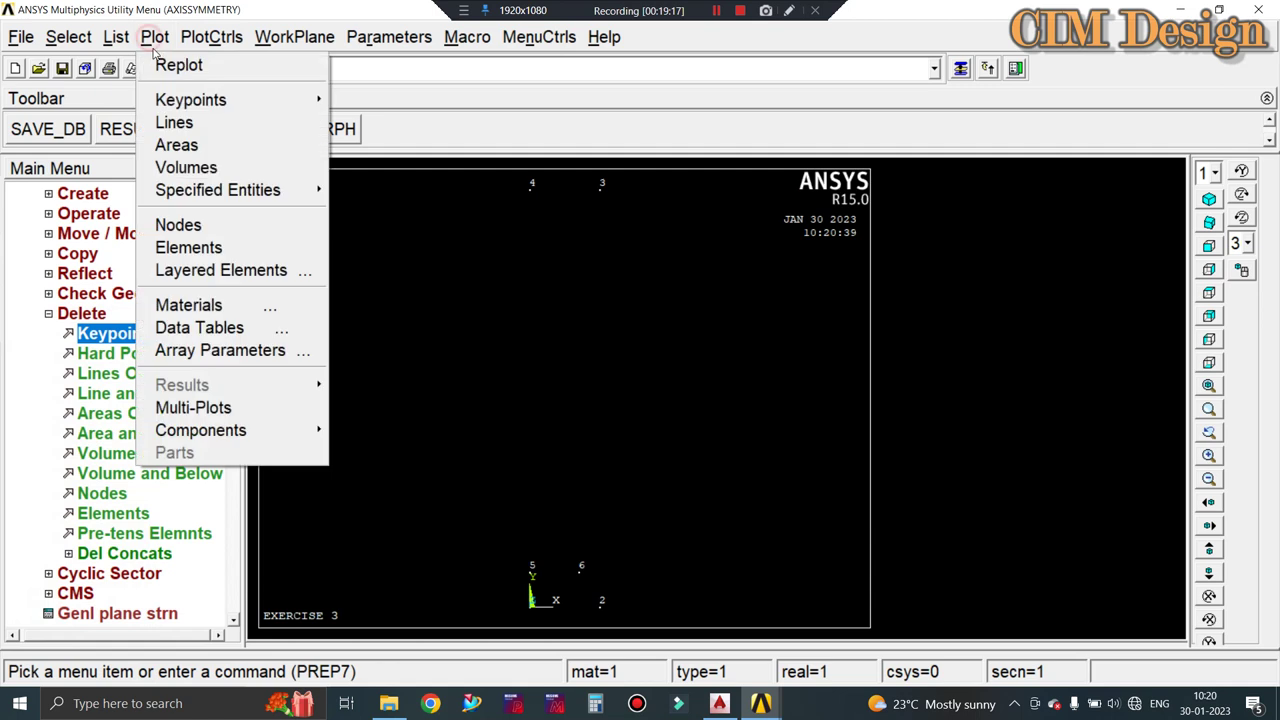
{"action": "left_click", "coordinate": [215, 406]}
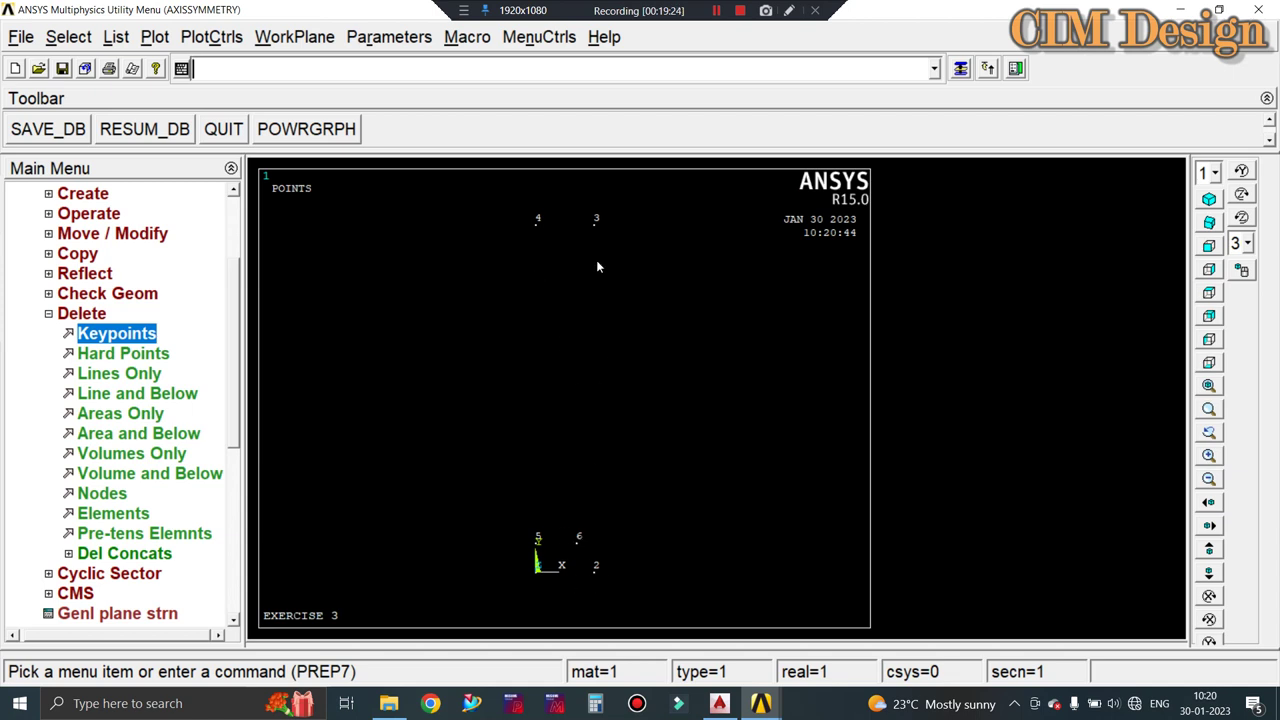
Reopen Keypoints In Active CS and create keypoint 7 at (35, 275), checking the drawing.
{"action": "left_click", "coordinate": [48, 314]}
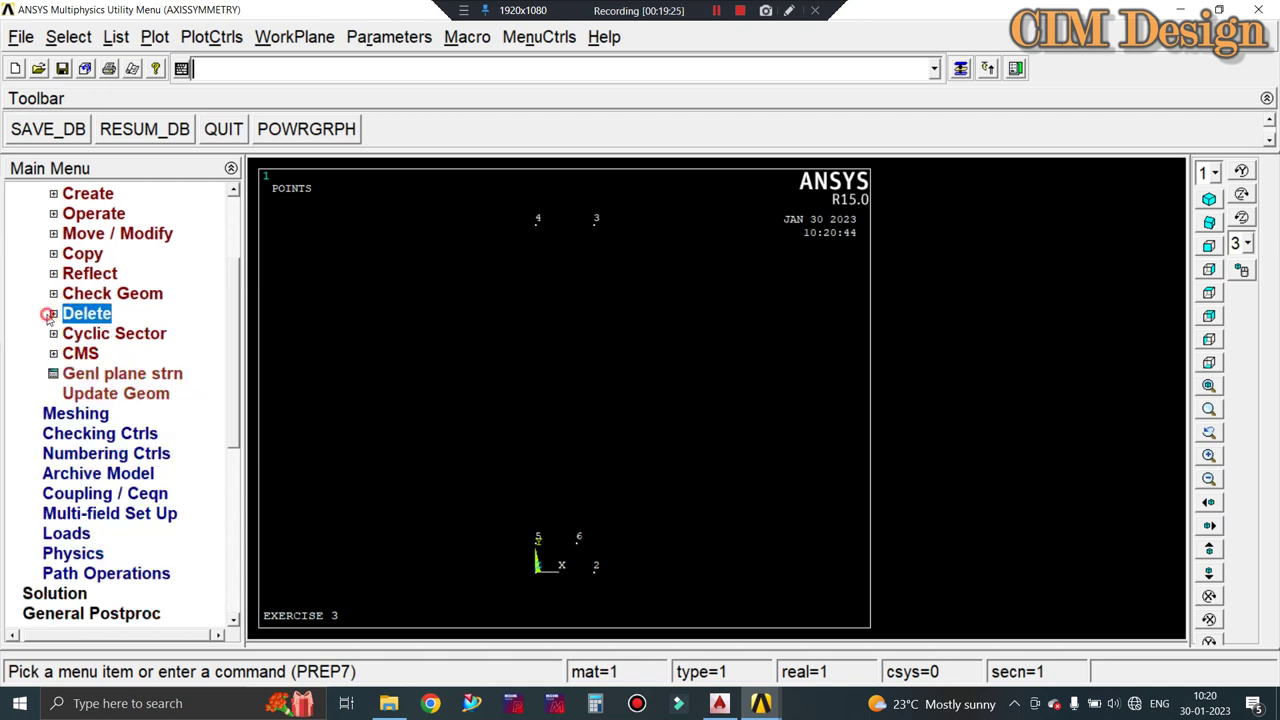
{"action": "left_click_drag", "start_coordinate": [237, 306], "coordinate": [236, 242]}
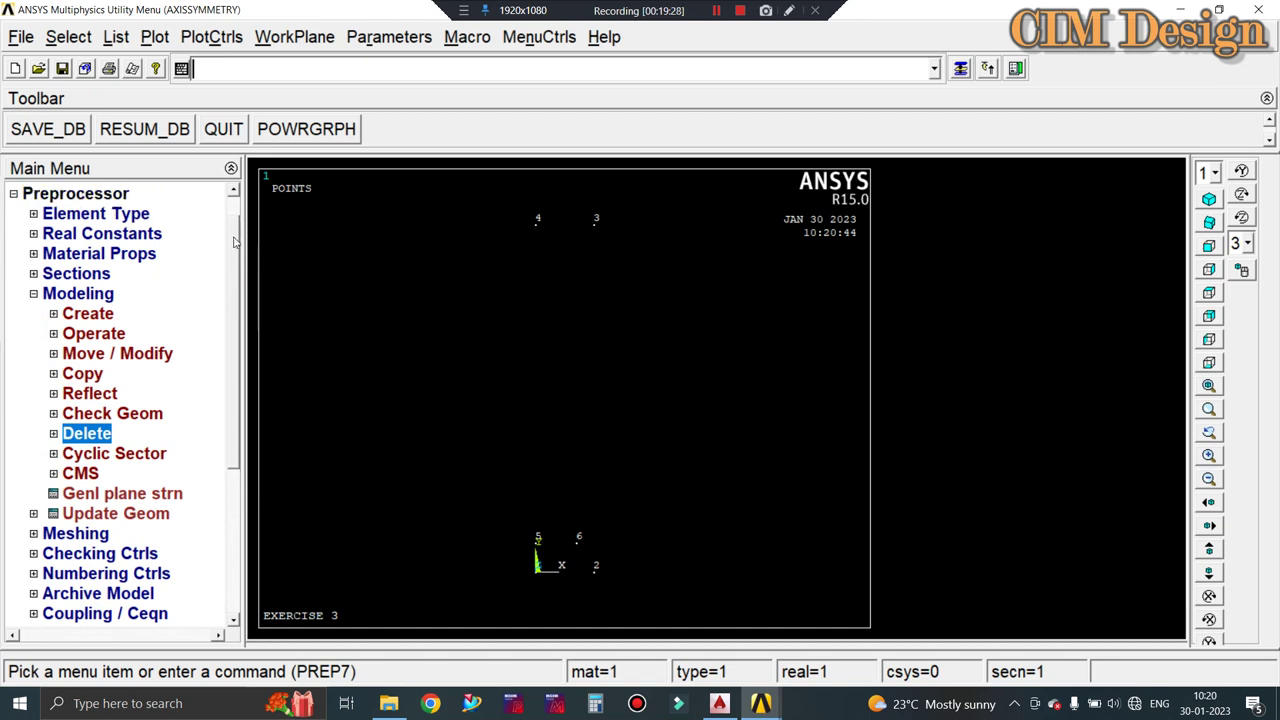
{"action": "left_click", "coordinate": [85, 315]}
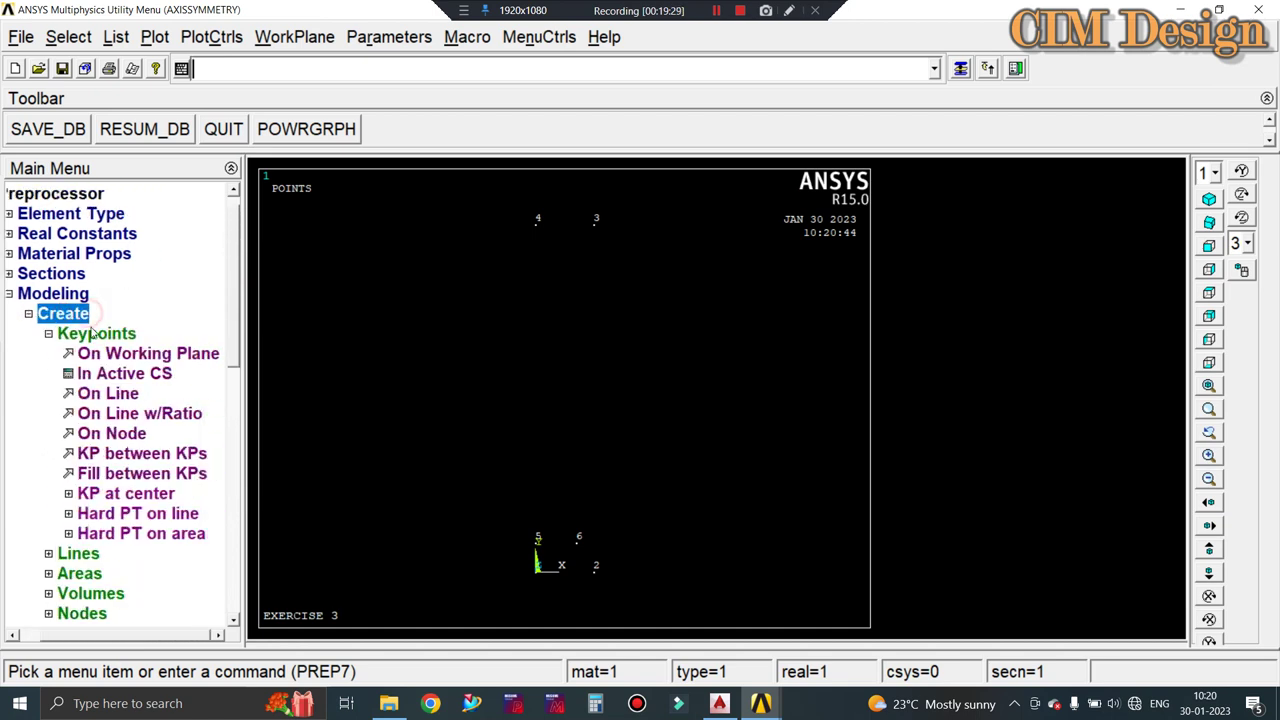
{"action": "left_click", "coordinate": [120, 375]}
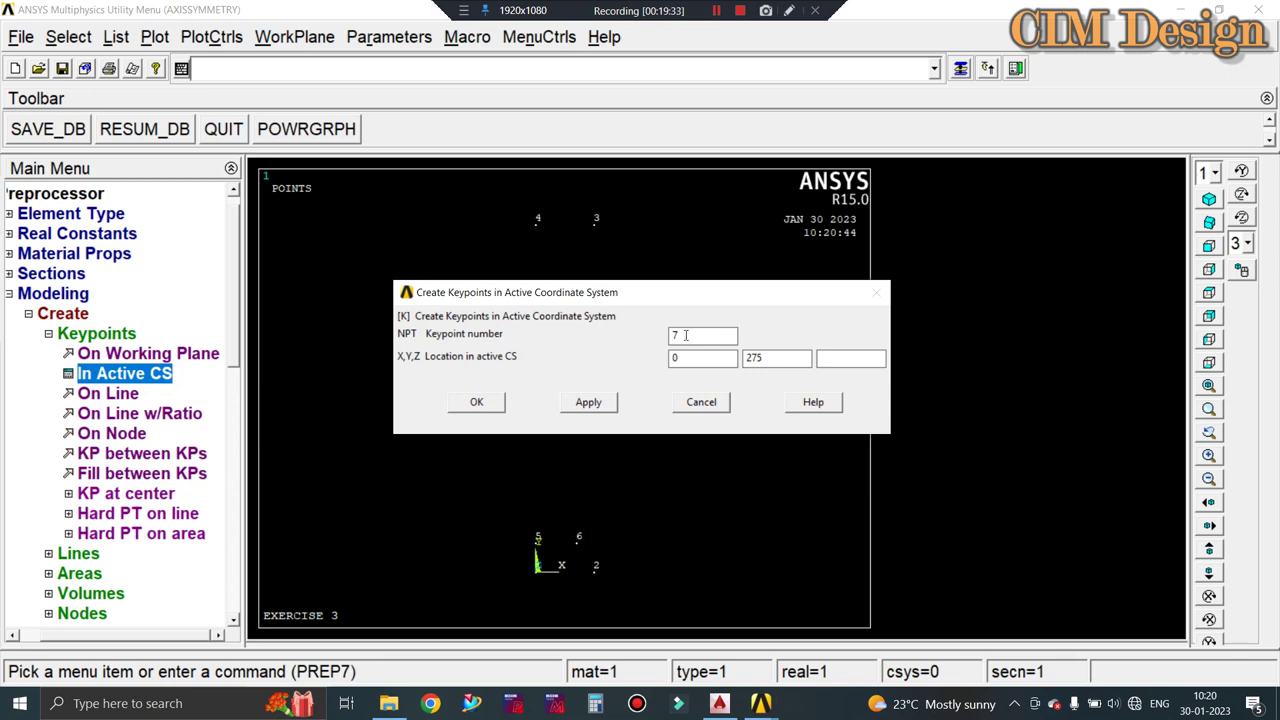
{"action": "left_click", "coordinate": [722, 703]}
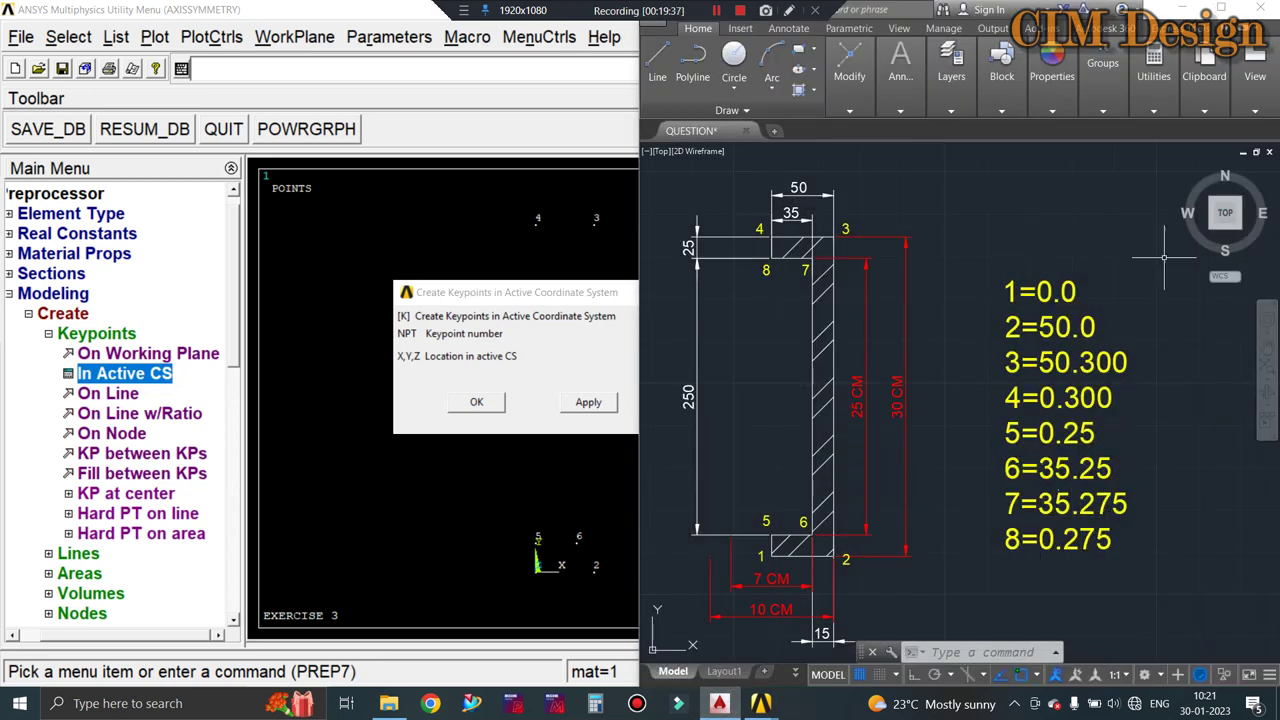
{"action": "left_click", "coordinate": [1183, 10]}
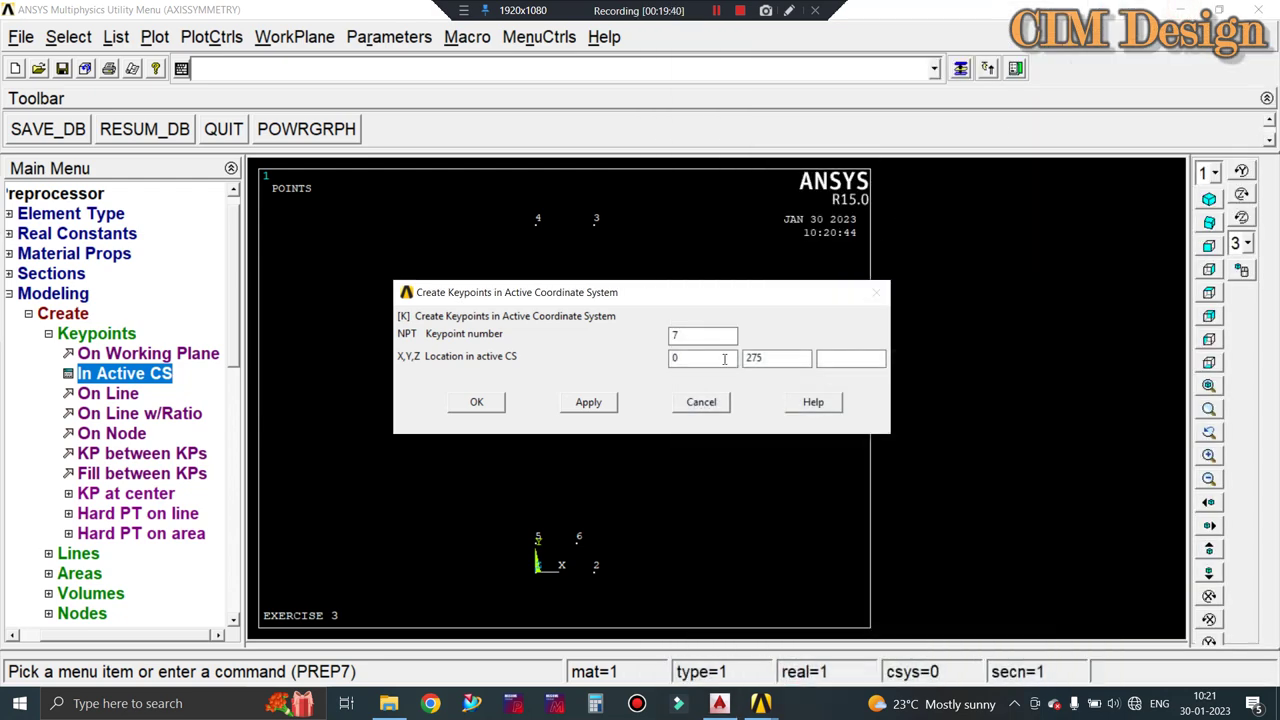
{"action": "double_click", "coordinate": [718, 358]}
{"action": "type", "text": "35"}
{"action": "left_click", "coordinate": [613, 400]}
Create keypoint 8 at (0, 275) and close the keypoint form.
{"action": "double_click", "coordinate": [702, 335]}
{"action": "type", "text": "8"}
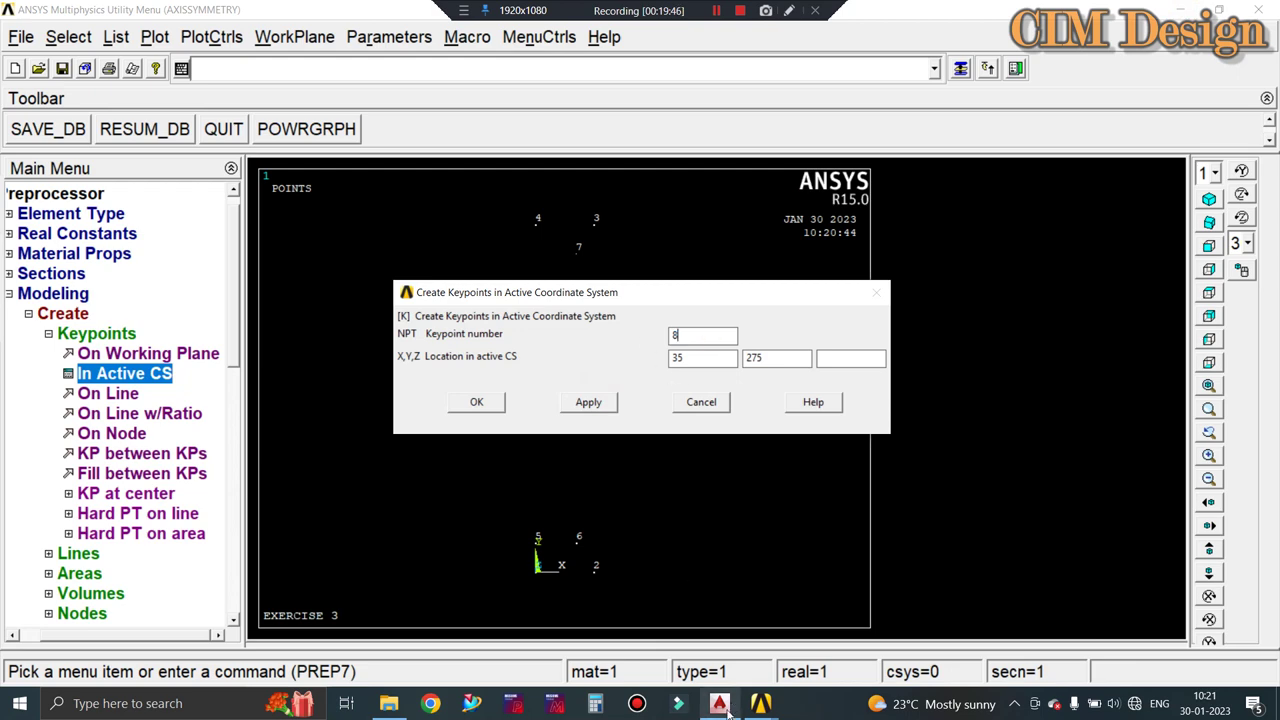
{"action": "left_click", "coordinate": [725, 705]}
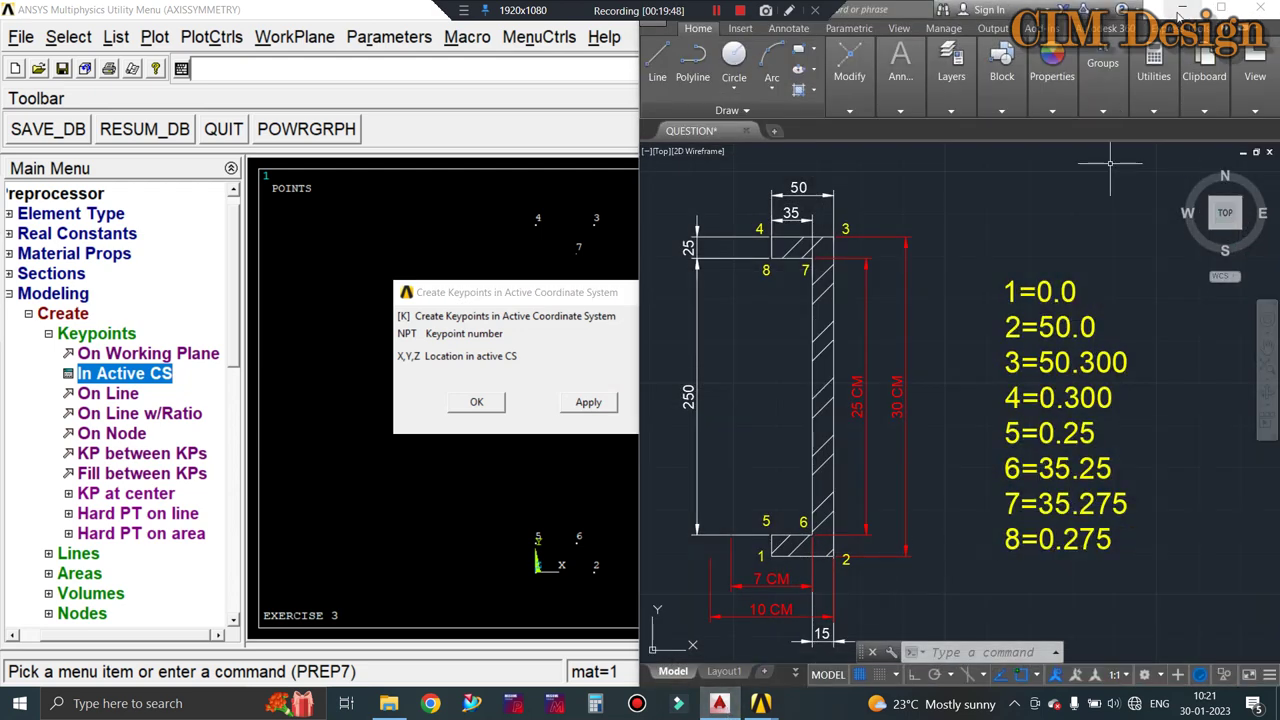
{"action": "key", "text": "alt+Tab"}
{"action": "double_click", "coordinate": [705, 360]}
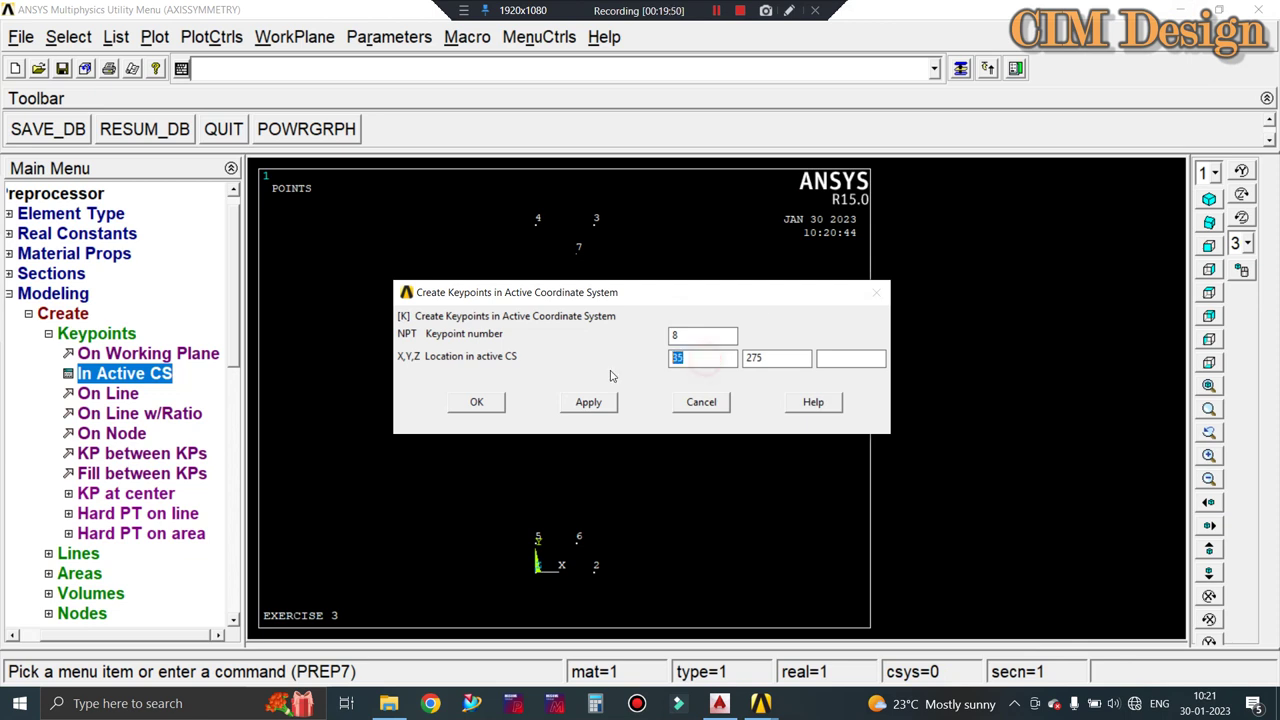
{"action": "type", "text": "0"}
{"action": "left_click", "coordinate": [588, 401]}
{"action": "left_click", "coordinate": [476, 401]}
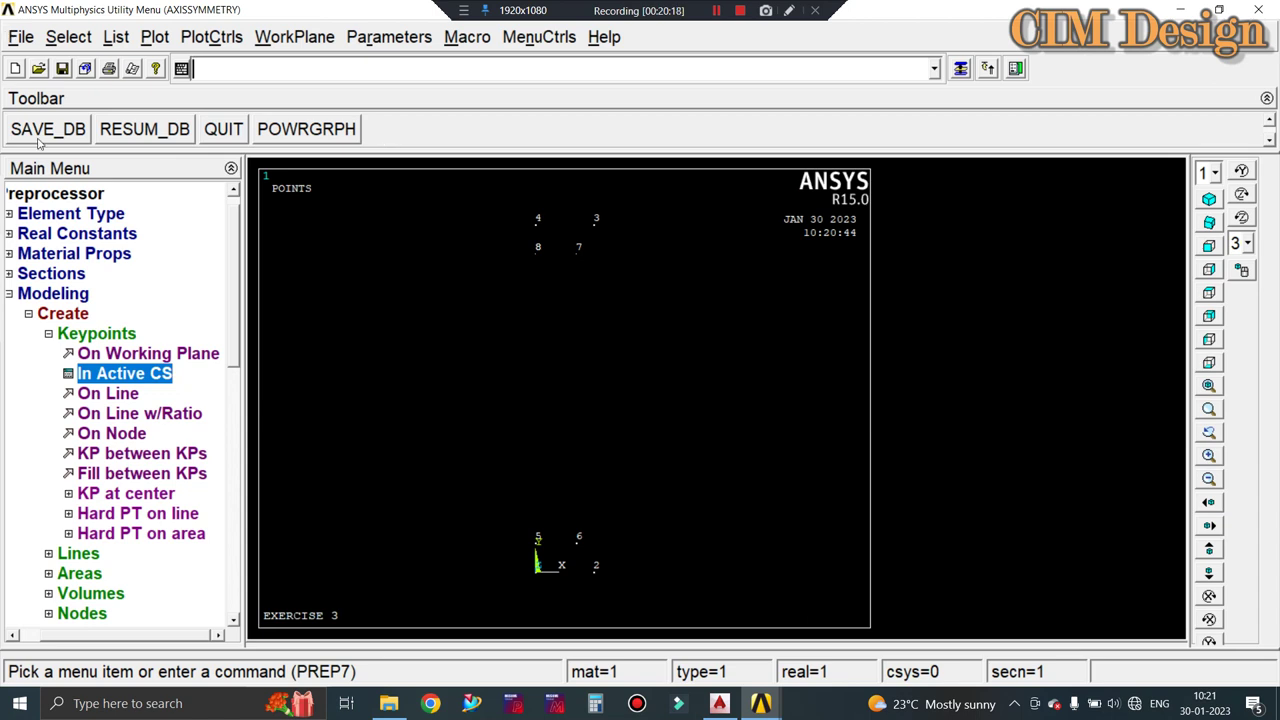
Collapse the keypoint options and expand Modeling > Create > Areas > Arbitrary.
{"action": "left_click", "coordinate": [9, 293]}
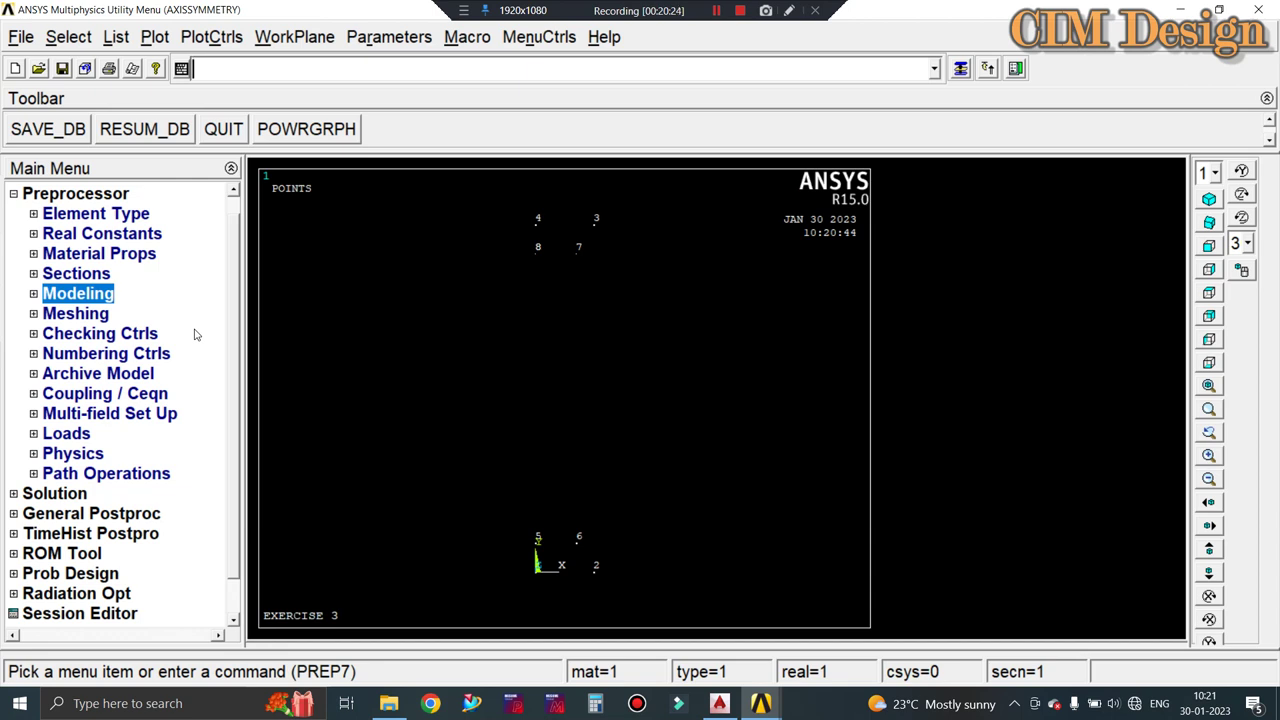
{"action": "left_click", "coordinate": [34, 294]}
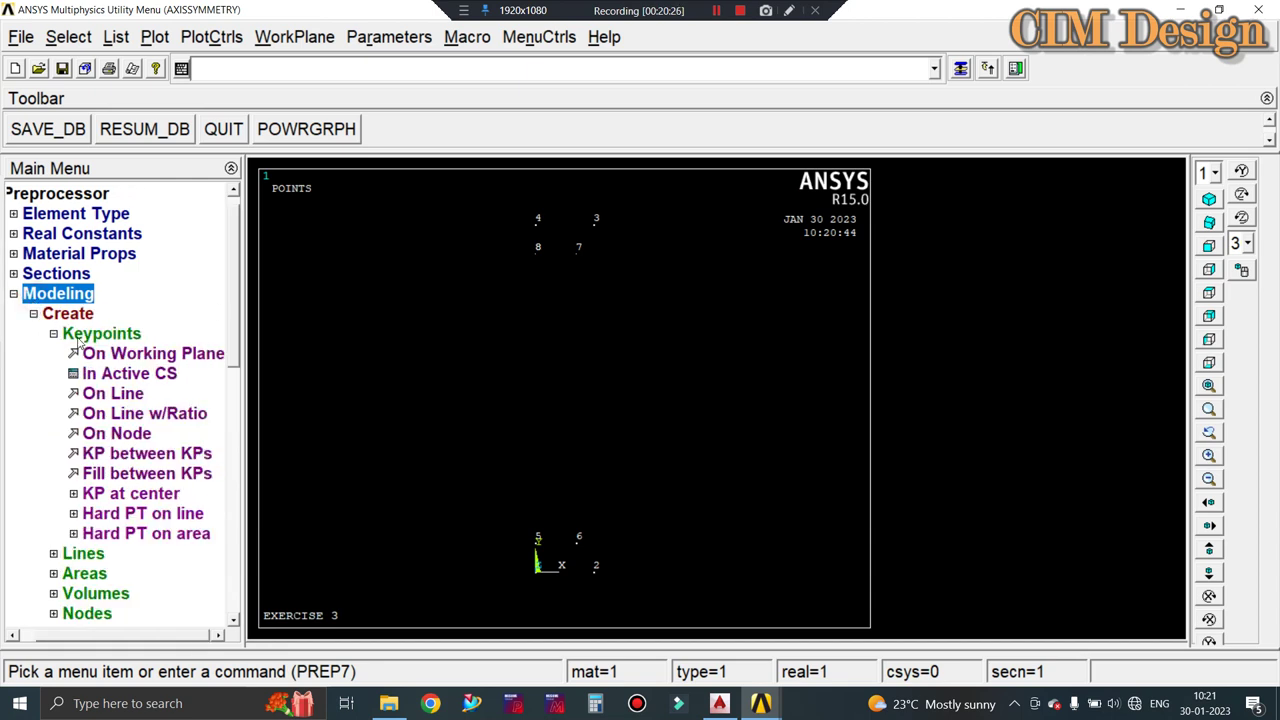
{"action": "left_click", "coordinate": [54, 336]}
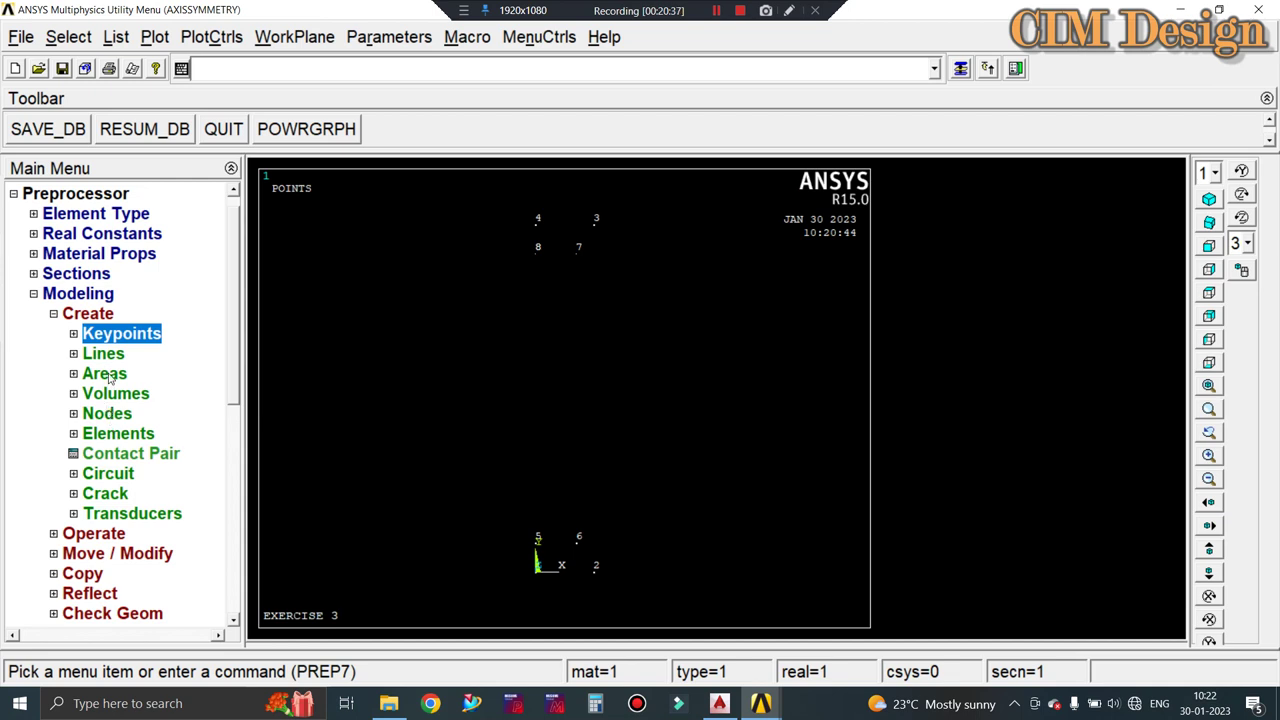
{"action": "left_click", "coordinate": [110, 376]}
{"action": "left_click", "coordinate": [140, 397]}
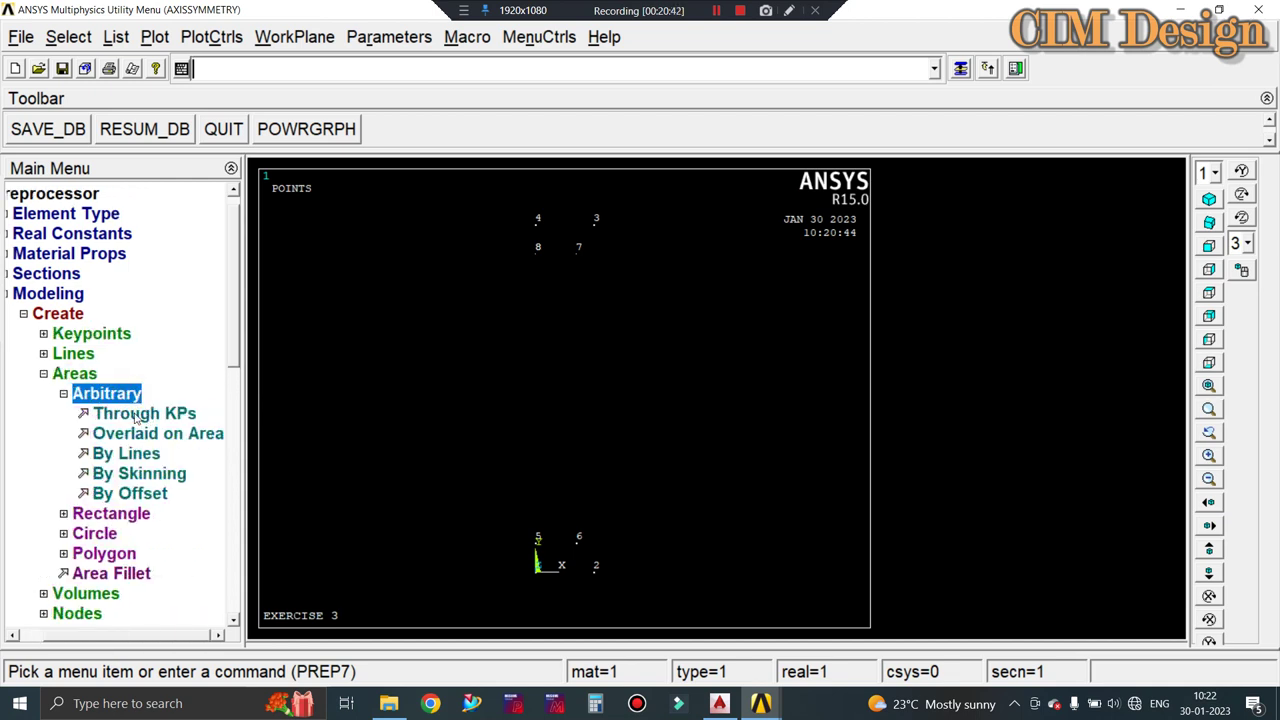
Create the wall cross-section area by picking keypoints 1, 2, 3, 4, 8, 7, 6, 5 in order.
{"action": "left_click", "coordinate": [135, 418]}
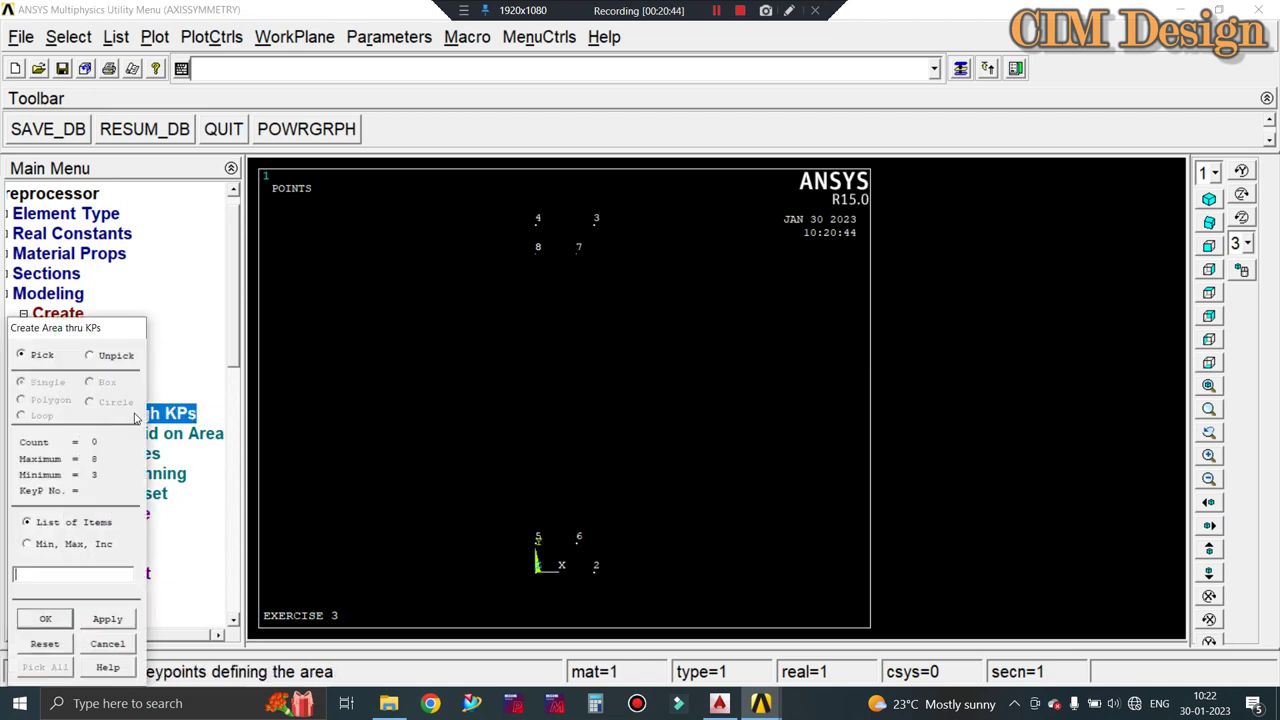
{"action": "left_click", "coordinate": [529, 587]}
{"action": "left_click", "coordinate": [595, 568]}
{"action": "left_click", "coordinate": [597, 222]}
{"action": "left_click", "coordinate": [537, 222]}
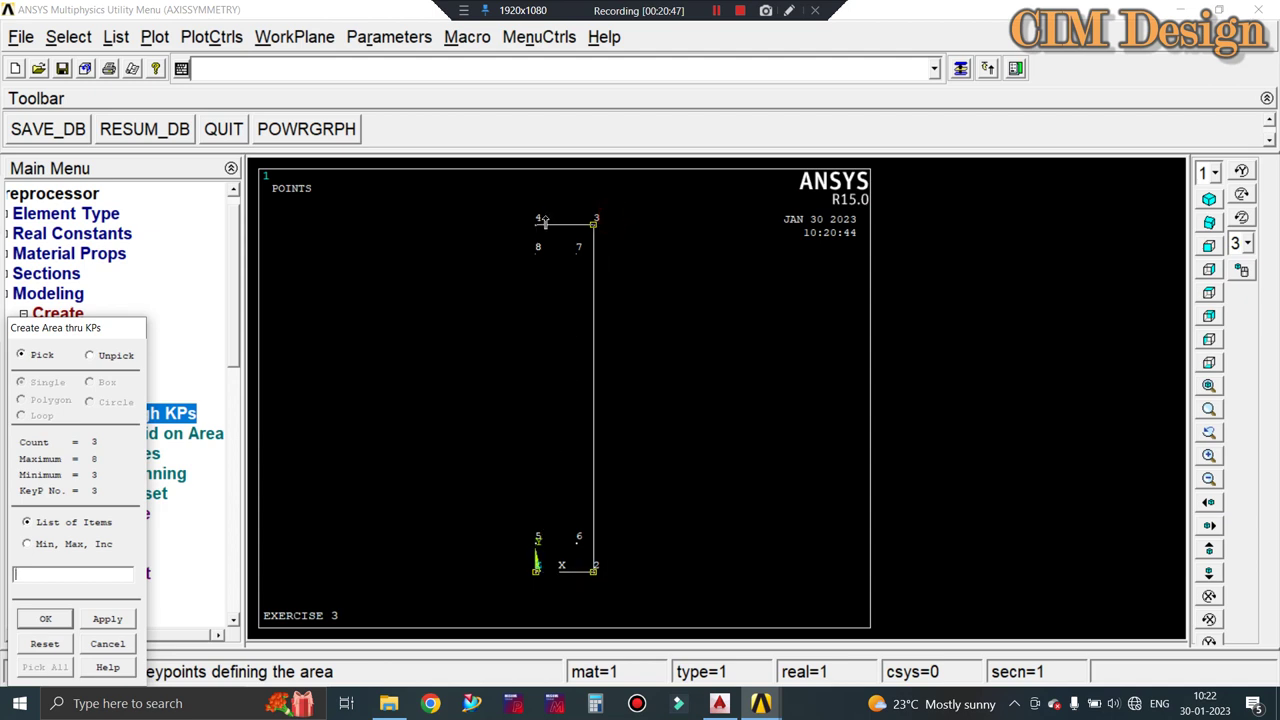
{"action": "left_click", "coordinate": [537, 252]}
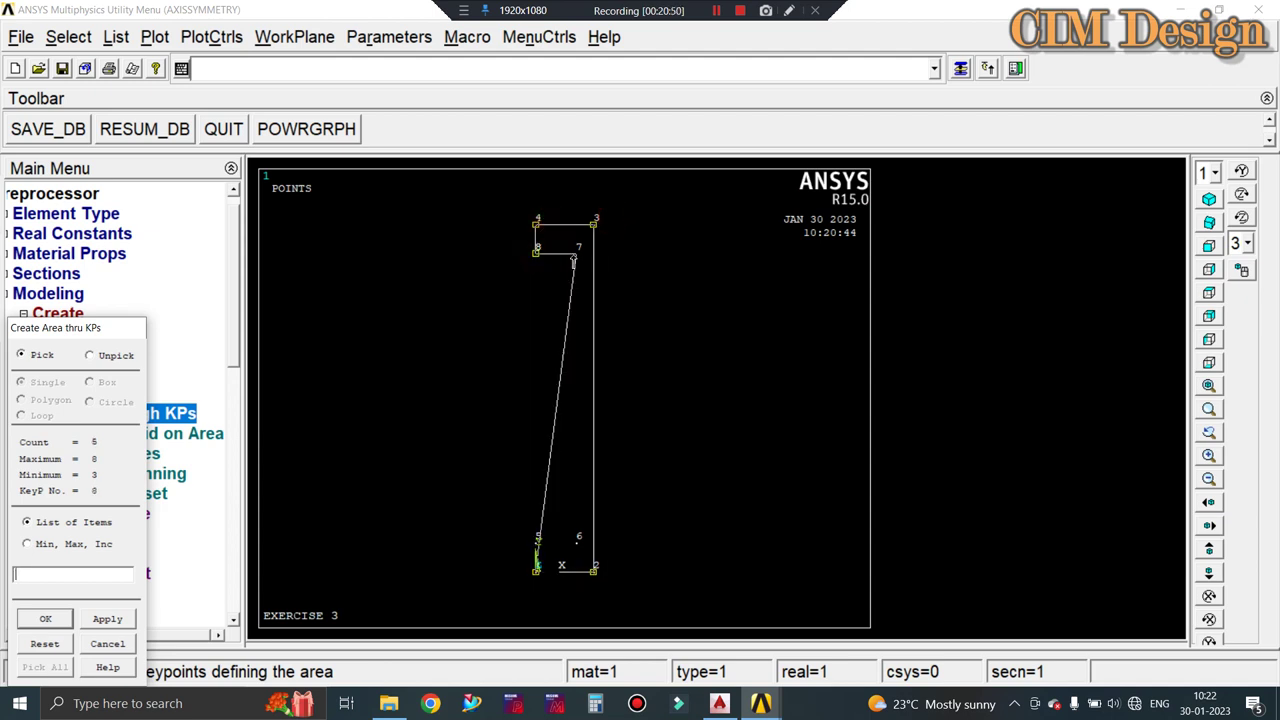
{"action": "left_click", "coordinate": [577, 252]}
{"action": "left_click", "coordinate": [575, 541]}
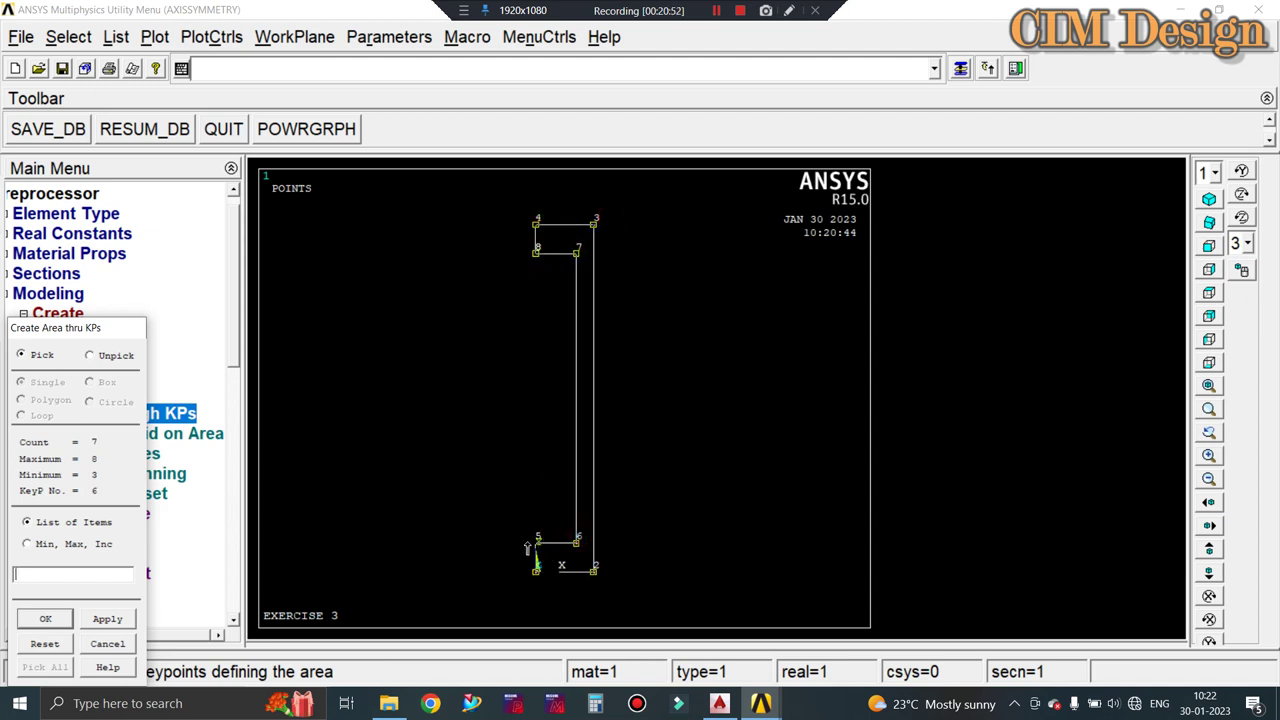
{"action": "left_click", "coordinate": [537, 543]}
{"action": "left_click", "coordinate": [45, 619]}
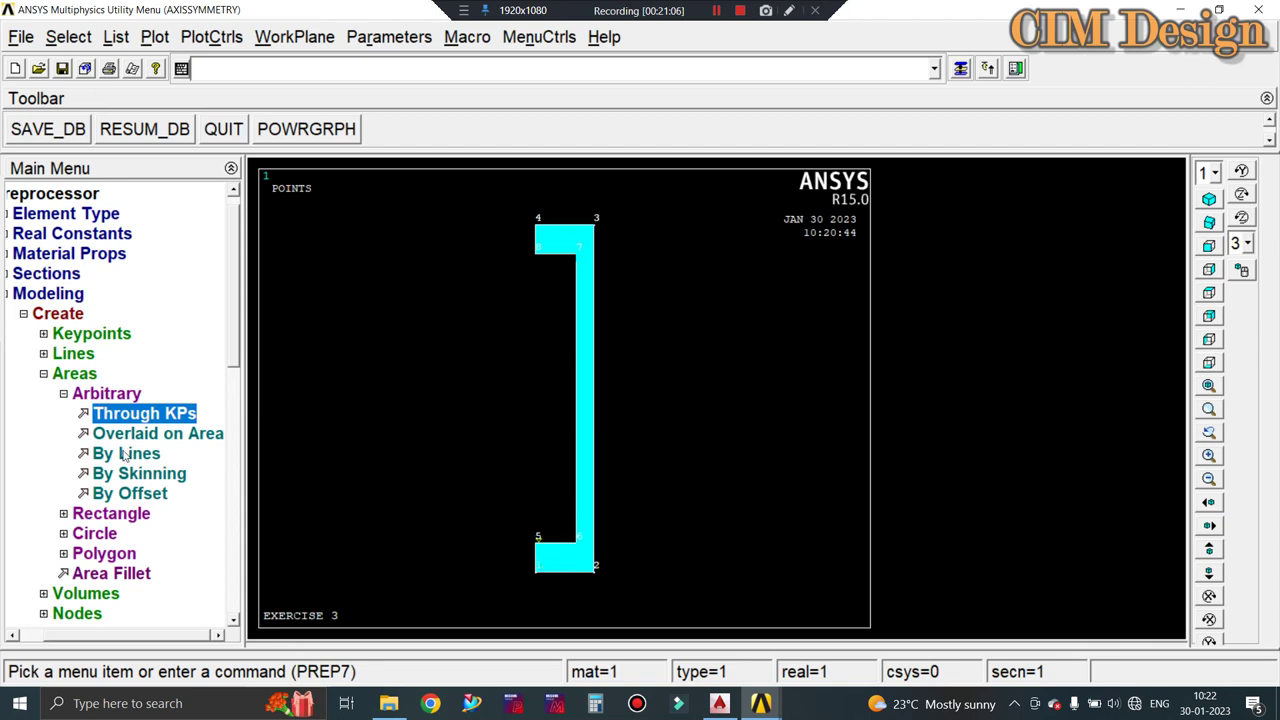
{"action": "left_click", "coordinate": [43, 375]}
{"action": "left_click", "coordinate": [98, 535]}
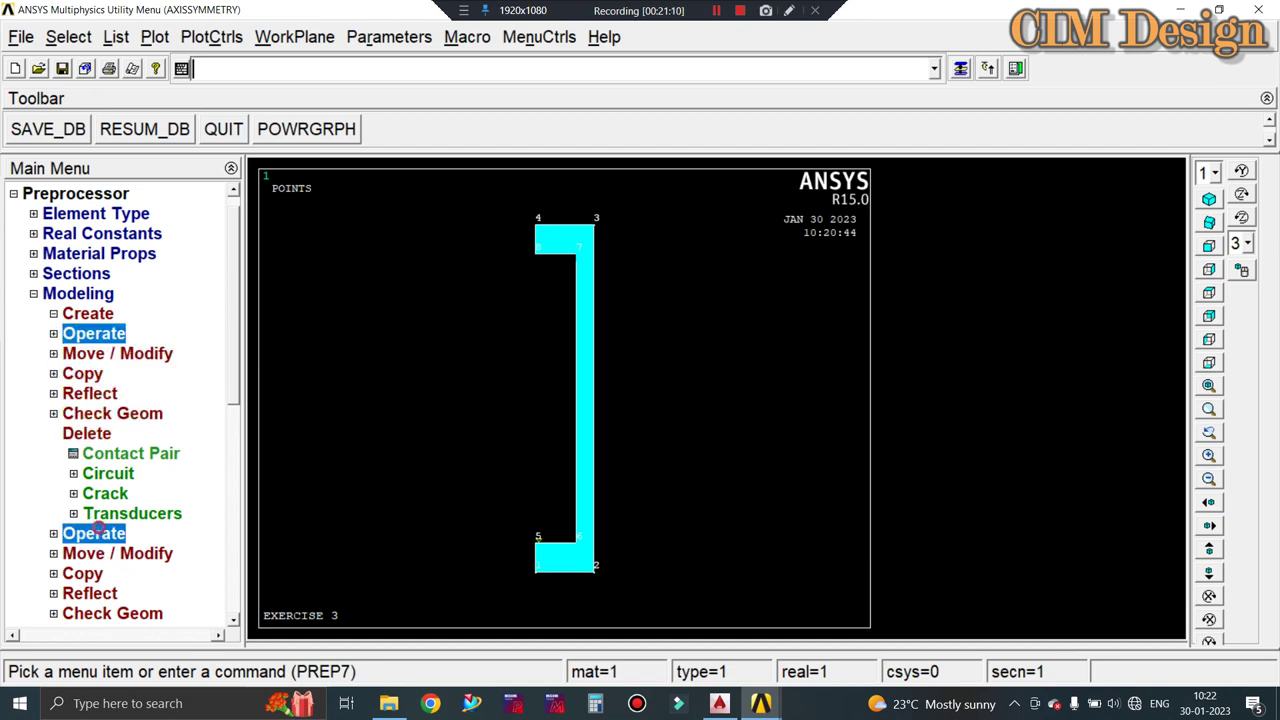
{"action": "left_click", "coordinate": [112, 396]}
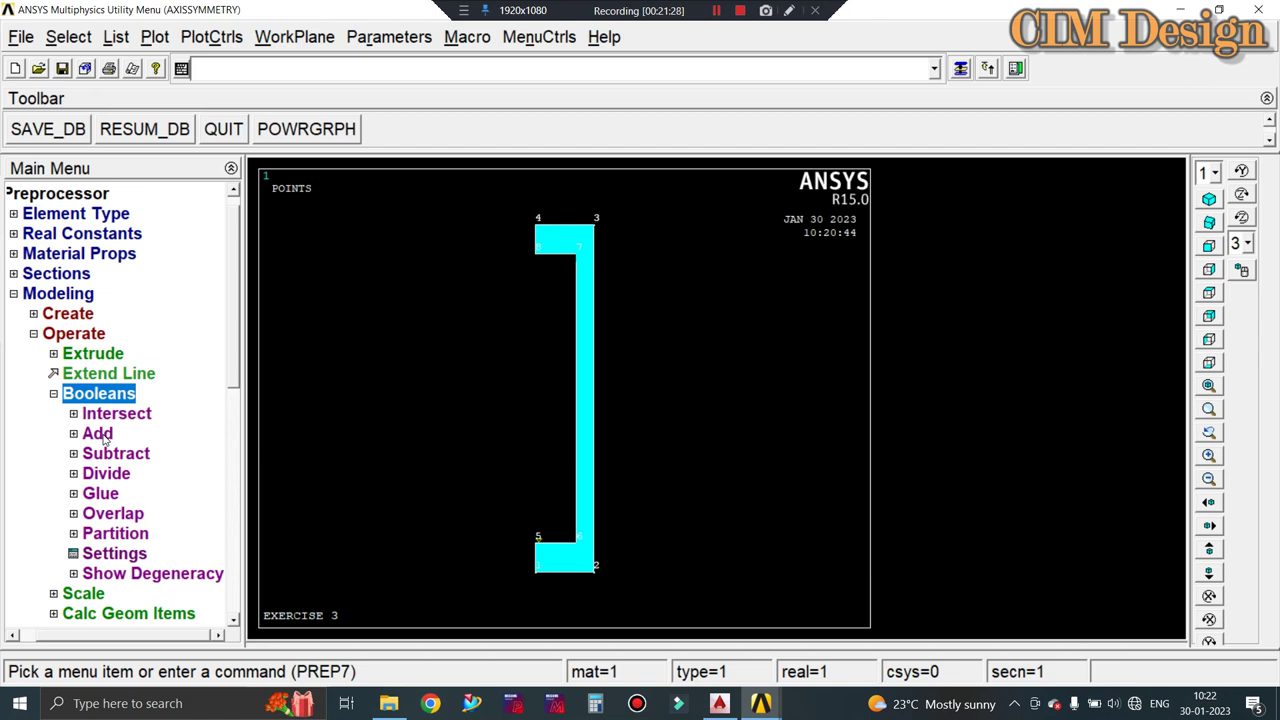
{"action": "left_click", "coordinate": [102, 436]}
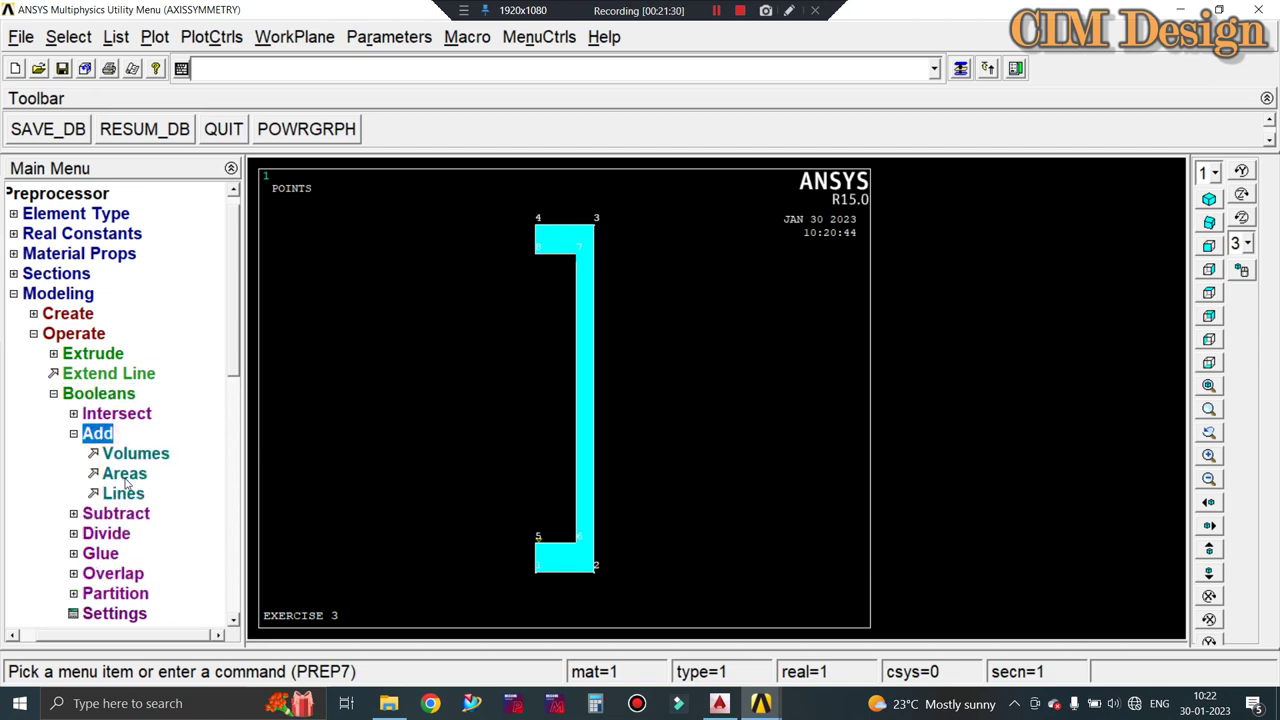
{"action": "left_click", "coordinate": [124, 476]}
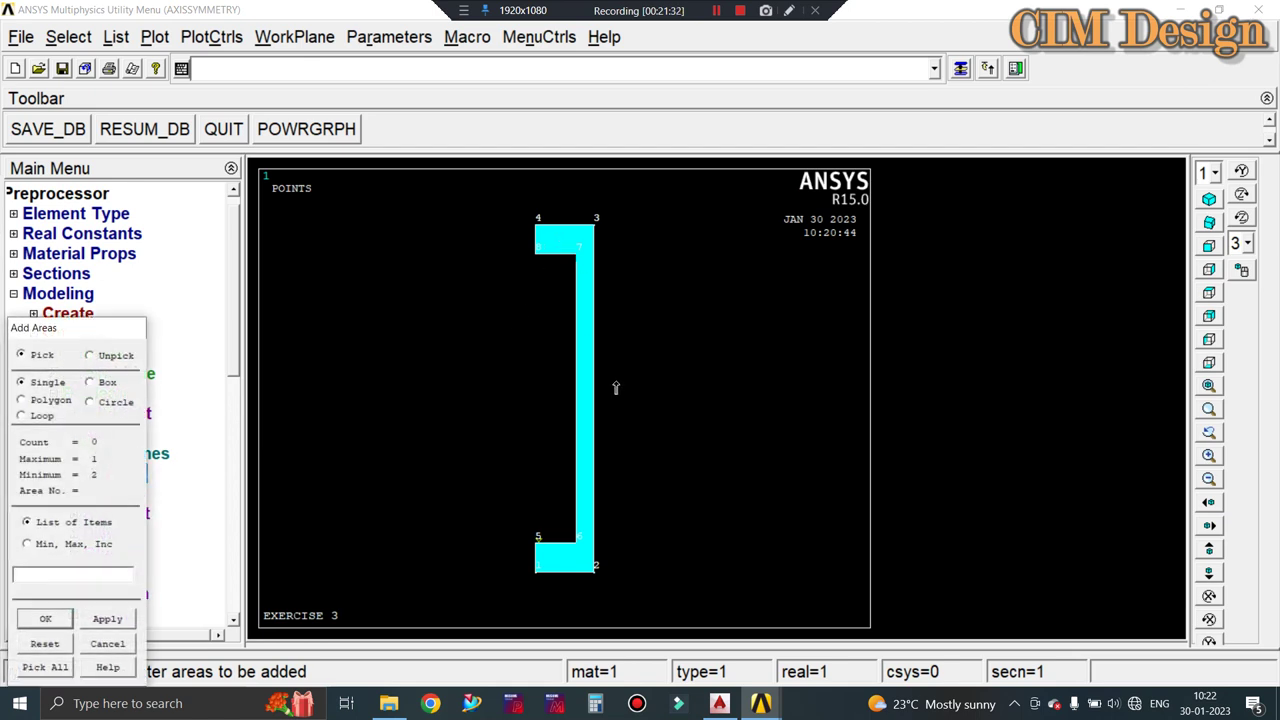
{"action": "left_click", "coordinate": [40, 622]}
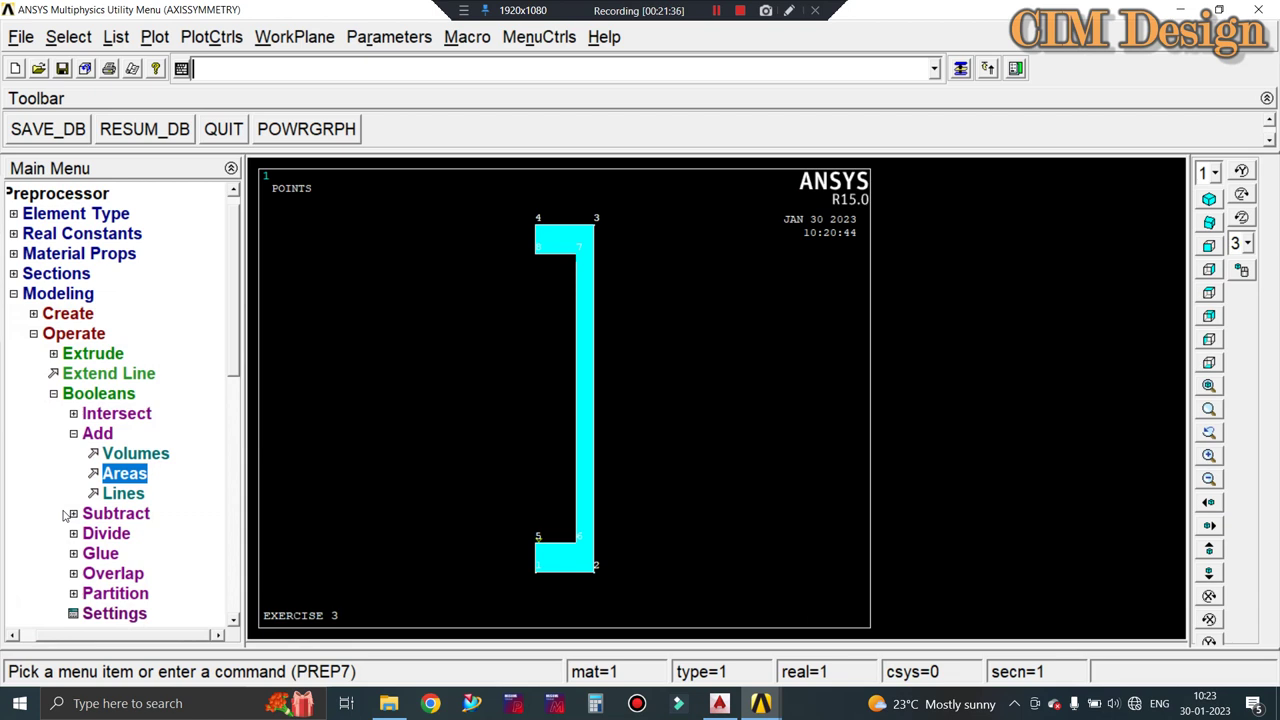
{"action": "left_click", "coordinate": [33, 338]}
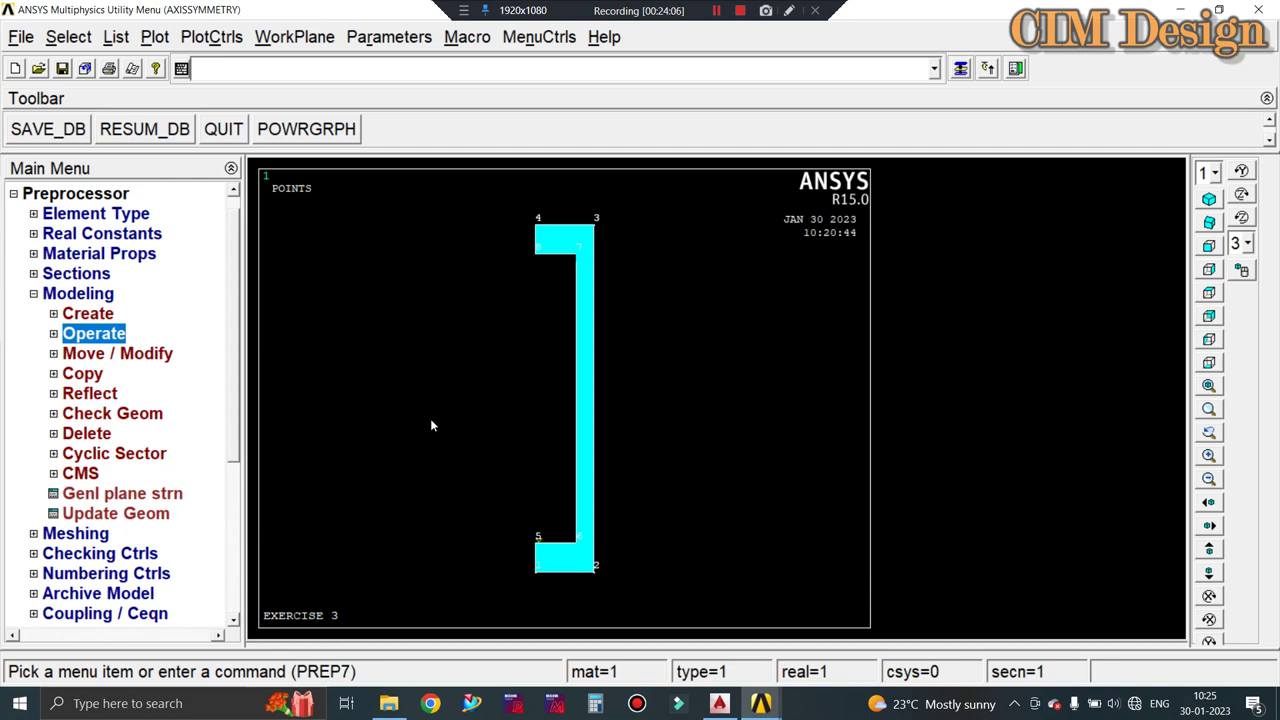
In the MeshTool, enable Smart Size at finest level 1 and start meshing areas.
{"action": "left_click", "coordinate": [33, 294]}
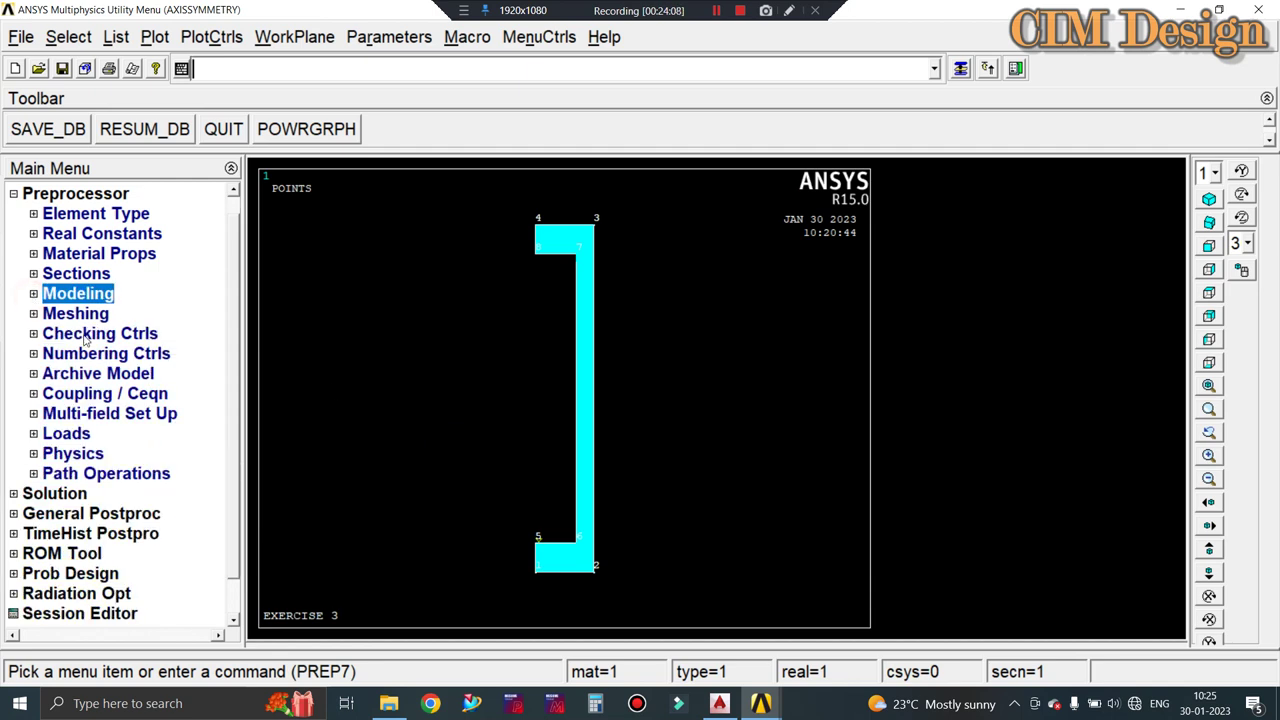
{"action": "left_click", "coordinate": [72, 318]}
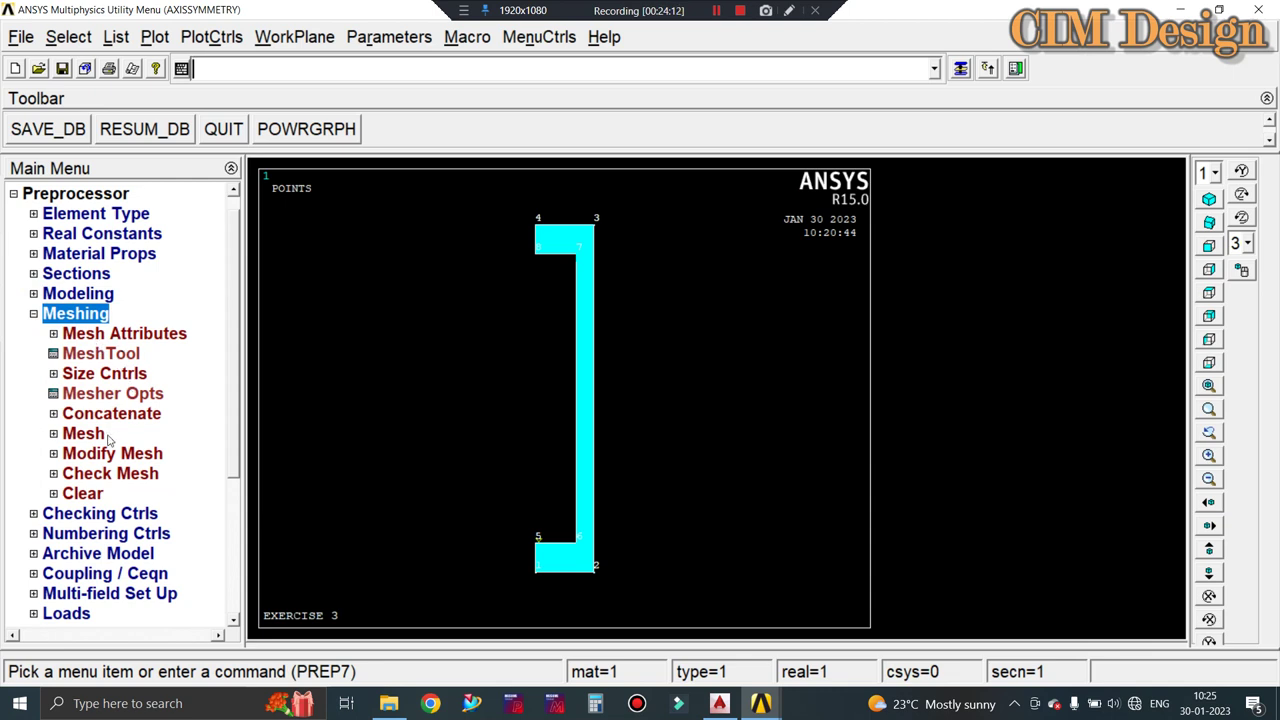
{"action": "left_click", "coordinate": [82, 360]}
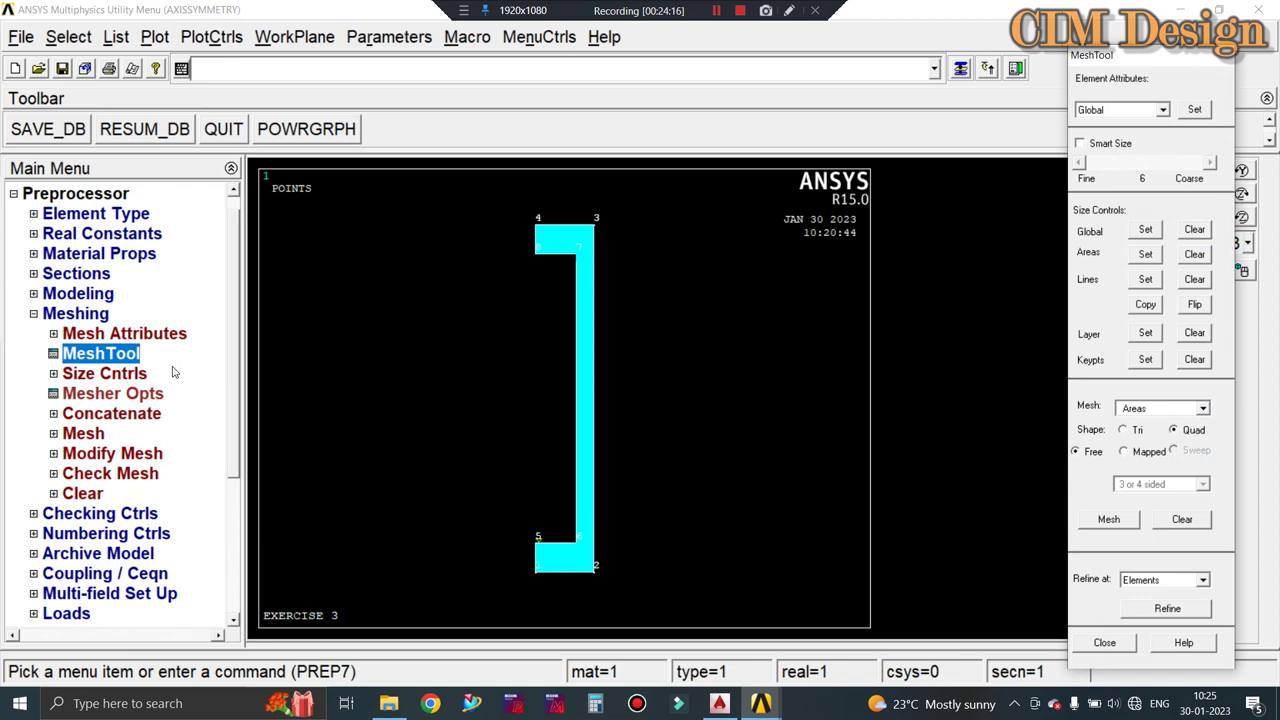
{"action": "left_click", "coordinate": [1079, 144]}
{"action": "left_click", "coordinate": [1080, 164]}
{"action": "left_click", "coordinate": [1080, 164]}
{"action": "left_click", "coordinate": [1080, 164]}
{"action": "left_click", "coordinate": [1080, 164]}
{"action": "left_click", "coordinate": [1080, 164]}
{"action": "left_click", "coordinate": [1105, 521]}
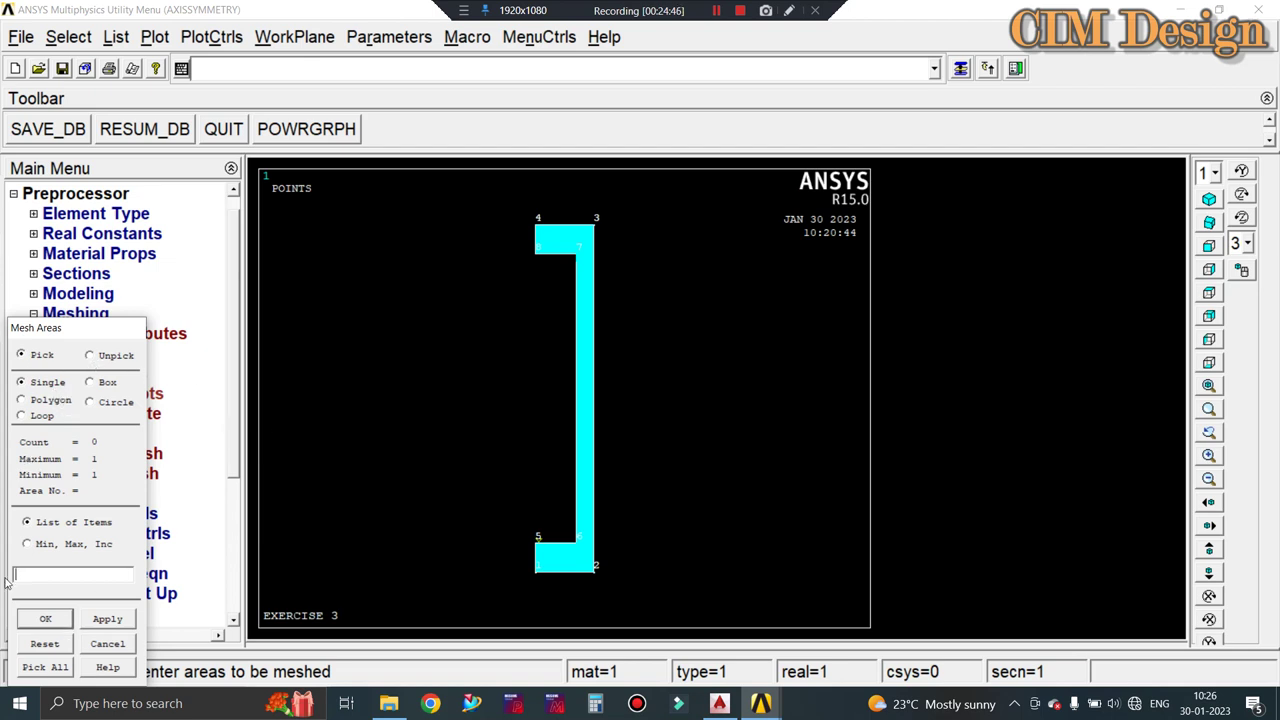
Pick the C-section area, mesh it with fine elements and close the picker.
{"action": "left_click", "coordinate": [556, 242]}
{"action": "left_click", "coordinate": [56, 625]}
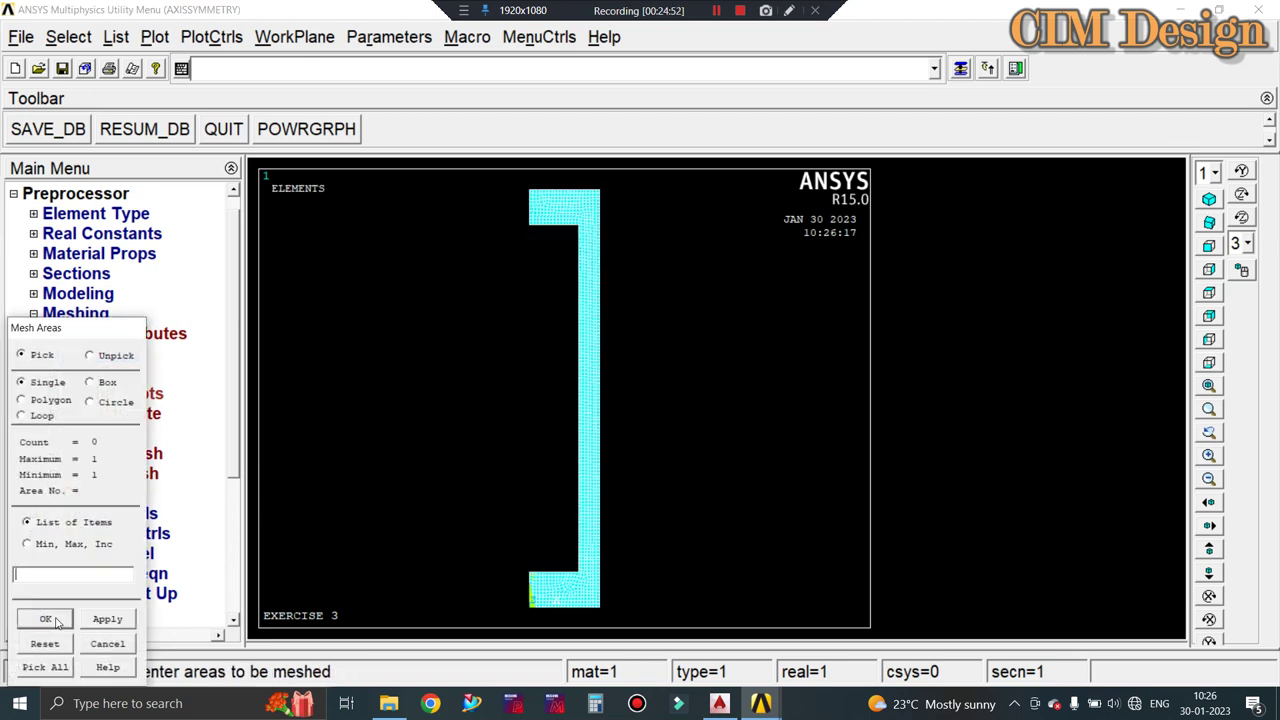
{"action": "left_click", "coordinate": [54, 619]}
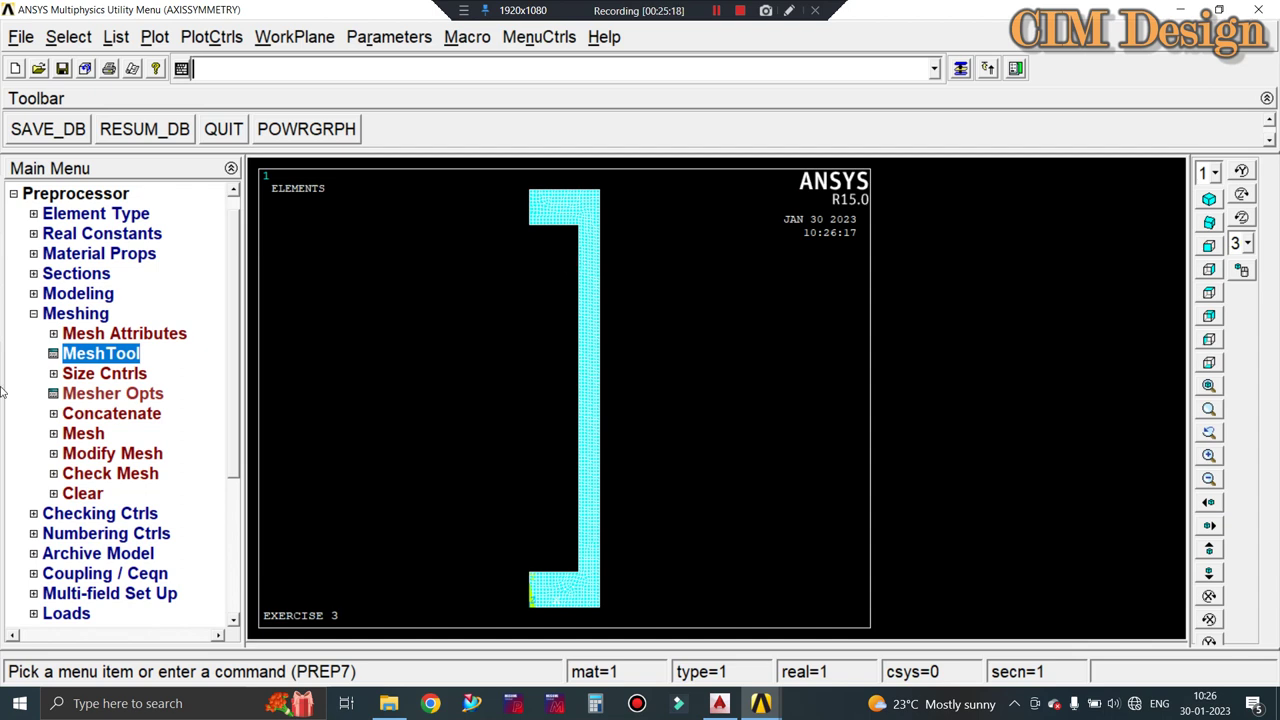
{"action": "left_click", "coordinate": [97, 356]}
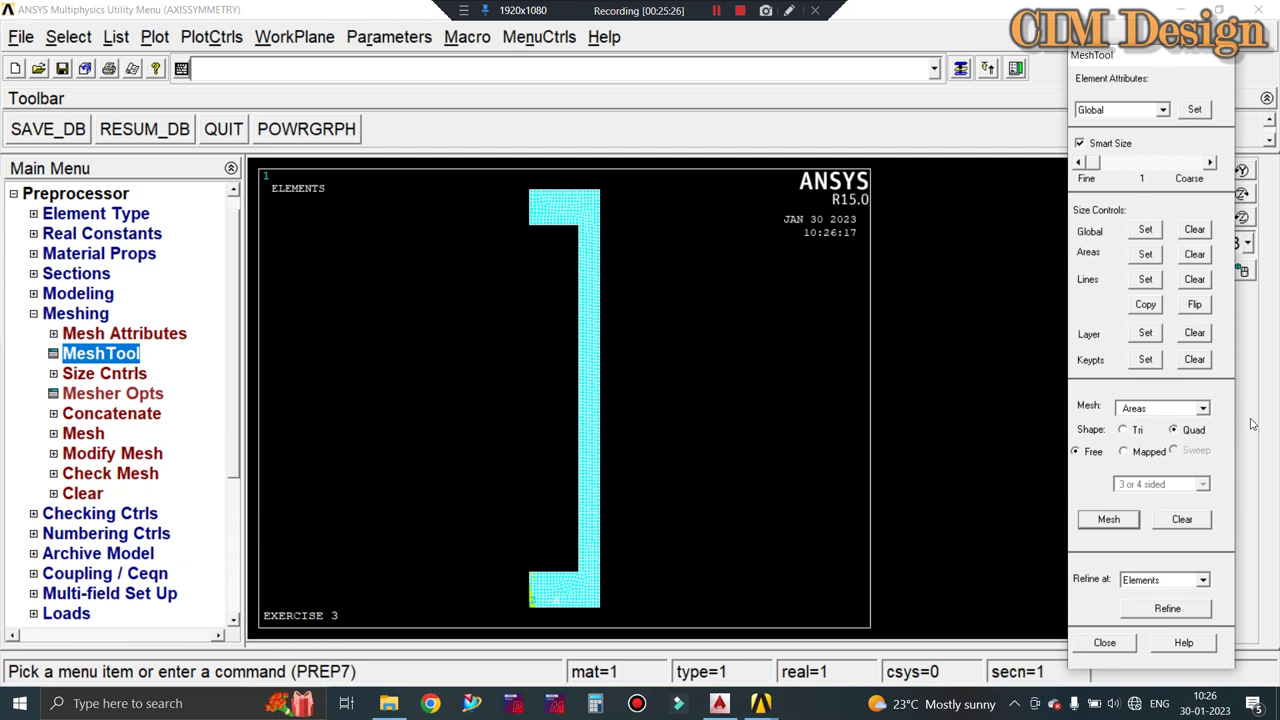
{"action": "left_click", "coordinate": [1205, 409]}
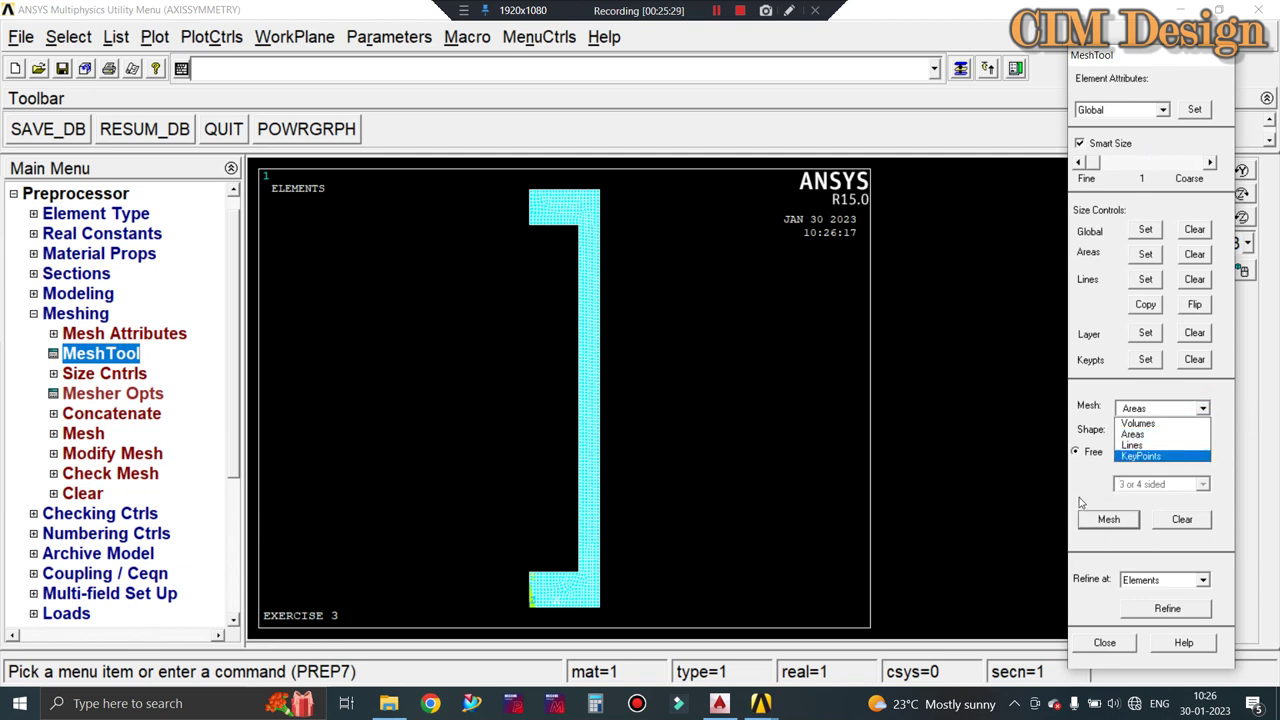
{"action": "left_click", "coordinate": [1124, 645]}
{"action": "left_click", "coordinate": [1124, 645]}
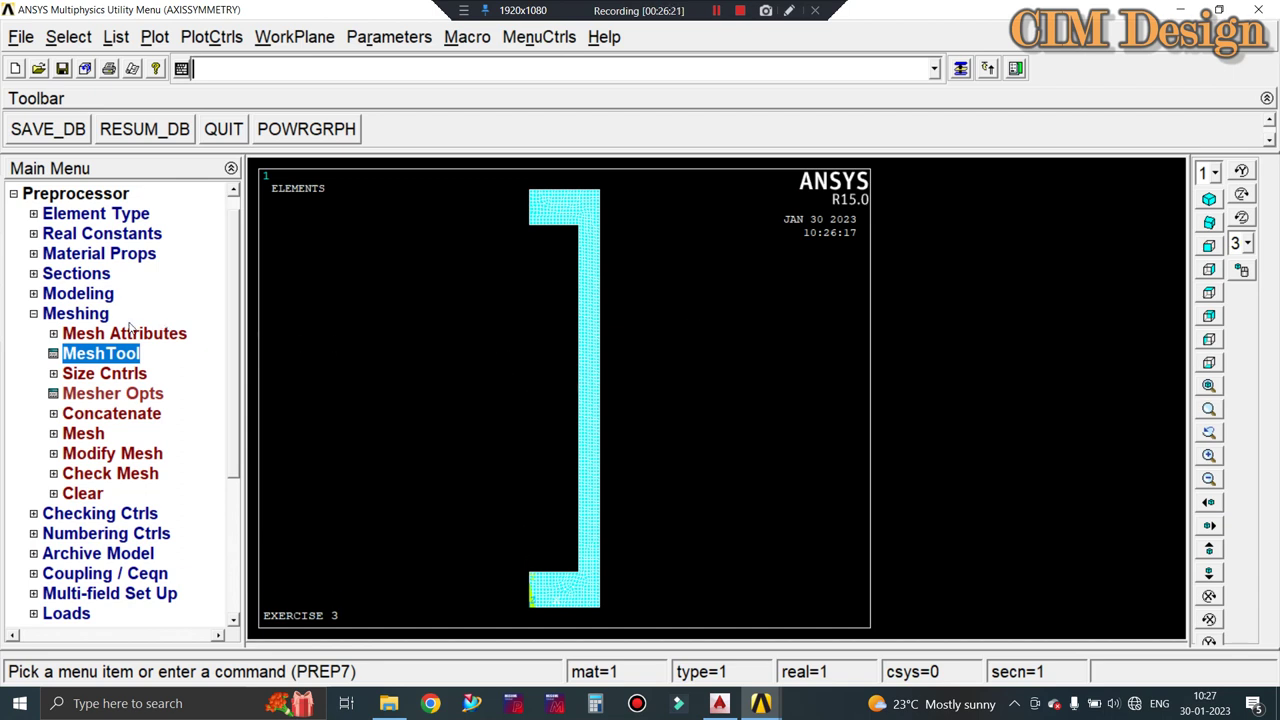
Collapse the Meshing branch of the Preprocessor menu.
{"action": "left_click", "coordinate": [33, 314]}
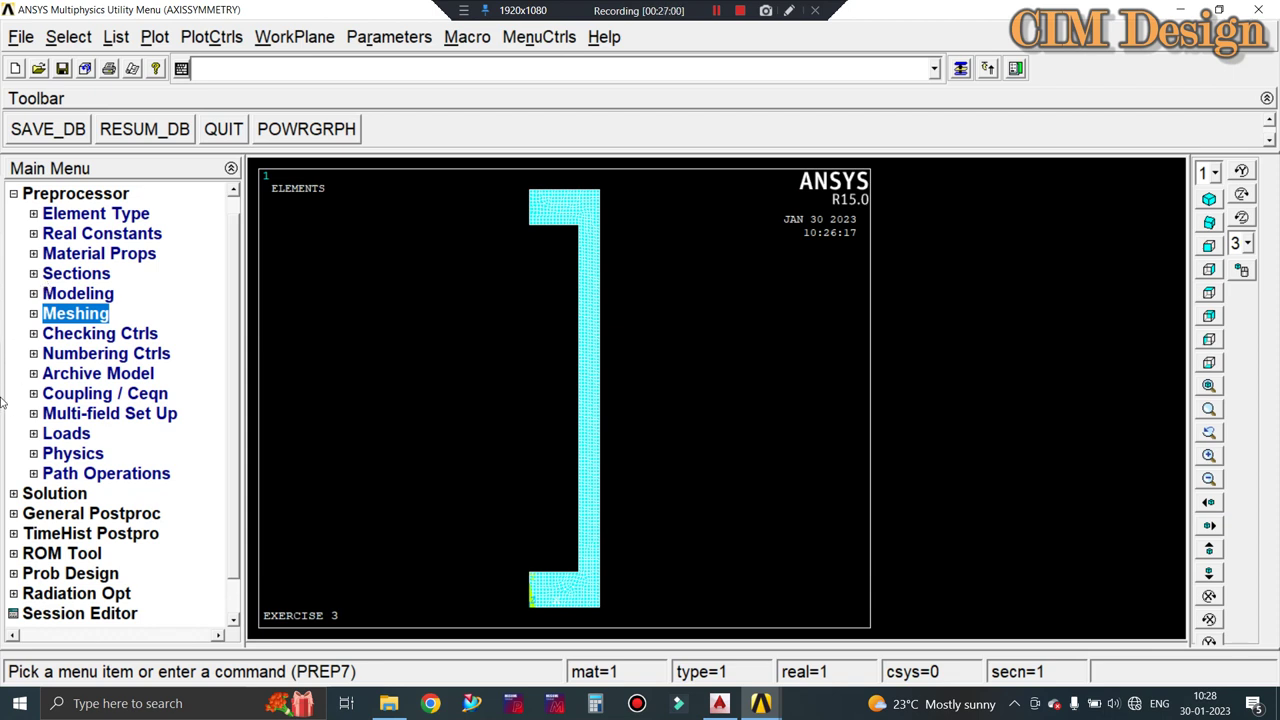
Leave the new analysis type unchanged as static.
{"action": "left_click", "coordinate": [72, 432]}
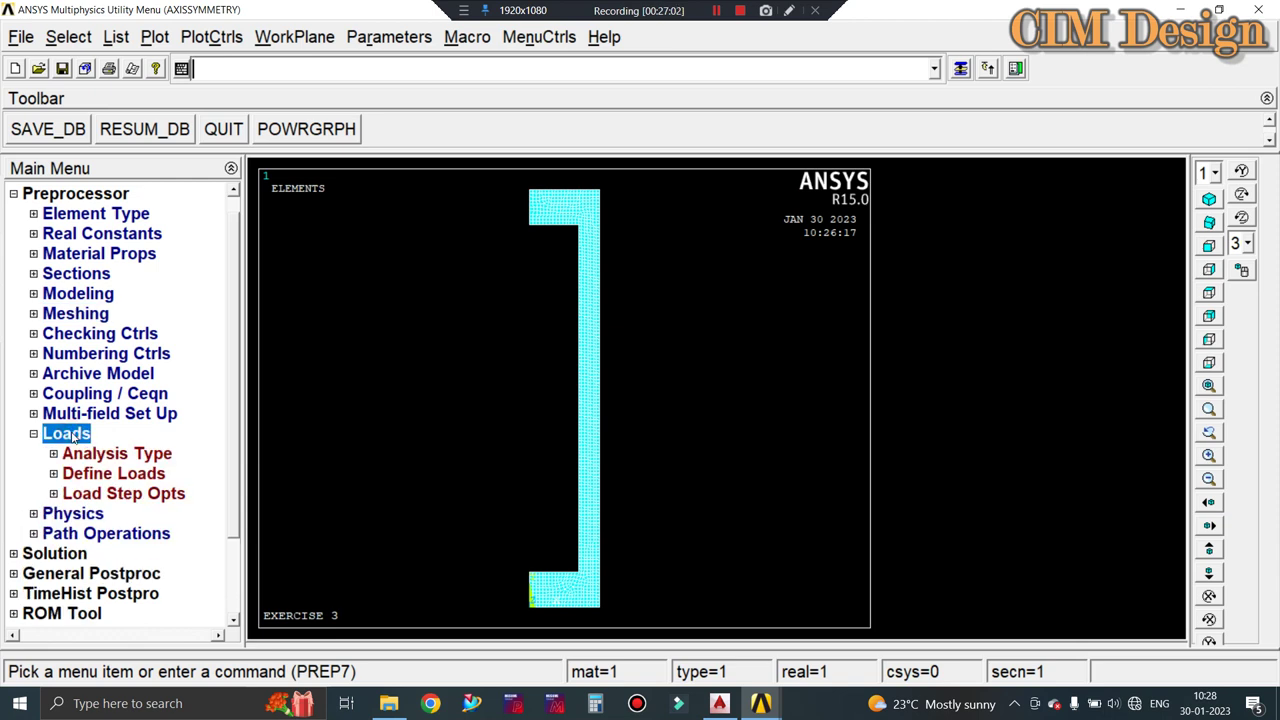
{"action": "left_click", "coordinate": [112, 455]}
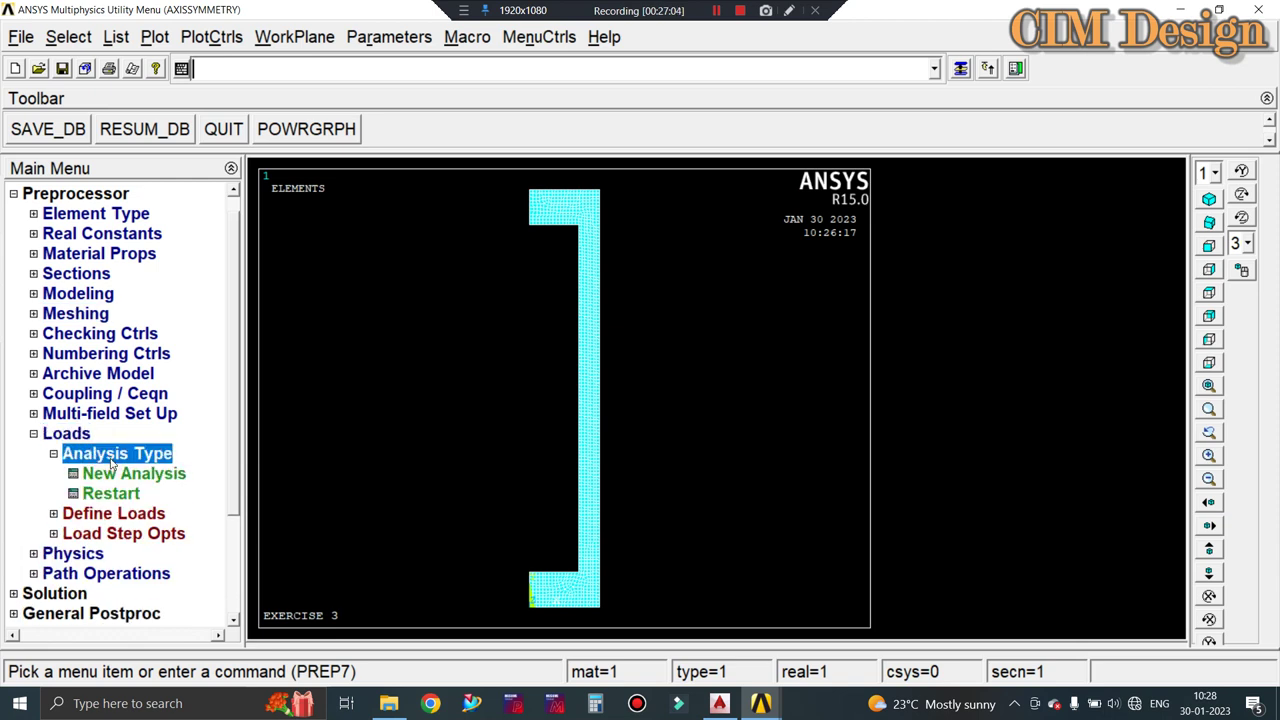
{"action": "left_click", "coordinate": [118, 474]}
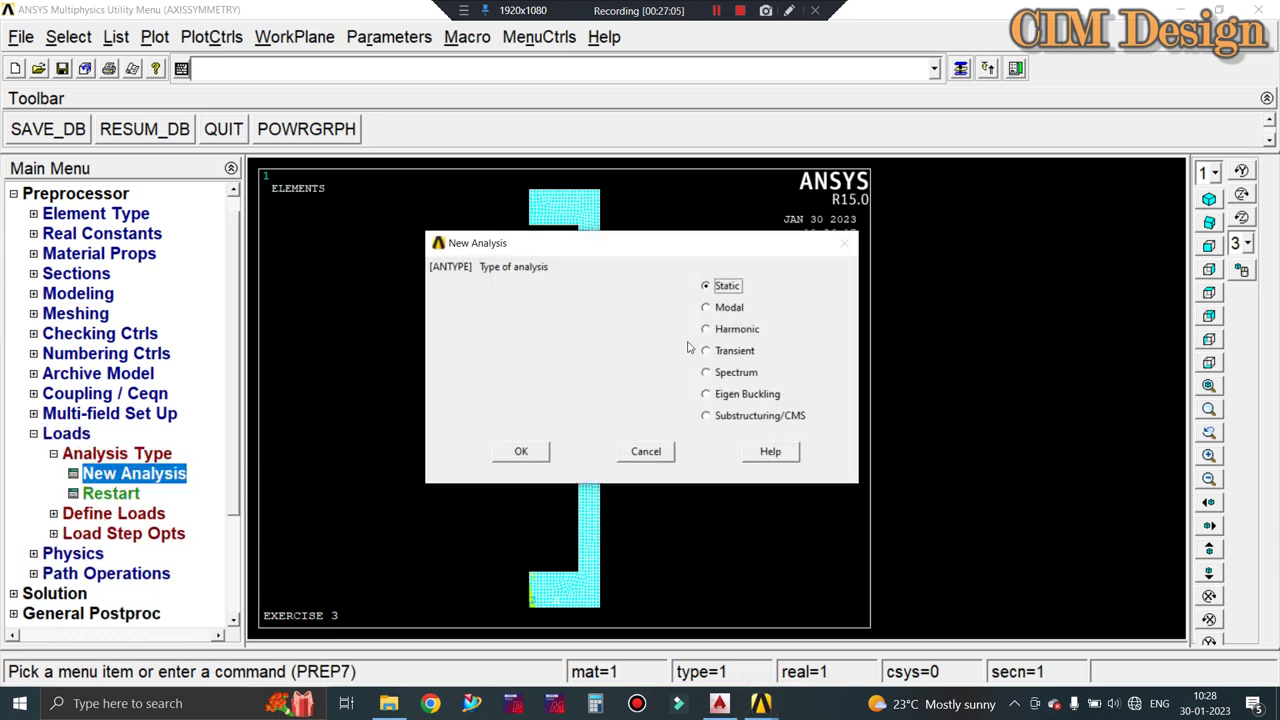
{"action": "left_click", "coordinate": [645, 455]}
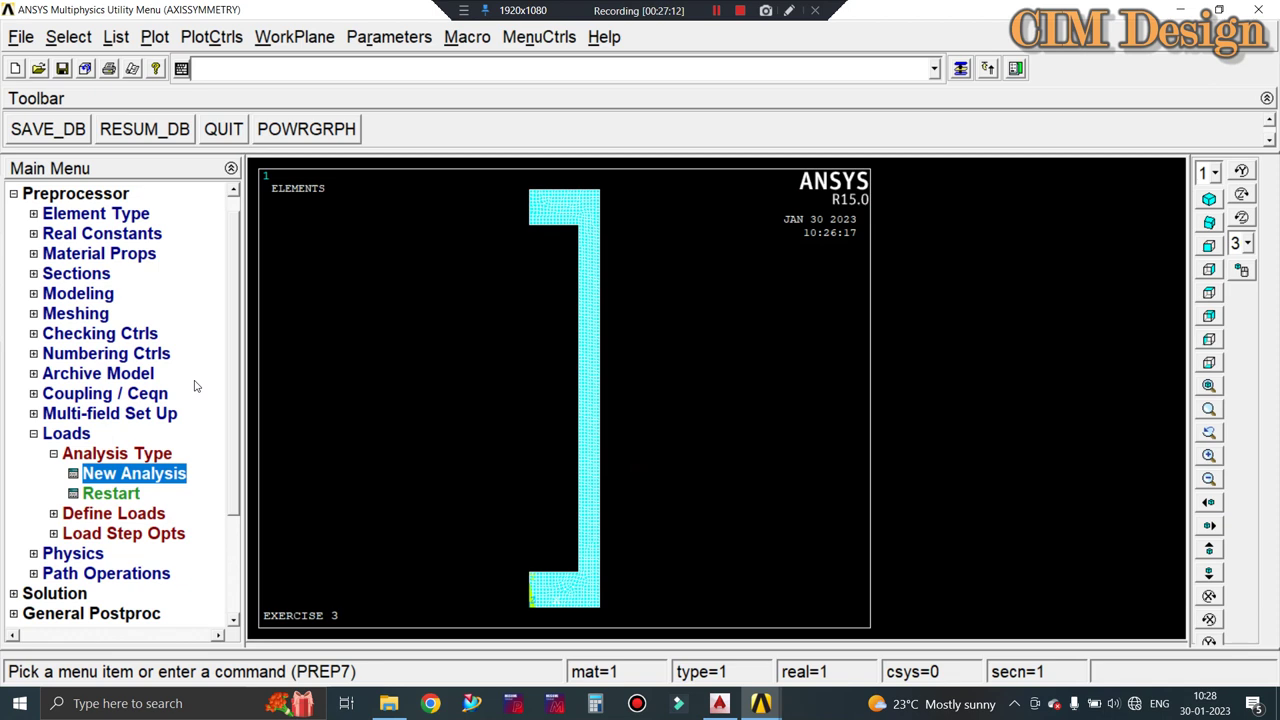
Navigate to Apply > Structural > Displacement > Symmetry B.C. in the loads menu.
{"action": "left_click", "coordinate": [113, 515]}
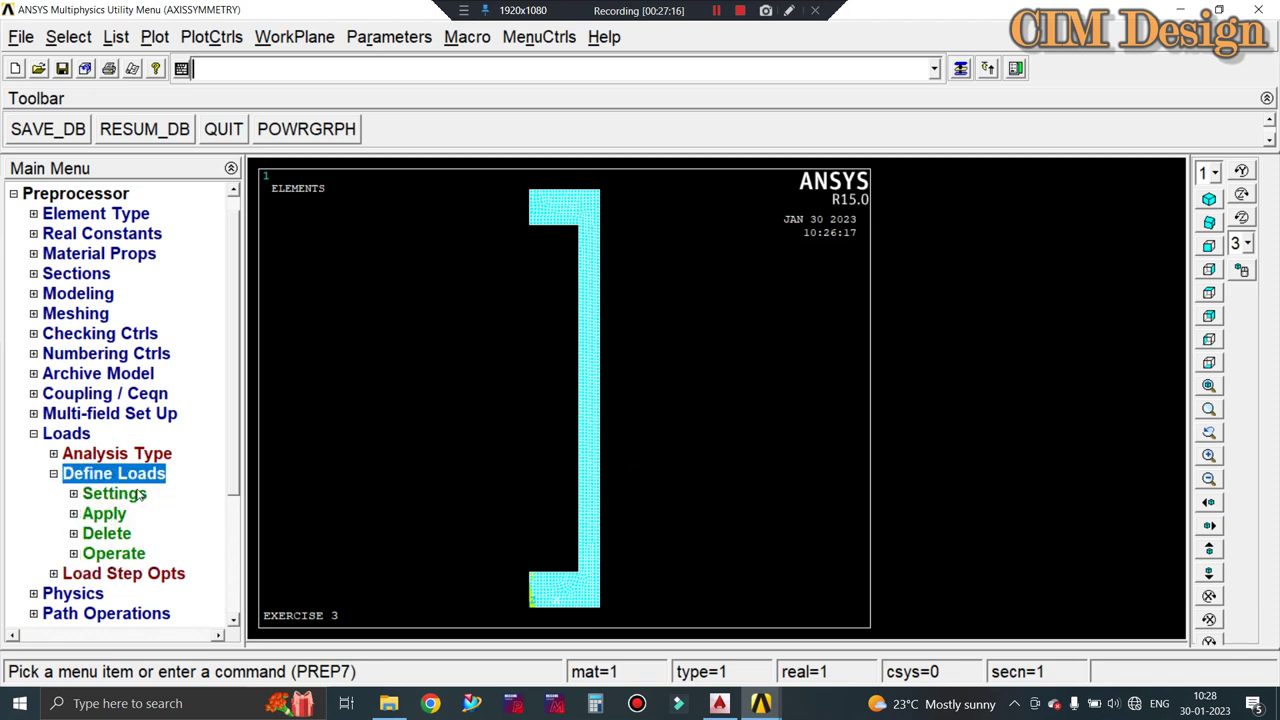
{"action": "left_click", "coordinate": [138, 495]}
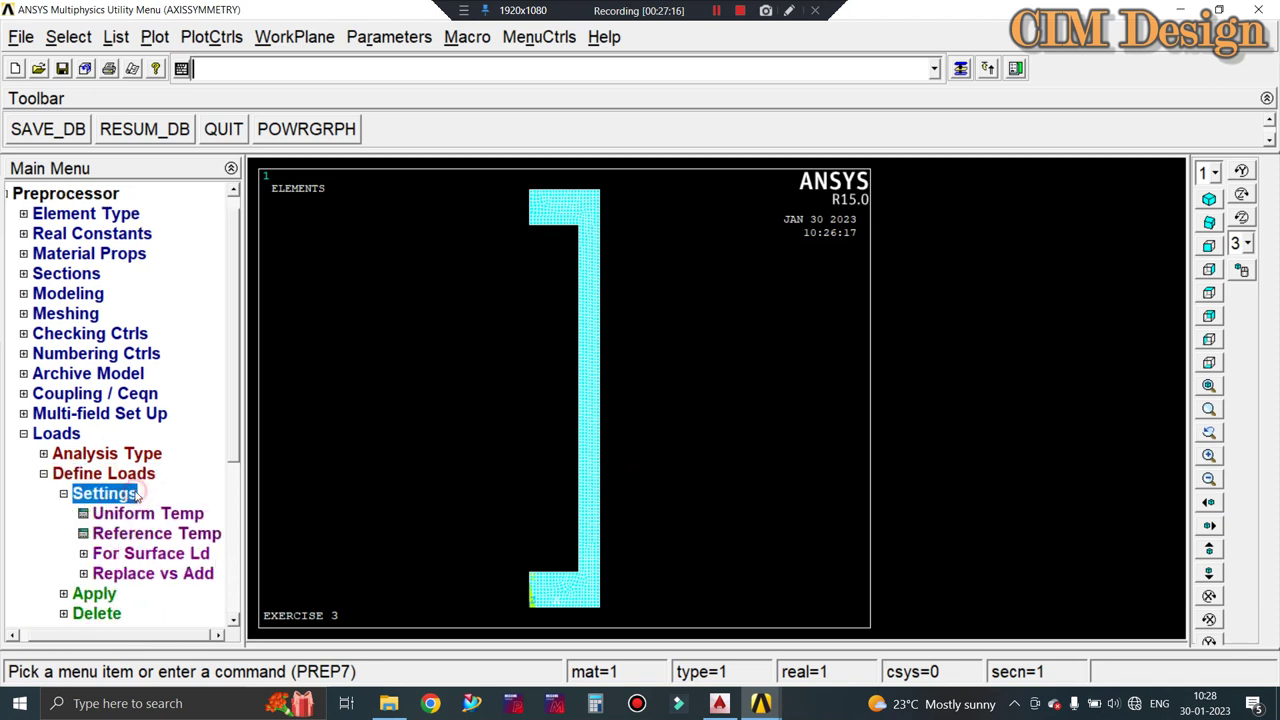
{"action": "left_click", "coordinate": [62, 494]}
{"action": "left_click", "coordinate": [104, 515]}
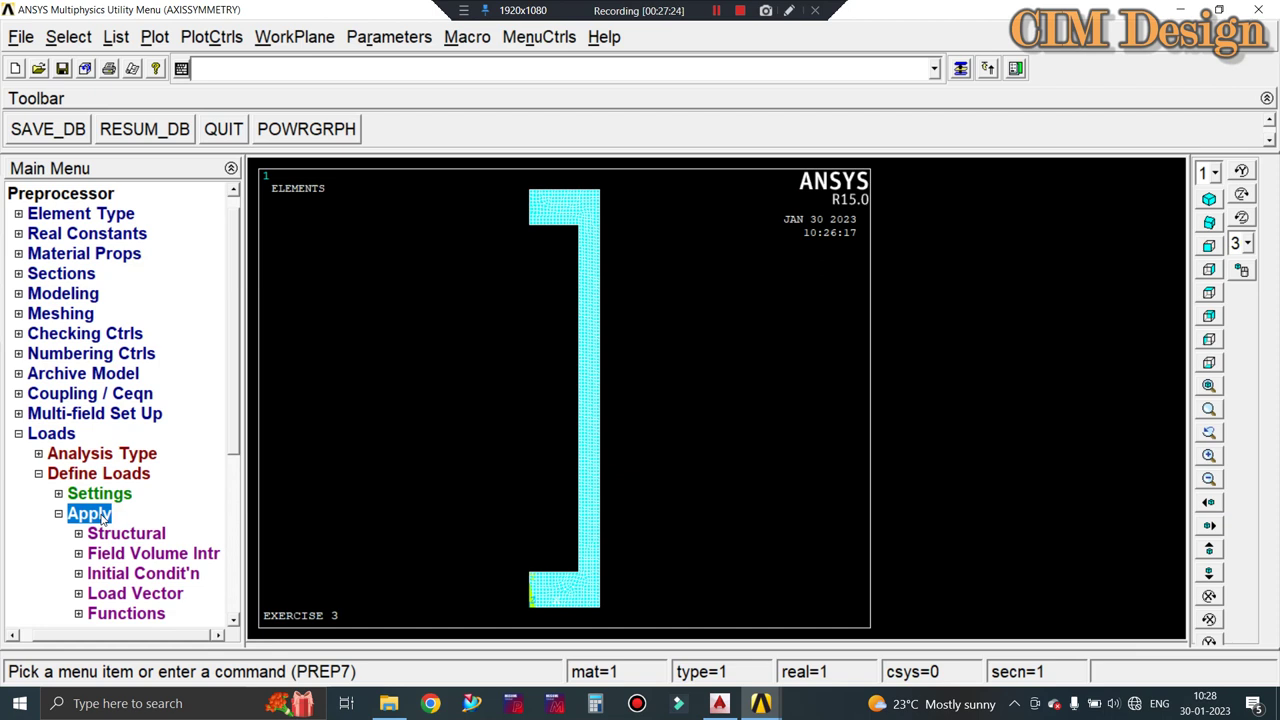
{"action": "left_click", "coordinate": [133, 535]}
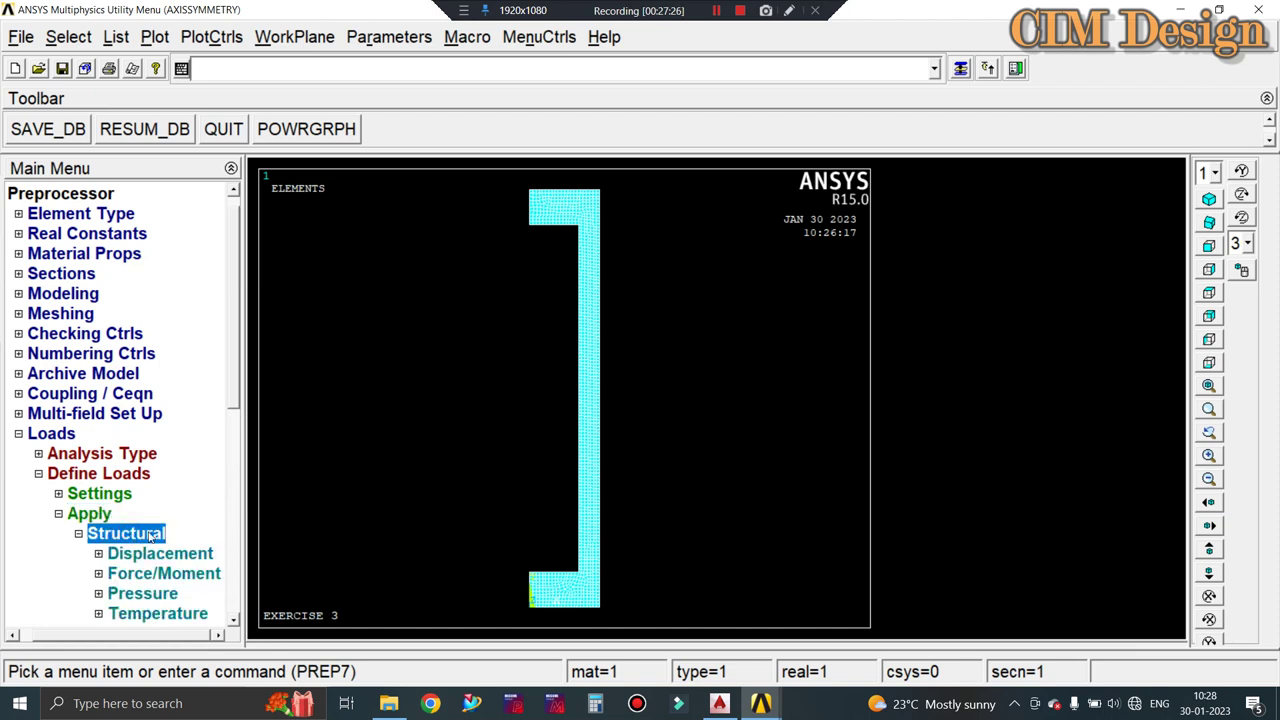
{"action": "left_click", "coordinate": [234, 393]}
{"action": "left_click_drag", "start_coordinate": [234, 393], "coordinate": [238, 490]}
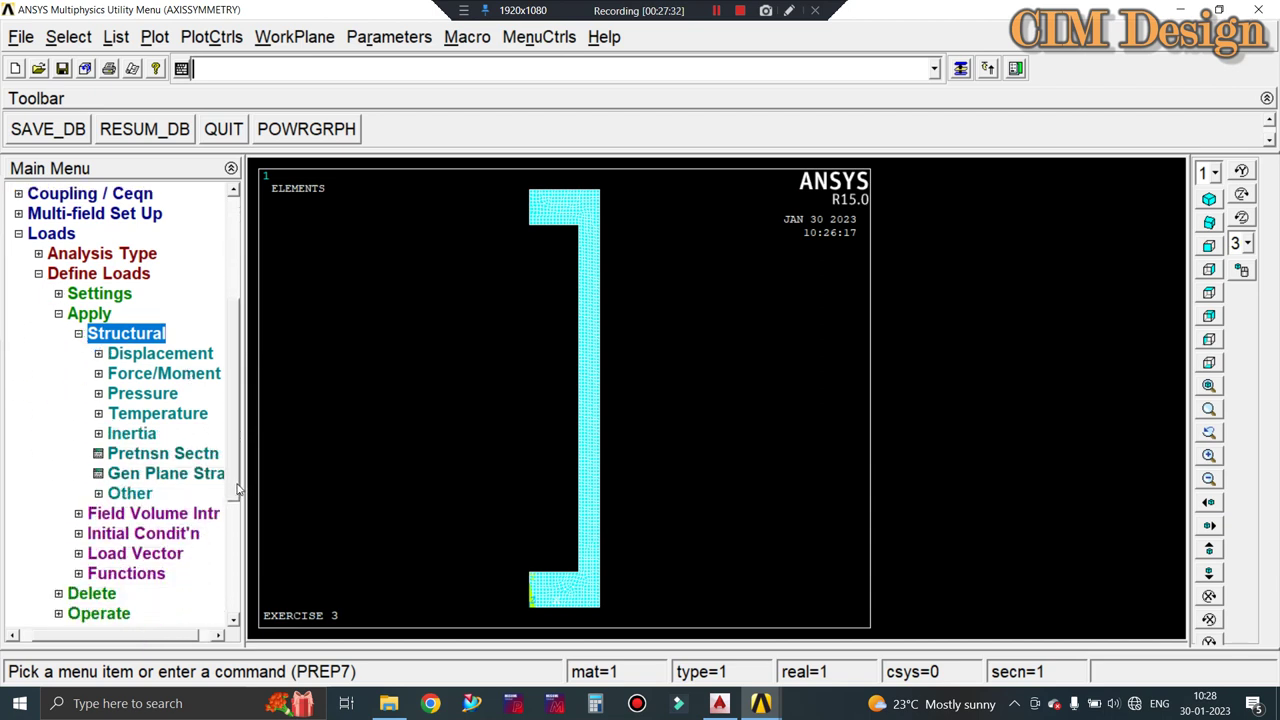
{"action": "left_click", "coordinate": [133, 353]}
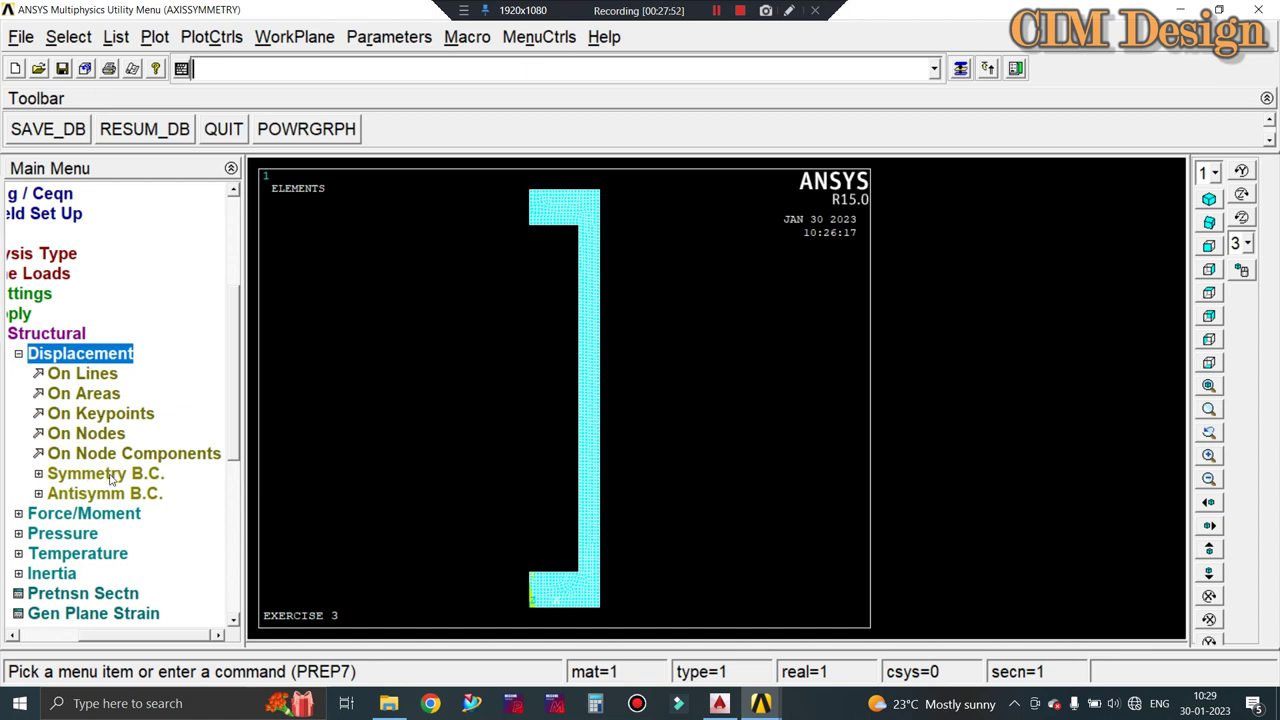
{"action": "left_click", "coordinate": [112, 476]}
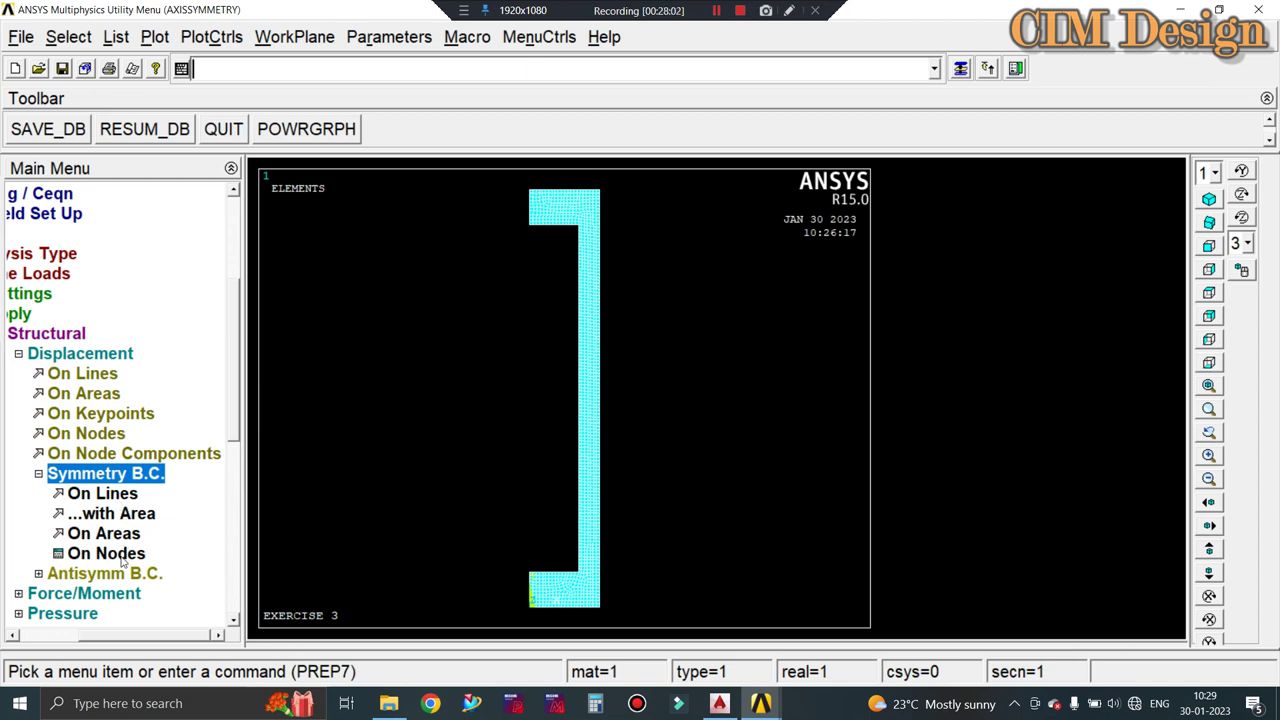
Apply a symmetry boundary condition on line 4 and close the picker.
{"action": "left_click", "coordinate": [88, 494]}
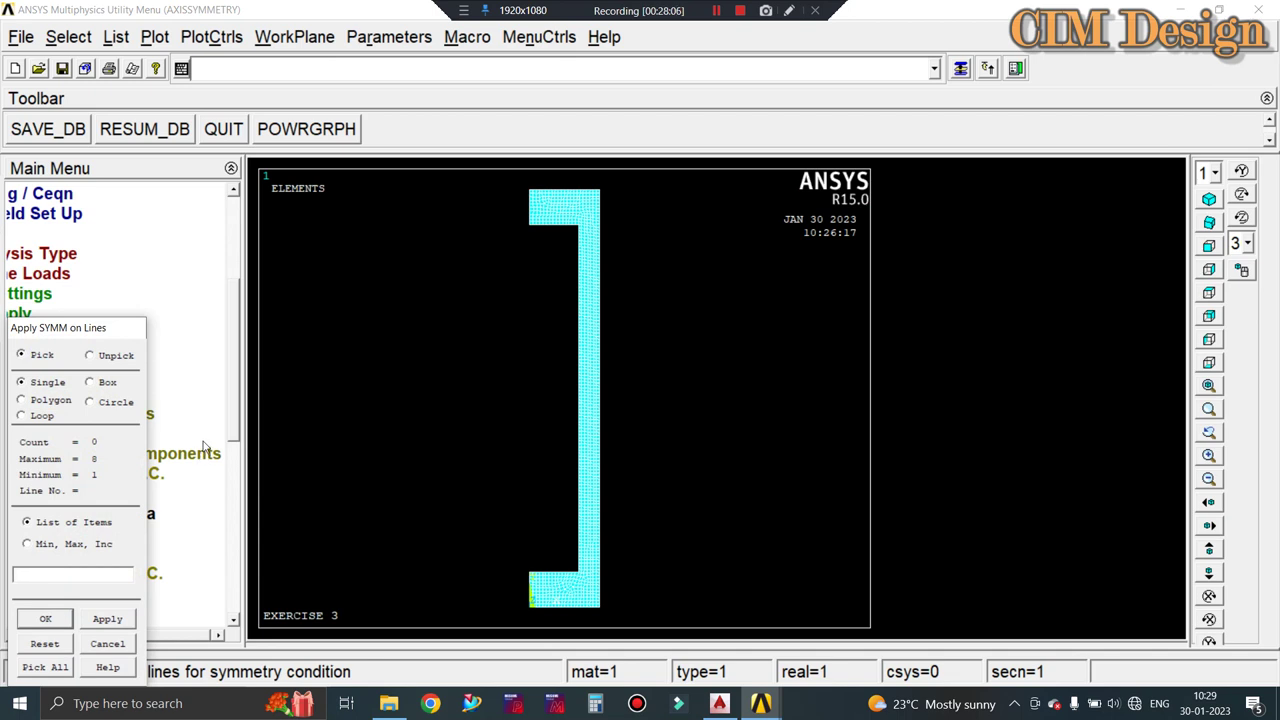
{"action": "left_click", "coordinate": [512, 212]}
{"action": "left_click", "coordinate": [114, 619]}
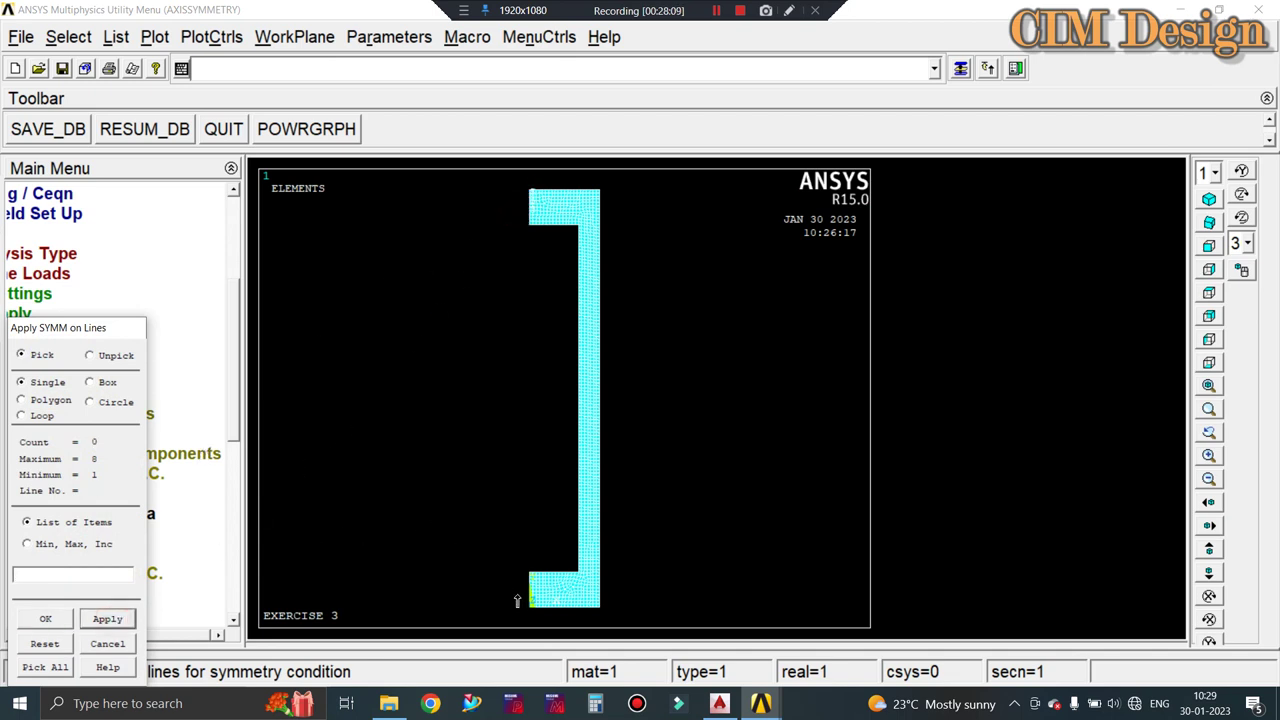
{"action": "left_click", "coordinate": [56, 624]}
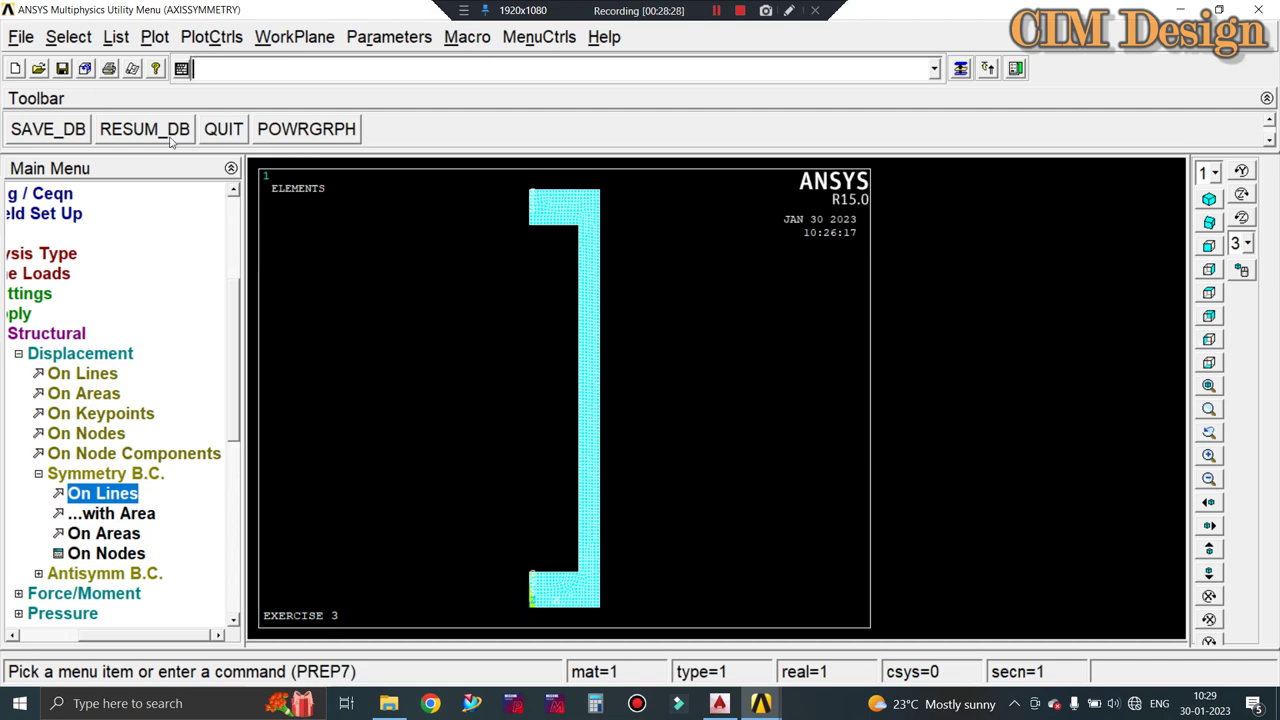
Turn on area numbers, node numbers and numeric contour values, then replot.
{"action": "left_click", "coordinate": [153, 40]}
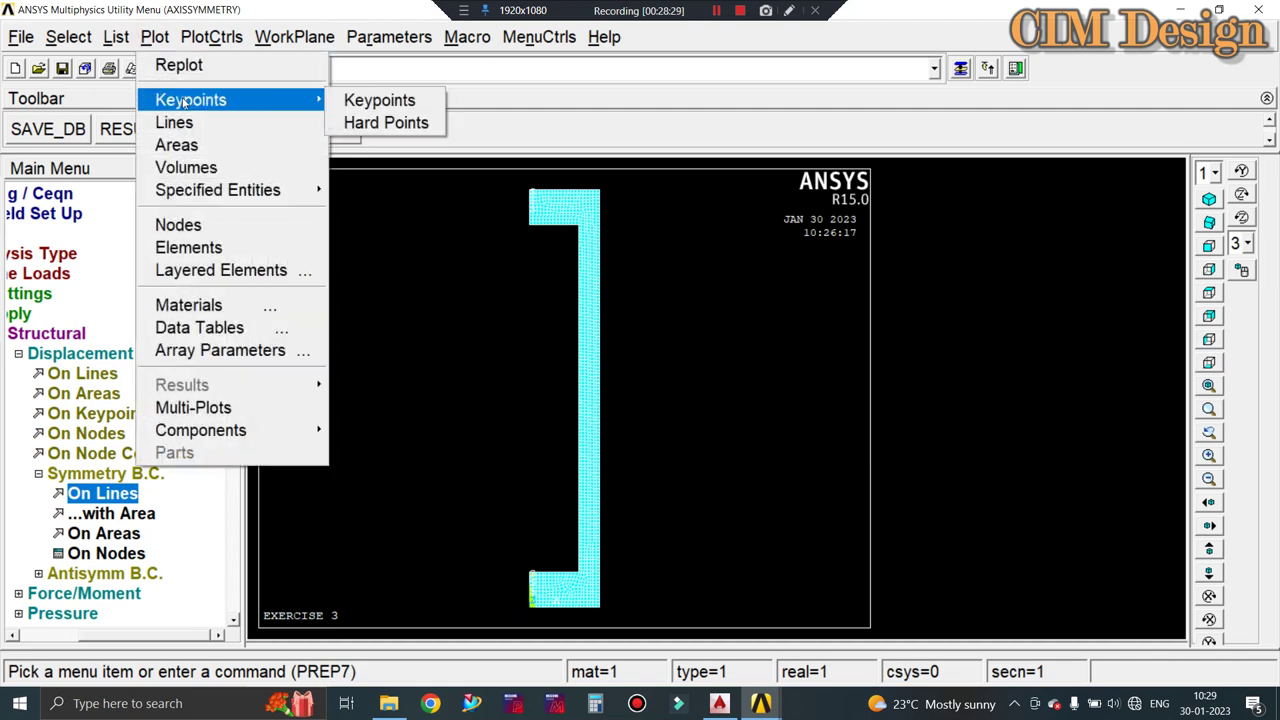
{"action": "left_click", "coordinate": [211, 37]}
{"action": "left_click", "coordinate": [240, 123]}
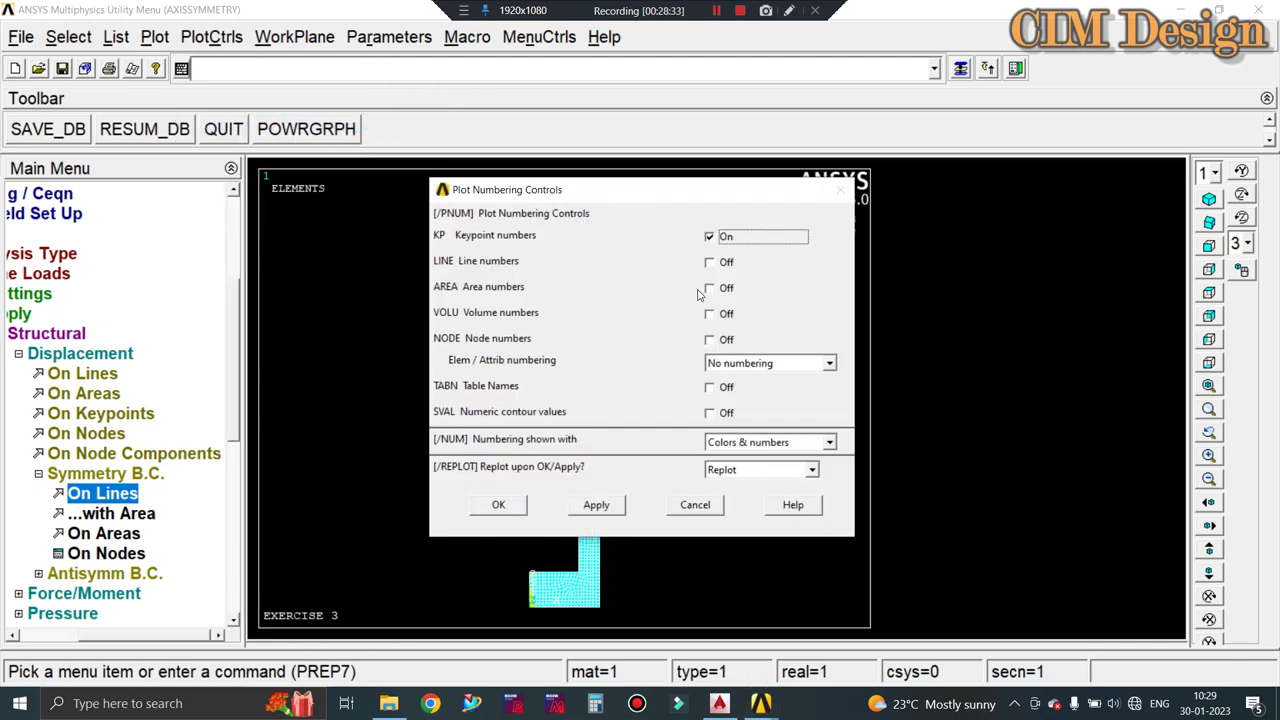
{"action": "left_click", "coordinate": [709, 288]}
{"action": "left_click", "coordinate": [709, 339]}
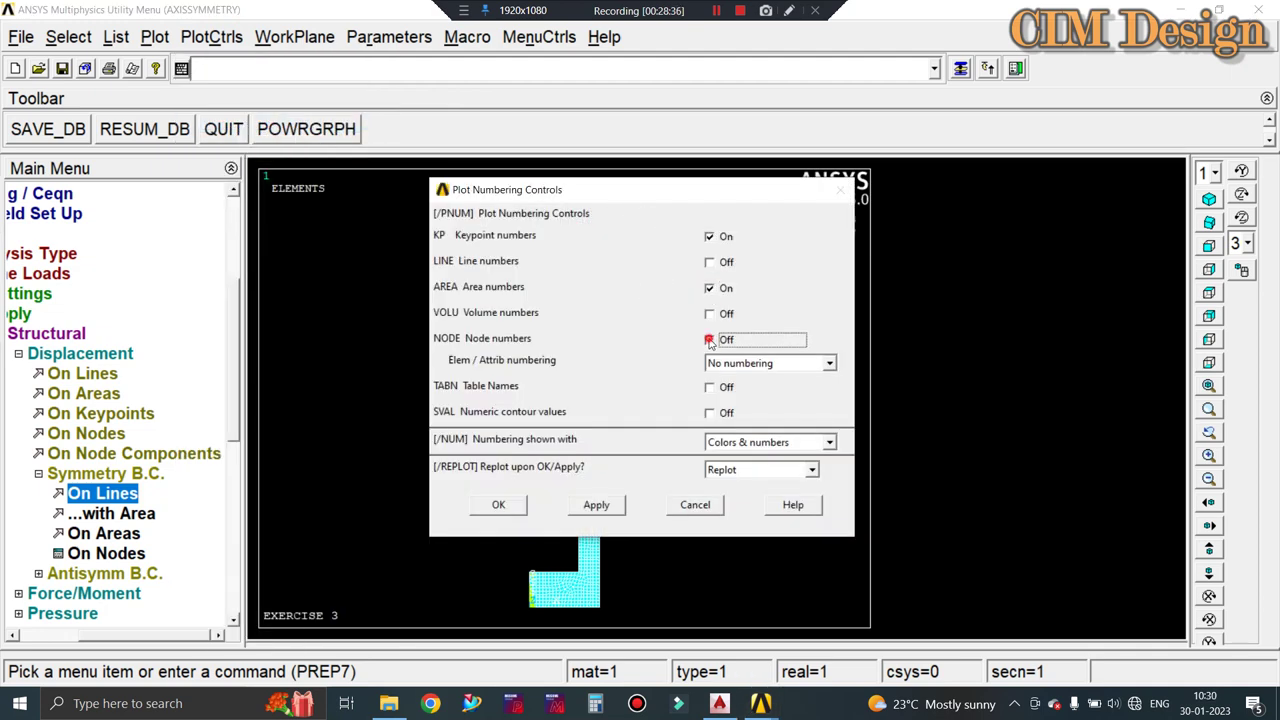
{"action": "left_click", "coordinate": [709, 413]}
{"action": "left_click", "coordinate": [498, 504]}
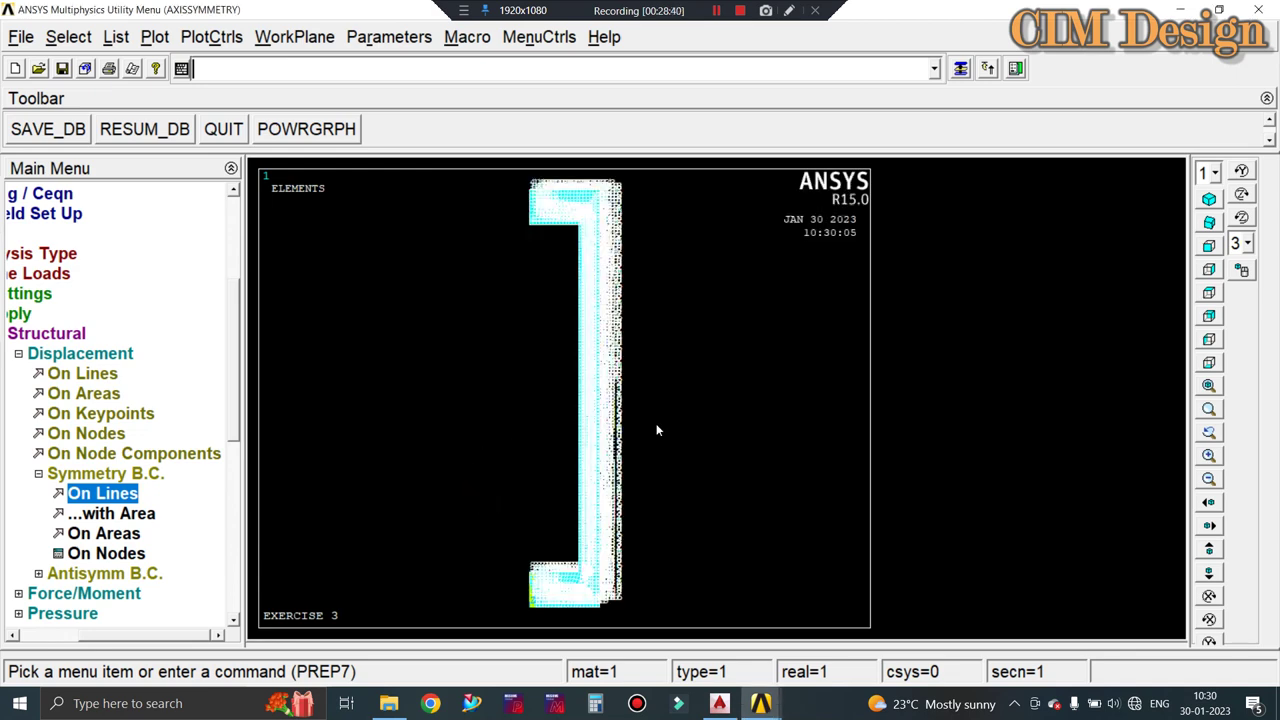
Switch numeric contour values back off and replot as a multi-plot.
{"action": "left_click", "coordinate": [211, 37]}
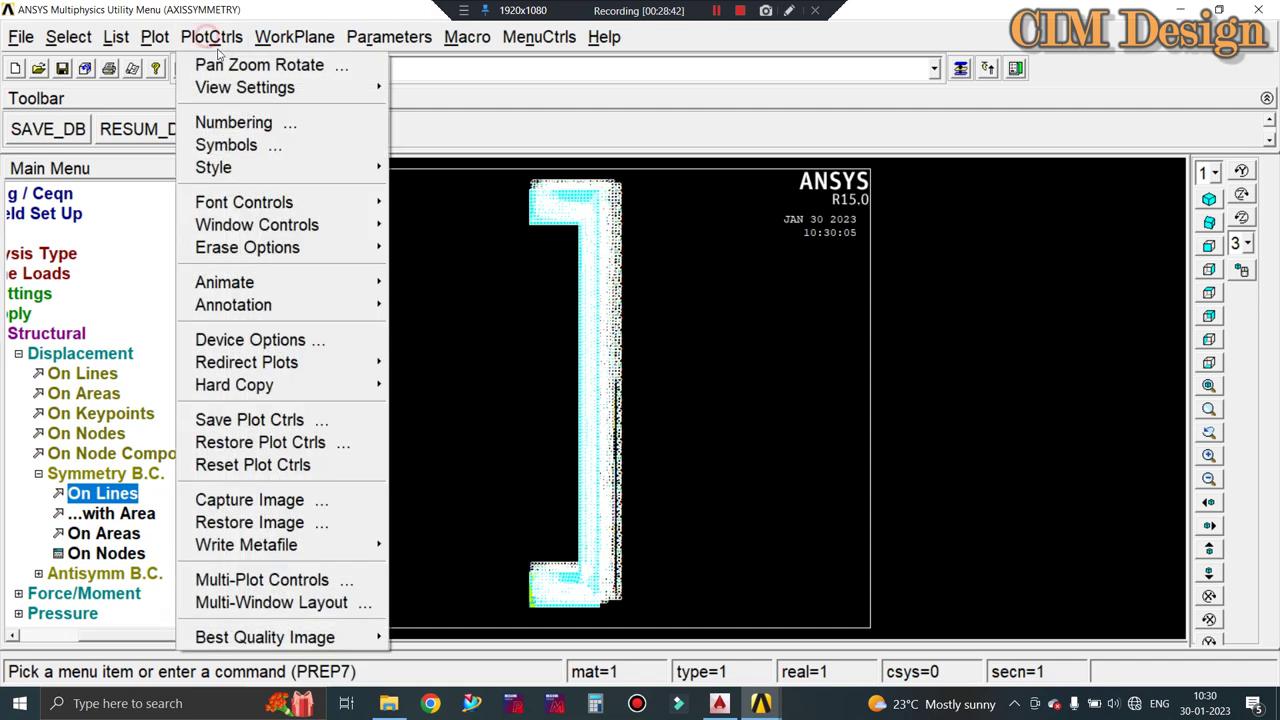
{"action": "left_click", "coordinate": [263, 130]}
{"action": "left_click", "coordinate": [710, 413]}
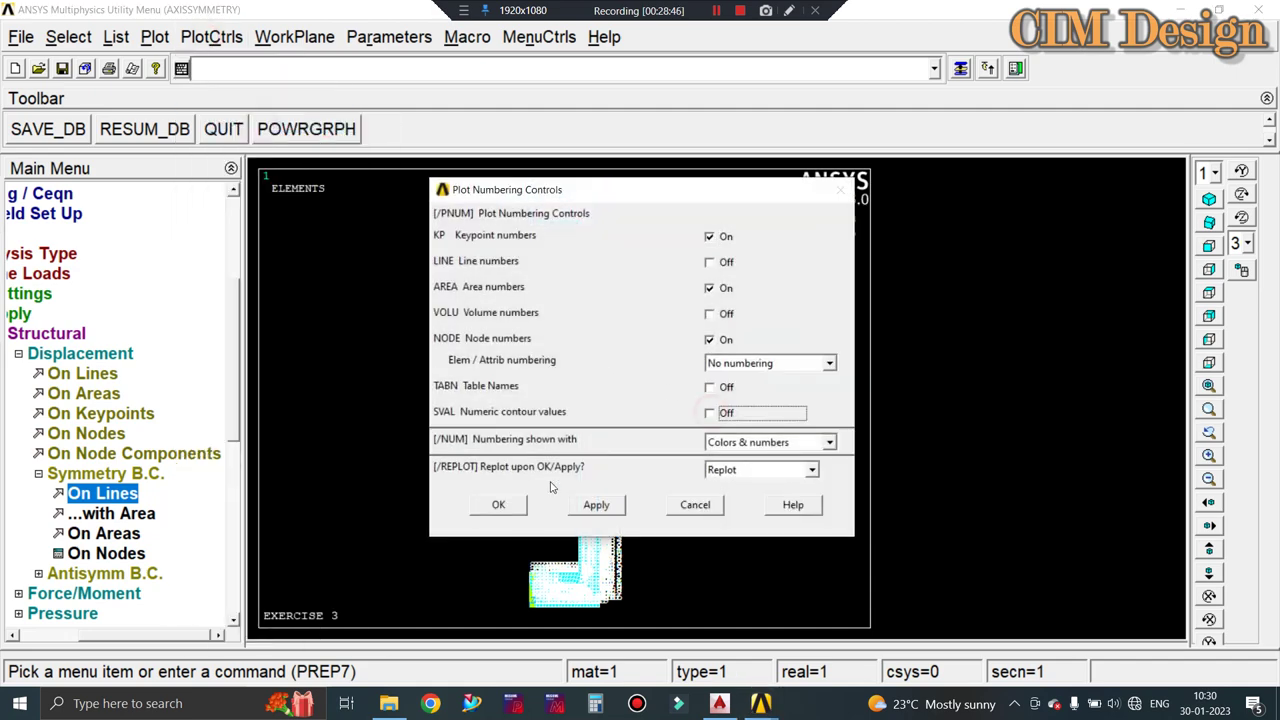
{"action": "left_click", "coordinate": [498, 504]}
{"action": "left_click", "coordinate": [166, 42]}
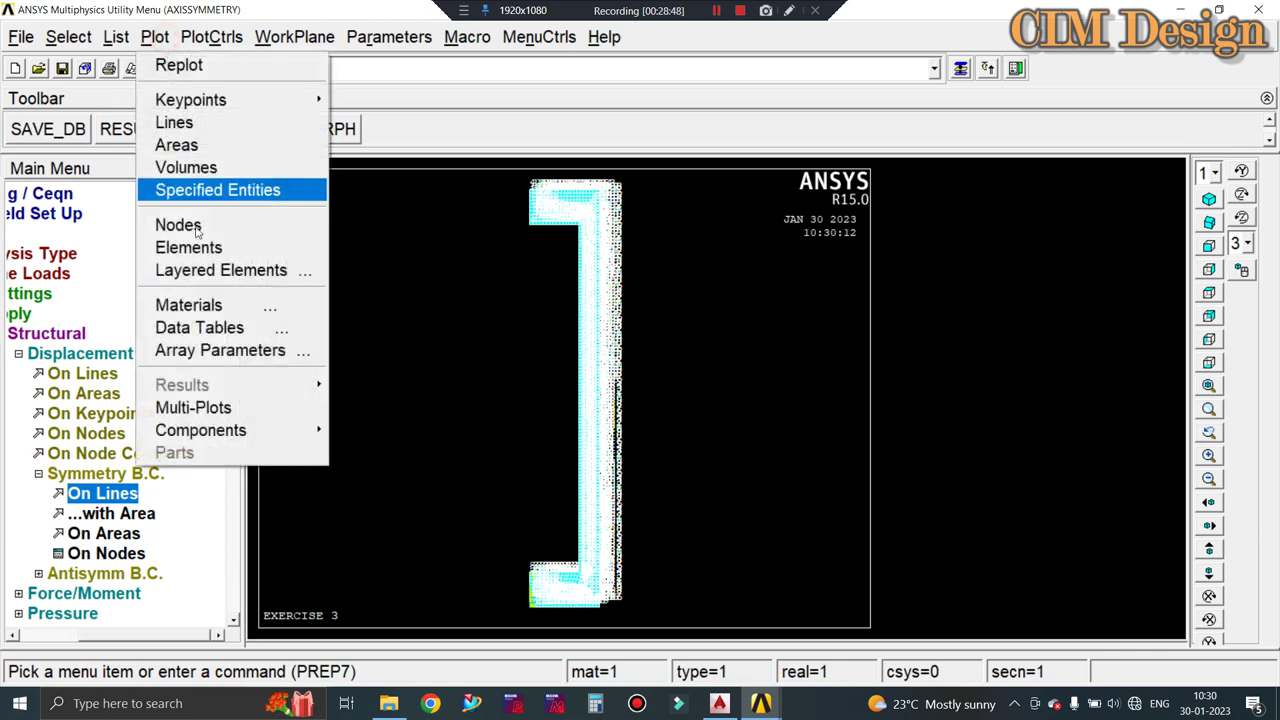
{"action": "left_click", "coordinate": [200, 407]}
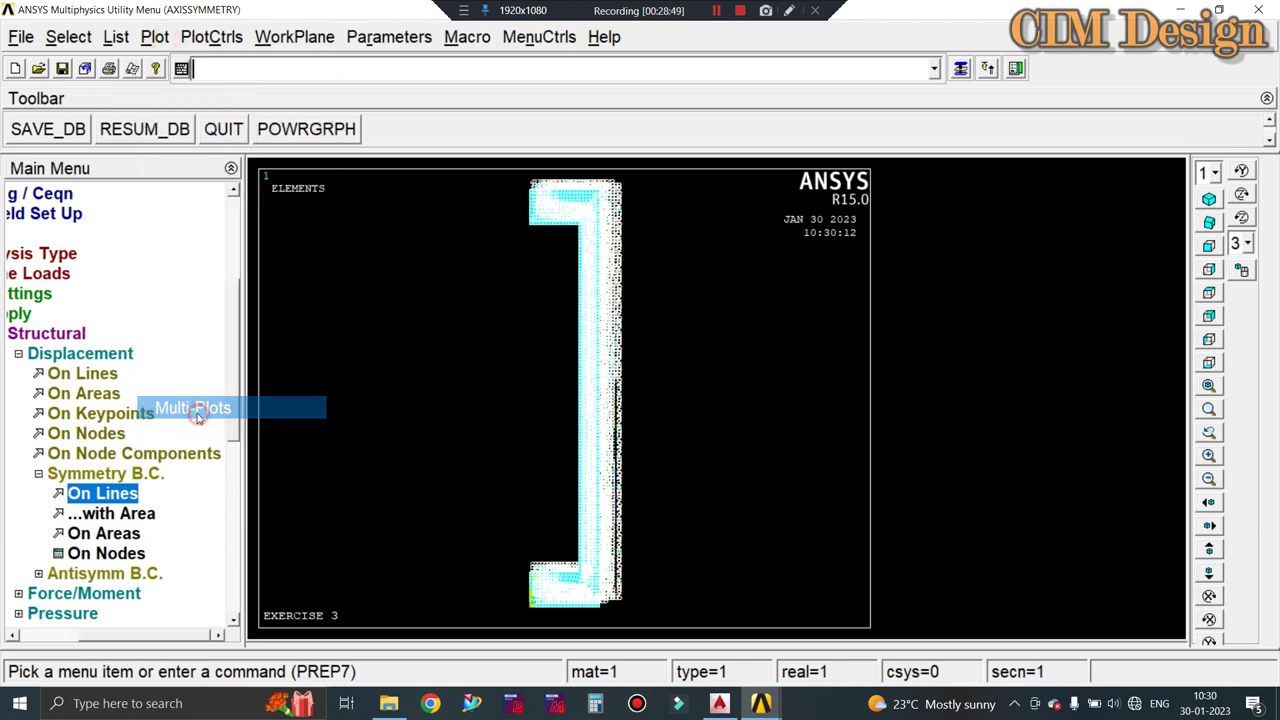
Turn off area numbering and replot as a multi-plot.
{"action": "left_click", "coordinate": [211, 37]}
{"action": "left_click", "coordinate": [250, 123]}
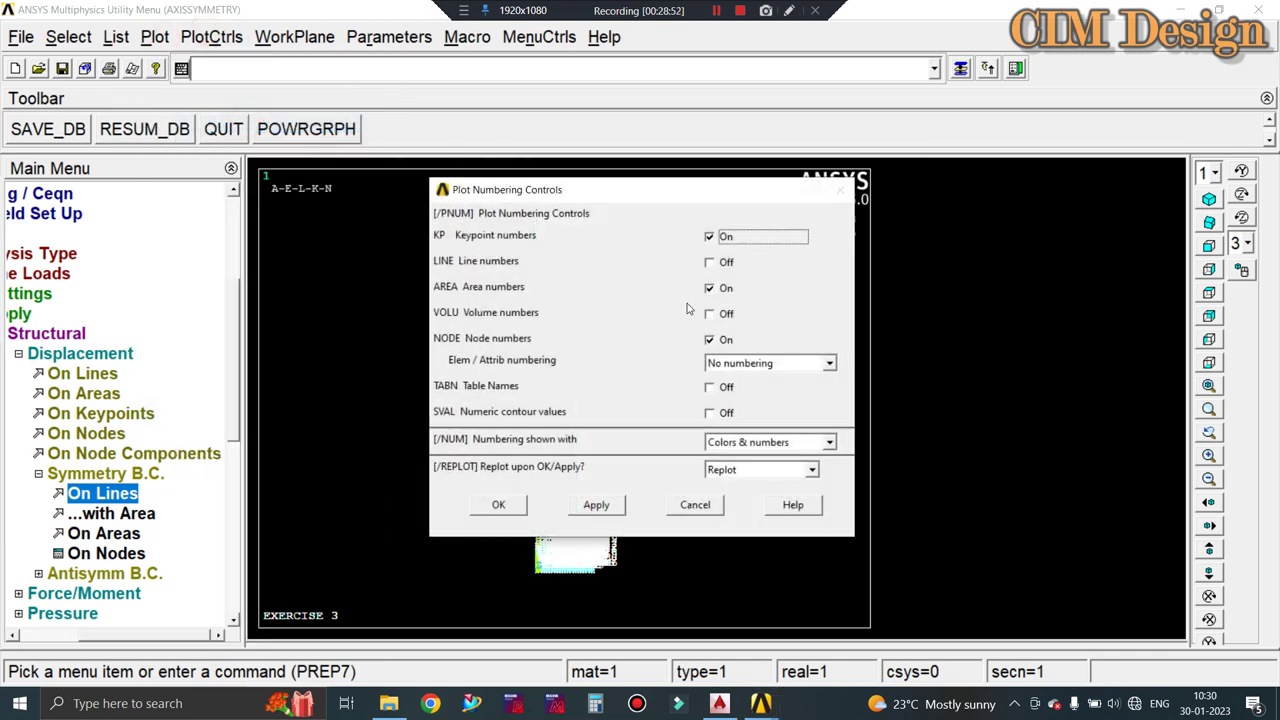
{"action": "left_click", "coordinate": [709, 288]}
{"action": "left_click", "coordinate": [497, 503]}
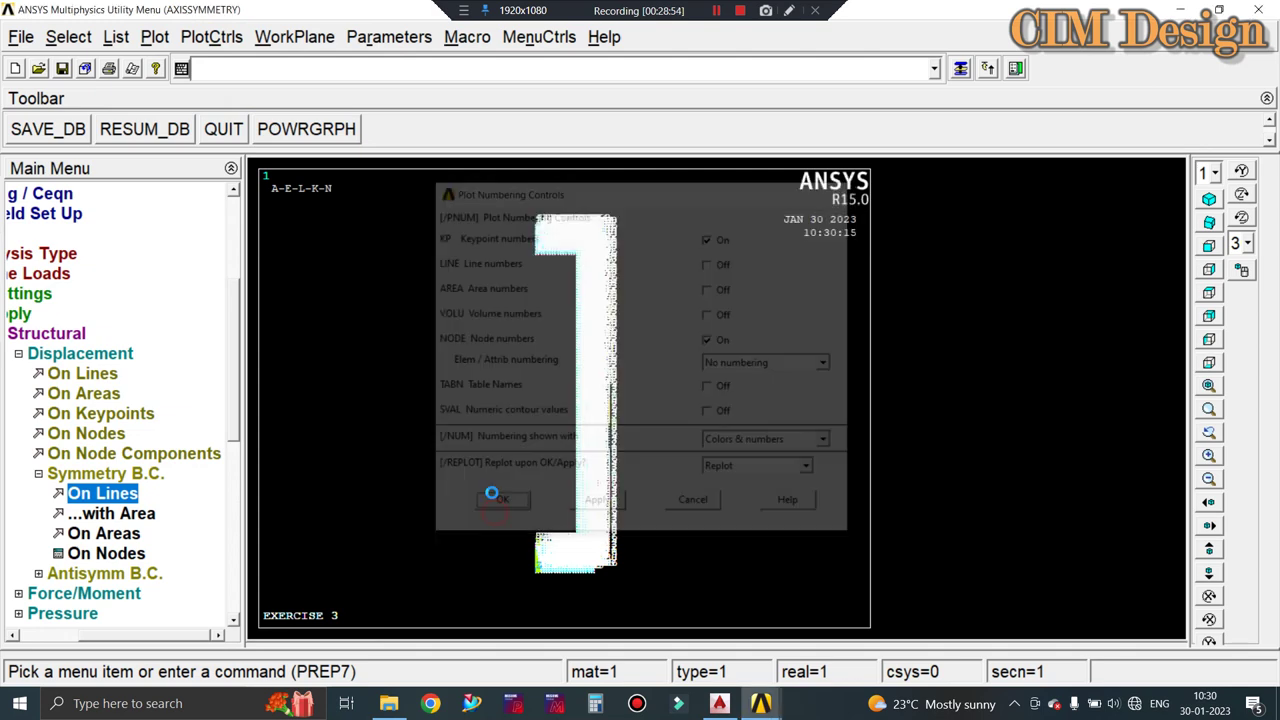
{"action": "left_click", "coordinate": [154, 37]}
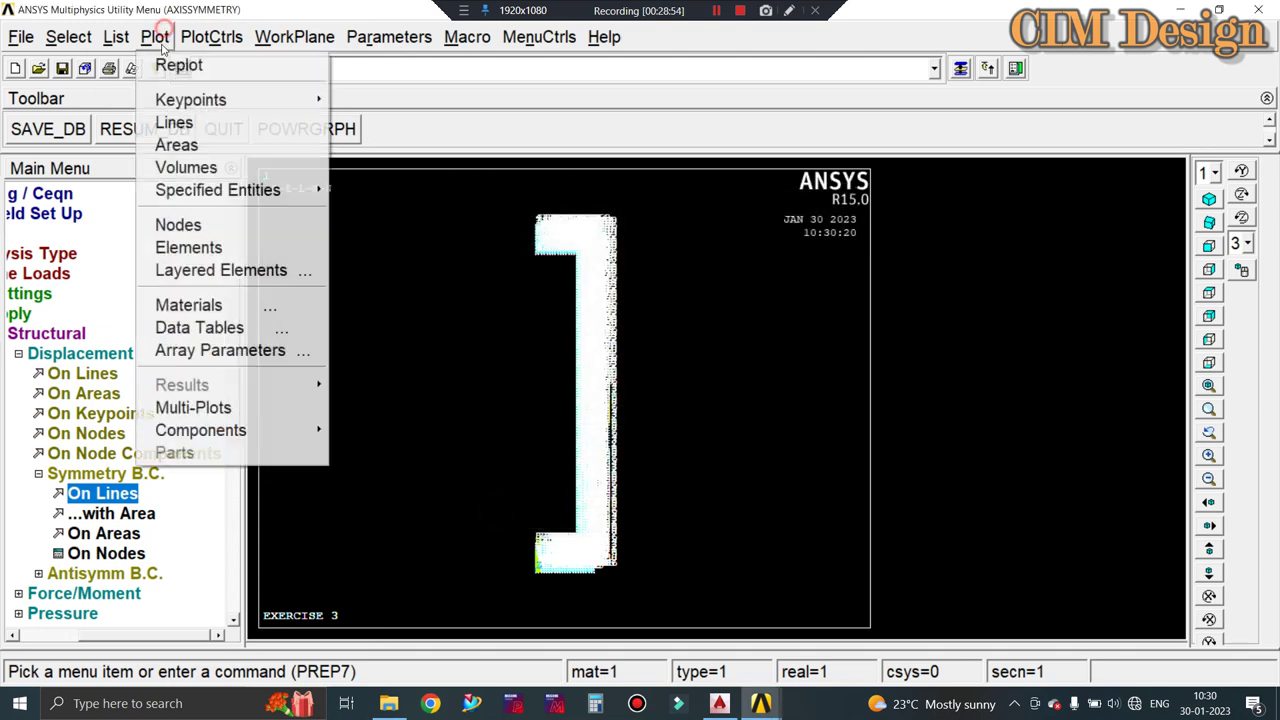
{"action": "left_click", "coordinate": [215, 408]}
Turn off node numbering so only keypoint numbers show, then multi-plot.
{"action": "left_click", "coordinate": [224, 40]}
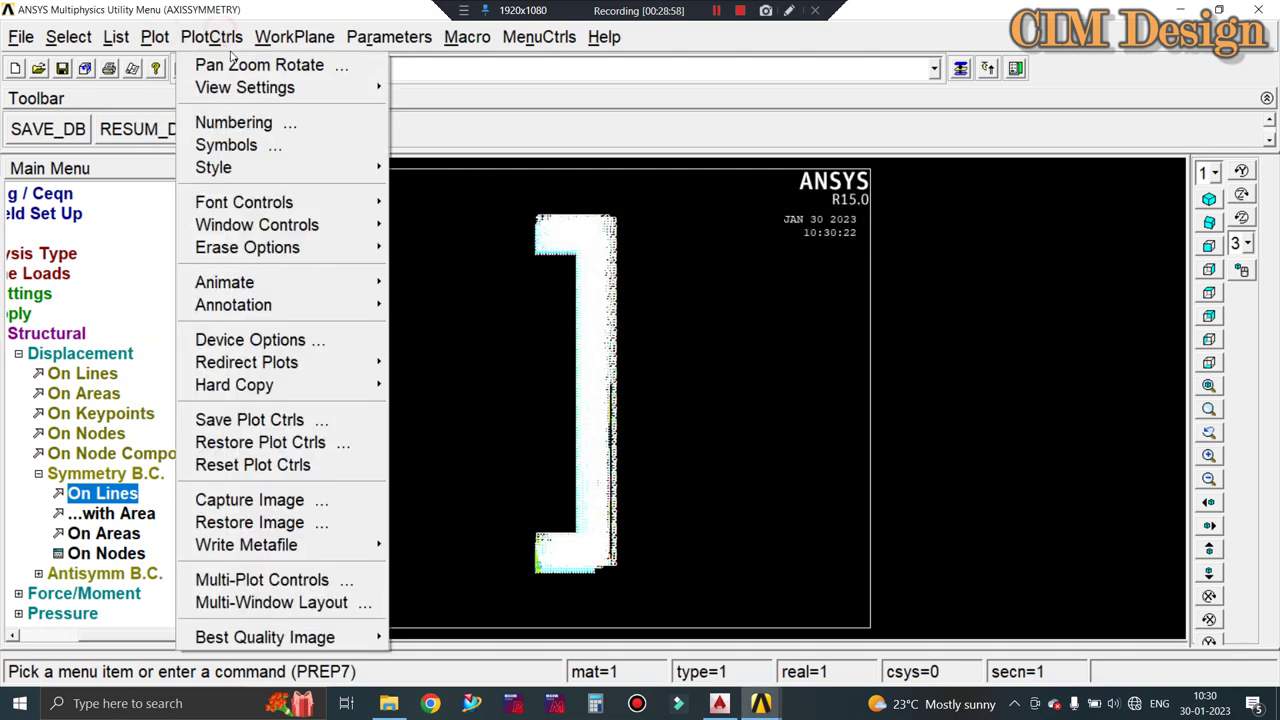
{"action": "left_click", "coordinate": [240, 122]}
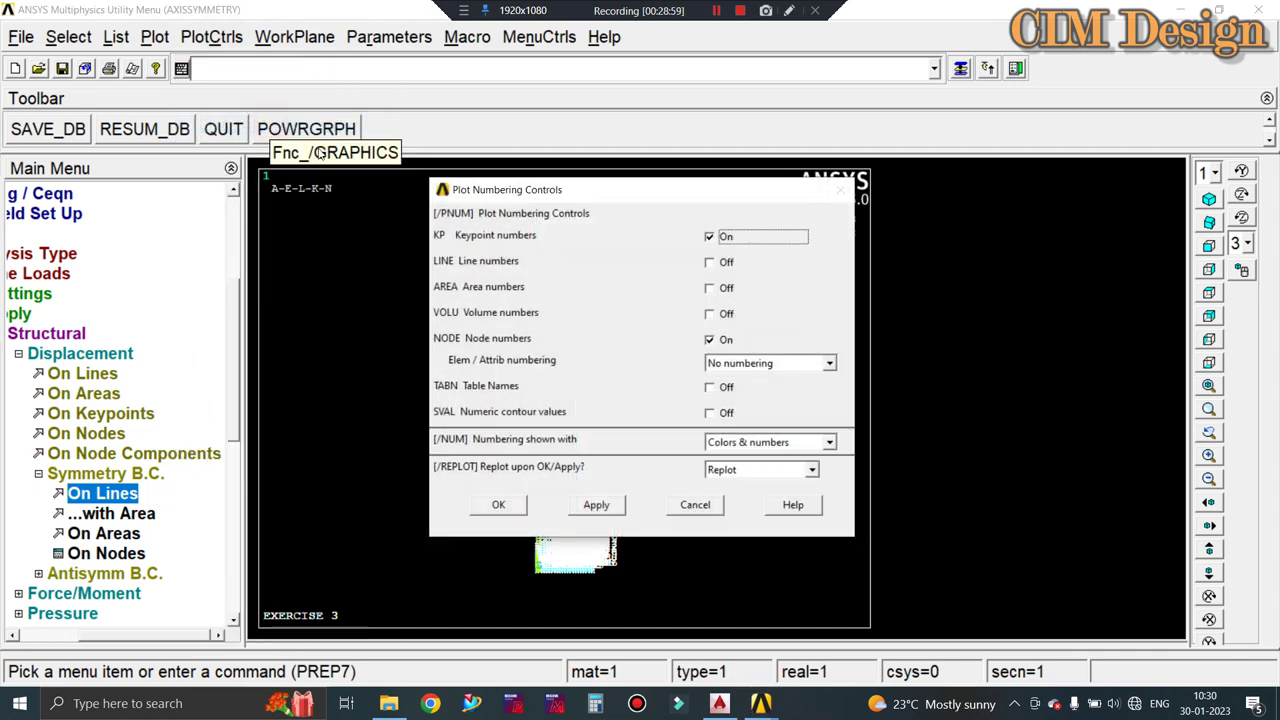
{"action": "left_click", "coordinate": [709, 341]}
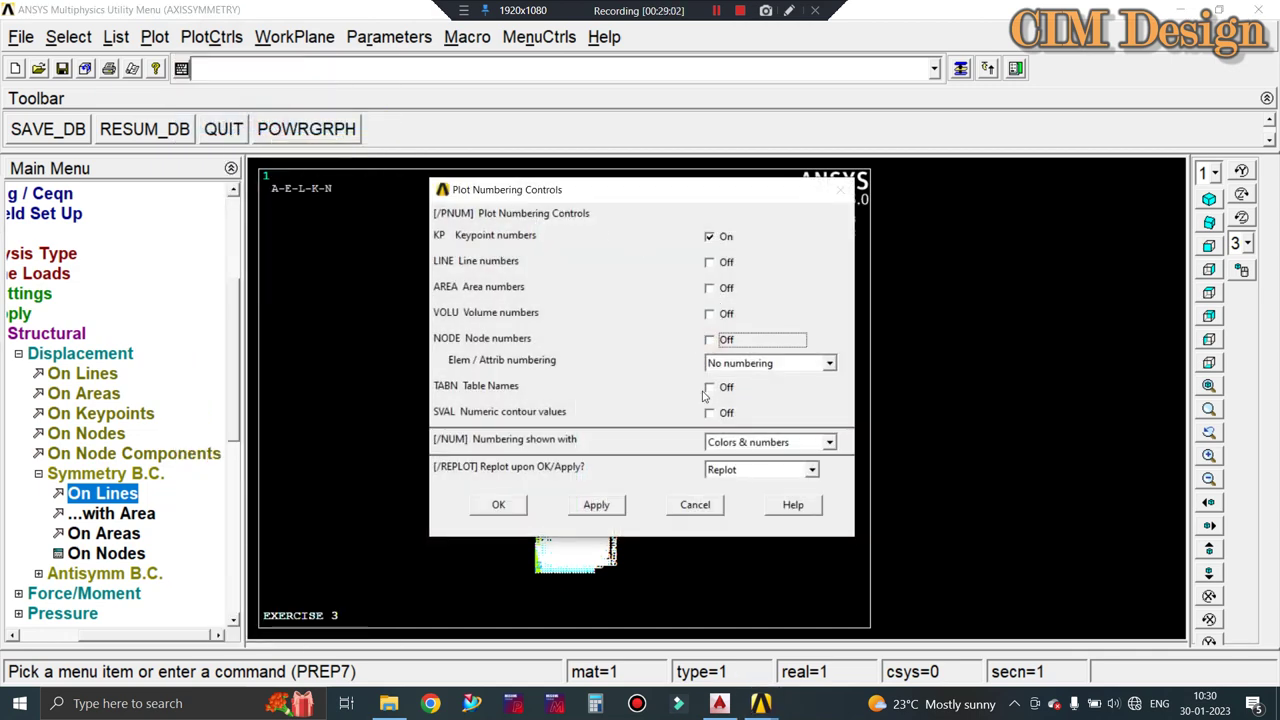
{"action": "left_click", "coordinate": [505, 506]}
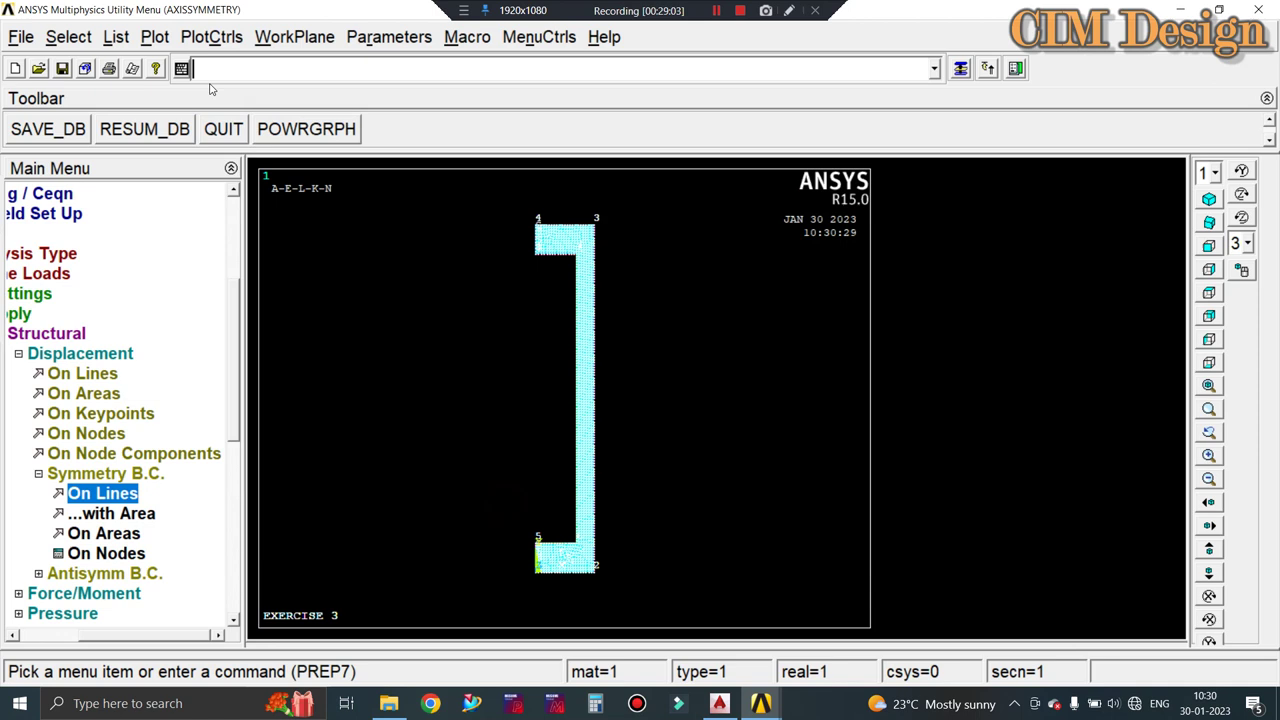
{"action": "left_click", "coordinate": [159, 40]}
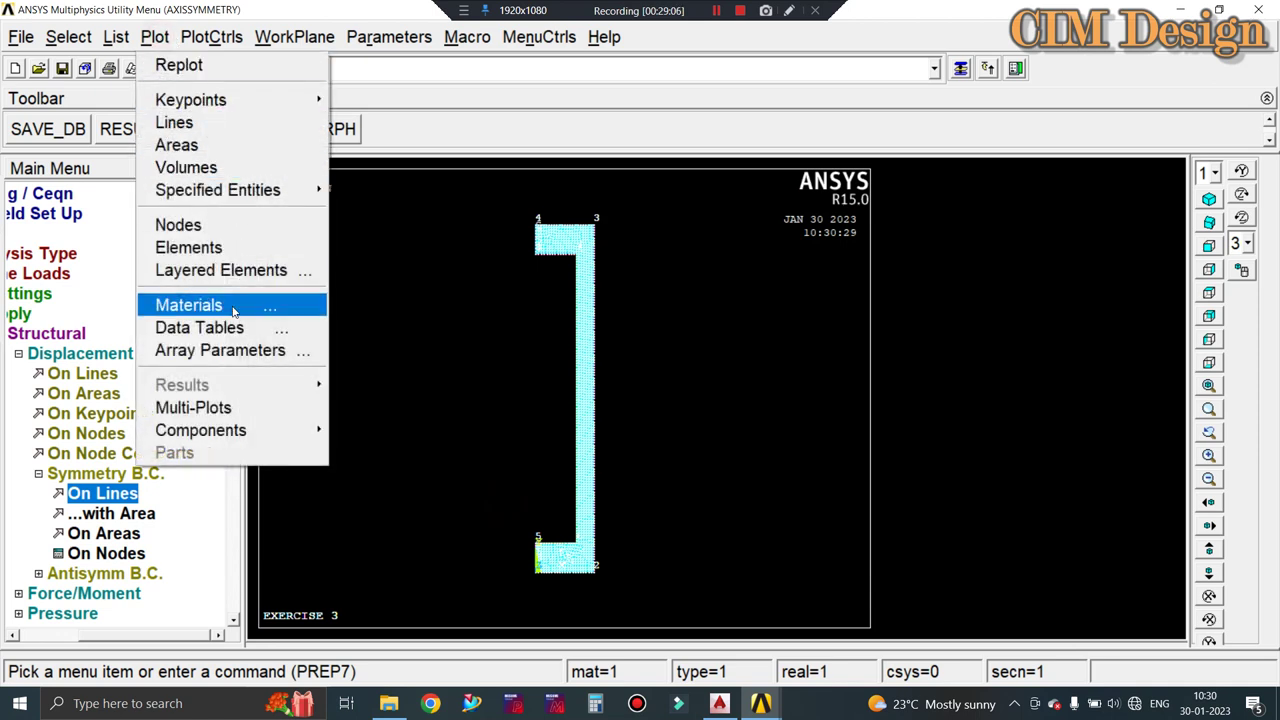
{"action": "left_click", "coordinate": [195, 407]}
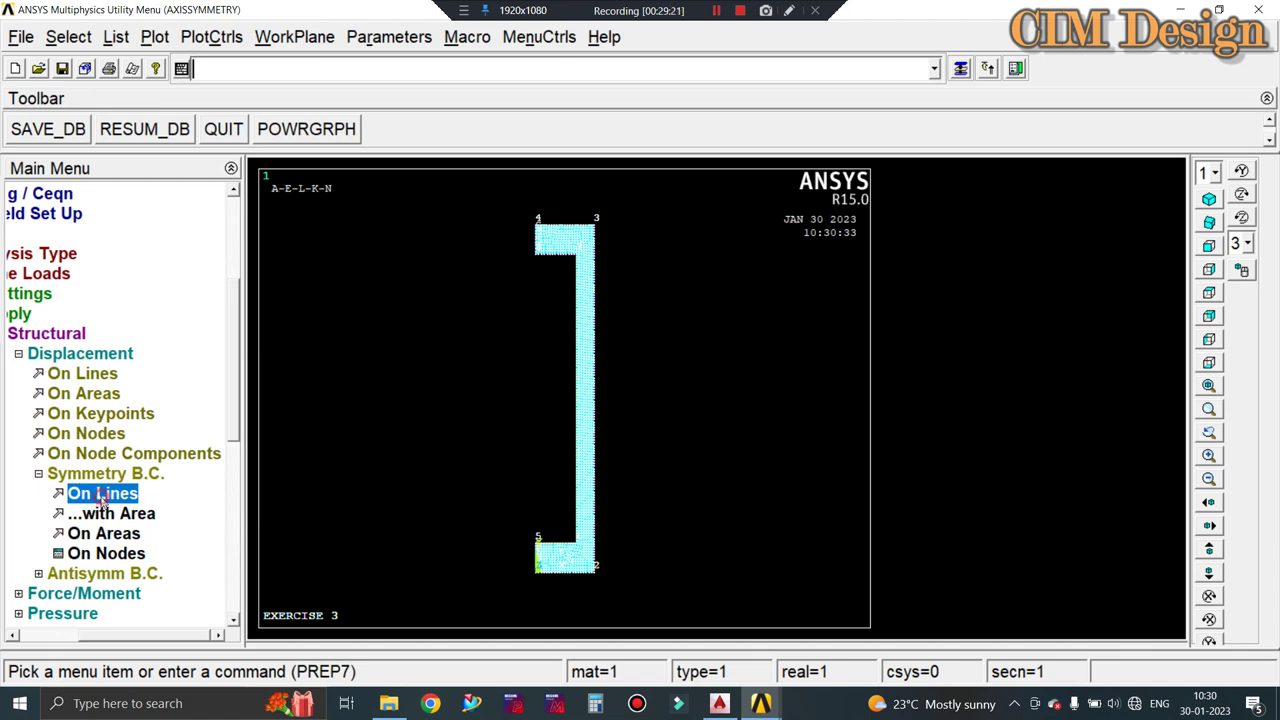
Cancel the symmetry-on-lines picker.
{"action": "left_click", "coordinate": [103, 497]}
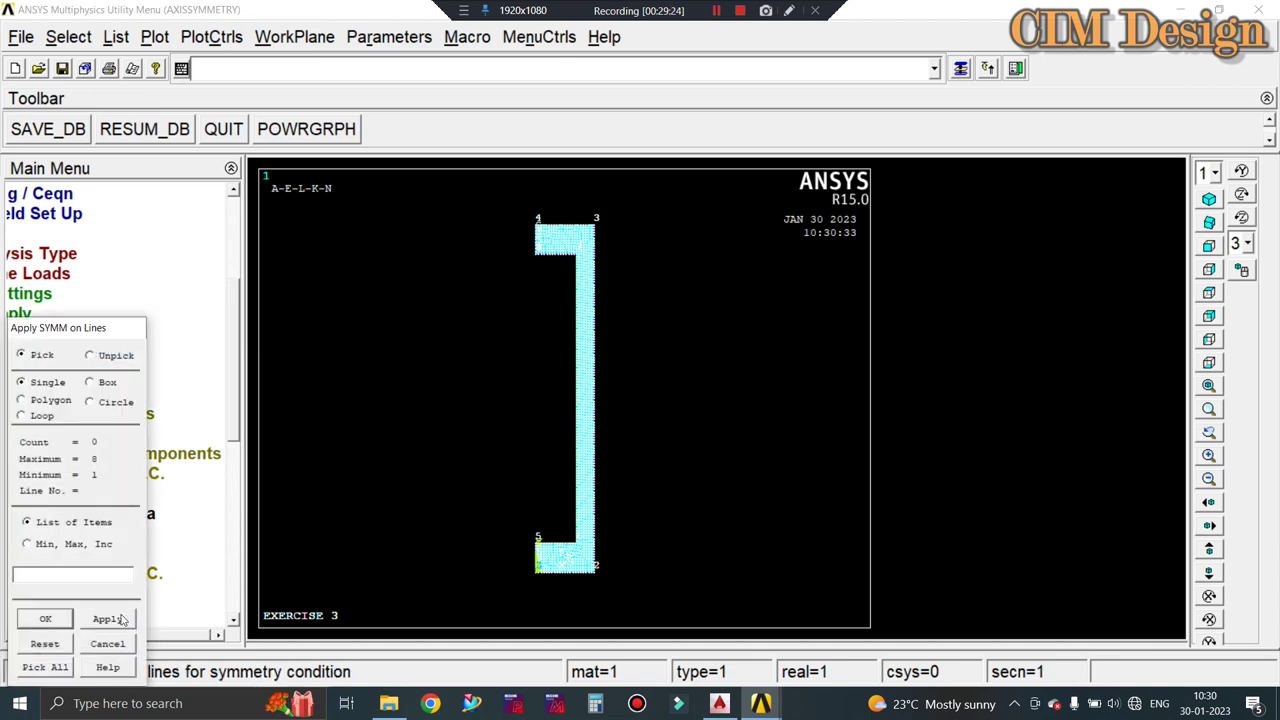
{"action": "left_click", "coordinate": [110, 643]}
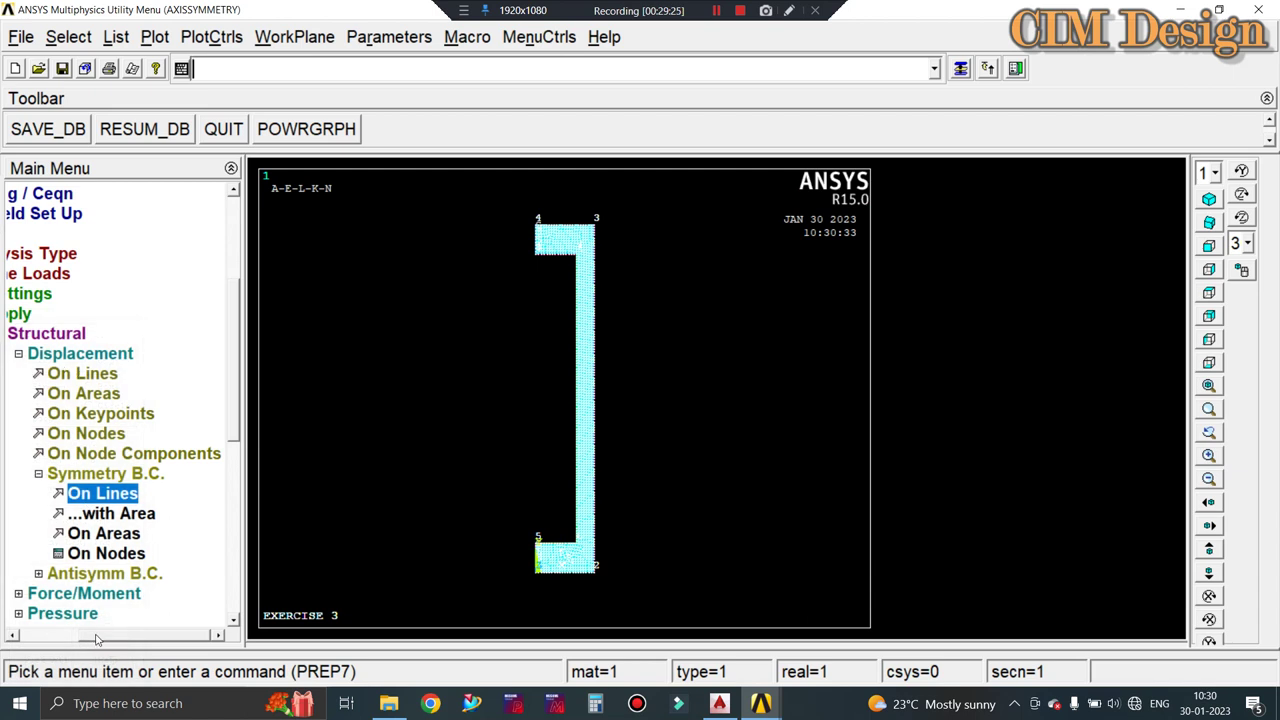
{"action": "left_click_drag", "start_coordinate": [100, 634], "coordinate": [88, 632]}
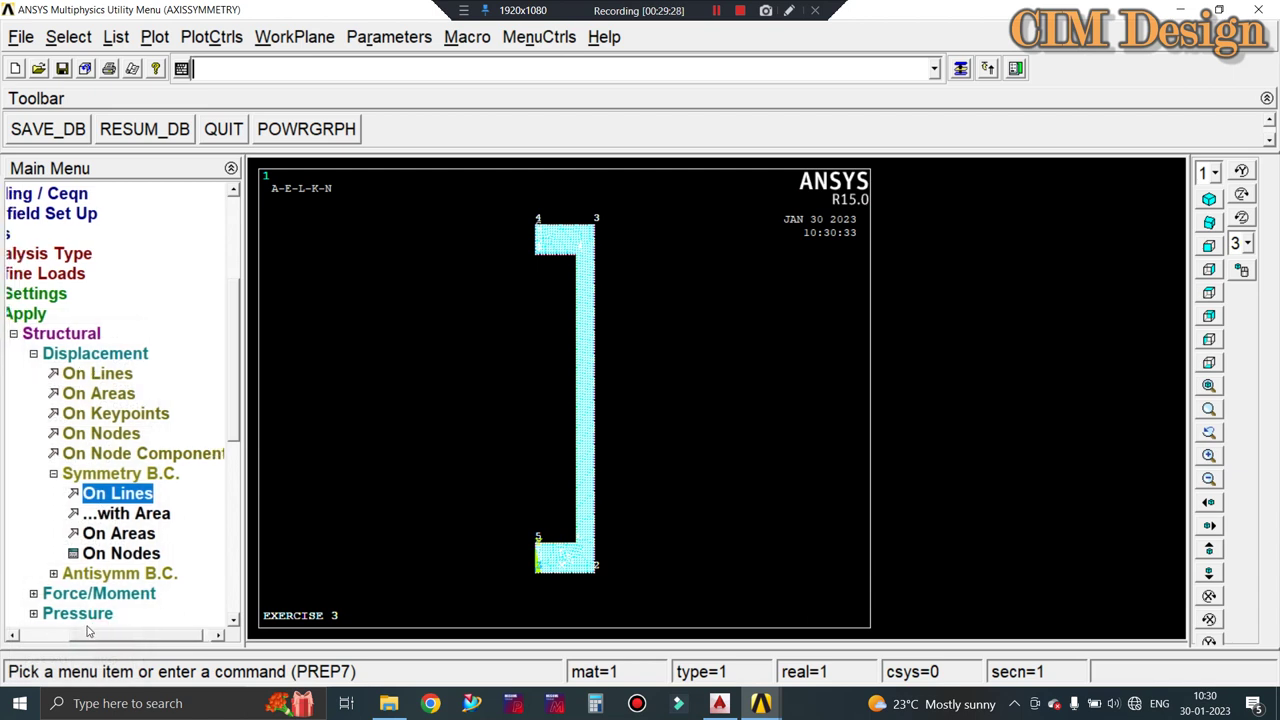
Apply a constant pressure of 10000 on the picked inner lines of the C-section.
{"action": "left_click", "coordinate": [78, 614]}
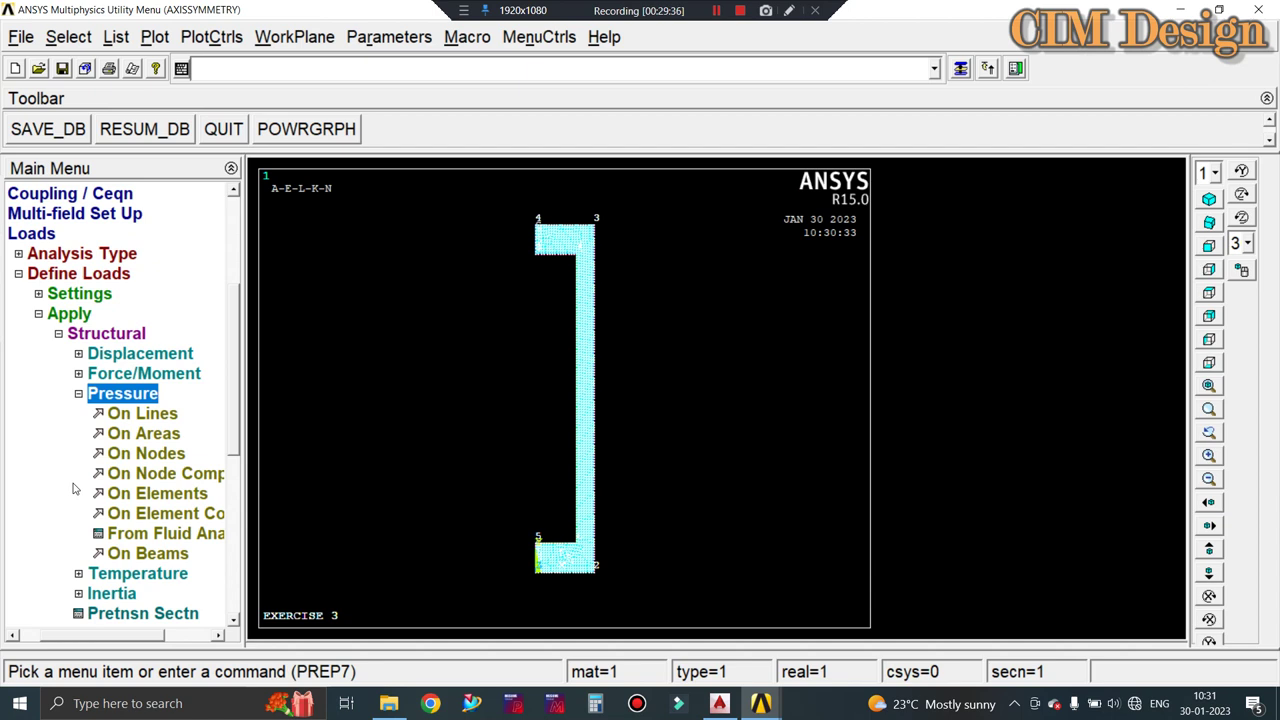
{"action": "left_click", "coordinate": [142, 414]}
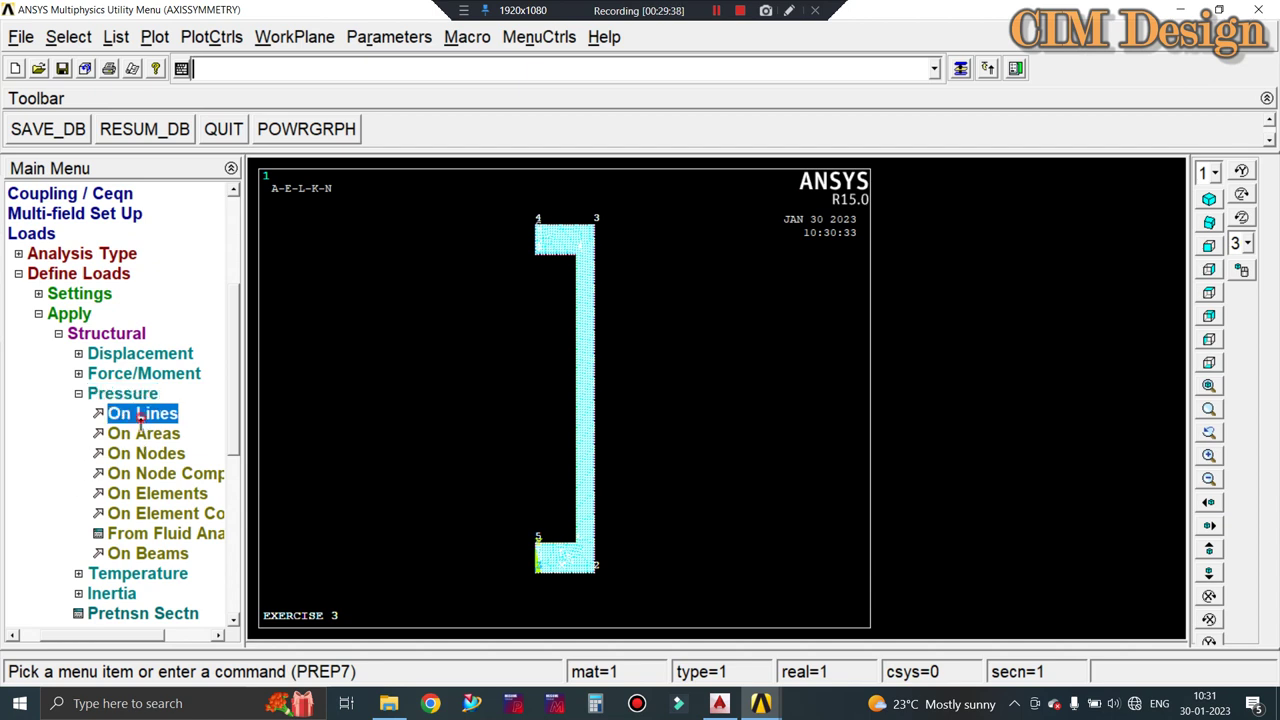
{"action": "left_click", "coordinate": [569, 340]}
{"action": "left_click", "coordinate": [553, 262]}
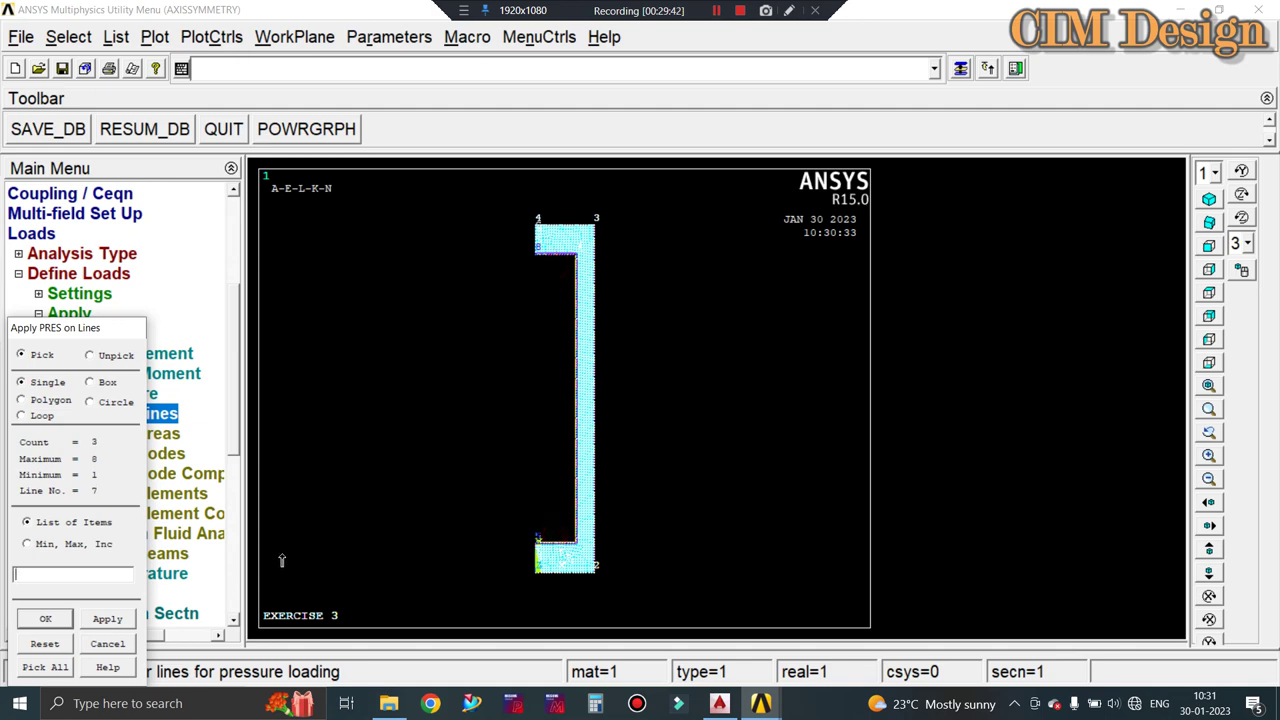
{"action": "left_click", "coordinate": [115, 622]}
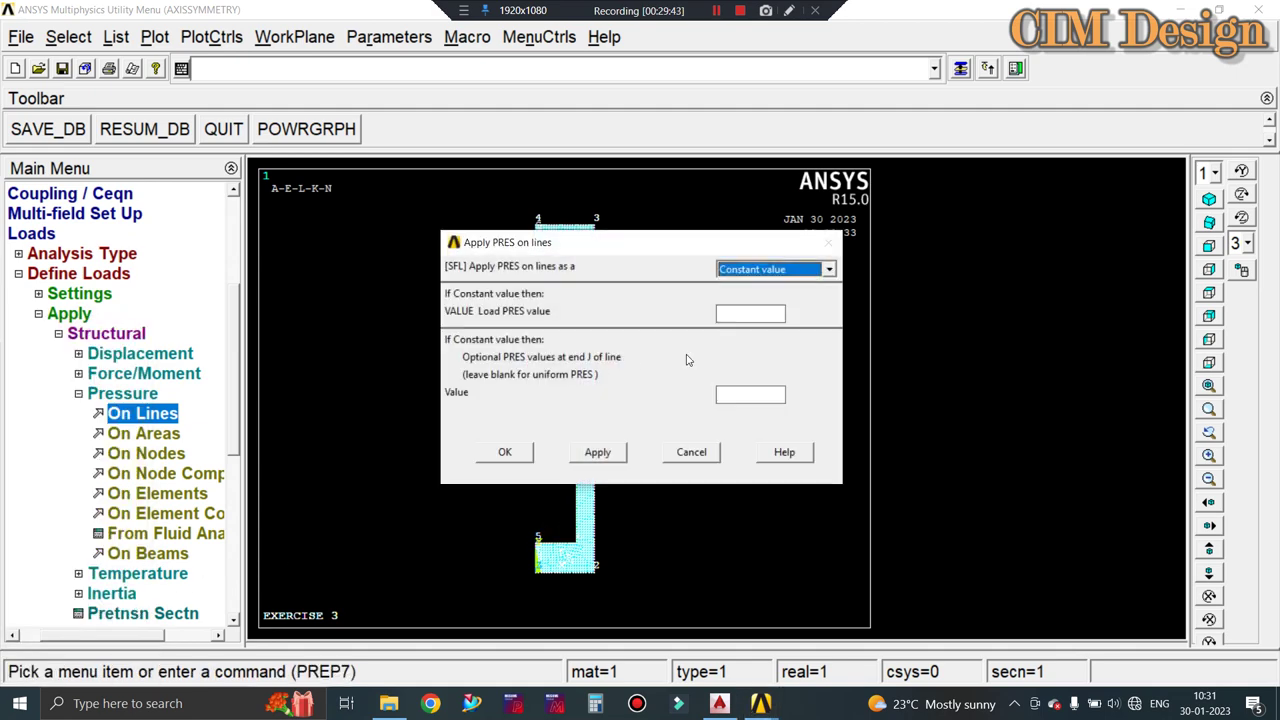
{"action": "left_click", "coordinate": [739, 316]}
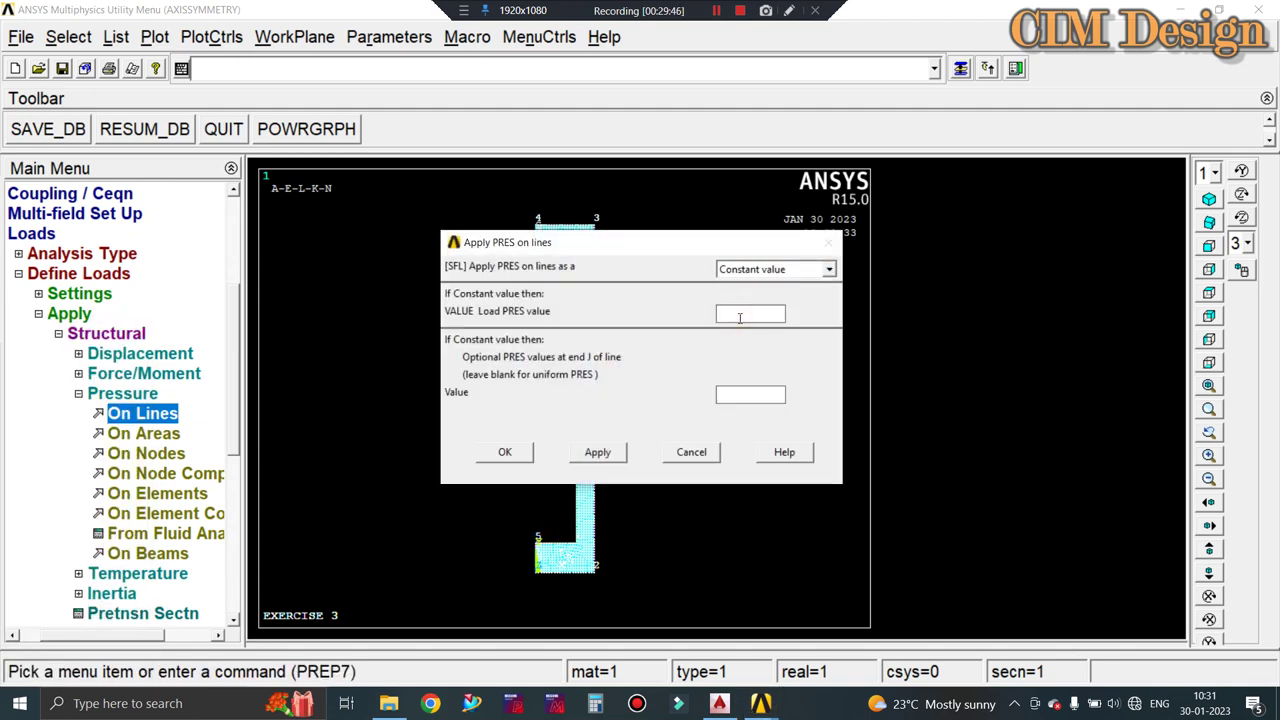
{"action": "type", "text": "10000"}
{"action": "left_click", "coordinate": [505, 452]}
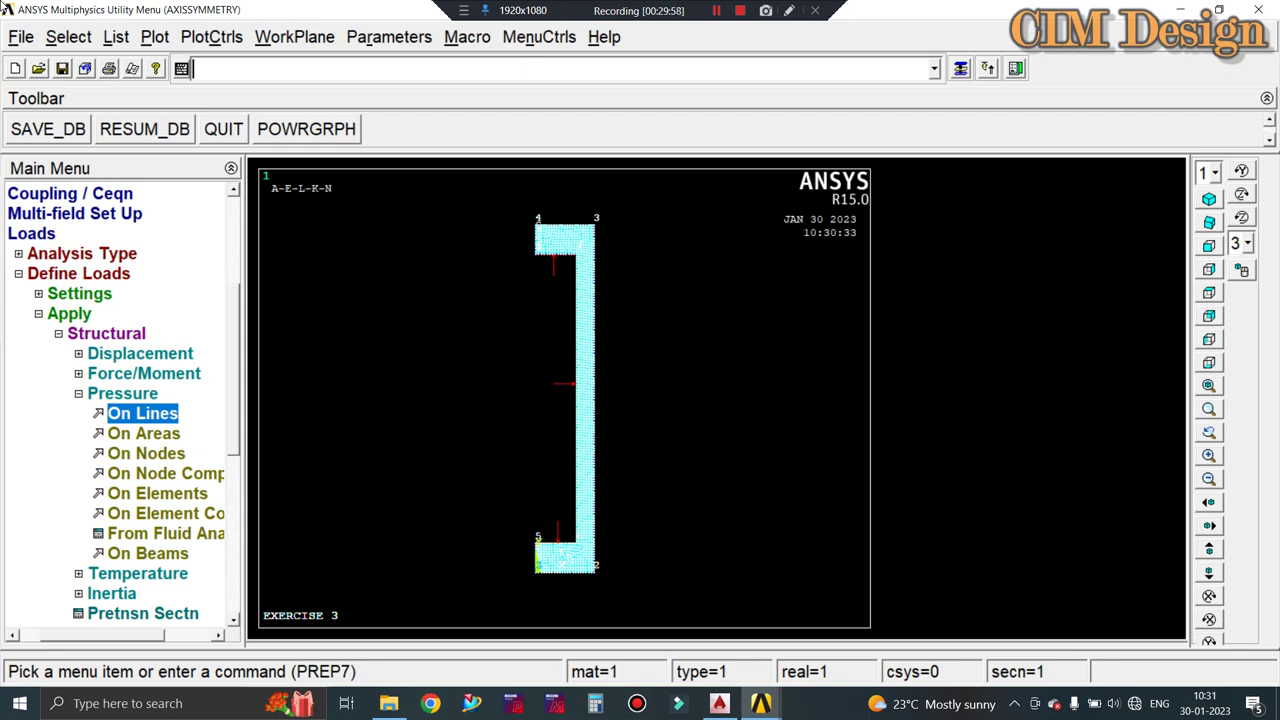
Solve the current load step and close the status listing.
{"action": "left_click", "coordinate": [19, 273]}
{"action": "left_click", "coordinate": [55, 454]}
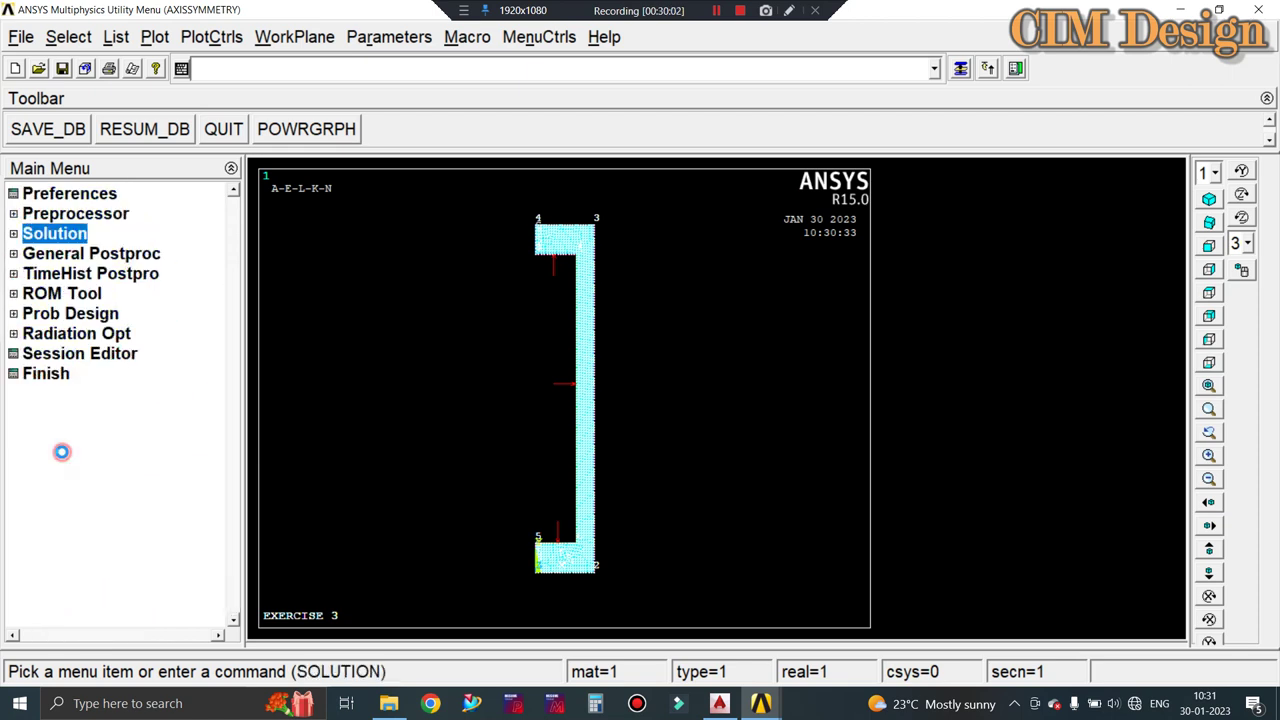
{"action": "left_click", "coordinate": [64, 356]}
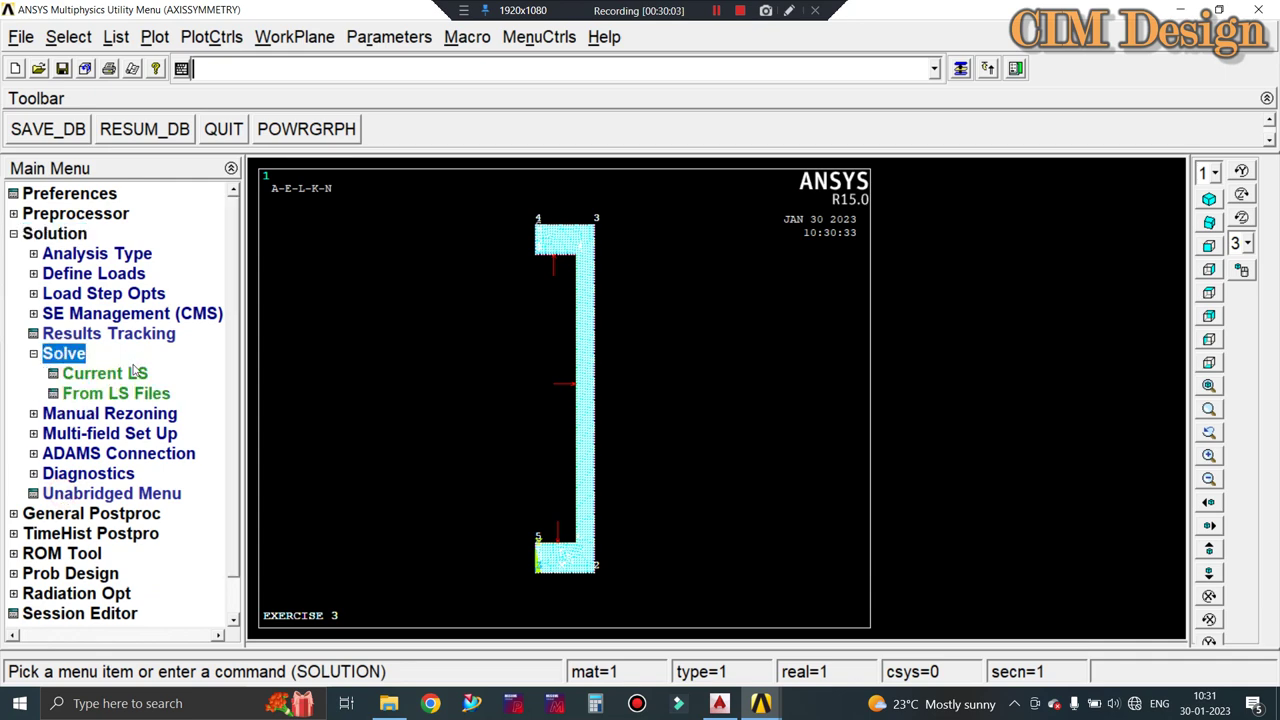
{"action": "left_click", "coordinate": [100, 374]}
{"action": "left_click", "coordinate": [643, 440]}
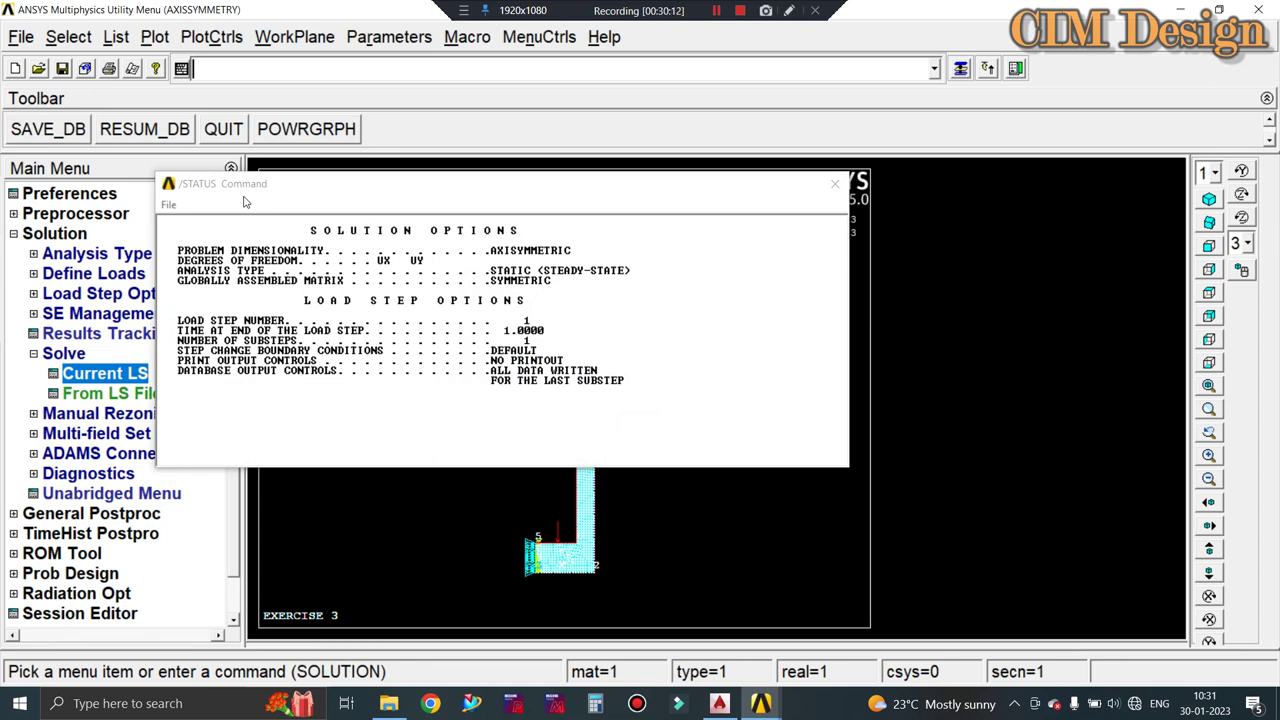
{"action": "left_click", "coordinate": [835, 183]}
Solve the current load step again, close the status listing, and enter General Postproc.
{"action": "left_click", "coordinate": [118, 378]}
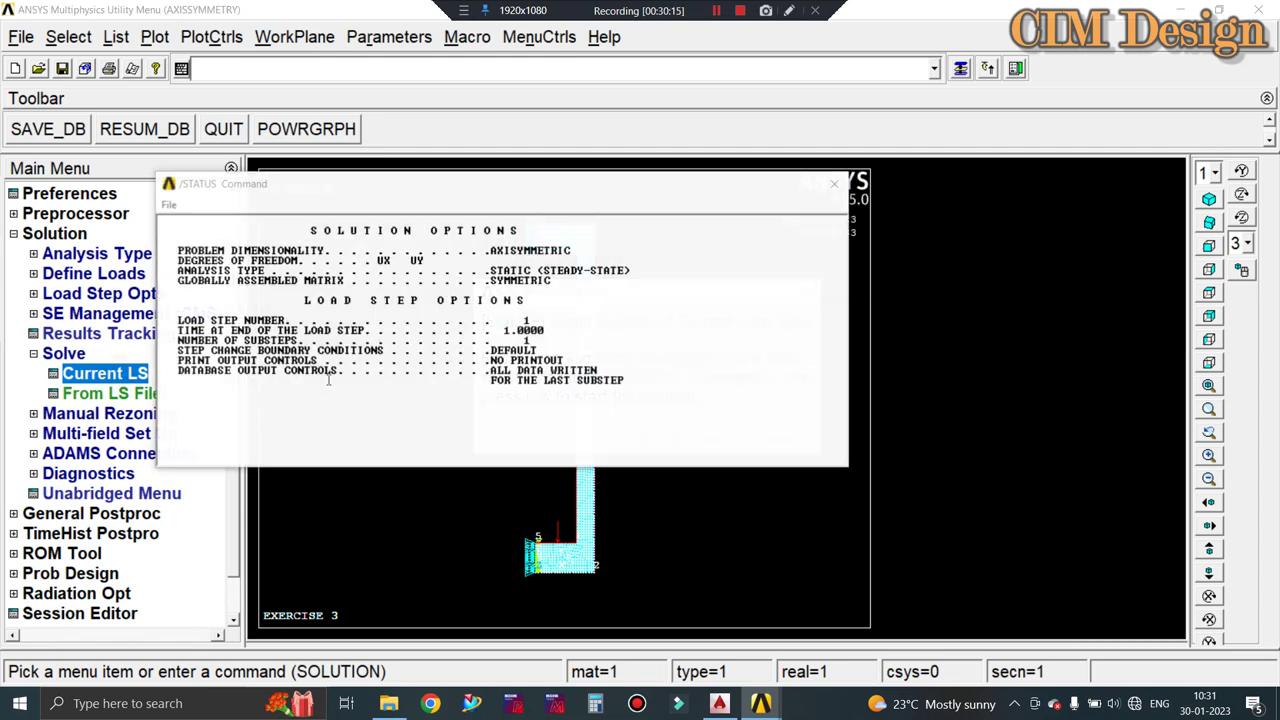
{"action": "left_click", "coordinate": [647, 441]}
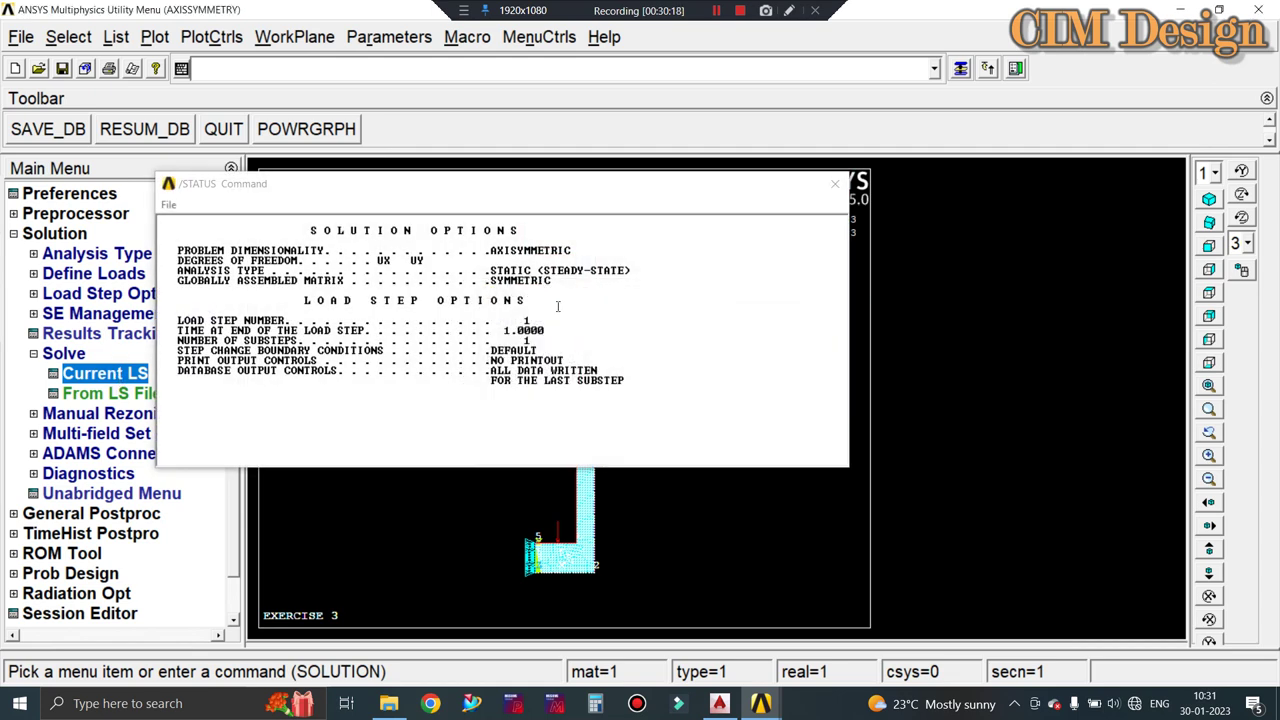
{"action": "mouse_move", "coordinate": [437, 192]}
{"action": "left_mouse_down"}
{"action": "mouse_move", "coordinate": [833, 169]}
{"action": "mouse_move", "coordinate": [915, 224]}
{"action": "mouse_move", "coordinate": [981, 122]}
{"action": "left_mouse_up"}
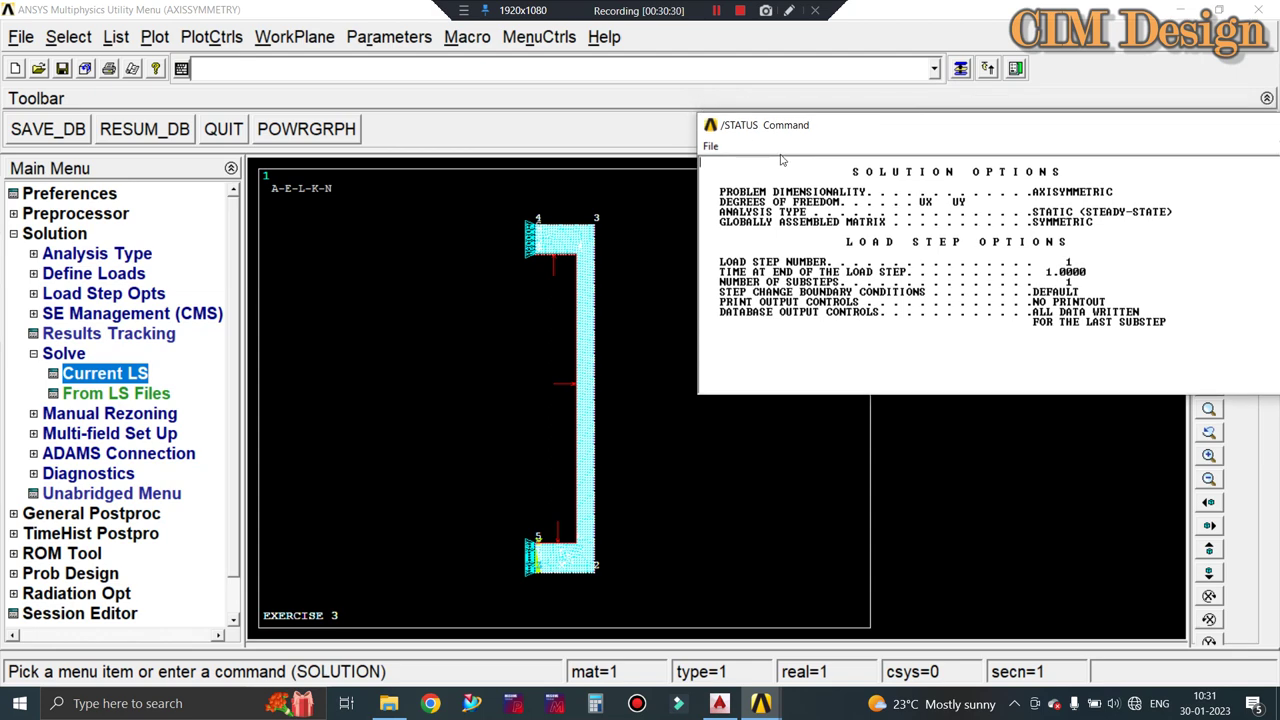
{"action": "left_click_drag", "start_coordinate": [898, 110], "coordinate": [558, 100]}
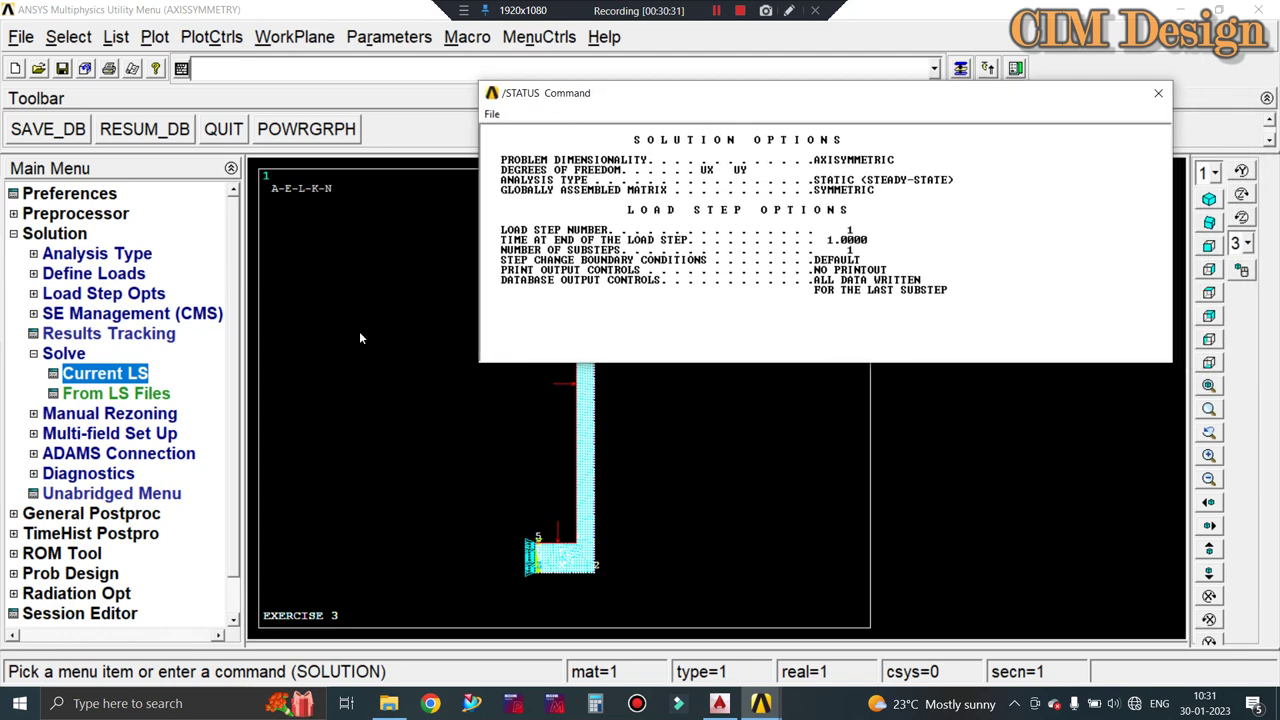
{"action": "left_click", "coordinate": [1158, 93]}
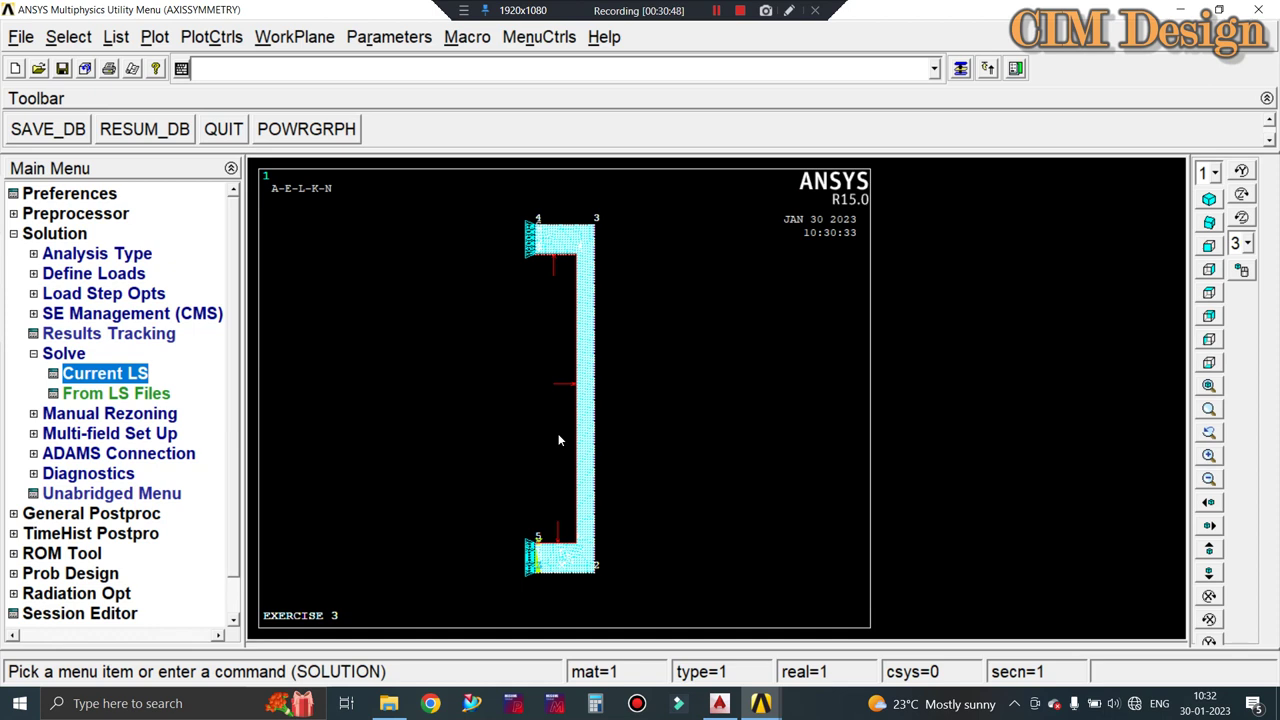
{"action": "left_click", "coordinate": [100, 514]}
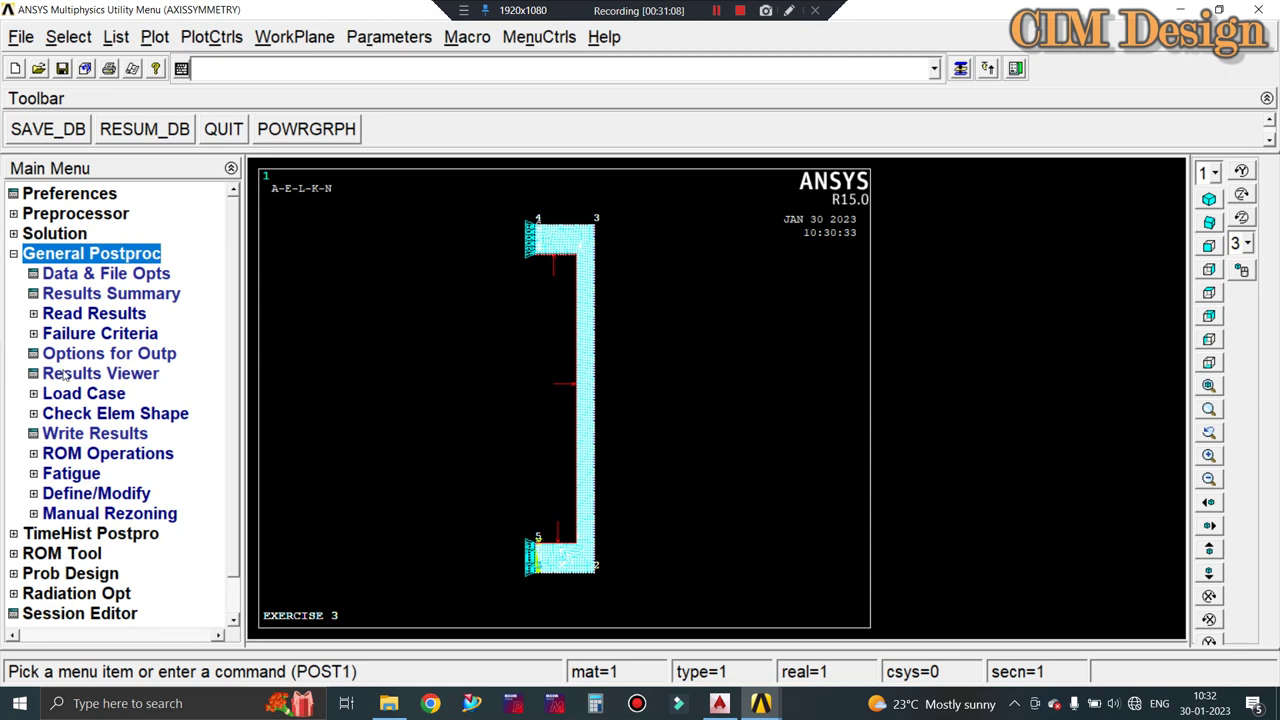
Solve the current load step and close the status listing.
{"action": "left_click", "coordinate": [56, 233]}
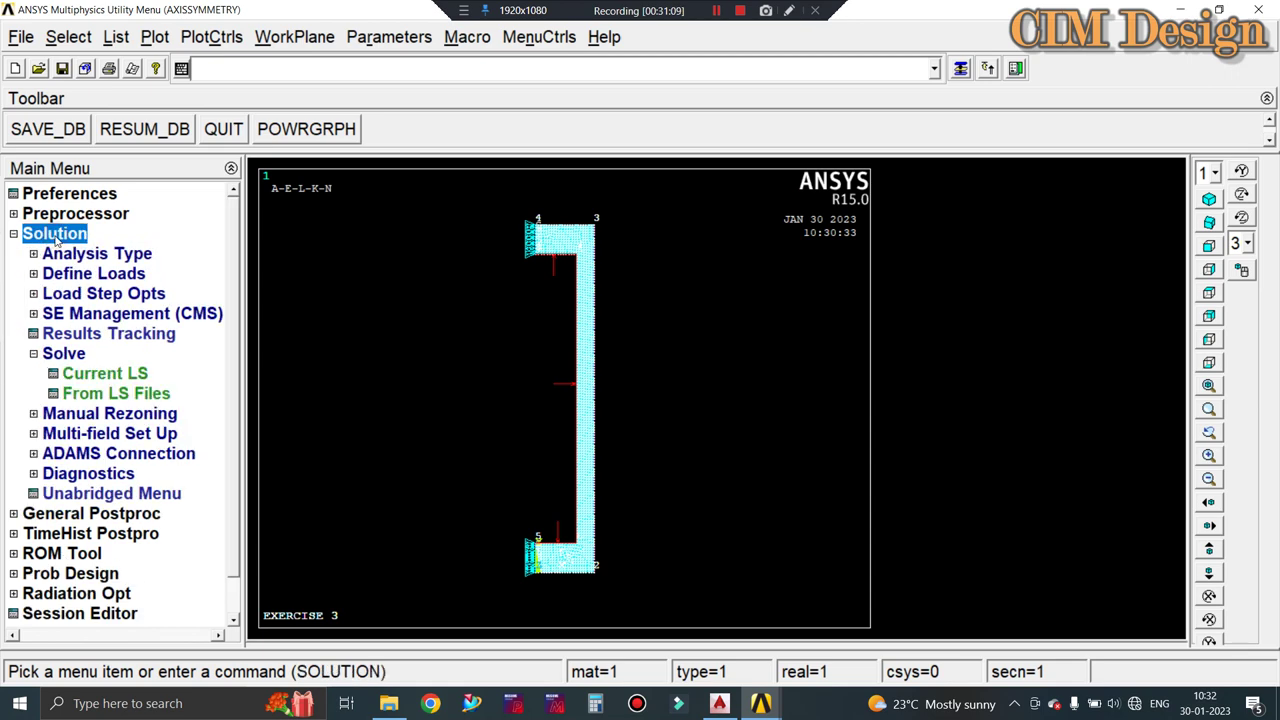
{"action": "left_click", "coordinate": [85, 378]}
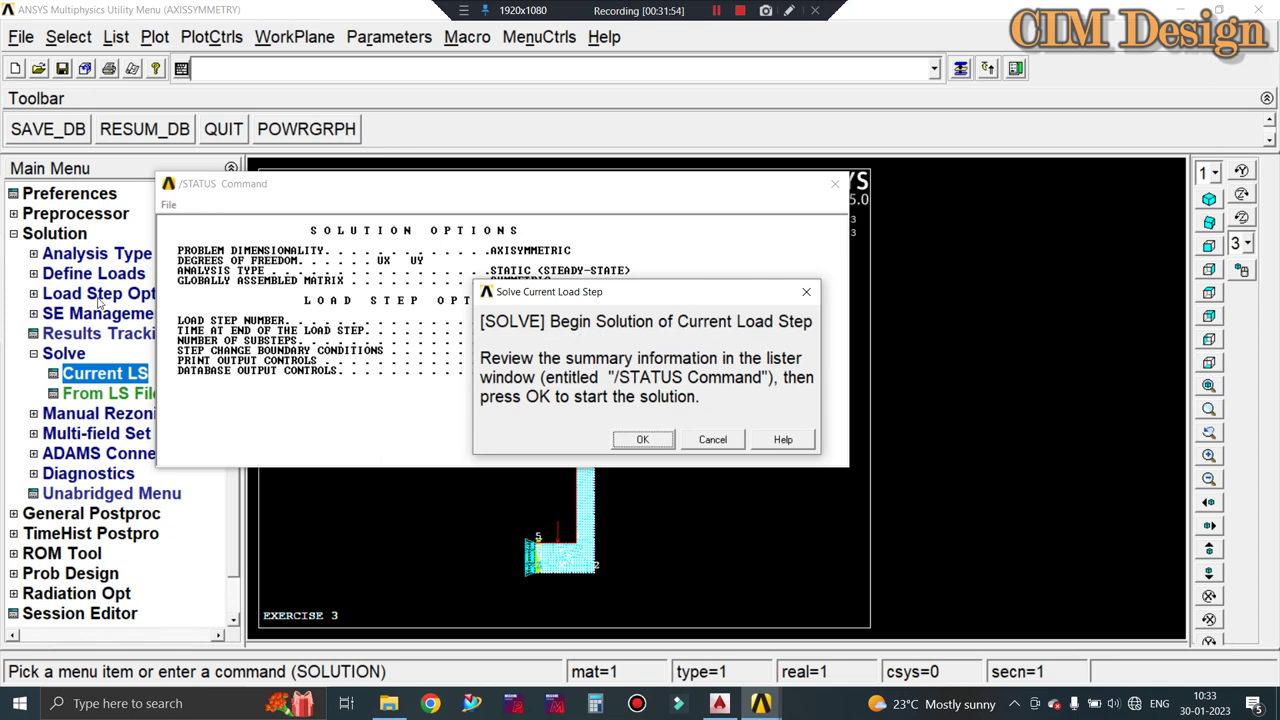
{"action": "left_click", "coordinate": [628, 442]}
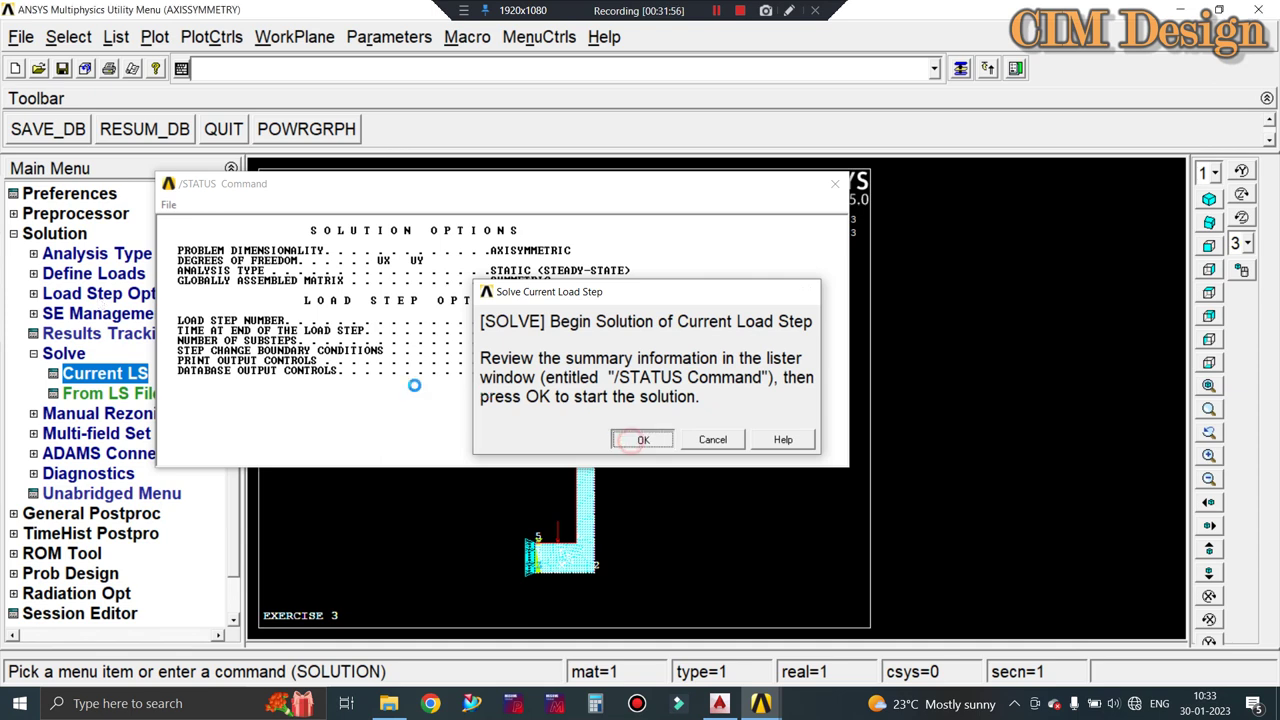
{"action": "left_click", "coordinate": [833, 187]}
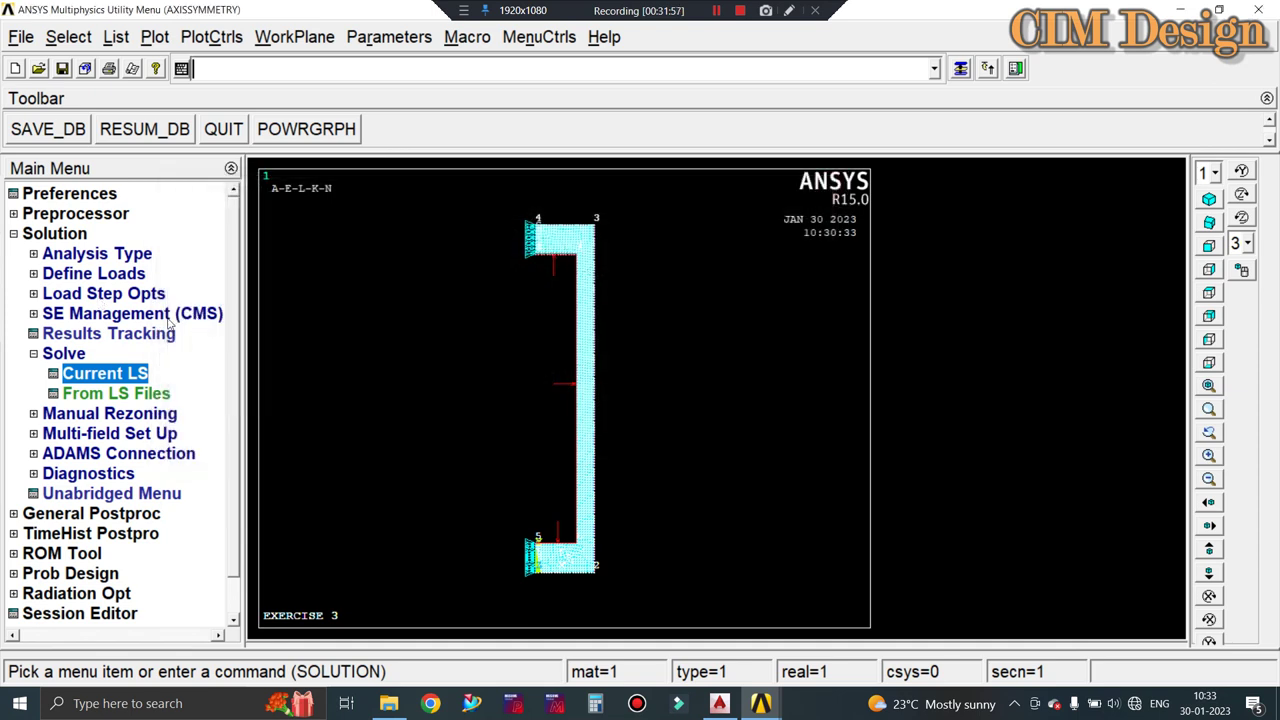
Read load step file 1 and write load step file 1 from Load Step Opts.
{"action": "left_click", "coordinate": [99, 300]}
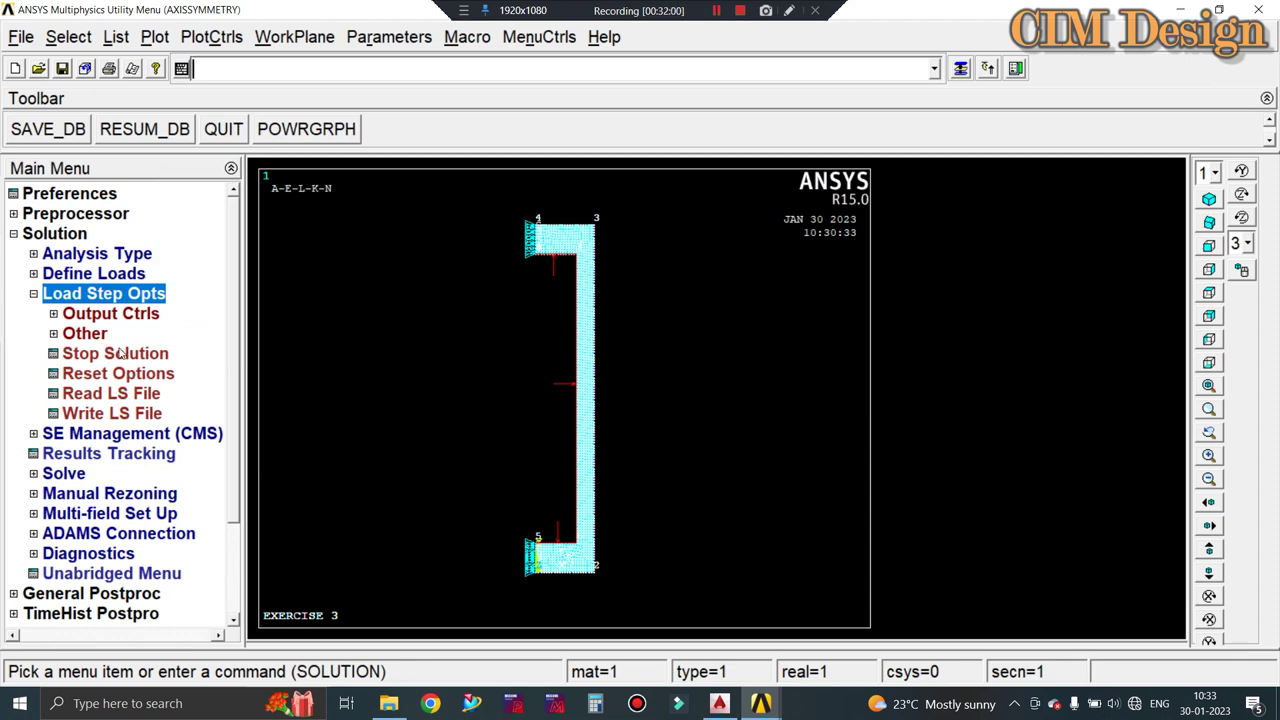
{"action": "left_click", "coordinate": [124, 400]}
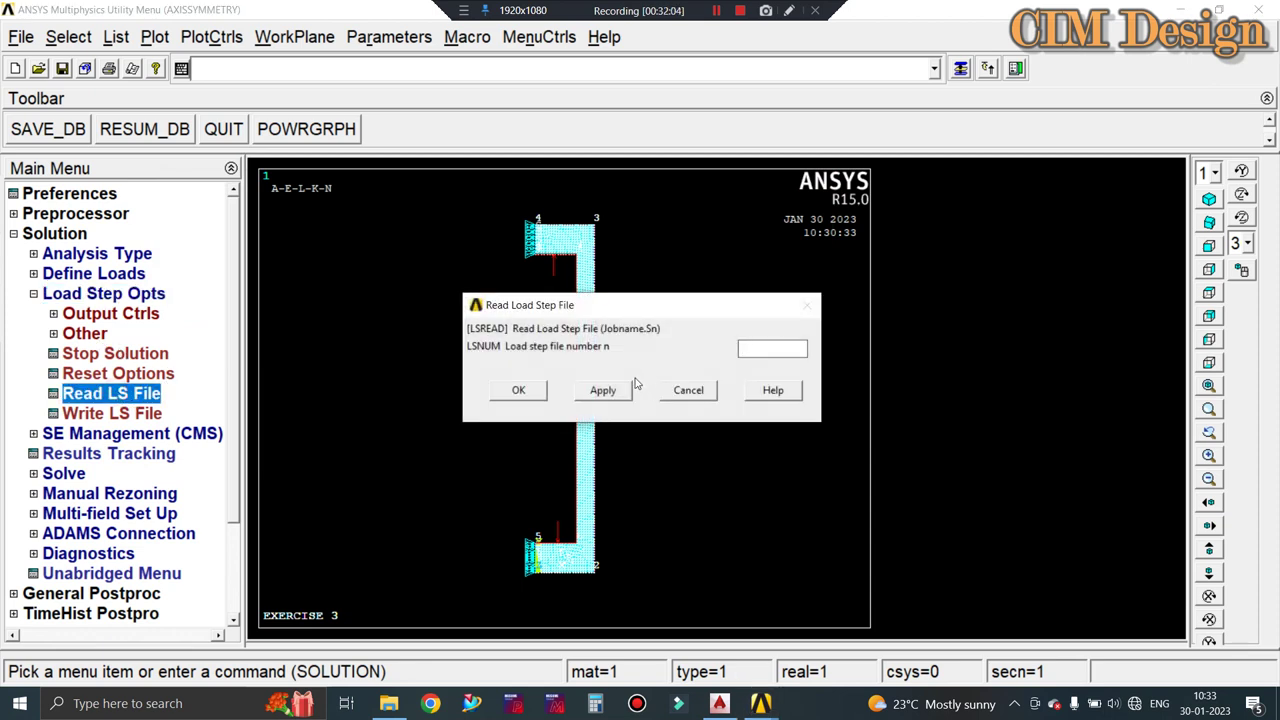
{"action": "type", "text": "1"}
{"action": "left_click", "coordinate": [671, 395]}
{"action": "left_click", "coordinate": [115, 414]}
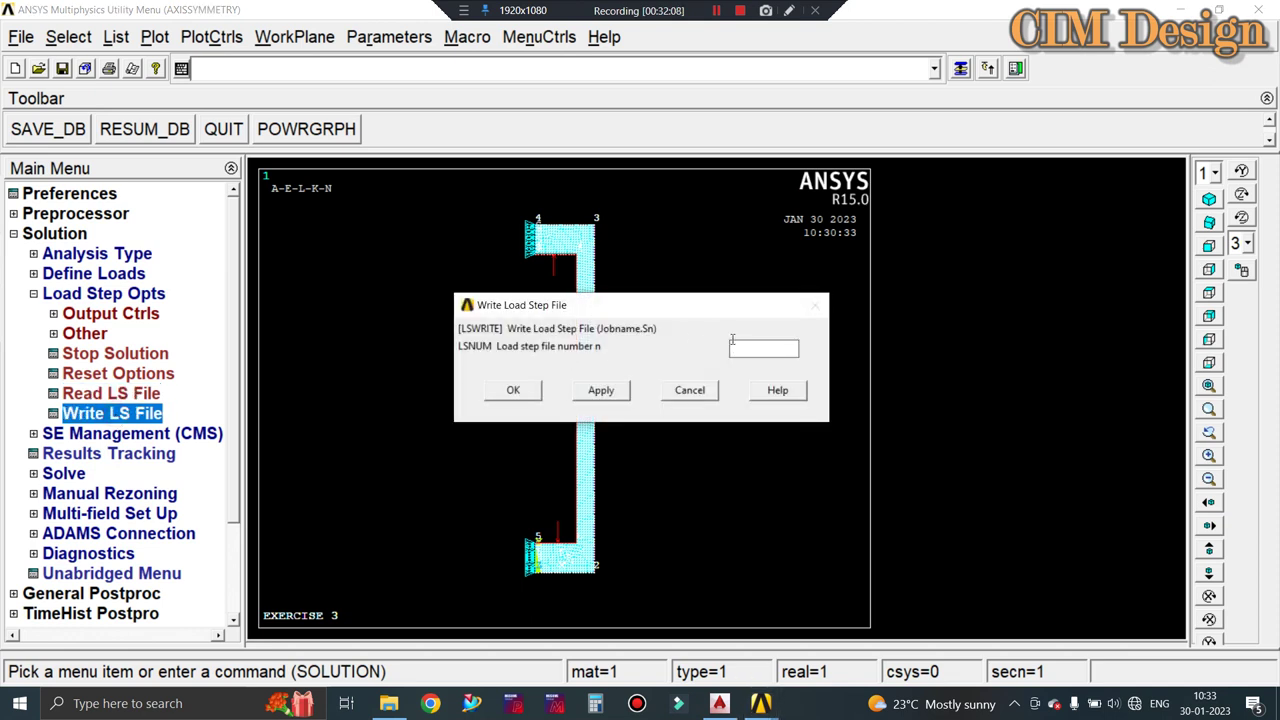
{"action": "type", "text": "1"}
{"action": "left_click", "coordinate": [513, 391]}
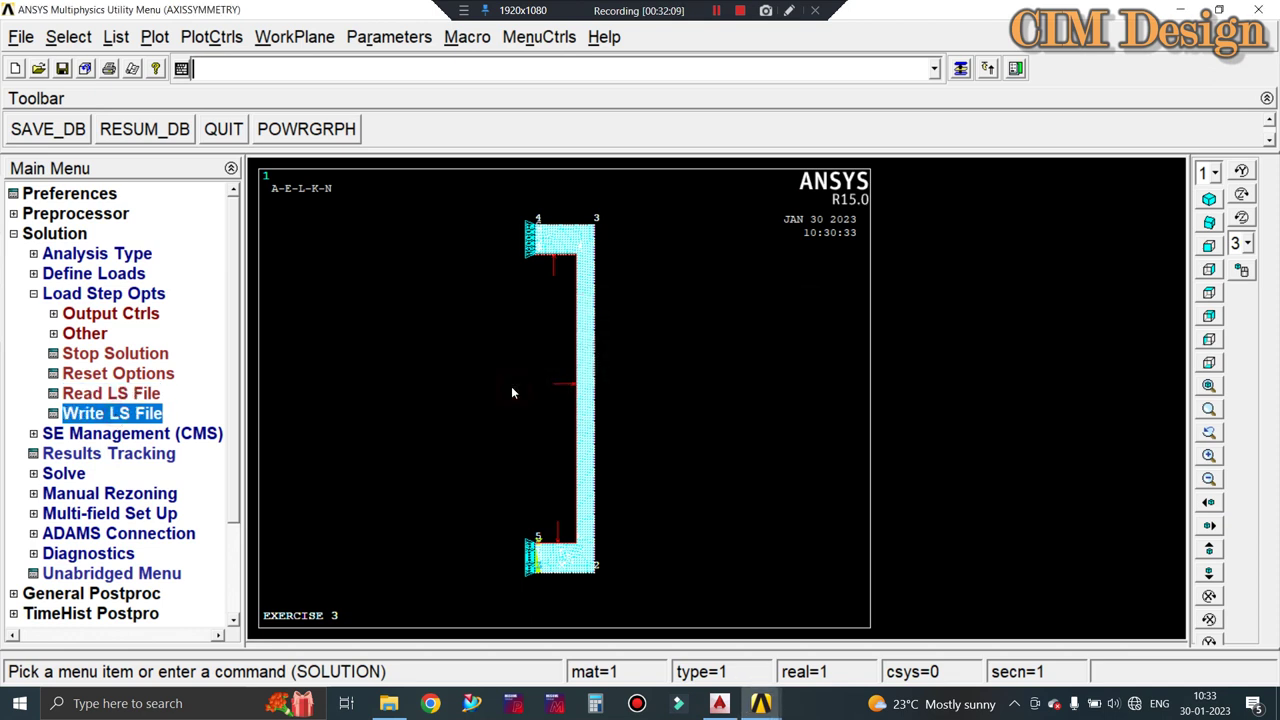
{"action": "left_click", "coordinate": [62, 474]}
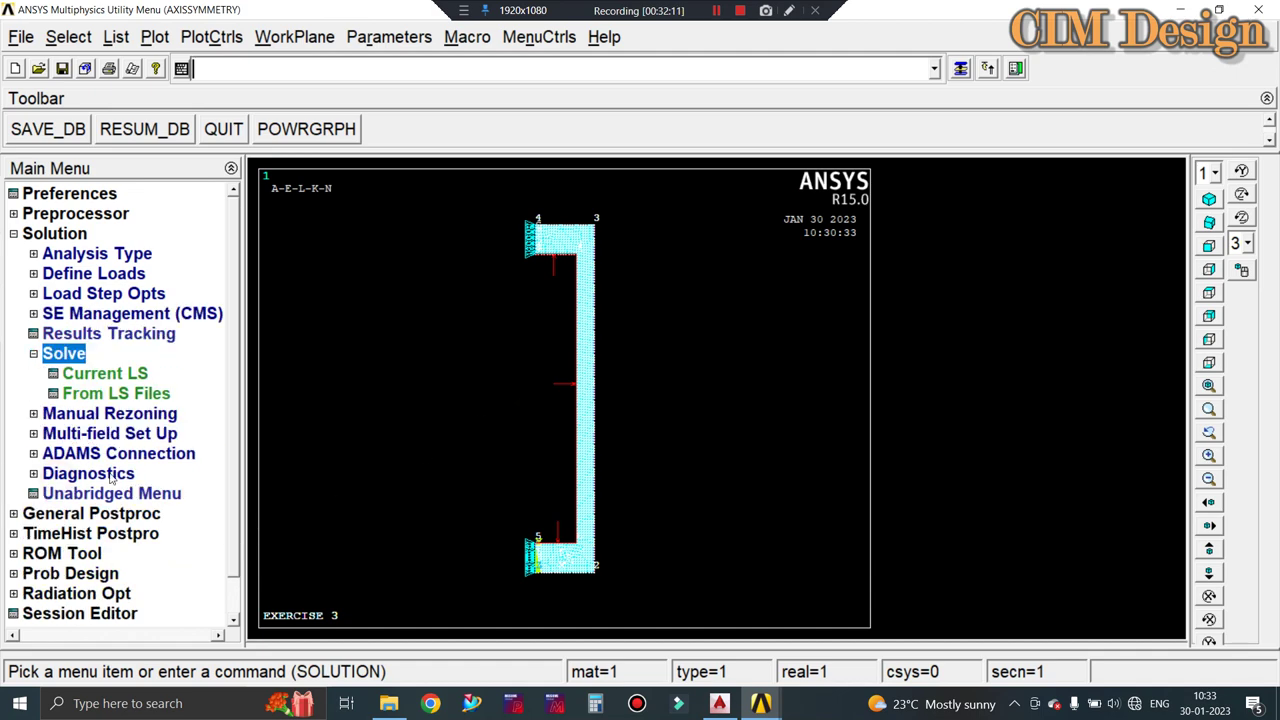
Solve the current load step, close the status listing and return to Solution.
{"action": "left_click", "coordinate": [105, 390]}
{"action": "left_click", "coordinate": [655, 438]}
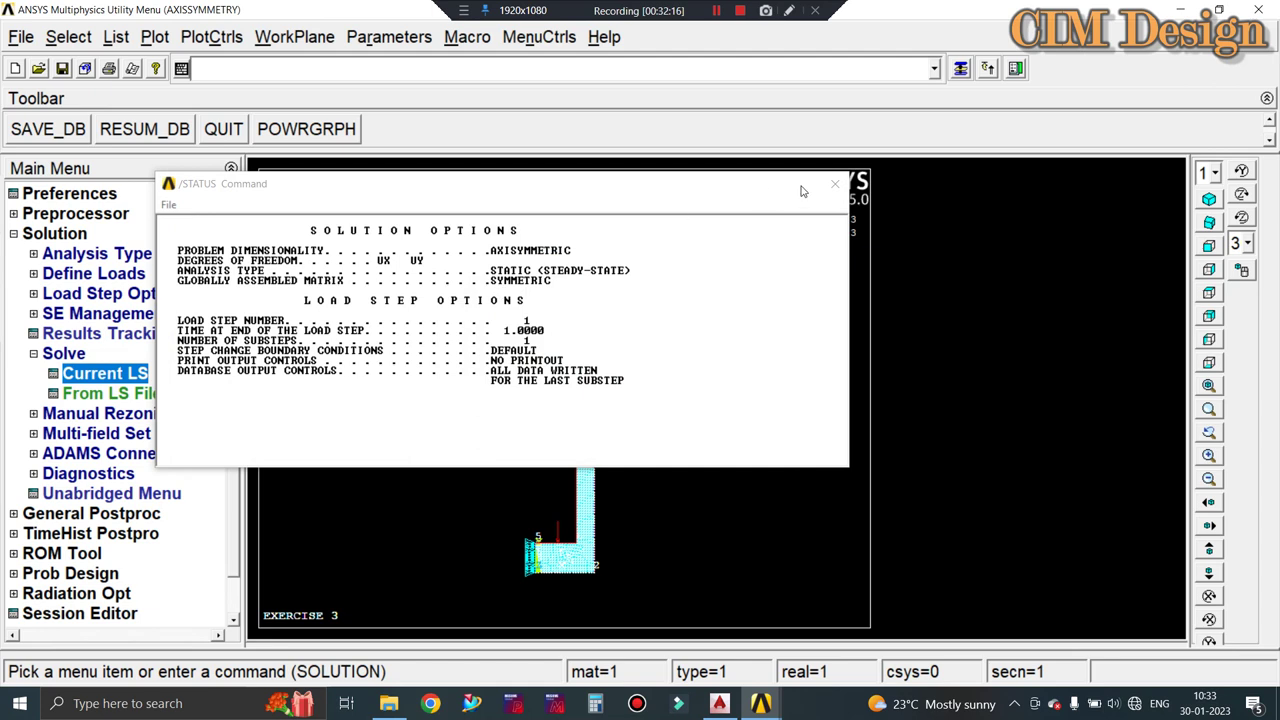
{"action": "left_click", "coordinate": [835, 184]}
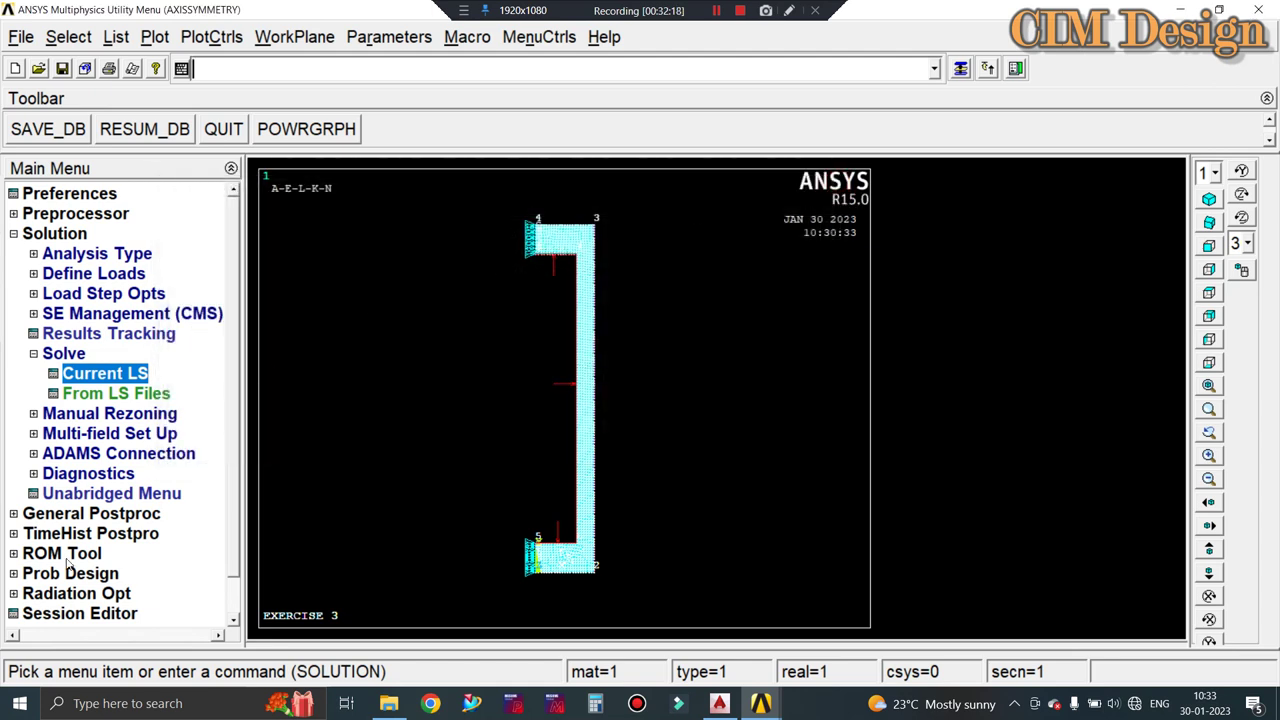
{"action": "left_click", "coordinate": [65, 513]}
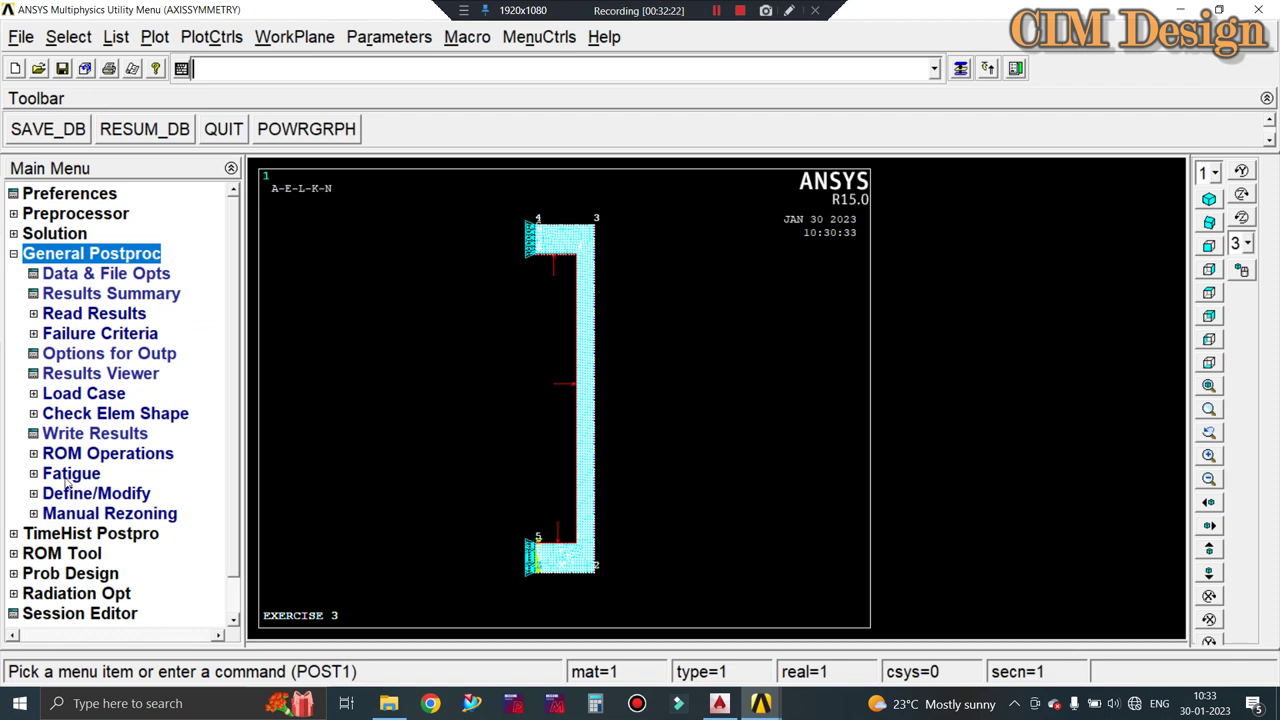
{"action": "left_click", "coordinate": [14, 254]}
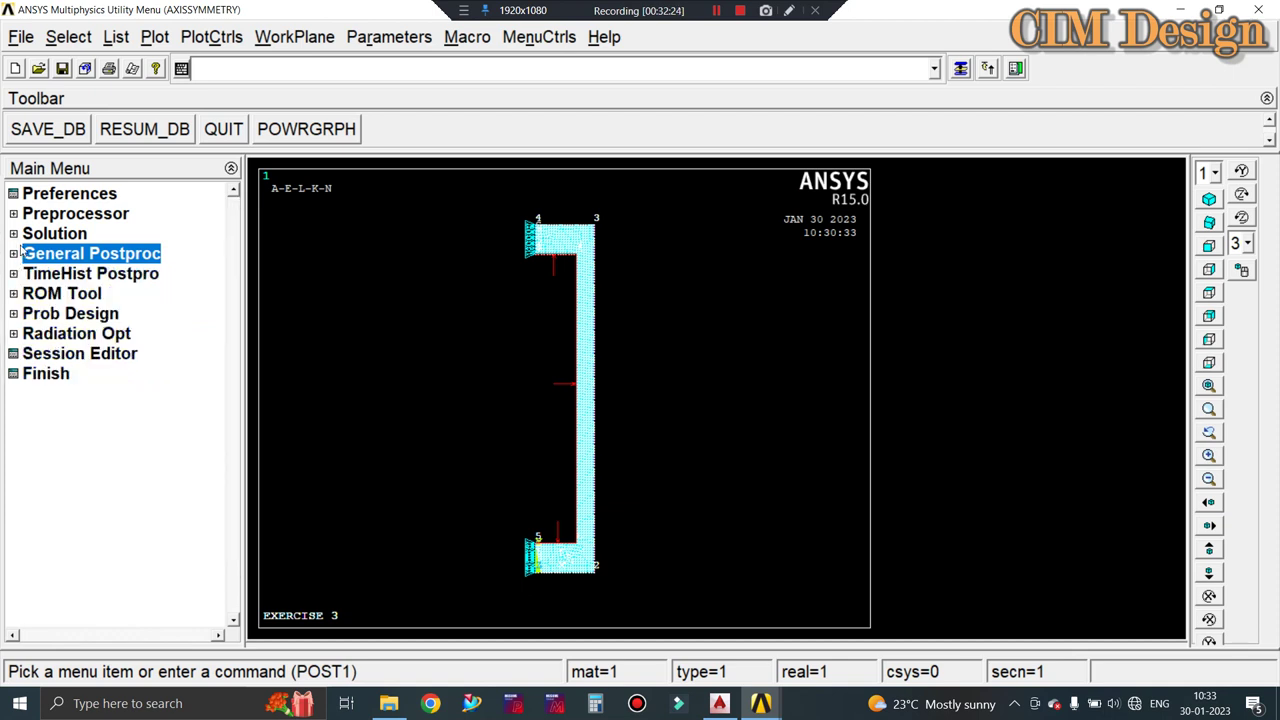
{"action": "left_click", "coordinate": [14, 234]}
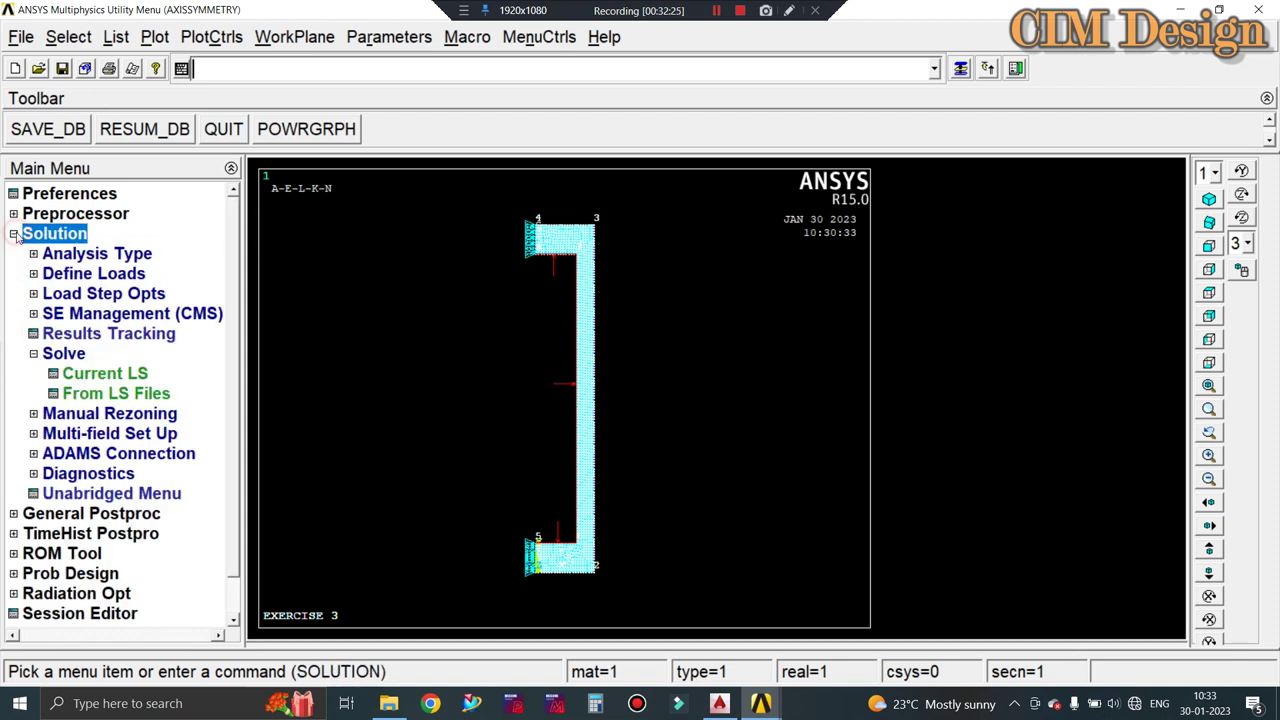
Re-solve the current load step after entering STATUS COMMAND, closing both status listings.
{"action": "left_click", "coordinate": [78, 373]}
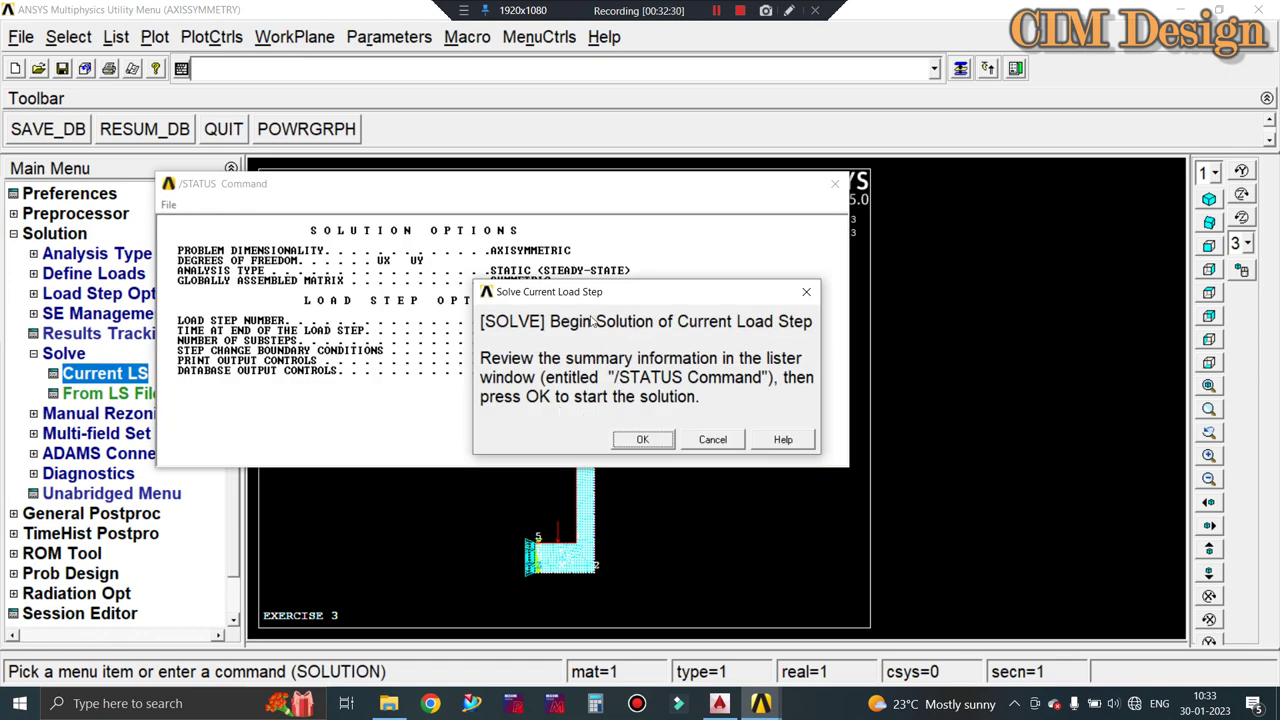
{"action": "left_click", "coordinate": [322, 84]}
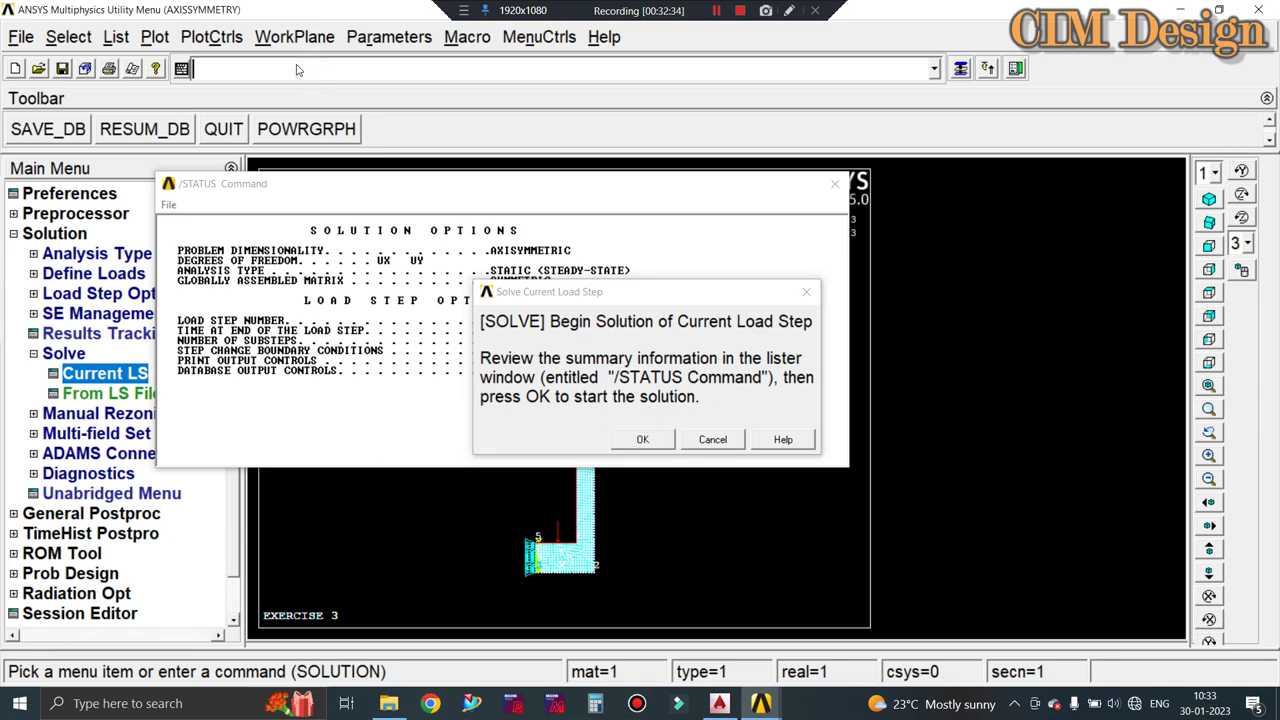
{"action": "type", "text": "S"}
{"action": "type", "text": "T"}
{"action": "type", "text": "ATUS "}
{"action": "type", "text": "COMM"}
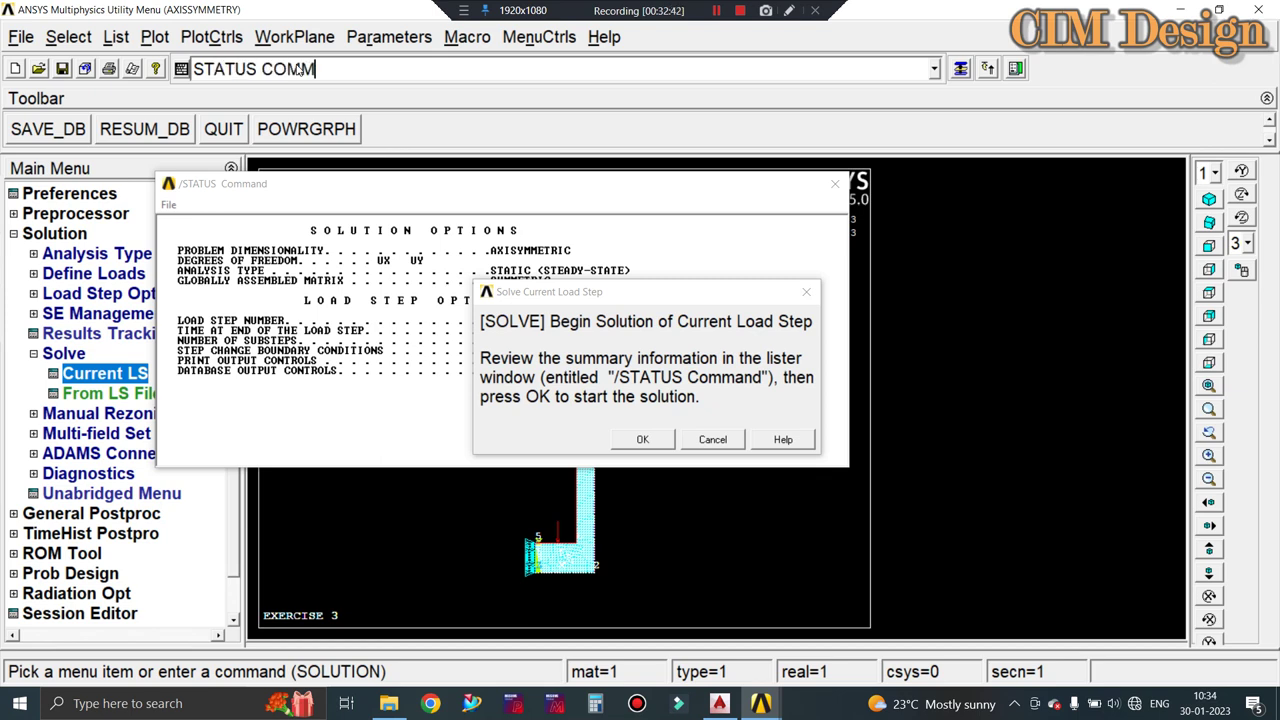
{"action": "type", "text": "AND"}
{"action": "key", "text": "Return"}
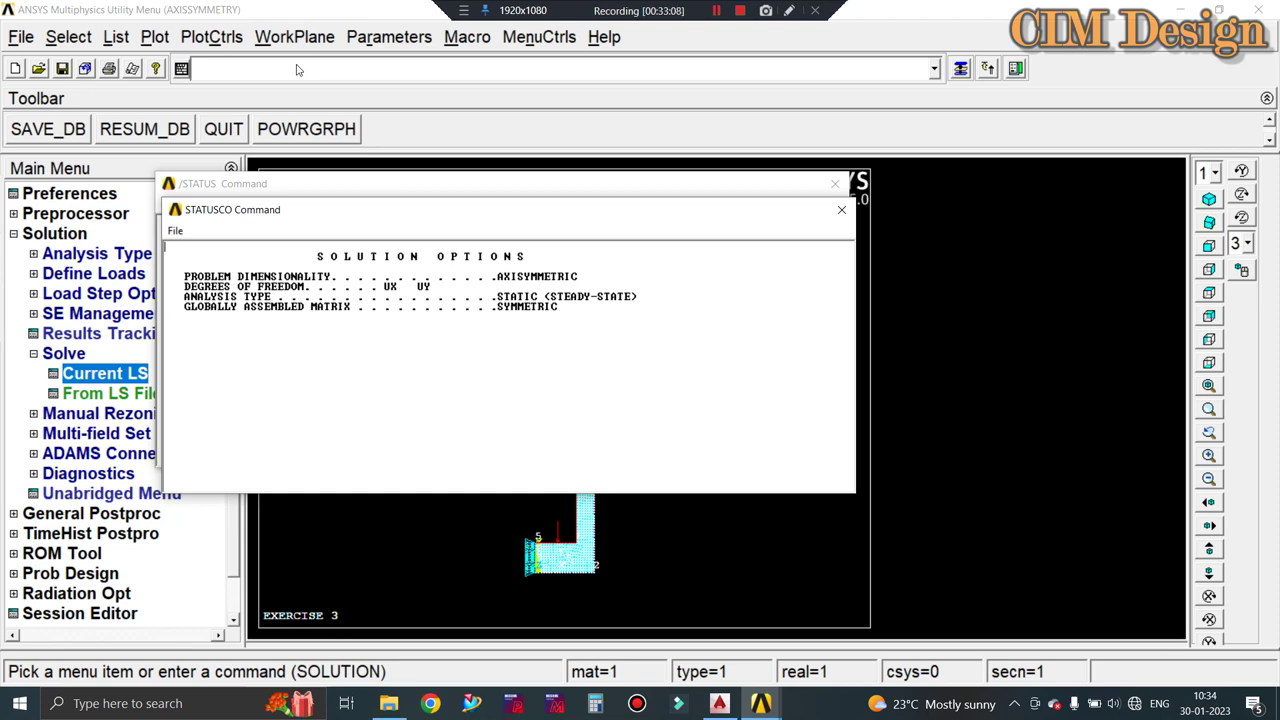
{"action": "left_click", "coordinate": [841, 209]}
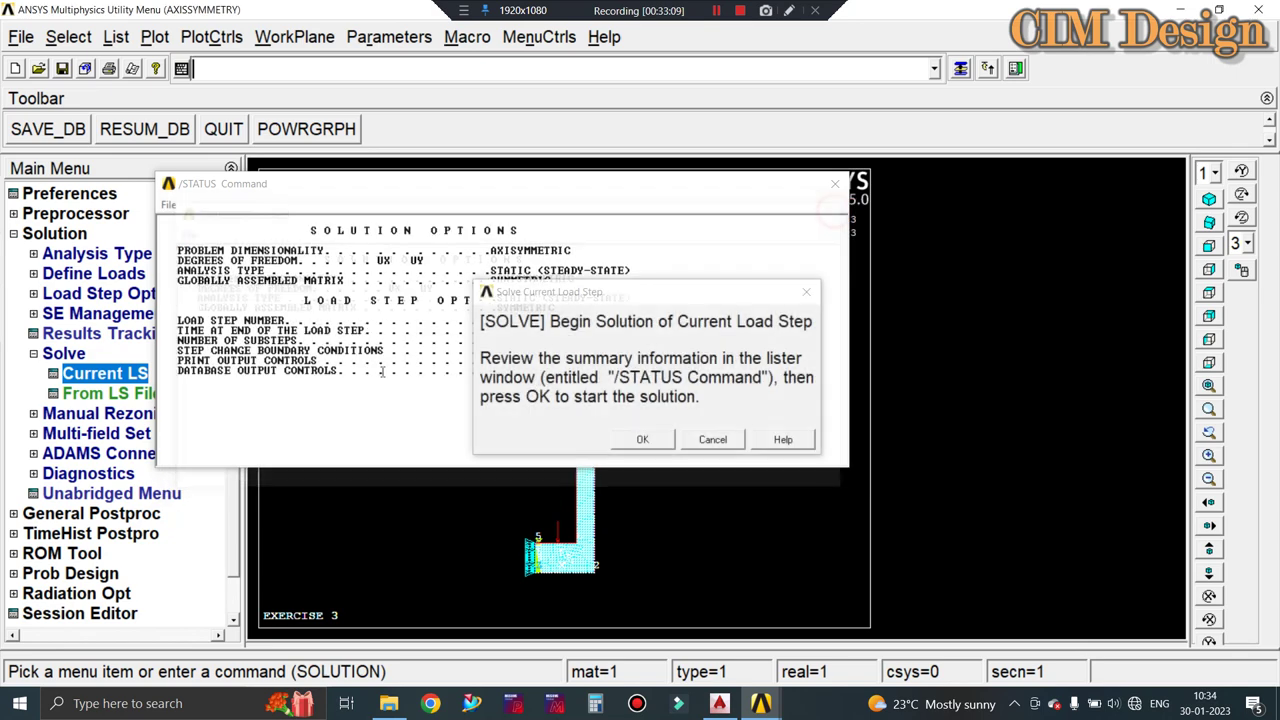
{"action": "left_click", "coordinate": [643, 441]}
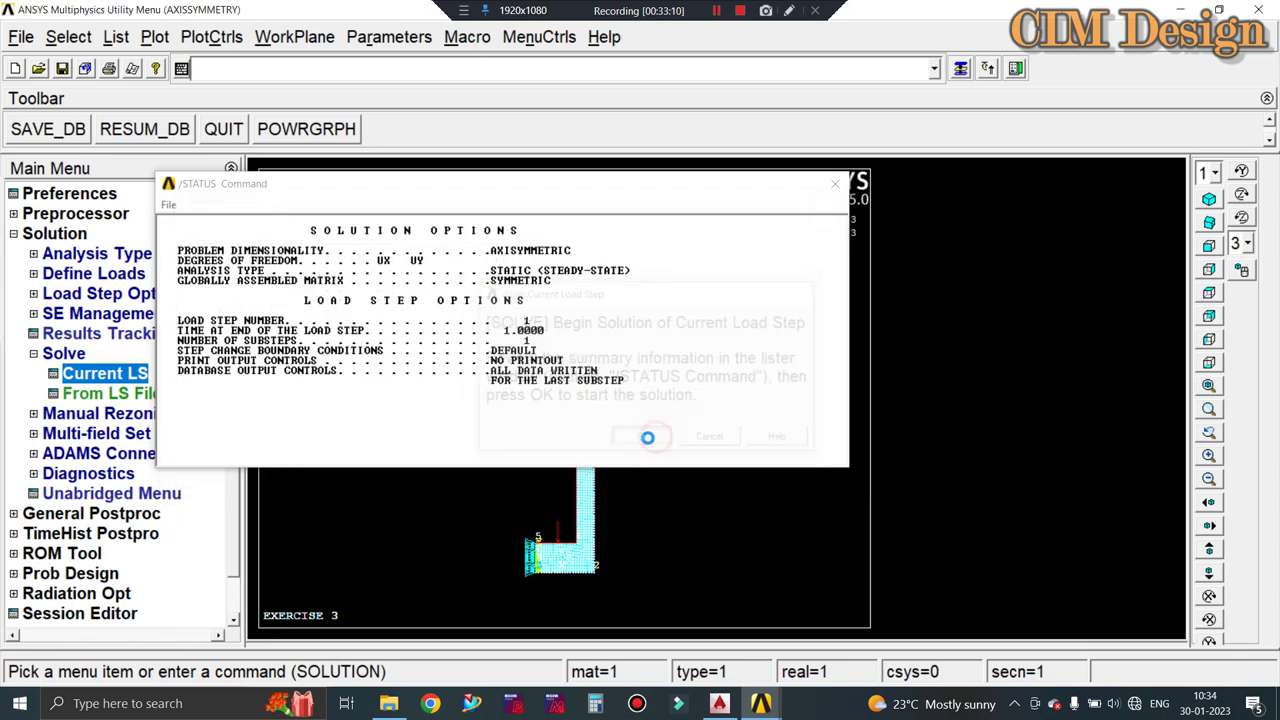
{"action": "left_click", "coordinate": [835, 187]}
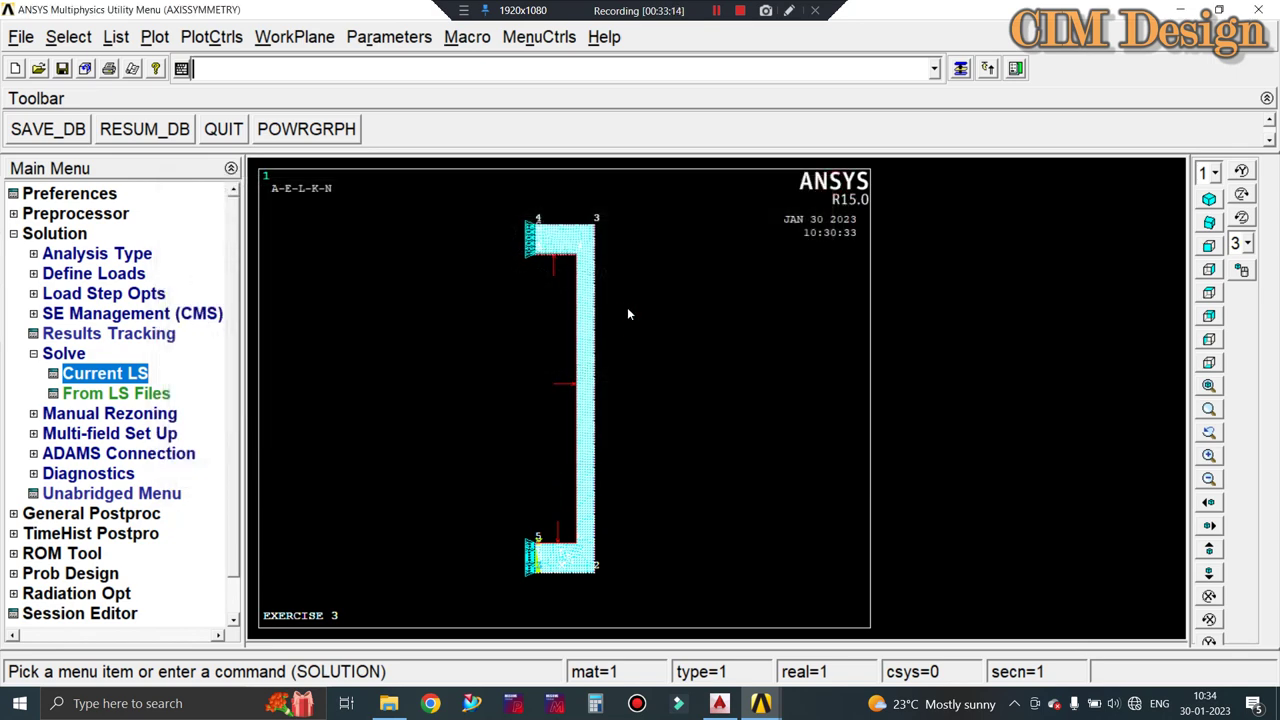
{"action": "left_click", "coordinate": [715, 14]}
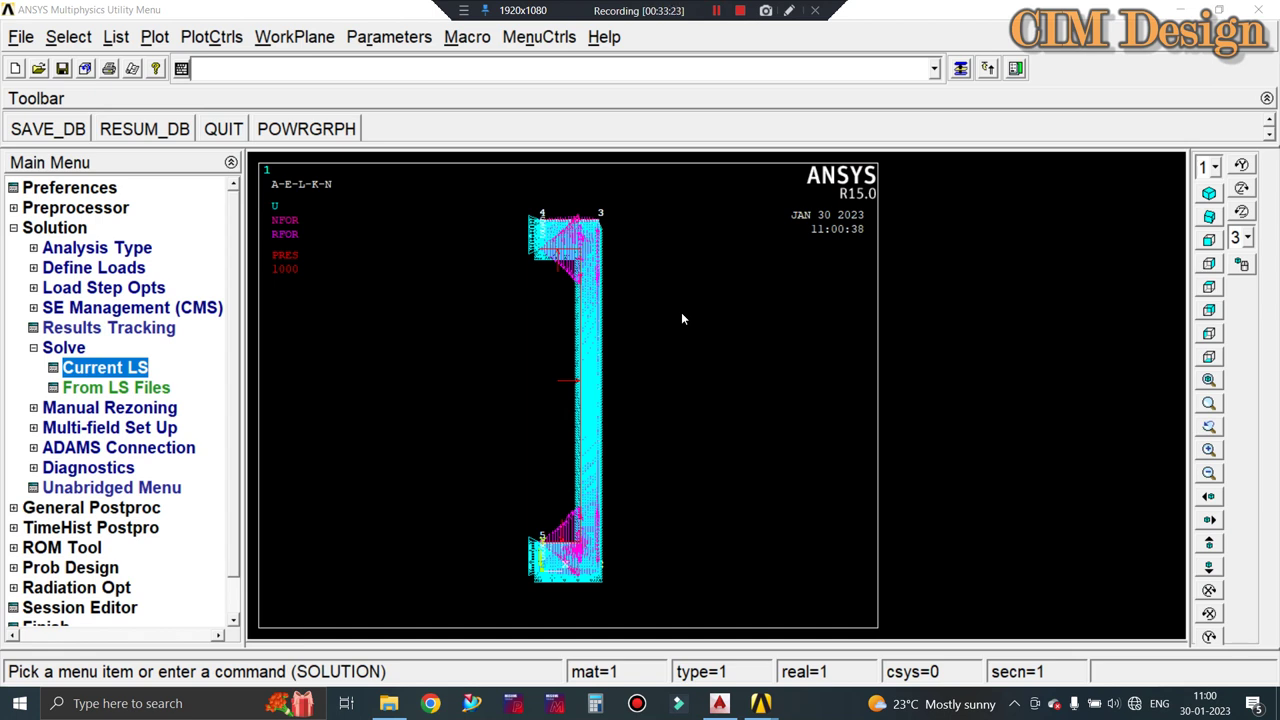
Review the Apply > Displacement load options, then return to the Preprocessor branch.
{"action": "left_click", "coordinate": [33, 348]}
{"action": "left_click", "coordinate": [85, 268]}
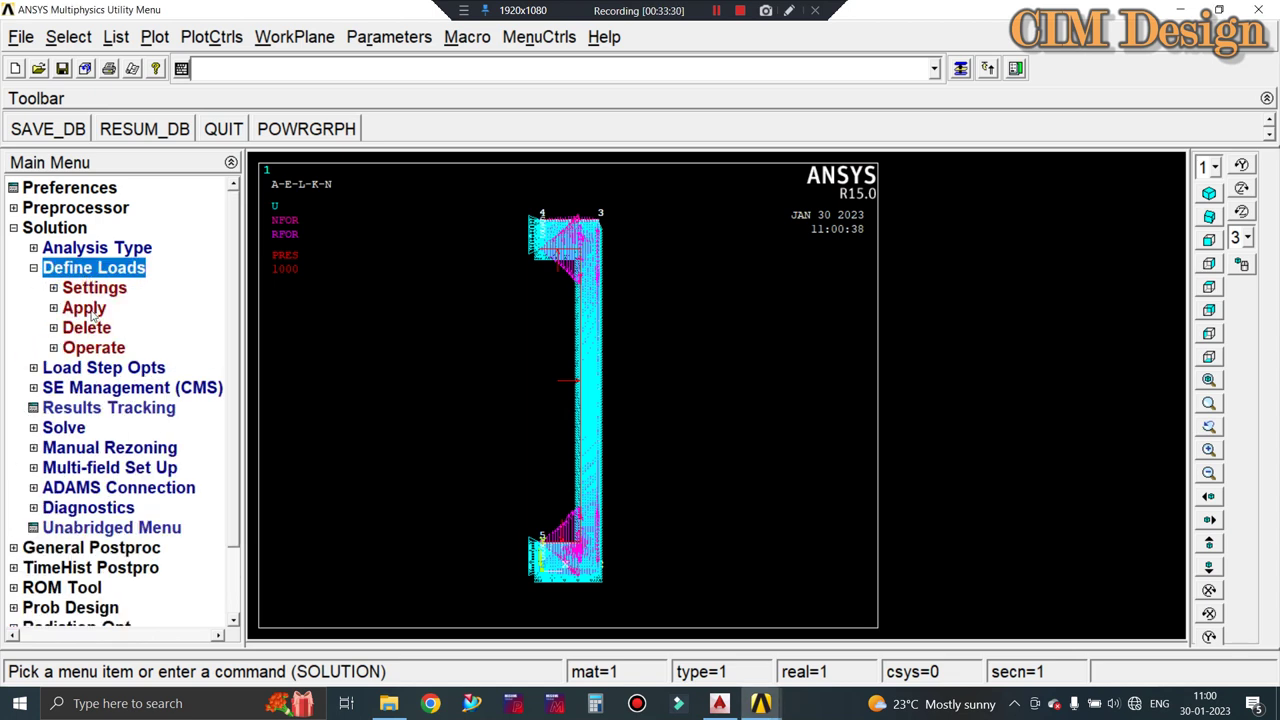
{"action": "left_click", "coordinate": [90, 312]}
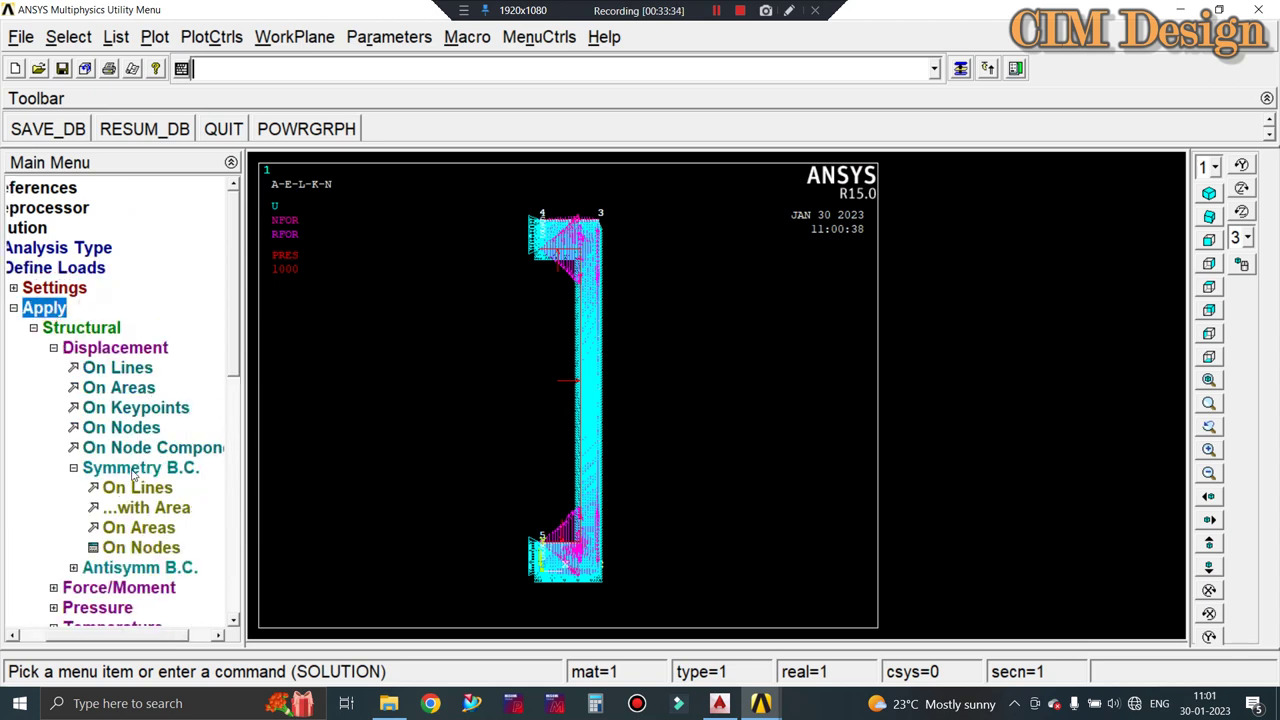
{"action": "left_click", "coordinate": [14, 309]}
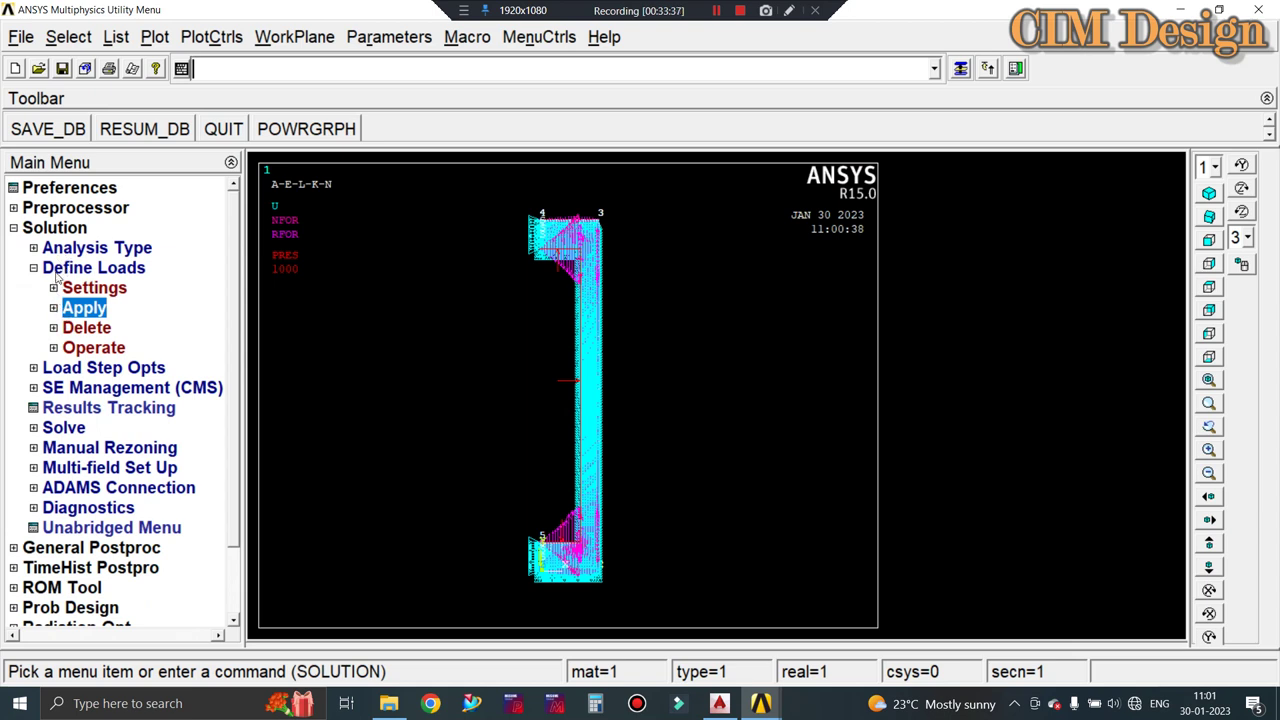
{"action": "left_click", "coordinate": [34, 248]}
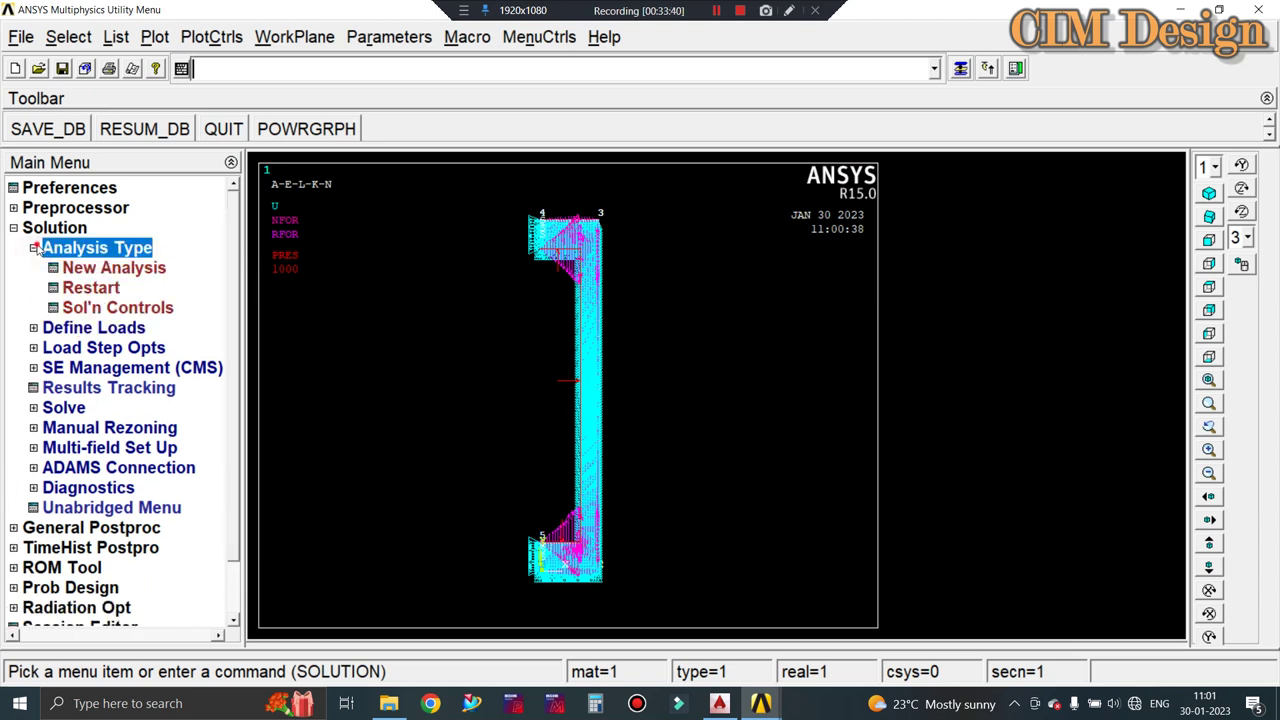
{"action": "left_click", "coordinate": [34, 248]}
{"action": "left_click", "coordinate": [14, 208]}
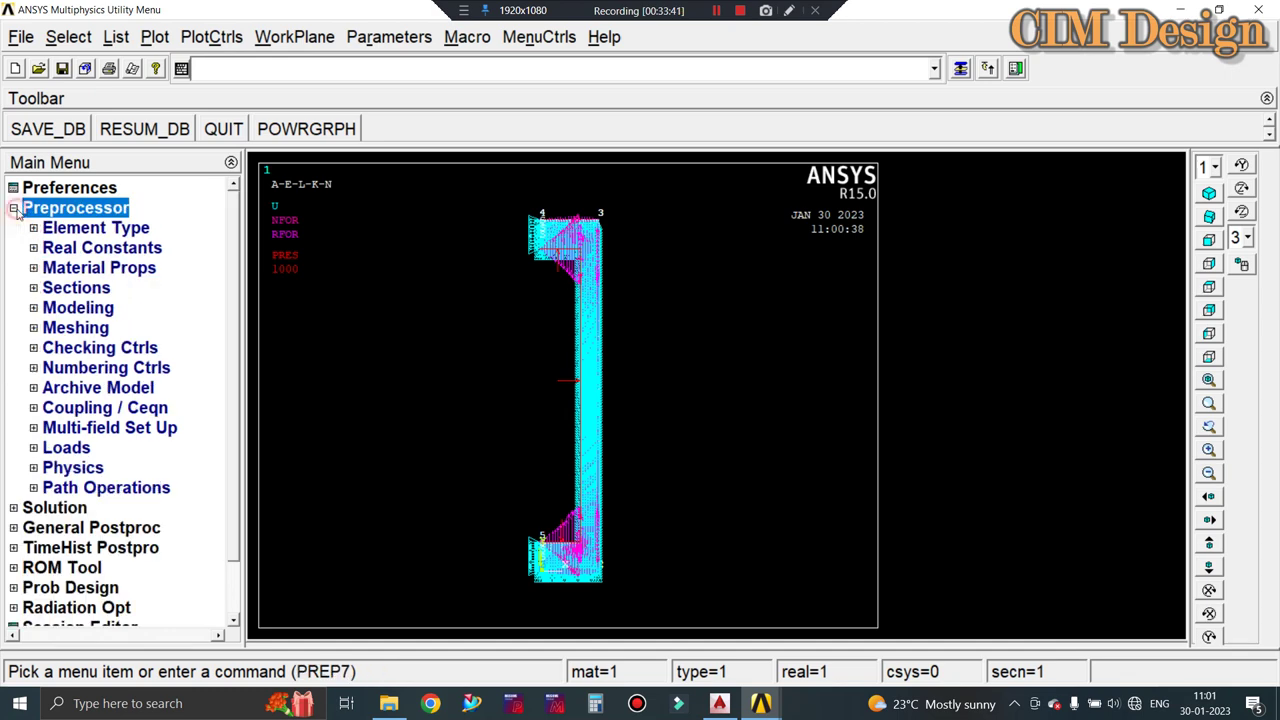
Remesh the C-section area with MeshTool, then replot keypoints, lines and elements via Multi-Plots.
{"action": "left_click", "coordinate": [70, 330]}
{"action": "left_click", "coordinate": [110, 370]}
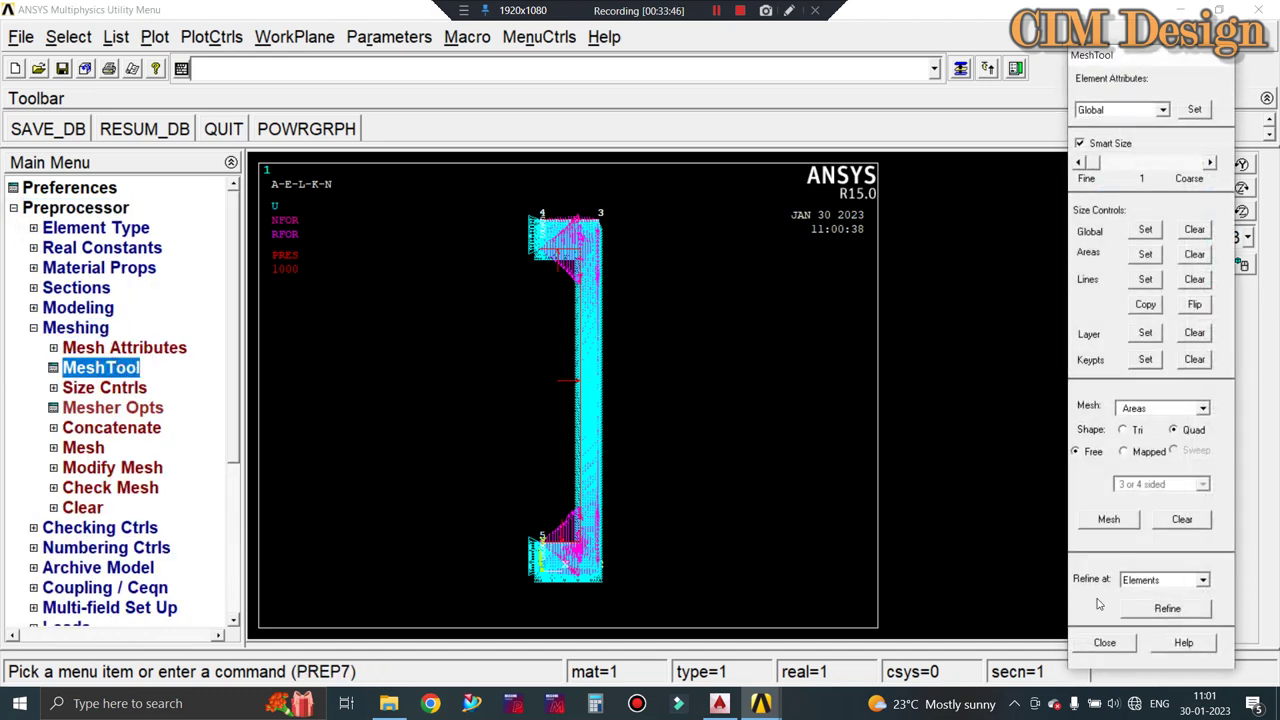
{"action": "left_click", "coordinate": [1115, 525]}
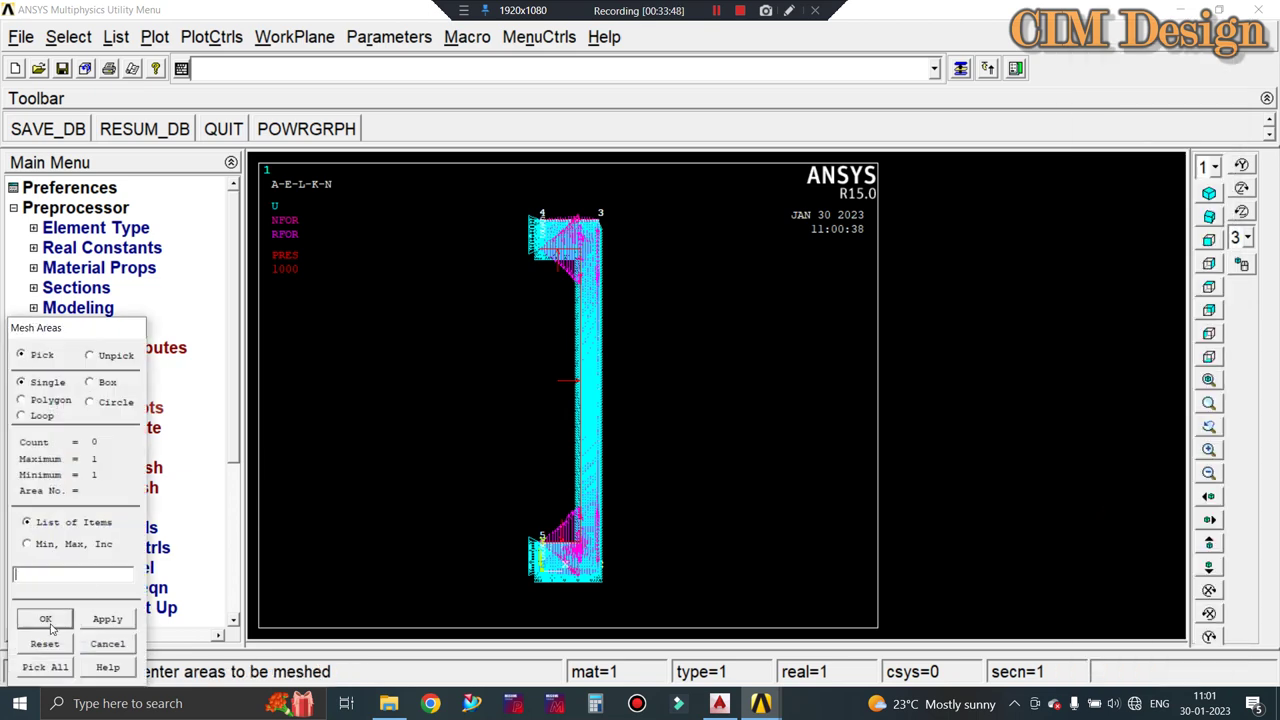
{"action": "left_click", "coordinate": [566, 320]}
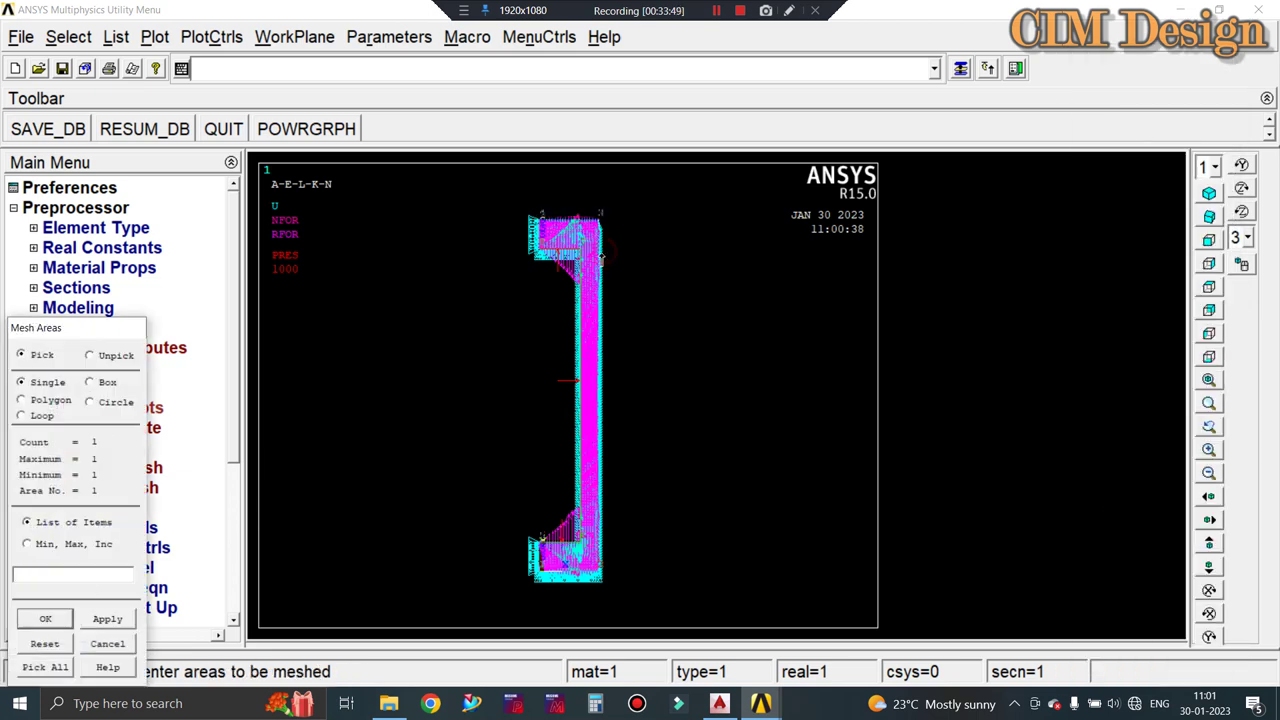
{"action": "left_click", "coordinate": [45, 619]}
{"action": "left_click", "coordinate": [522, 390]}
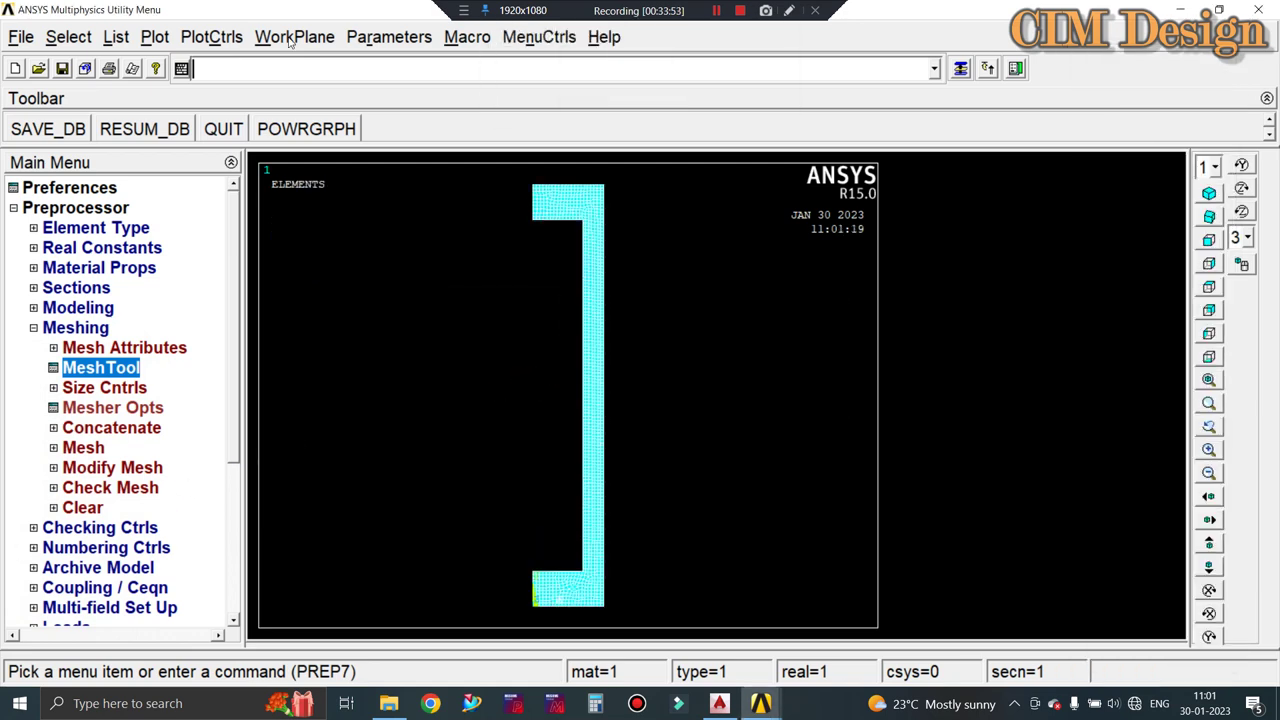
{"action": "left_click", "coordinate": [158, 38]}
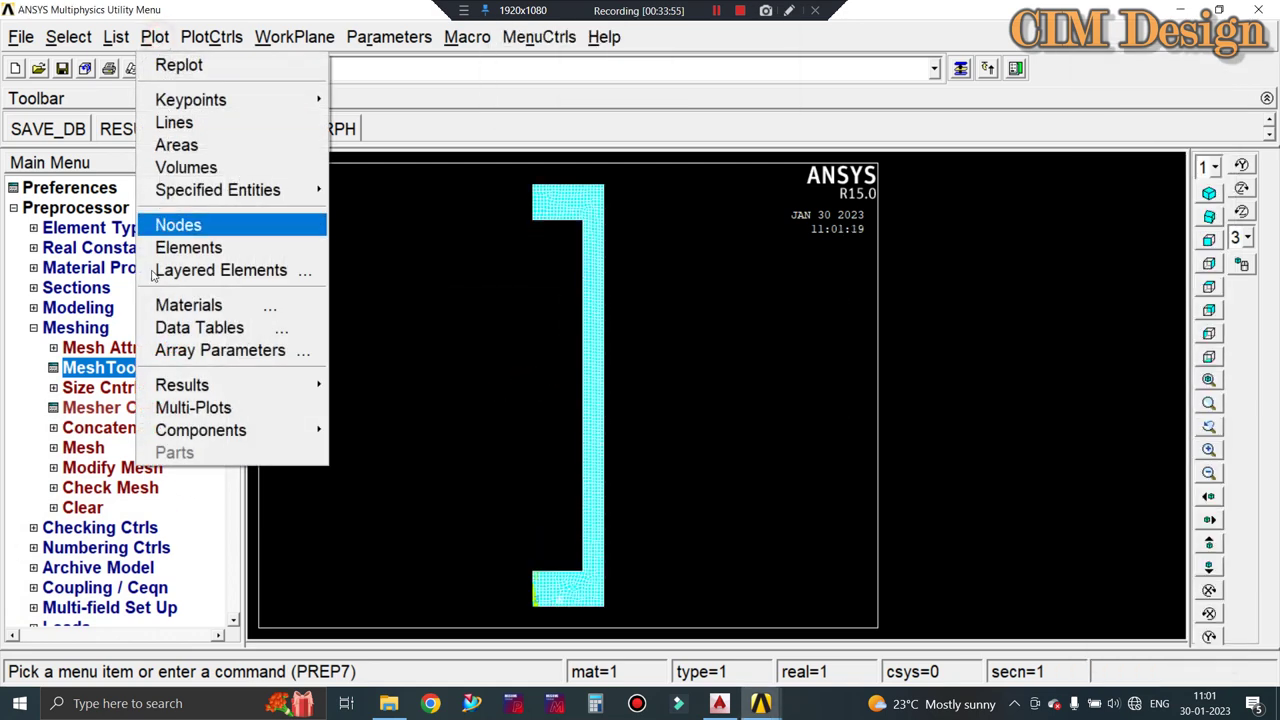
{"action": "left_click", "coordinate": [185, 407]}
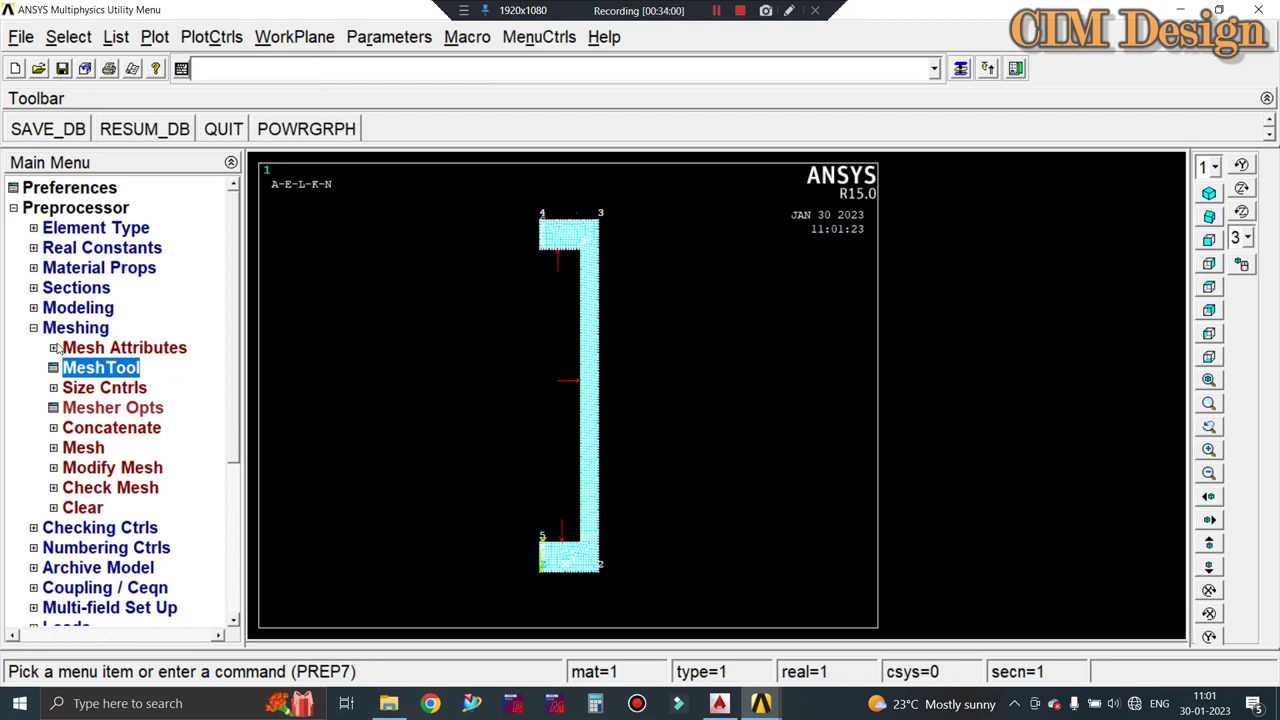
Return to Solution > Define Loads > Apply to reach the displacement and Symmetry B.C. options.
{"action": "left_click", "coordinate": [34, 328]}
{"action": "left_click", "coordinate": [30, 512]}
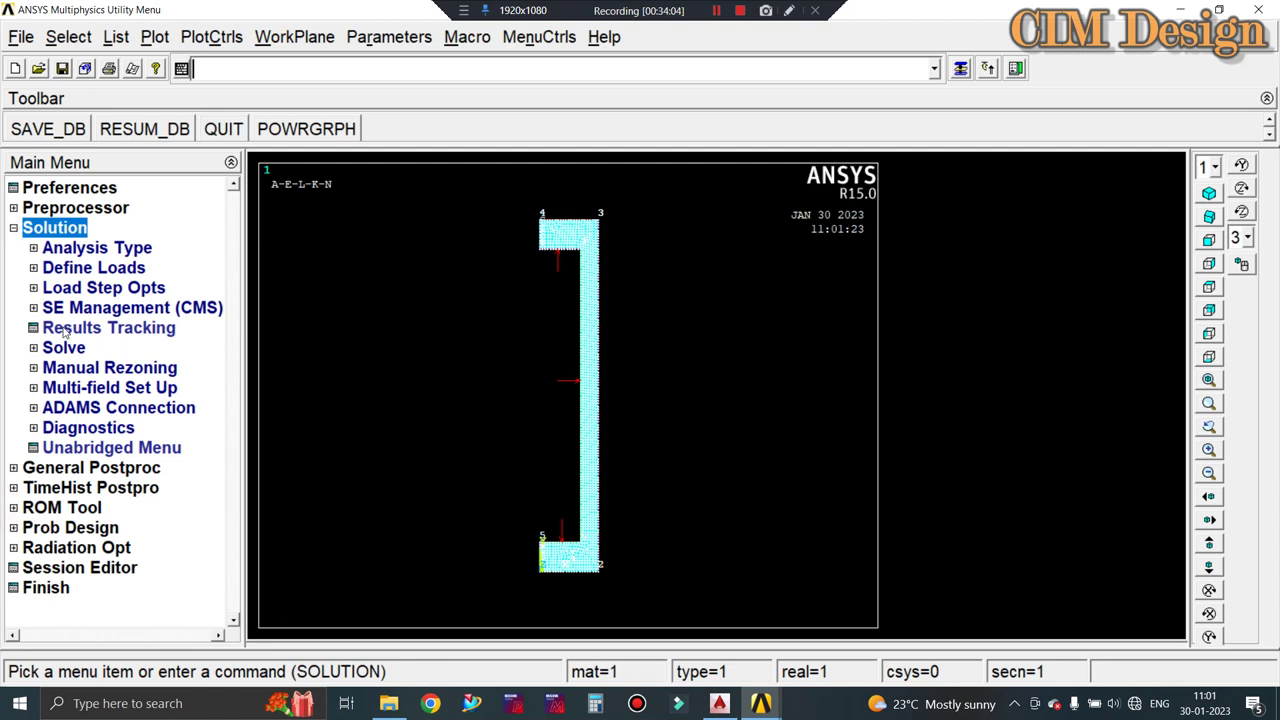
{"action": "left_click", "coordinate": [14, 228]}
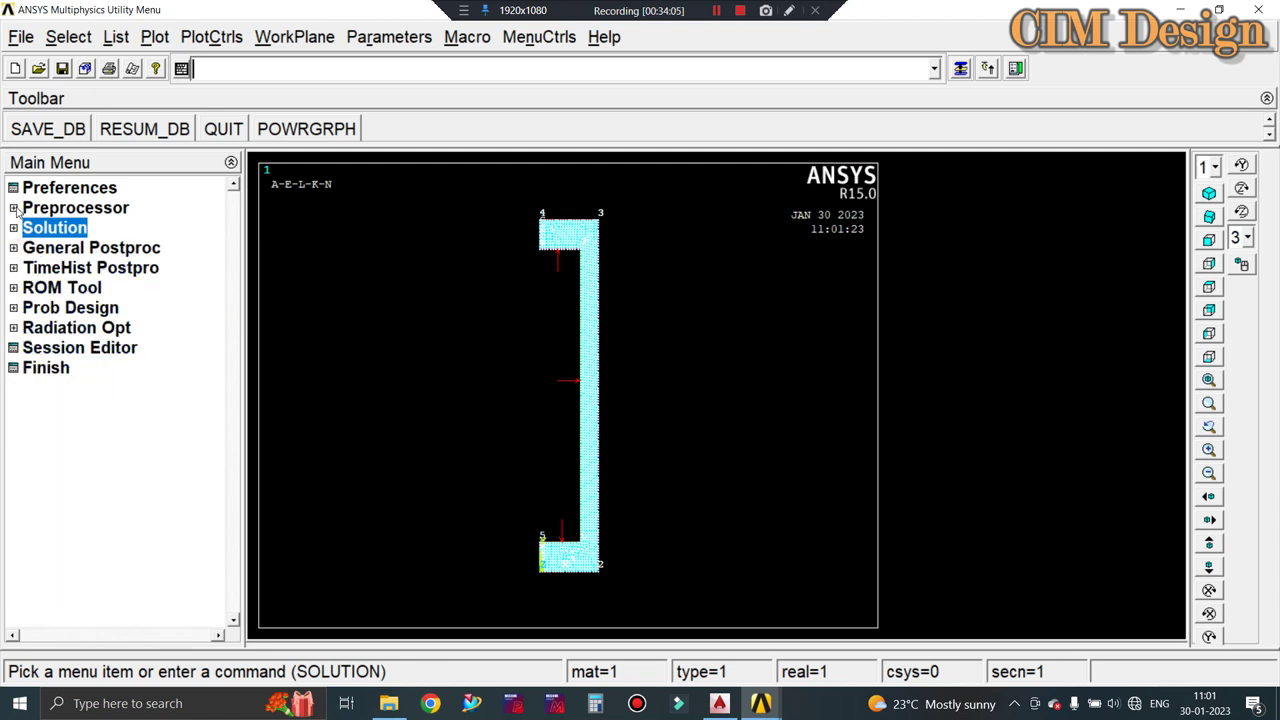
{"action": "left_click", "coordinate": [14, 208]}
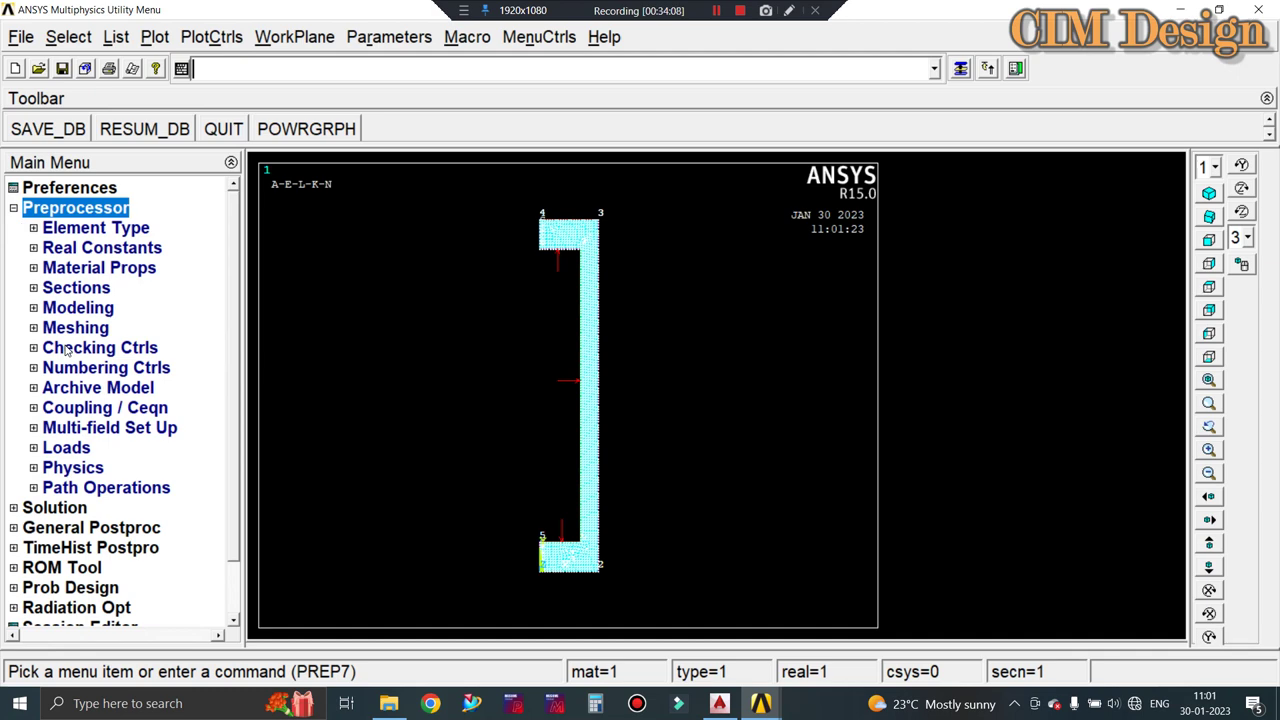
{"action": "left_click", "coordinate": [44, 511]}
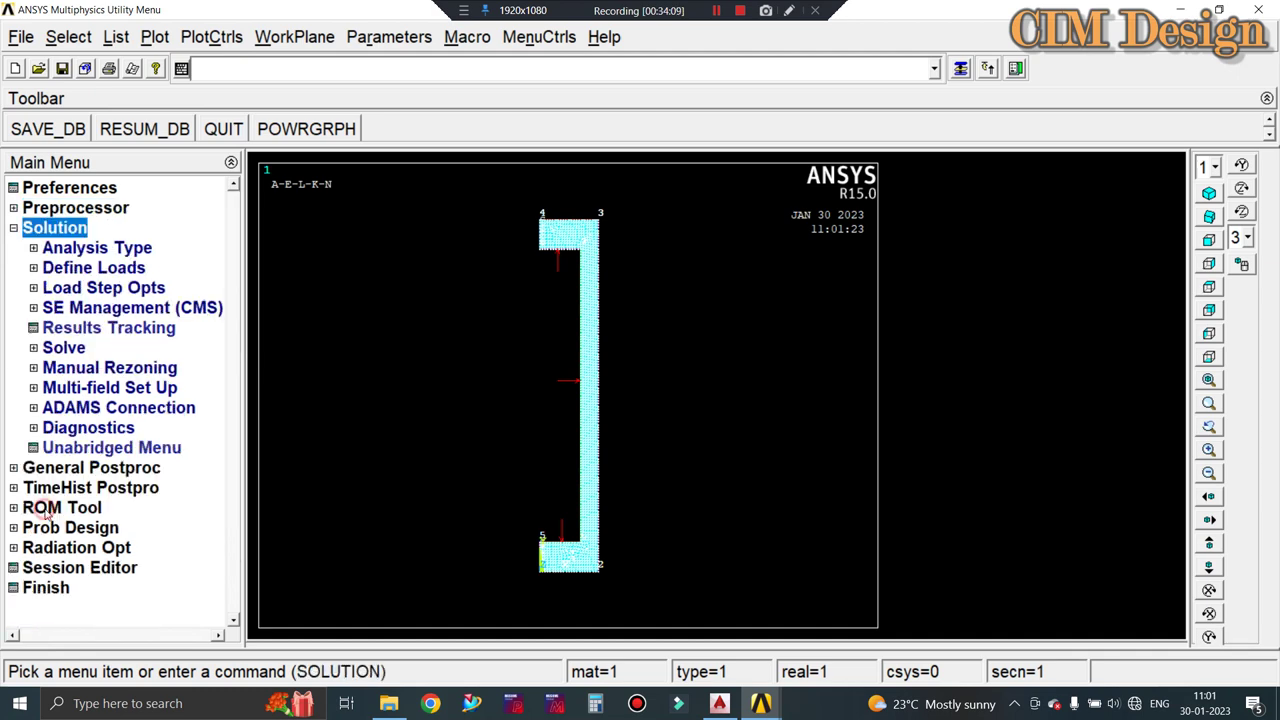
{"action": "left_click", "coordinate": [86, 267]}
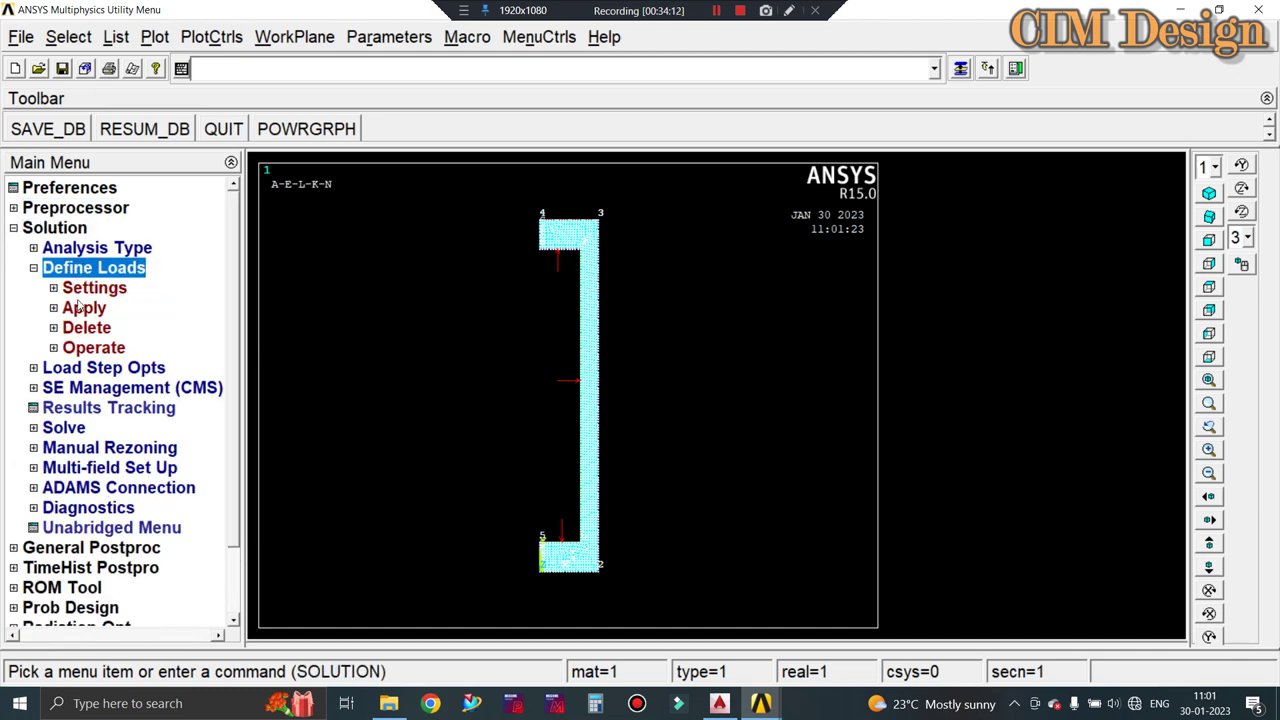
{"action": "left_click", "coordinate": [80, 308]}
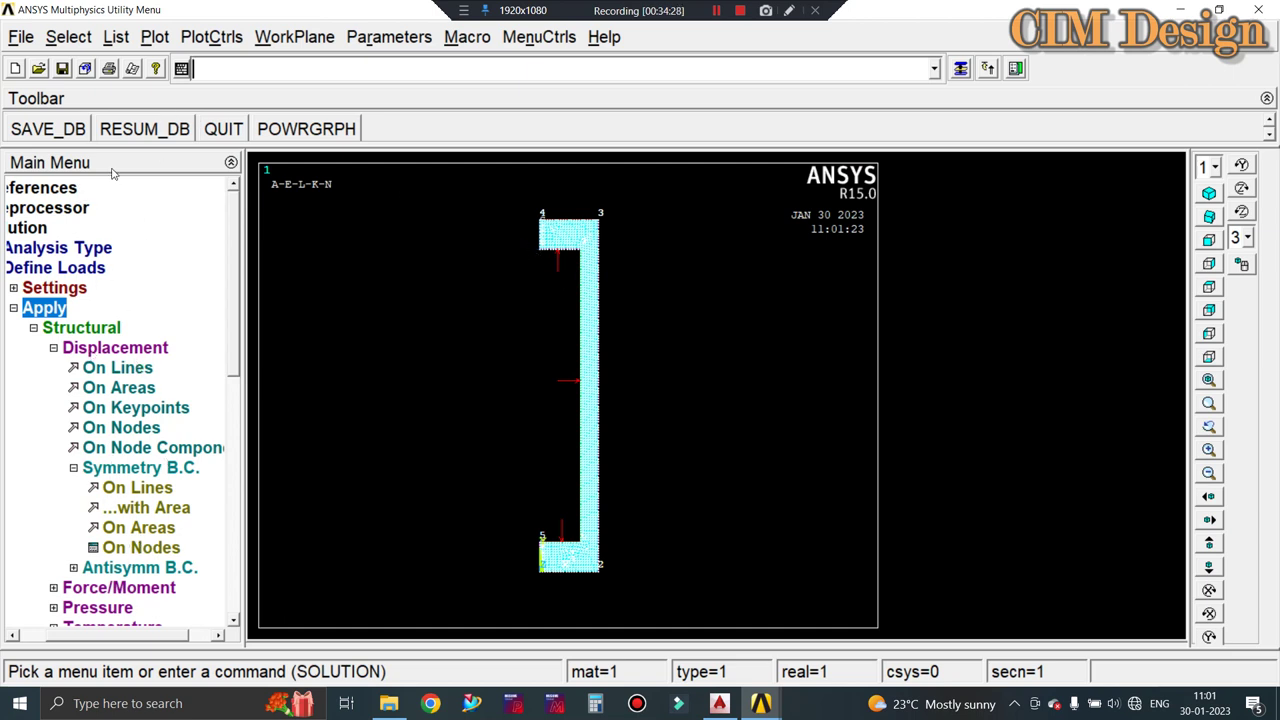
Select nodes by location with Y coordinate 5, choosing from the full set.
{"action": "left_click", "coordinate": [86, 38]}
{"action": "left_click", "coordinate": [96, 64]}
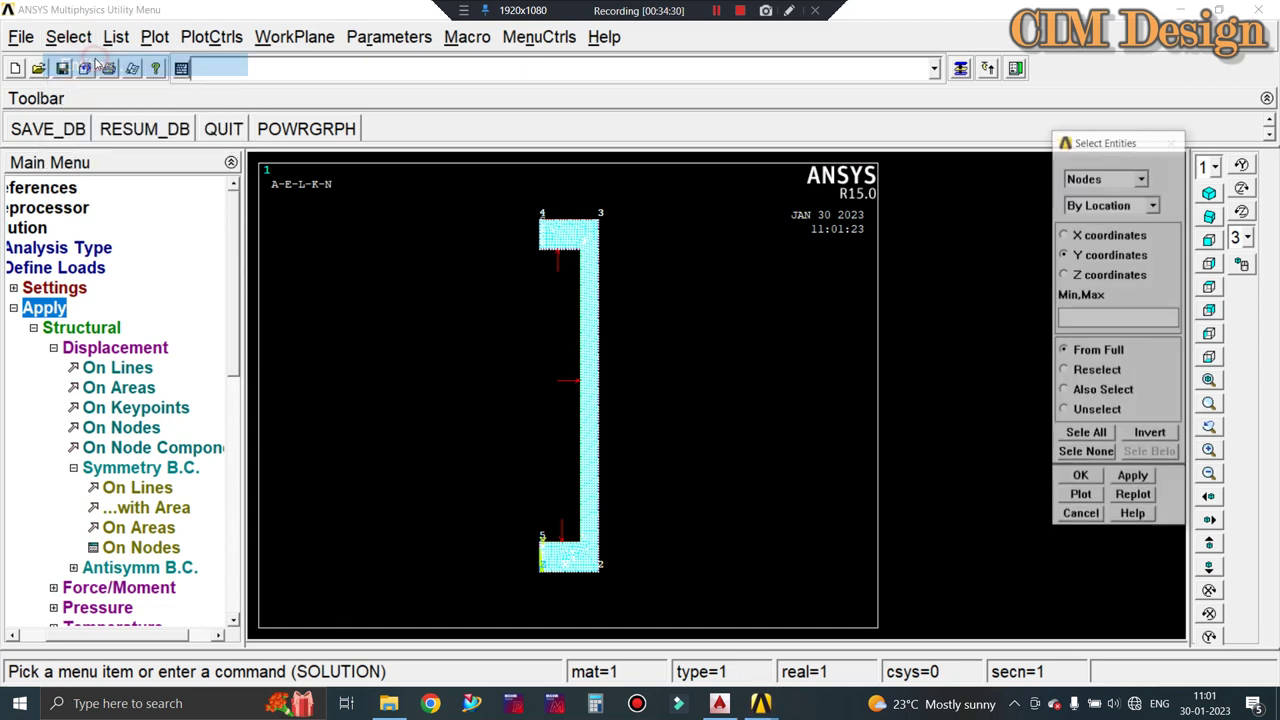
{"action": "left_click", "coordinate": [1141, 178]}
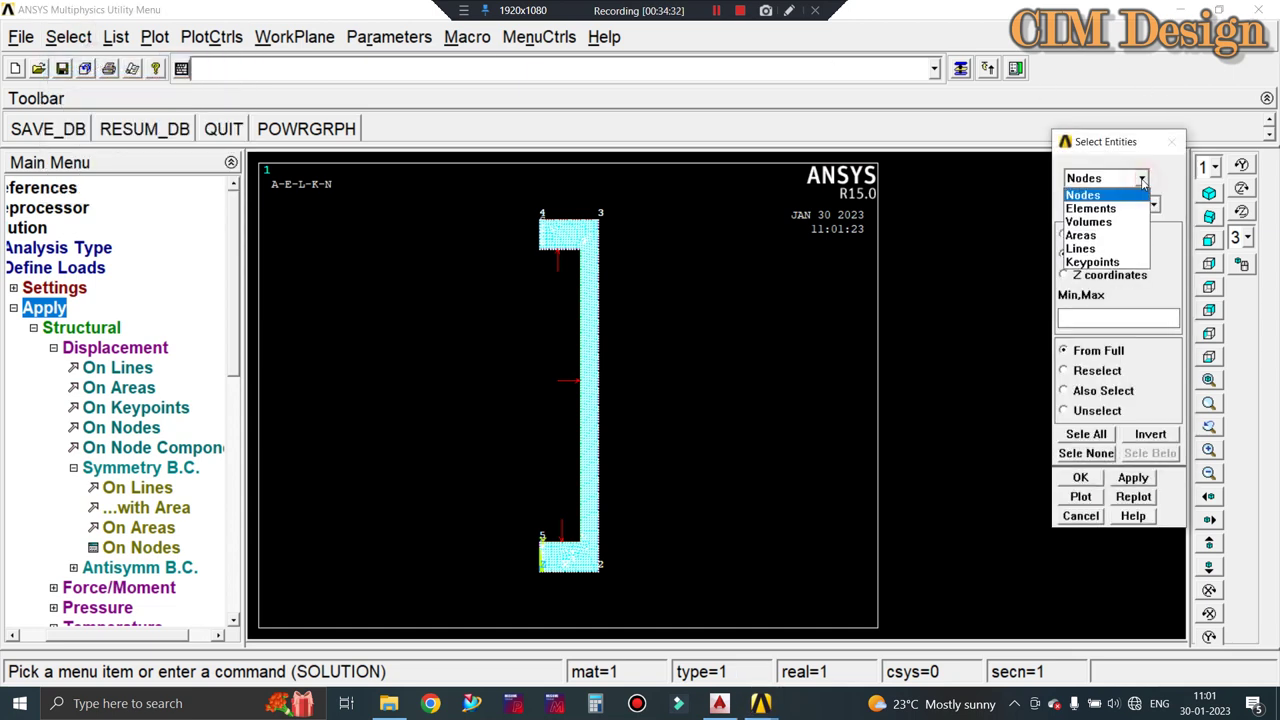
{"action": "left_click", "coordinate": [1122, 180]}
{"action": "left_click", "coordinate": [1140, 179]}
{"action": "left_click", "coordinate": [1086, 196]}
{"action": "left_click", "coordinate": [1153, 204]}
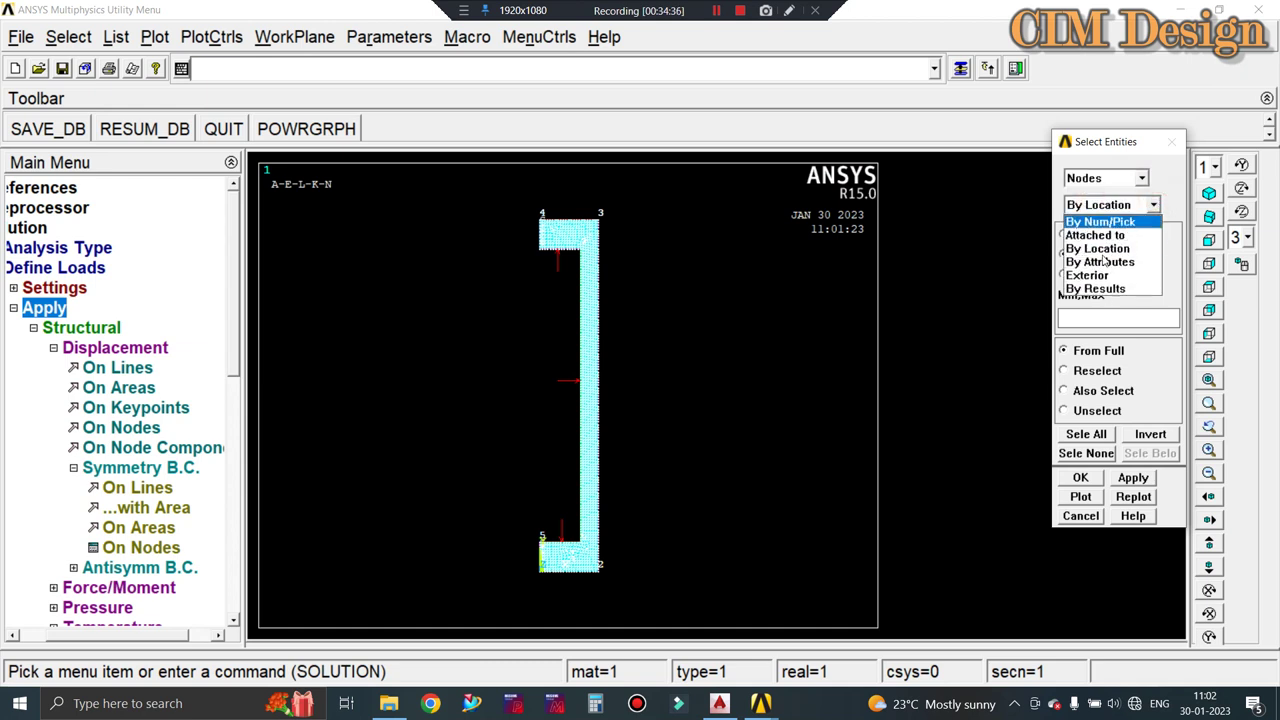
{"action": "left_click", "coordinate": [1082, 250]}
{"action": "left_click", "coordinate": [1095, 259]}
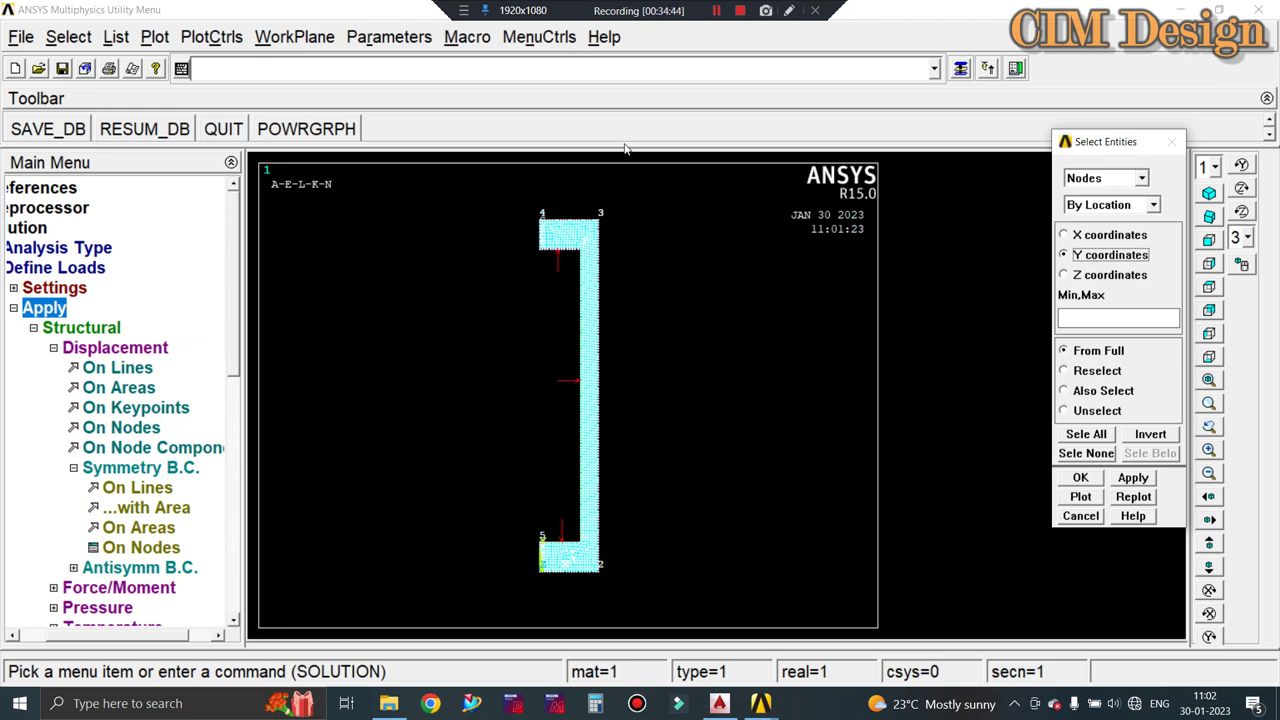
{"action": "left_click", "coordinate": [1079, 256]}
{"action": "left_click", "coordinate": [1084, 316]}
{"action": "type", "text": "50"}
{"action": "left_click", "coordinate": [1080, 478]}
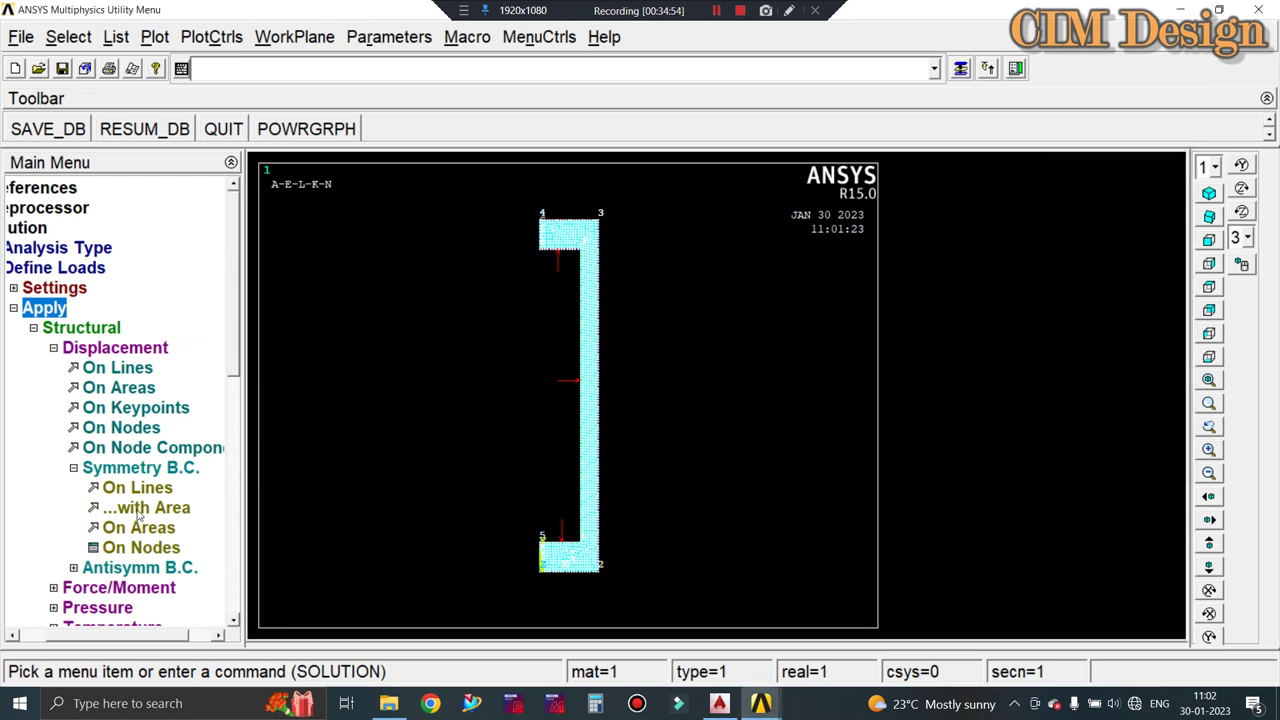
Attempt a displacement constraint on nodes and dismiss the no-nodes-selected error.
{"action": "left_click", "coordinate": [14, 308]}
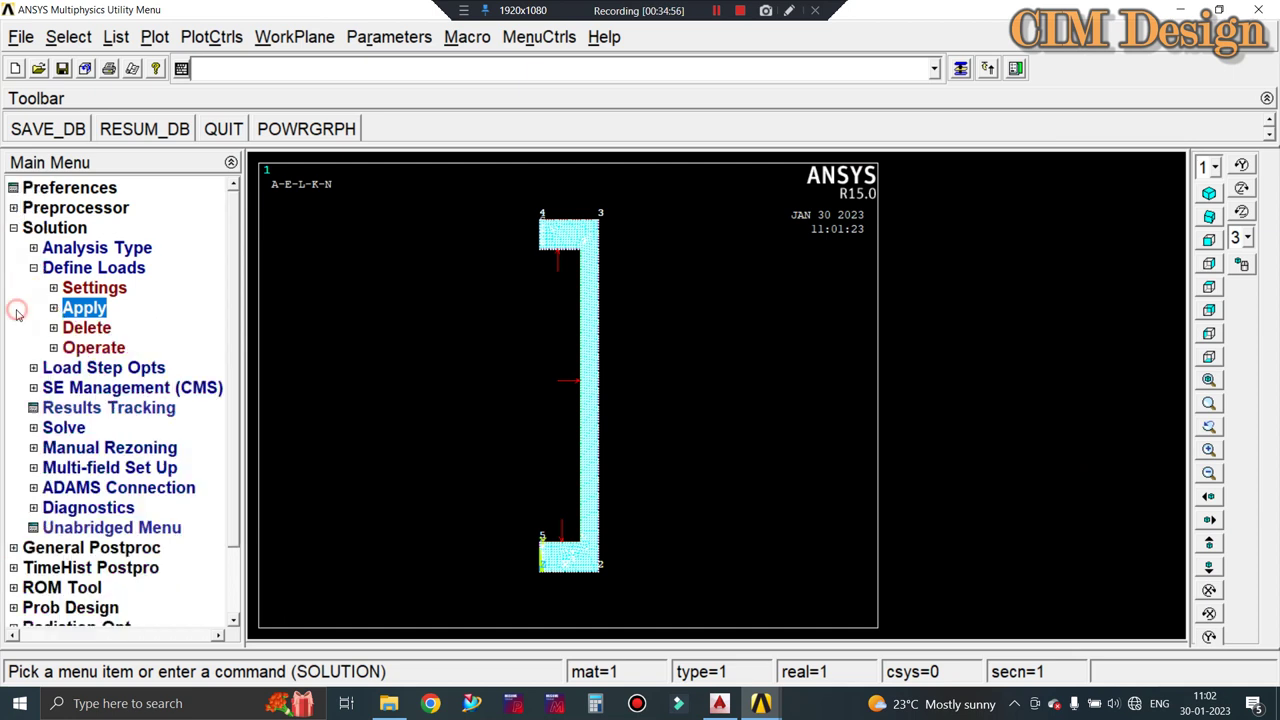
{"action": "left_click", "coordinate": [53, 308]}
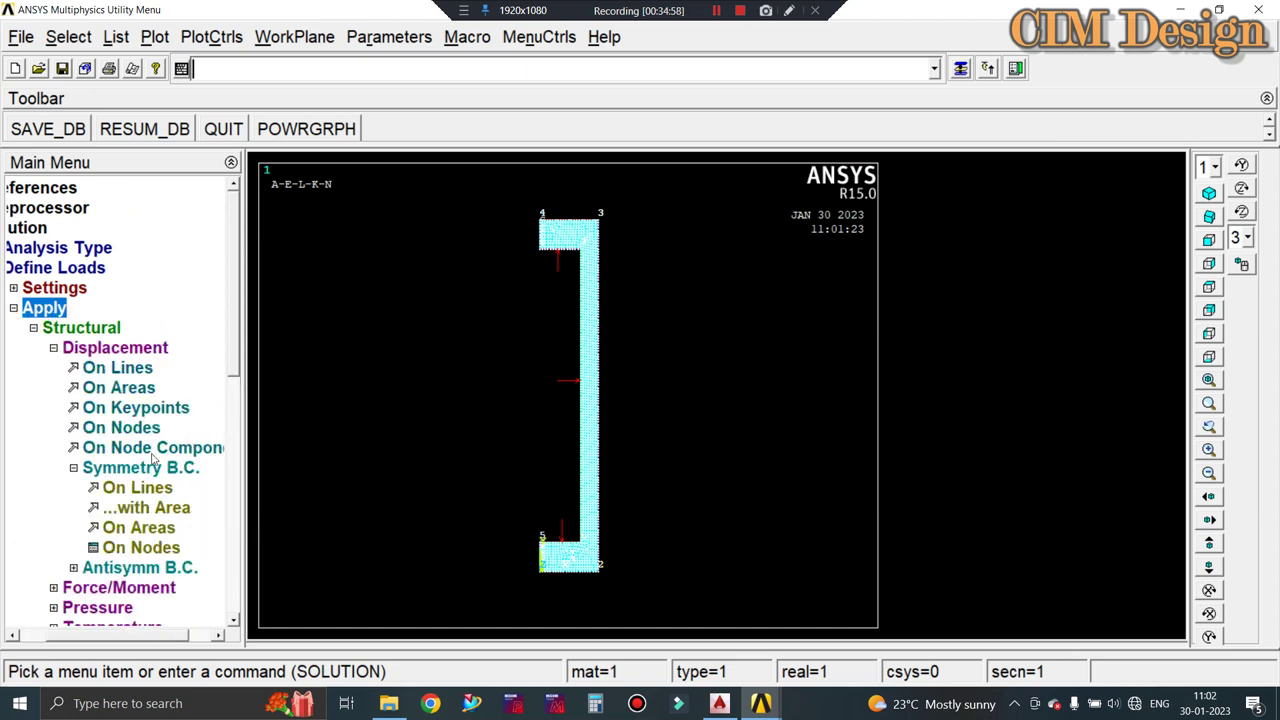
{"action": "left_click", "coordinate": [120, 430]}
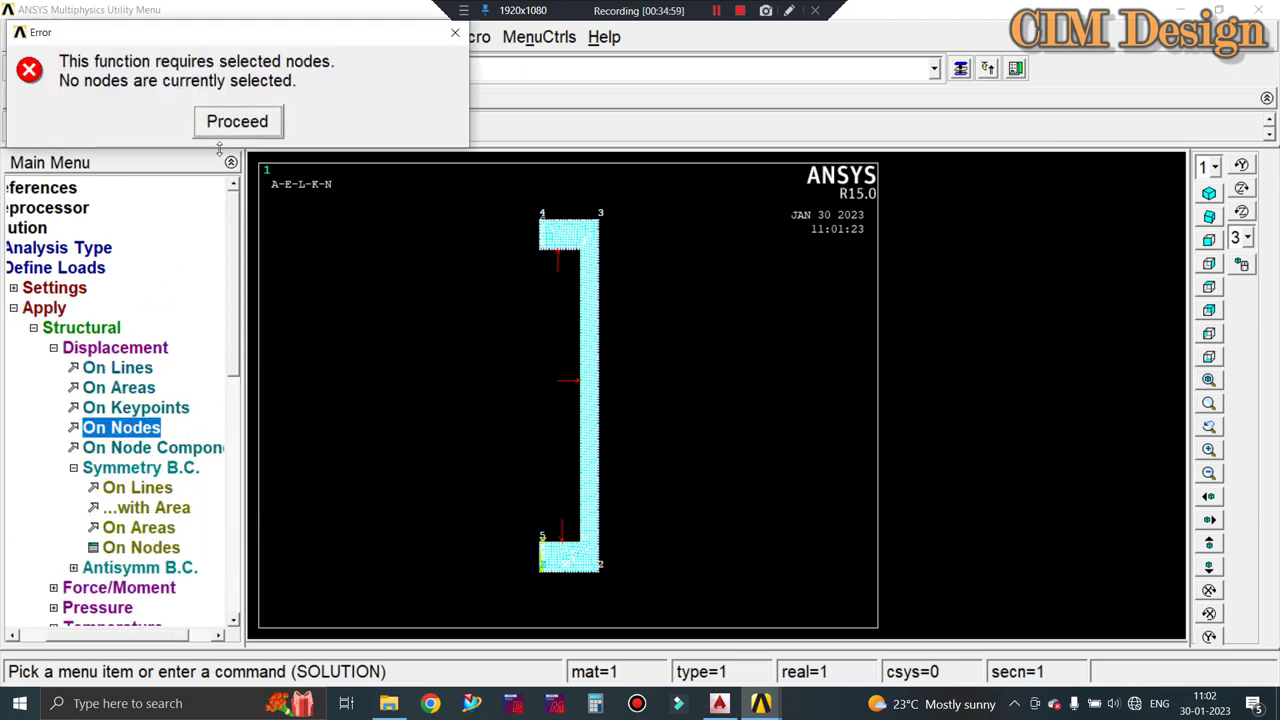
{"action": "left_click", "coordinate": [250, 118]}
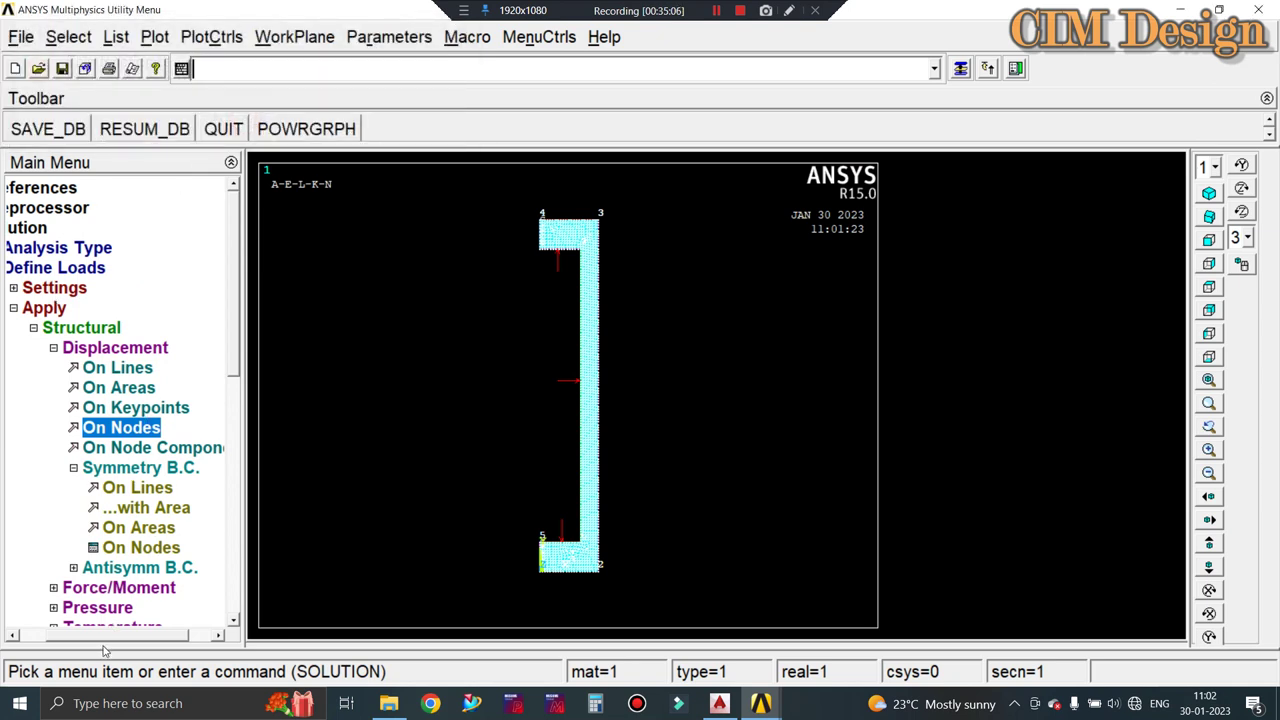
Apply symmetry B.C. on lines 4 and 8, then replot all entities with Multi-Plots.
{"action": "left_click", "coordinate": [134, 487]}
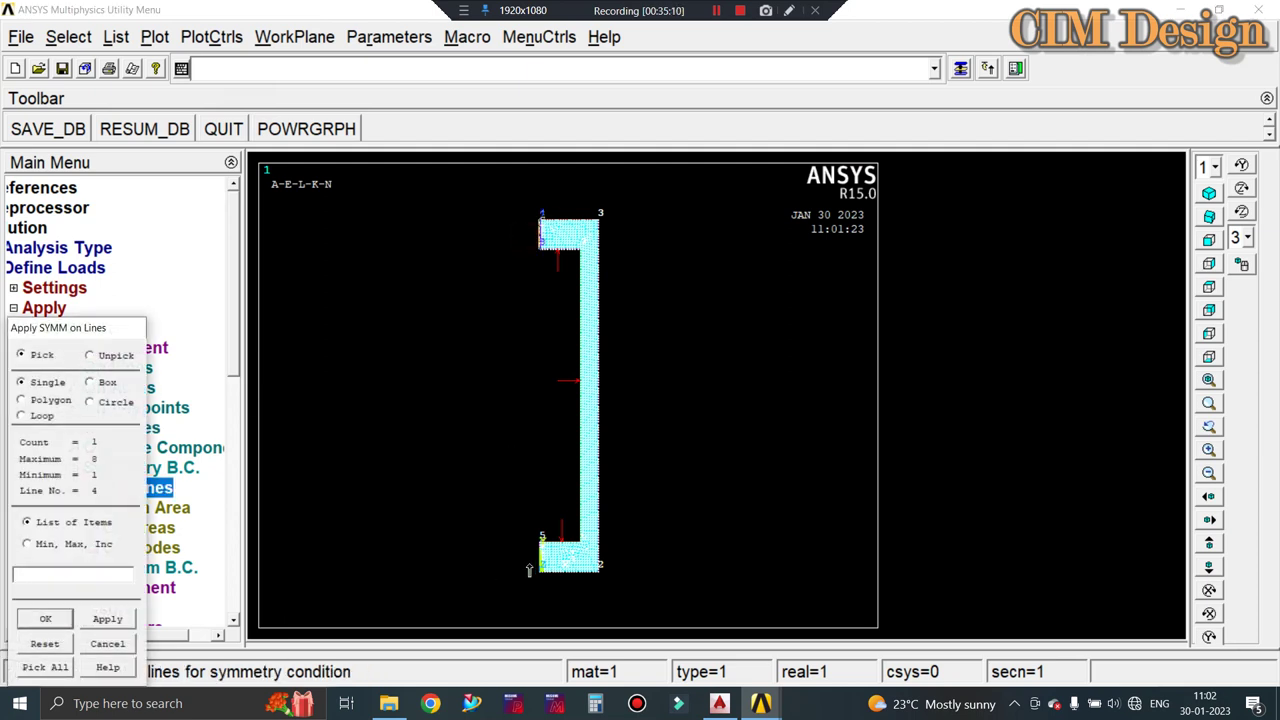
{"action": "left_click", "coordinate": [531, 567]}
{"action": "left_click", "coordinate": [57, 621]}
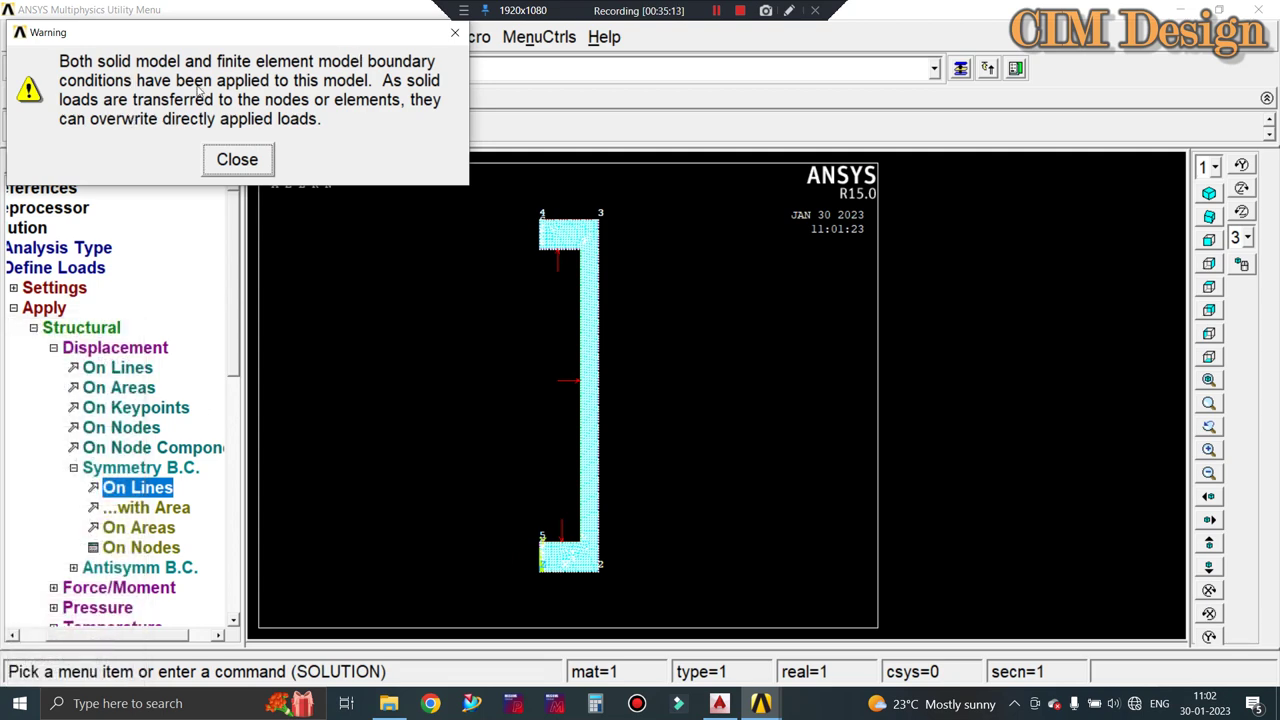
{"action": "left_click", "coordinate": [234, 160]}
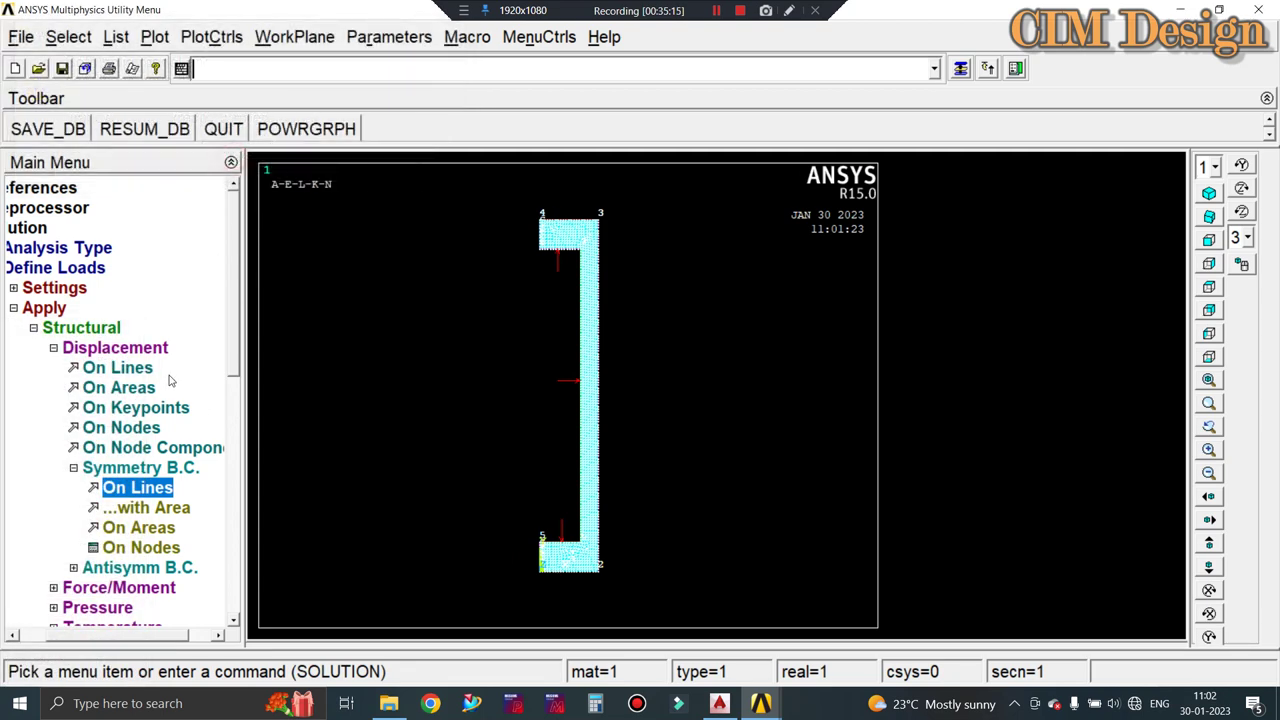
{"action": "left_click", "coordinate": [155, 34]}
{"action": "left_click", "coordinate": [188, 407]}
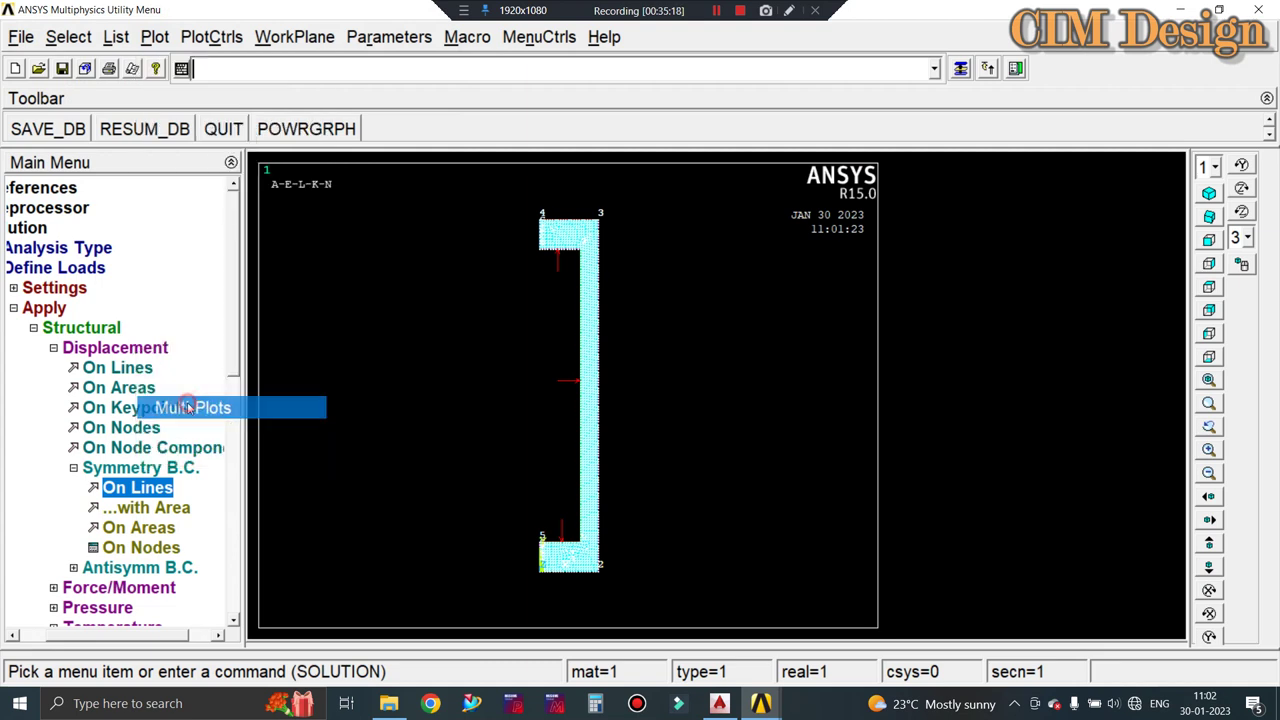
Retry the node constraint, dismiss the error, and reselect the nodes at Y = 50.
{"action": "left_click", "coordinate": [128, 430]}
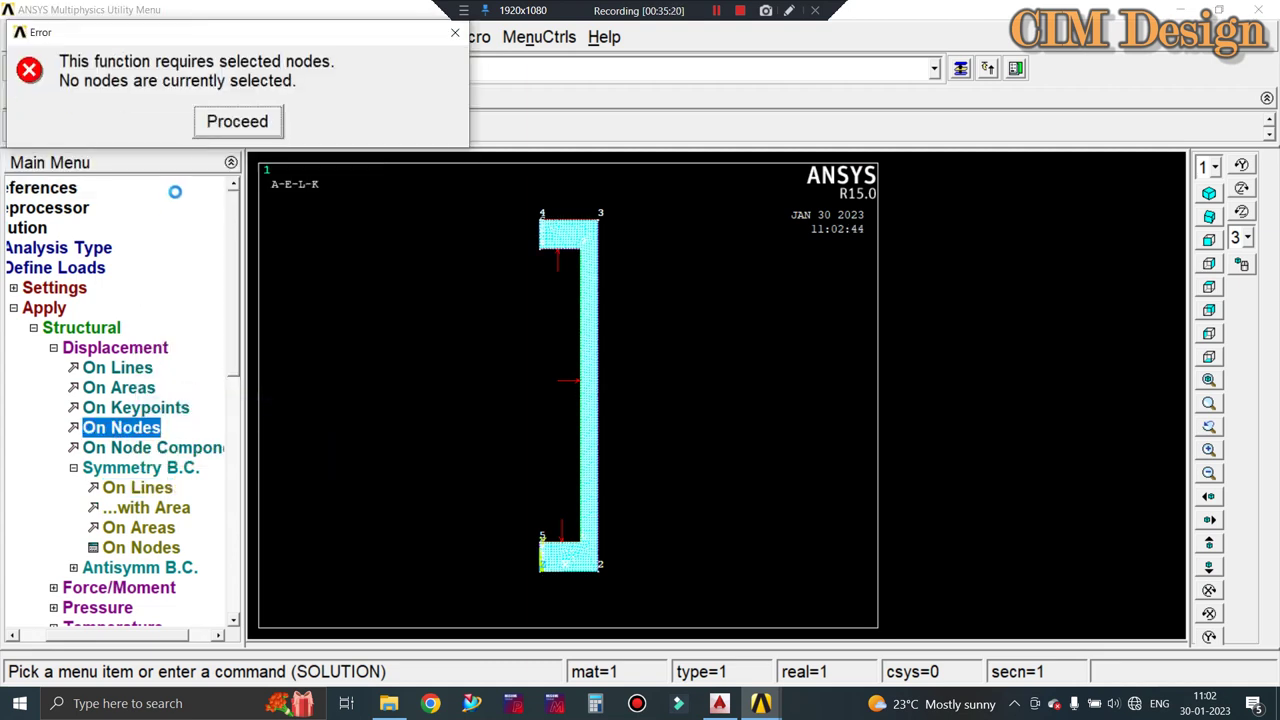
{"action": "left_click", "coordinate": [224, 120]}
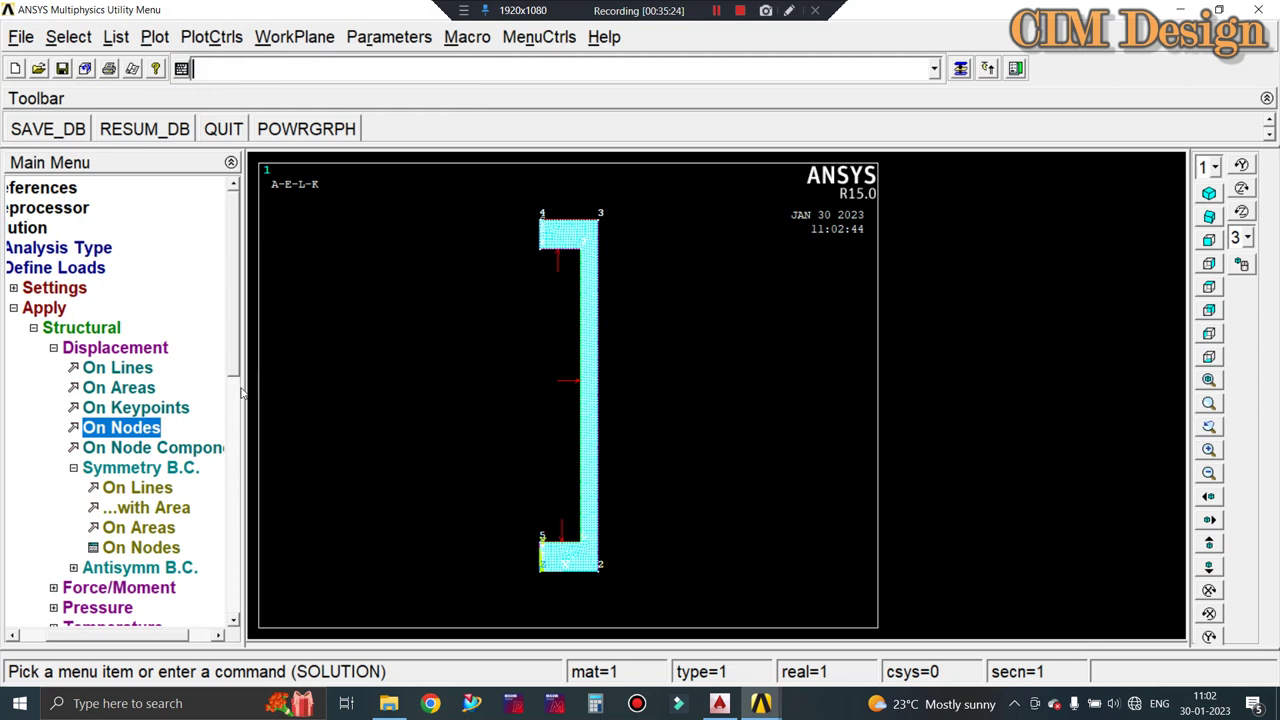
{"action": "left_click", "coordinate": [62, 37]}
{"action": "left_click", "coordinate": [80, 62]}
{"action": "type", "text": "50"}
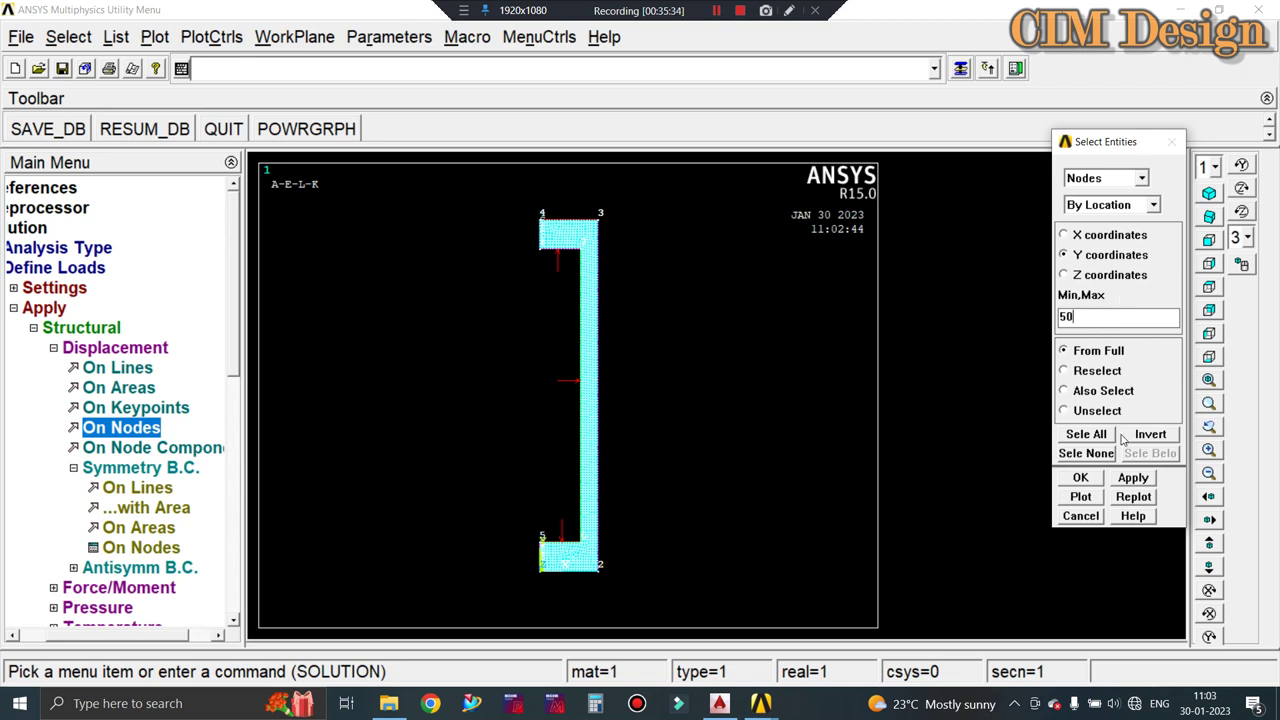
{"action": "left_click", "coordinate": [1128, 478]}
{"action": "left_click", "coordinate": [1082, 476]}
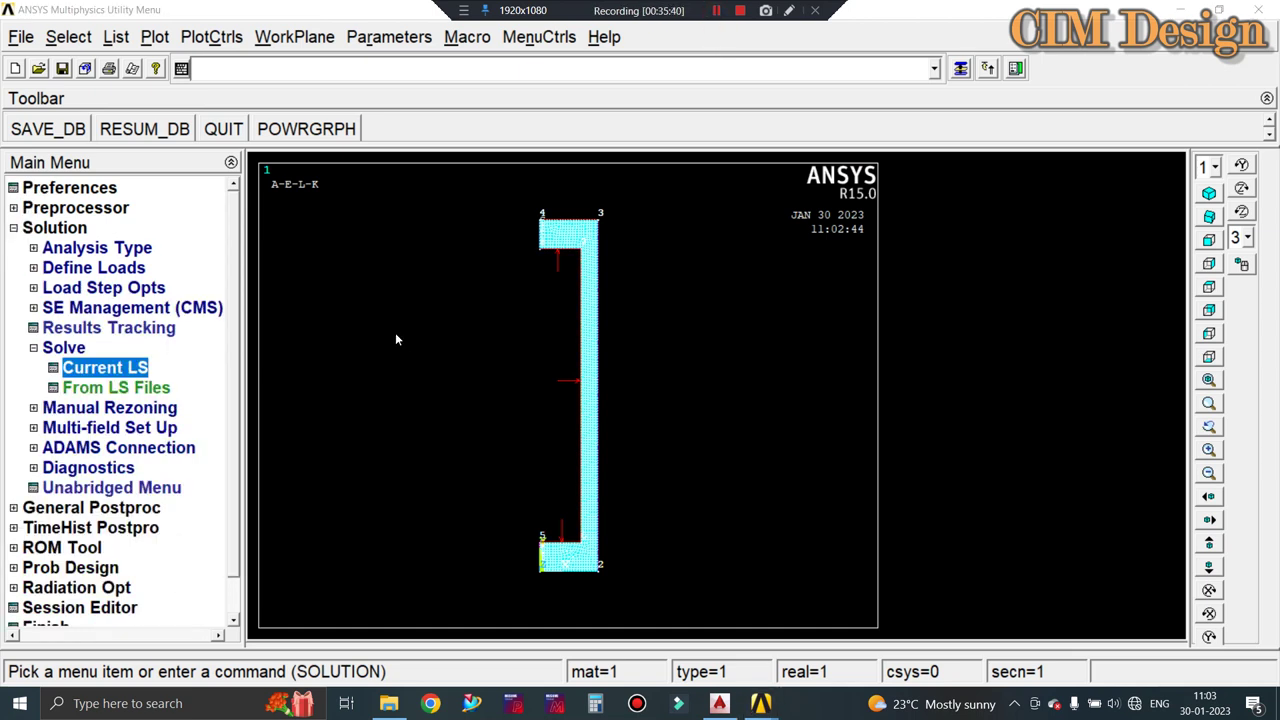
Solve the current load step, accepting the verify warnings, and close the /STATUS listing.
{"action": "left_click", "coordinate": [60, 350]}
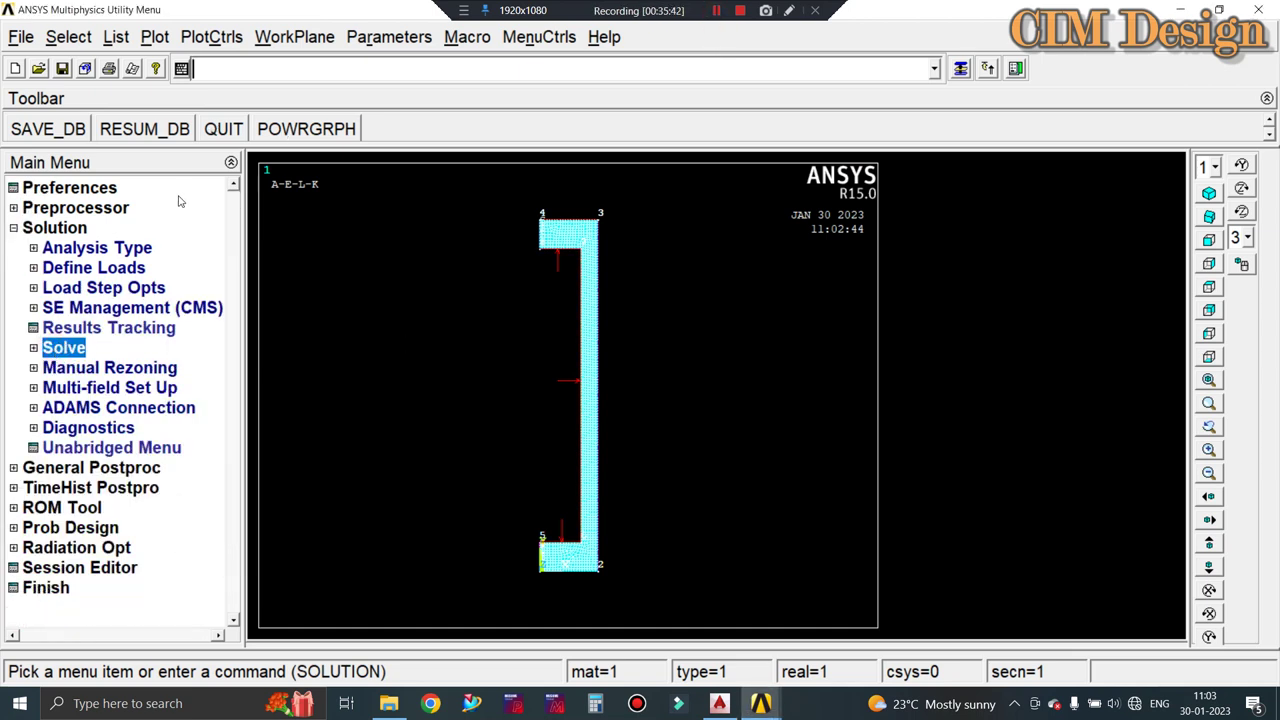
{"action": "left_click", "coordinate": [63, 348]}
{"action": "left_click", "coordinate": [105, 367]}
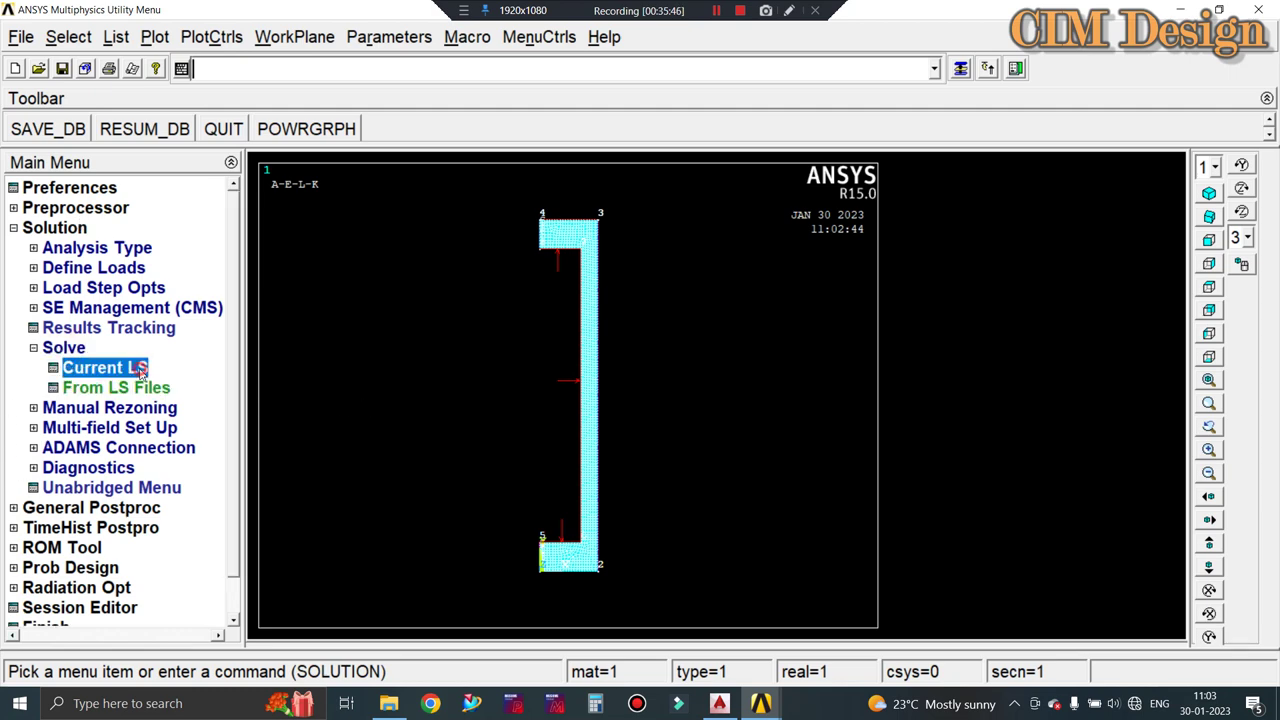
{"action": "left_click", "coordinate": [643, 437]}
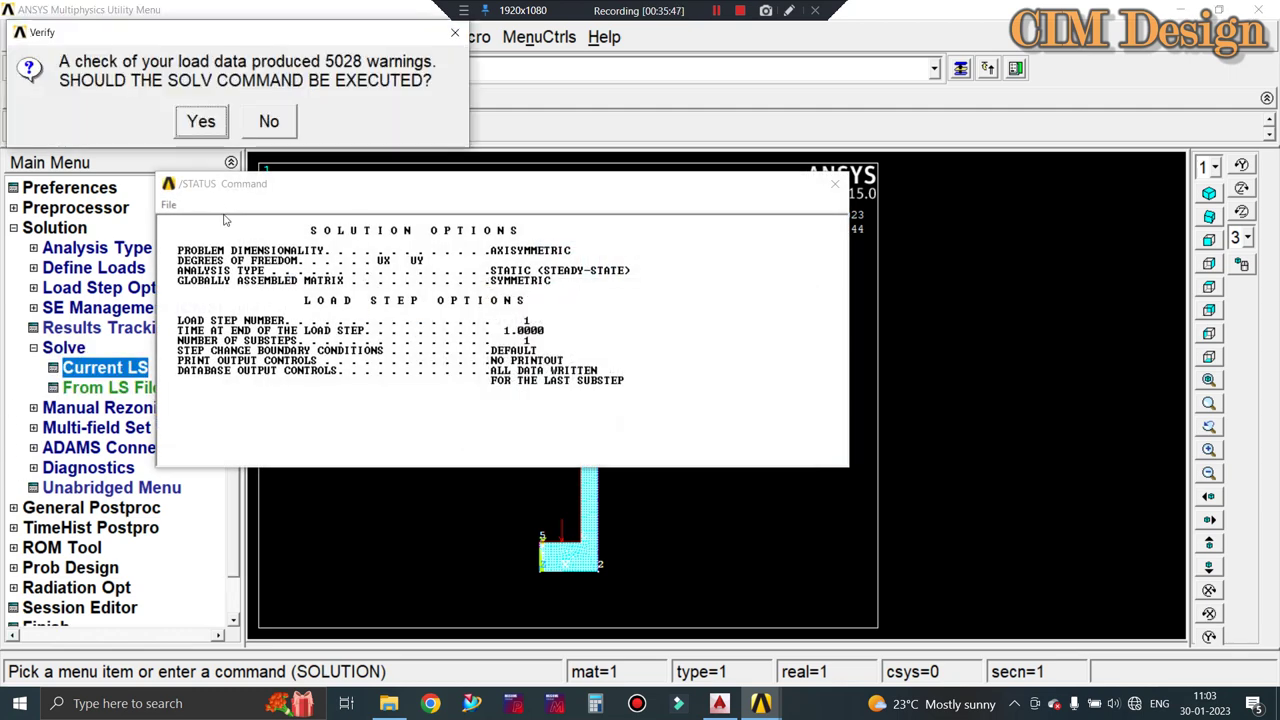
{"action": "left_click", "coordinate": [204, 124]}
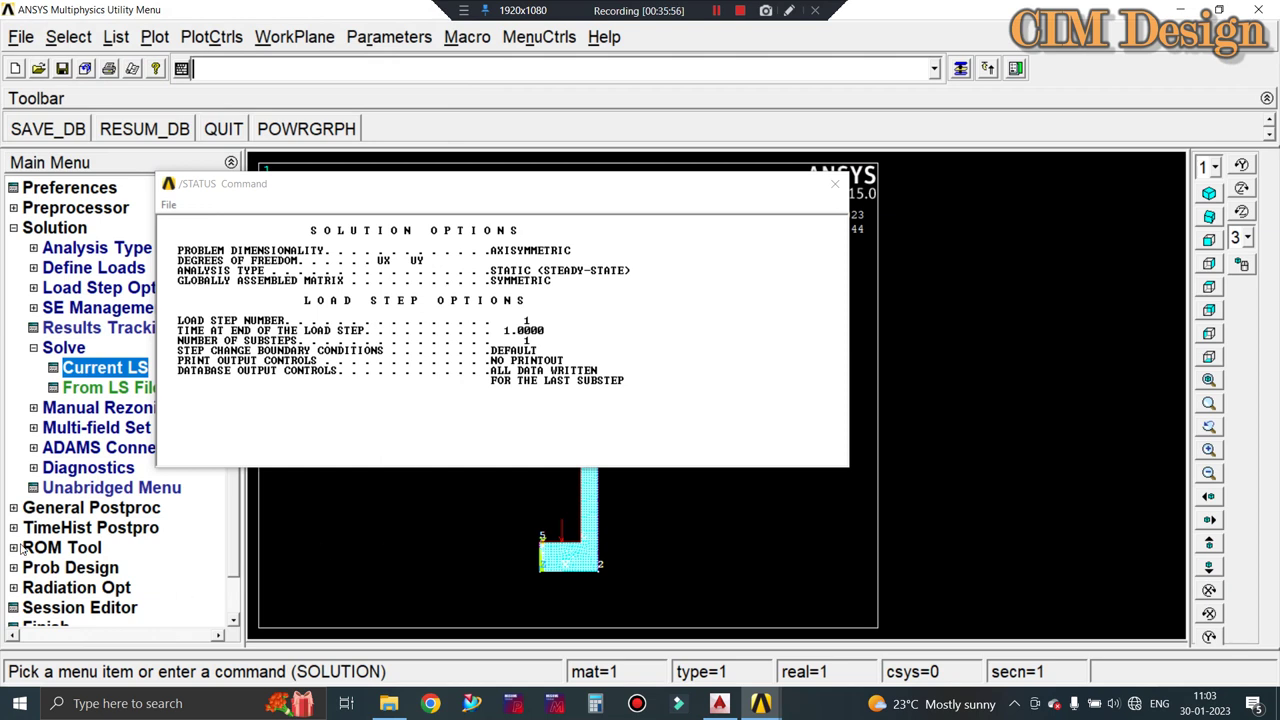
{"action": "left_click", "coordinate": [835, 184]}
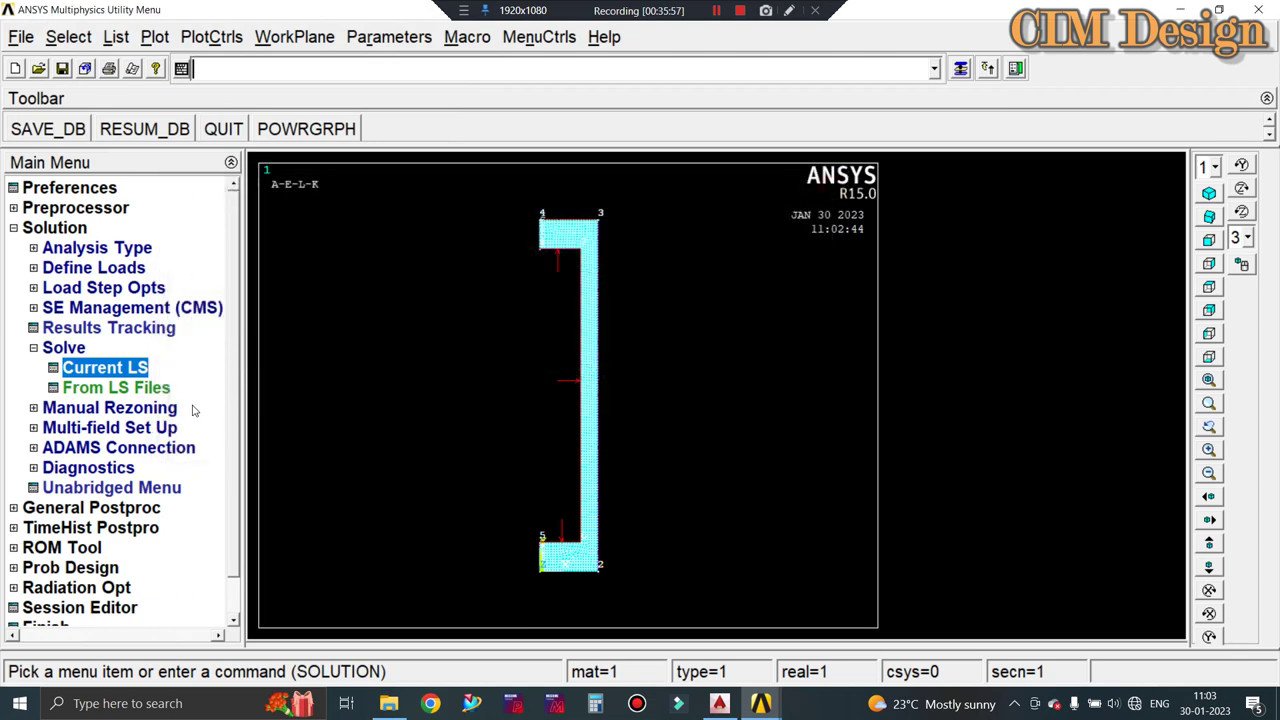
{"action": "left_click", "coordinate": [35, 349]}
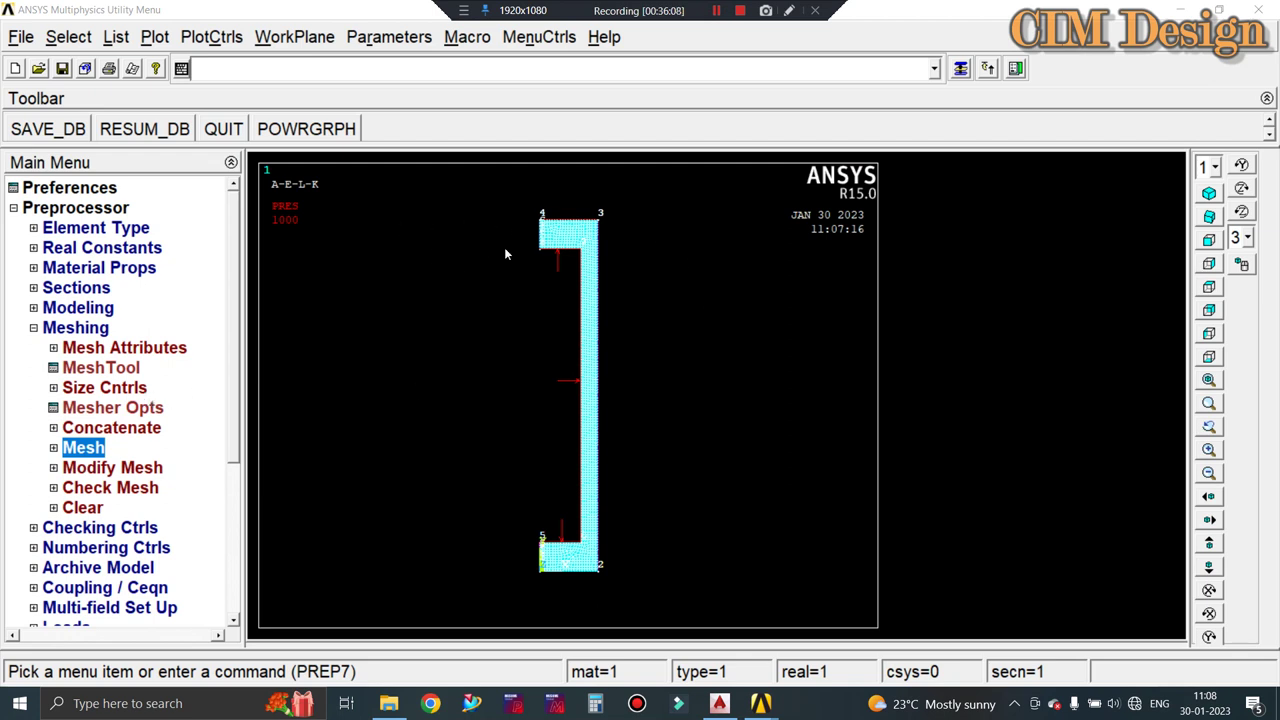
Free-mesh area 1 again and confirm replacing its existing mesh.
{"action": "left_click", "coordinate": [33, 330]}
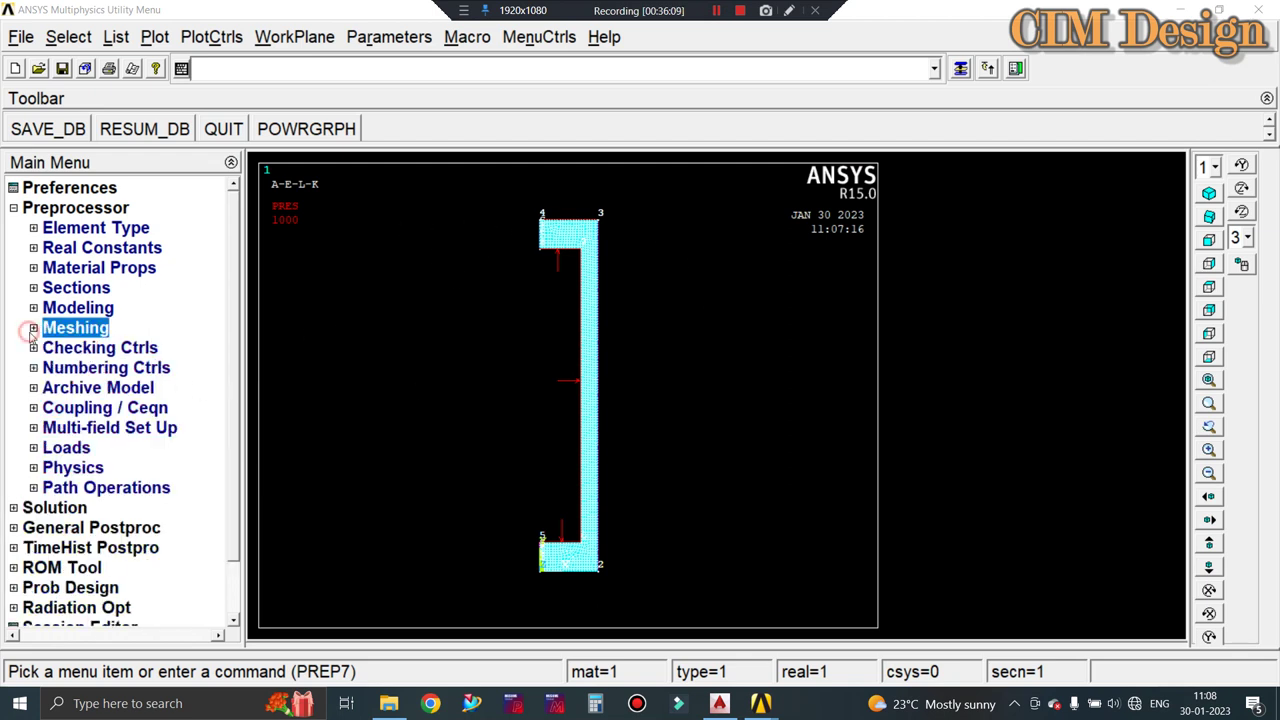
{"action": "left_click", "coordinate": [33, 328]}
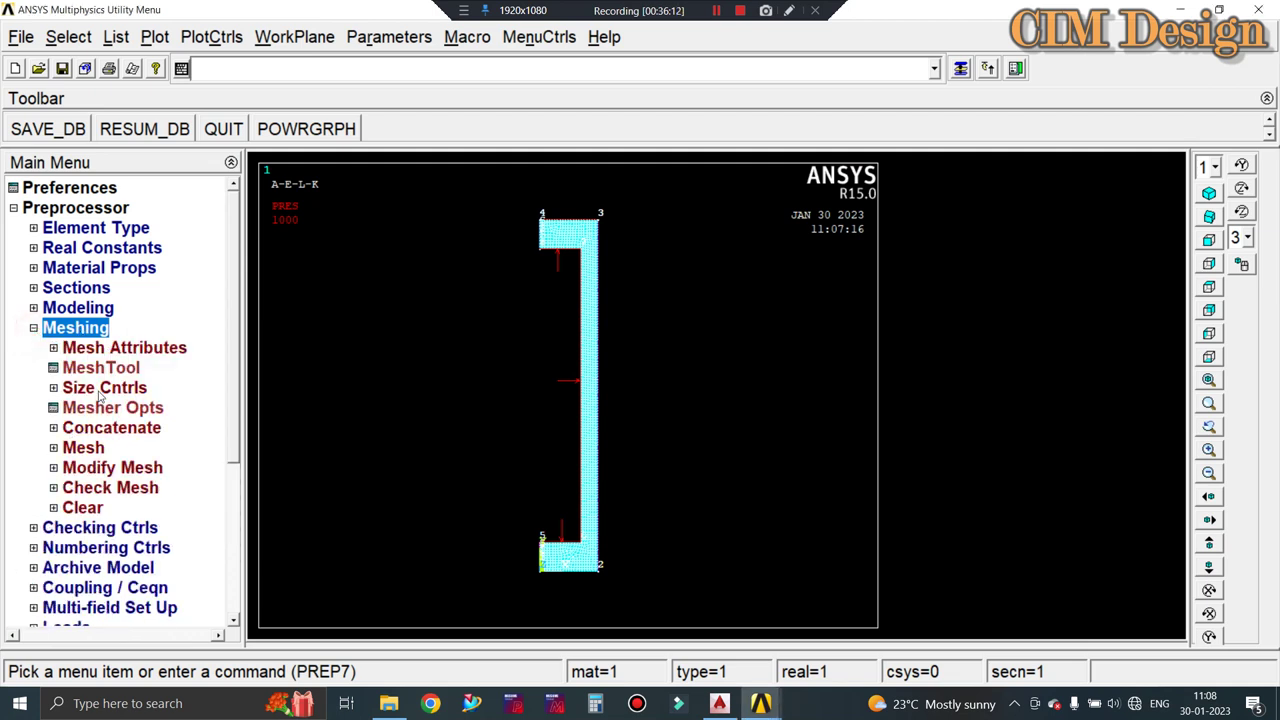
{"action": "left_click", "coordinate": [83, 453]}
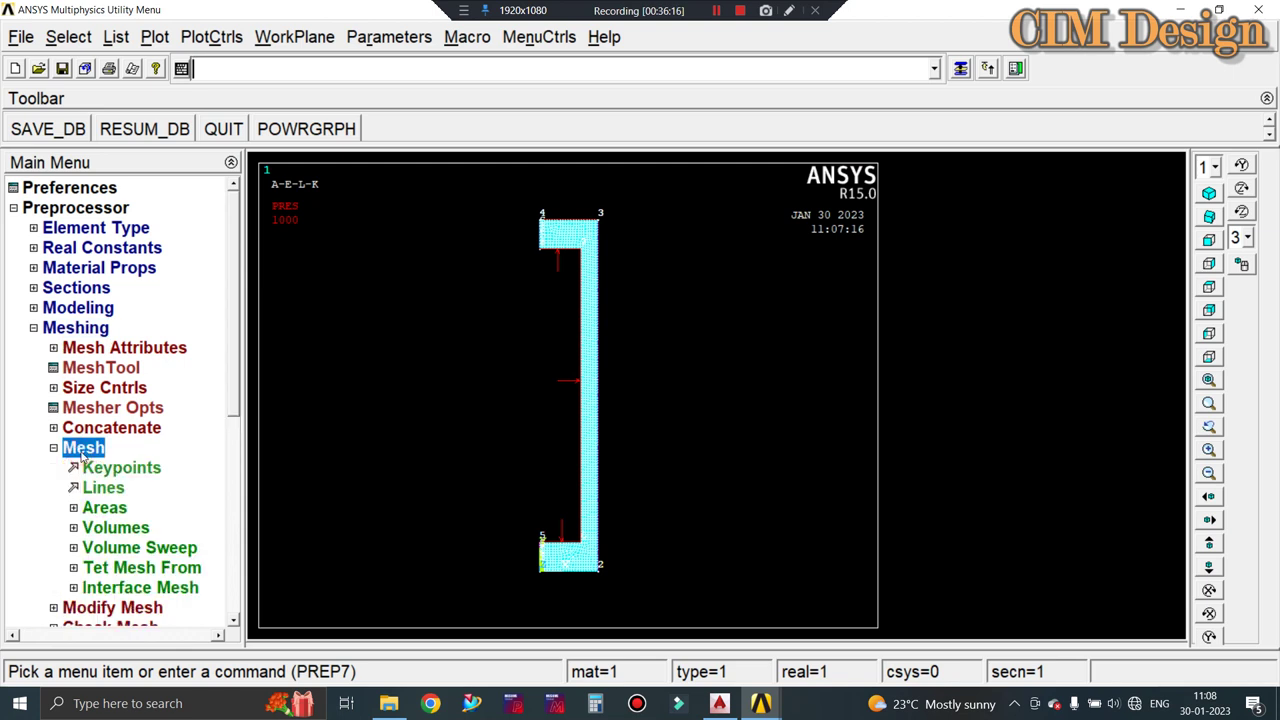
{"action": "left_click", "coordinate": [104, 511]}
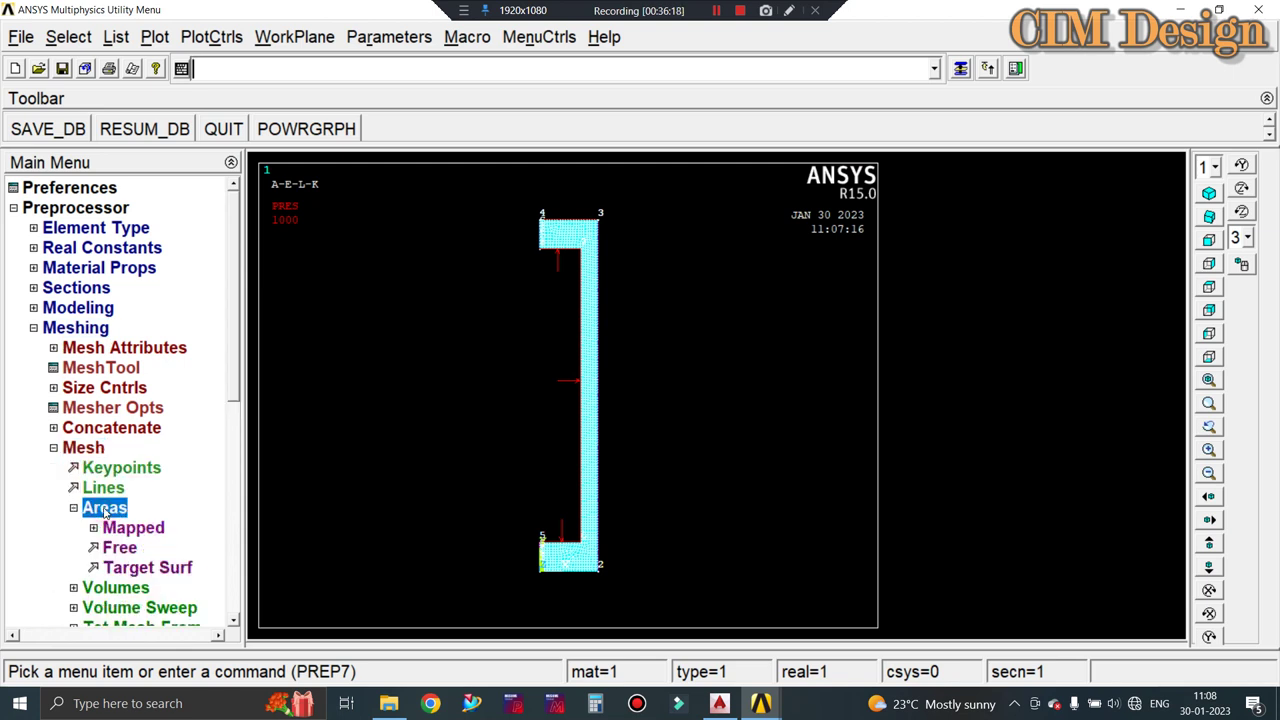
{"action": "left_click", "coordinate": [122, 550]}
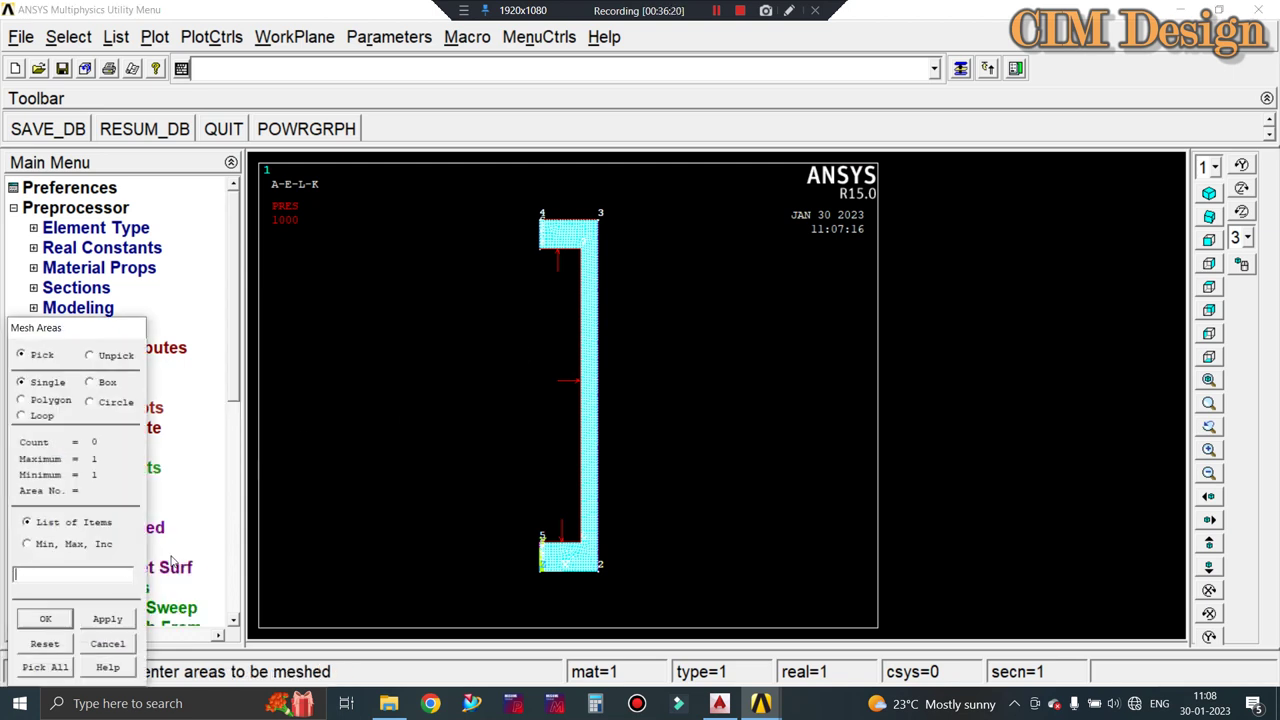
{"action": "left_click", "coordinate": [588, 286]}
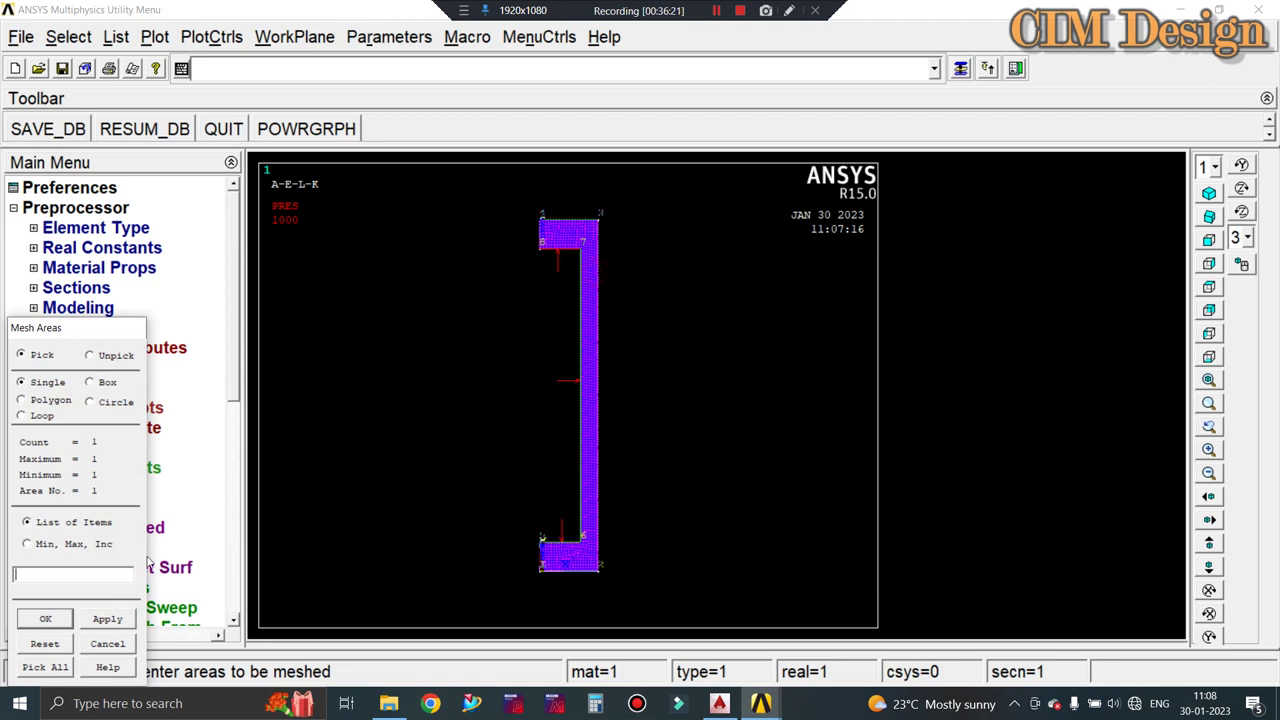
{"action": "left_click", "coordinate": [36, 624]}
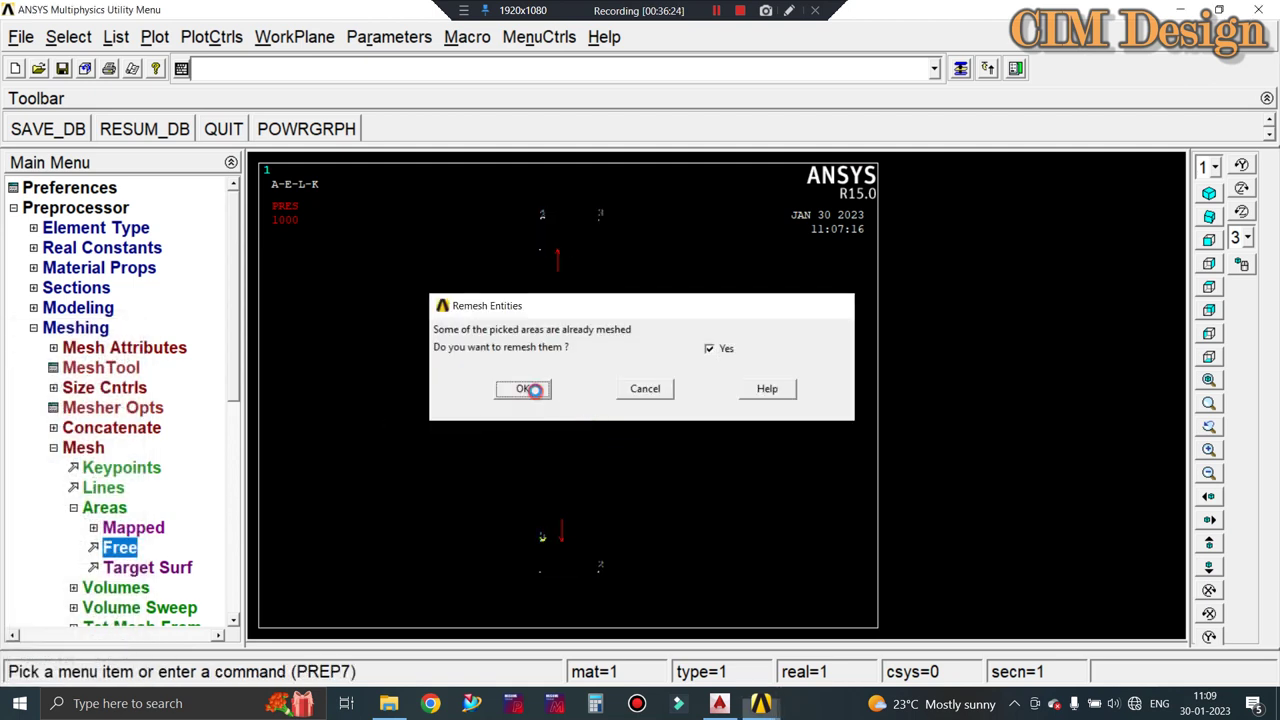
{"action": "left_click", "coordinate": [527, 391]}
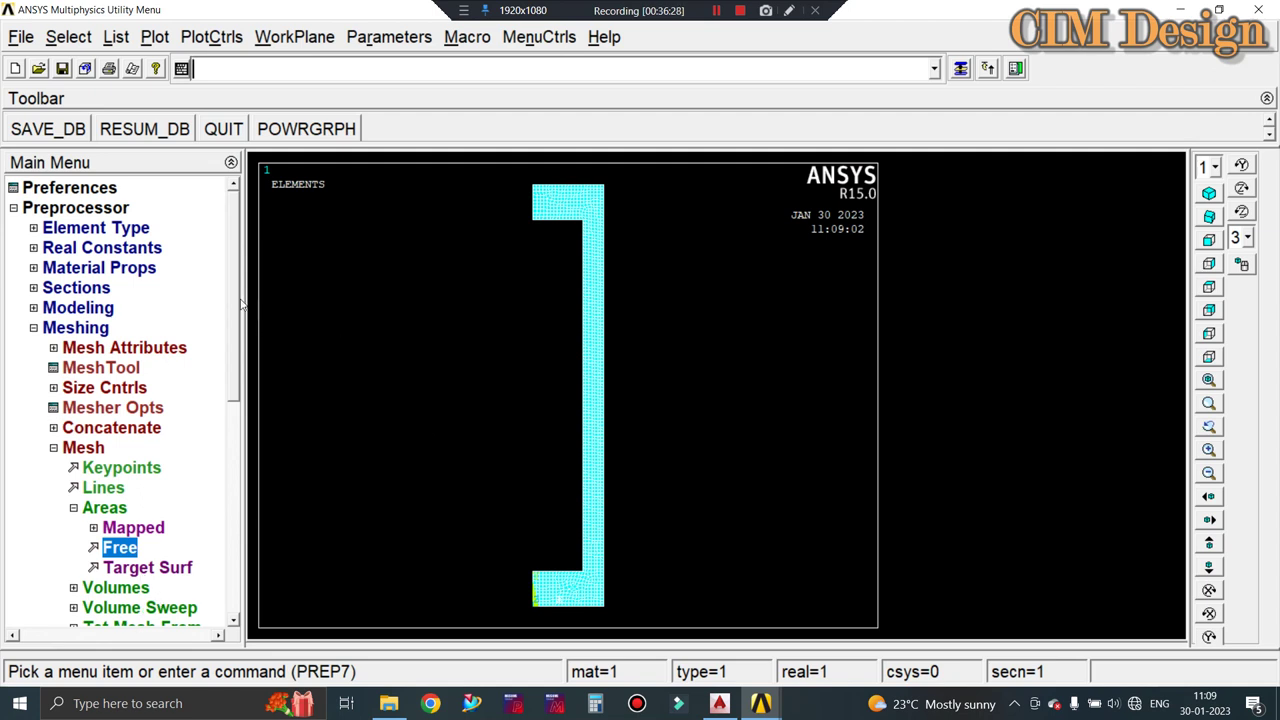
Move from the meshing operations to the Define Loads options in the Main Menu.
{"action": "scroll", "coordinate": [224, 330], "scroll_direction": "down", "scroll_amount": 2}
{"action": "scroll", "coordinate": [218, 380], "scroll_direction": "down", "scroll_amount": 2}
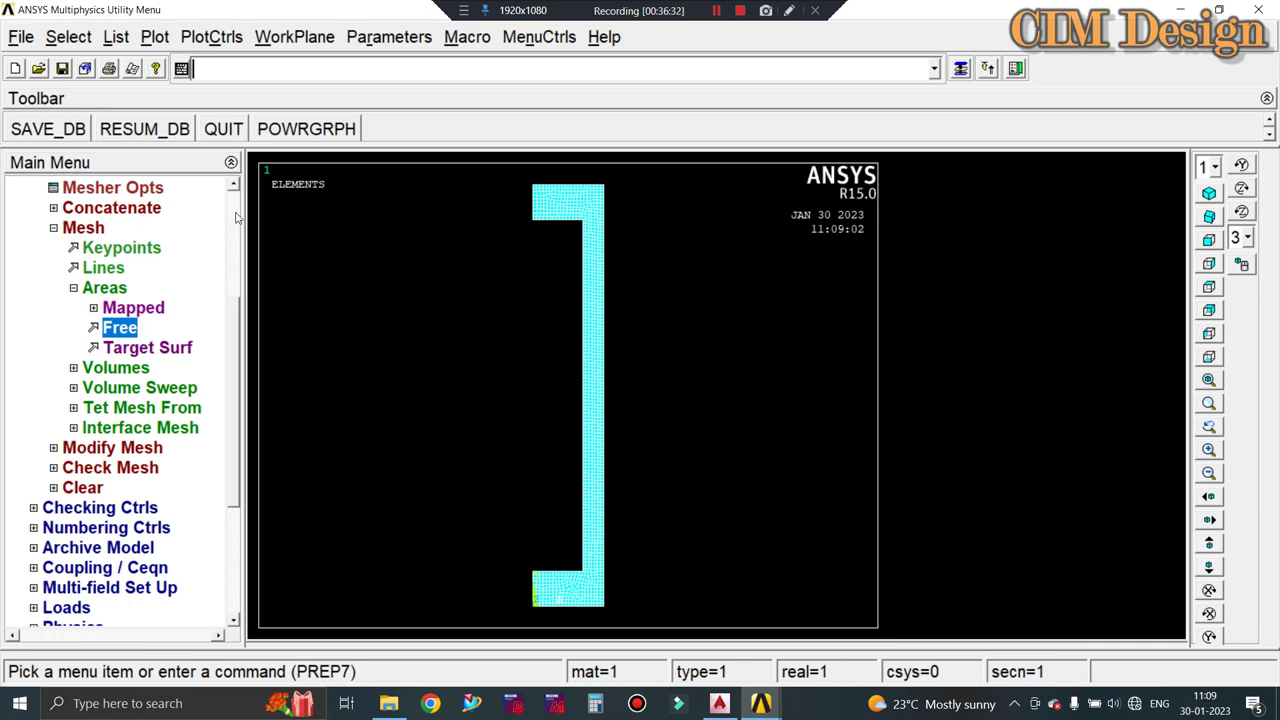
{"action": "scroll", "coordinate": [236, 216], "scroll_direction": "up", "scroll_amount": 4}
{"action": "left_click", "coordinate": [44, 333]}
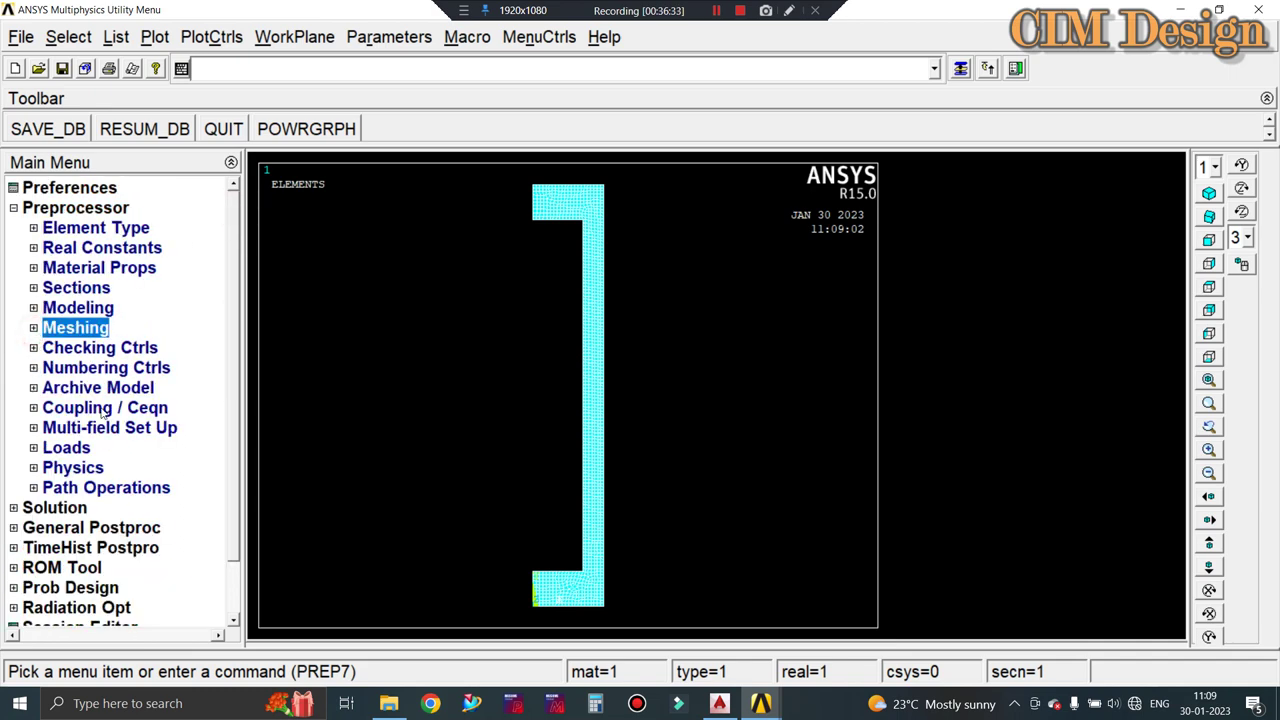
{"action": "left_click", "coordinate": [66, 450]}
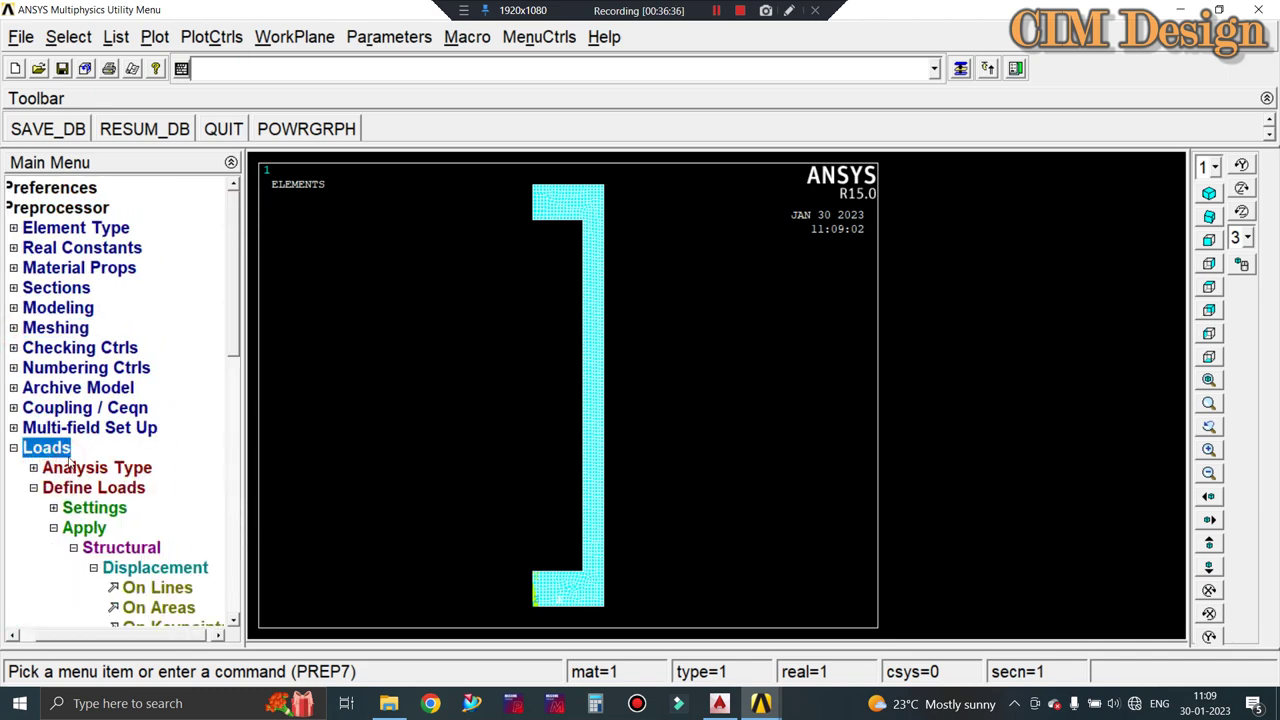
{"action": "left_click_drag", "start_coordinate": [235, 314], "coordinate": [230, 352]}
{"action": "scroll", "coordinate": [222, 400], "scroll_direction": "down", "scroll_amount": 4}
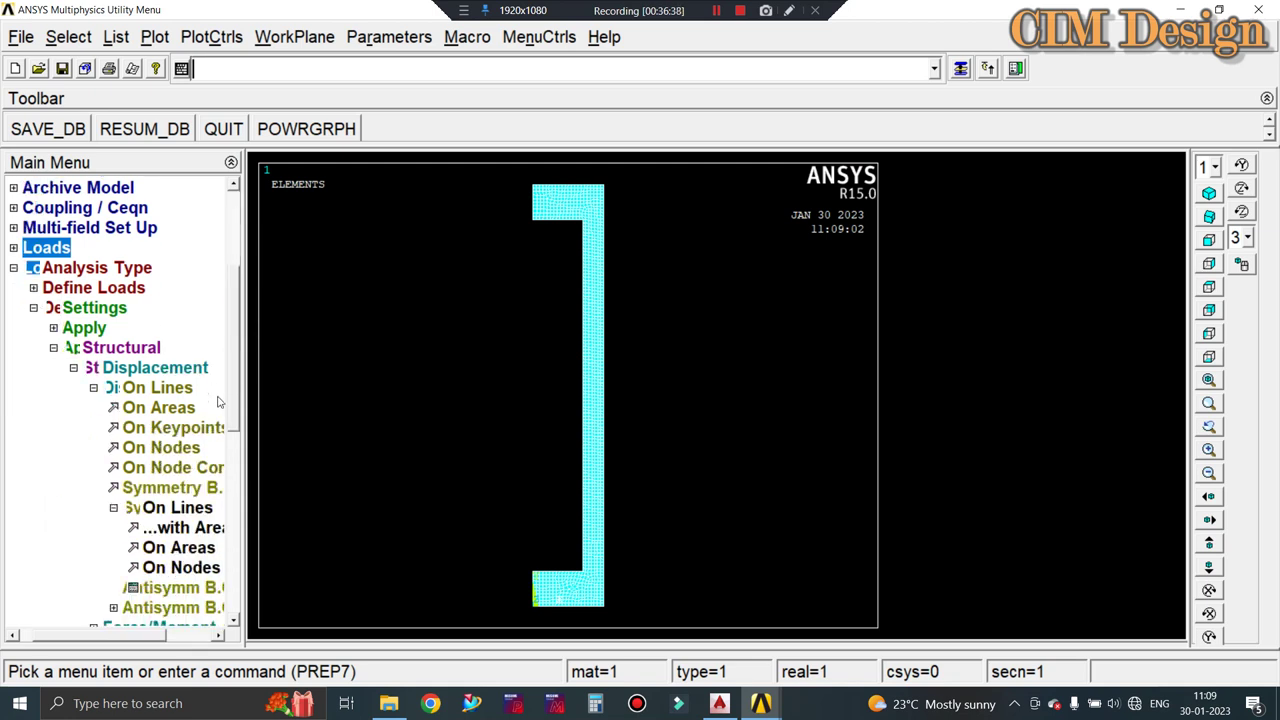
{"action": "left_click_drag", "start_coordinate": [76, 637], "coordinate": [86, 637]}
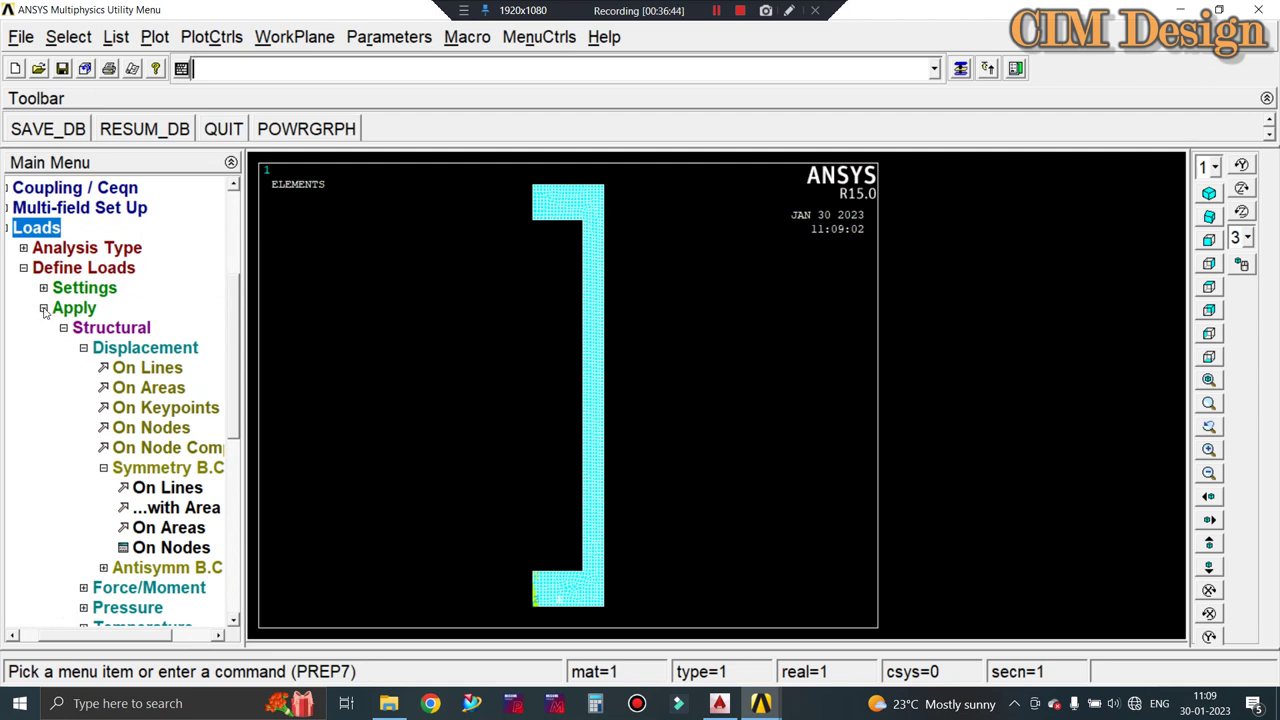
Delete all-DOF displacement constraints from the two picked left-edge lines.
{"action": "left_click", "coordinate": [43, 307]}
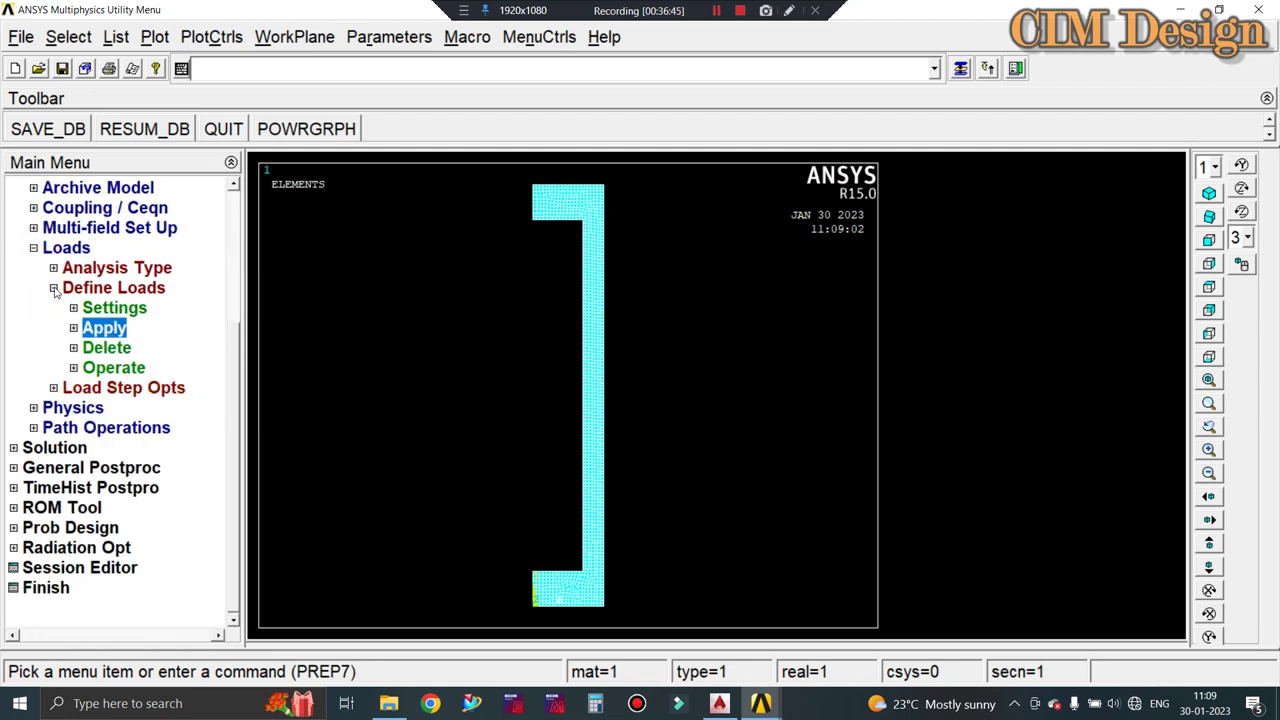
{"action": "left_click", "coordinate": [93, 352]}
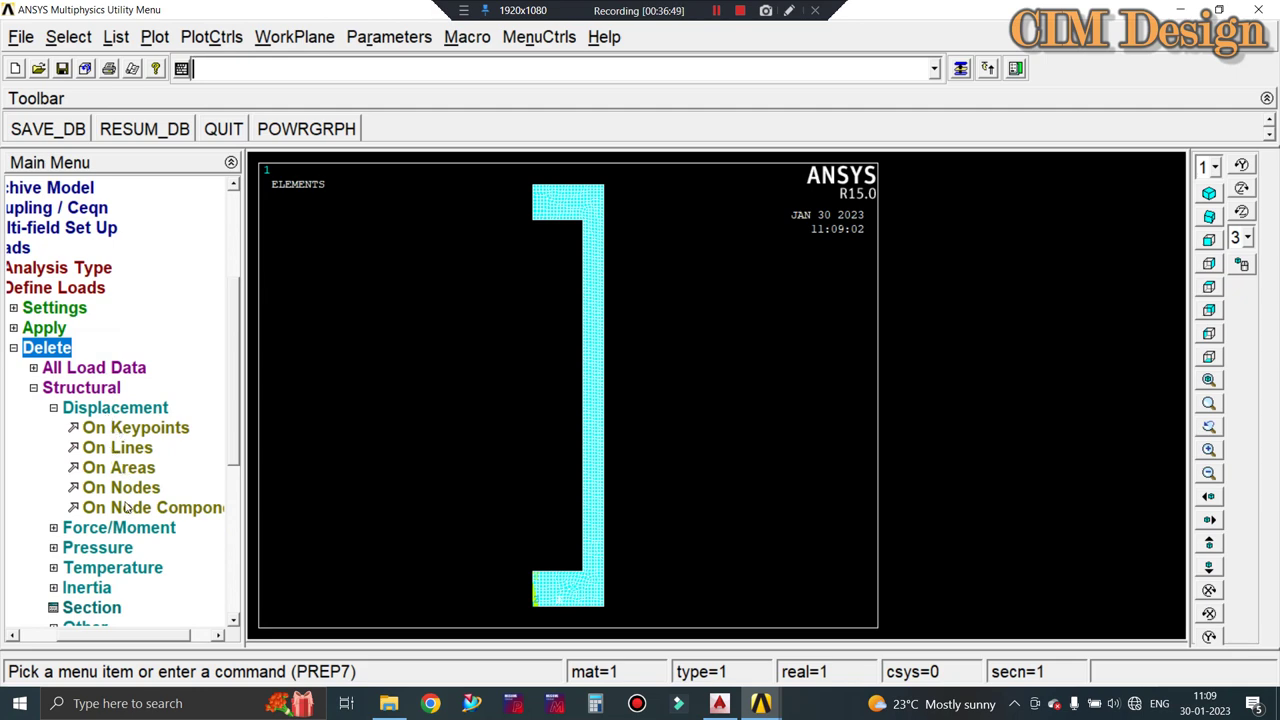
{"action": "left_click", "coordinate": [117, 448]}
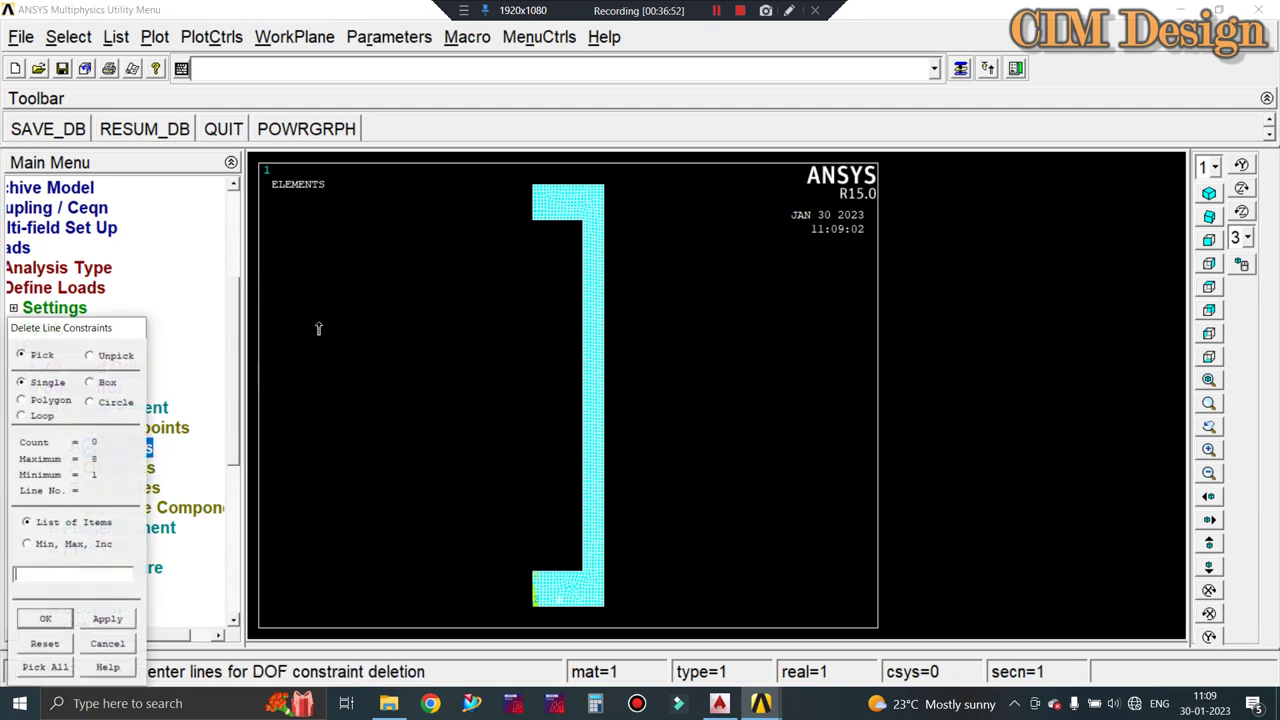
{"action": "left_click", "coordinate": [518, 212]}
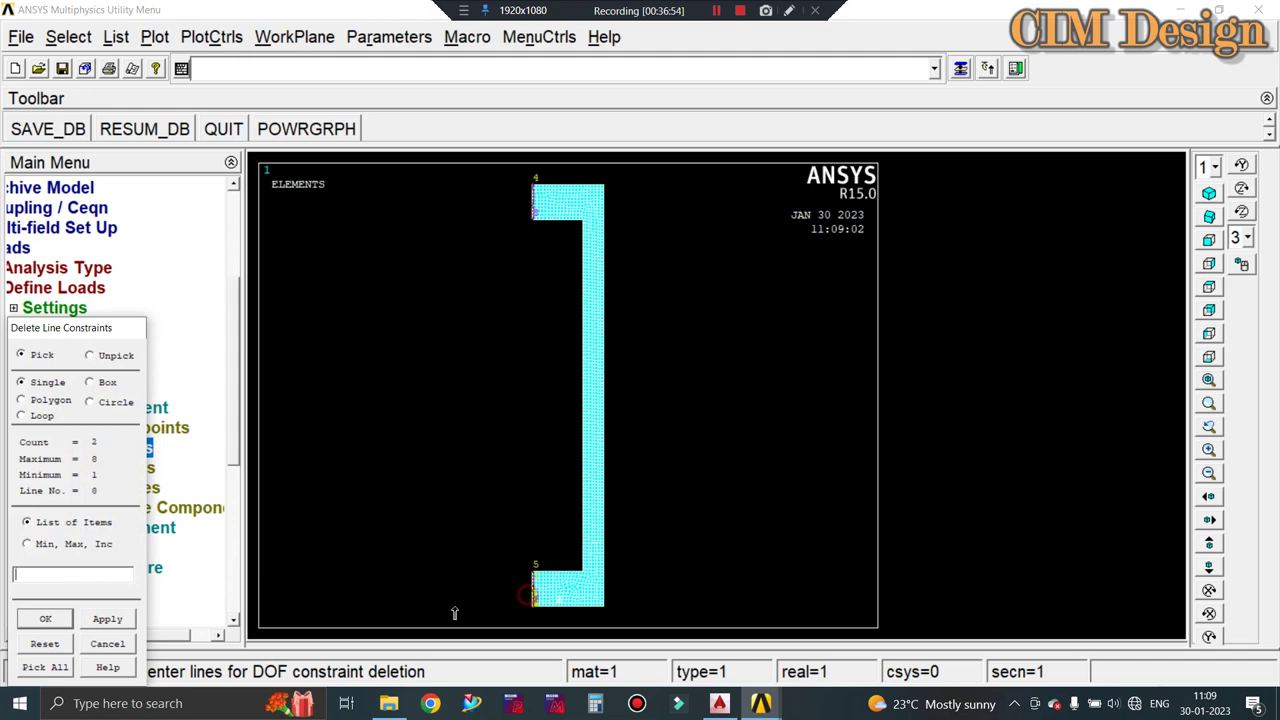
{"action": "left_click", "coordinate": [100, 620]}
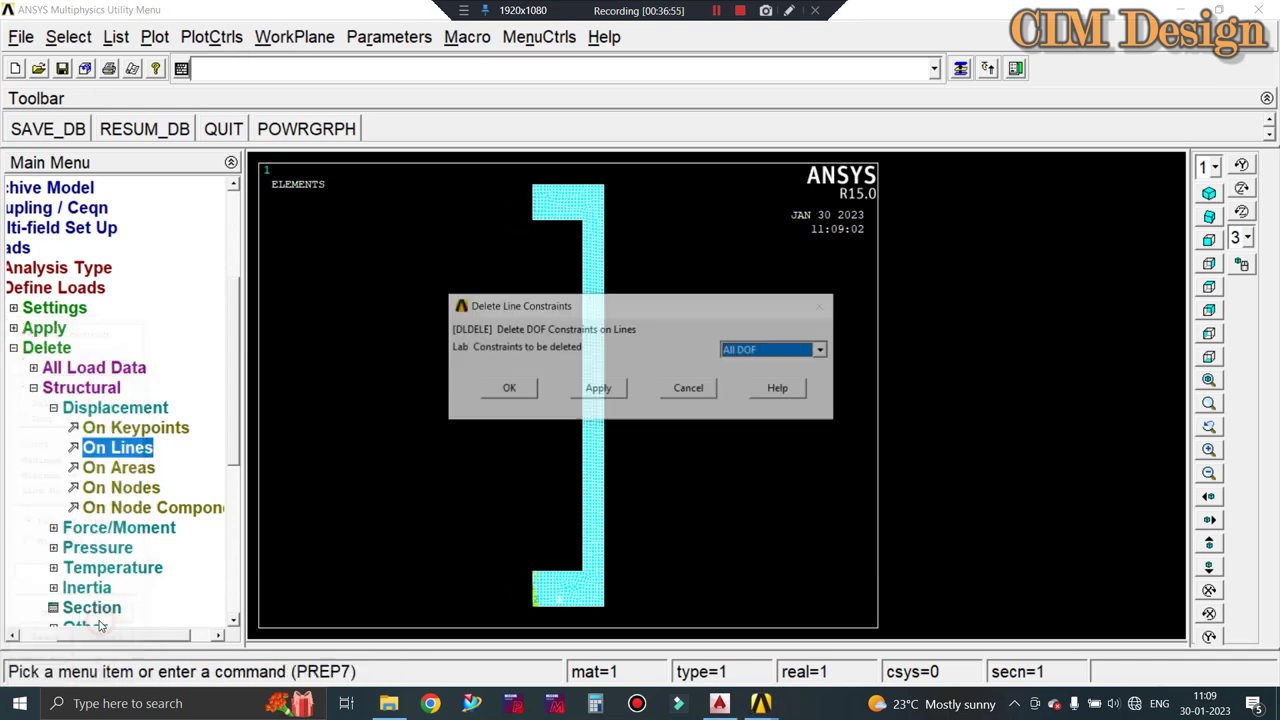
{"action": "left_click", "coordinate": [503, 390]}
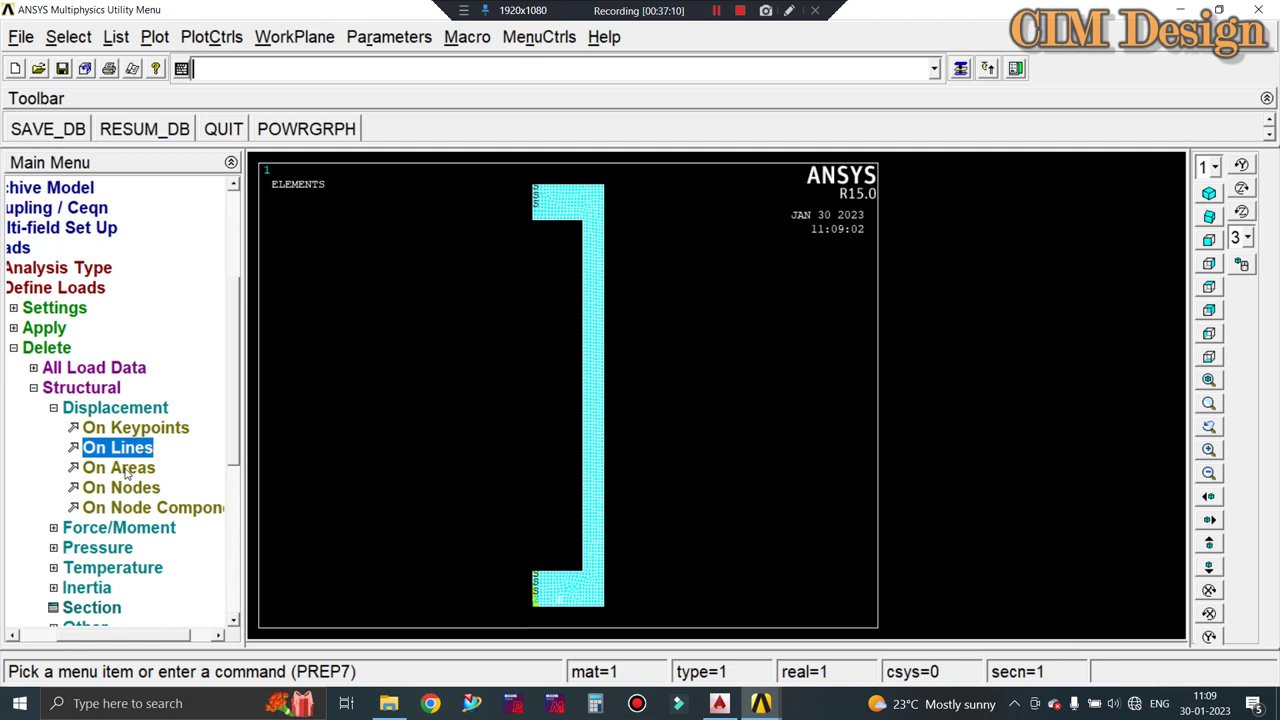
Start deleting displacement constraints on the area, cancel, and expand Apply > Structural instead.
{"action": "left_click", "coordinate": [118, 467]}
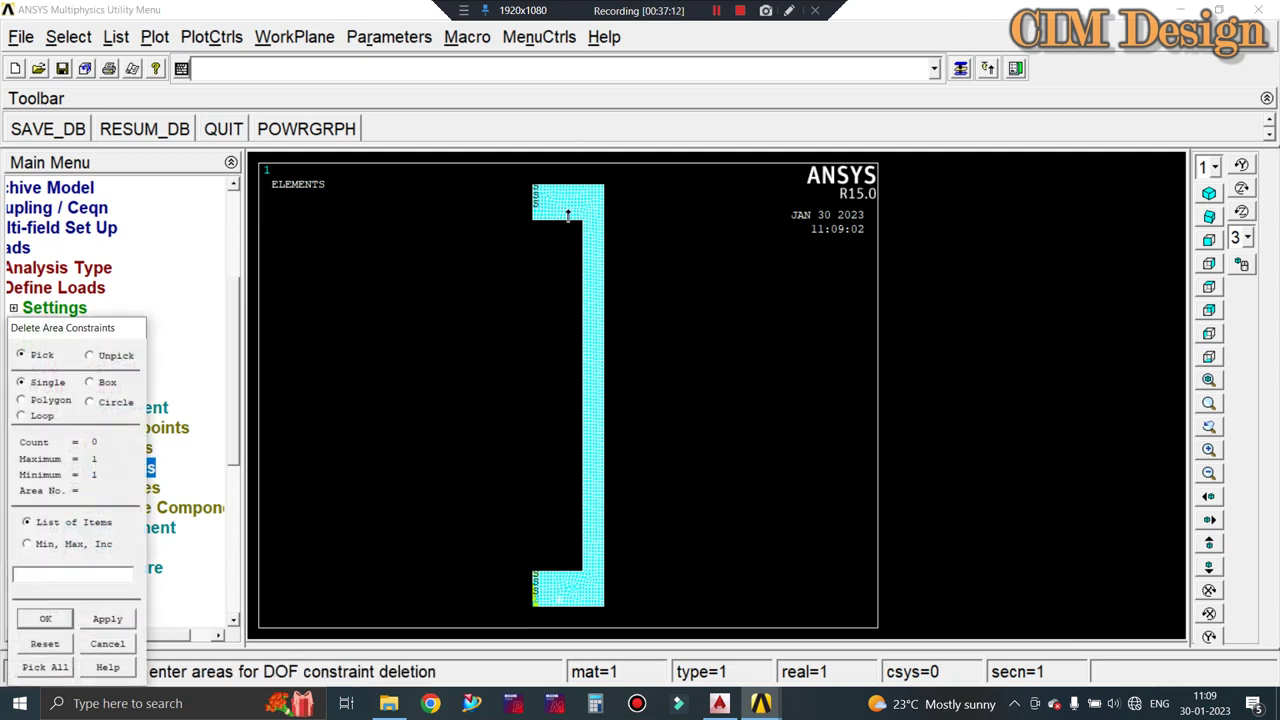
{"action": "left_click", "coordinate": [531, 218]}
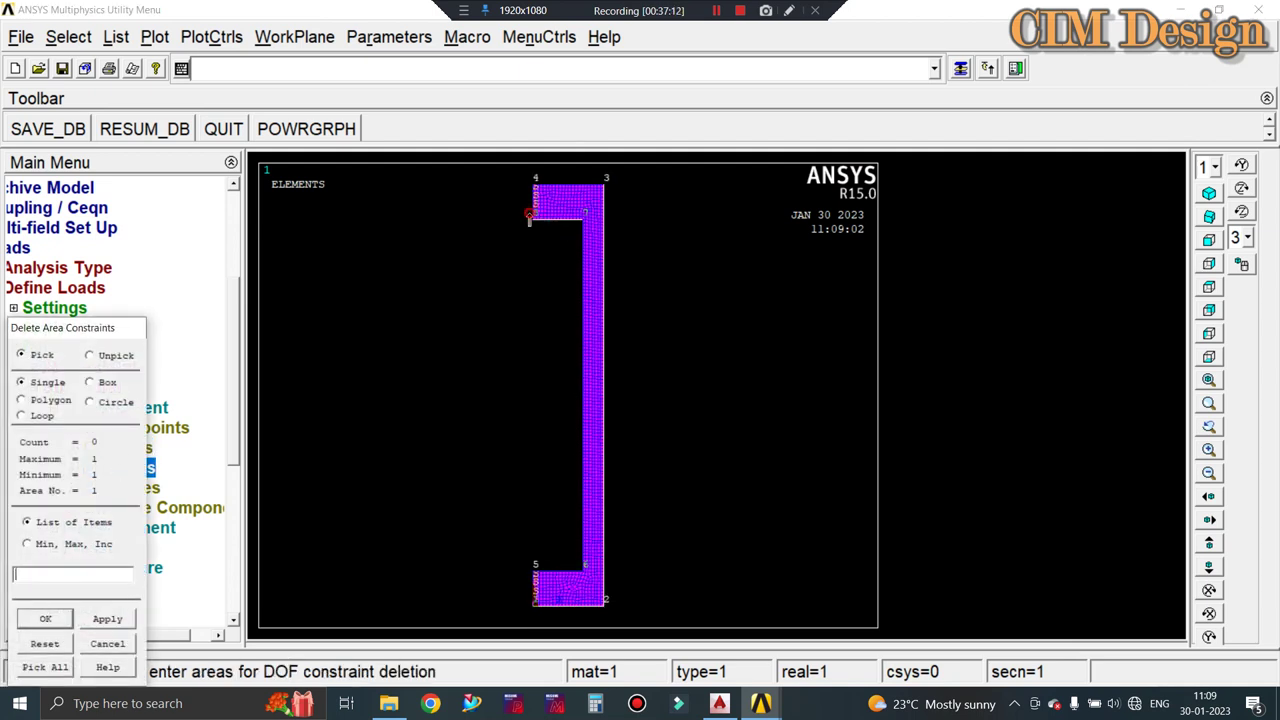
{"action": "left_click", "coordinate": [102, 645]}
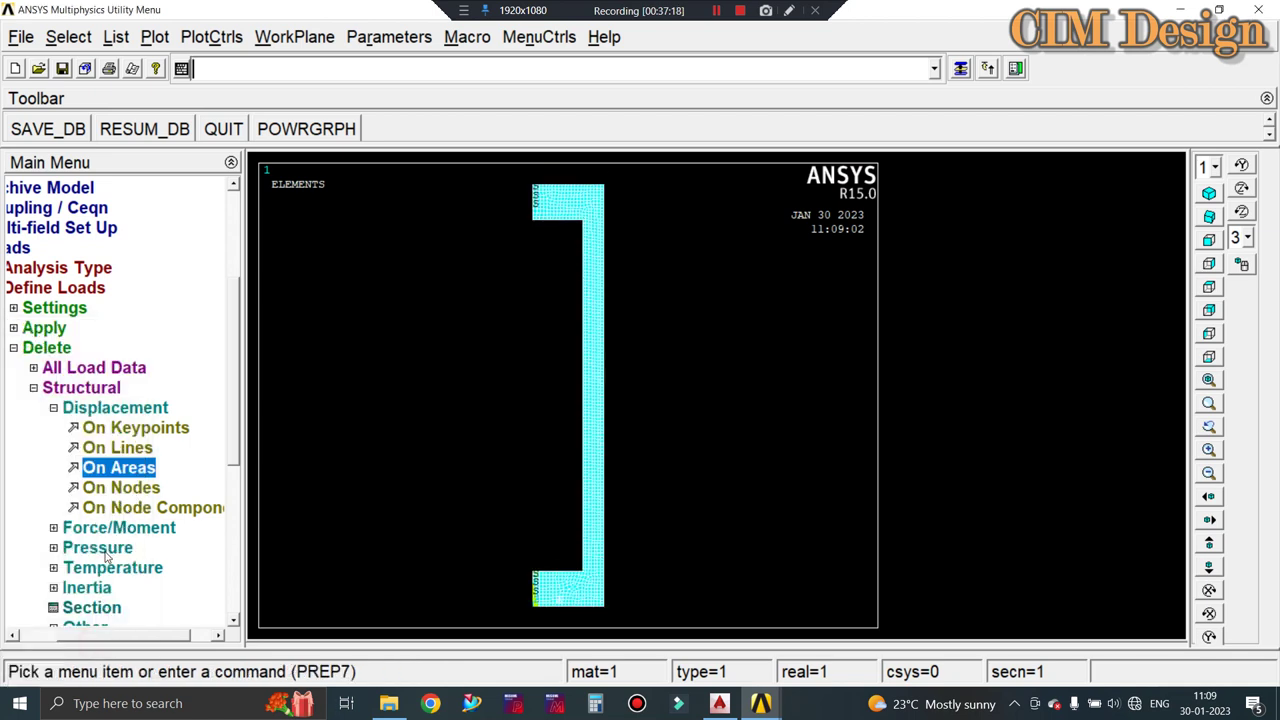
{"action": "left_click", "coordinate": [33, 388]}
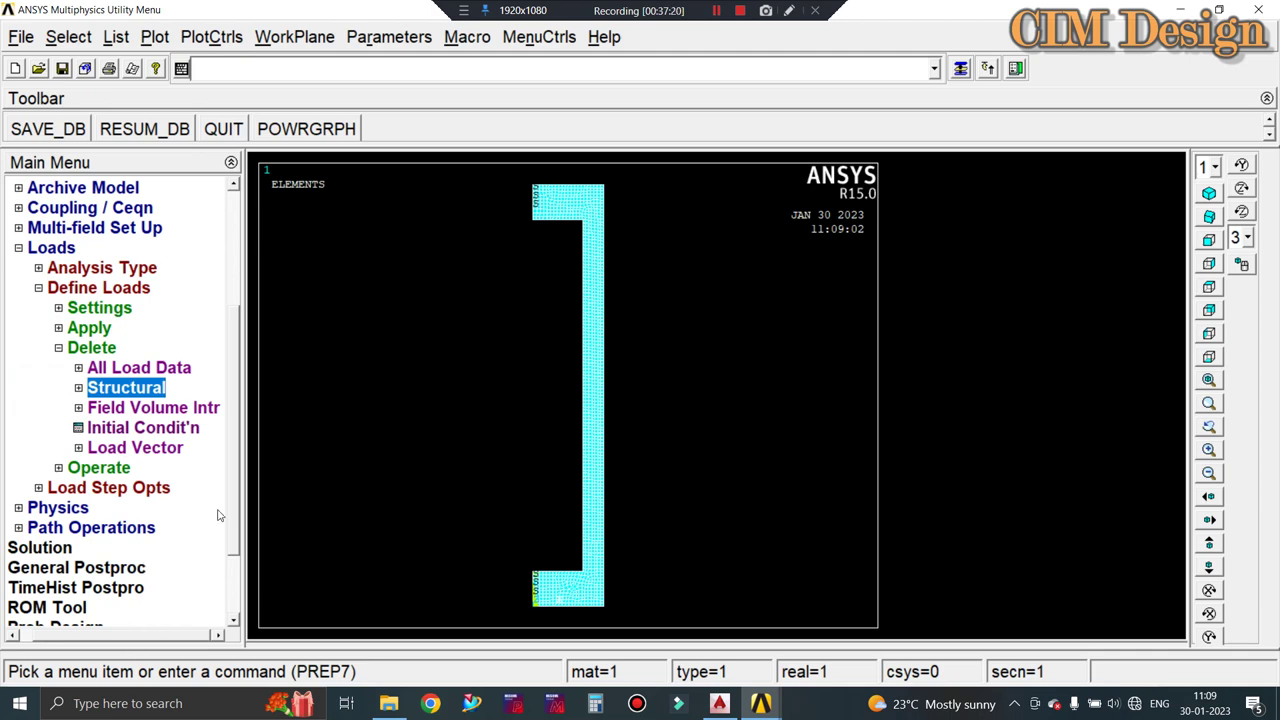
{"action": "left_click", "coordinate": [233, 322]}
{"action": "scroll", "coordinate": [120, 340], "scroll_direction": "up", "scroll_amount": 1}
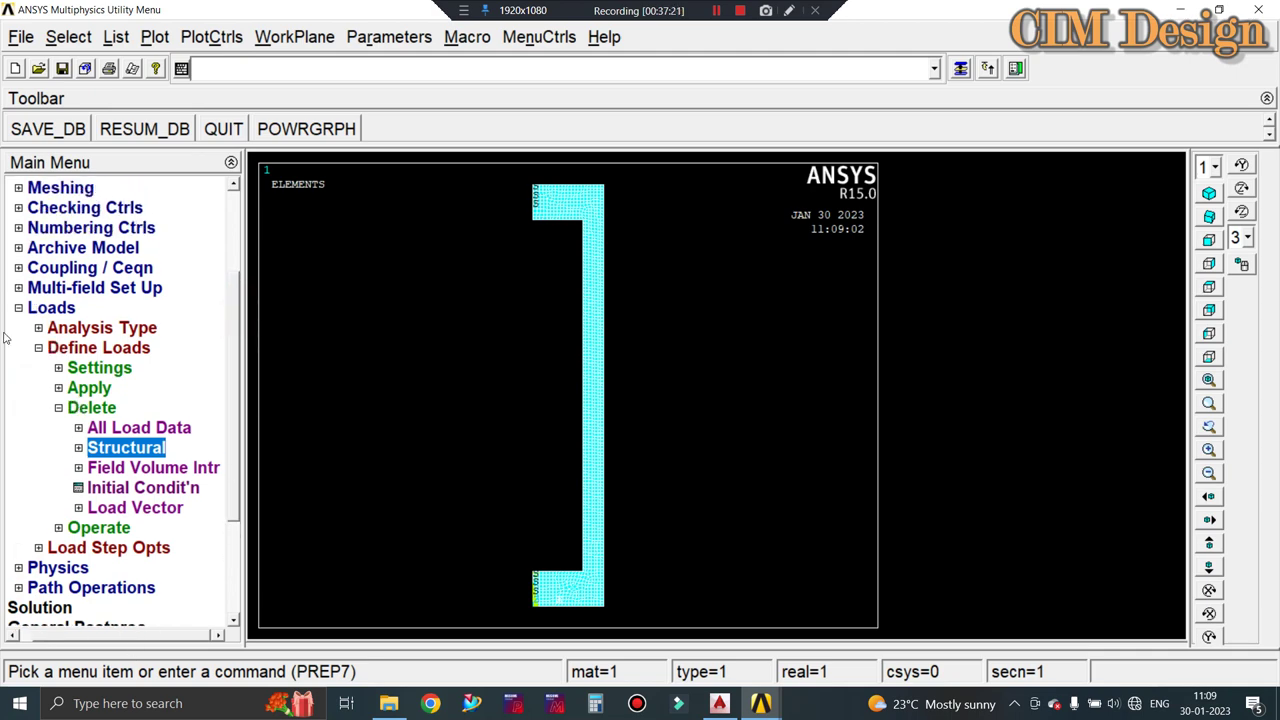
{"action": "left_click", "coordinate": [80, 390]}
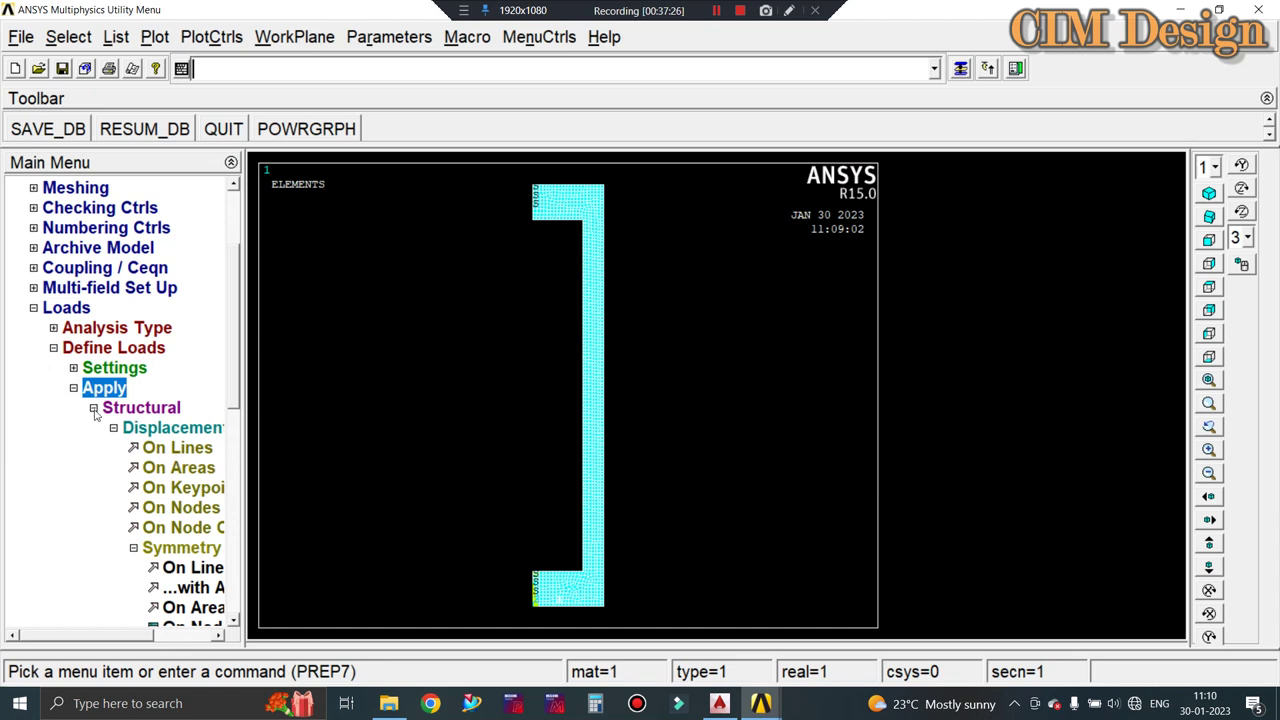
Apply Symmetry B.C. to the upper and lower left-edge lines and replot with Multi-Plots.
{"action": "left_click", "coordinate": [94, 409]}
{"action": "left_click", "coordinate": [148, 410]}
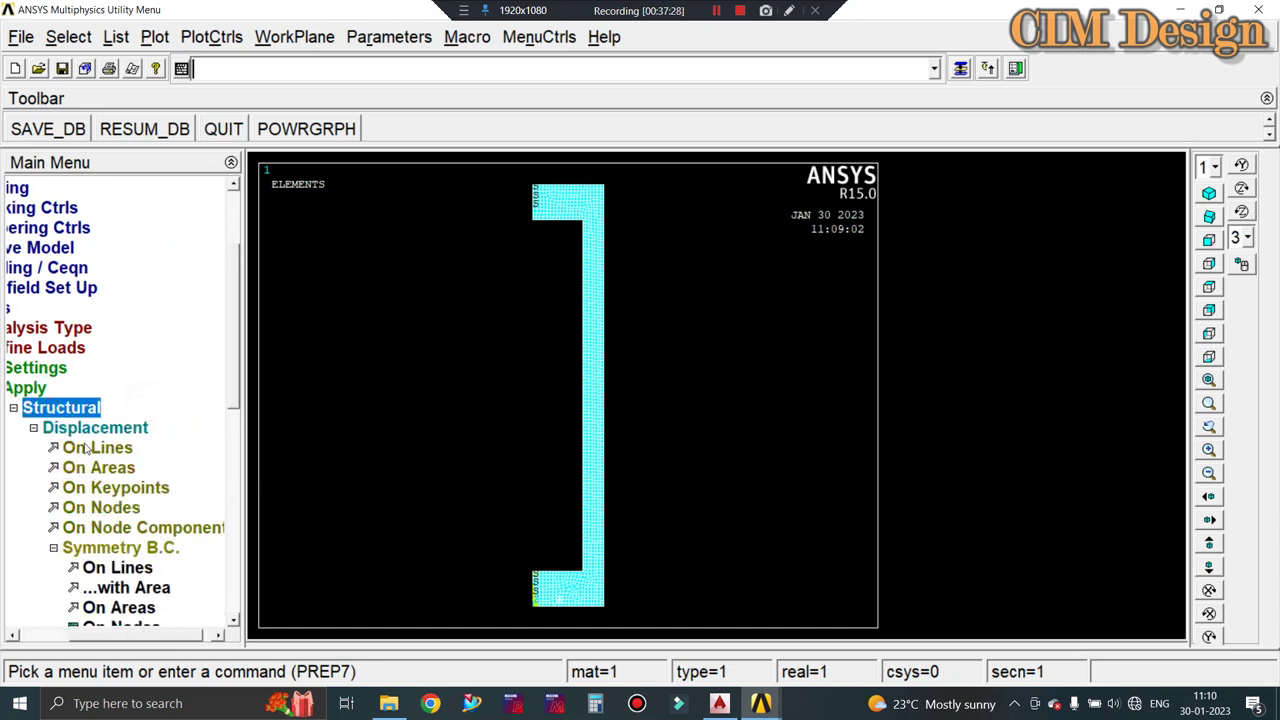
{"action": "left_click", "coordinate": [120, 568]}
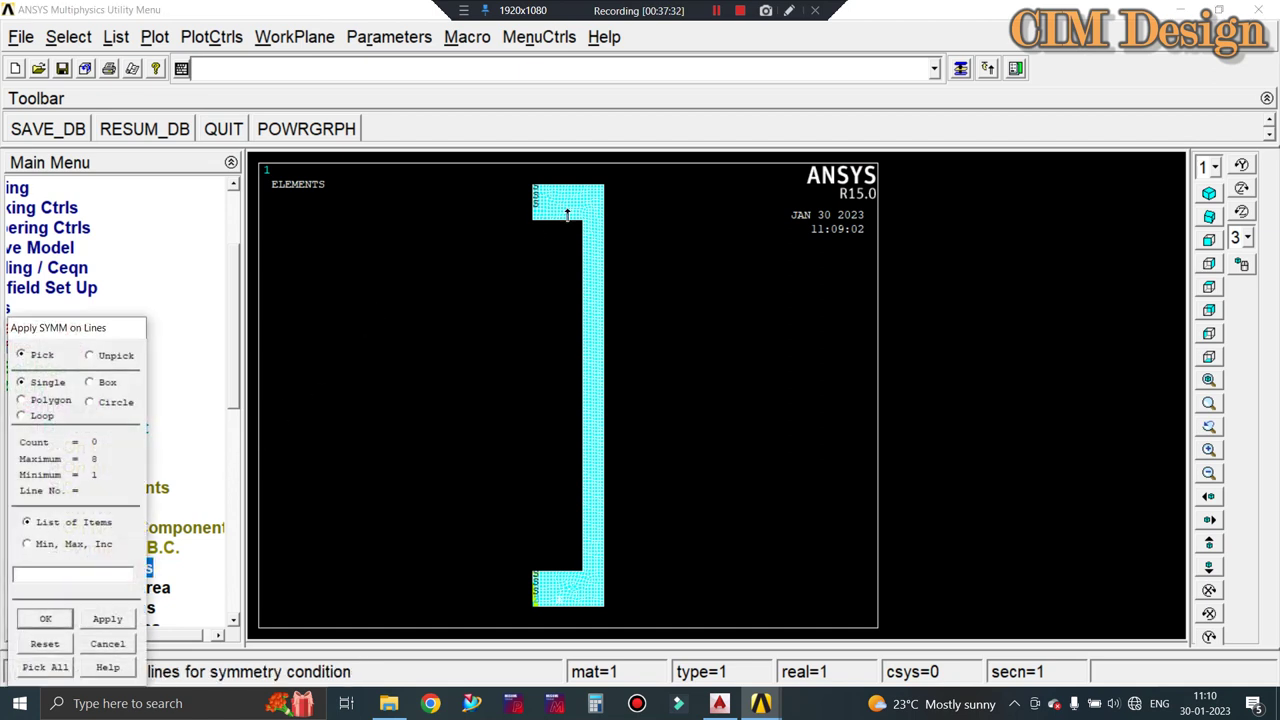
{"action": "left_click", "coordinate": [530, 196]}
{"action": "left_click", "coordinate": [532, 582]}
{"action": "left_click", "coordinate": [100, 621]}
{"action": "left_click", "coordinate": [55, 623]}
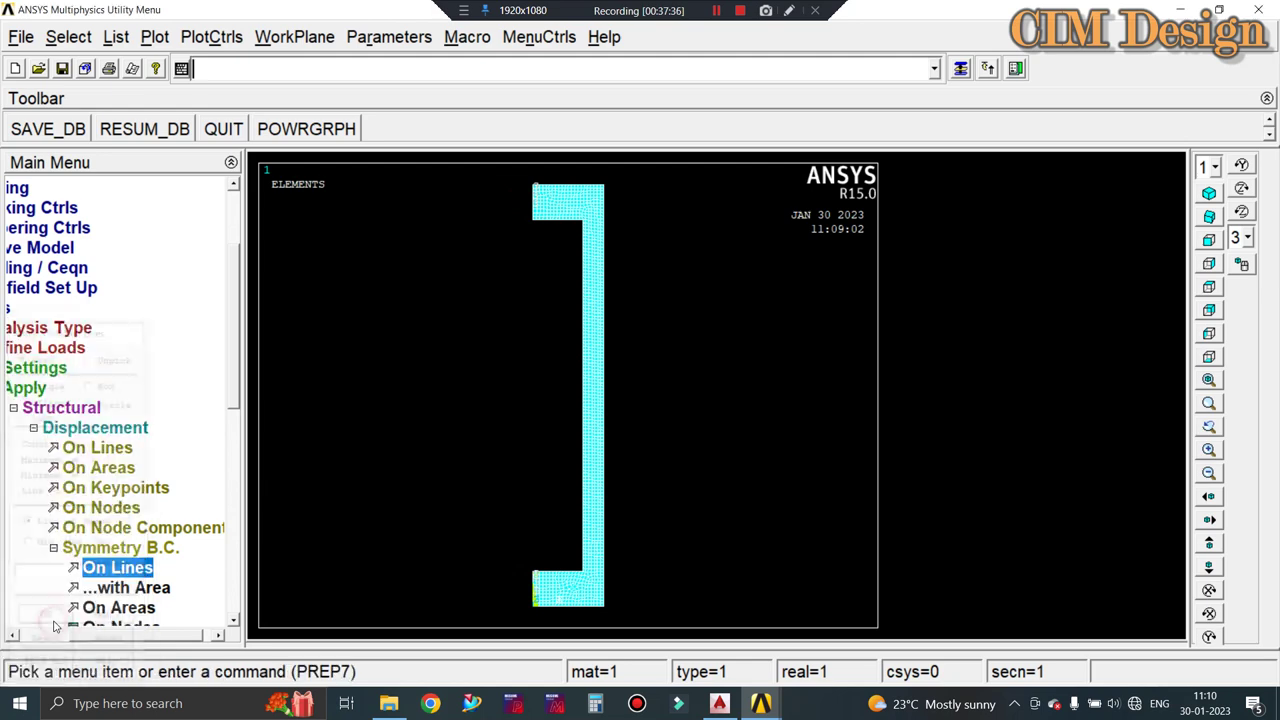
{"action": "left_click", "coordinate": [152, 44]}
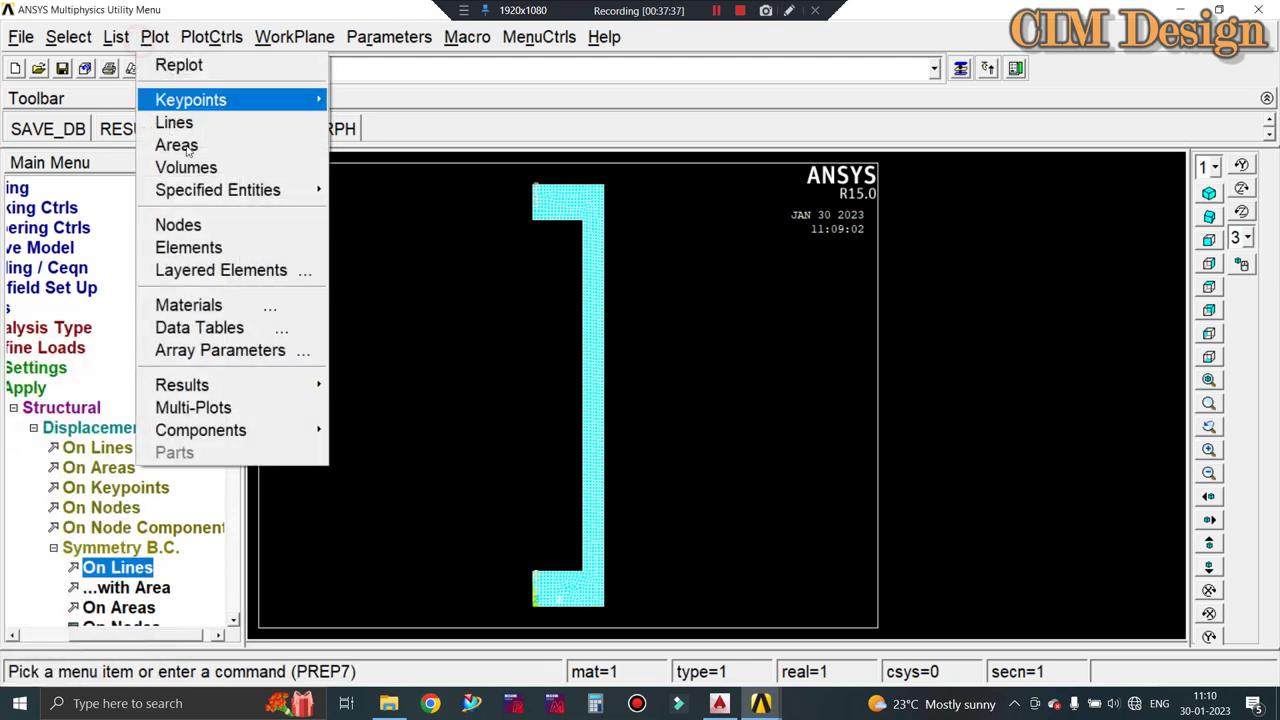
{"action": "left_click", "coordinate": [193, 406]}
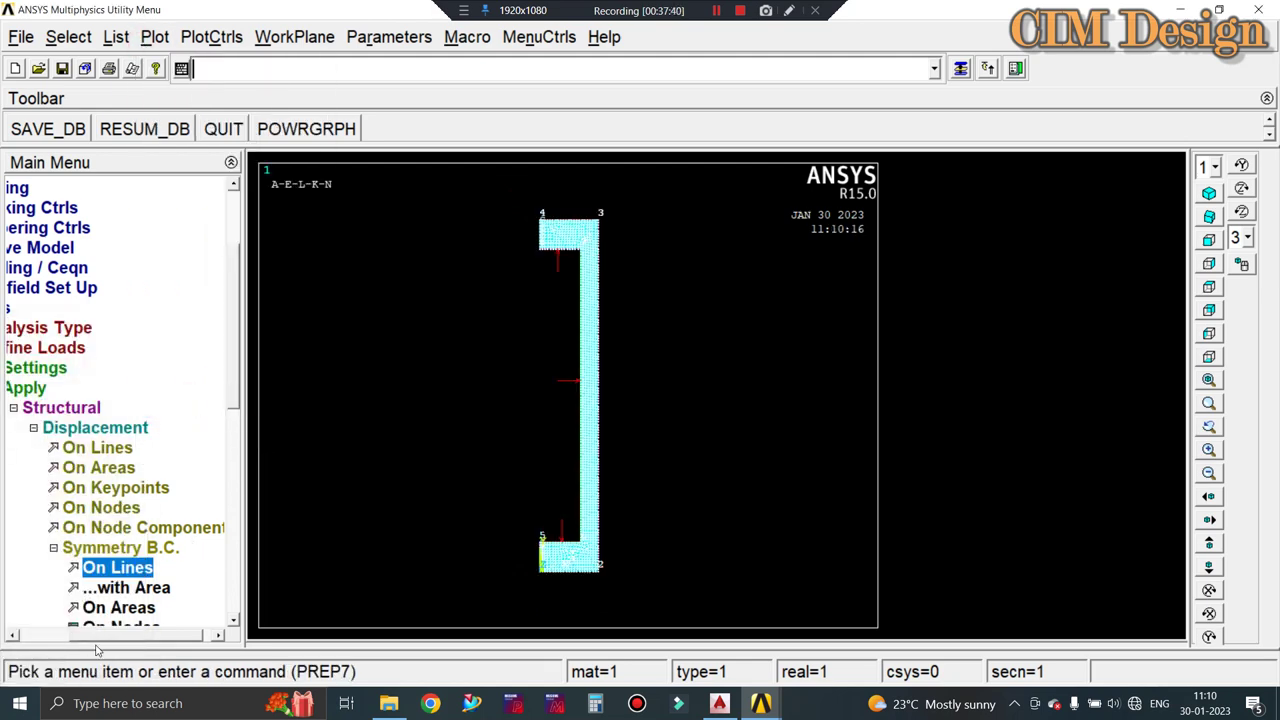
Bring up the picker for constraining displacements on nodes.
{"action": "left_click", "coordinate": [13, 407]}
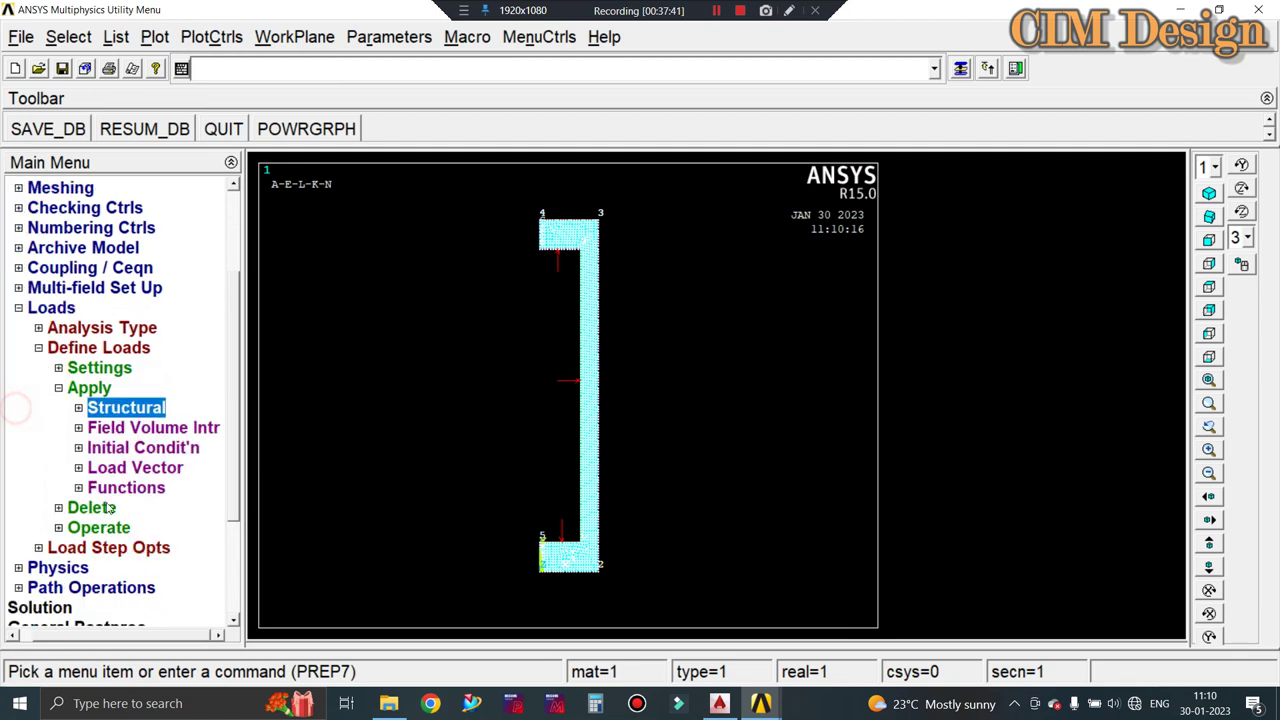
{"action": "left_click", "coordinate": [78, 408]}
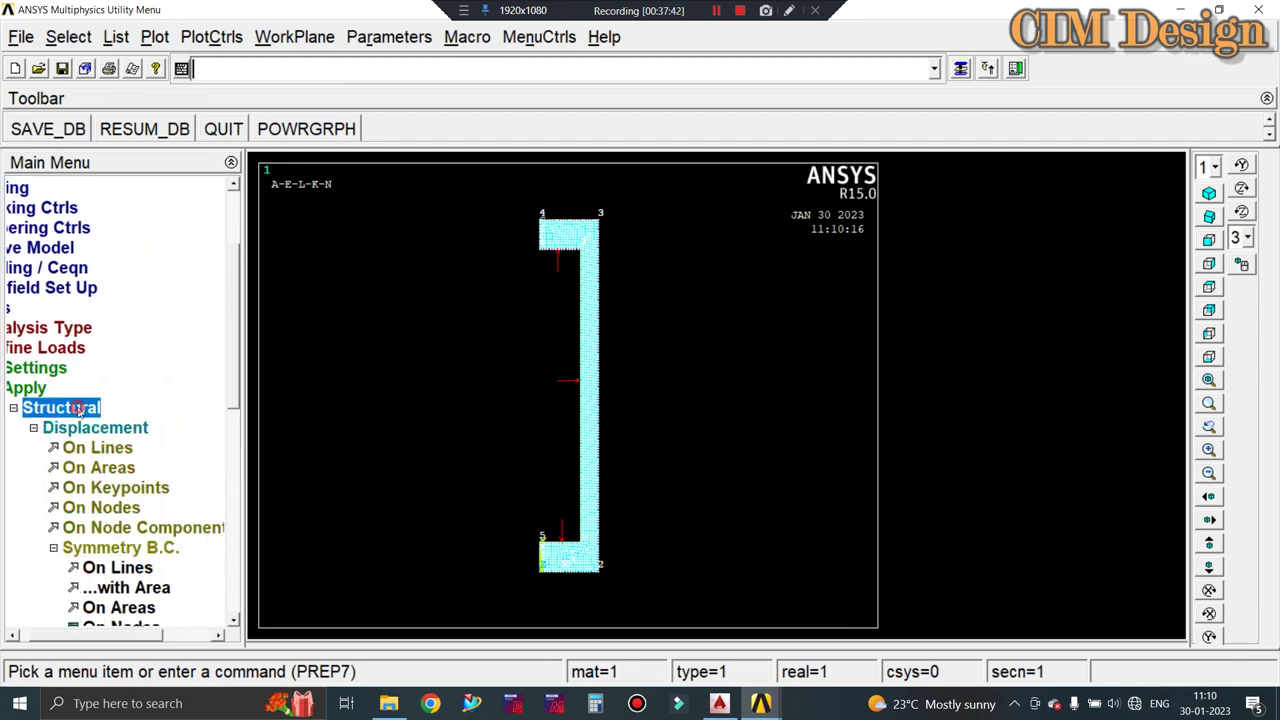
{"action": "left_click", "coordinate": [99, 510]}
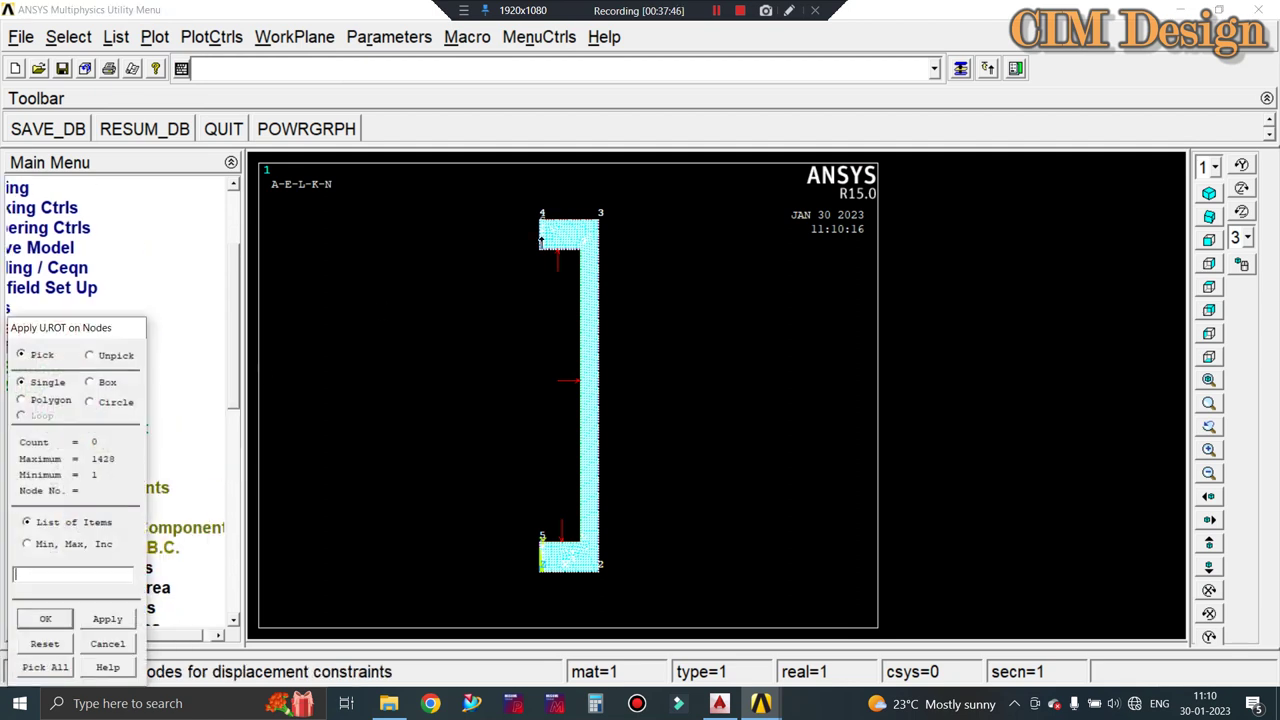
Cancel the node constraint and select nodes by location at Y = 50.
{"action": "left_click", "coordinate": [107, 644]}
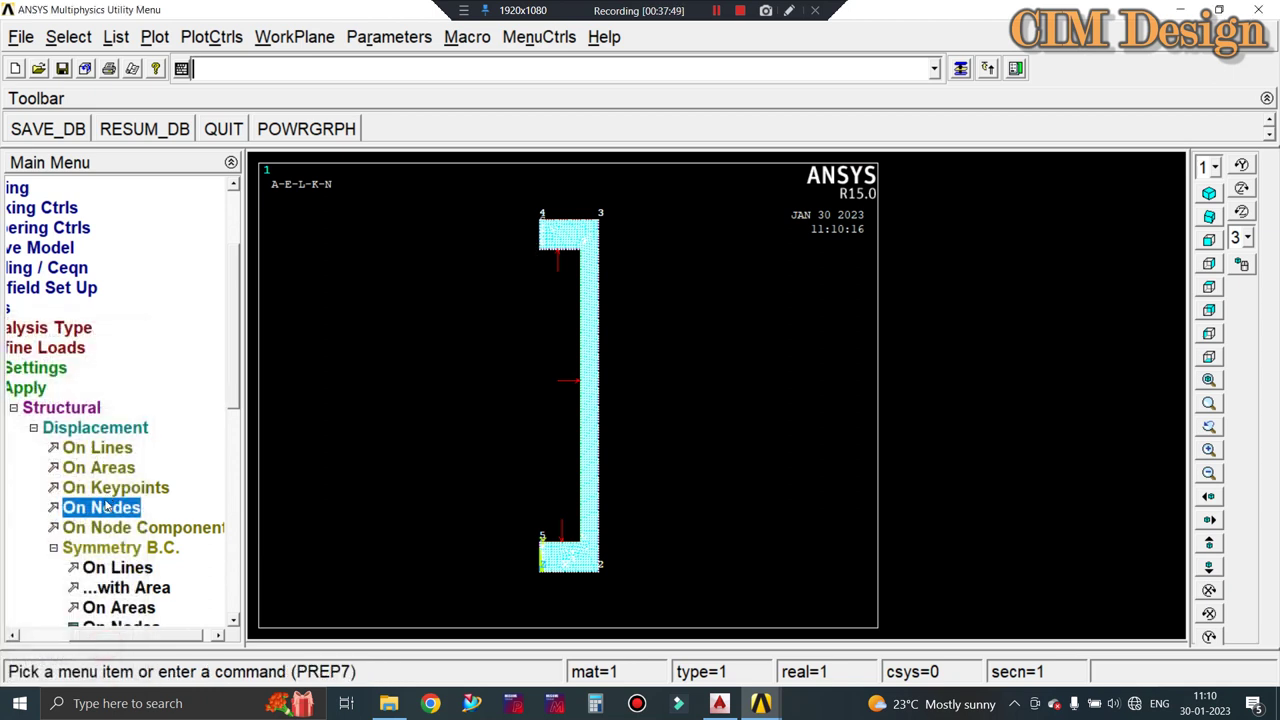
{"action": "left_click", "coordinate": [69, 38]}
{"action": "left_click", "coordinate": [88, 66]}
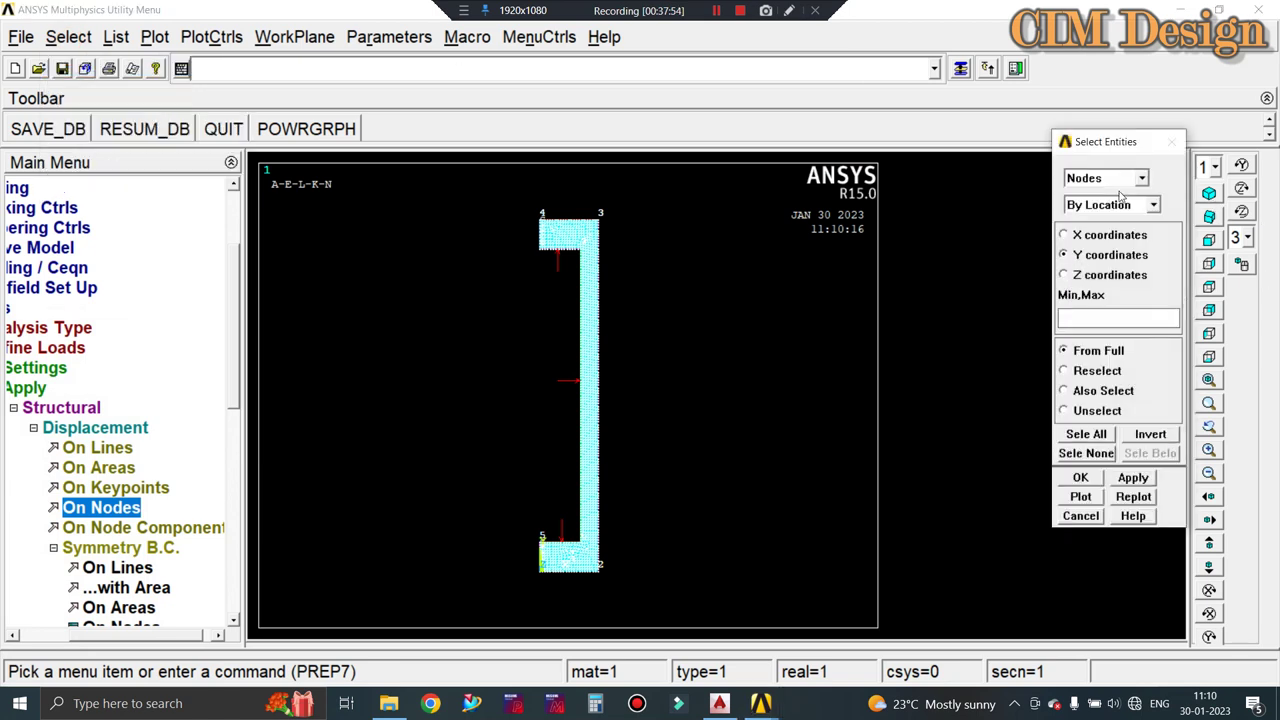
{"action": "left_click", "coordinate": [1112, 205]}
{"action": "left_click", "coordinate": [1108, 205]}
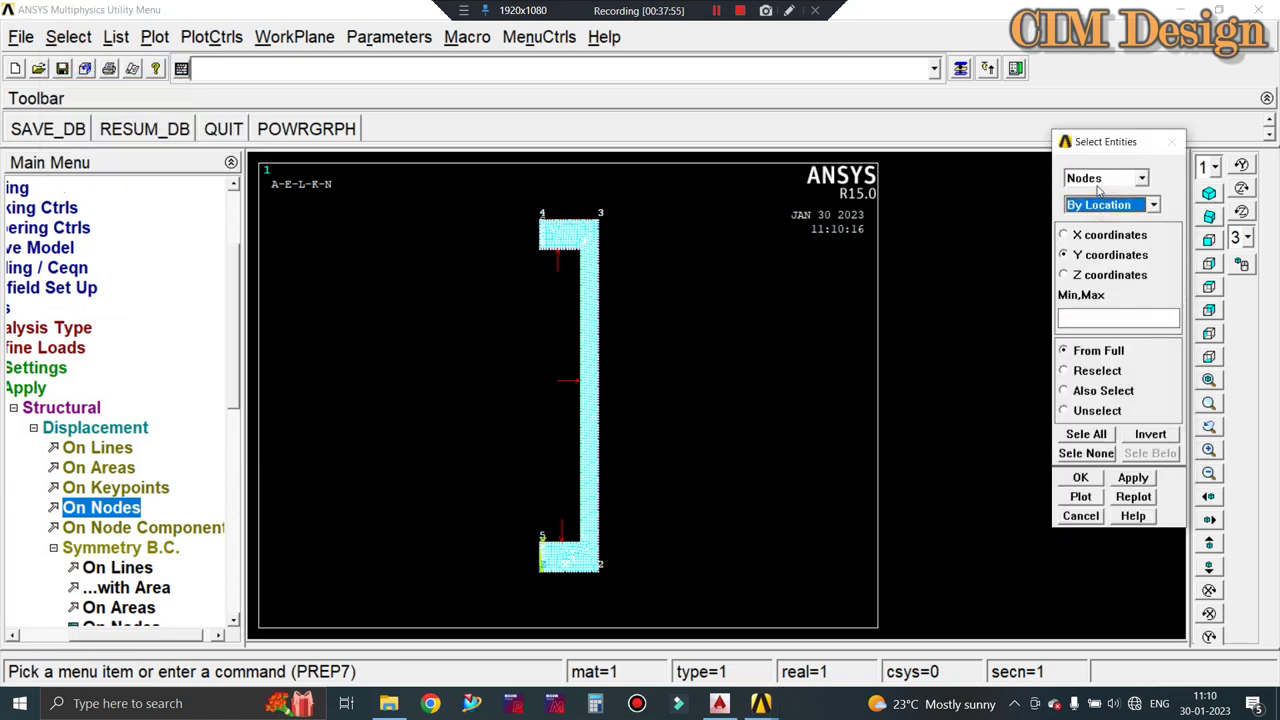
{"action": "left_click", "coordinate": [1100, 322]}
{"action": "type", "text": "50"}
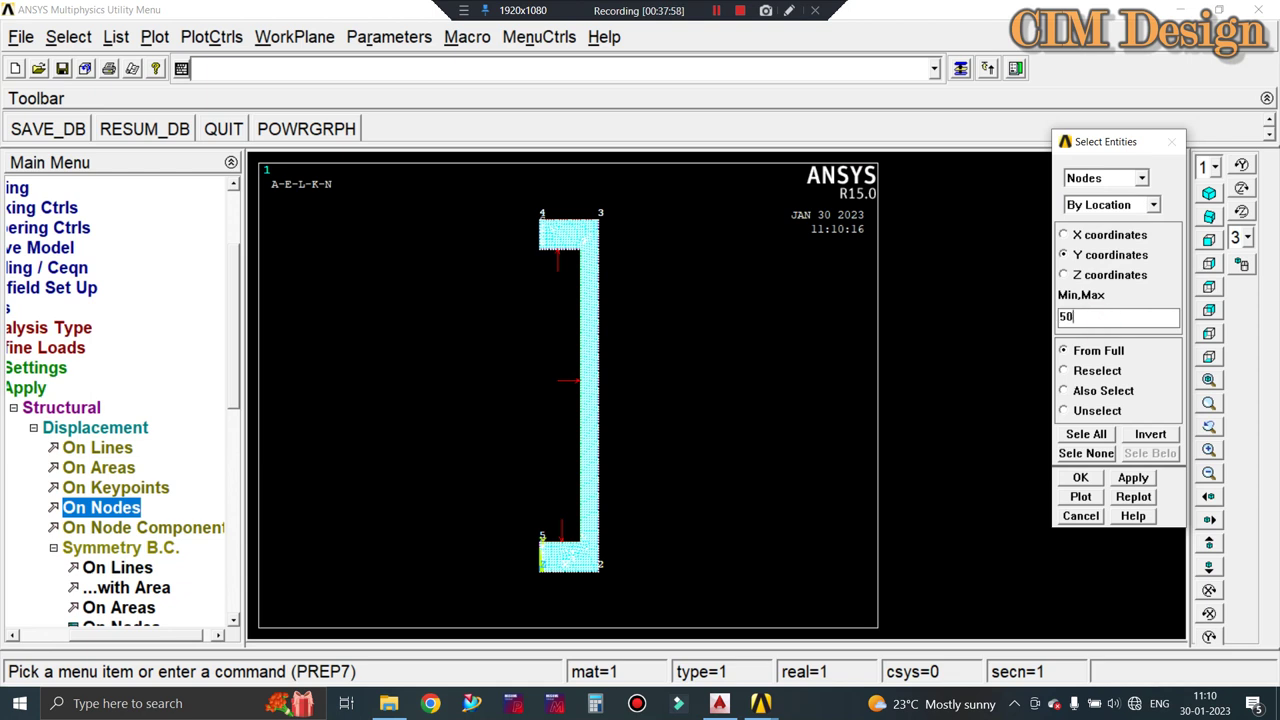
{"action": "left_click", "coordinate": [1084, 480]}
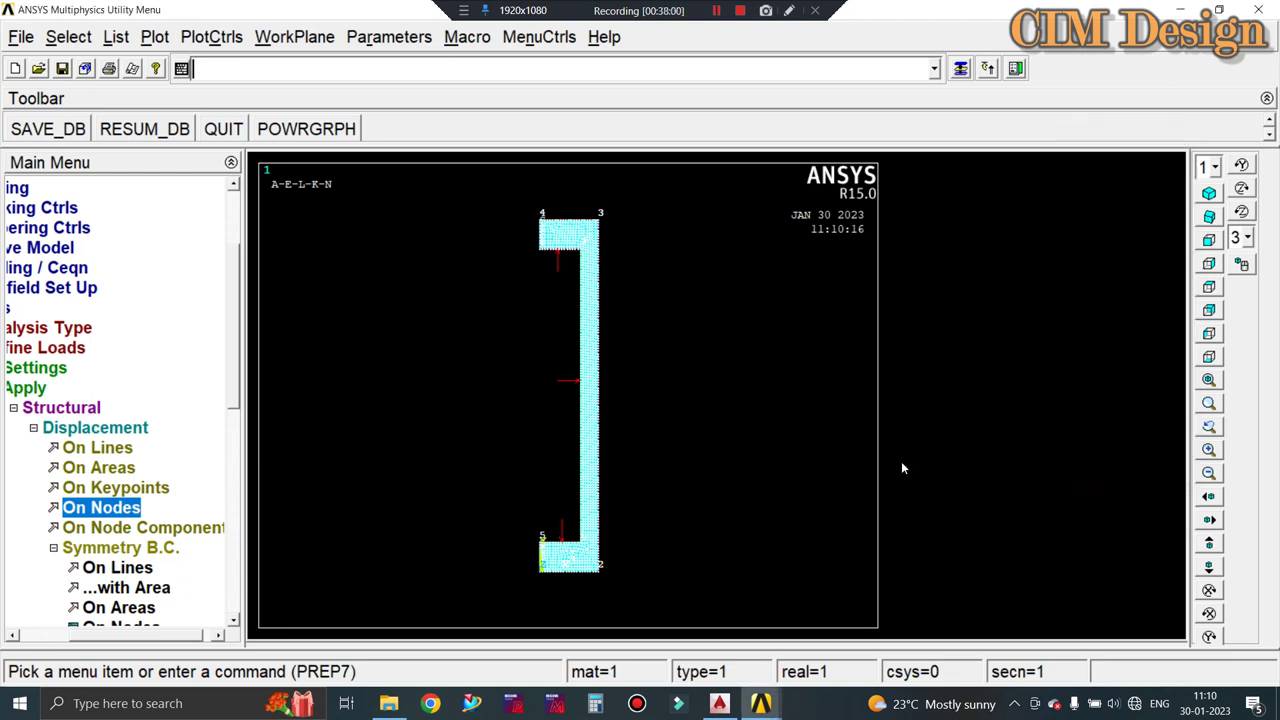
Attempt a displacement constraint on the selected nodes and dismiss the no-nodes error.
{"action": "left_click", "coordinate": [121, 510]}
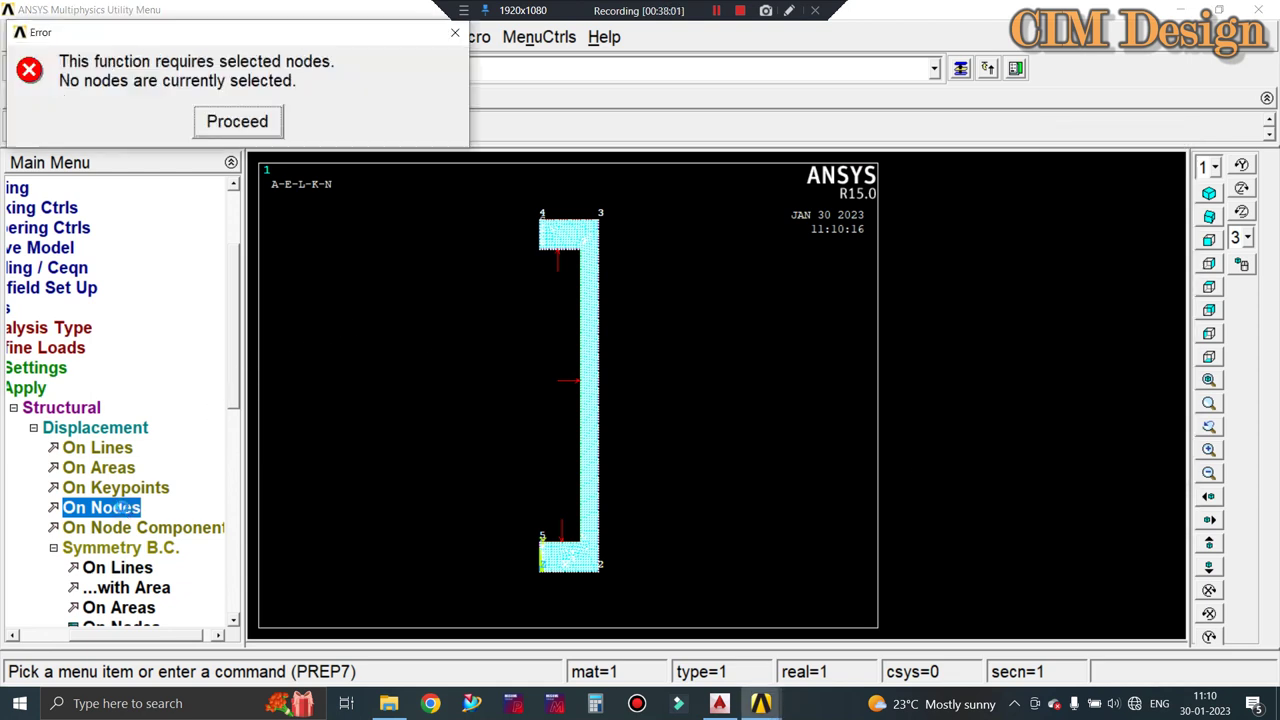
{"action": "left_click", "coordinate": [236, 123]}
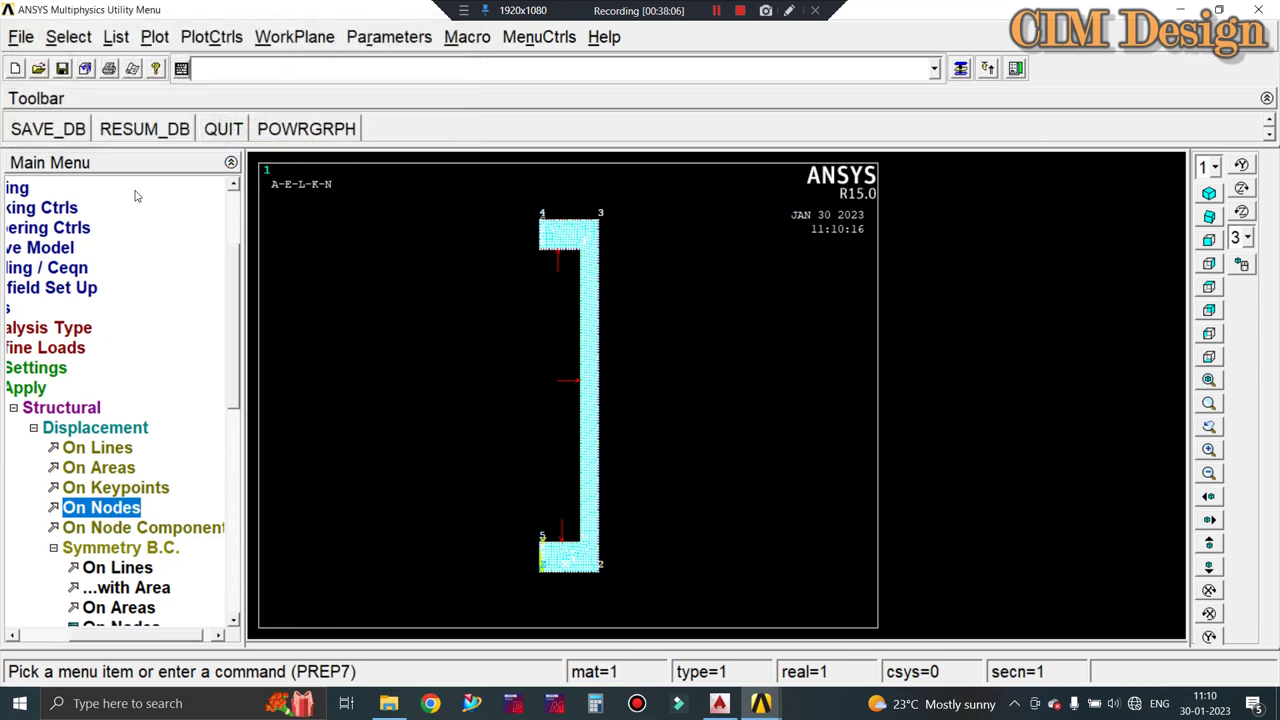
{"action": "left_click", "coordinate": [147, 38]}
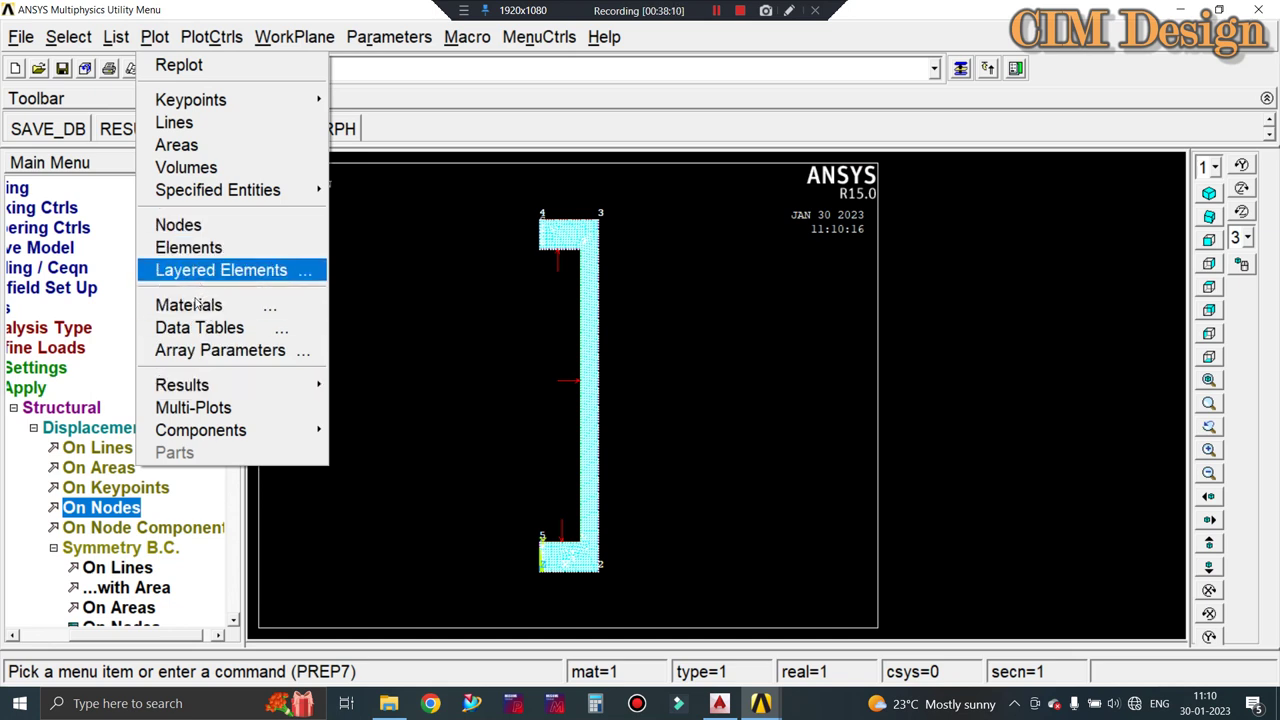
Replot all entities with Multi-Plots and dismiss another no-nodes constraint warning.
{"action": "left_click", "coordinate": [185, 408]}
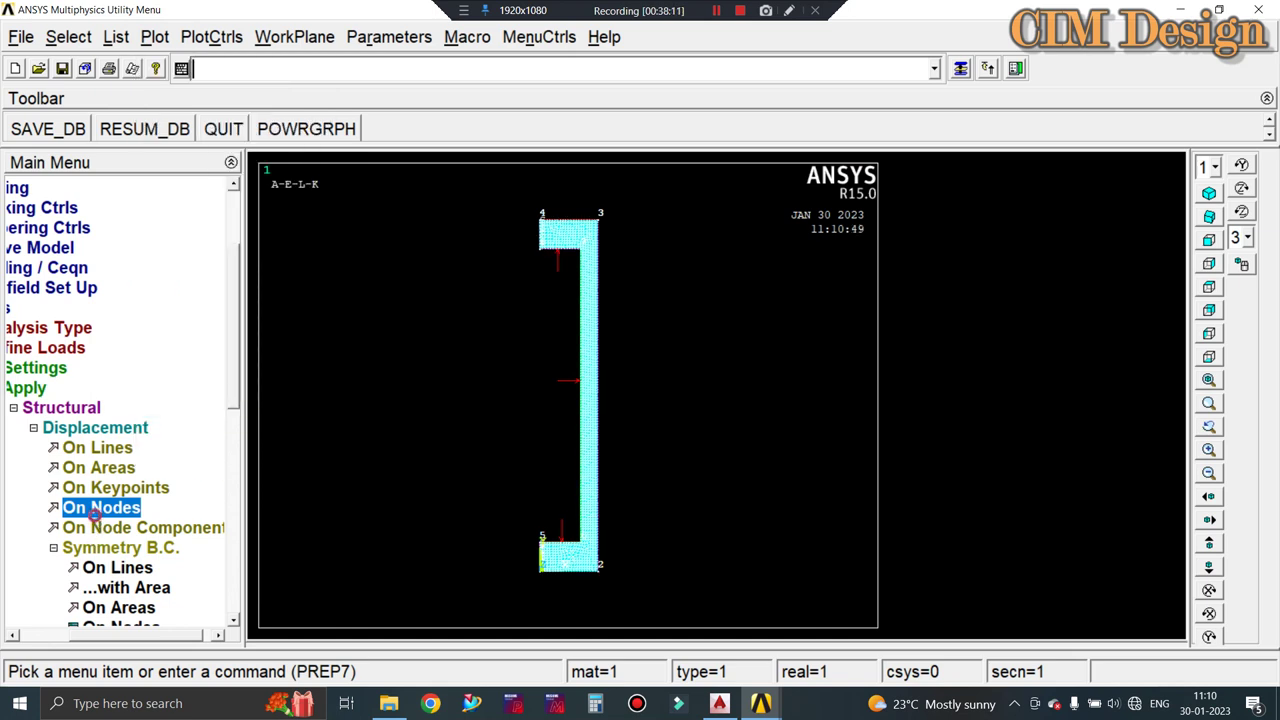
{"action": "left_click", "coordinate": [95, 510]}
{"action": "key", "text": "Return"}
{"action": "left_click_drag", "start_coordinate": [86, 636], "coordinate": [45, 636]}
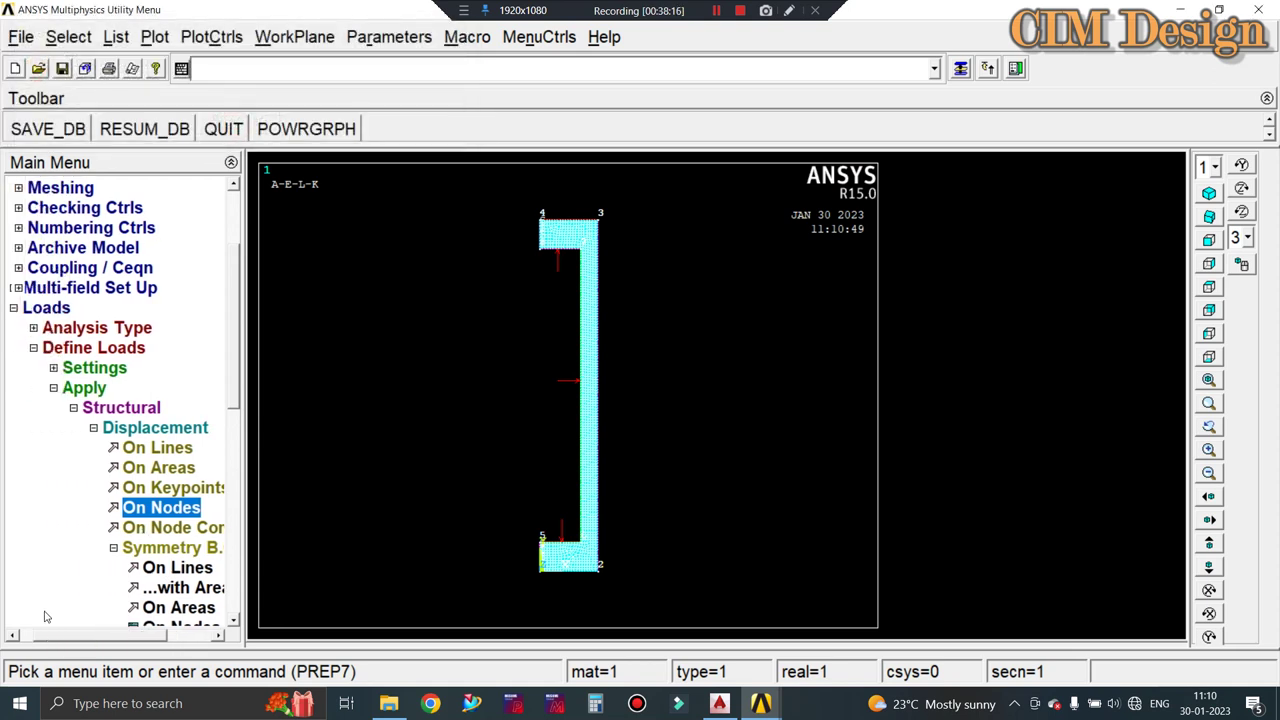
Delete all DOF constraints from the upper-left and lower-left flange edge lines.
{"action": "left_click", "coordinate": [79, 408]}
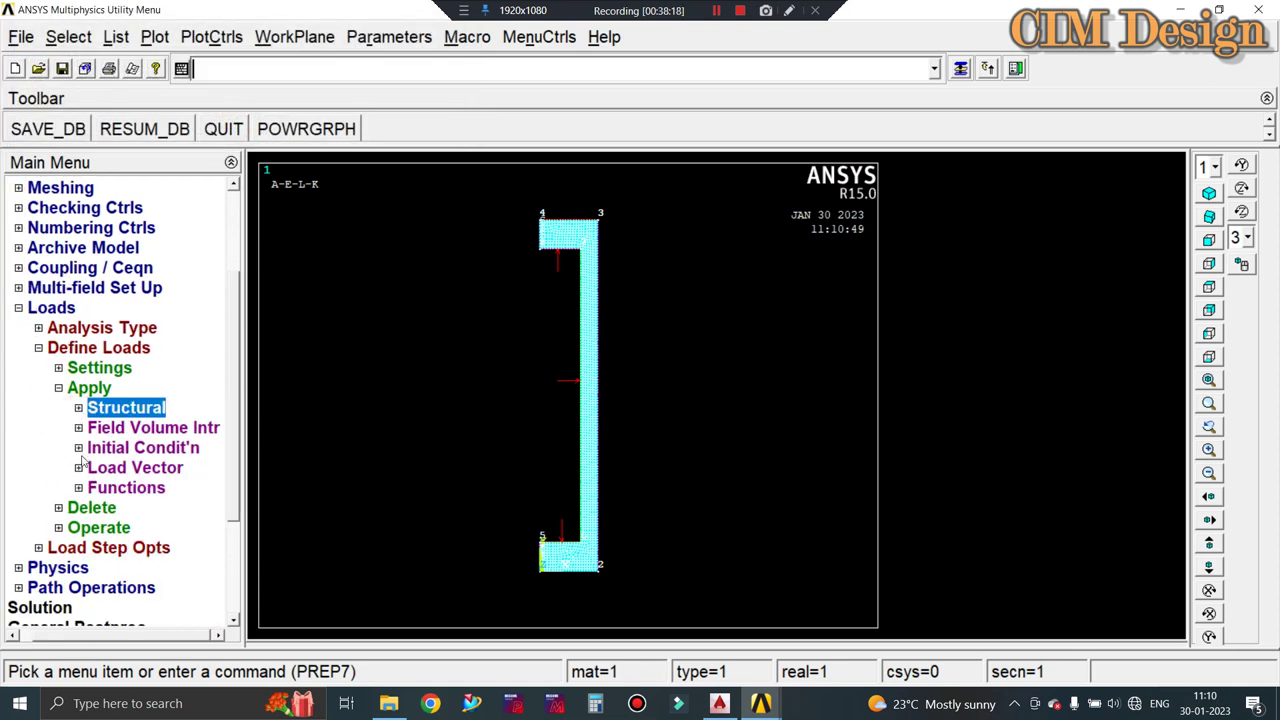
{"action": "left_click", "coordinate": [78, 510]}
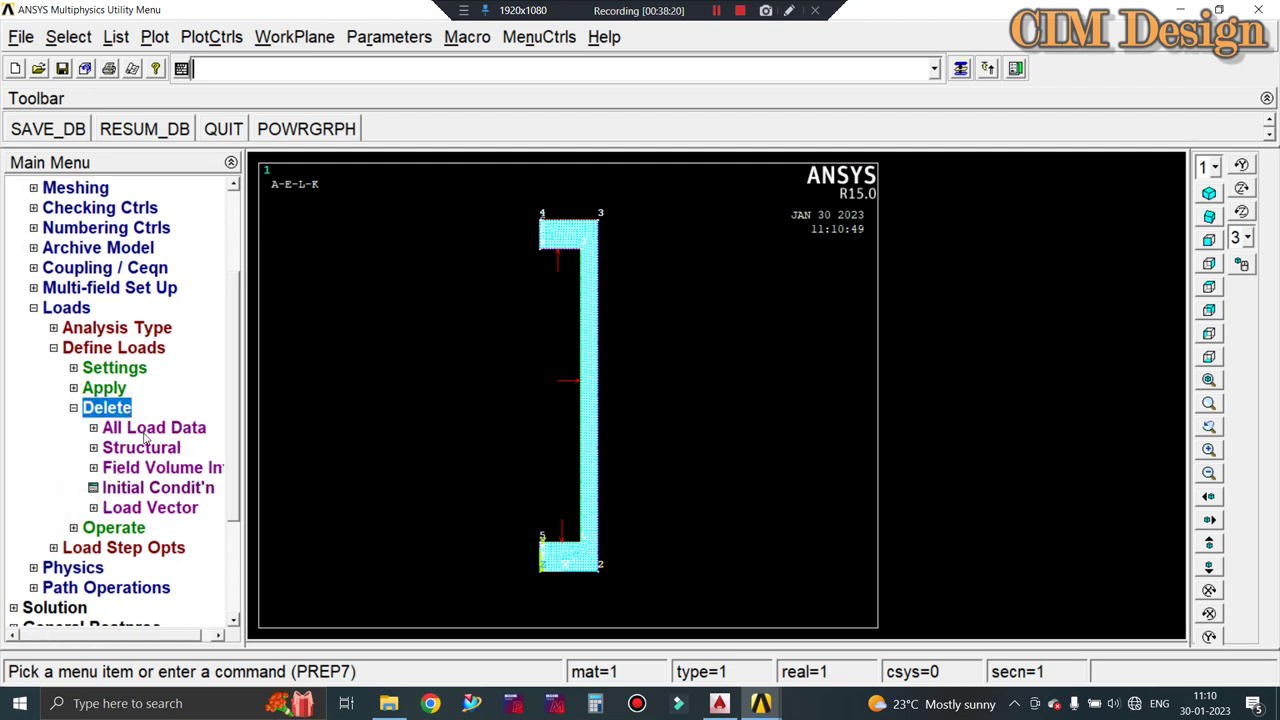
{"action": "left_click", "coordinate": [128, 450]}
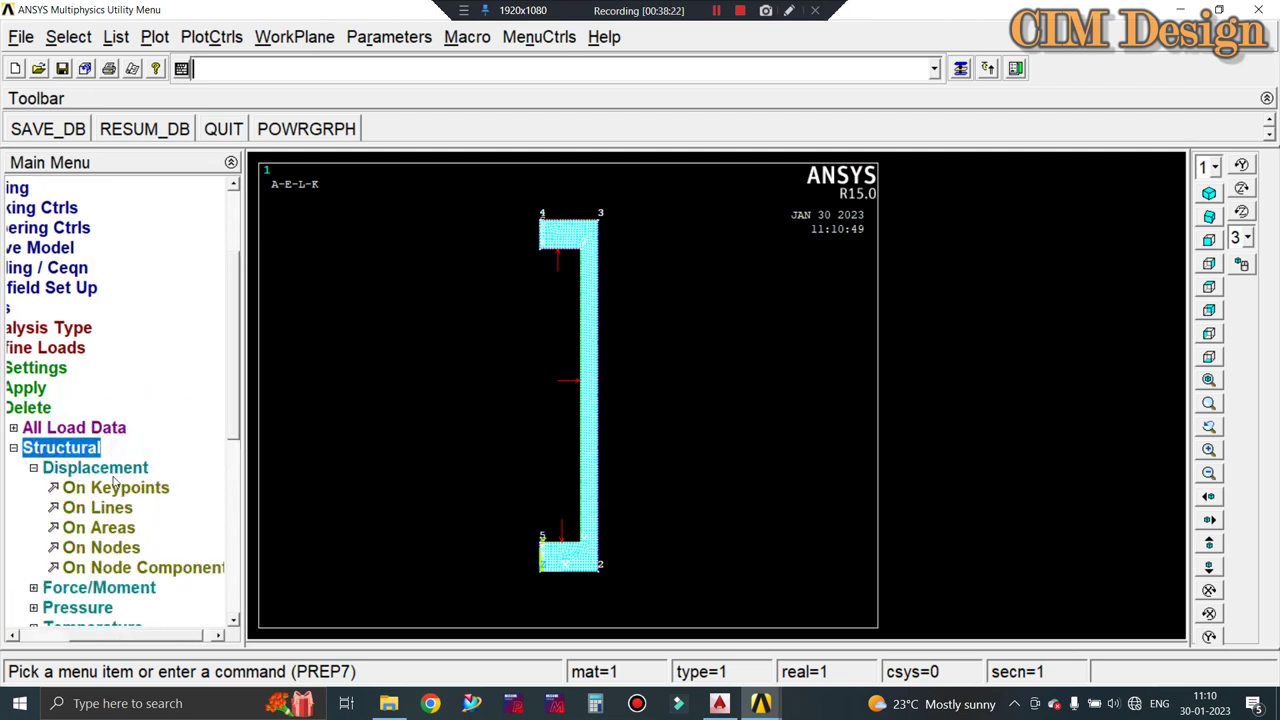
{"action": "left_click", "coordinate": [110, 508]}
{"action": "left_click", "coordinate": [515, 260]}
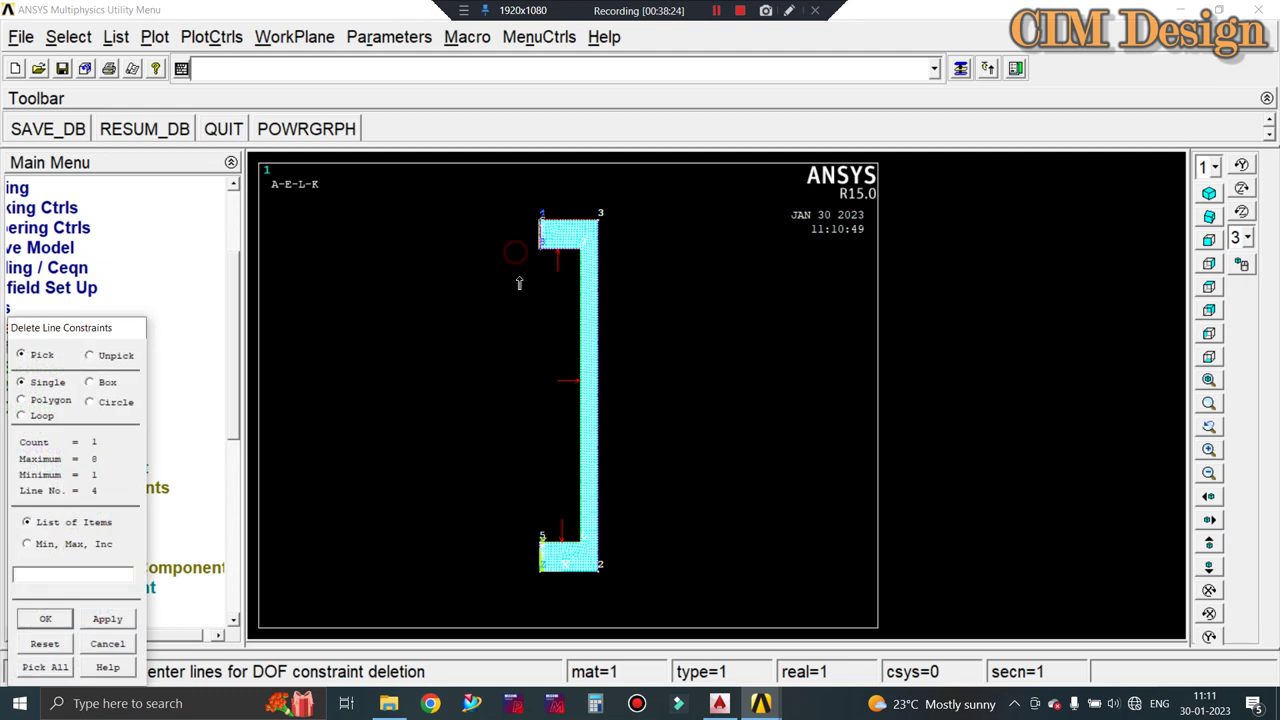
{"action": "left_click", "coordinate": [530, 565]}
{"action": "left_click", "coordinate": [45, 620]}
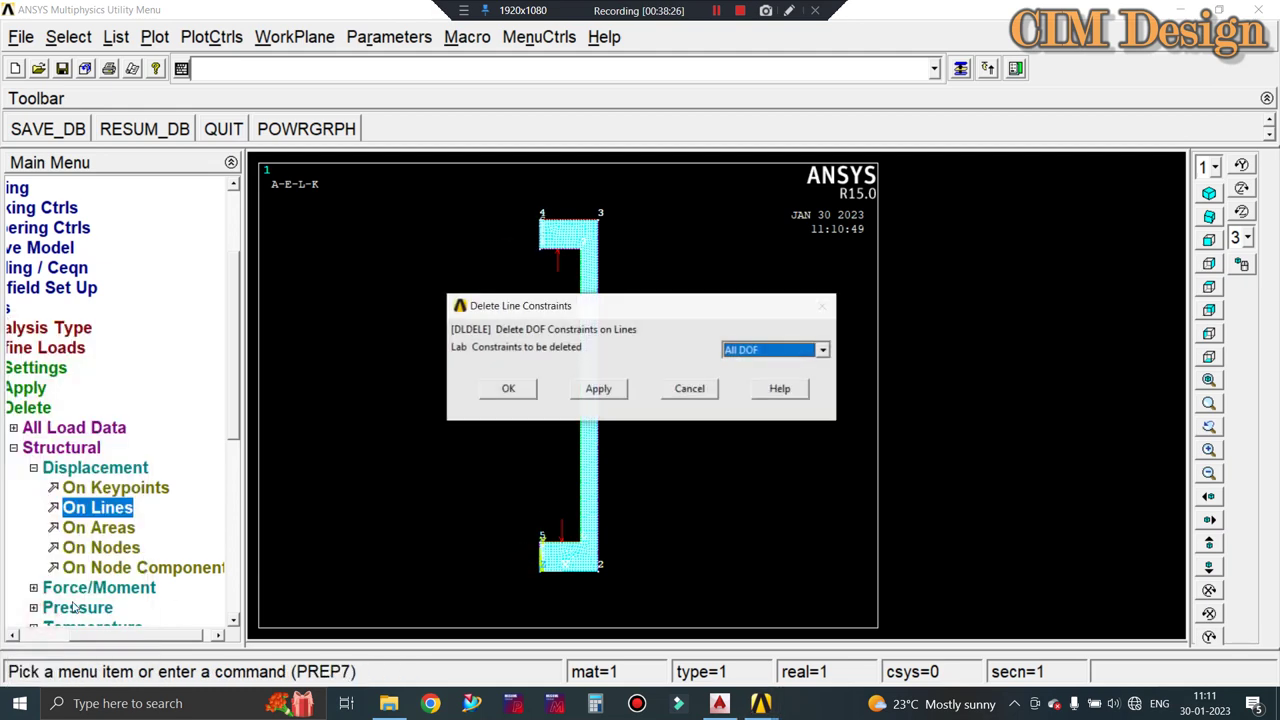
{"action": "left_click", "coordinate": [509, 388]}
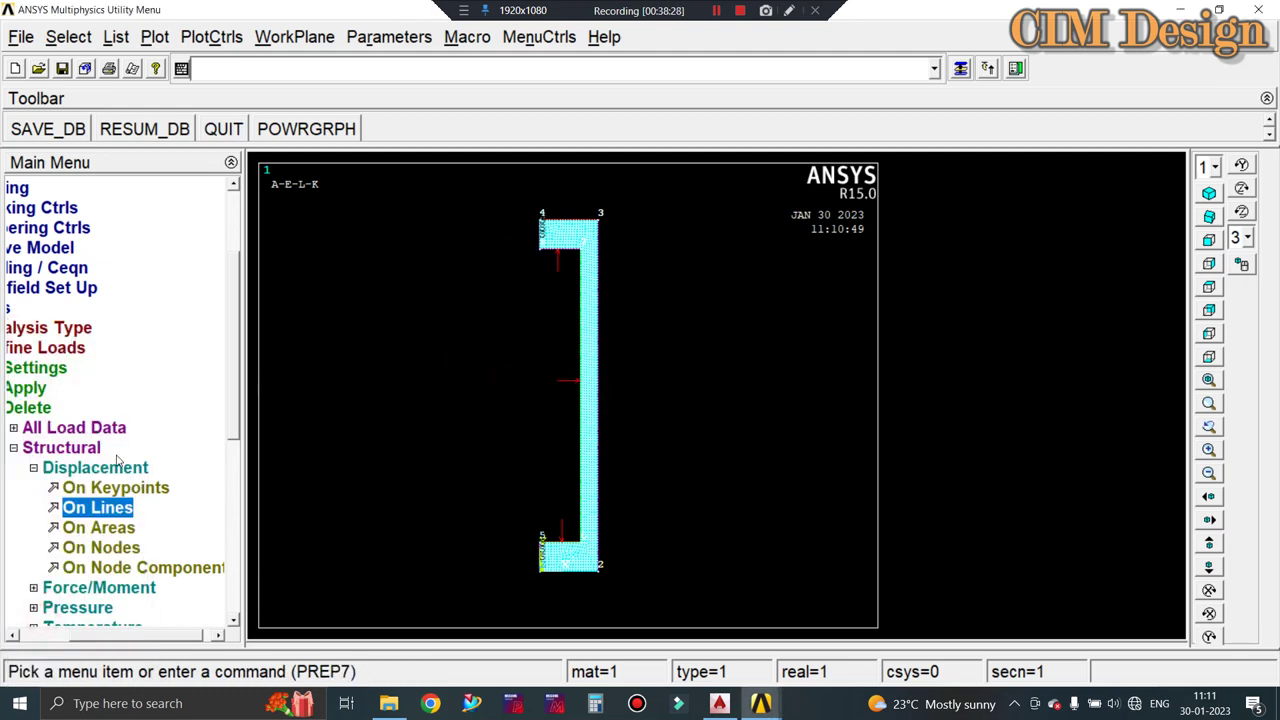
{"action": "left_click_drag", "start_coordinate": [86, 637], "coordinate": [58, 643]}
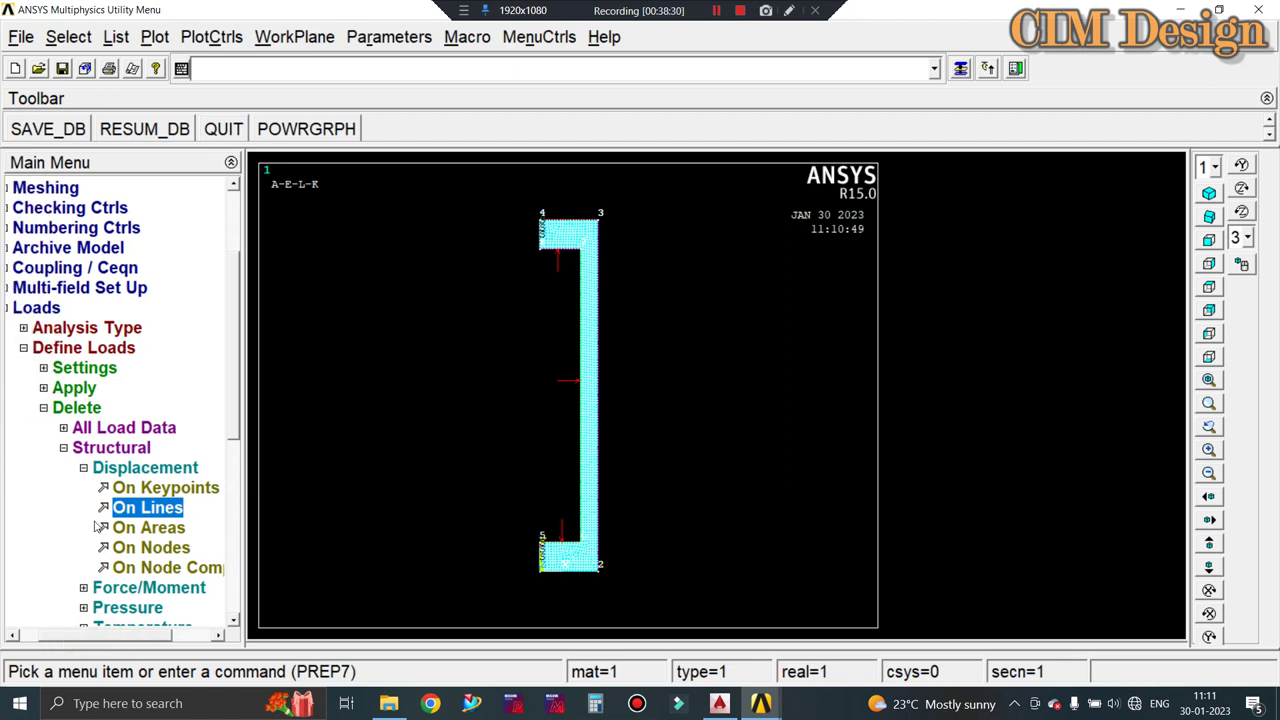
{"action": "left_click", "coordinate": [60, 390]}
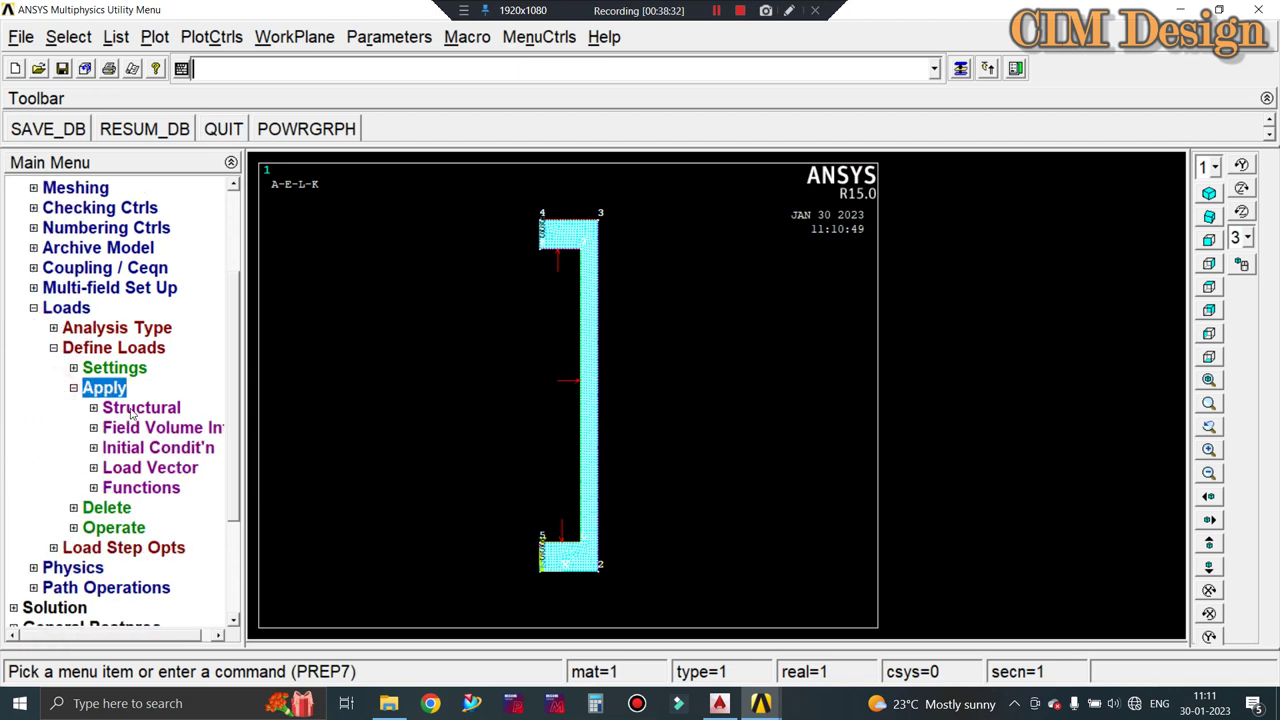
Apply symmetry boundary conditions to the upper-left and lower-left flange edge lines.
{"action": "left_click", "coordinate": [131, 410]}
{"action": "left_click", "coordinate": [133, 566]}
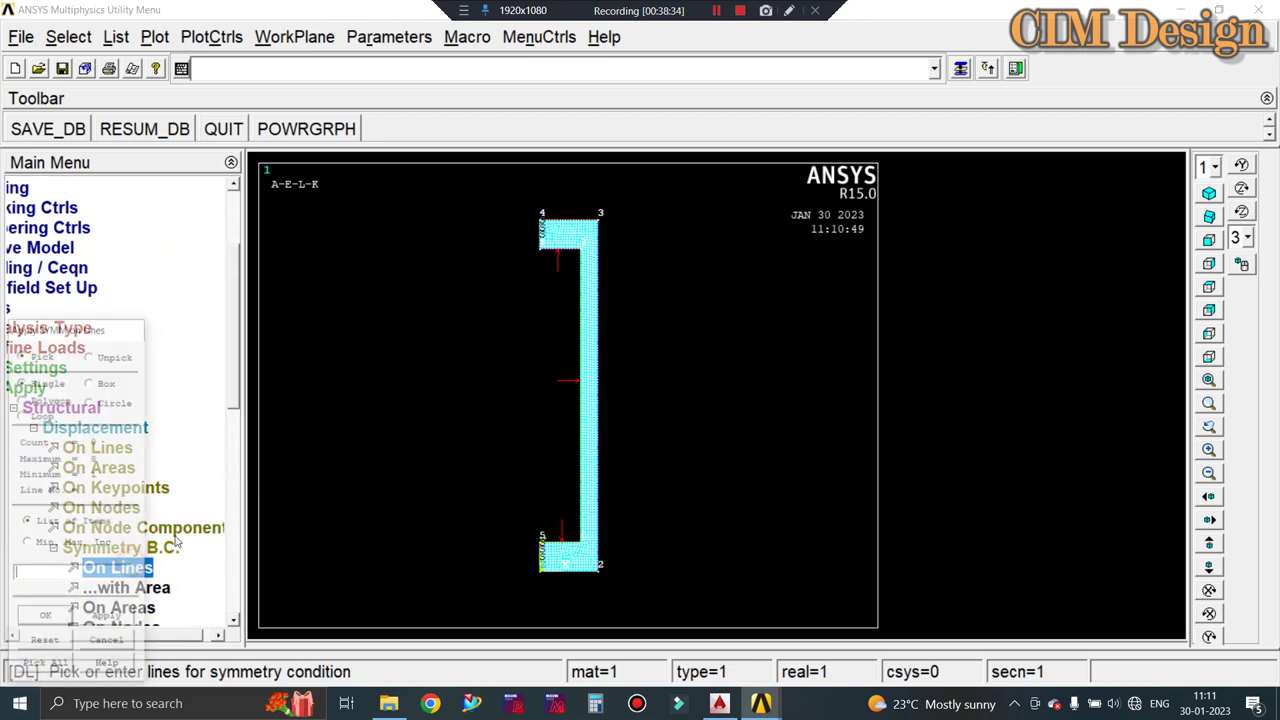
{"action": "left_click", "coordinate": [530, 243]}
{"action": "left_click", "coordinate": [530, 556]}
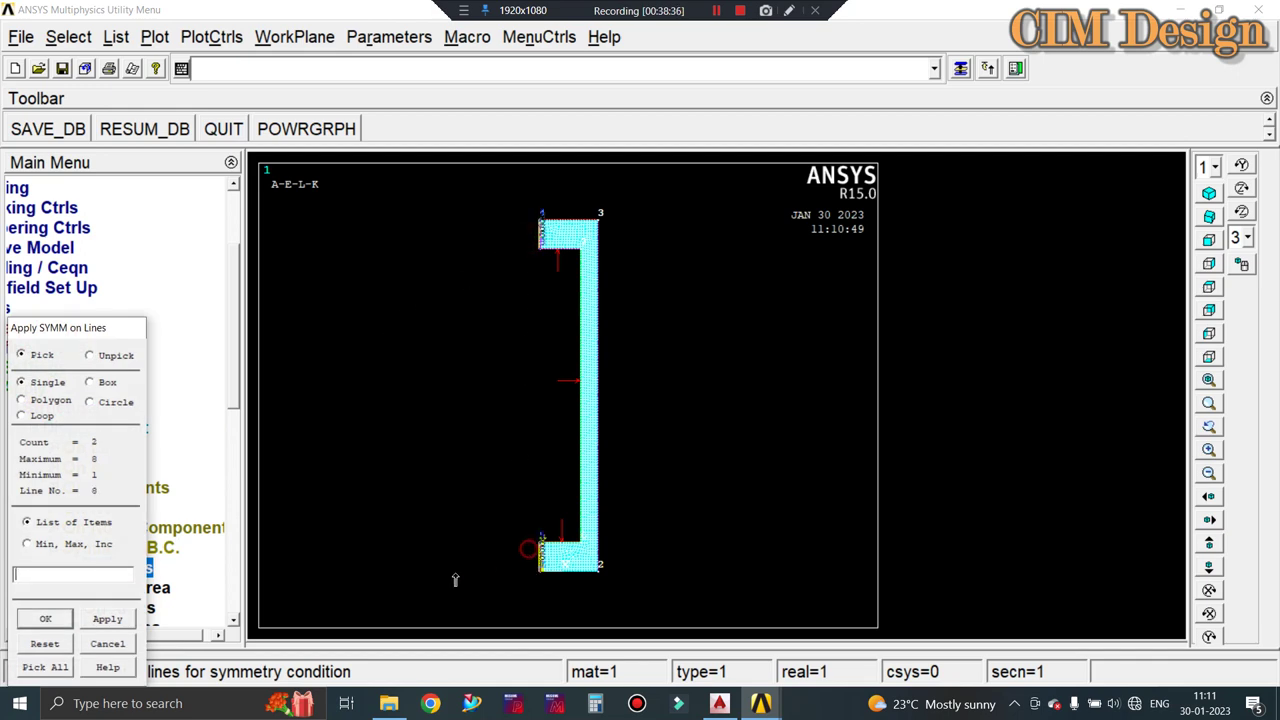
{"action": "left_click", "coordinate": [58, 622]}
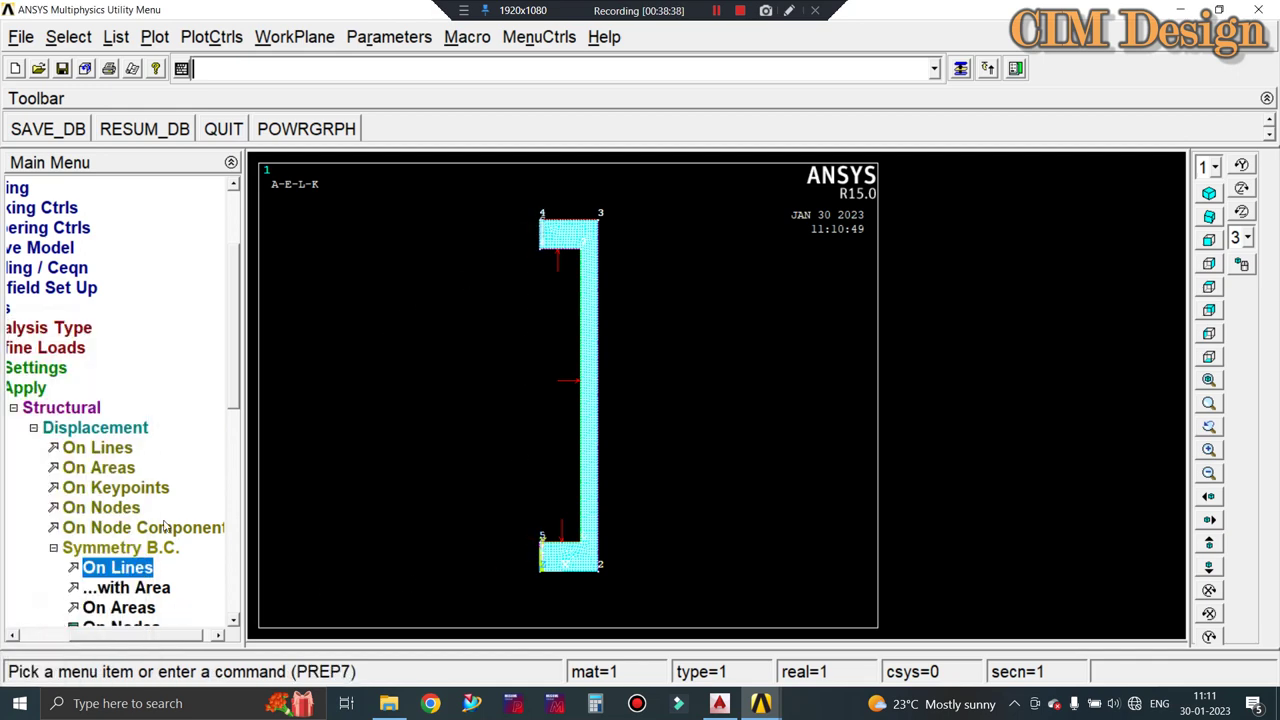
Attempt a displacement constraint on nodes and dismiss the no-nodes-selected error.
{"action": "left_click", "coordinate": [100, 510]}
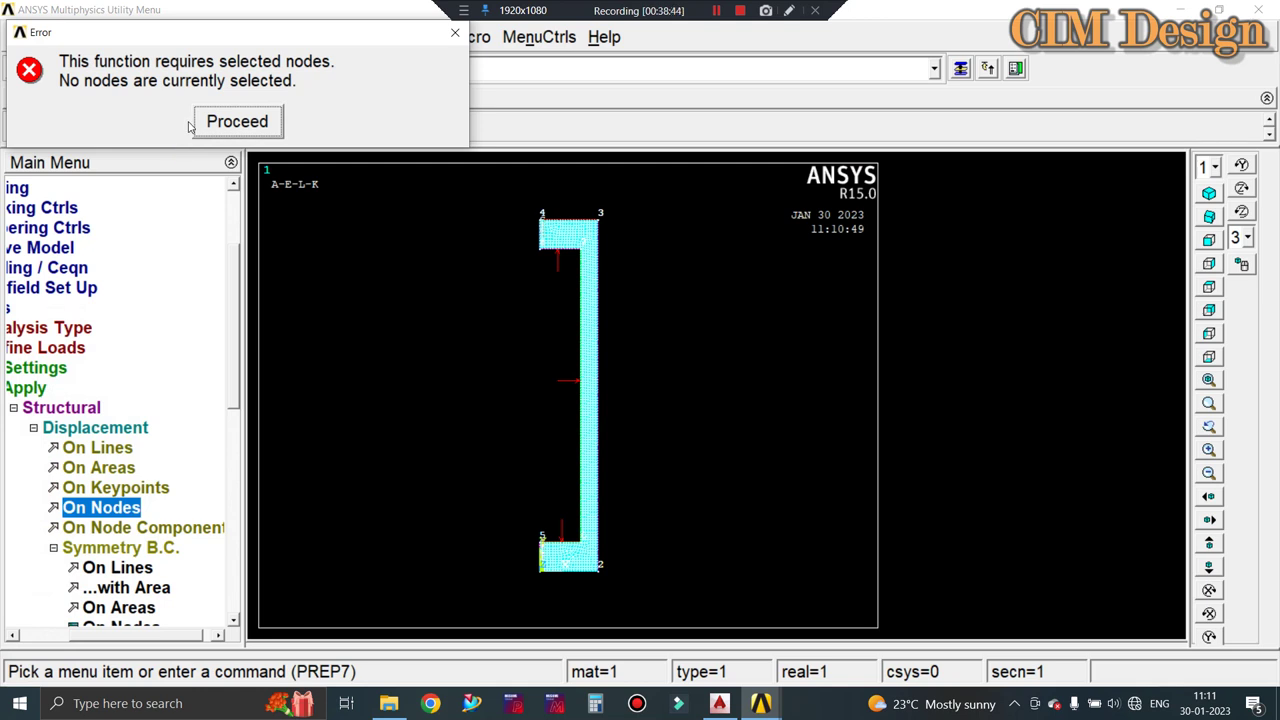
{"action": "left_click", "coordinate": [243, 121]}
{"action": "left_click_drag", "start_coordinate": [122, 636], "coordinate": [88, 648]}
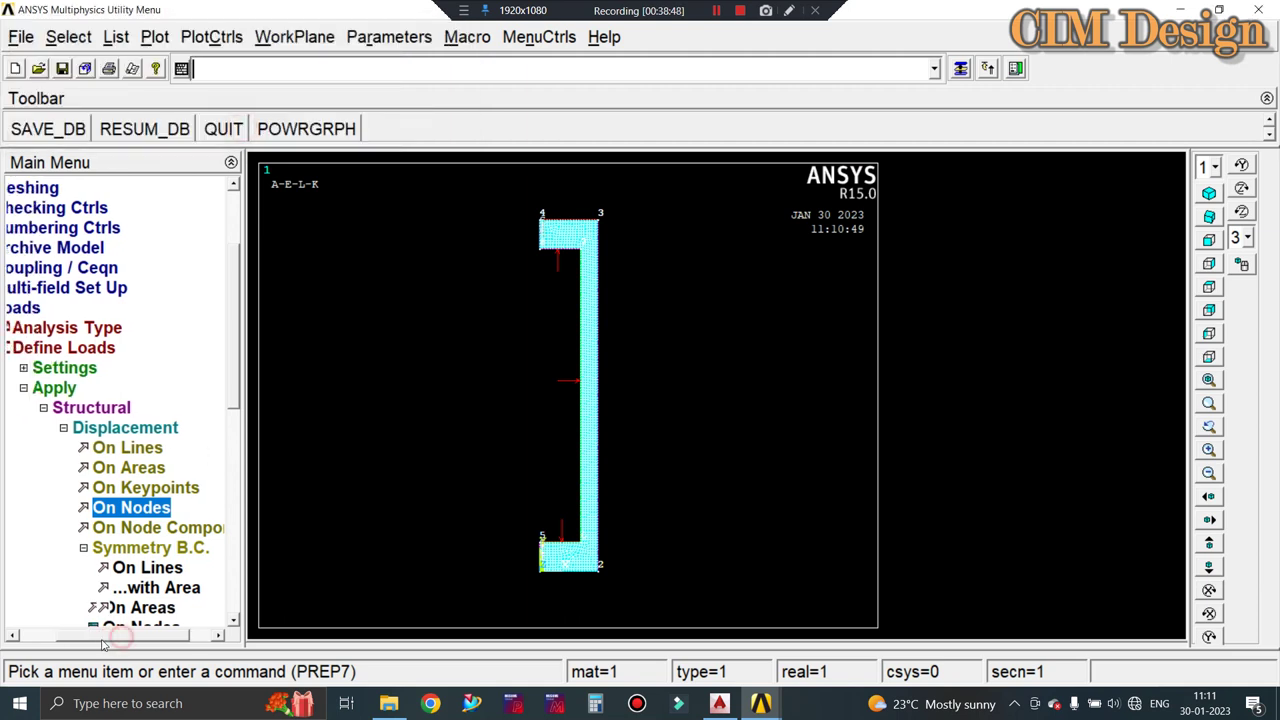
In Select Entities, set Nodes, By Location, Y coordinates with value 50.
{"action": "left_click", "coordinate": [78, 37]}
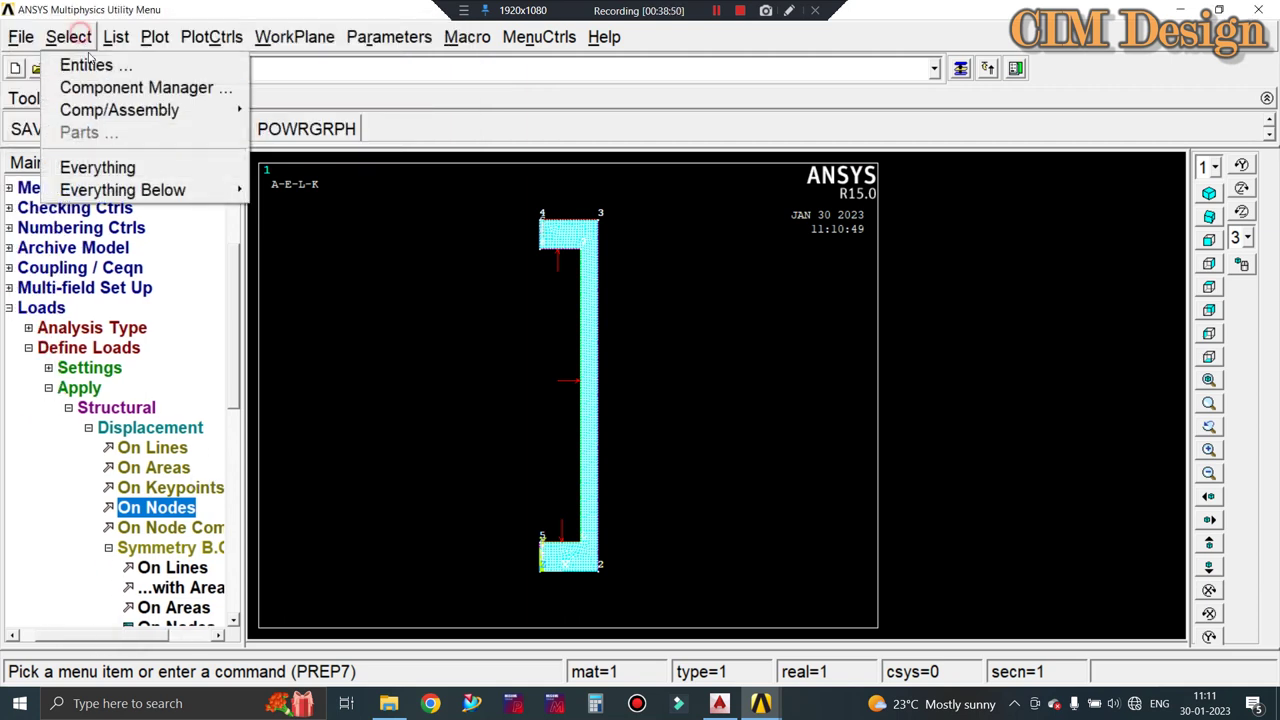
{"action": "left_click", "coordinate": [100, 65]}
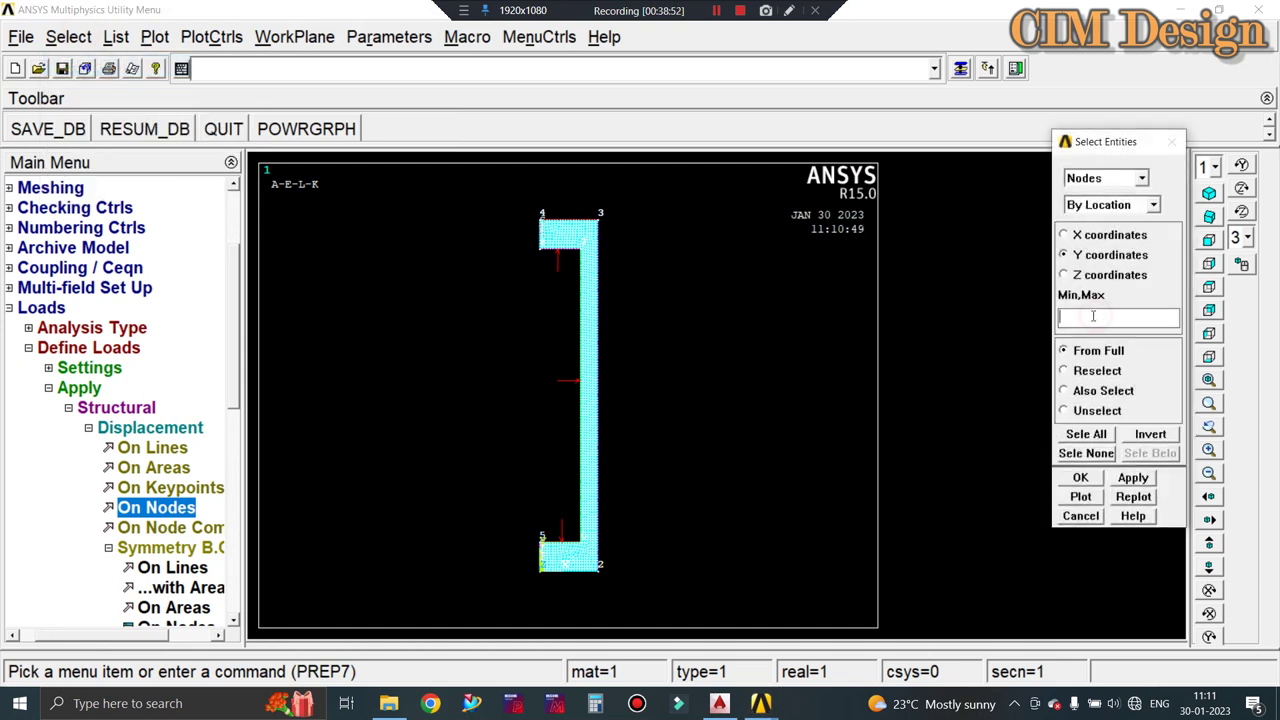
{"action": "type", "text": "50"}
{"action": "left_click", "coordinate": [1140, 205]}
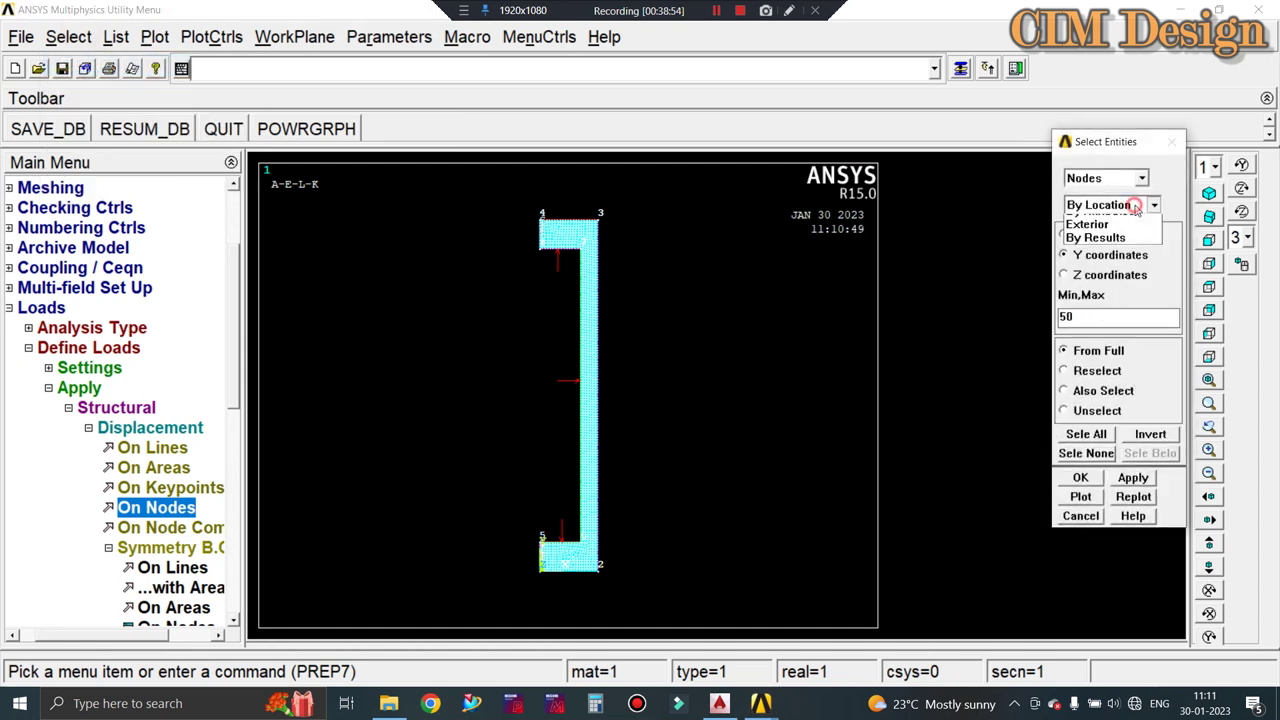
{"action": "left_click", "coordinate": [1140, 205]}
{"action": "left_click", "coordinate": [1141, 178]}
{"action": "left_click", "coordinate": [1116, 210]}
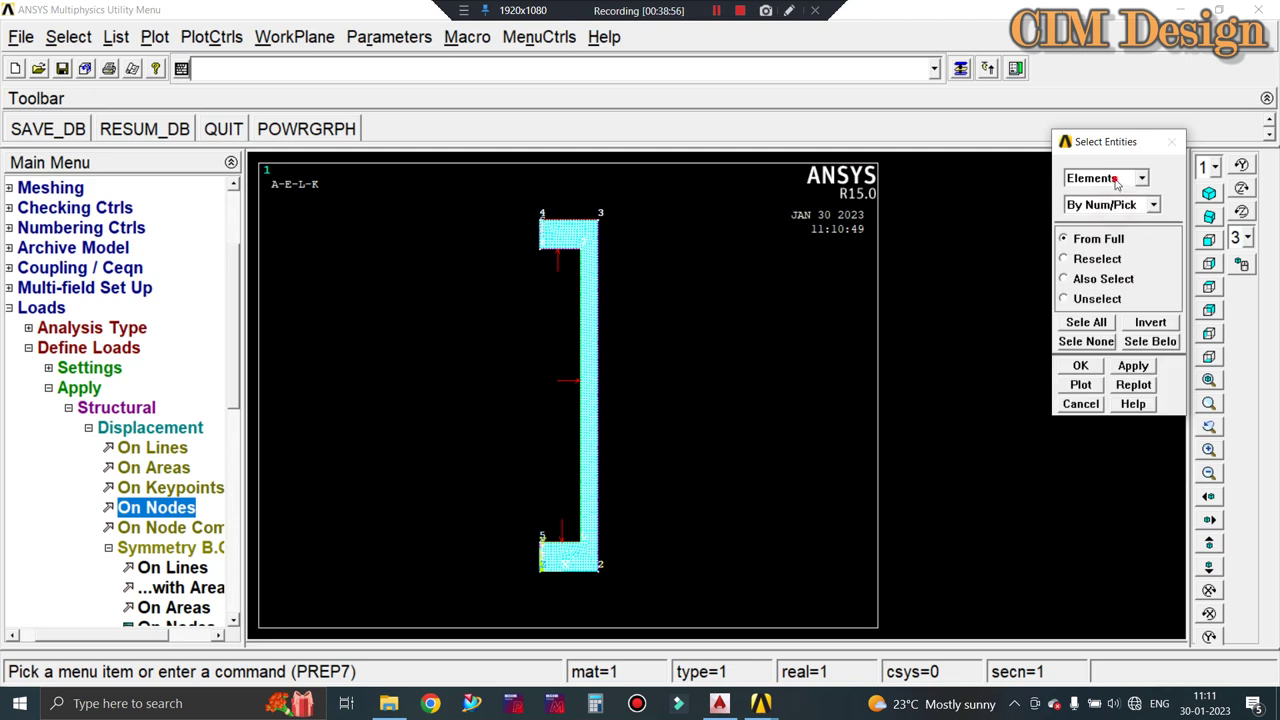
{"action": "left_click", "coordinate": [1141, 178]}
{"action": "left_click", "coordinate": [1083, 195]}
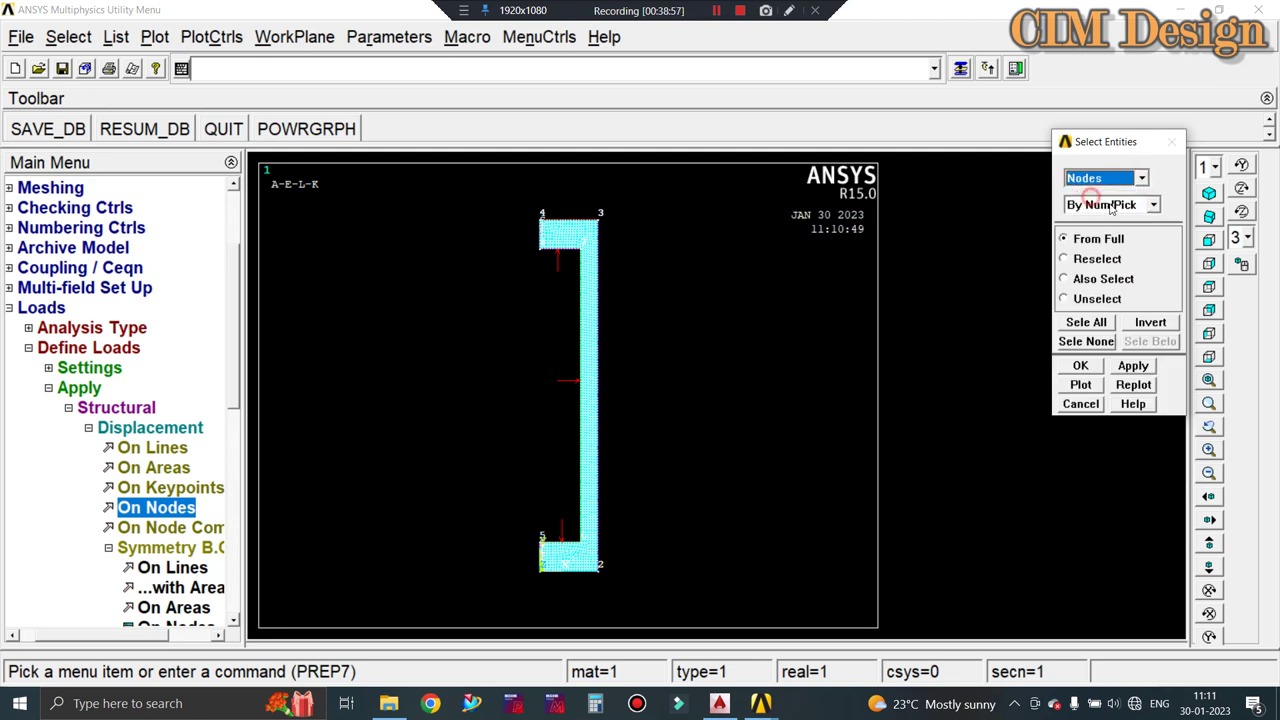
{"action": "left_click", "coordinate": [1100, 204]}
{"action": "left_click", "coordinate": [1100, 247]}
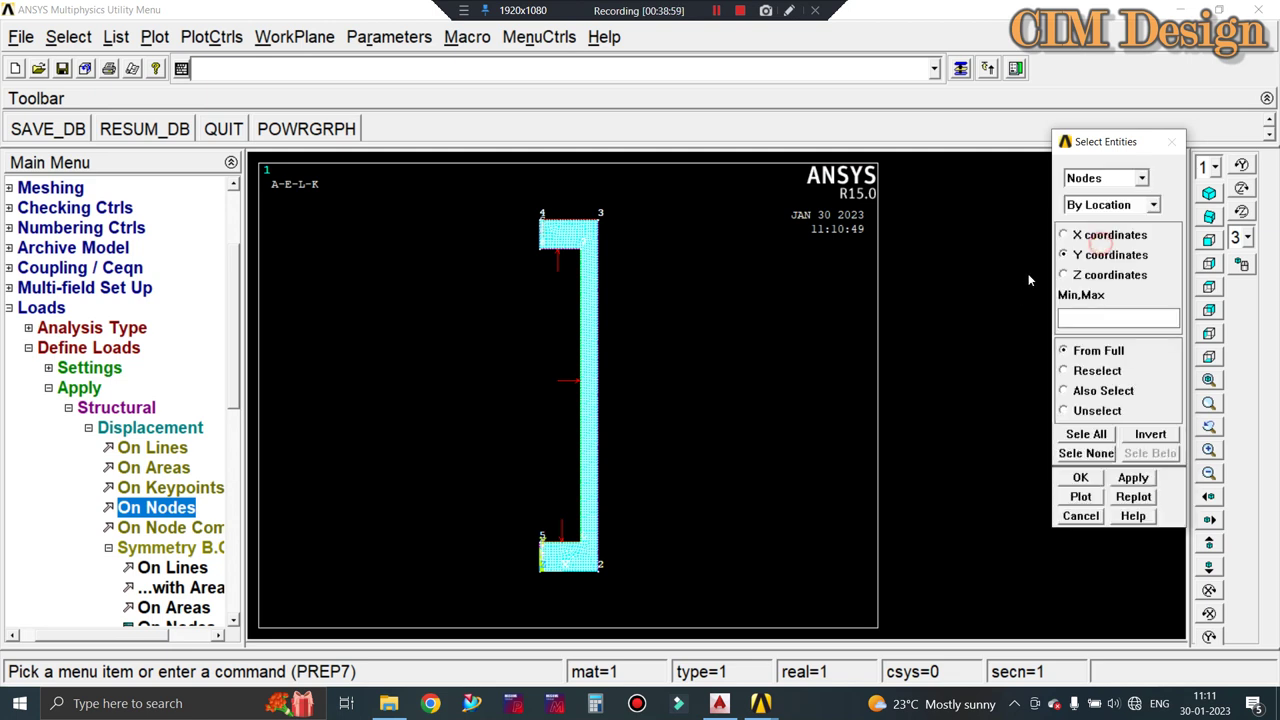
{"action": "left_click", "coordinate": [1065, 238]}
{"action": "left_click", "coordinate": [1076, 255]}
Select the nodes at Y = 50 and constrain them in UY with constant value 50.
{"action": "key", "text": "Tab"}
{"action": "left_click", "coordinate": [1080, 480]}
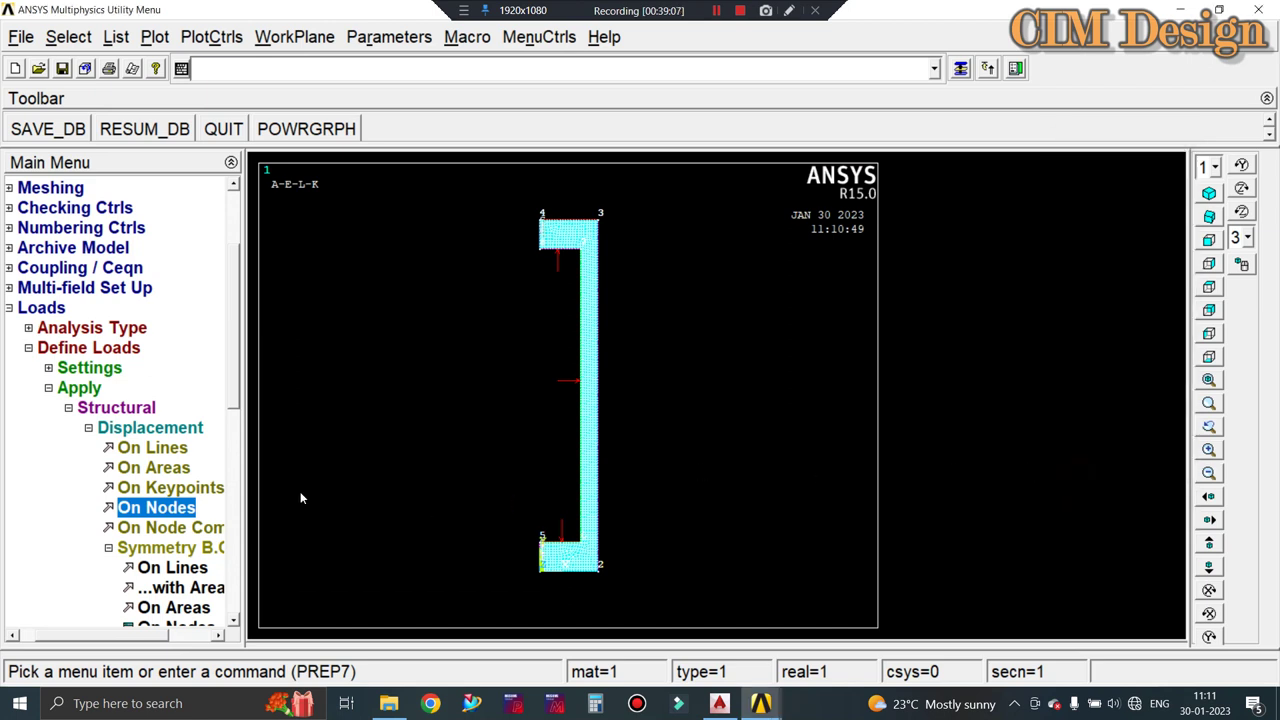
{"action": "left_click", "coordinate": [156, 507]}
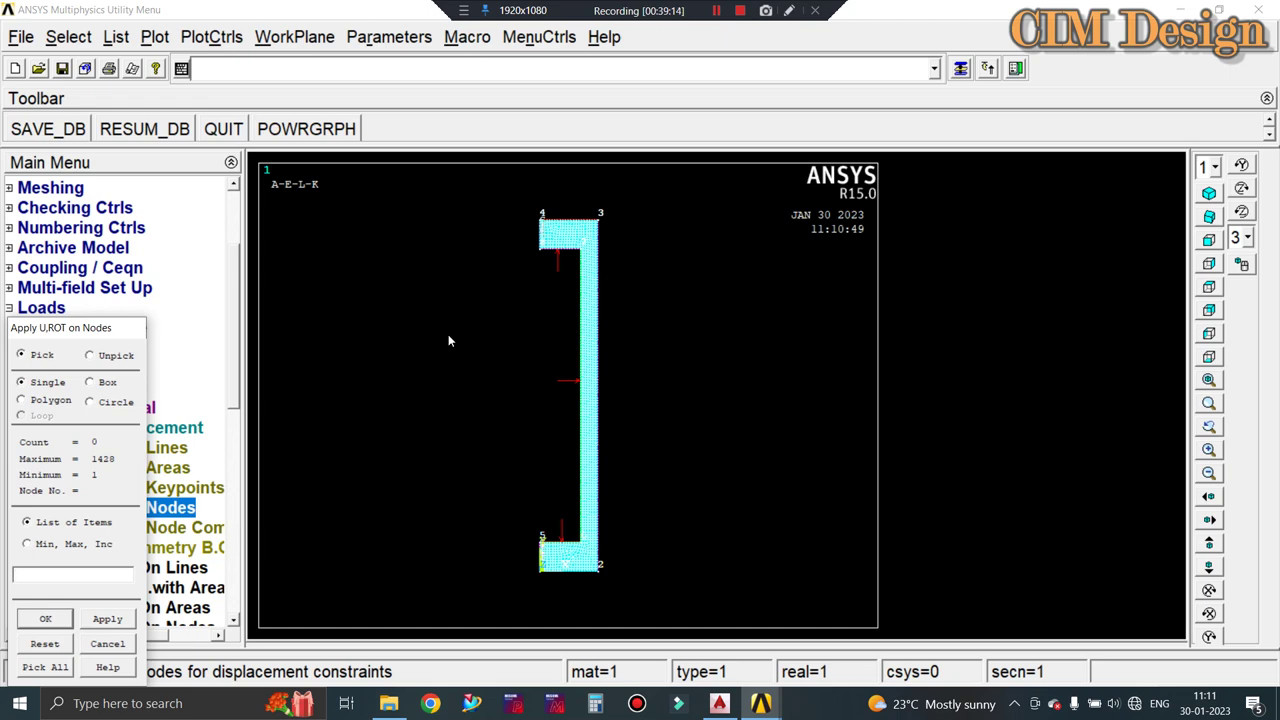
{"action": "left_click", "coordinate": [56, 667]}
{"action": "type", "text": "50"}
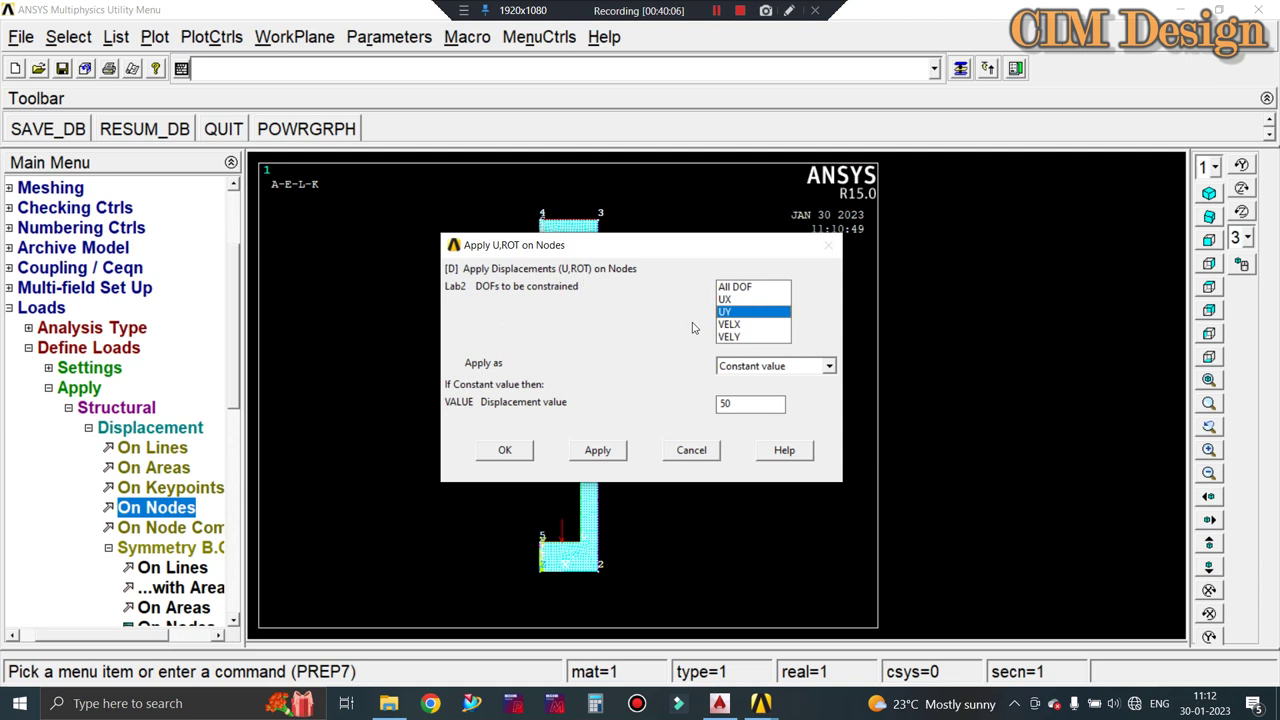
{"action": "left_click", "coordinate": [757, 403]}
{"action": "left_click", "coordinate": [507, 450]}
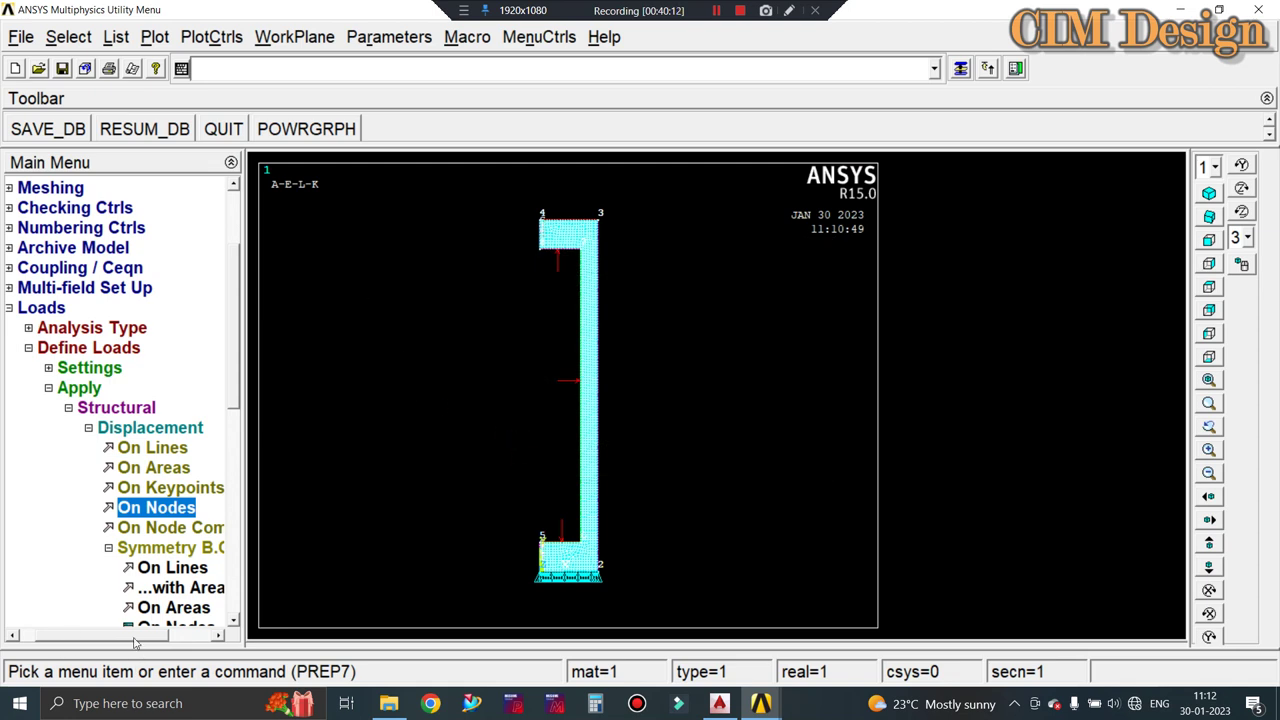
Solve the current load step despite warnings, then close the finished note and status listing.
{"action": "left_click", "coordinate": [48, 388]}
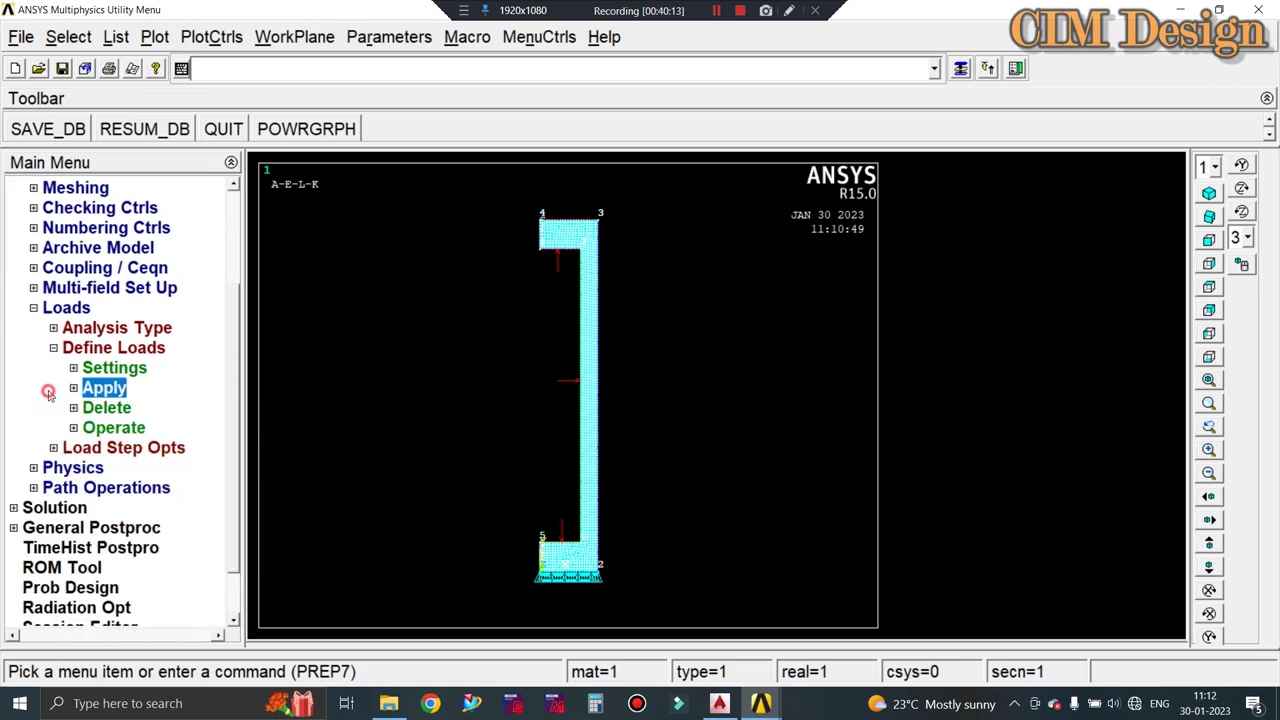
{"action": "left_click", "coordinate": [34, 310]}
{"action": "left_click", "coordinate": [76, 447]}
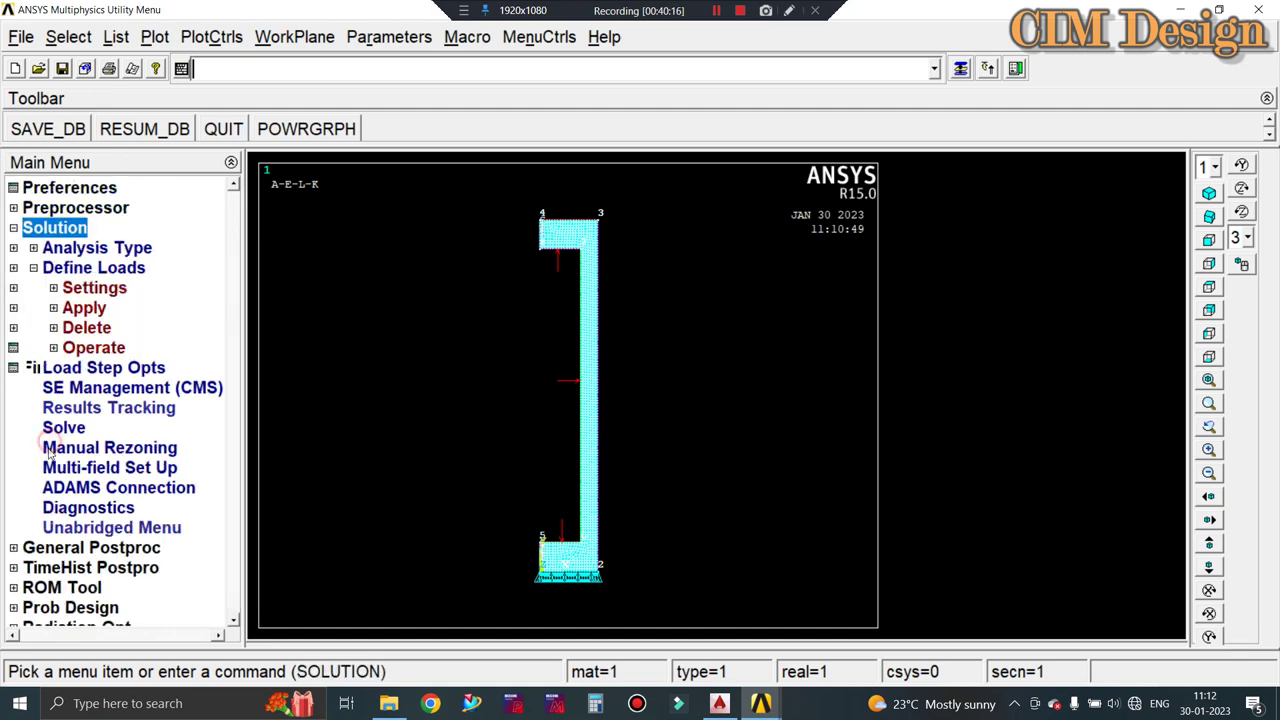
{"action": "left_click", "coordinate": [72, 427]}
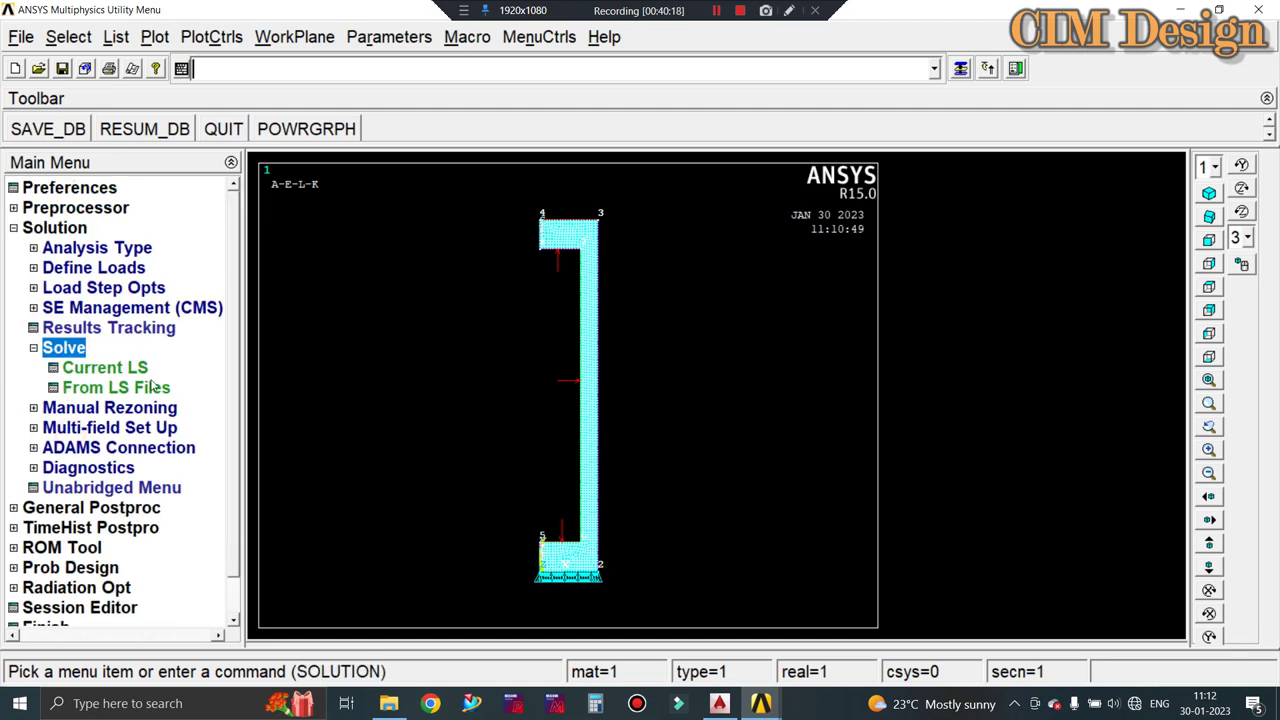
{"action": "left_click", "coordinate": [134, 370]}
{"action": "left_click", "coordinate": [642, 440]}
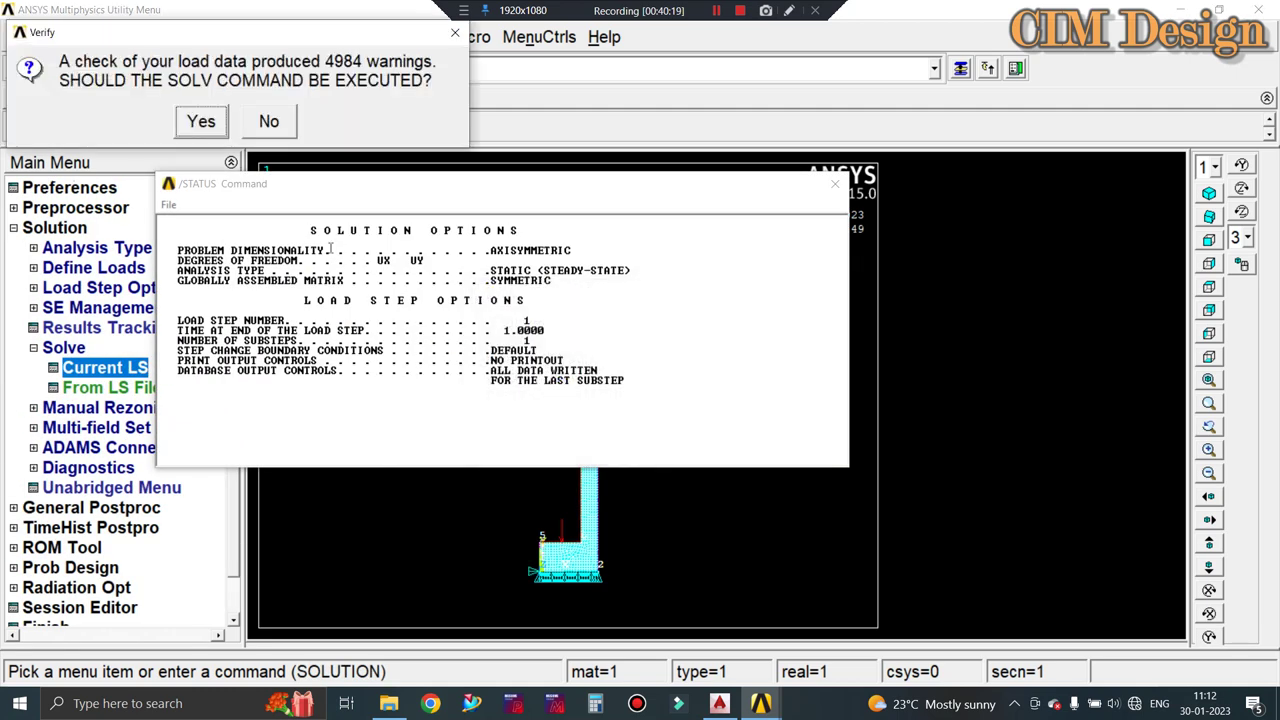
{"action": "left_click", "coordinate": [197, 125]}
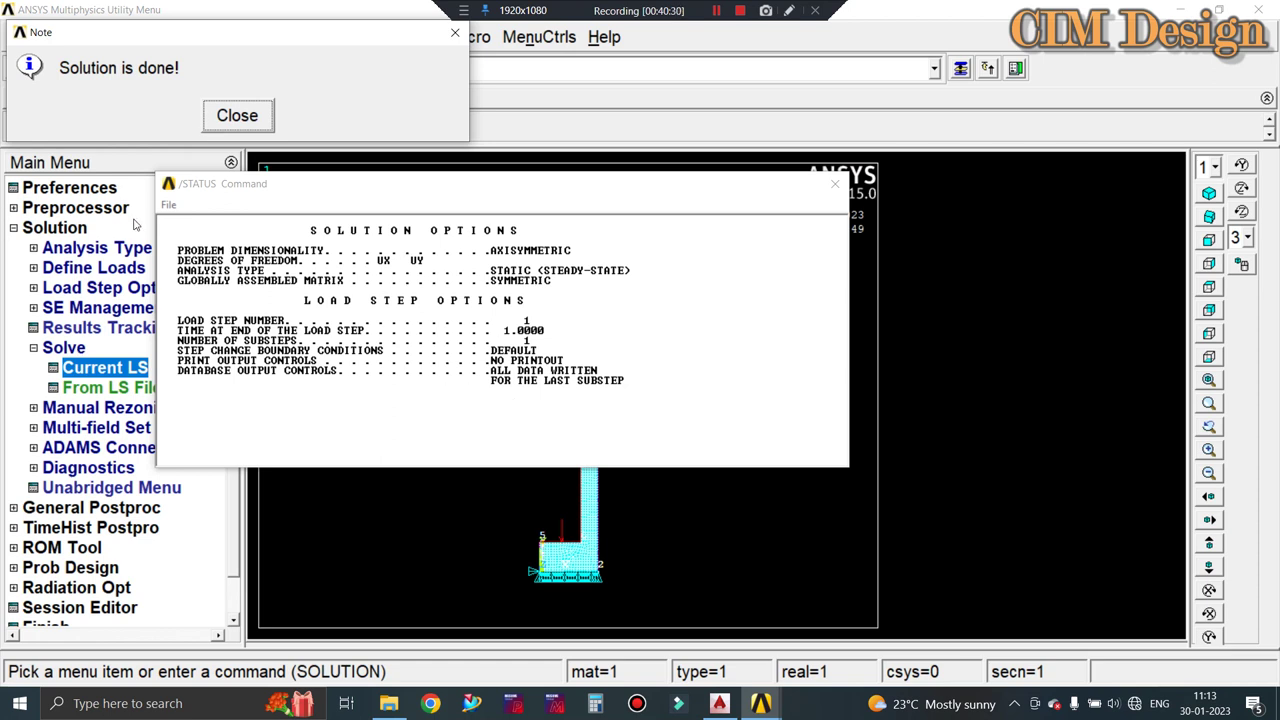
{"action": "left_click", "coordinate": [231, 122]}
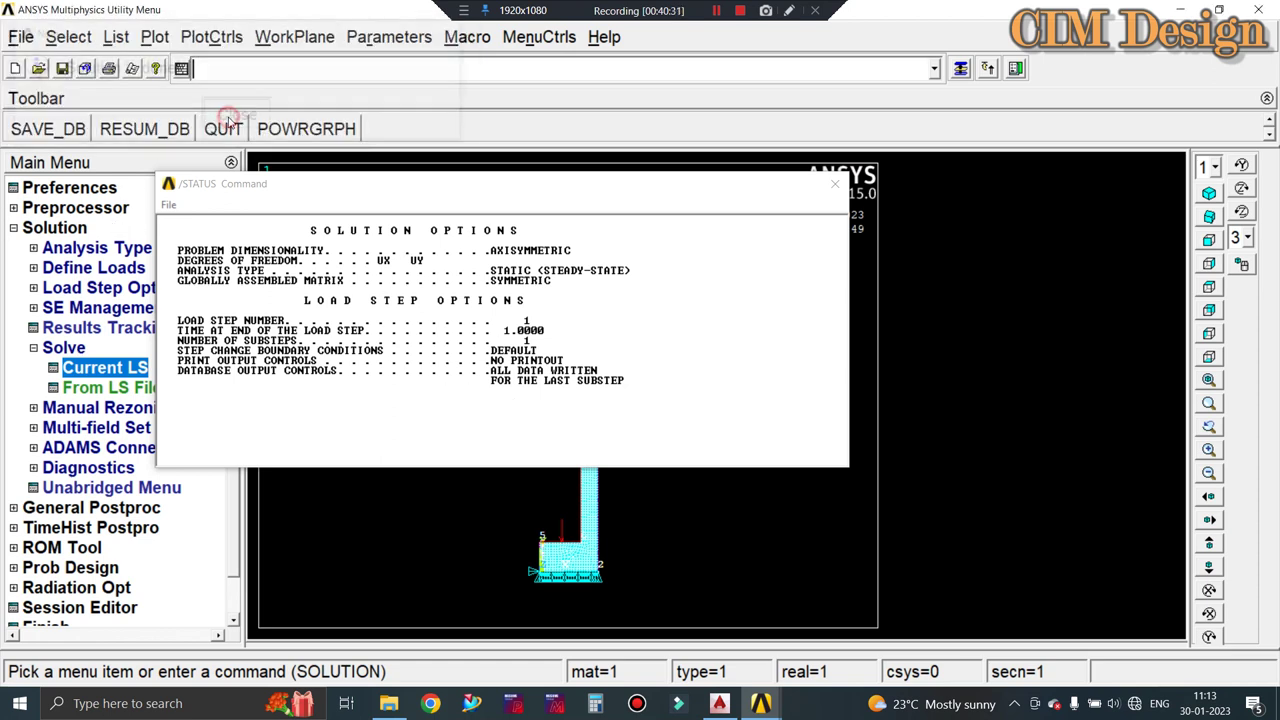
{"action": "left_click", "coordinate": [835, 184]}
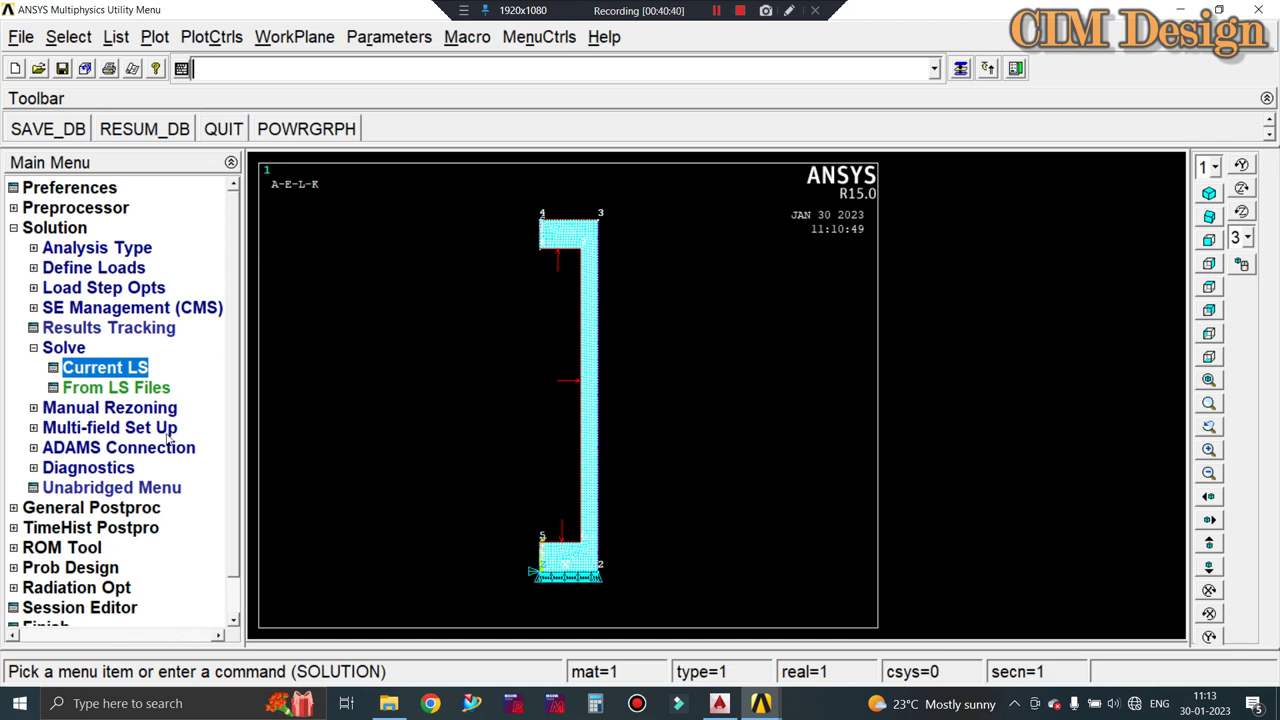
Plot a nodal contour of the displacement vector sum (USUM).
{"action": "left_click", "coordinate": [33, 348]}
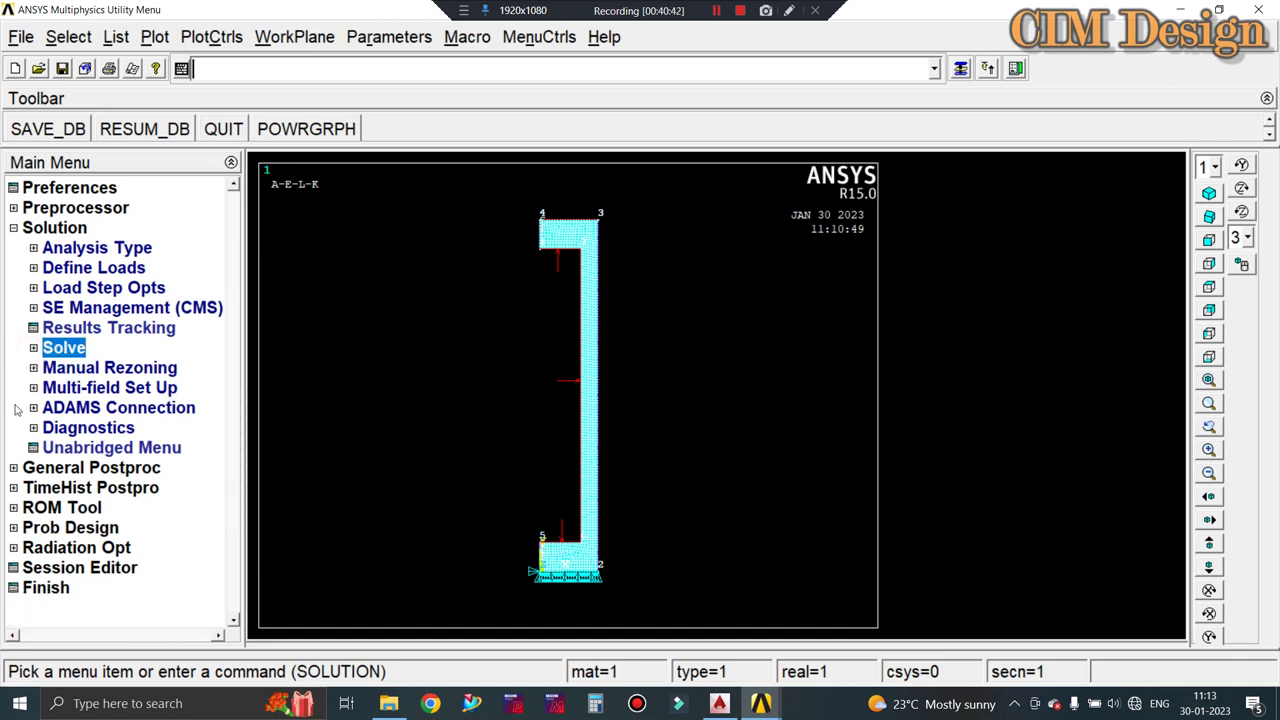
{"action": "left_click", "coordinate": [14, 468]}
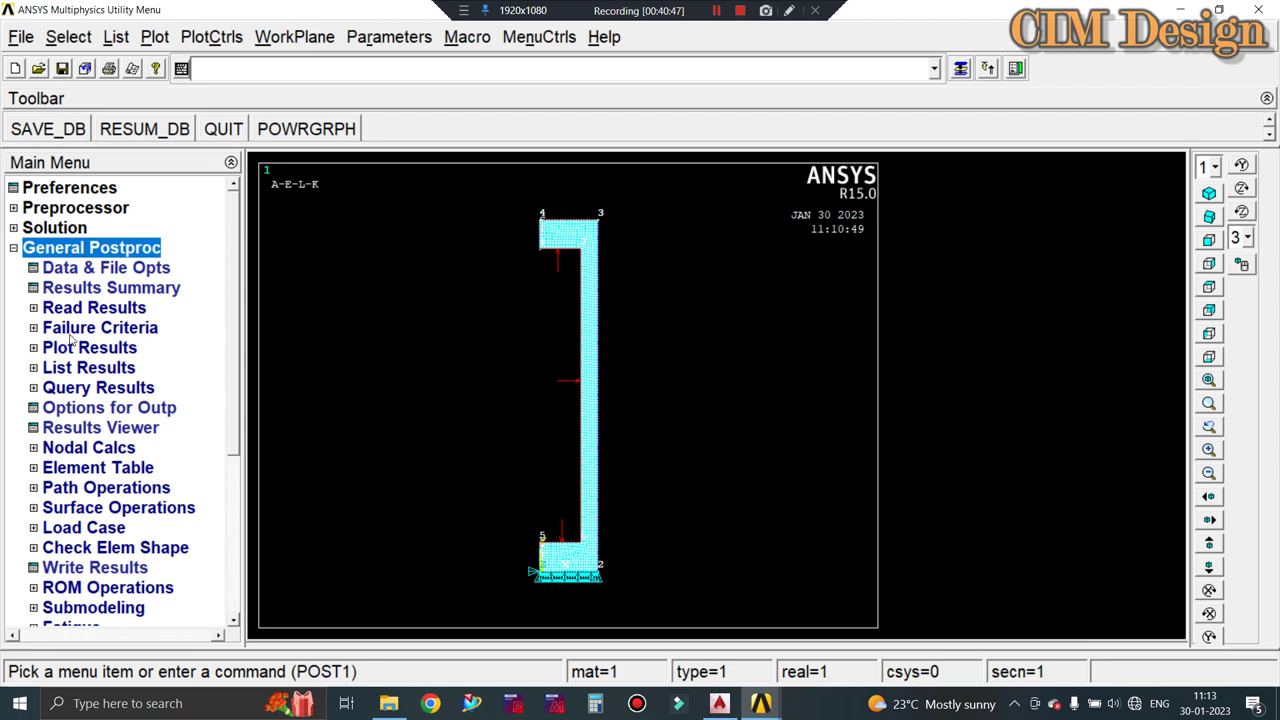
{"action": "left_click", "coordinate": [80, 348]}
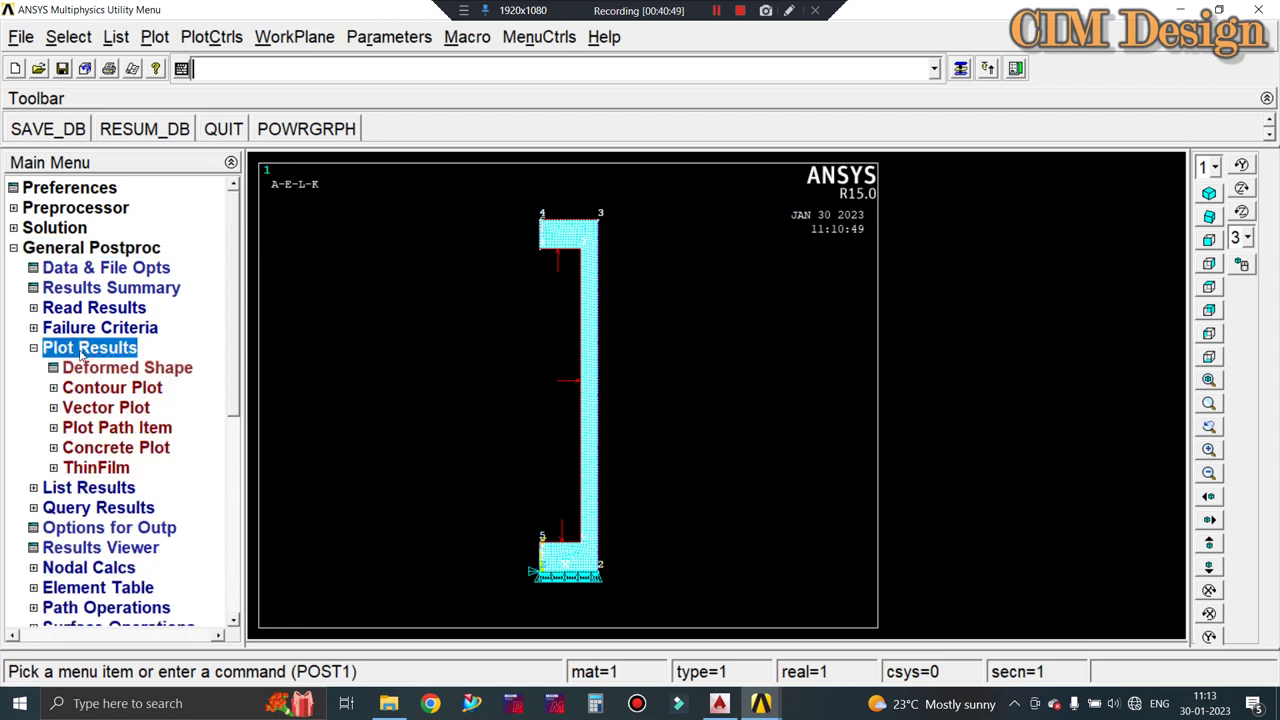
{"action": "left_click", "coordinate": [106, 408]}
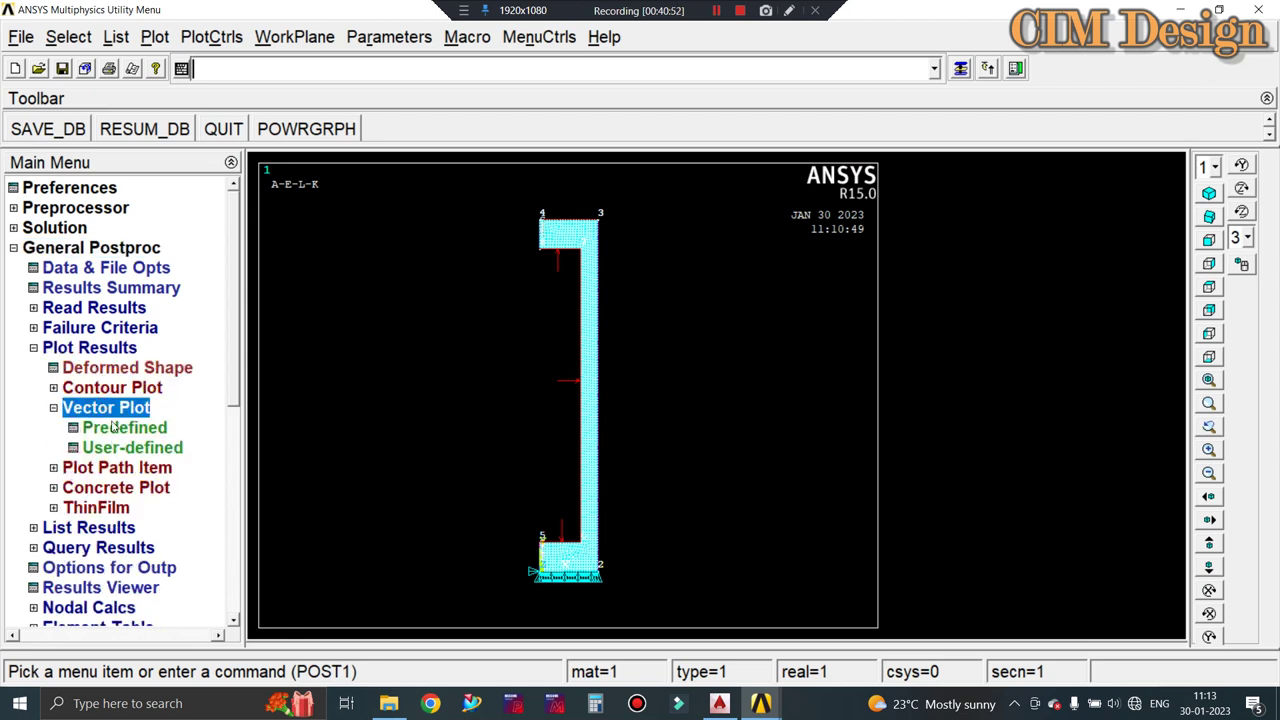
{"action": "left_click", "coordinate": [103, 388]}
{"action": "left_click", "coordinate": [120, 408]}
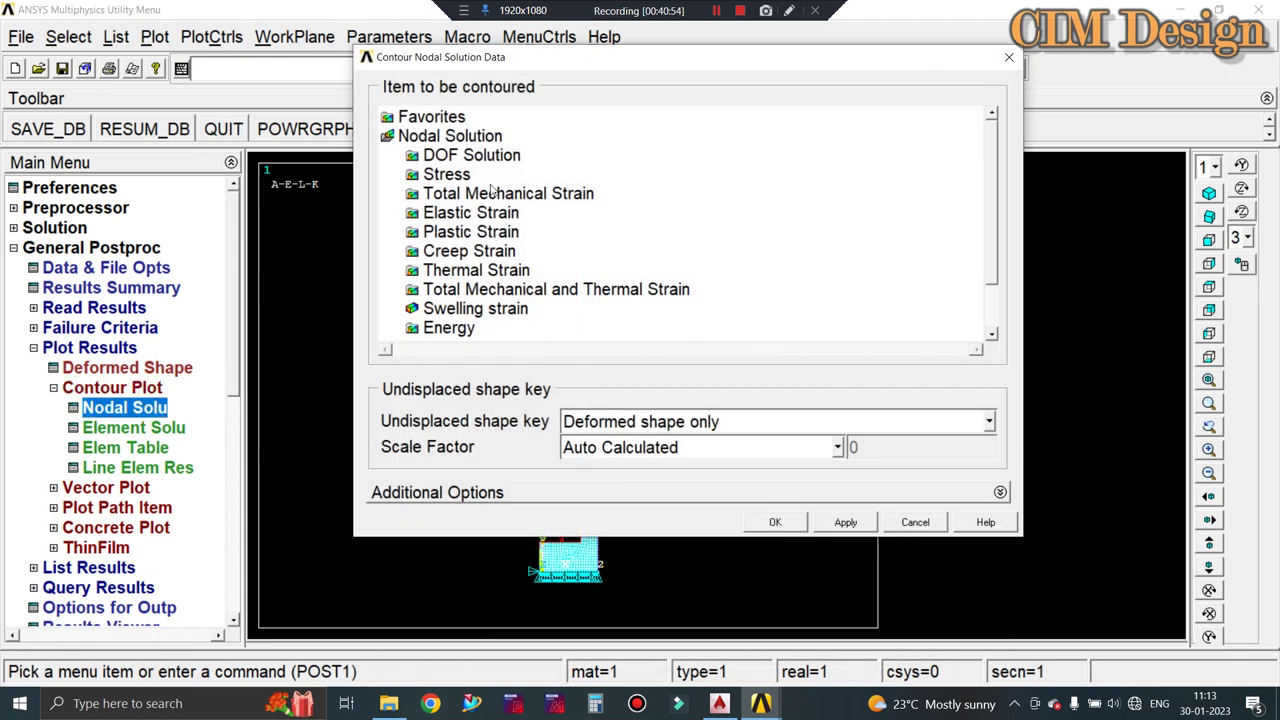
{"action": "double_click", "coordinate": [479, 160]}
{"action": "left_click", "coordinate": [495, 213]}
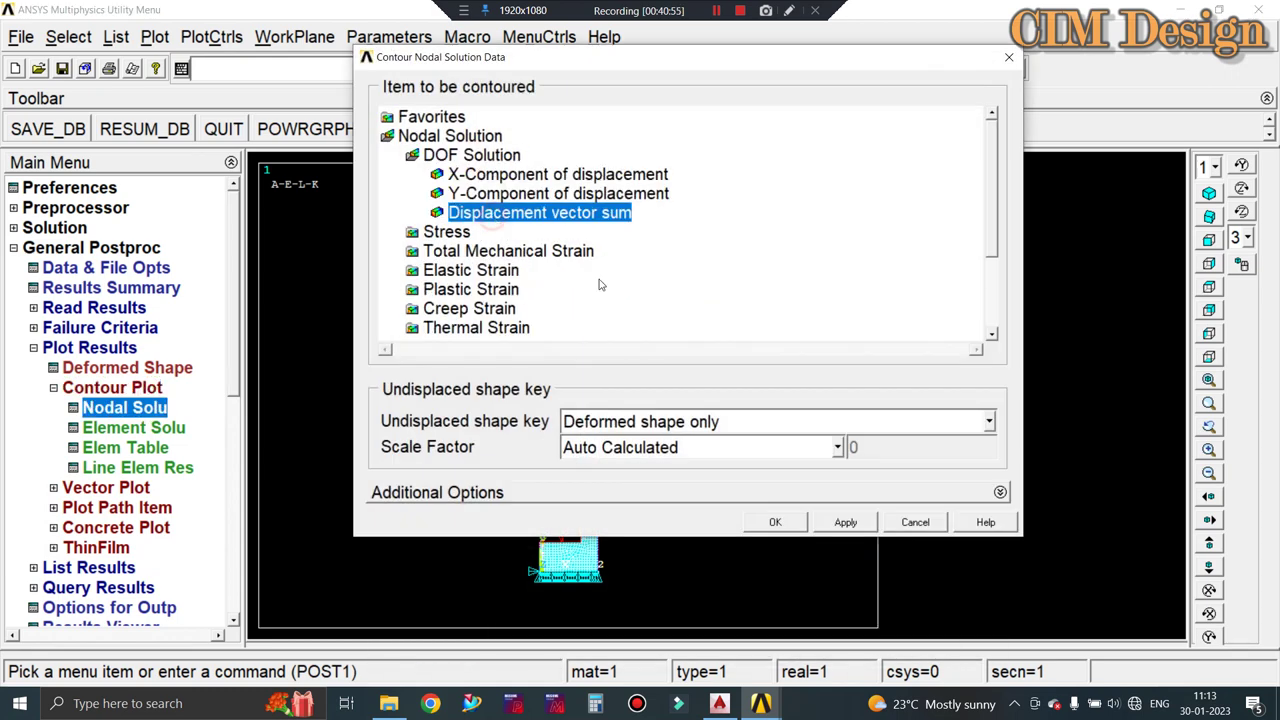
{"action": "left_click", "coordinate": [772, 520]}
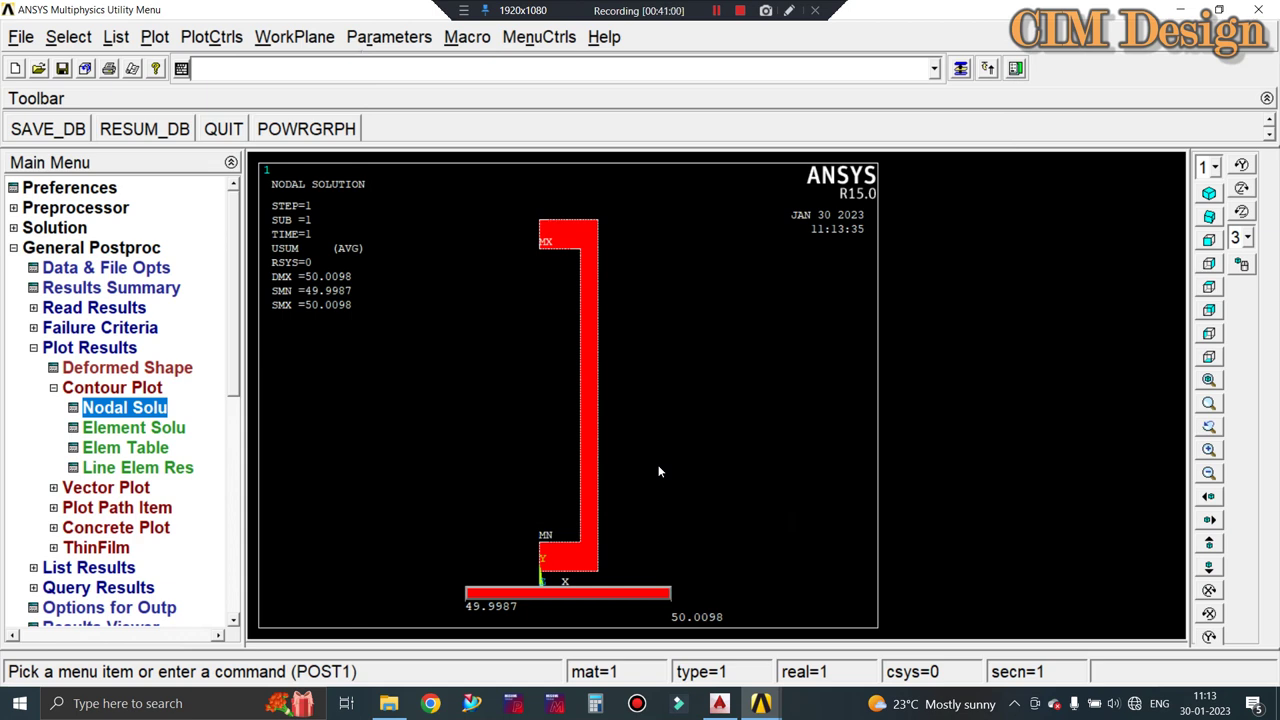
Plot the deformed shape together with the undeformed model.
{"action": "left_click", "coordinate": [105, 394]}
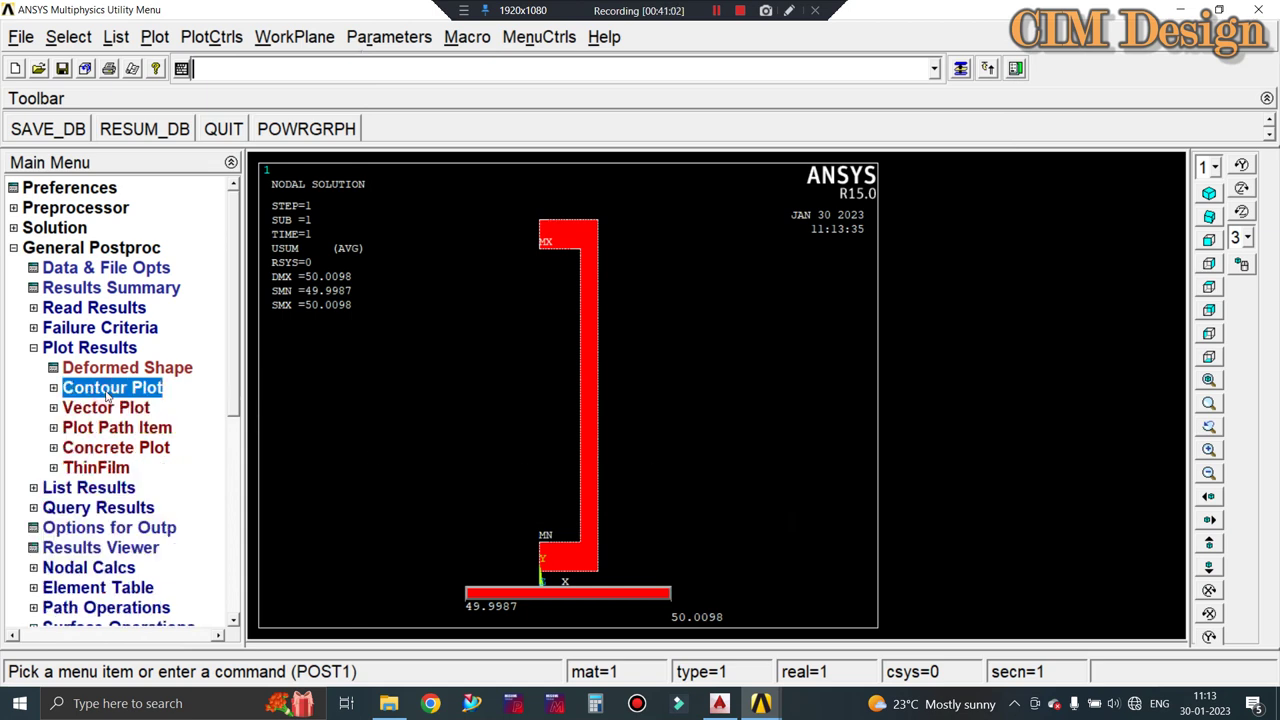
{"action": "left_click", "coordinate": [112, 370]}
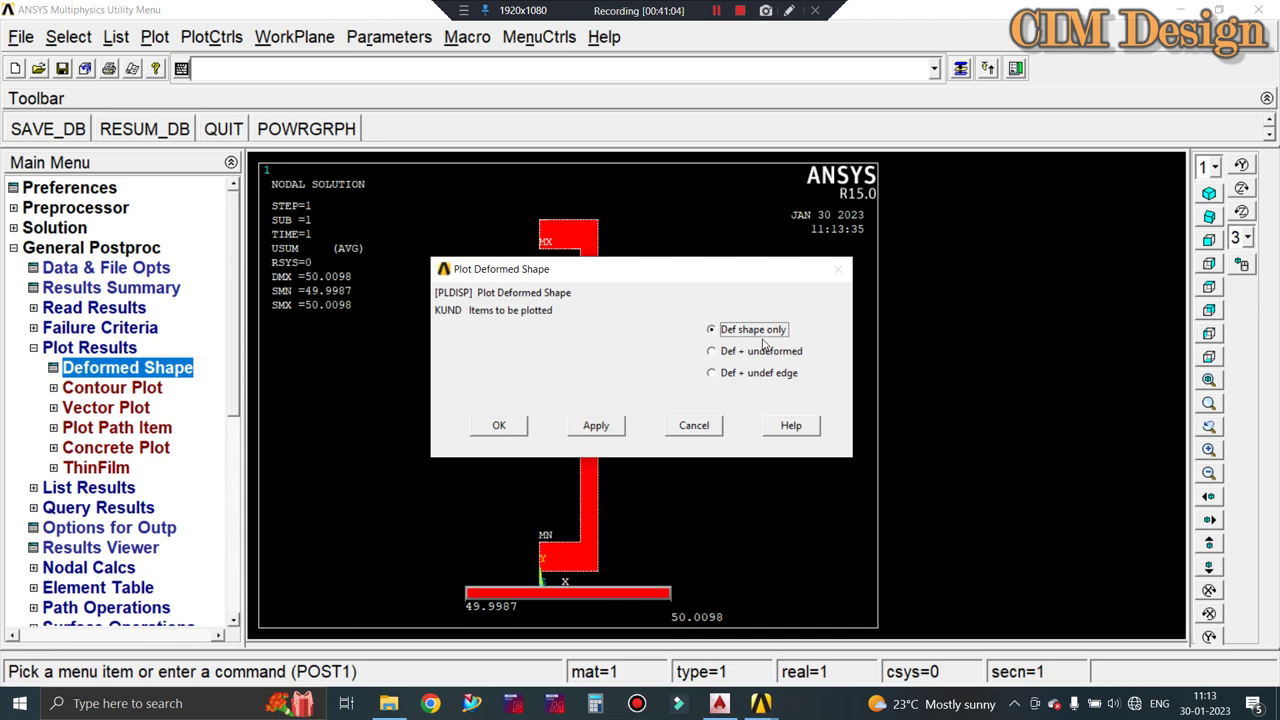
{"action": "left_click", "coordinate": [755, 352]}
{"action": "left_click", "coordinate": [498, 425]}
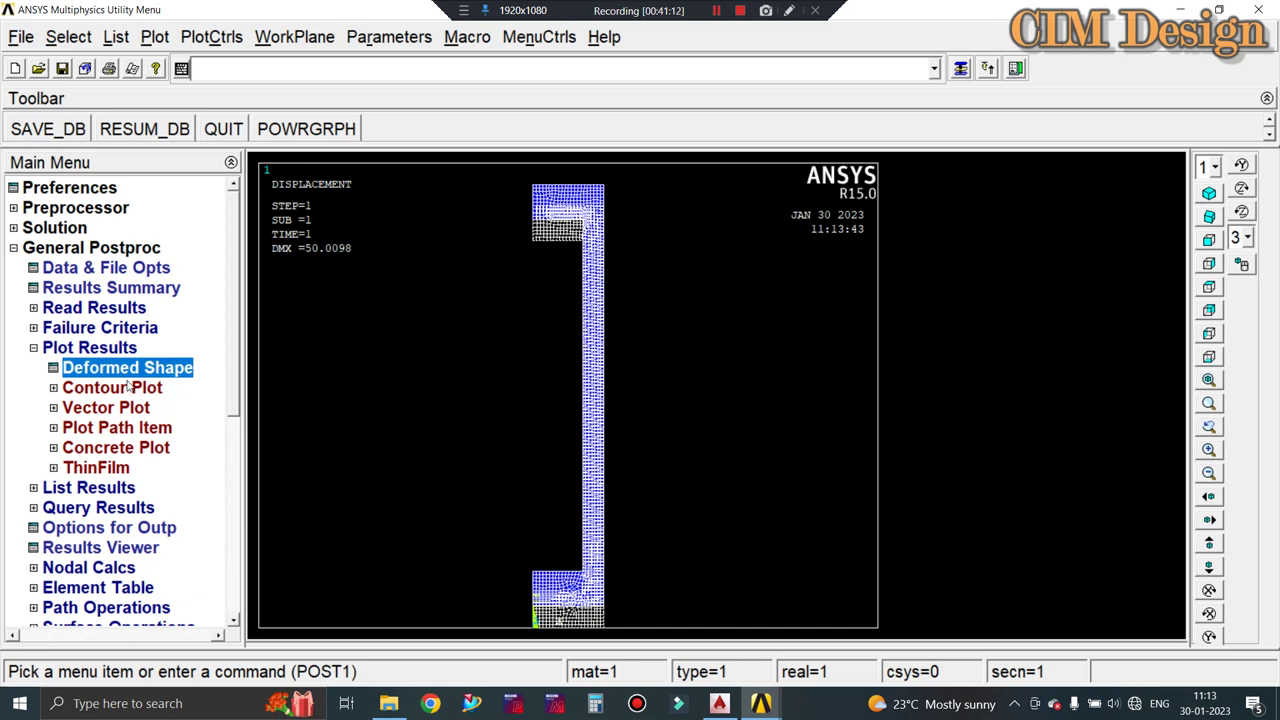
Replot the USUM contour on the expanded cylinder and check isometric, oblique and front views.
{"action": "left_click", "coordinate": [716, 12]}
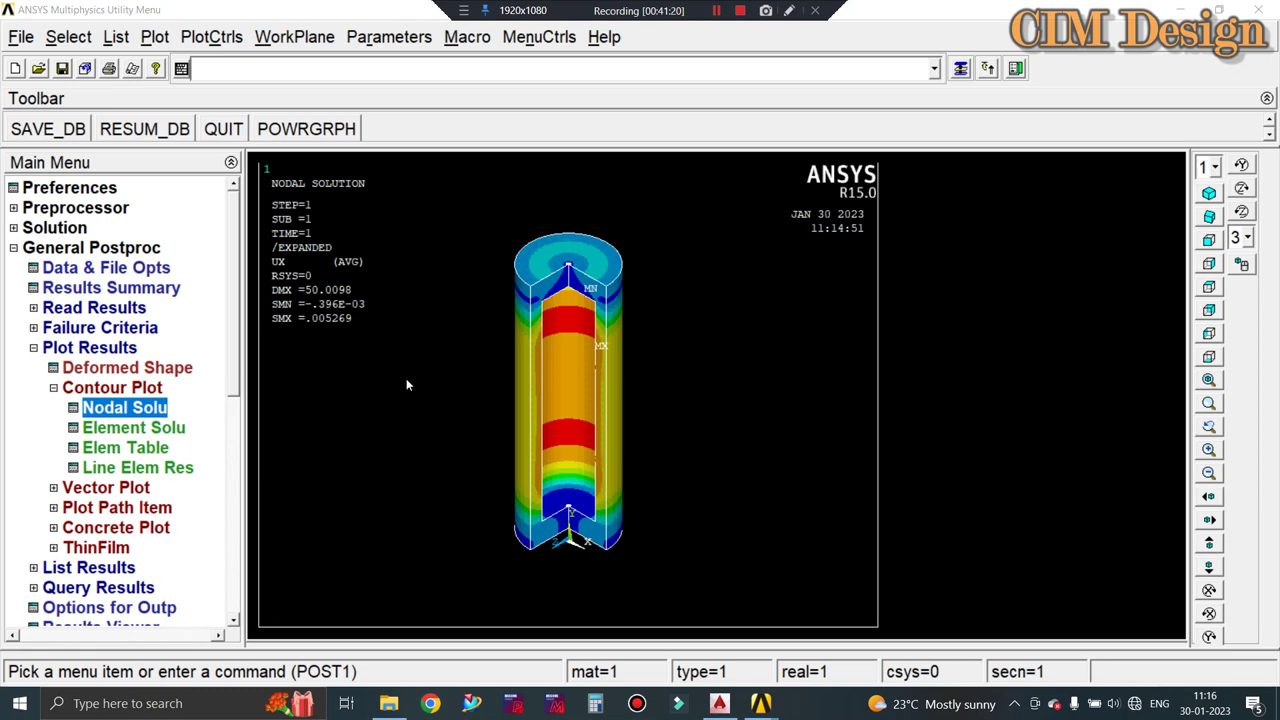
{"action": "left_click", "coordinate": [148, 408]}
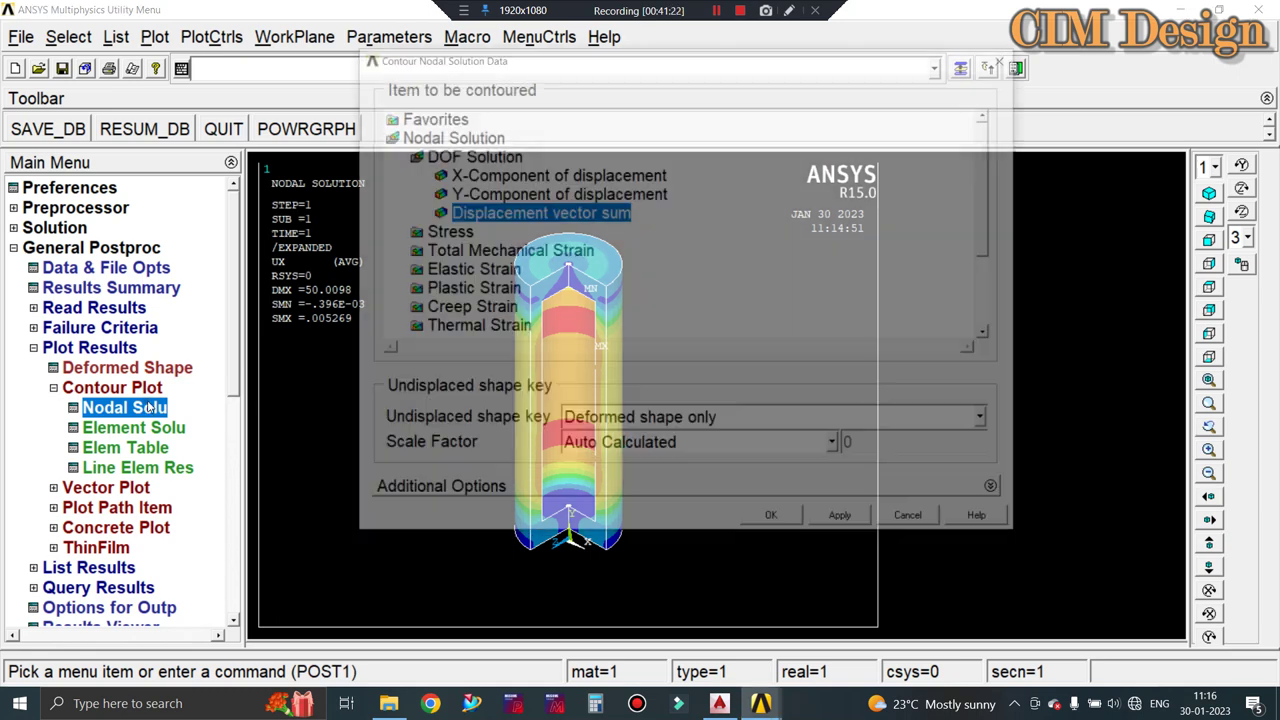
{"action": "left_click", "coordinate": [772, 524]}
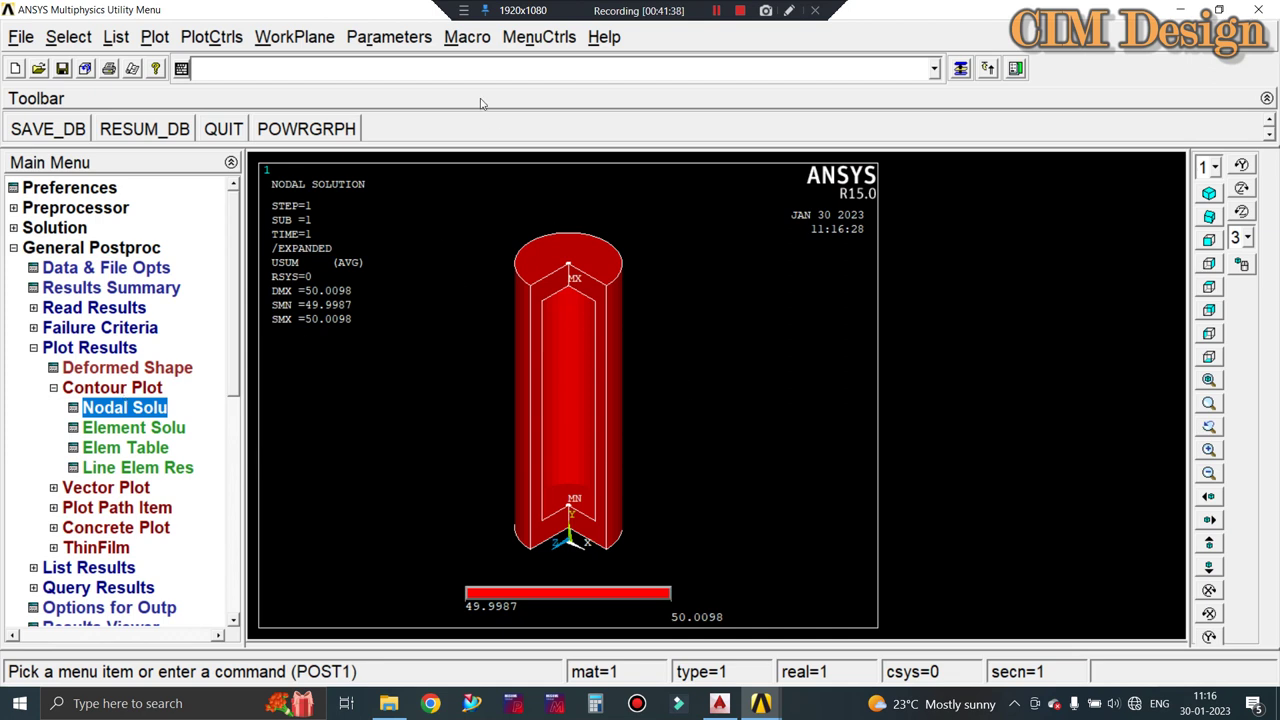
{"action": "left_click", "coordinate": [1210, 192]}
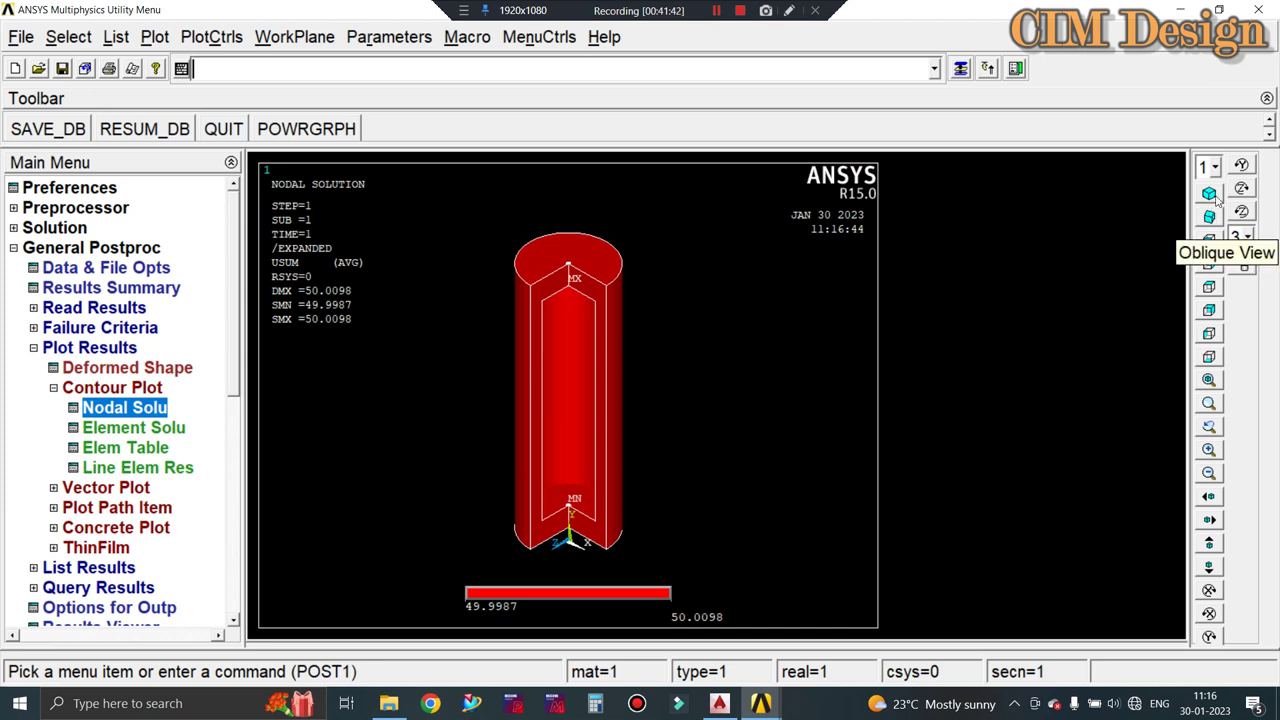
{"action": "left_click", "coordinate": [1210, 217]}
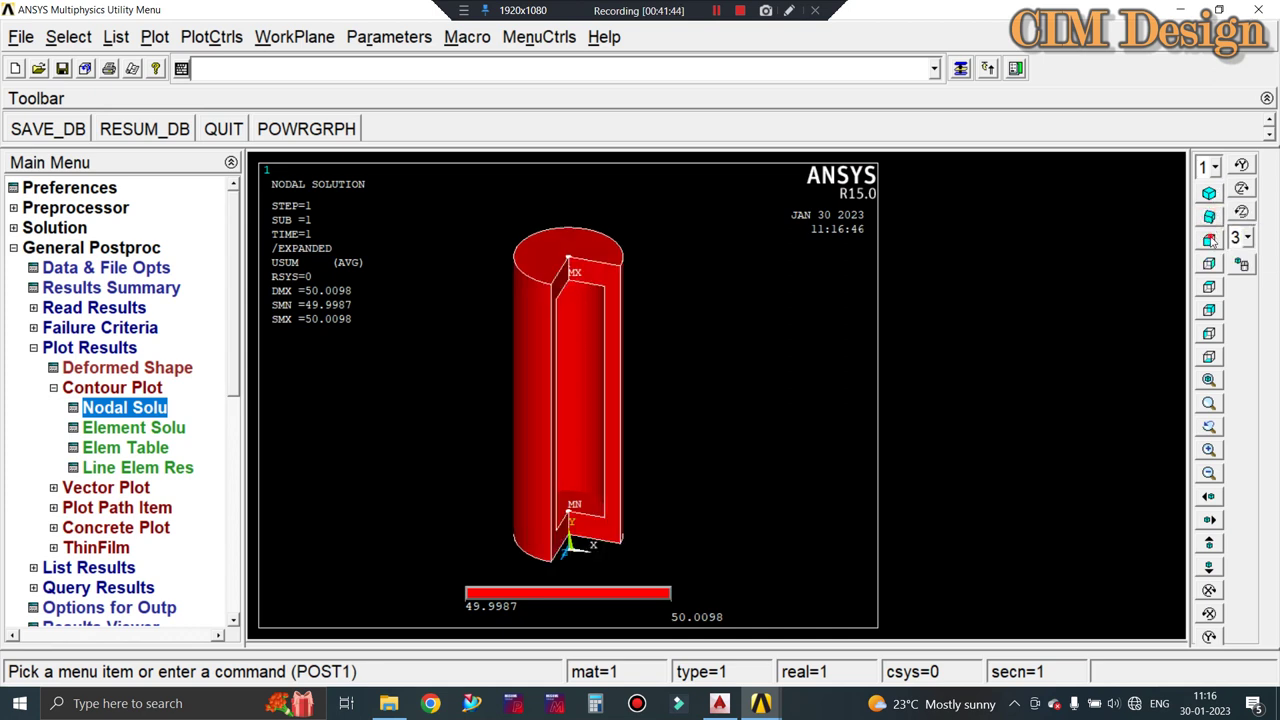
{"action": "left_click", "coordinate": [1210, 240]}
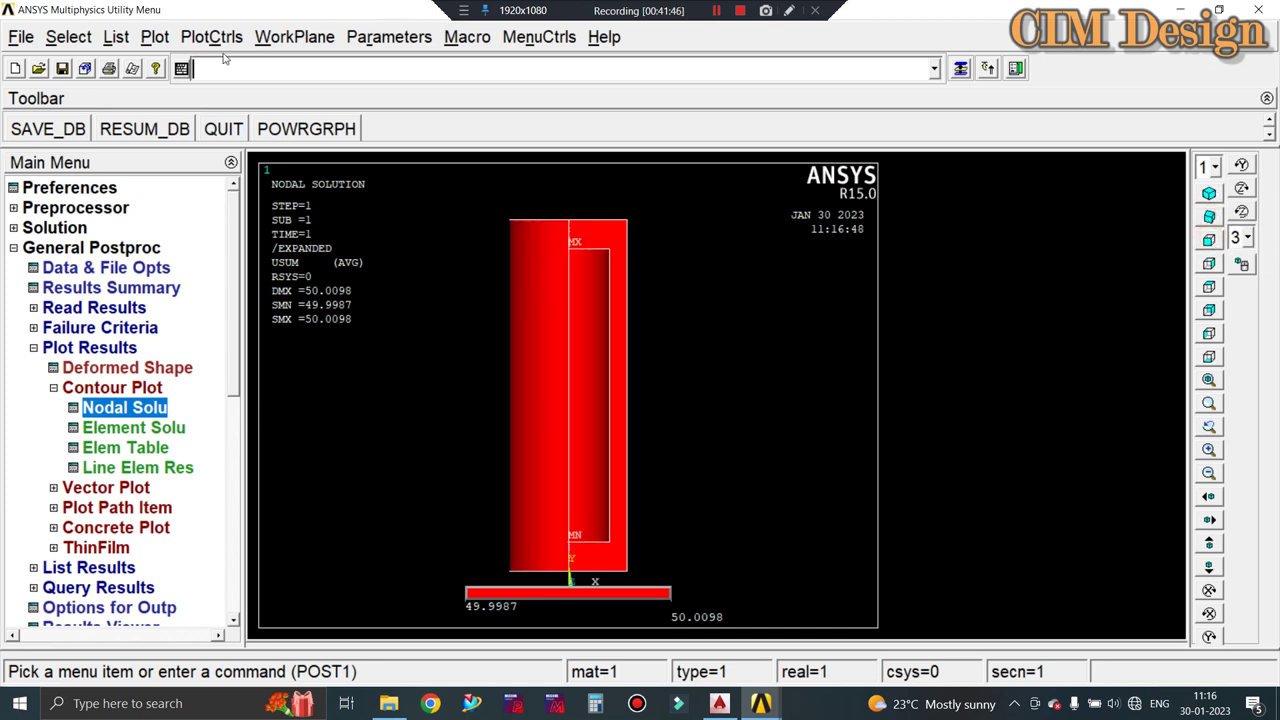
Try 1/4 dihedral symmetry expansion, then full 3D axisymmetric expansion in isometric view.
{"action": "left_click", "coordinate": [186, 40]}
{"action": "mouse_move", "coordinate": [214, 167]}
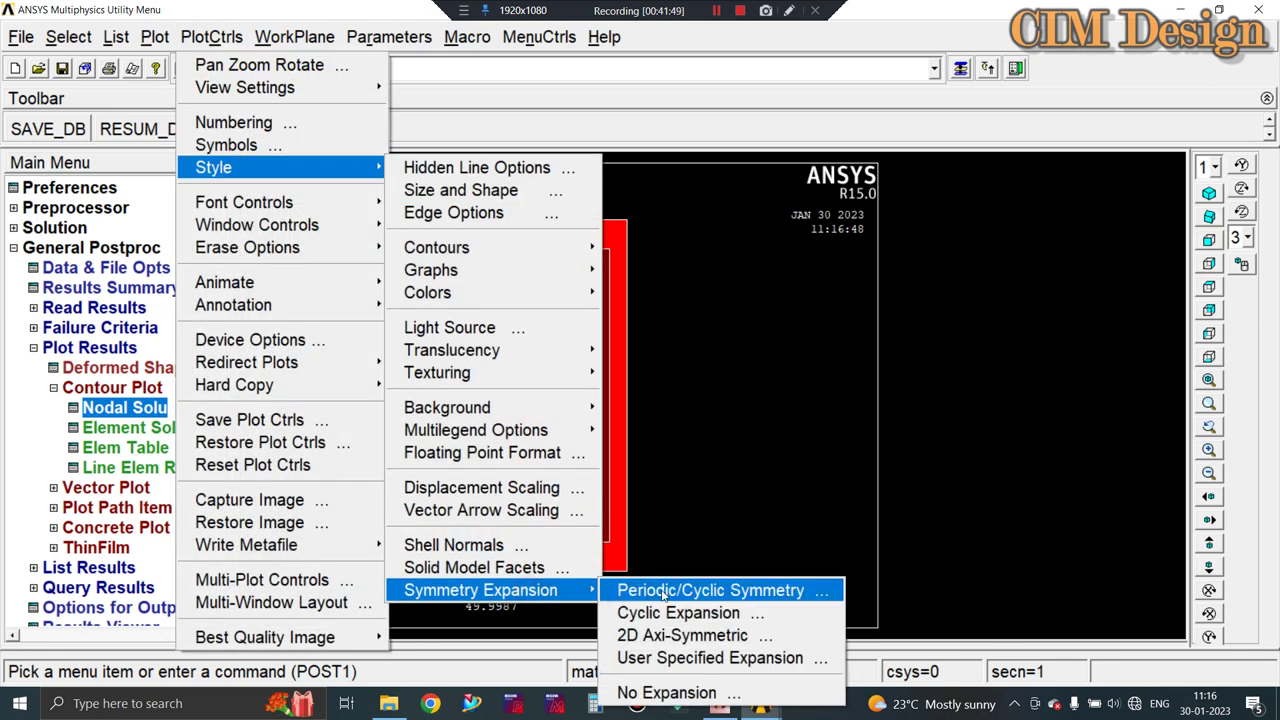
{"action": "left_click", "coordinate": [663, 592]}
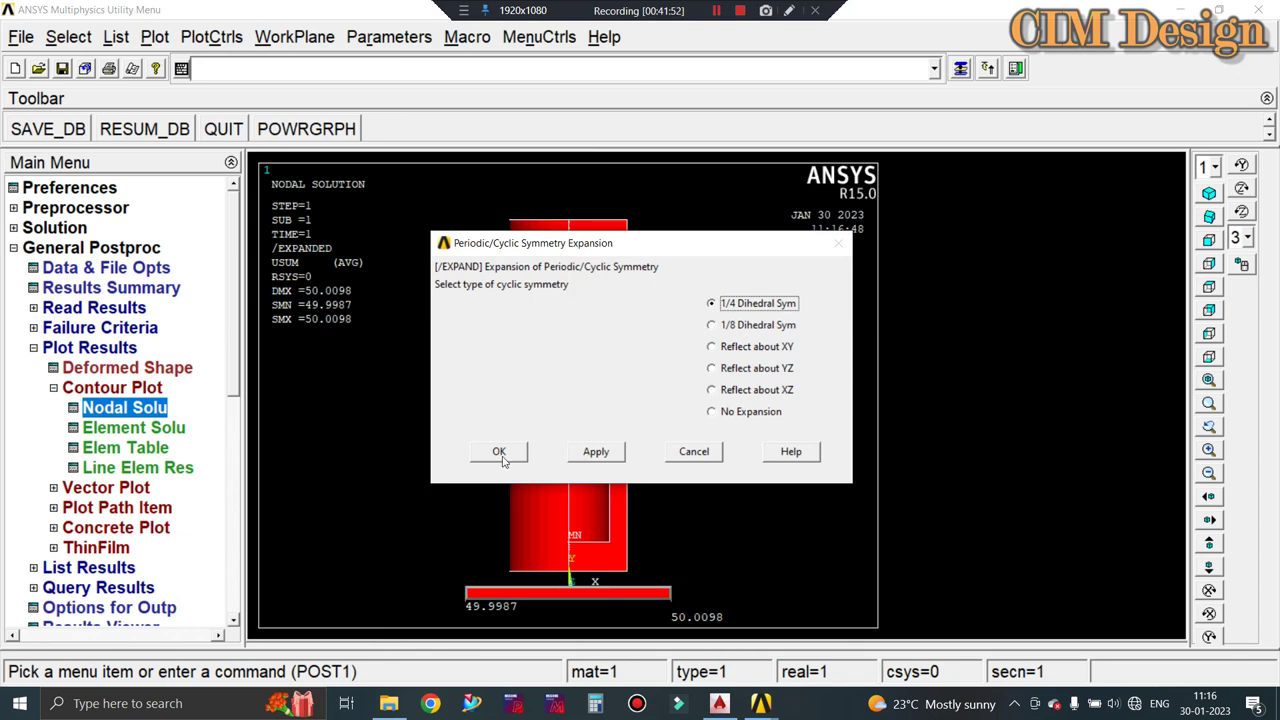
{"action": "left_click", "coordinate": [499, 456]}
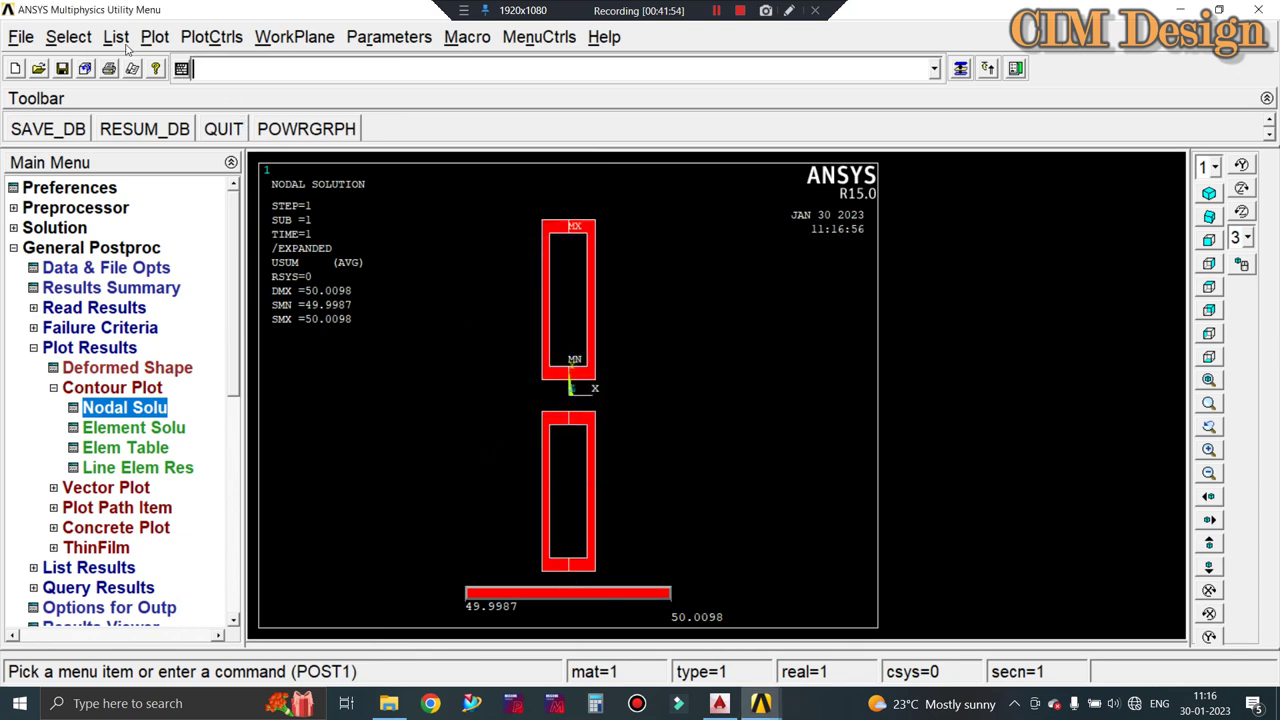
{"action": "left_click", "coordinate": [211, 37]}
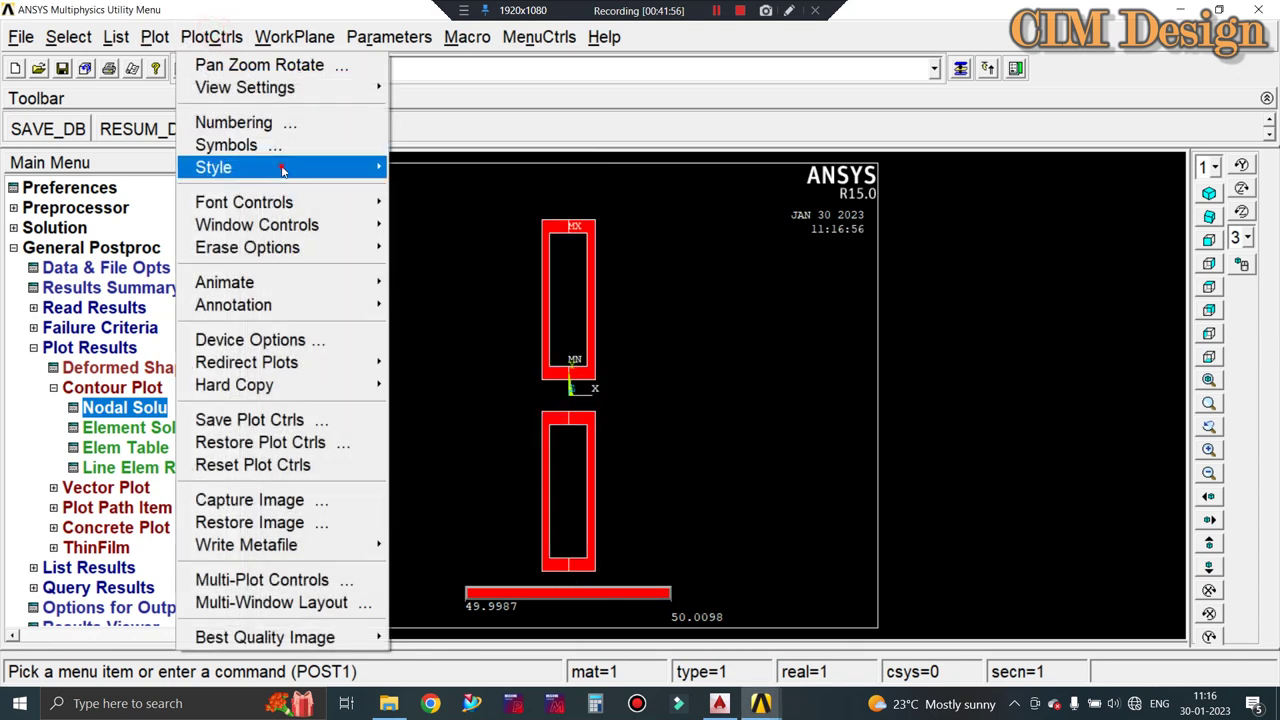
{"action": "mouse_move", "coordinate": [481, 590]}
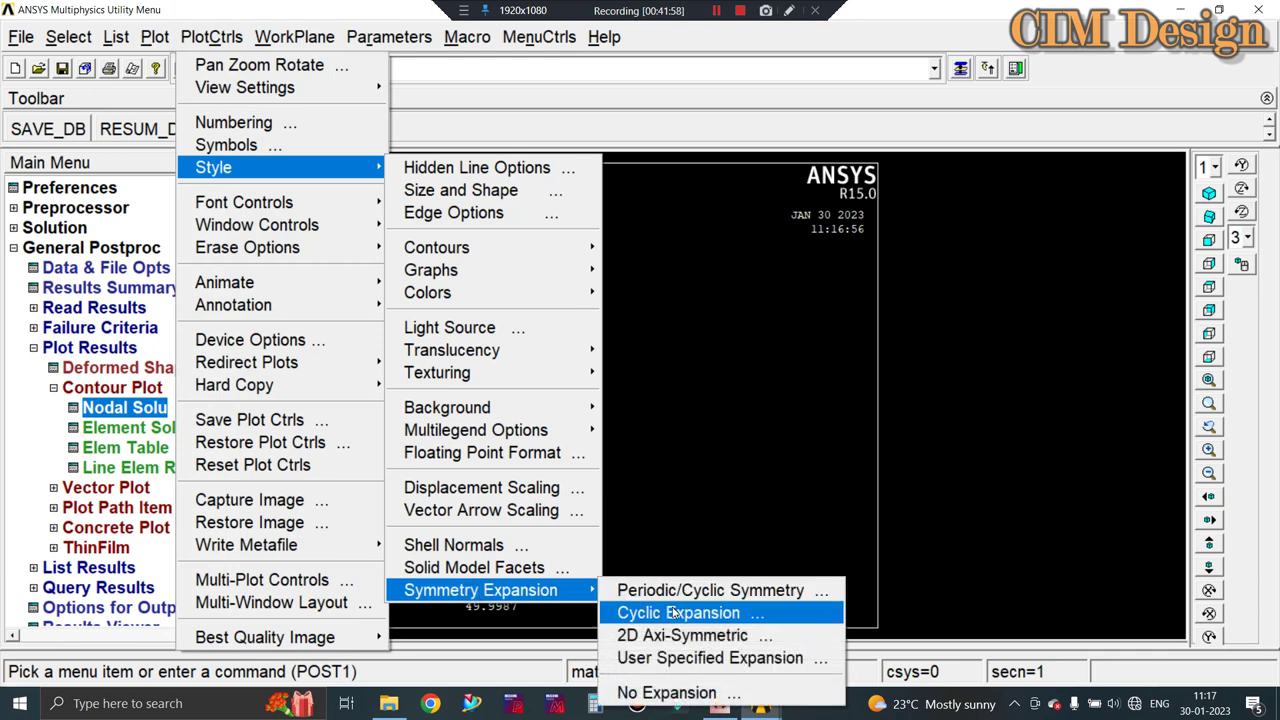
{"action": "left_click", "coordinate": [675, 635]}
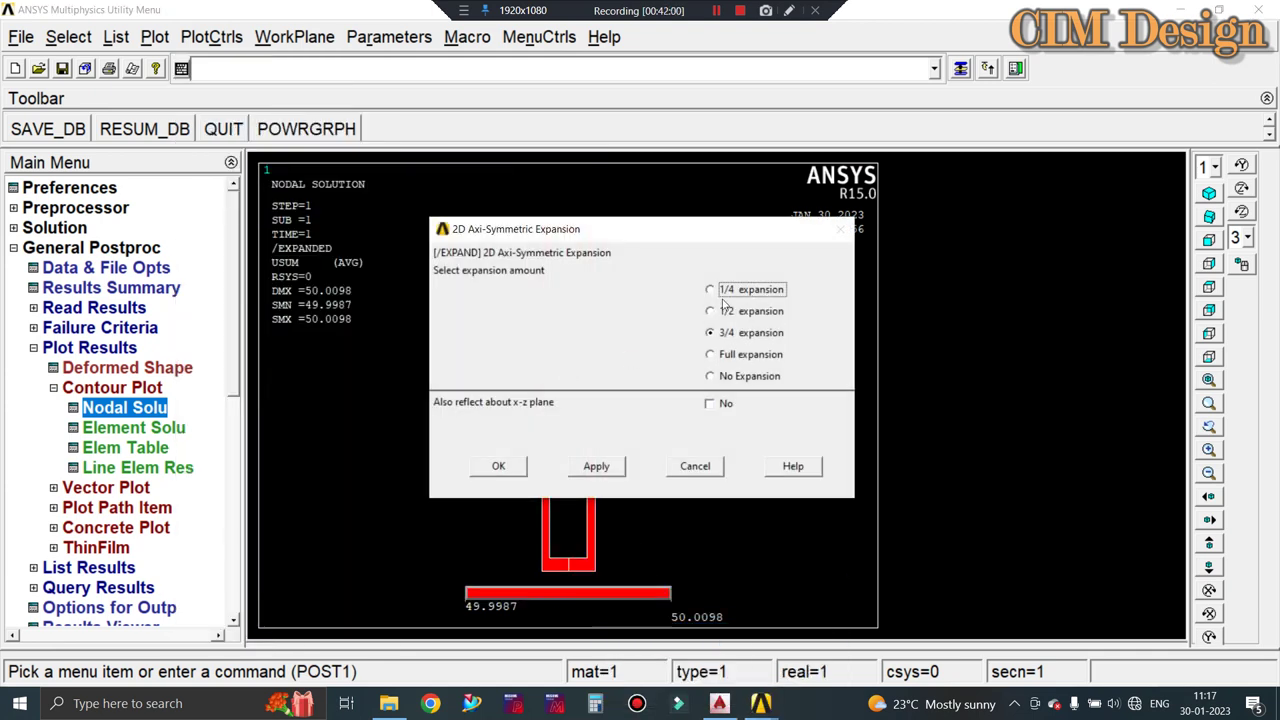
{"action": "left_click", "coordinate": [709, 355]}
{"action": "left_click", "coordinate": [498, 466]}
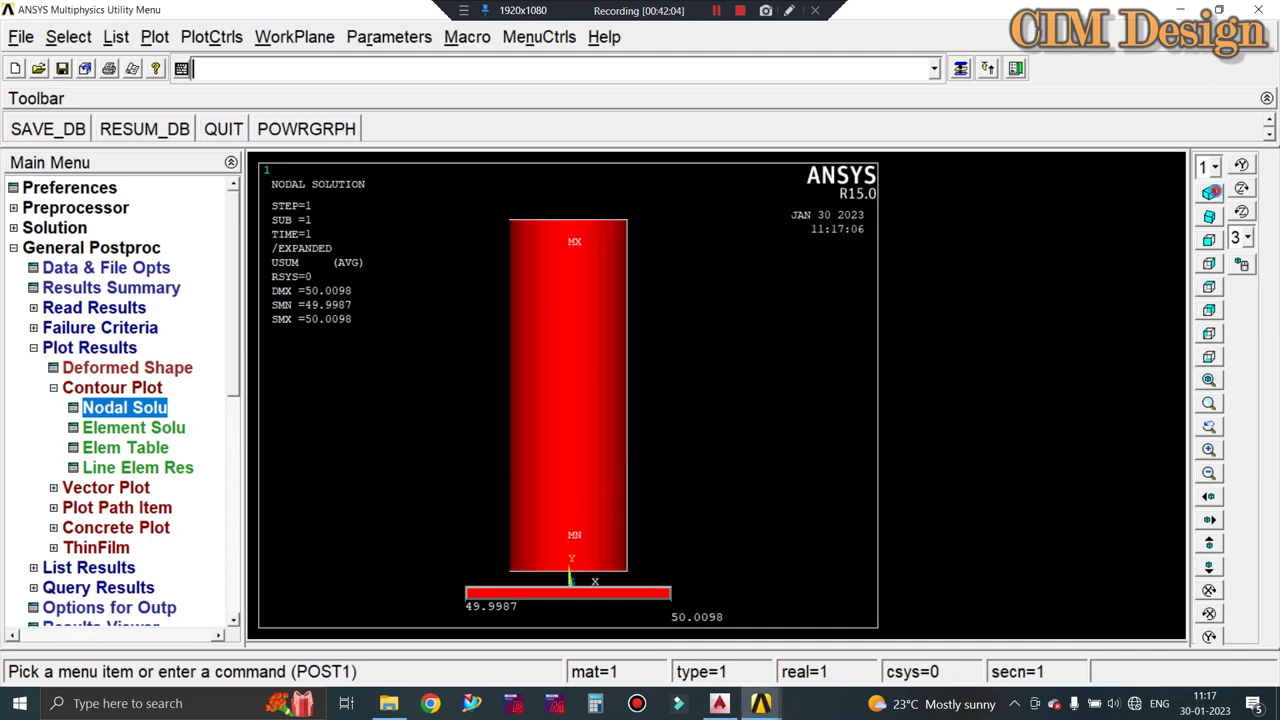
{"action": "left_click", "coordinate": [1210, 193]}
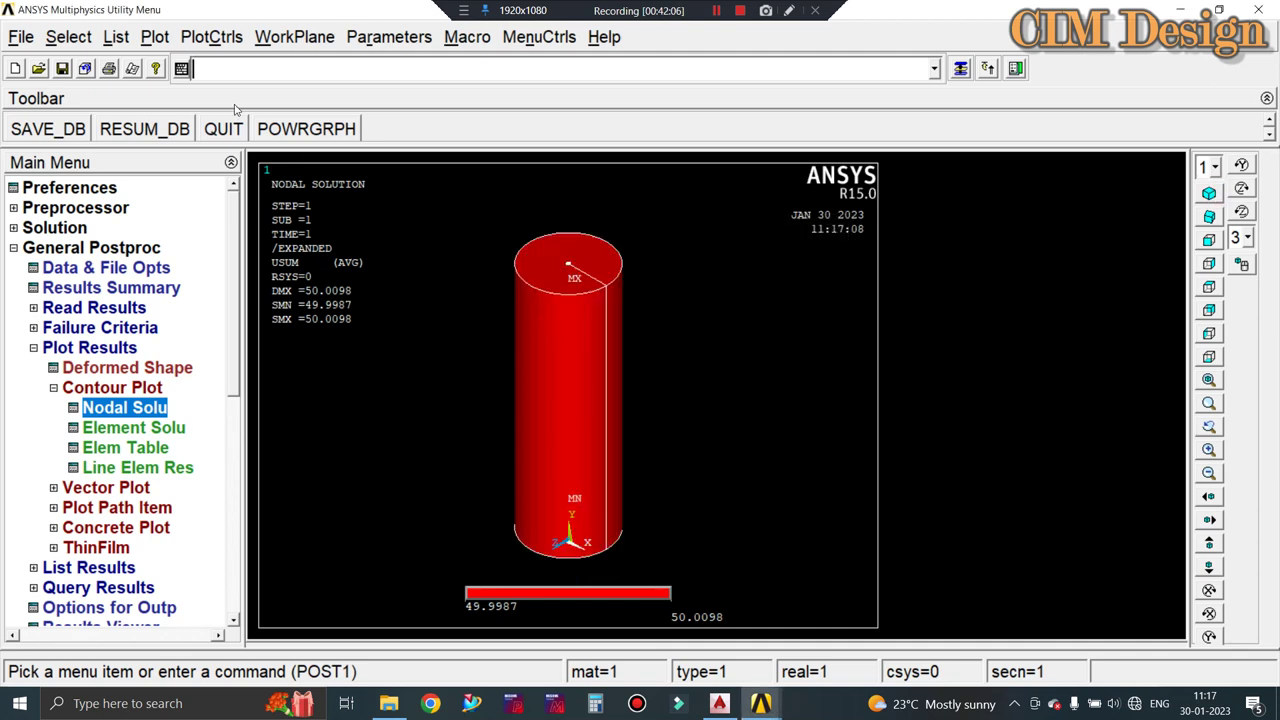
Set axisymmetric expansion to No Expansion and view the 2D section from the front.
{"action": "left_click", "coordinate": [200, 40]}
{"action": "mouse_move", "coordinate": [215, 167]}
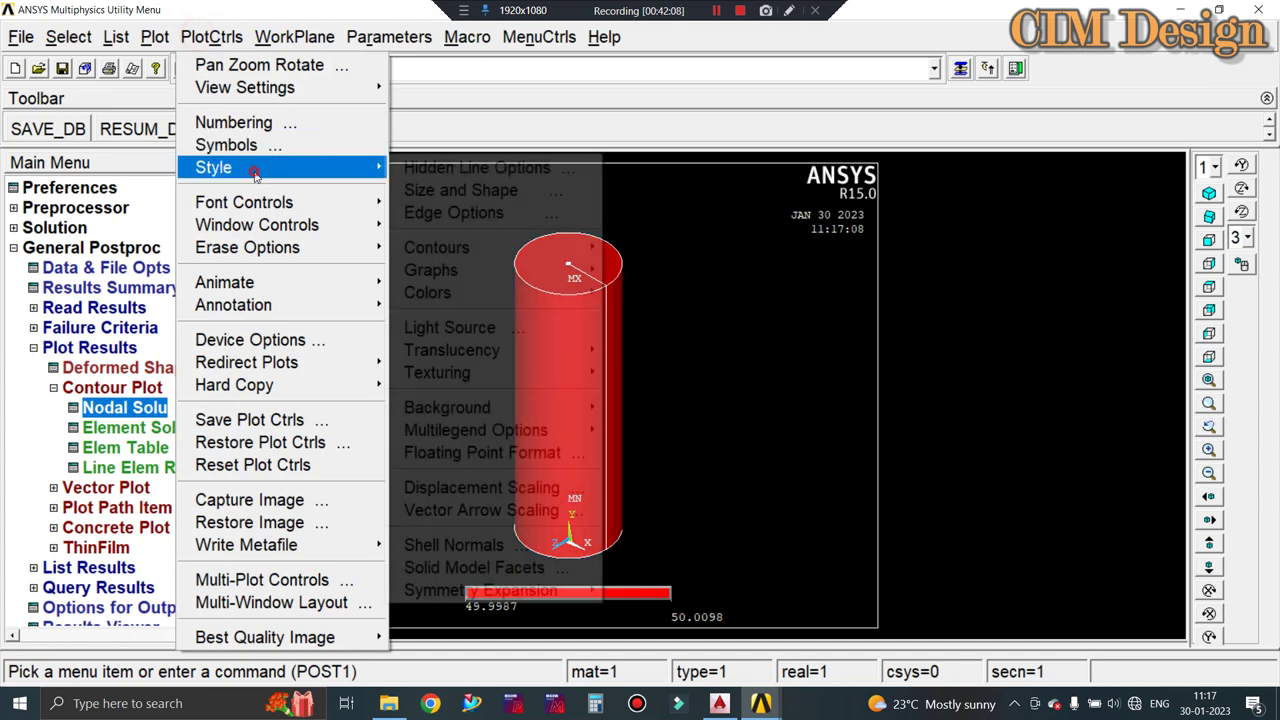
{"action": "mouse_move", "coordinate": [481, 590]}
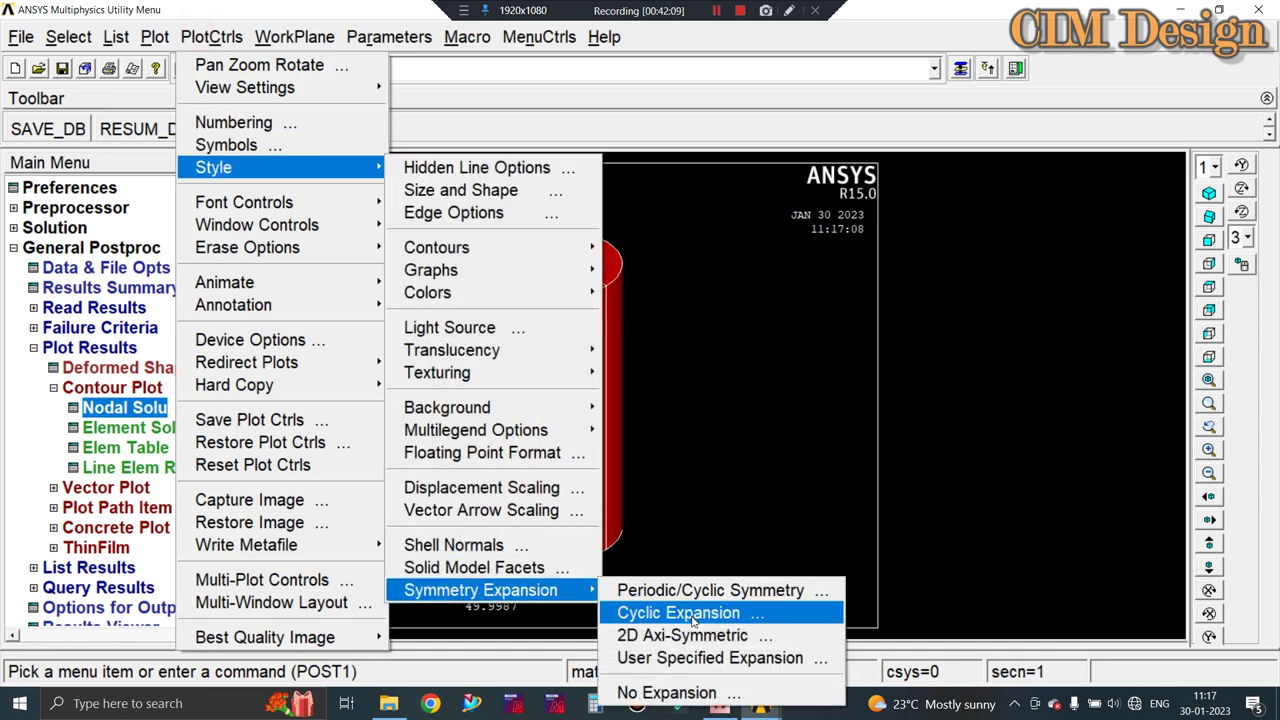
{"action": "left_click", "coordinate": [690, 635]}
{"action": "left_click", "coordinate": [711, 376]}
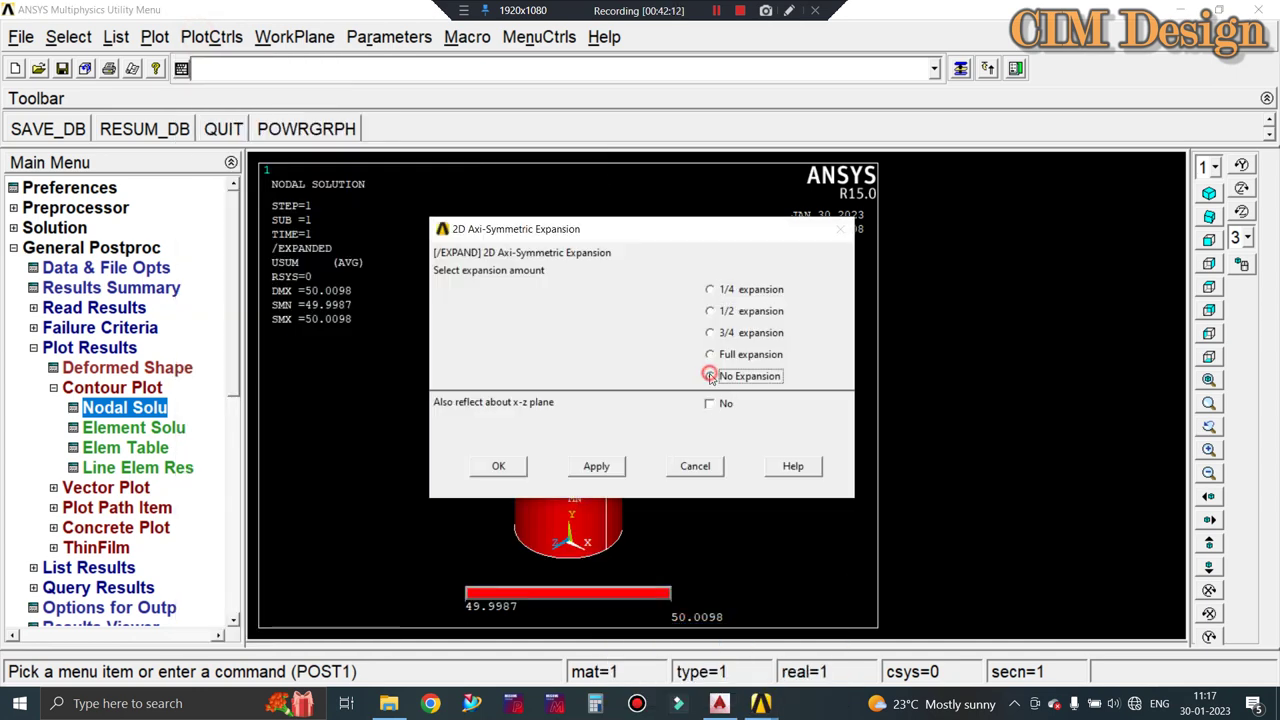
{"action": "left_click", "coordinate": [499, 466]}
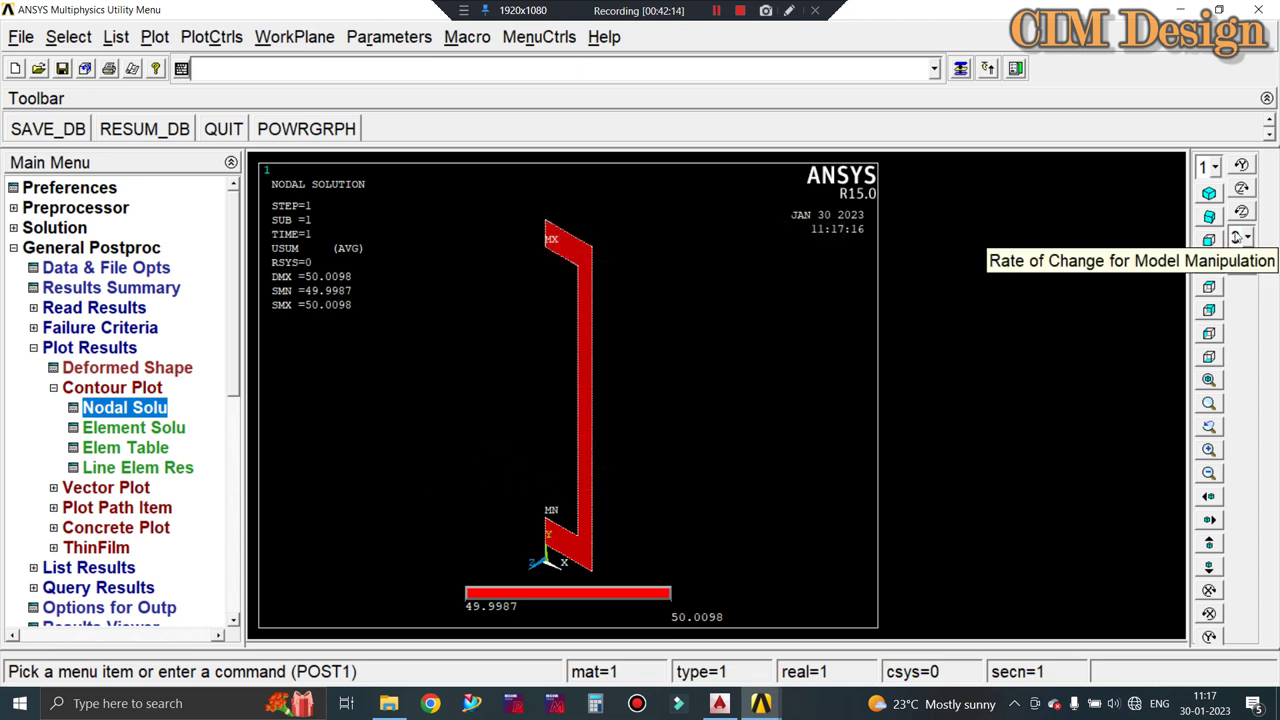
{"action": "left_click", "coordinate": [1209, 240]}
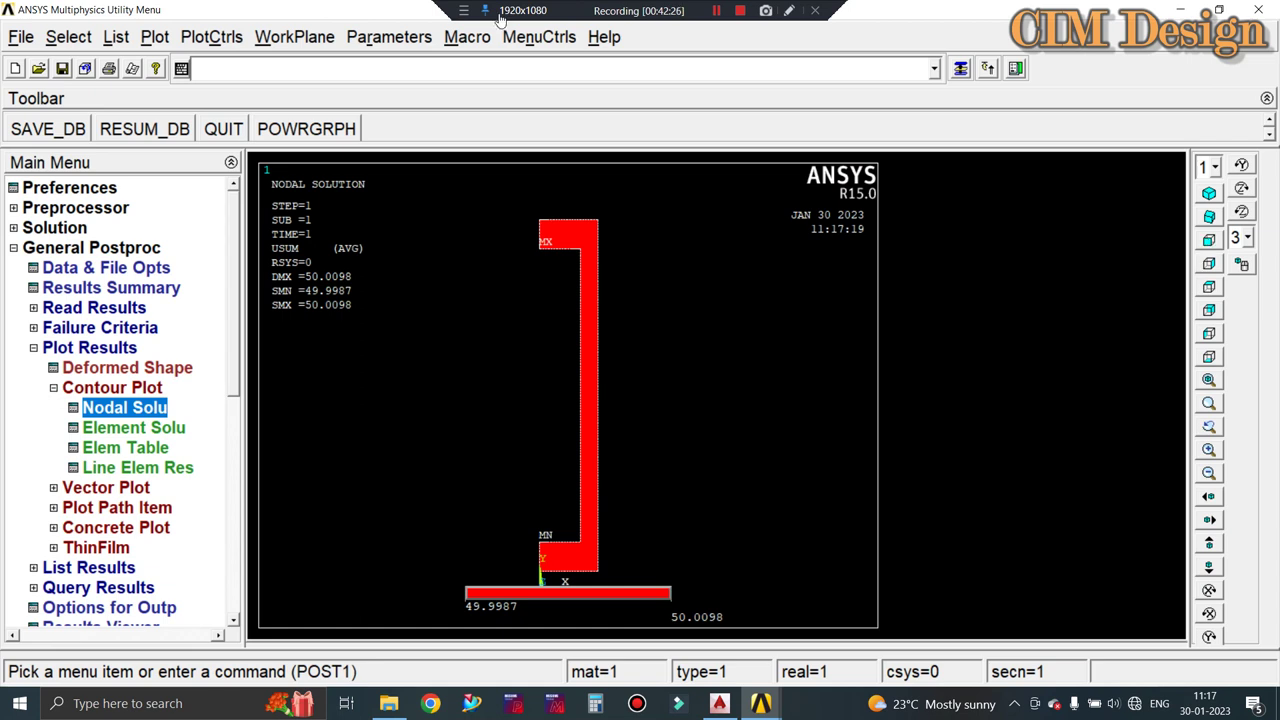
Plot the deformed shape of the C-section.
{"action": "left_click", "coordinate": [96, 486]}
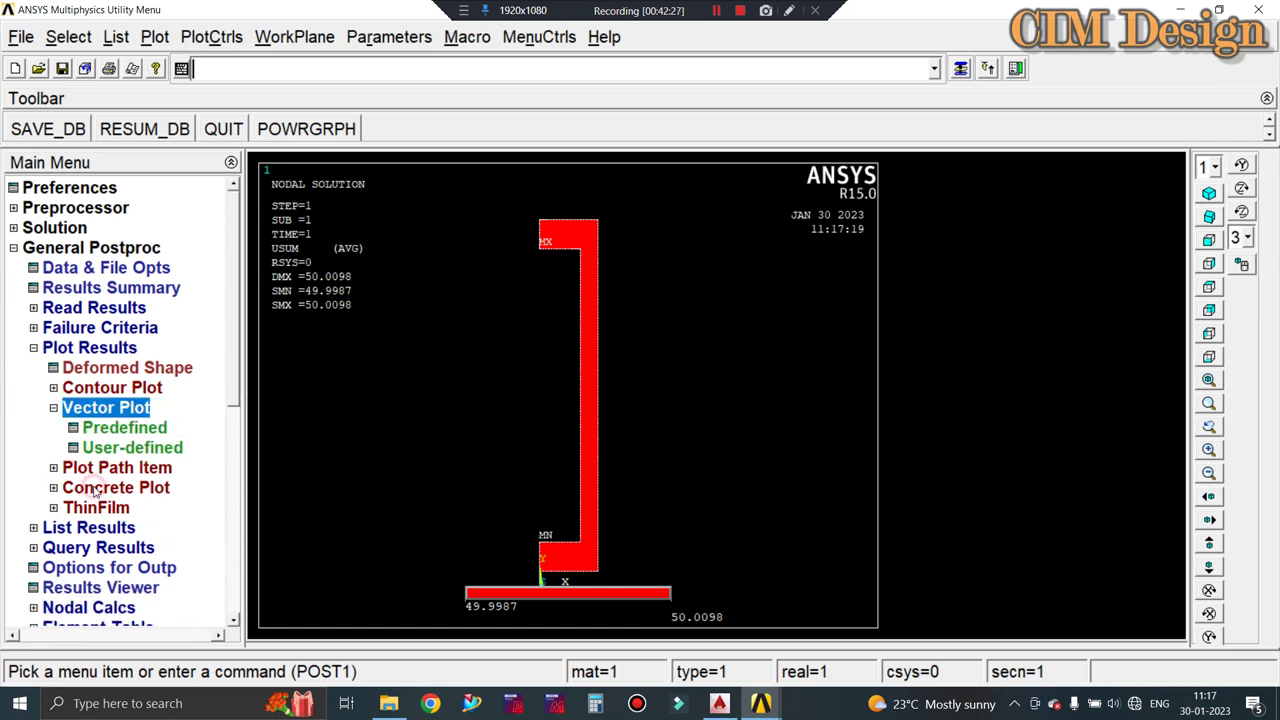
{"action": "left_click", "coordinate": [90, 368]}
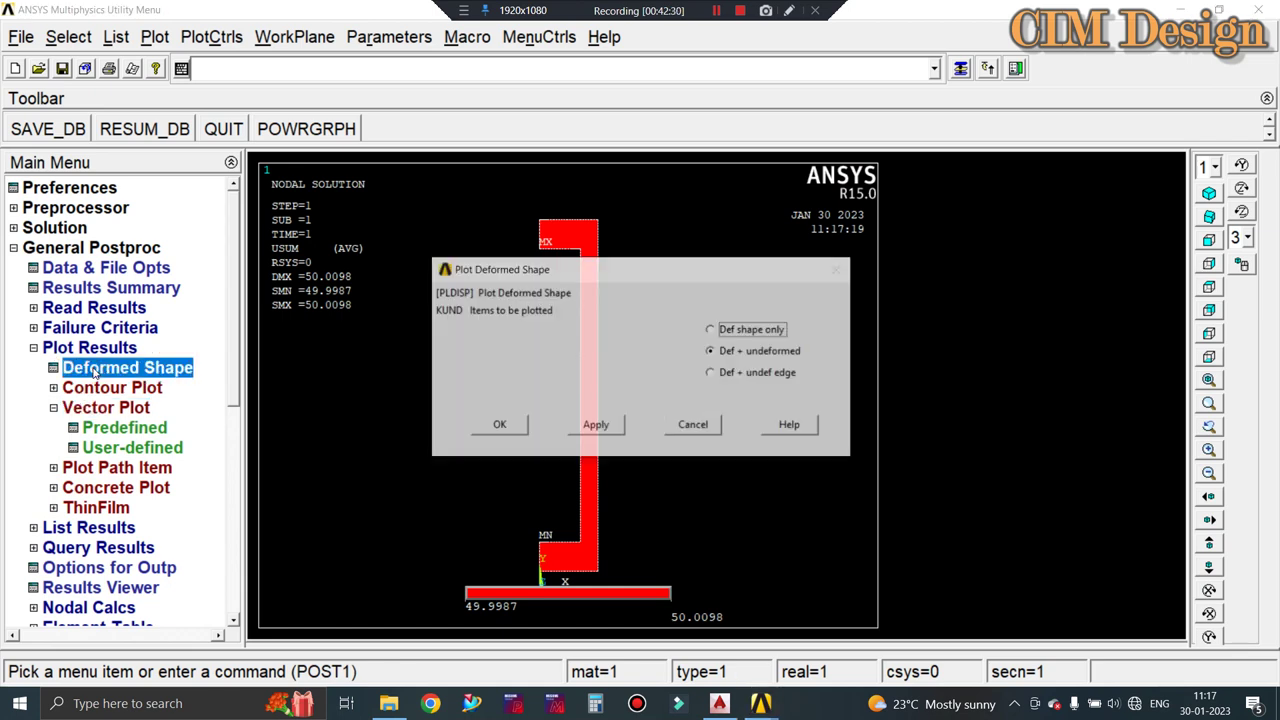
{"action": "left_click", "coordinate": [490, 428]}
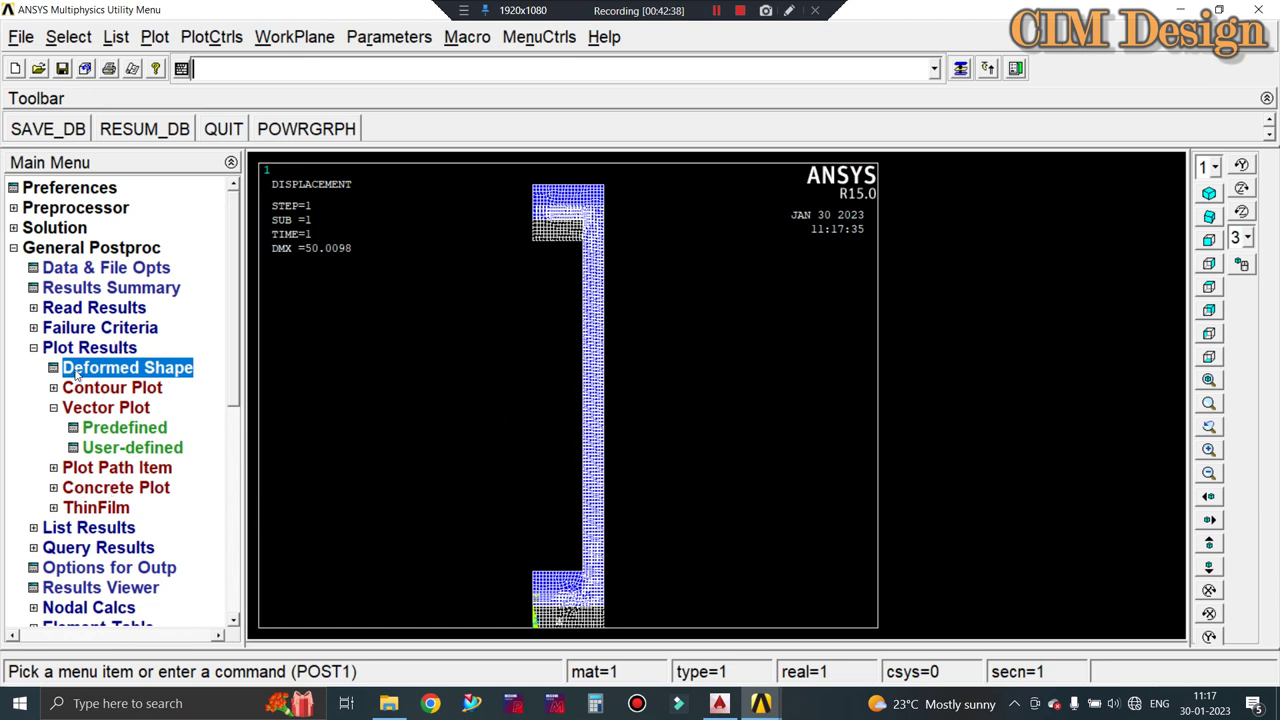
Plot a nodal contour of 1st principal stress (S1) on the section.
{"action": "left_click", "coordinate": [104, 389]}
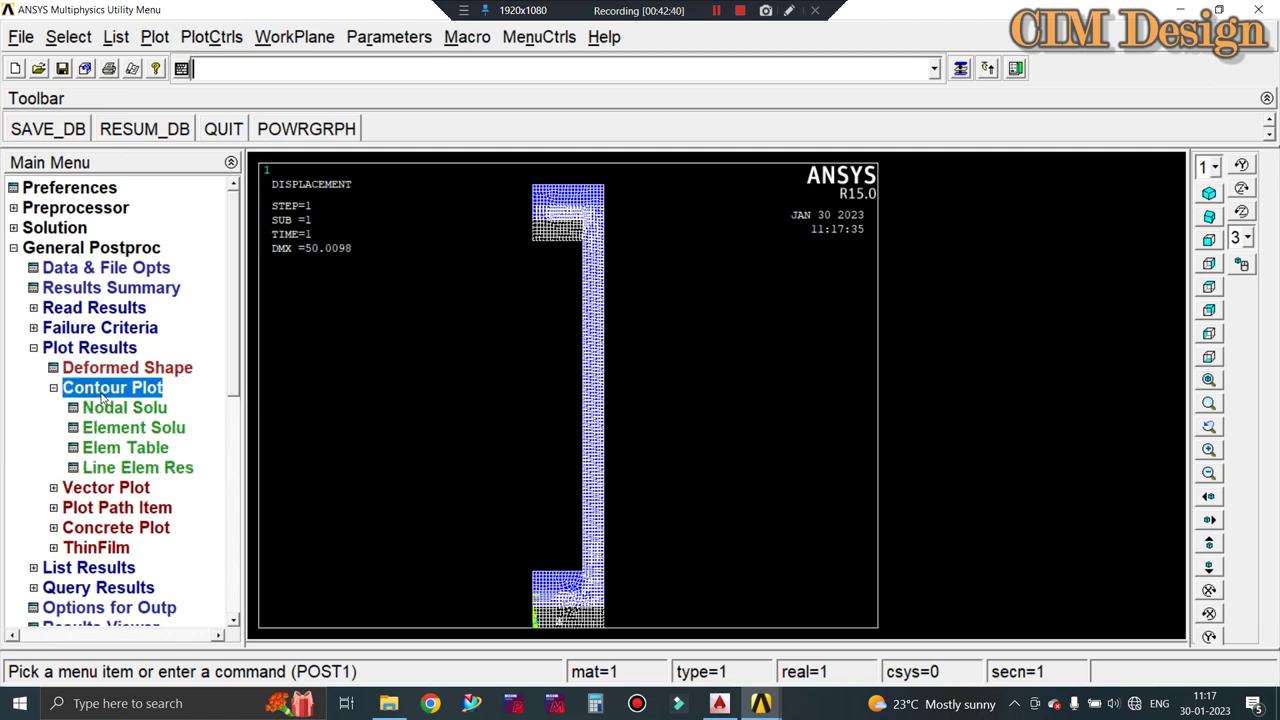
{"action": "left_click", "coordinate": [118, 410]}
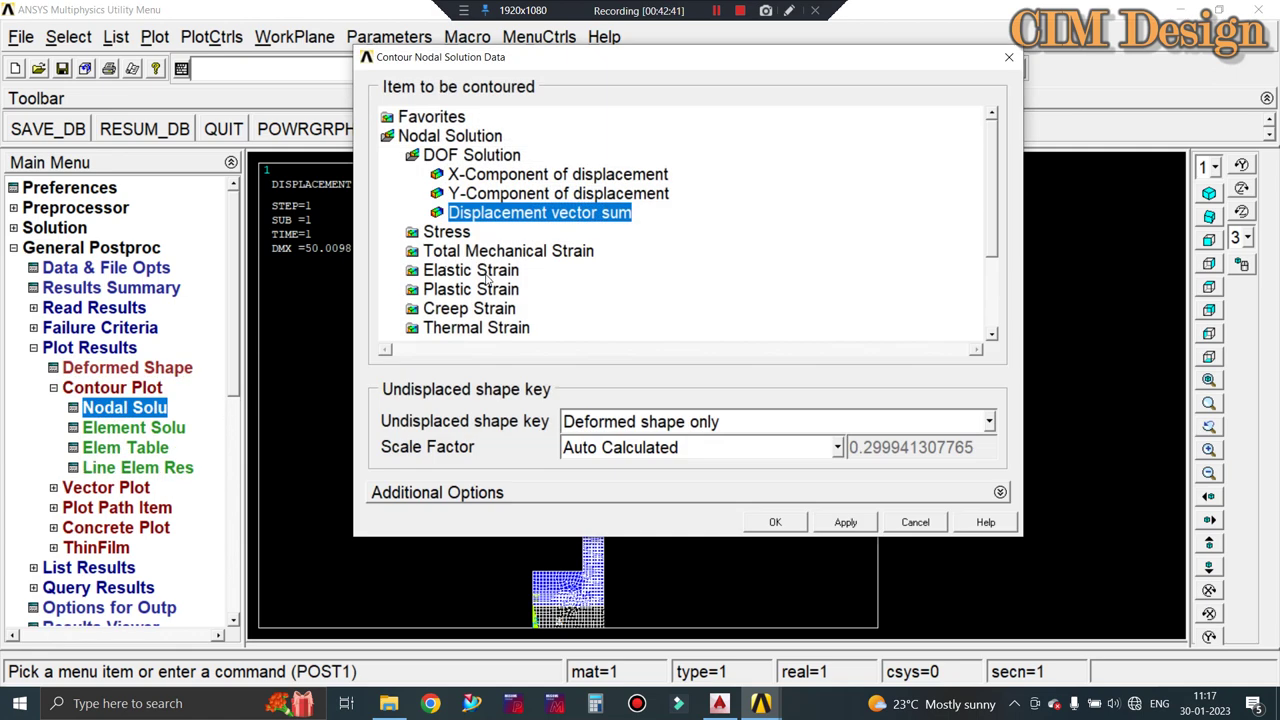
{"action": "left_click", "coordinate": [441, 231]}
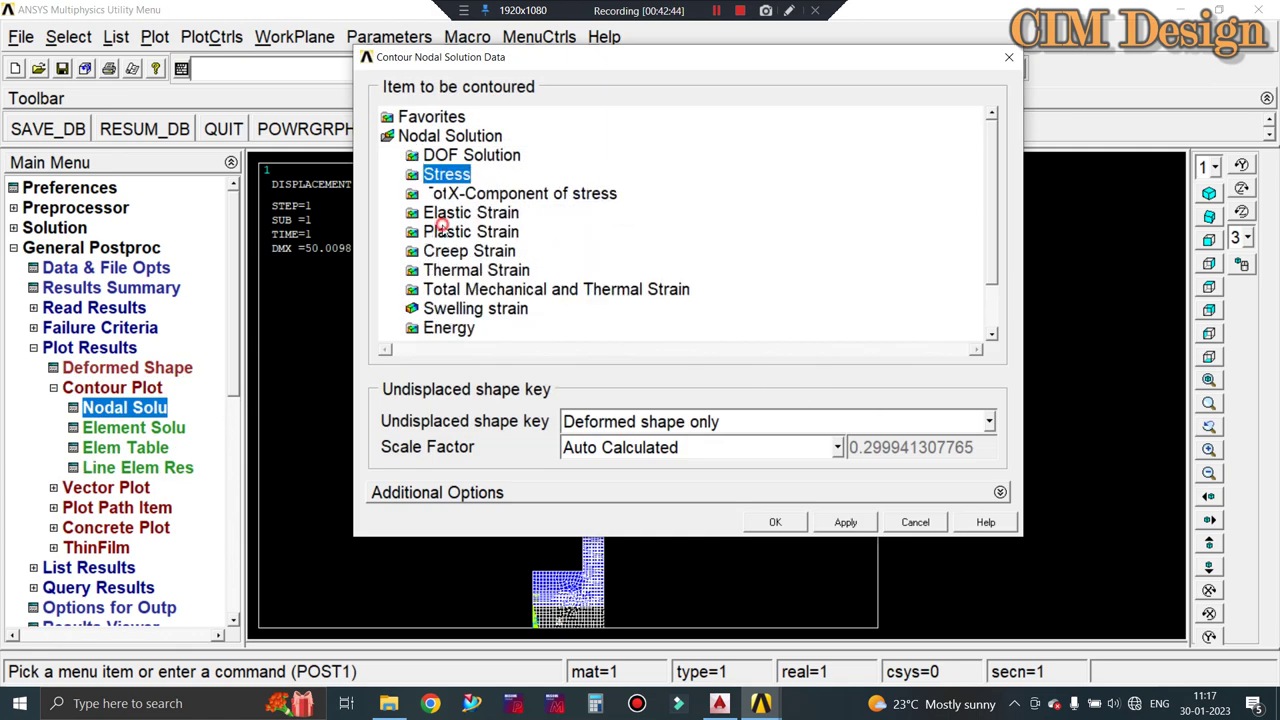
{"action": "left_click", "coordinate": [490, 310]}
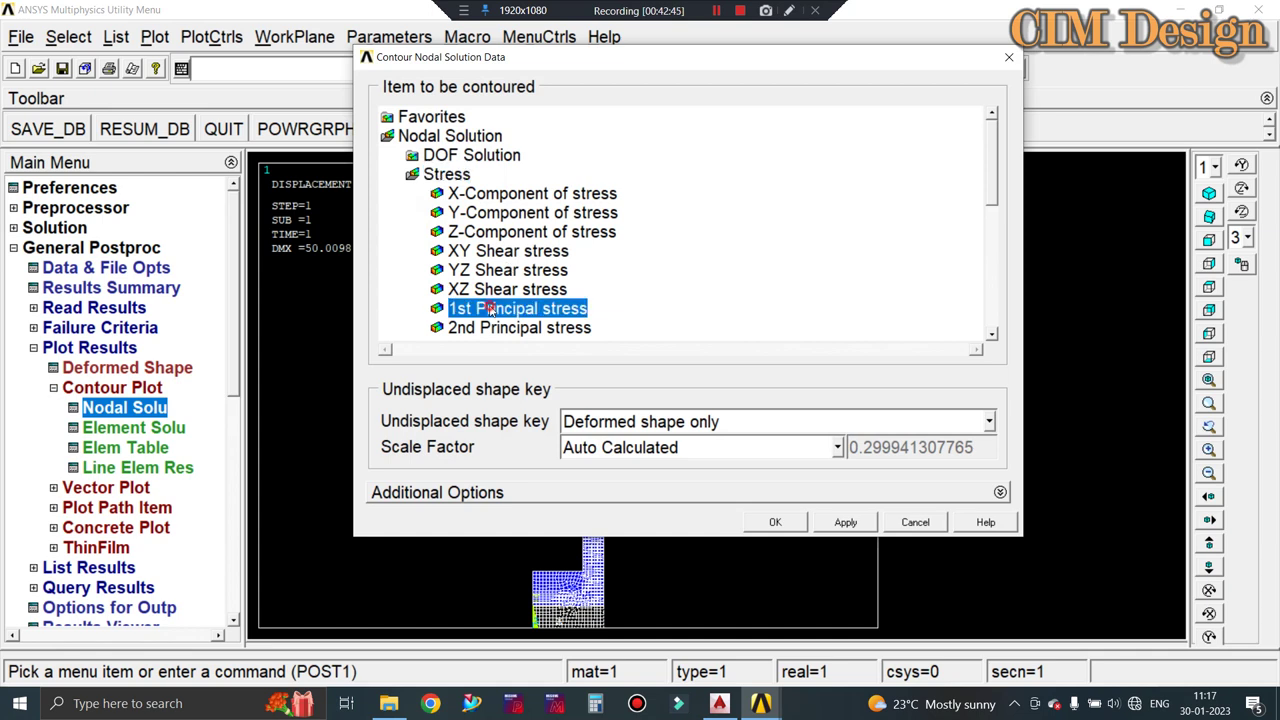
{"action": "left_click", "coordinate": [776, 522]}
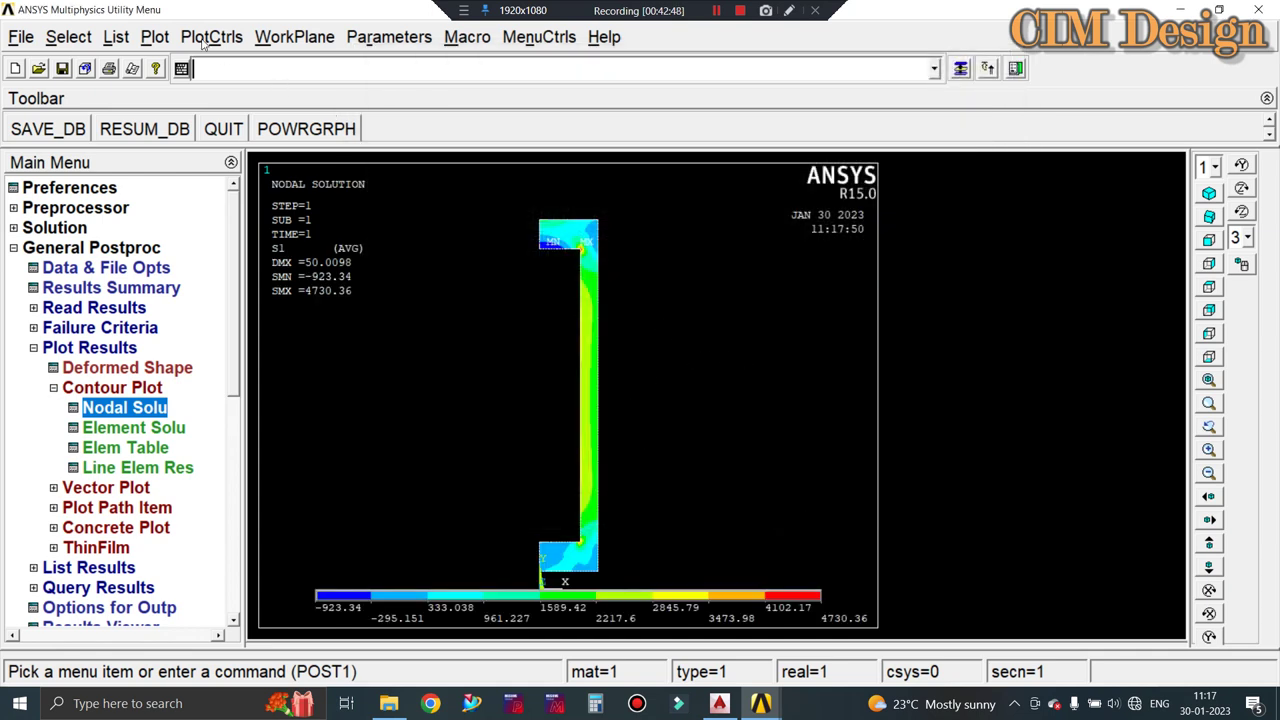
{"action": "left_click", "coordinate": [160, 36]}
{"action": "mouse_move", "coordinate": [211, 37]}
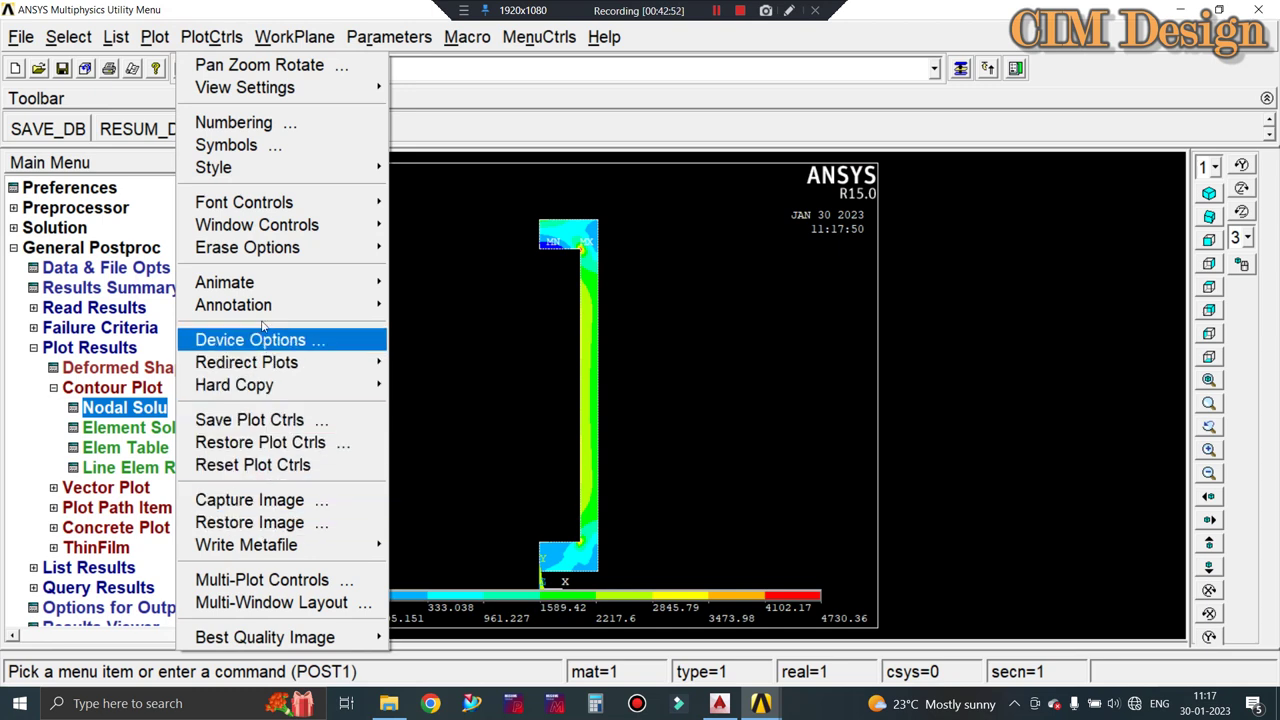
Animate the deformed shape, then close the Animation Controller.
{"action": "mouse_move", "coordinate": [224, 282]}
{"action": "left_click", "coordinate": [470, 328]}
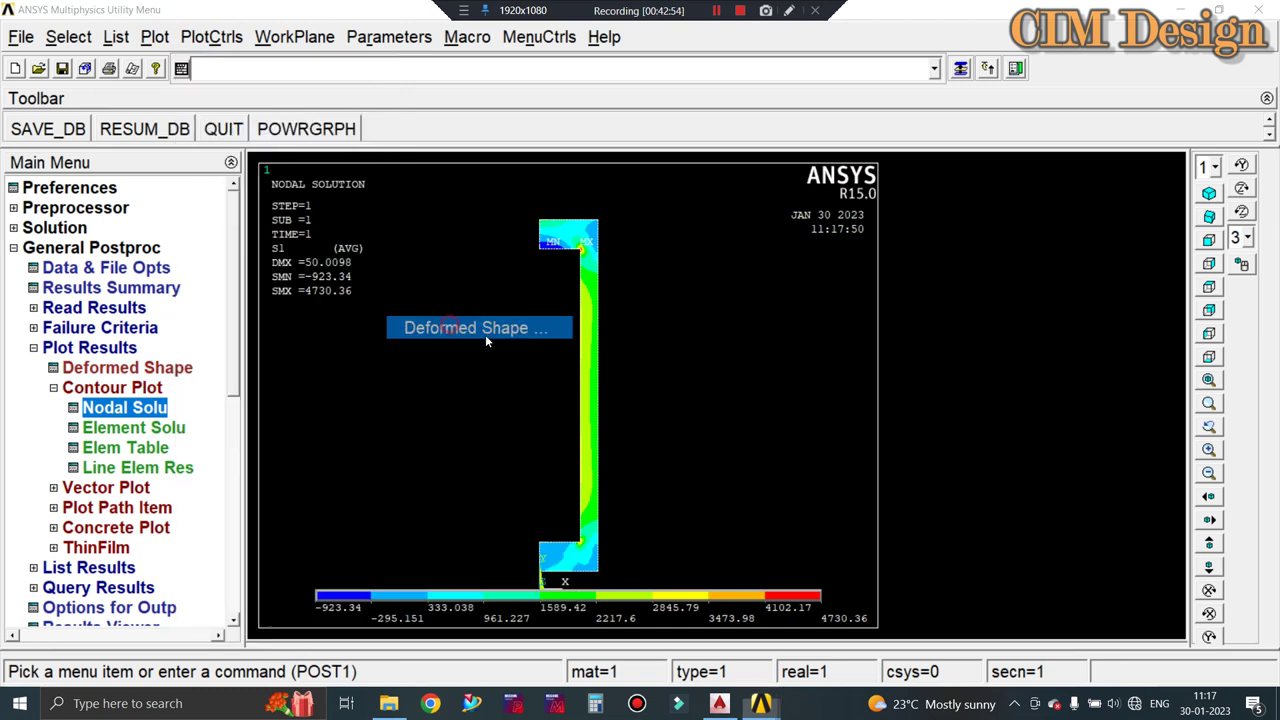
{"action": "left_click", "coordinate": [524, 469]}
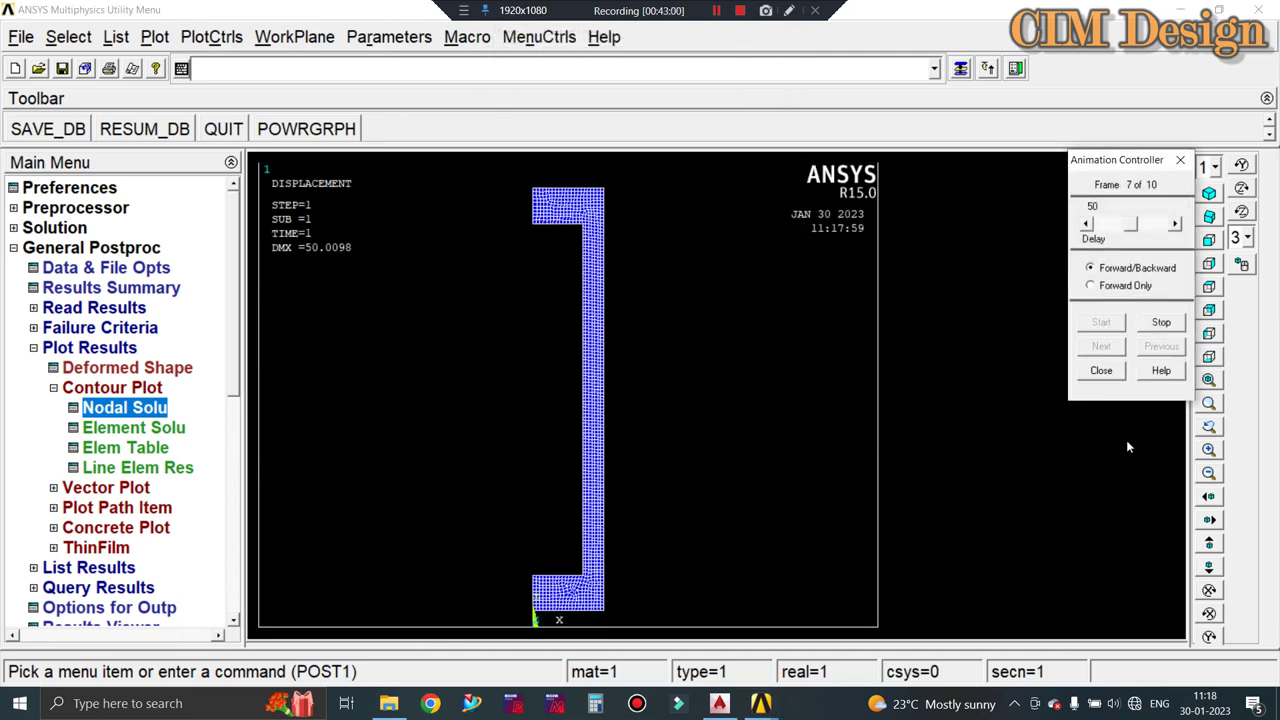
{"action": "left_click", "coordinate": [1098, 371]}
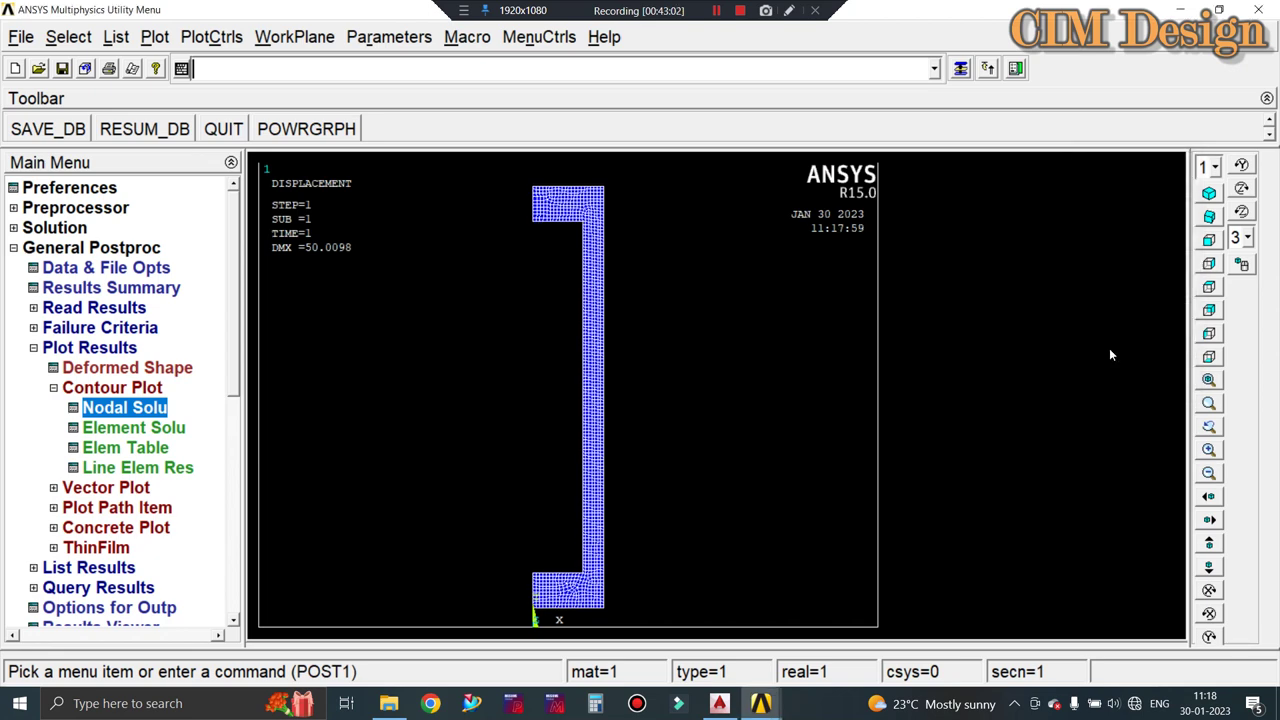
Animate the USUM displacement contour as deformed results, then close the Animation Controller.
{"action": "left_click", "coordinate": [211, 37]}
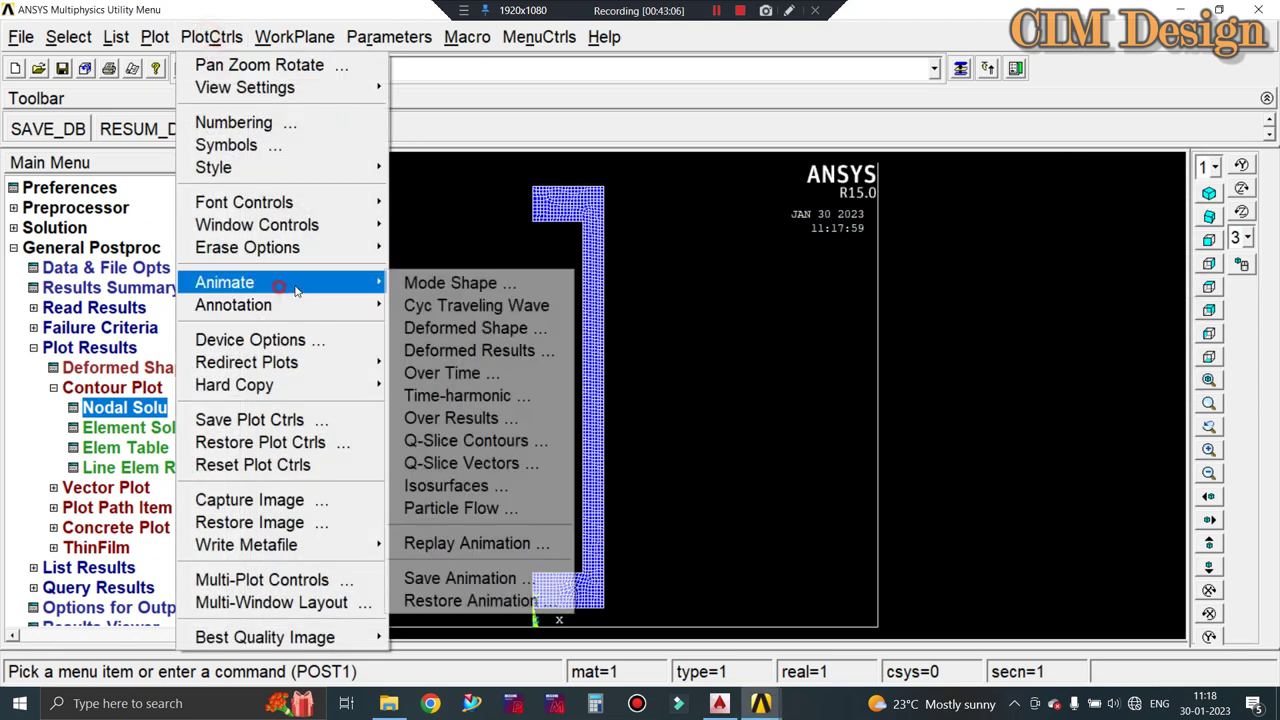
{"action": "mouse_move", "coordinate": [225, 282]}
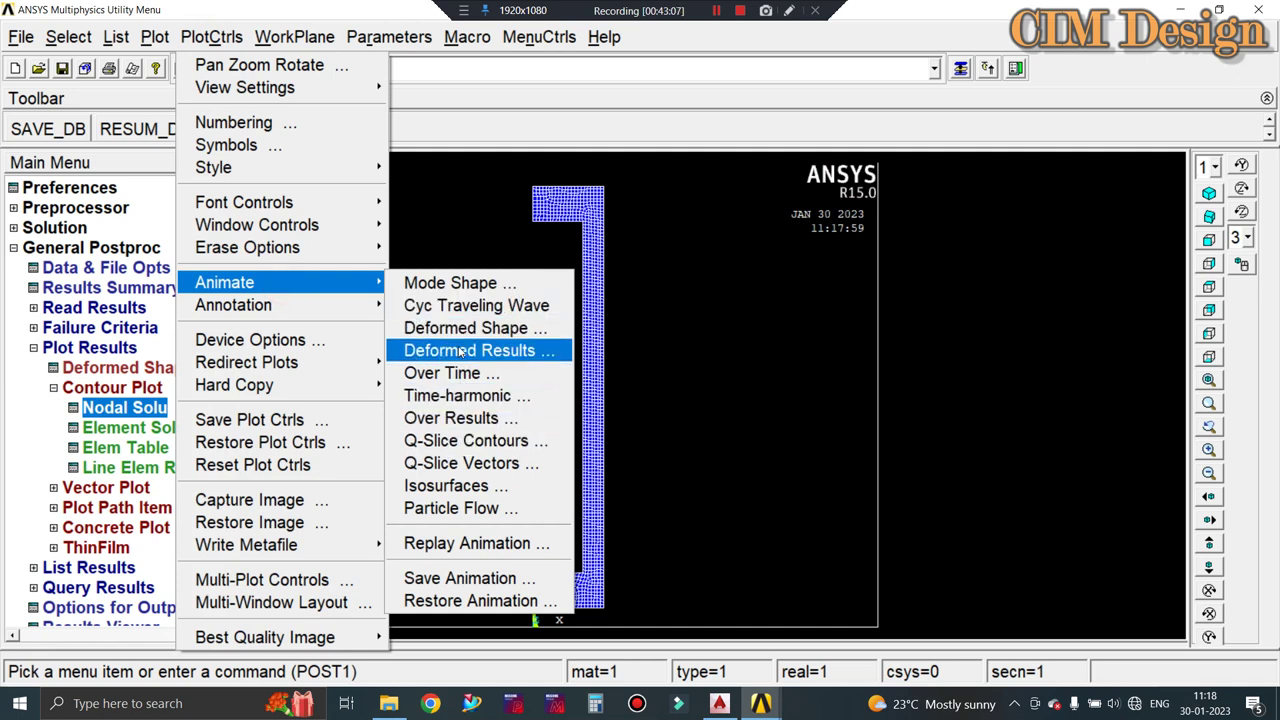
{"action": "left_click", "coordinate": [462, 350]}
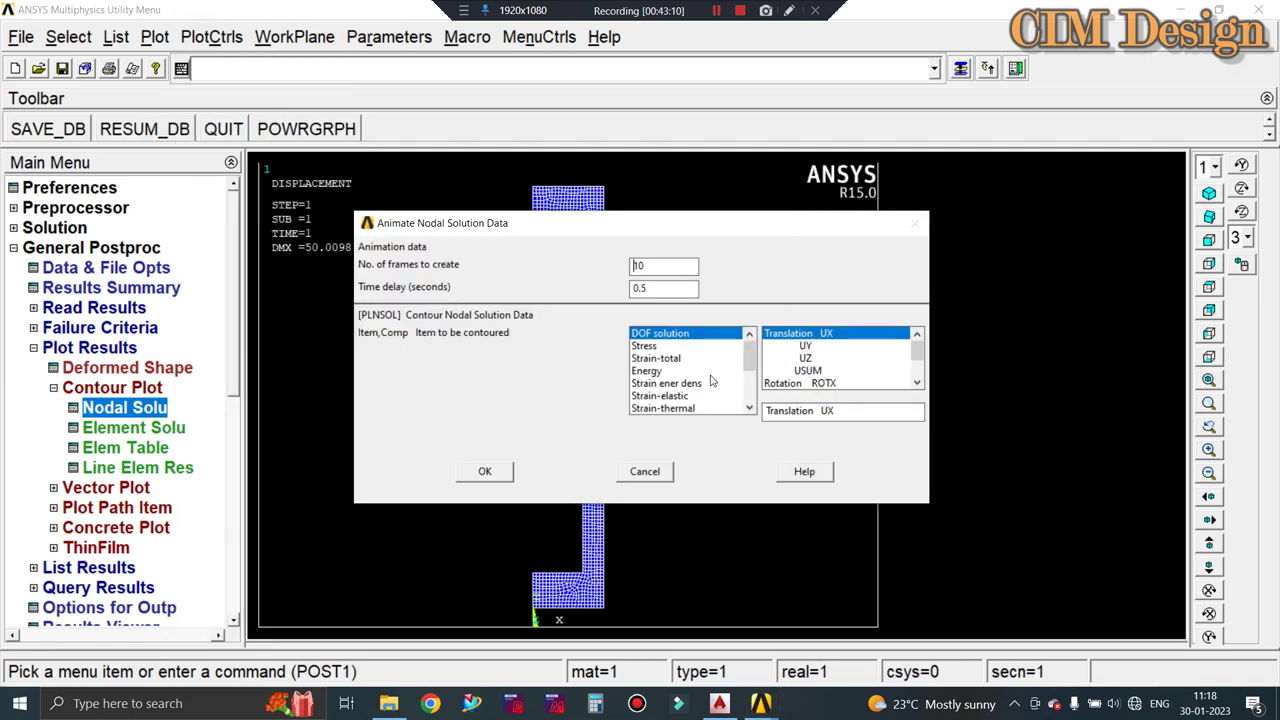
{"action": "left_click", "coordinate": [808, 371]}
{"action": "left_click", "coordinate": [490, 472]}
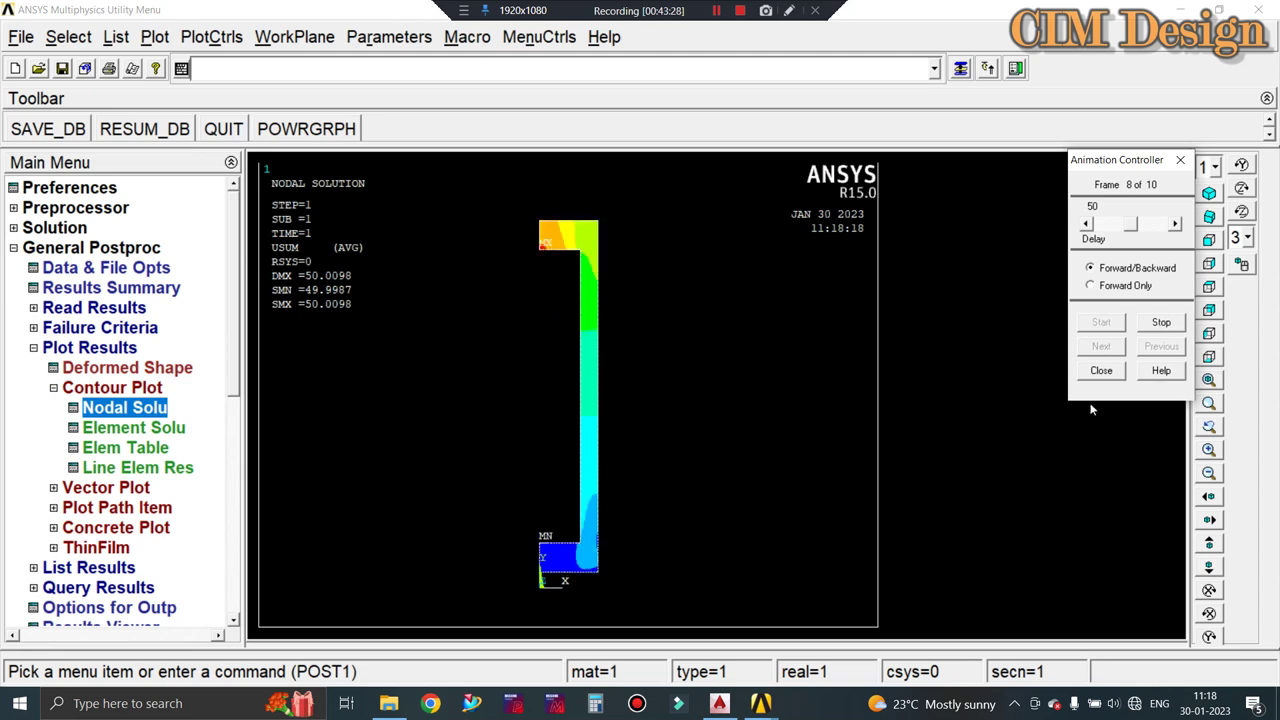
{"action": "left_click", "coordinate": [1092, 371]}
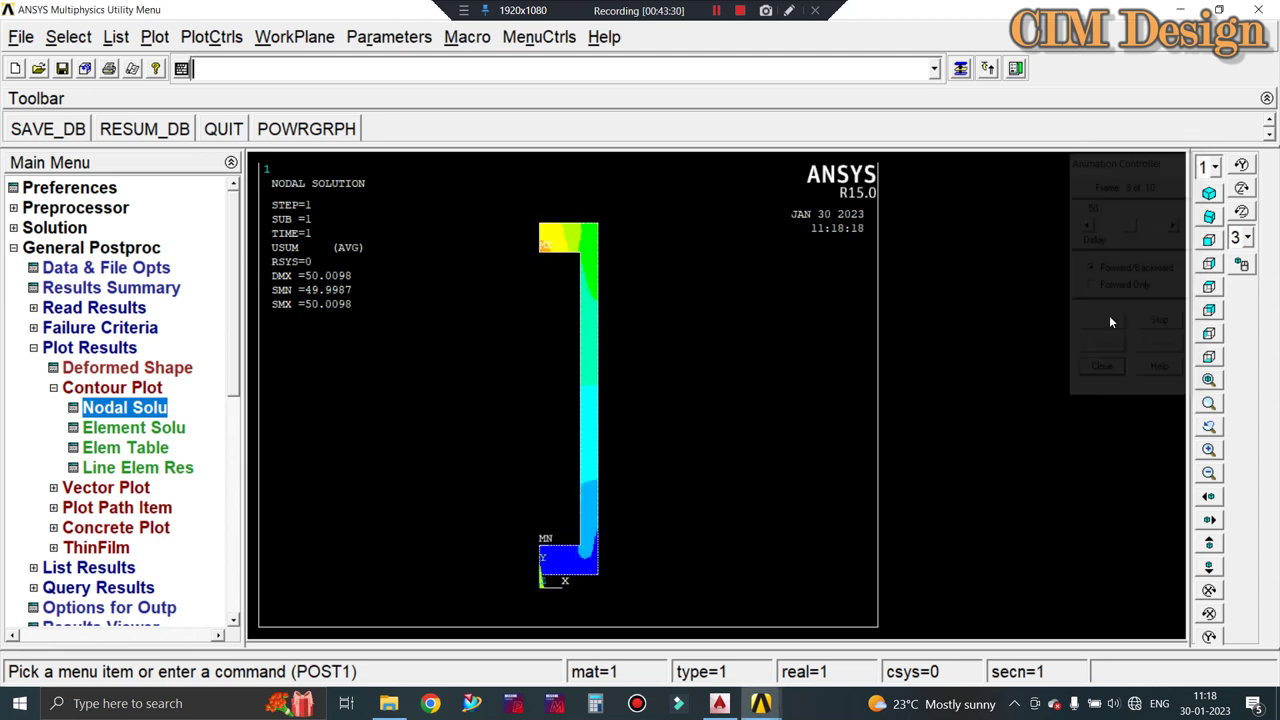
Expand the USUM contour into a full 3-D axisymmetric cylinder and show it in isometric view.
{"action": "left_click", "coordinate": [225, 36]}
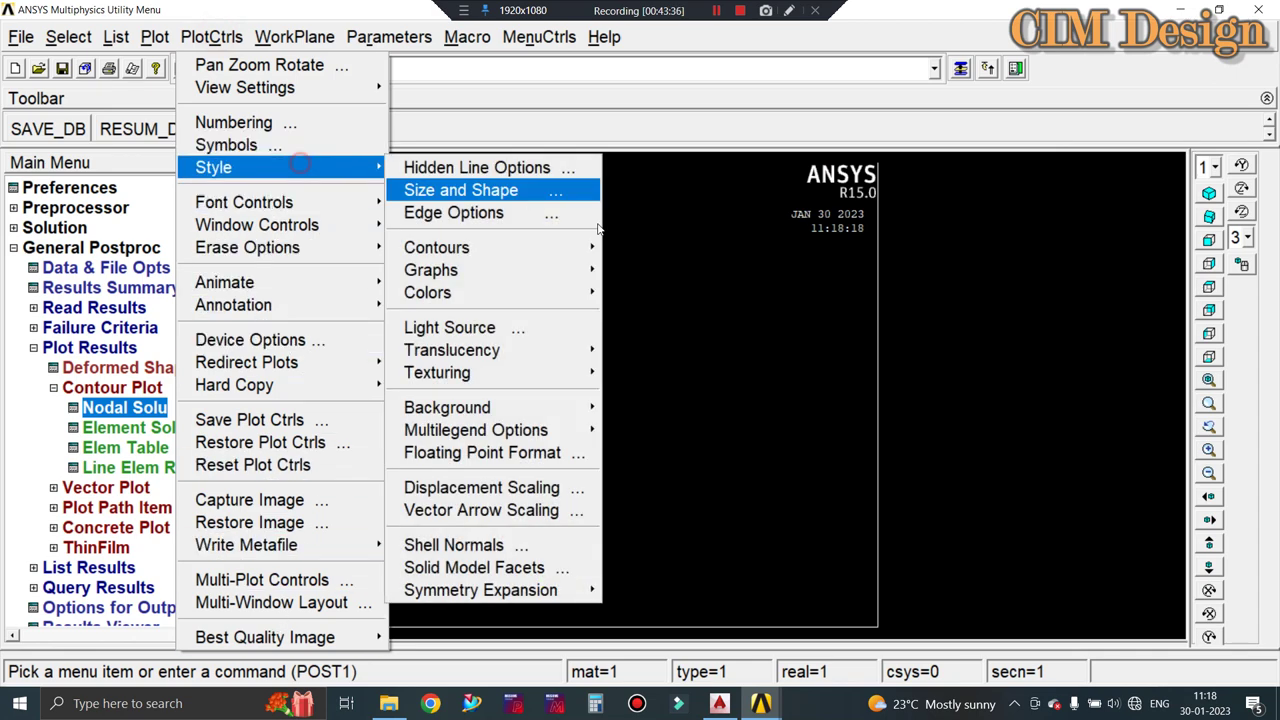
{"action": "mouse_move", "coordinate": [214, 167]}
{"action": "mouse_move", "coordinate": [480, 590]}
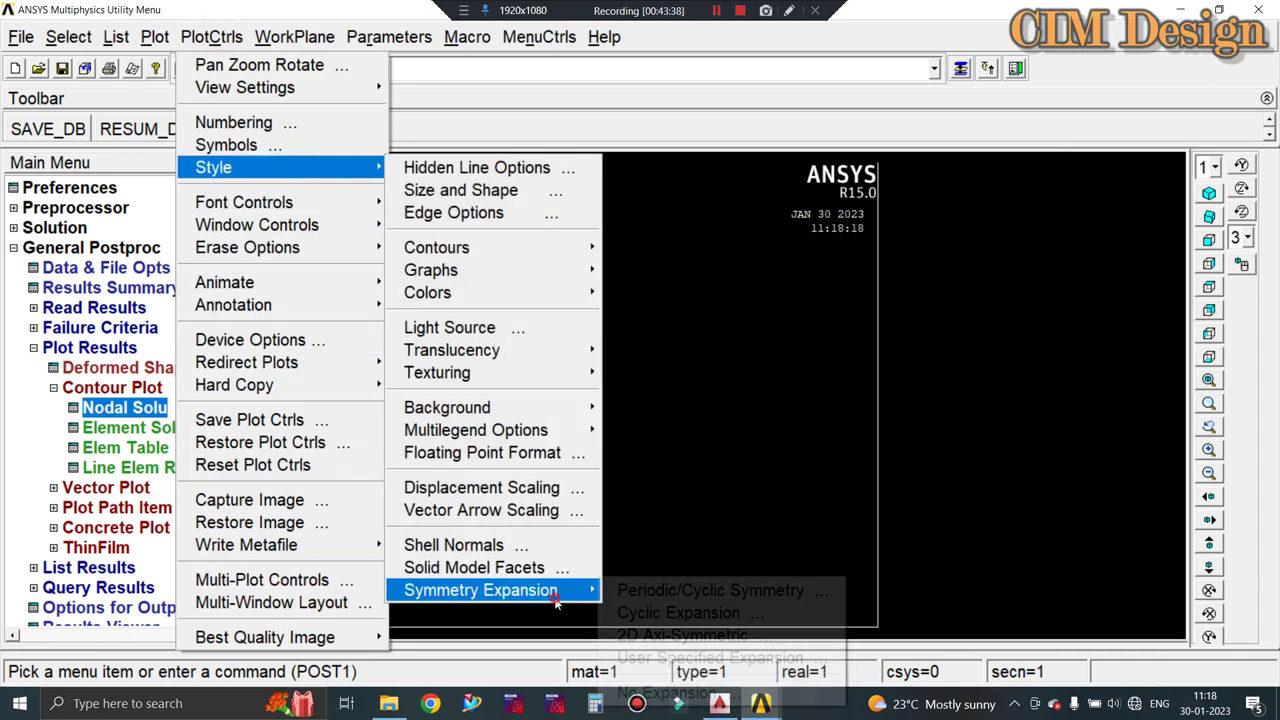
{"action": "left_click", "coordinate": [664, 636]}
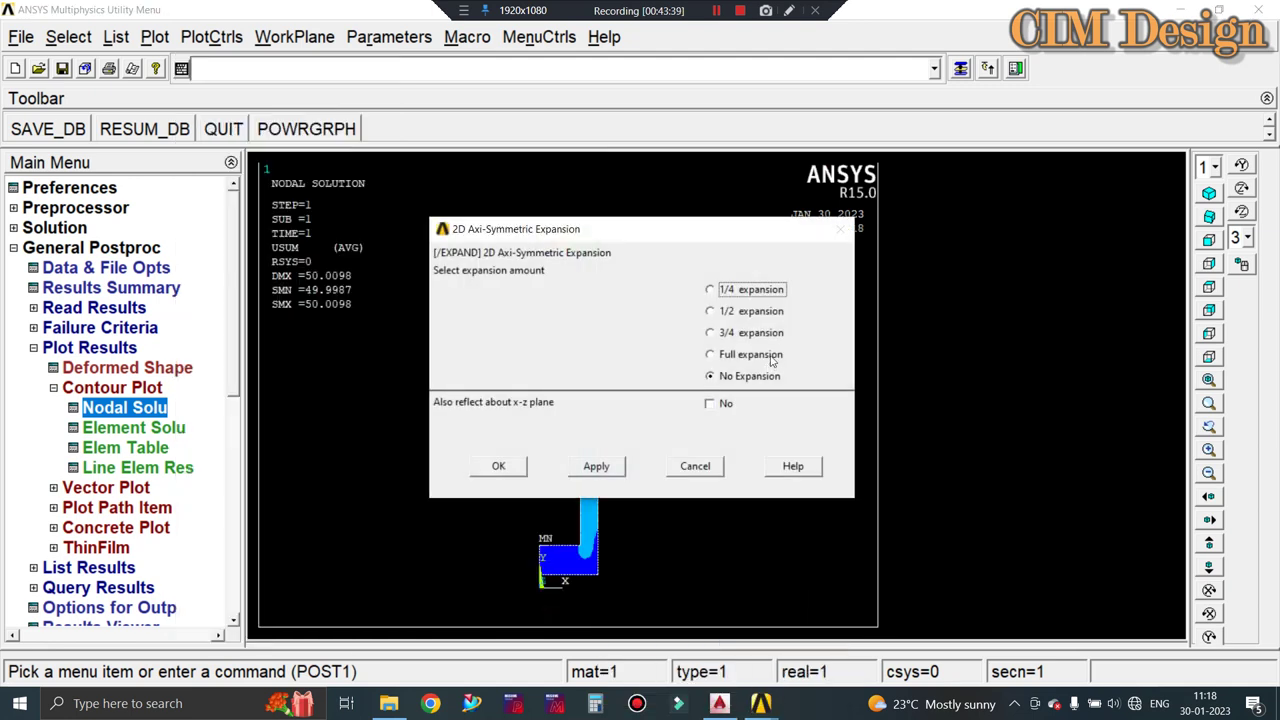
{"action": "left_click", "coordinate": [720, 353]}
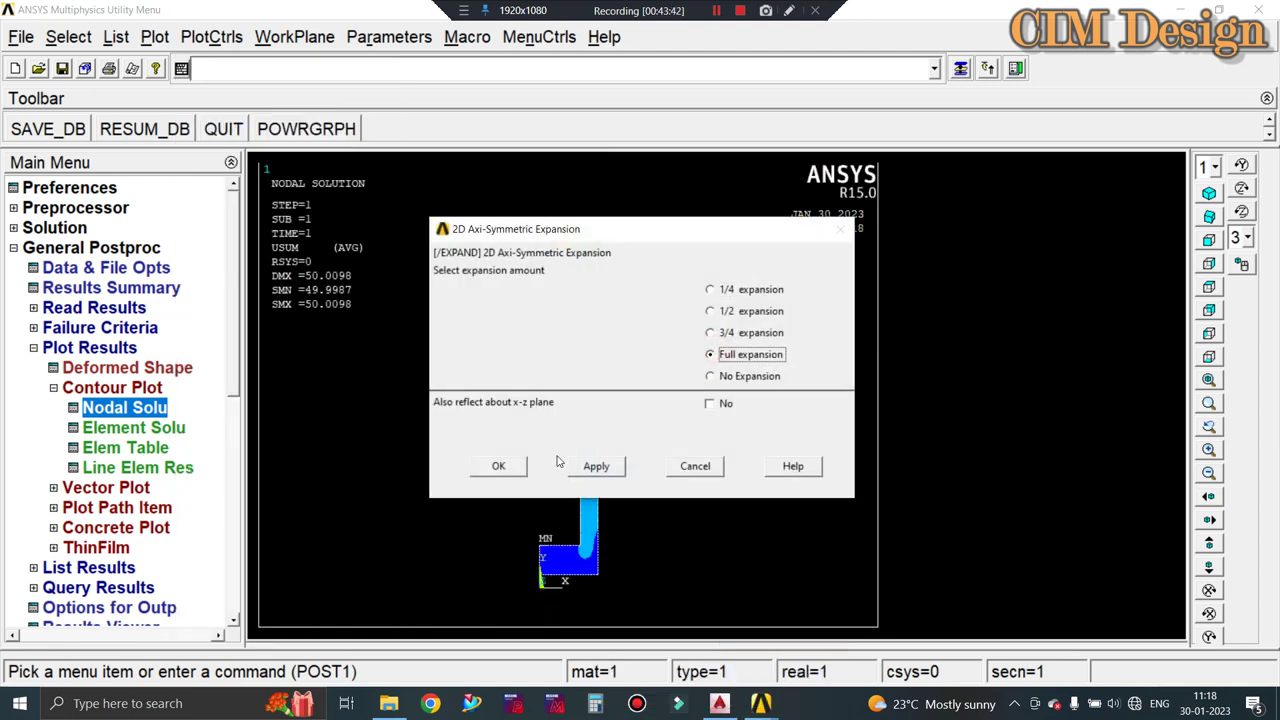
{"action": "left_click", "coordinate": [499, 467]}
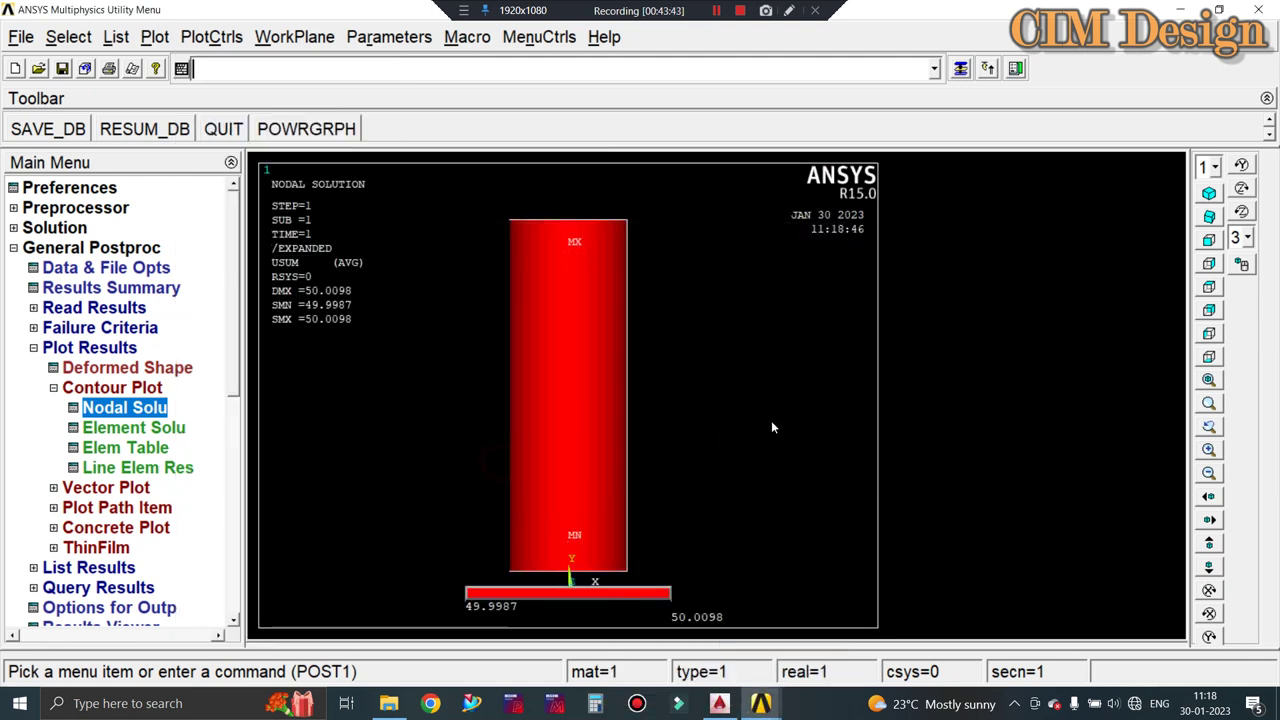
{"action": "left_click", "coordinate": [1209, 192]}
{"action": "left_click", "coordinate": [157, 37]}
{"action": "mouse_move", "coordinate": [211, 37]}
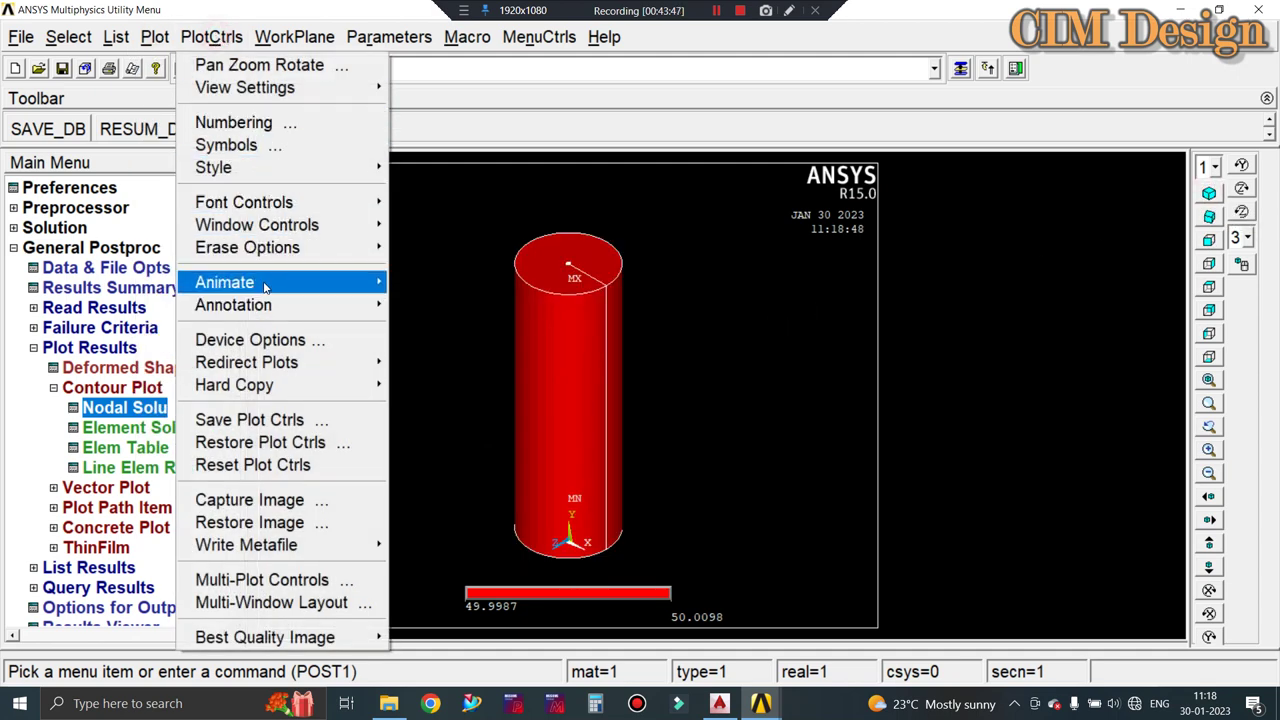
Animate the expanded cylinder's USUM contour, then stop it and close the Animation Controller.
{"action": "mouse_move", "coordinate": [225, 282]}
{"action": "left_click", "coordinate": [468, 356]}
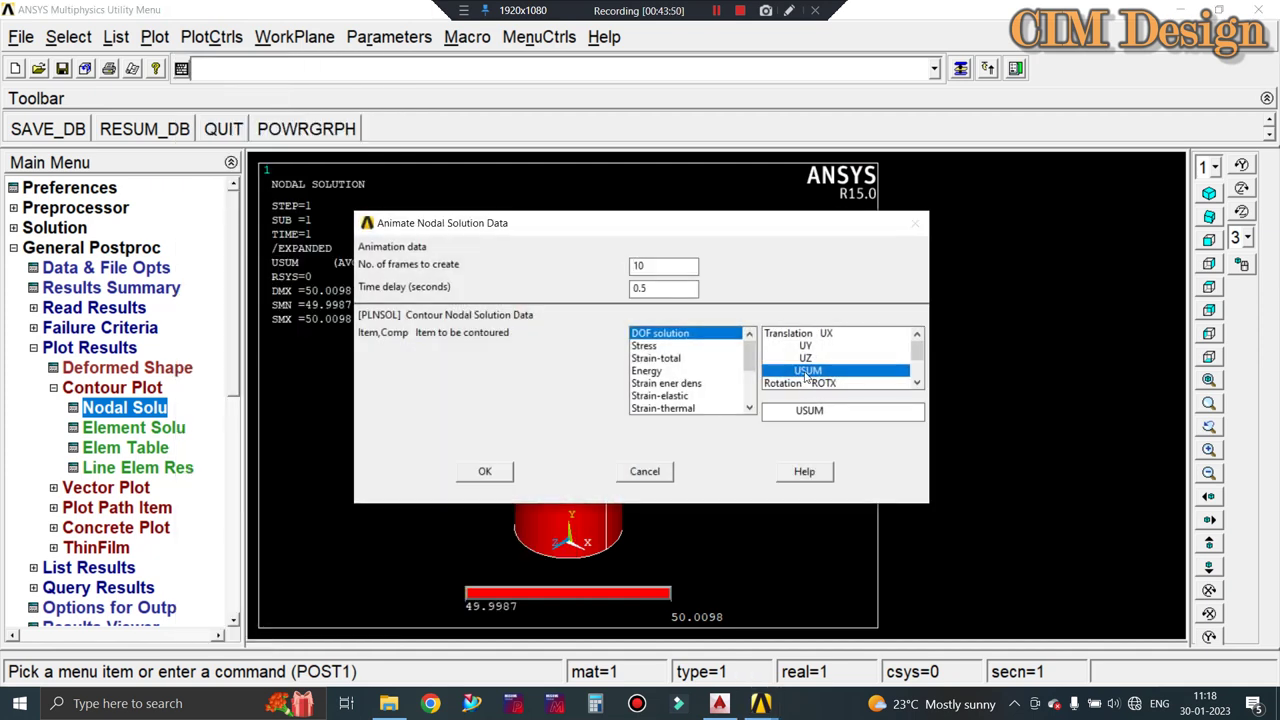
{"action": "left_click", "coordinate": [485, 471]}
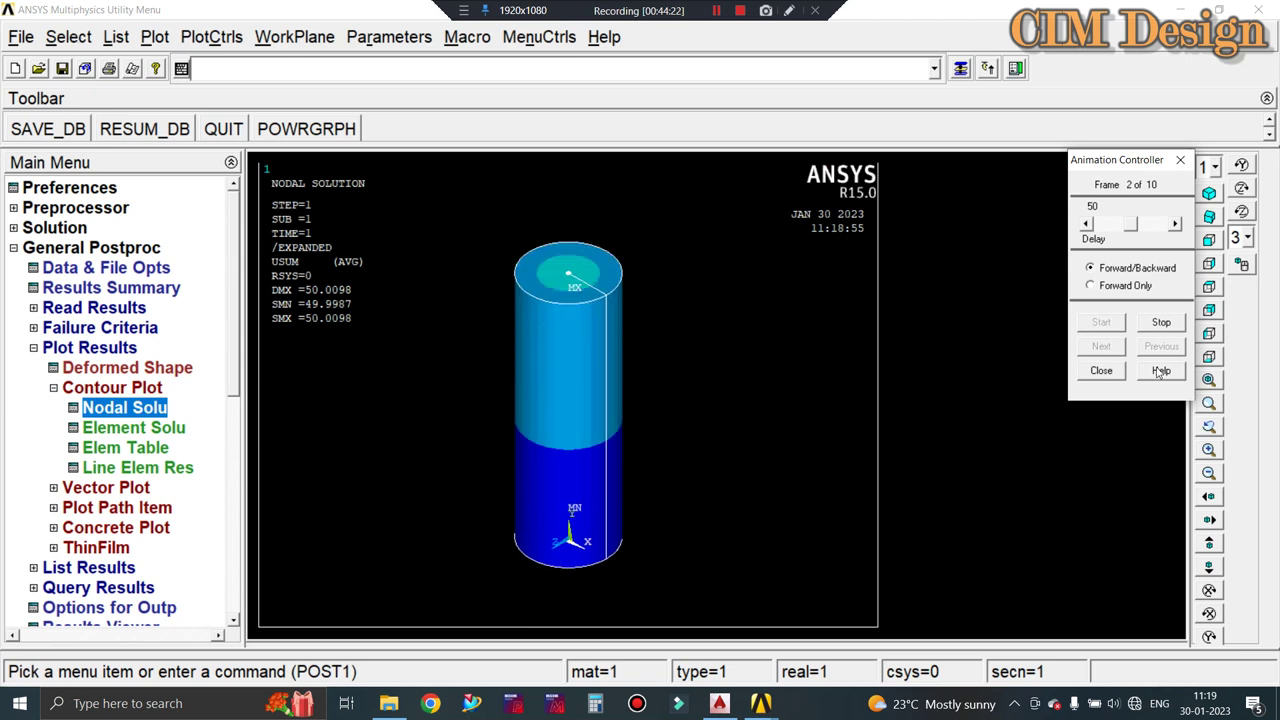
{"action": "left_click", "coordinate": [1161, 322]}
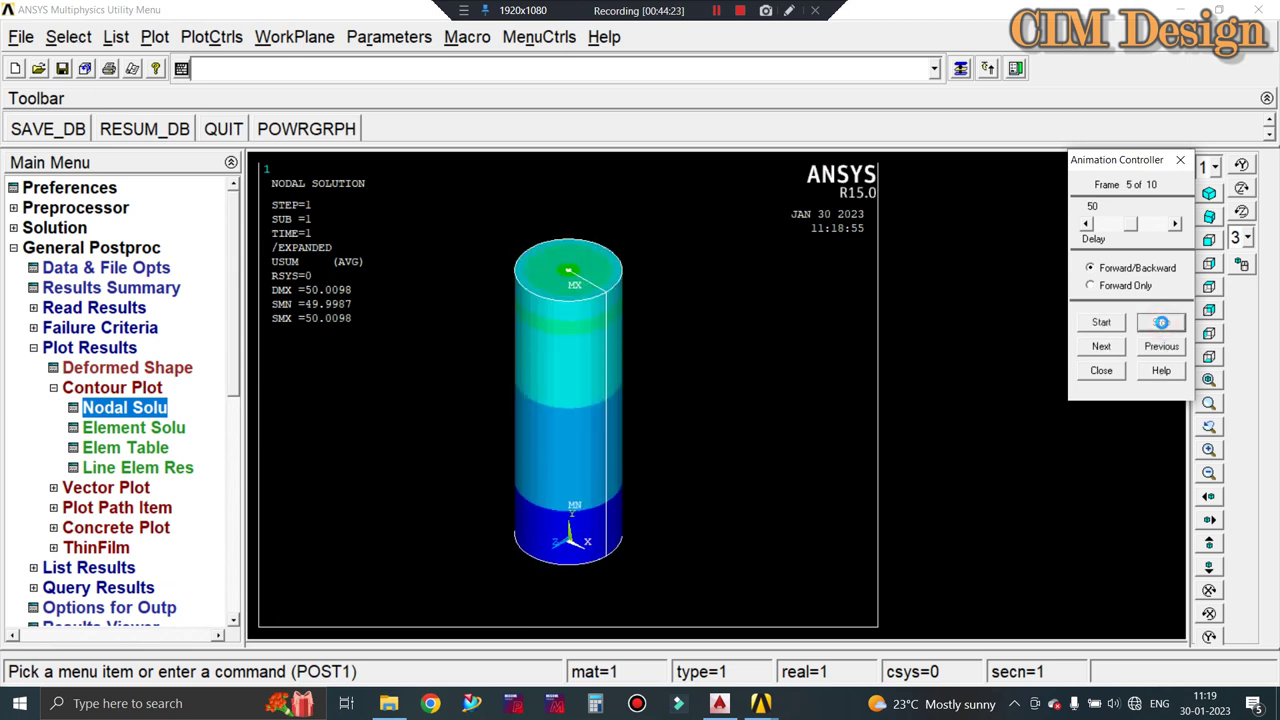
{"action": "left_click", "coordinate": [1100, 370]}
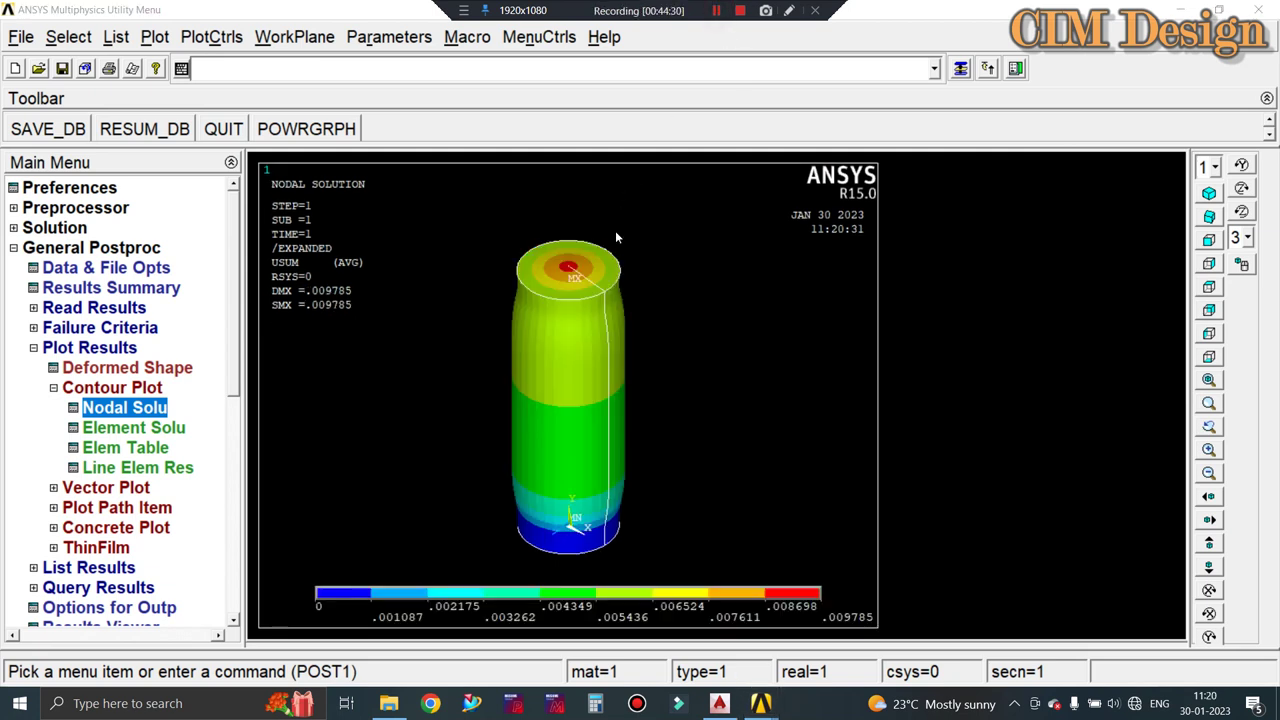
Animate the deformed displacement results again and close the playback controls, leaving DMX 0.009785 shown.
{"action": "left_click", "coordinate": [230, 38]}
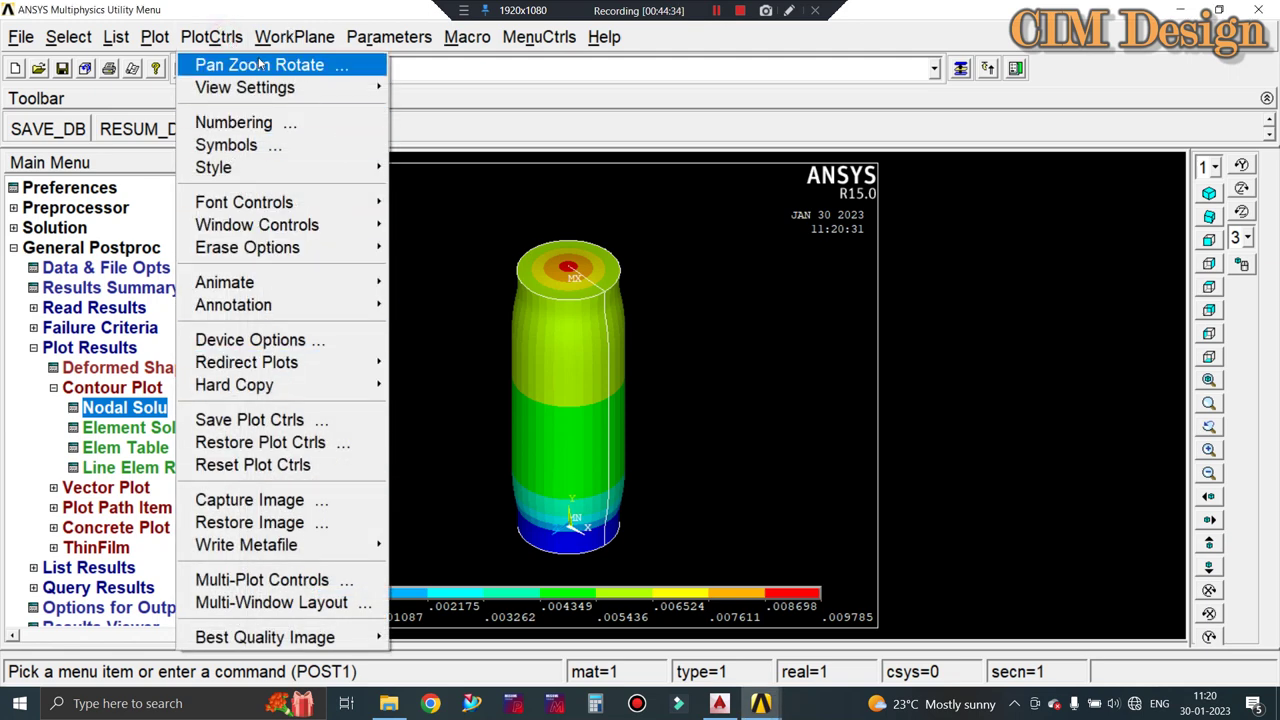
{"action": "mouse_move", "coordinate": [283, 282]}
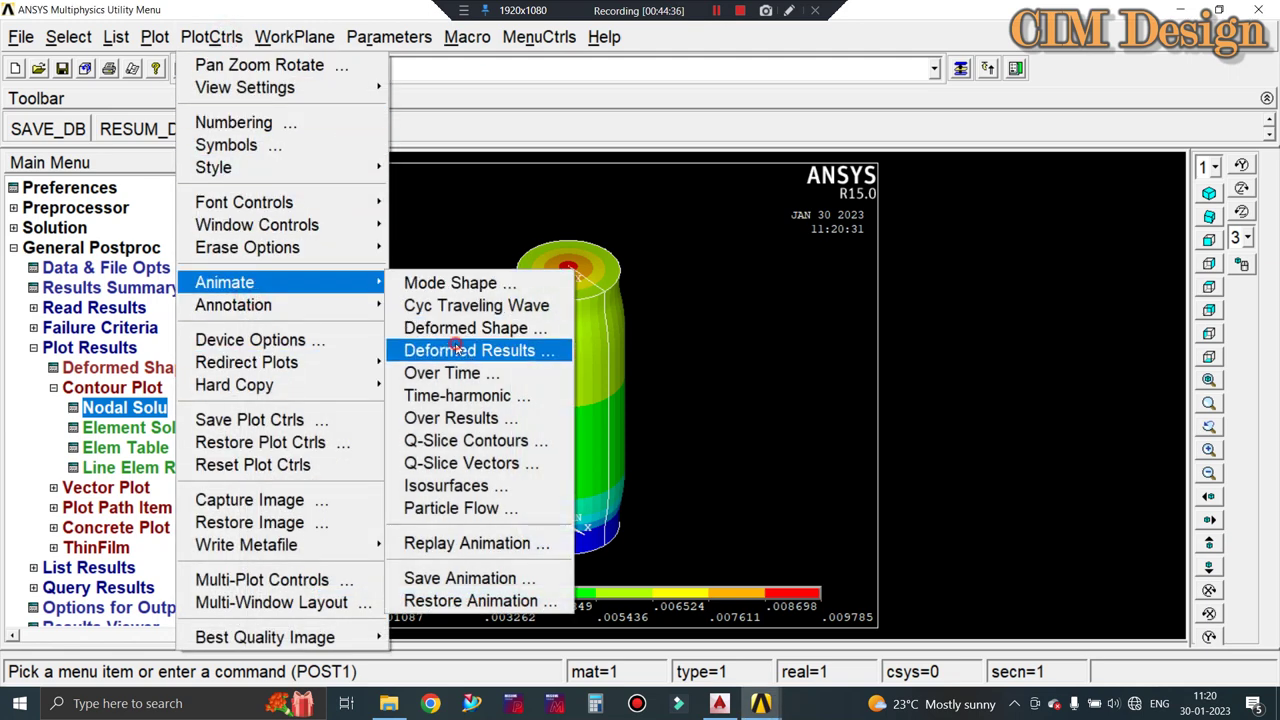
{"action": "left_click", "coordinate": [459, 348]}
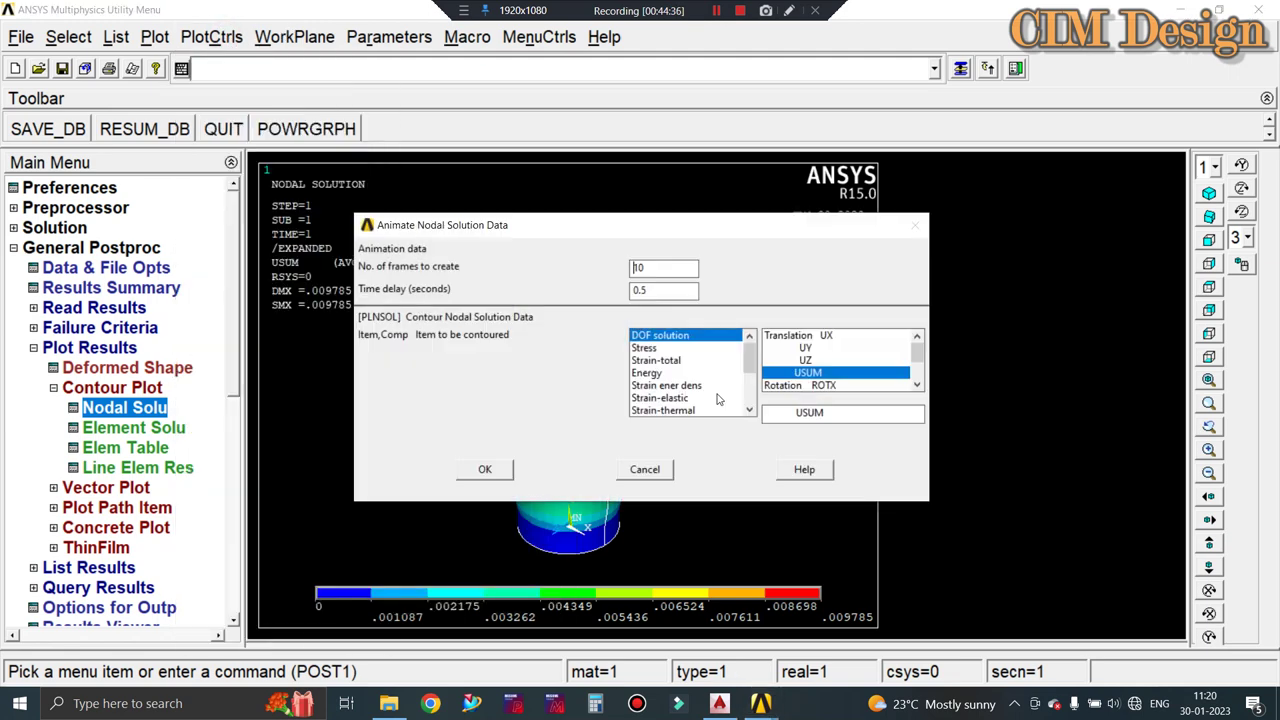
{"action": "left_click", "coordinate": [485, 469]}
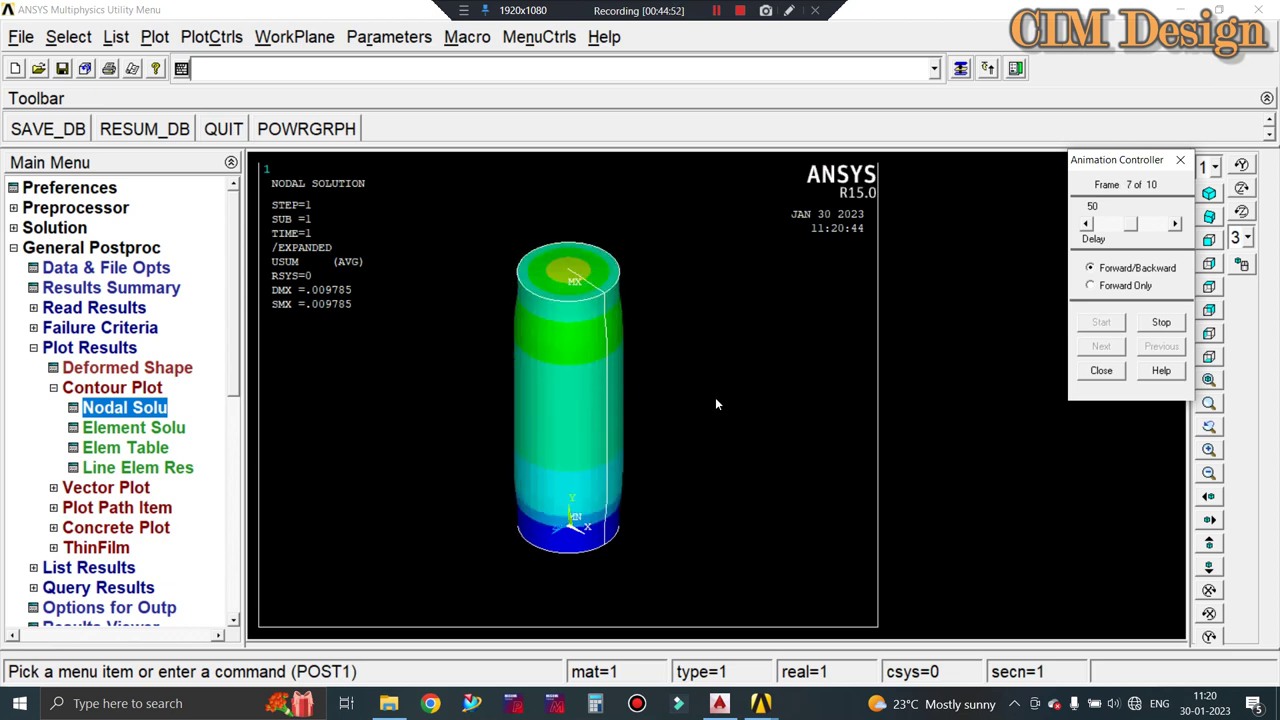
{"action": "left_click", "coordinate": [1106, 369]}
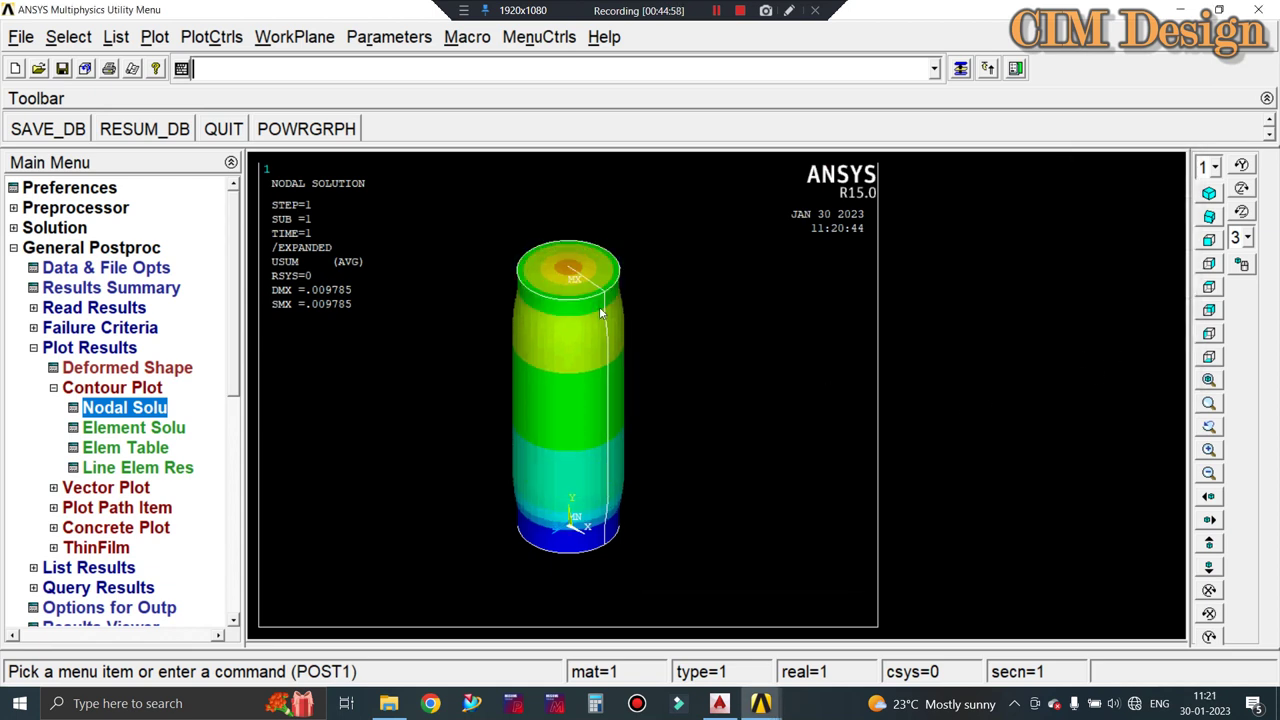
Select the nodes within a Y coordinate range using Select Entities.
{"action": "left_click", "coordinate": [68, 37]}
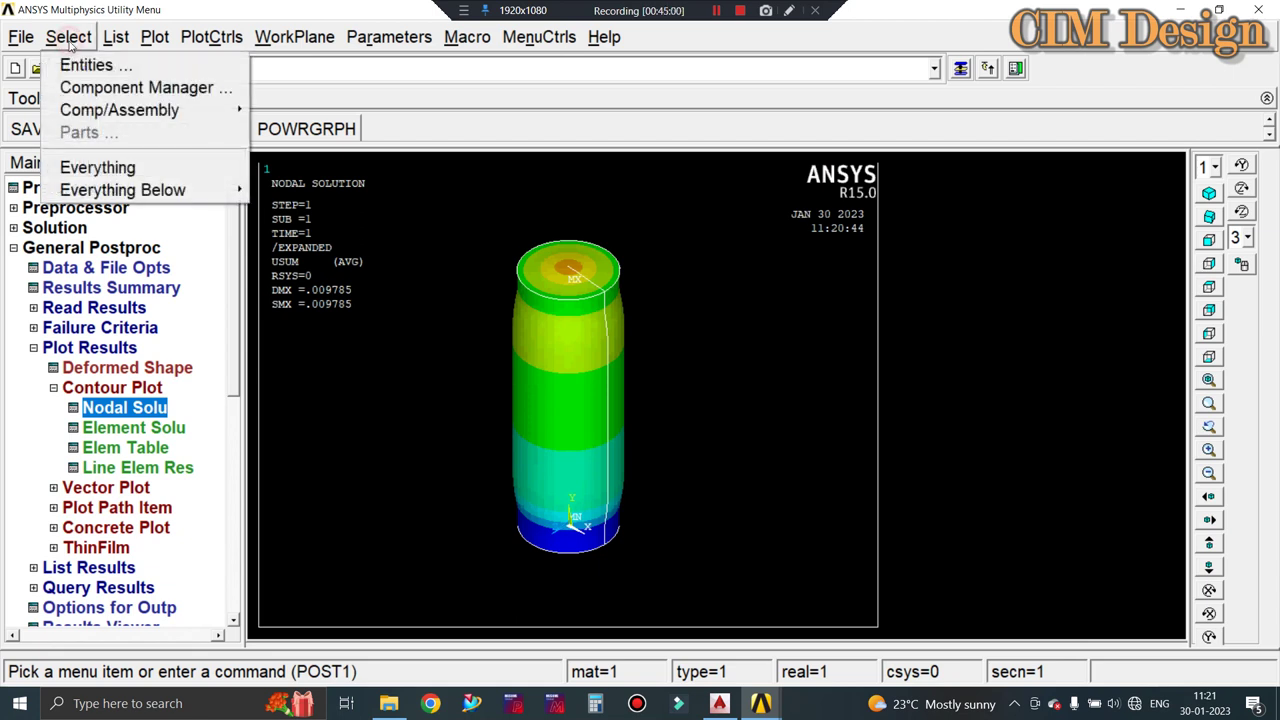
{"action": "left_click", "coordinate": [107, 65]}
{"action": "left_click", "coordinate": [1108, 255]}
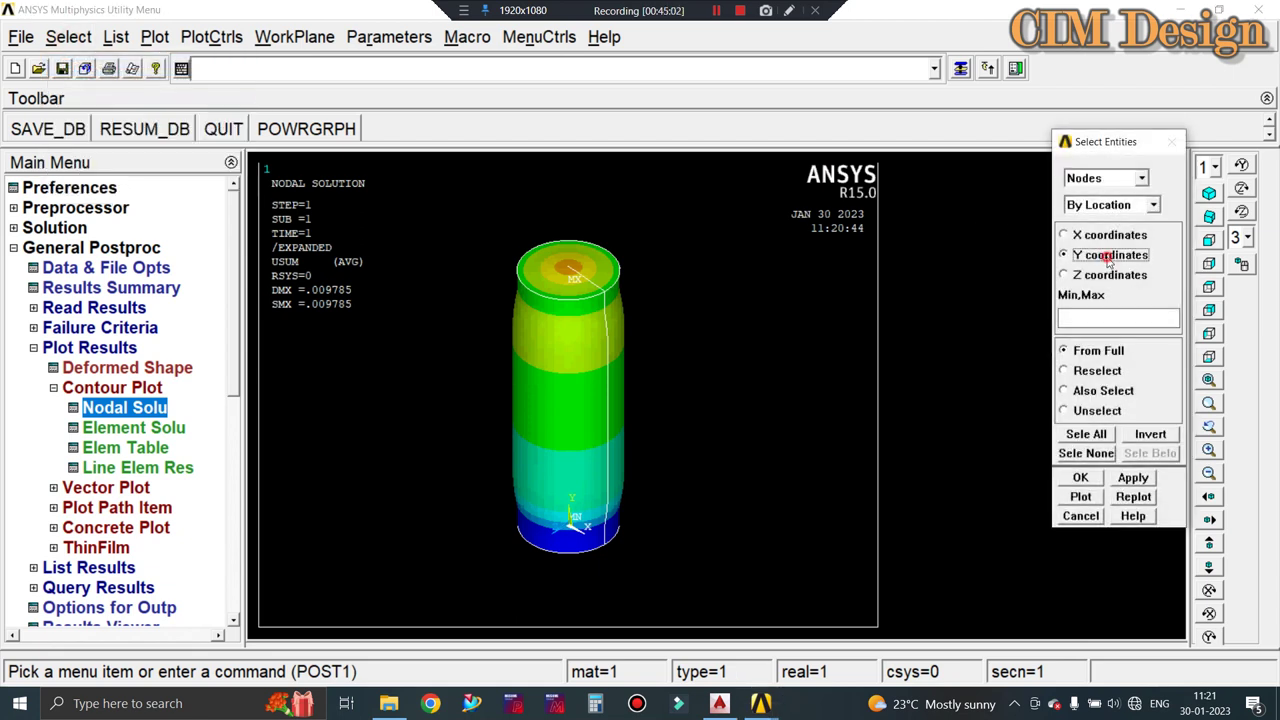
{"action": "left_click", "coordinate": [1095, 320]}
{"action": "left_click", "coordinate": [1080, 477]}
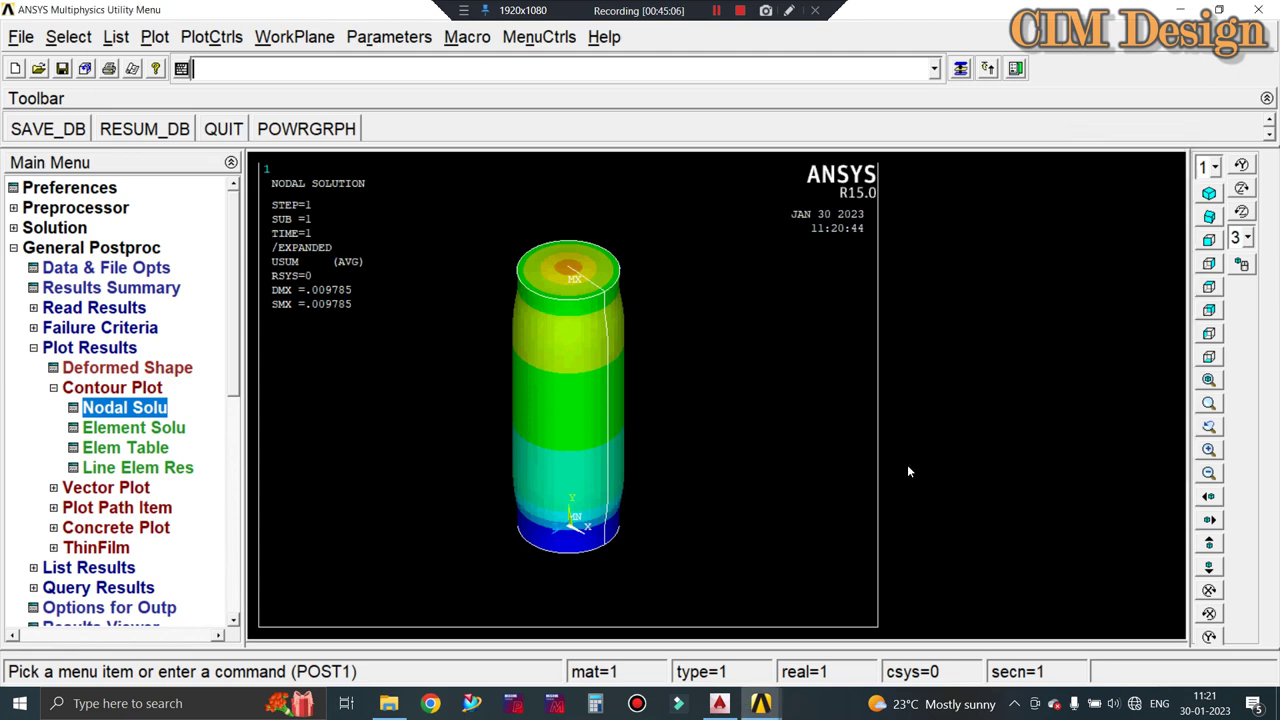
Apply a UY = 0 displacement constraint to the selected nodes.
{"action": "left_click", "coordinate": [15, 228]}
{"action": "left_click", "coordinate": [86, 267]}
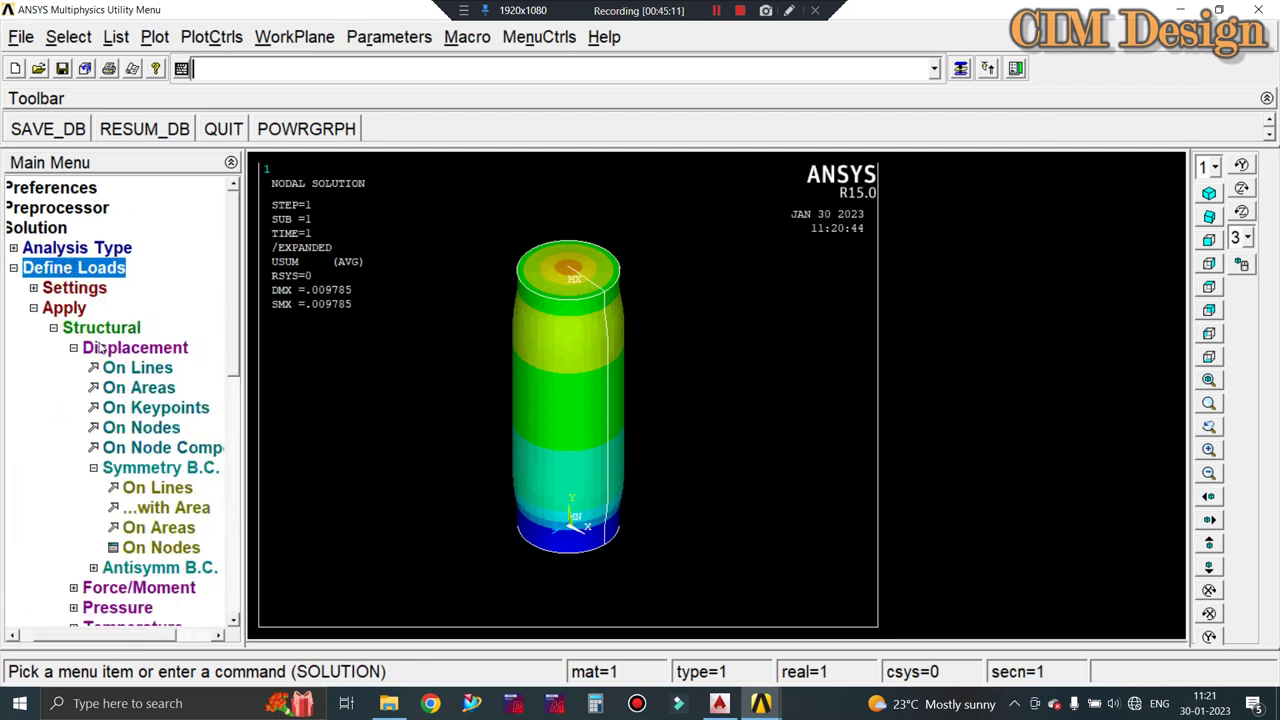
{"action": "left_click", "coordinate": [146, 428]}
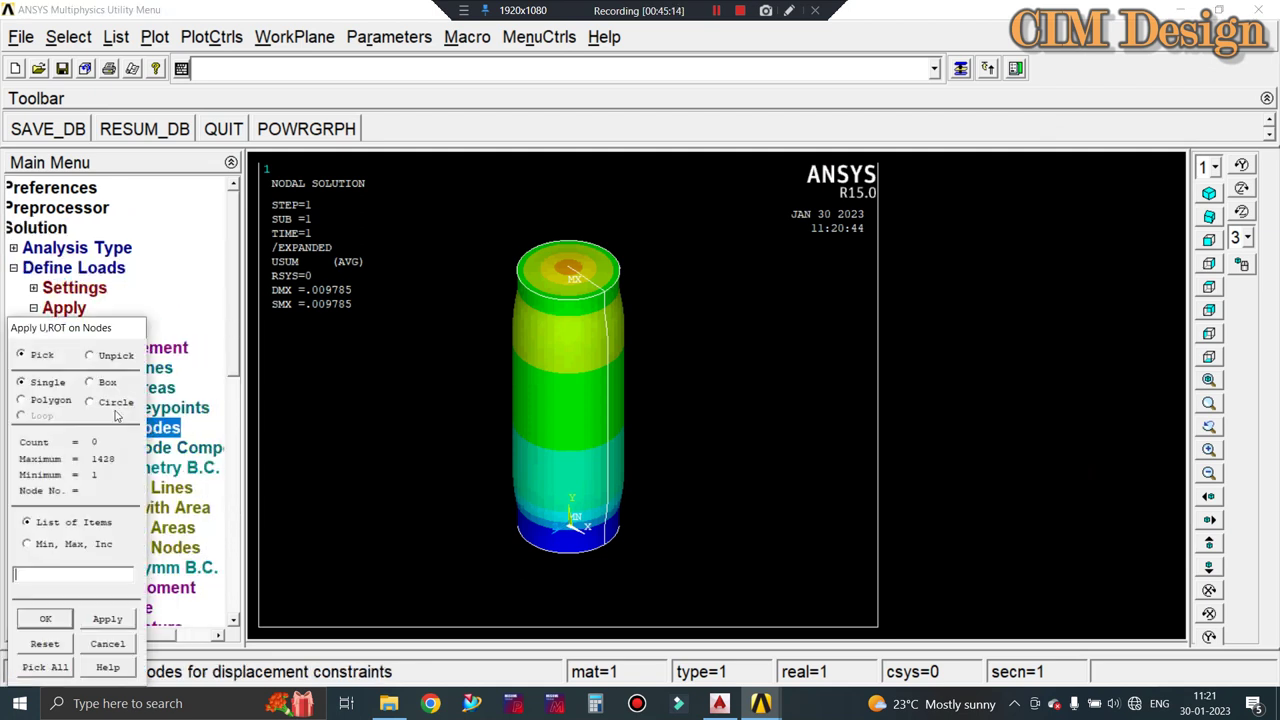
{"action": "left_click", "coordinate": [40, 668]}
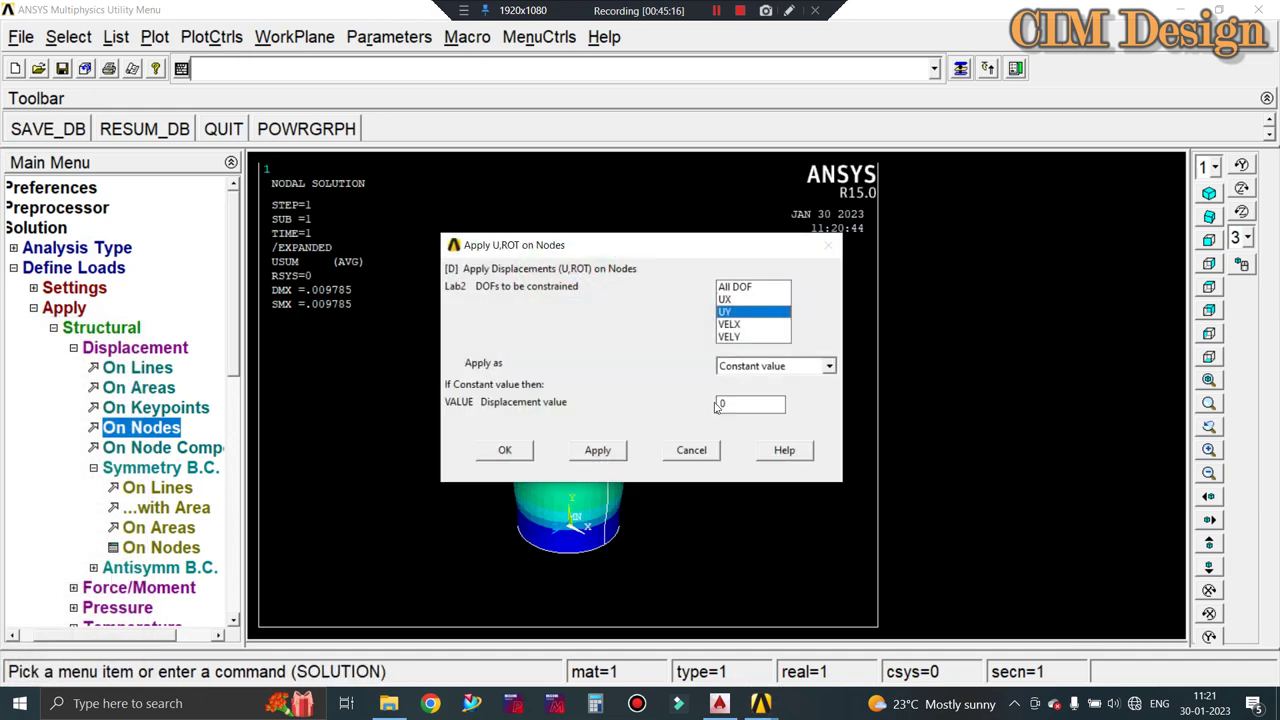
{"action": "double_click", "coordinate": [742, 406]}
{"action": "left_click", "coordinate": [505, 450]}
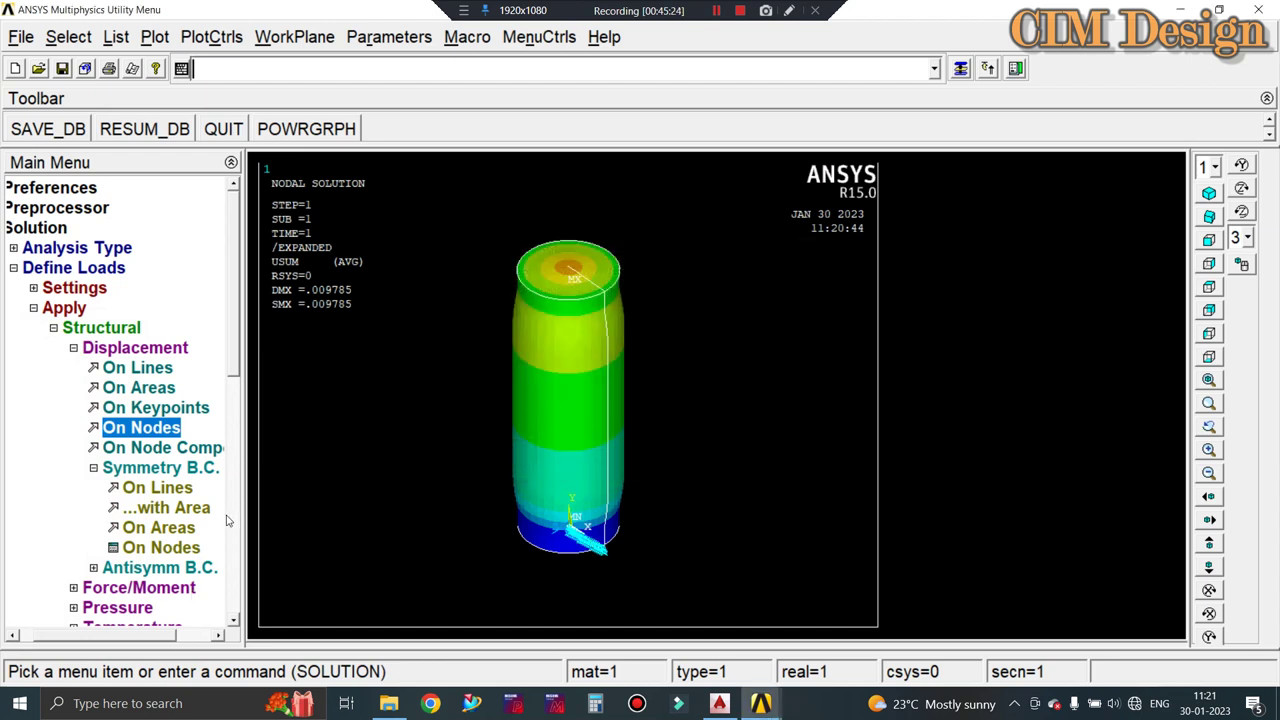
Solve the current load step despite warnings, then return to the General Postprocessor.
{"action": "scroll", "coordinate": [232, 380], "scroll_direction": "down", "scroll_amount": 1}
{"action": "scroll", "coordinate": [222, 440], "scroll_direction": "down", "scroll_amount": 1}
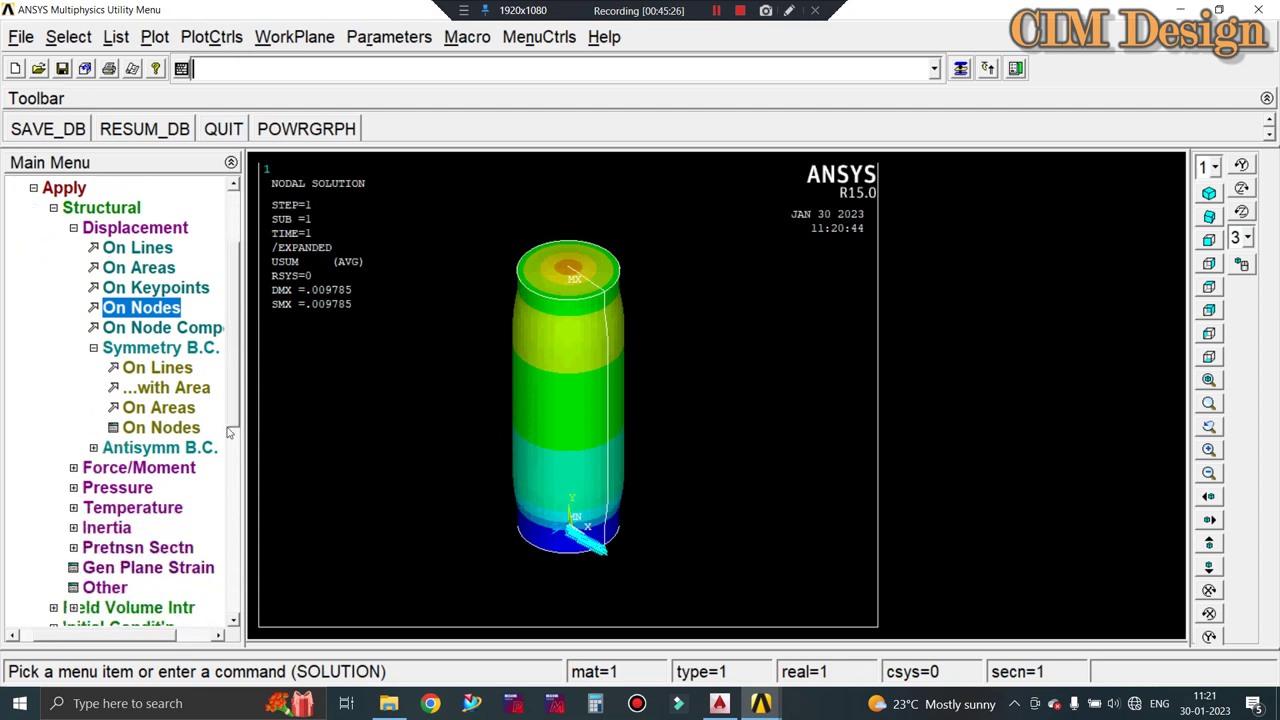
{"action": "scroll", "coordinate": [214, 494], "scroll_direction": "down", "scroll_amount": 4}
{"action": "left_click", "coordinate": [48, 567]}
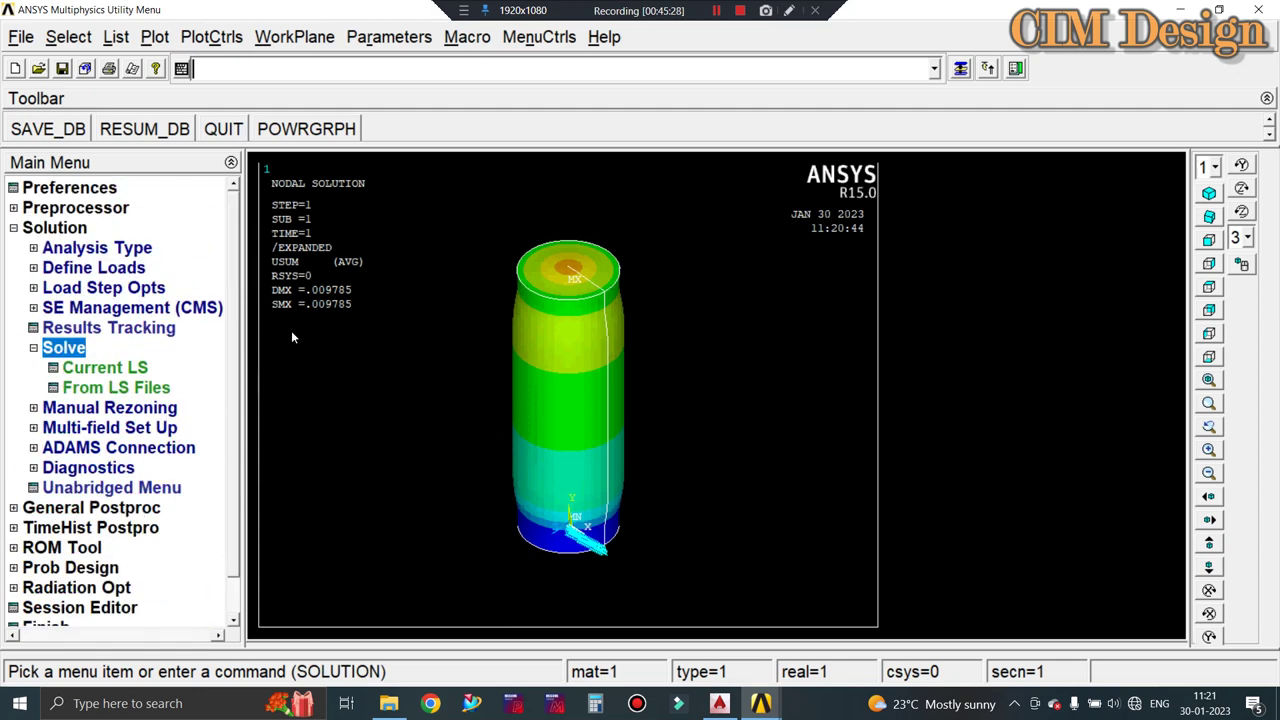
{"action": "left_click", "coordinate": [112, 372]}
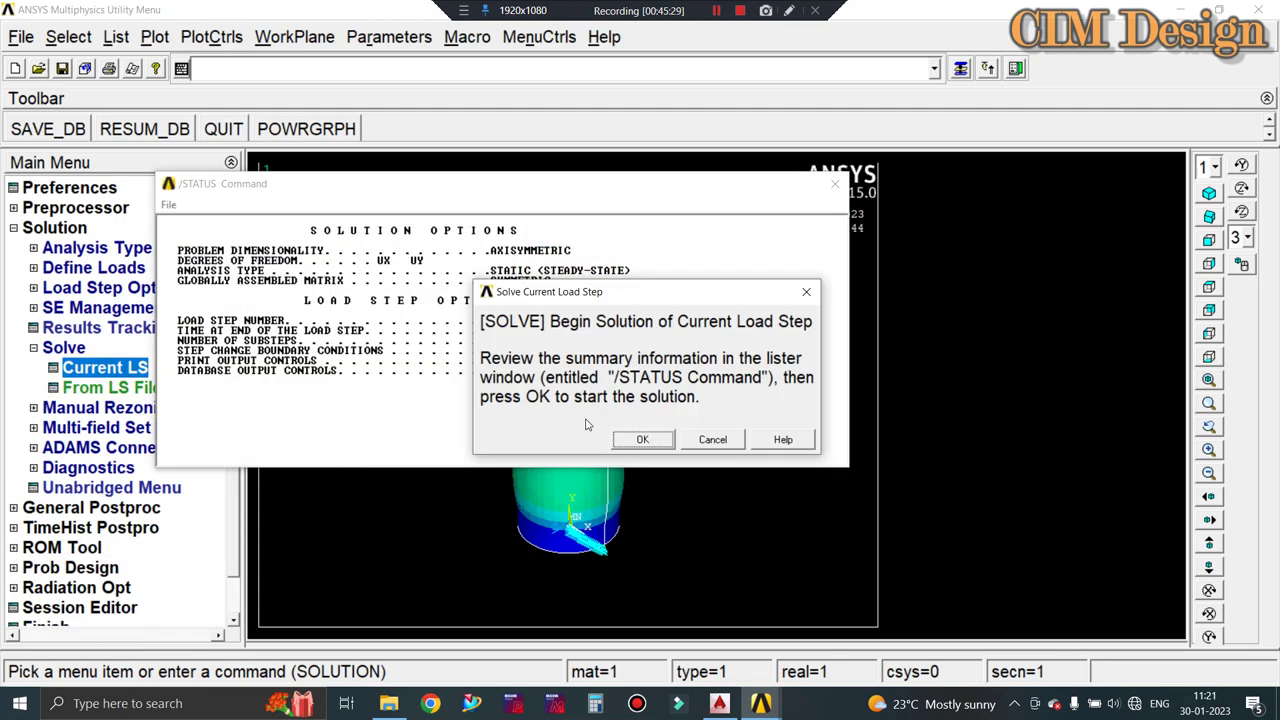
{"action": "left_click", "coordinate": [635, 434]}
{"action": "left_click", "coordinate": [198, 122]}
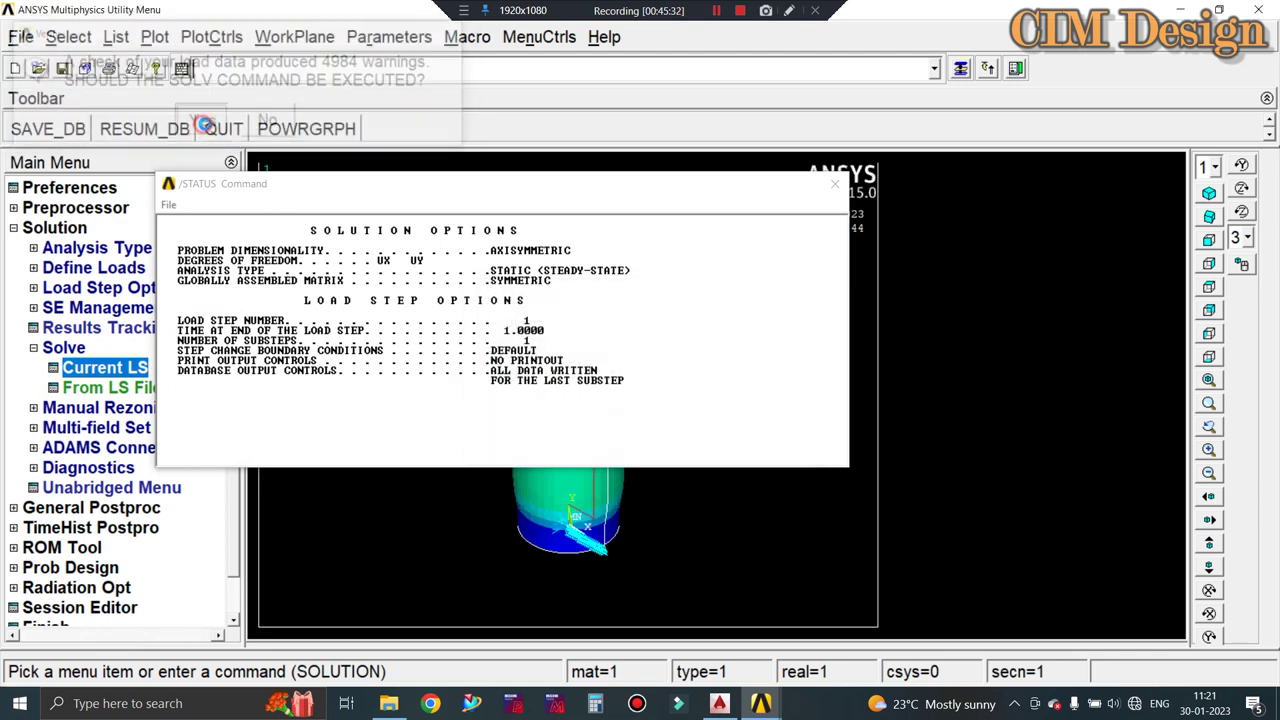
{"action": "left_click", "coordinate": [237, 115]}
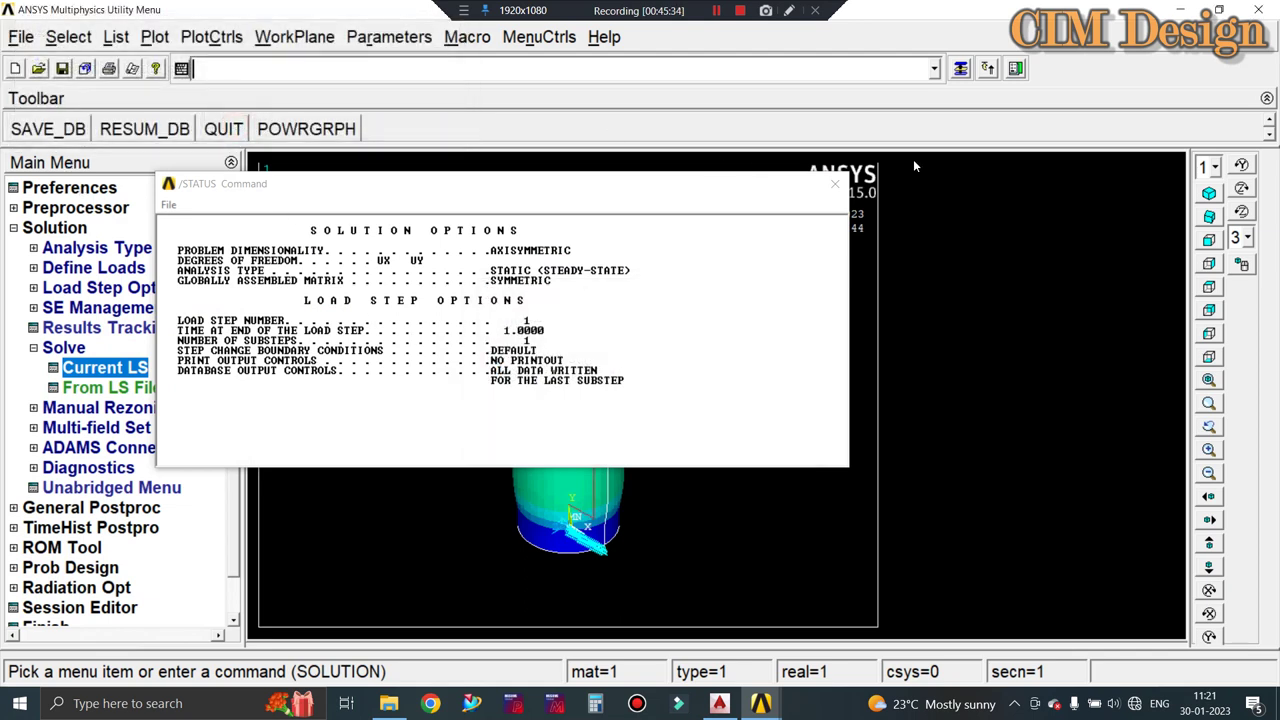
{"action": "left_click", "coordinate": [835, 183]}
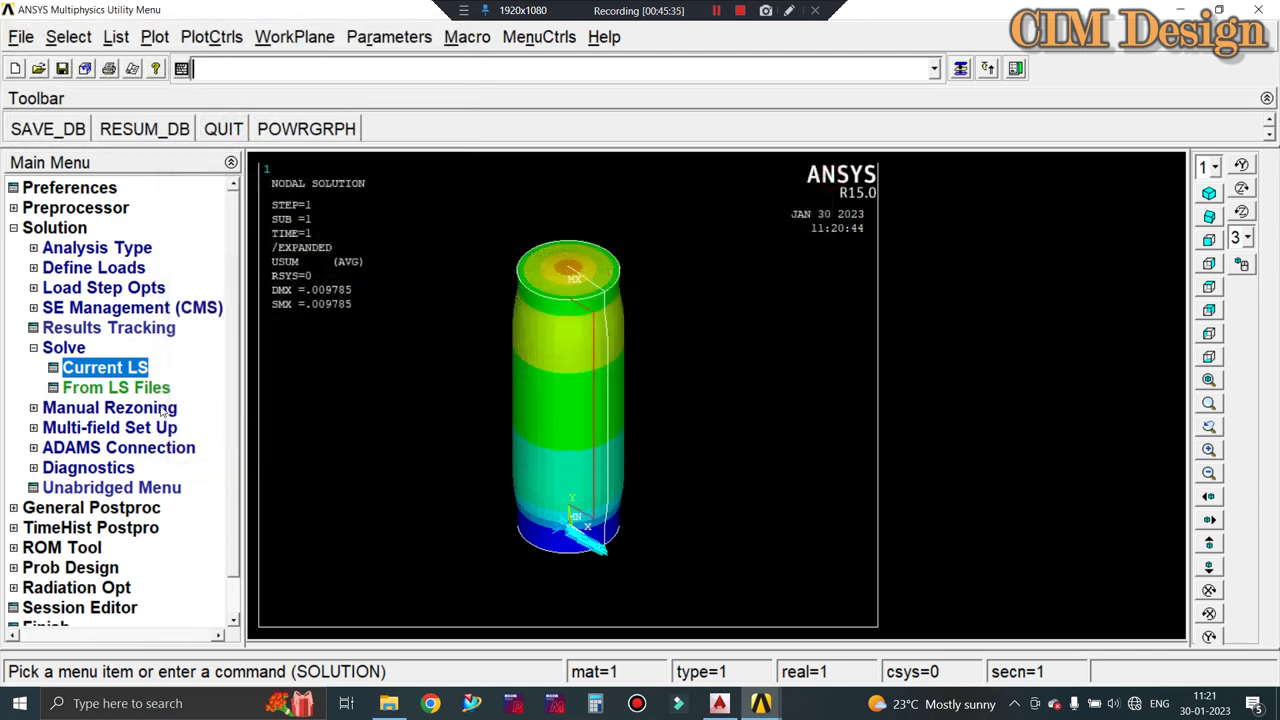
{"action": "left_click", "coordinate": [62, 508]}
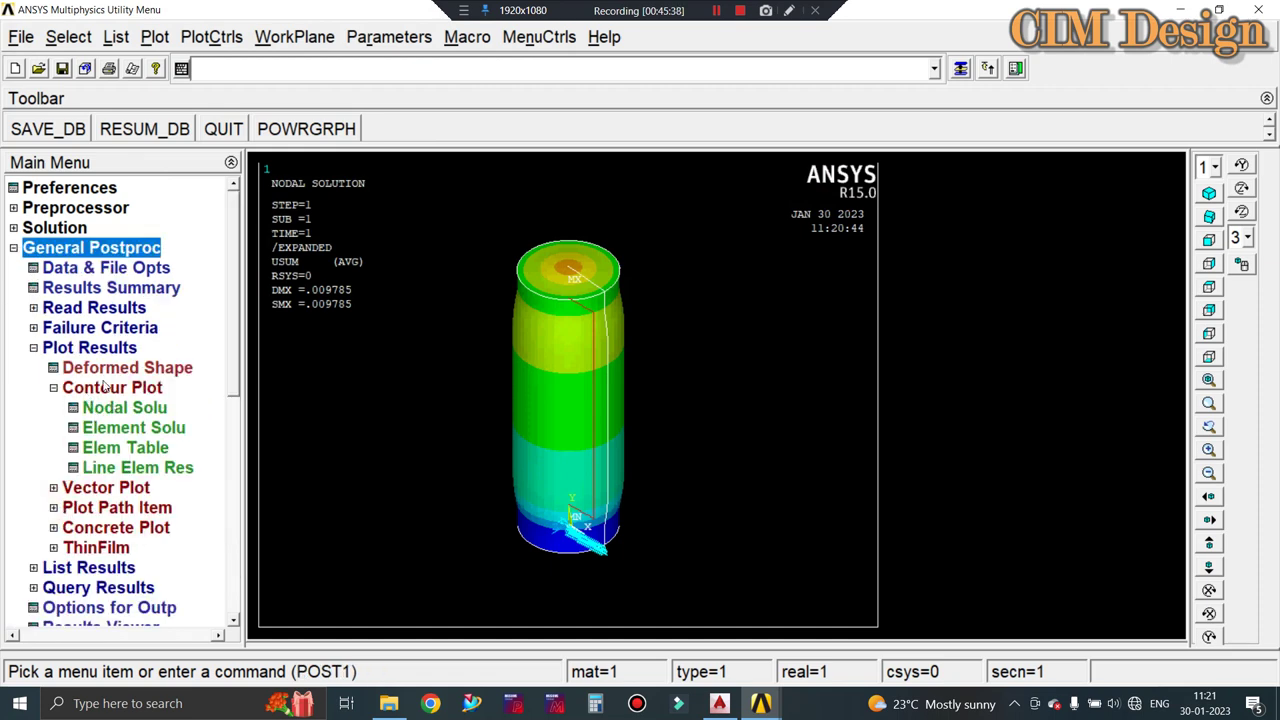
Plot the displacement vector sum contour with a 3/4 axisymmetric expansion.
{"action": "left_click", "coordinate": [125, 409]}
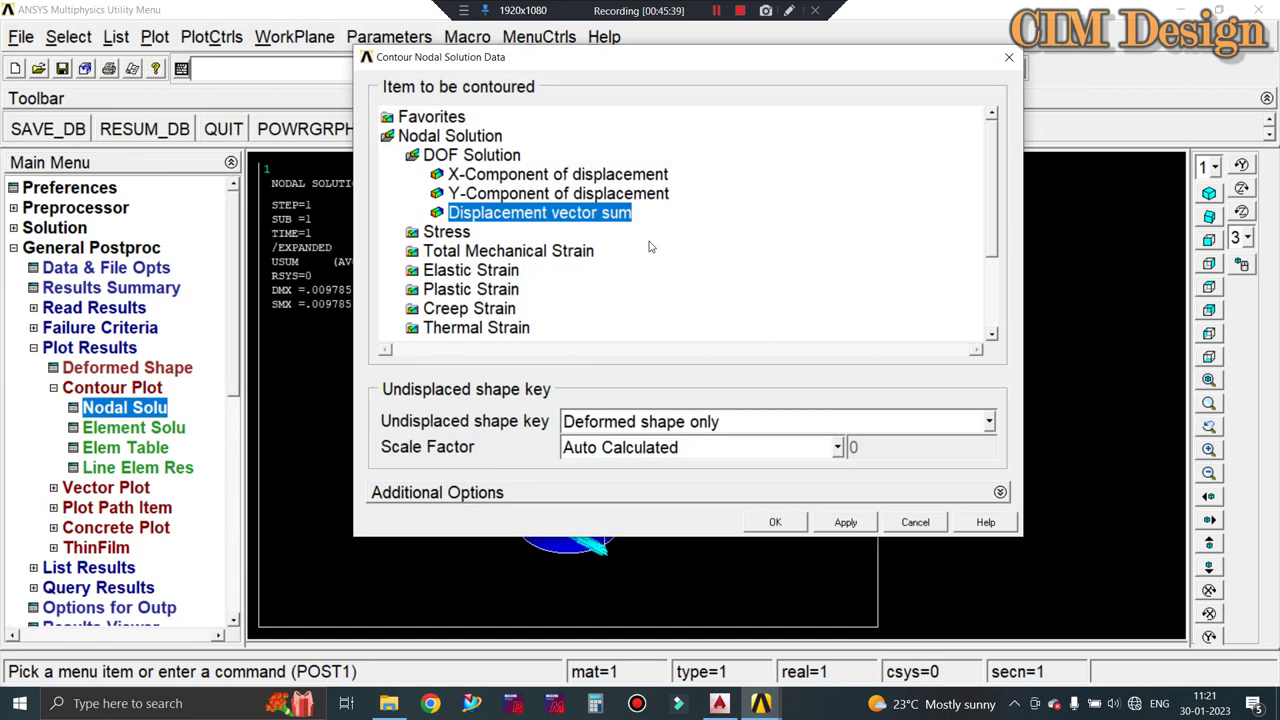
{"action": "left_click", "coordinate": [775, 522]}
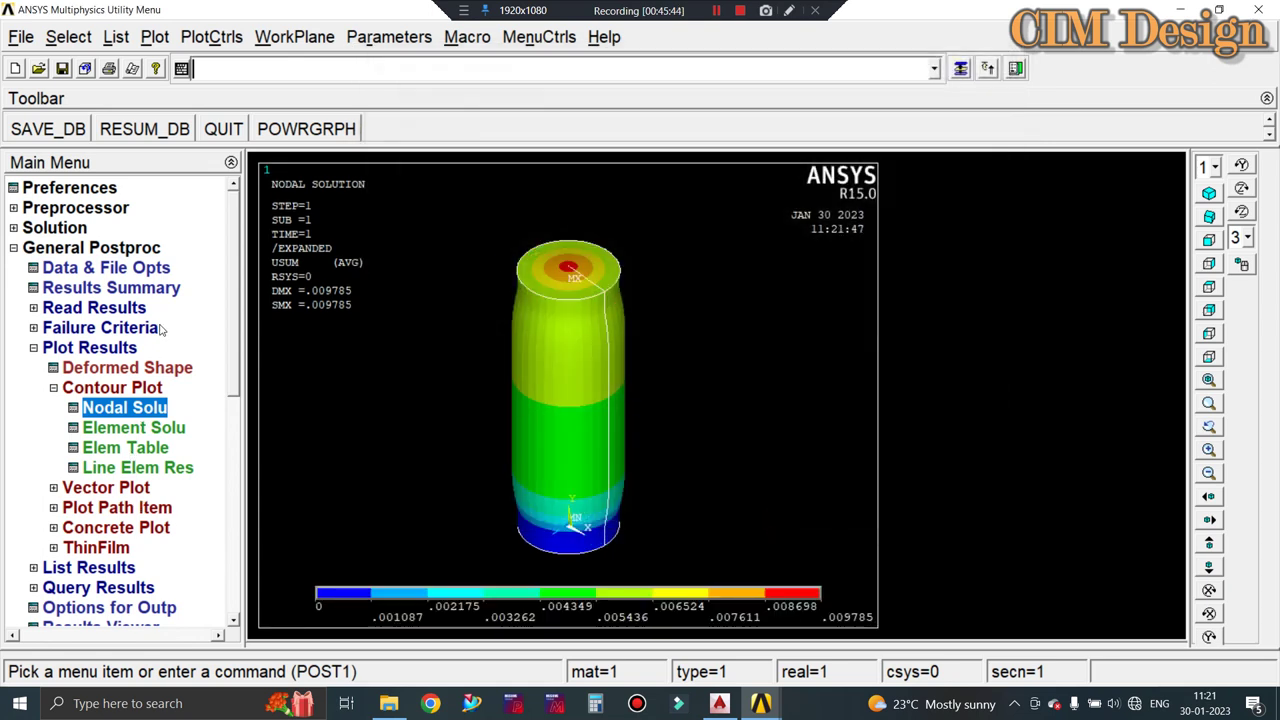
{"action": "left_click", "coordinate": [190, 38]}
{"action": "mouse_move", "coordinate": [214, 167]}
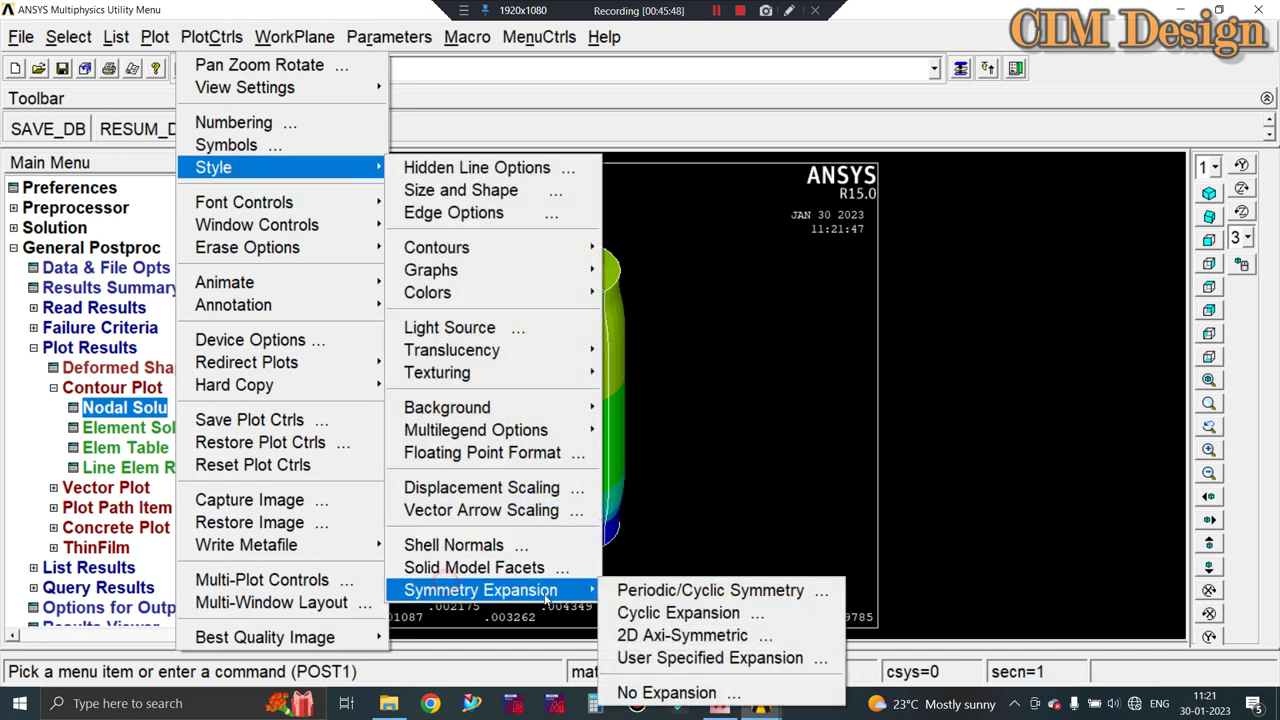
{"action": "mouse_move", "coordinate": [480, 590]}
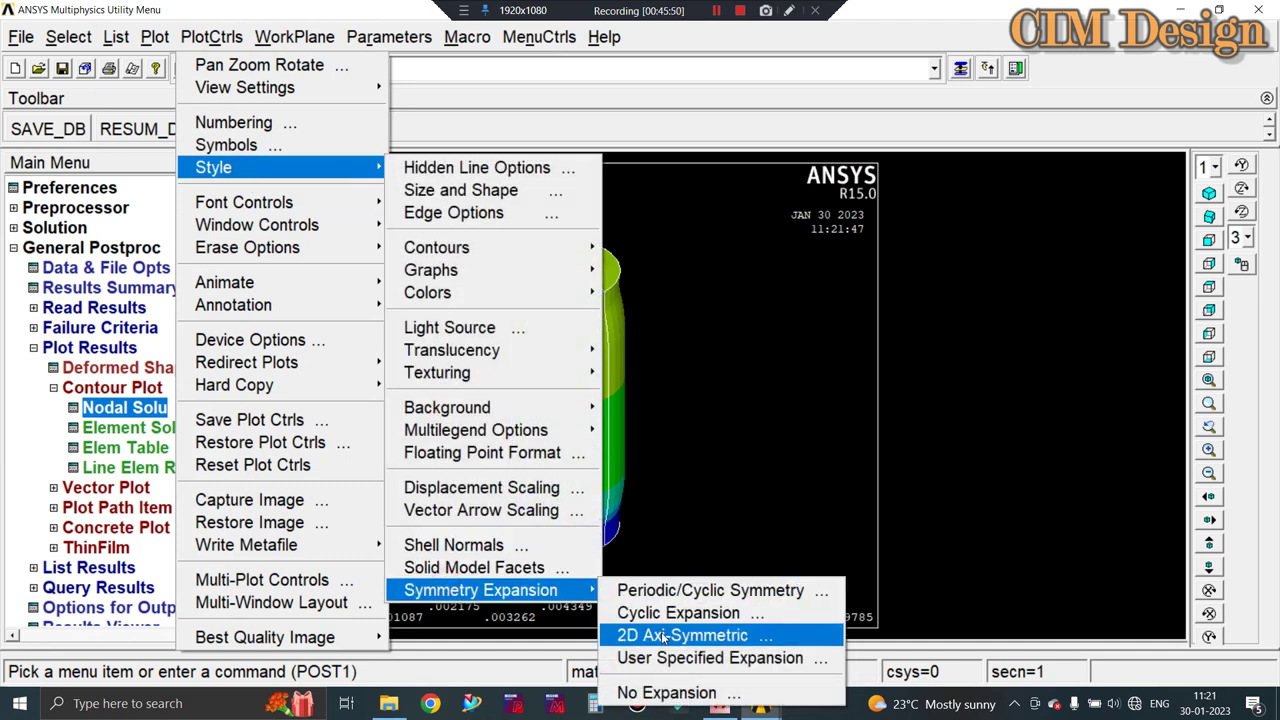
{"action": "left_click", "coordinate": [662, 636]}
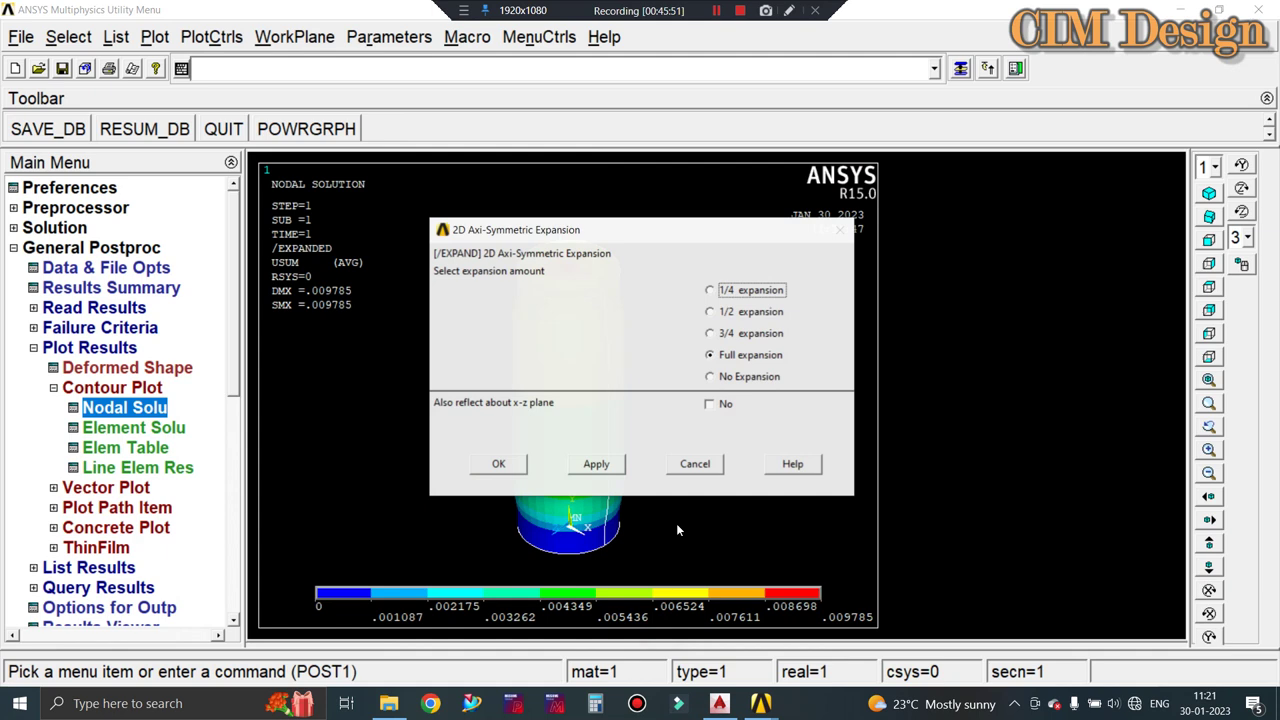
{"action": "left_click", "coordinate": [728, 333]}
{"action": "left_click", "coordinate": [500, 466]}
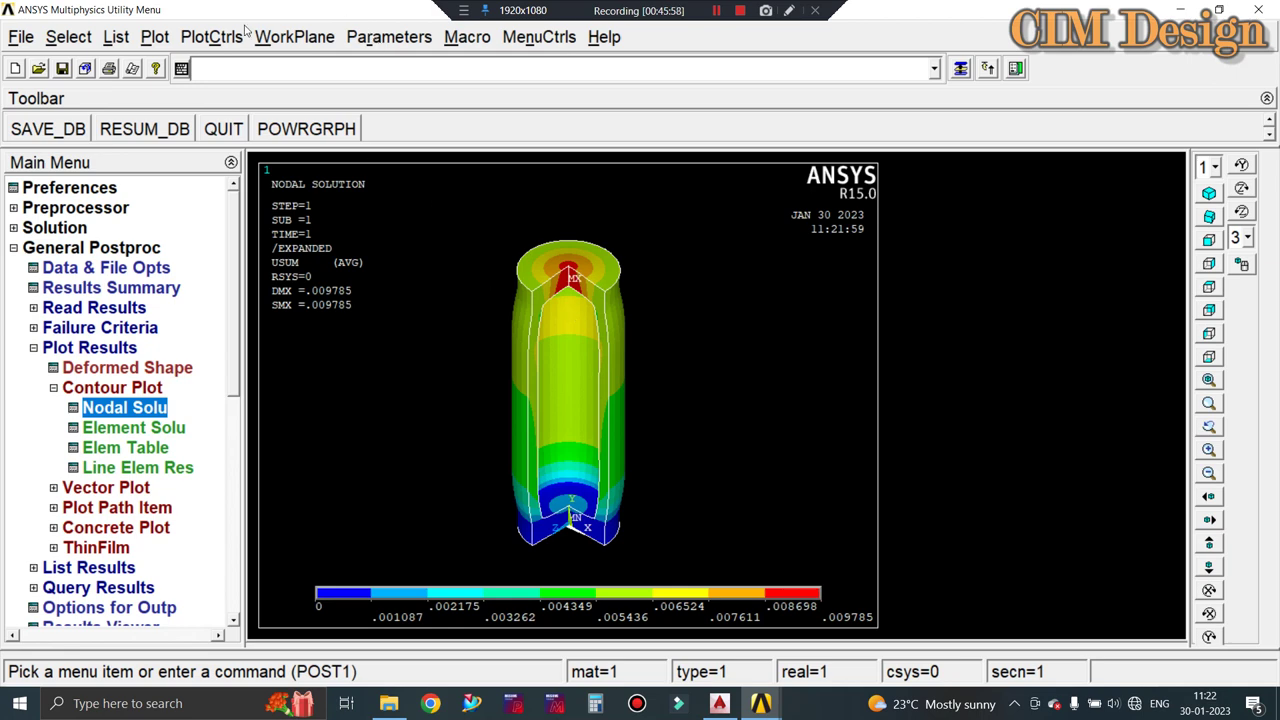
Animate the deformed USUM displacement results on the expanded model.
{"action": "left_click", "coordinate": [150, 37]}
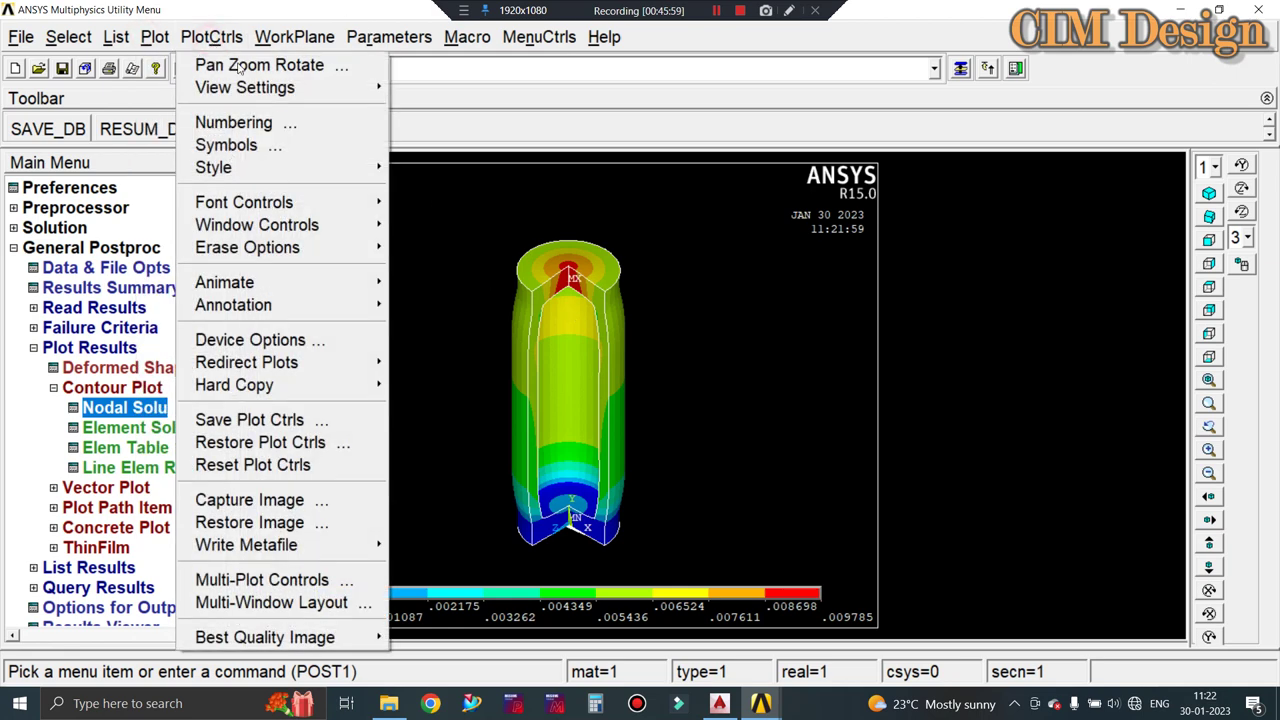
{"action": "mouse_move", "coordinate": [211, 37]}
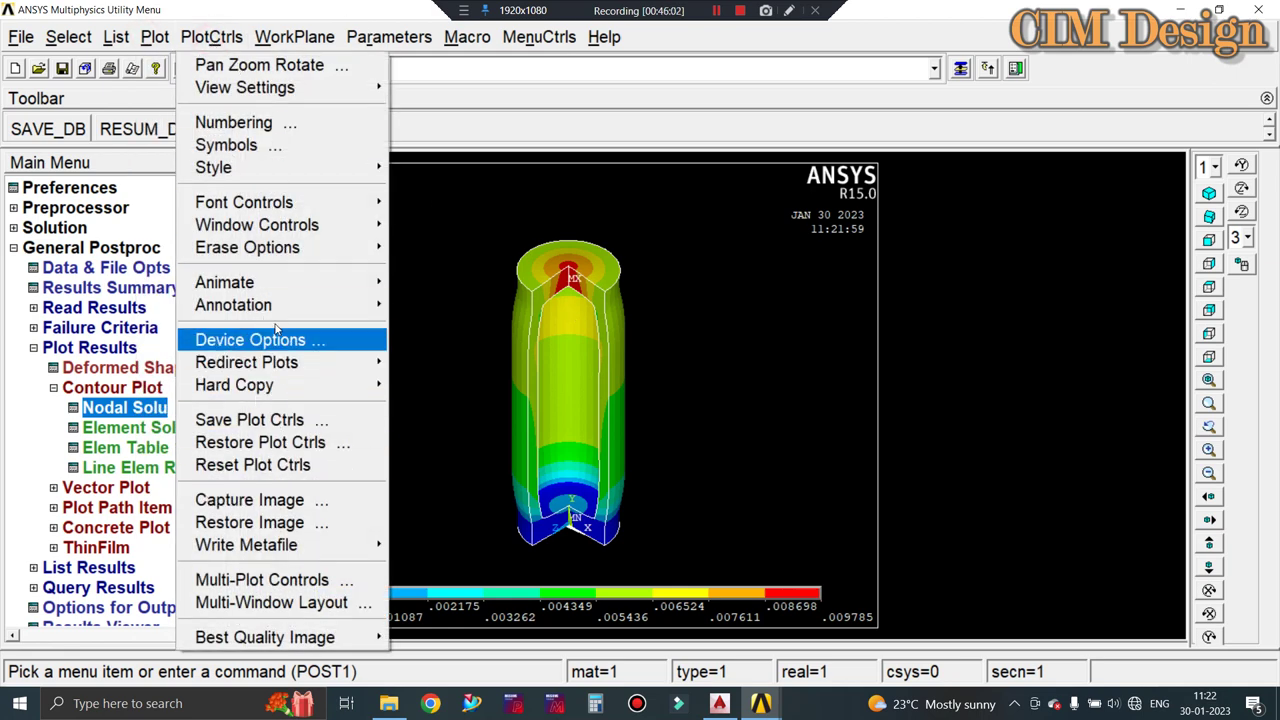
{"action": "mouse_move", "coordinate": [225, 282]}
{"action": "left_click", "coordinate": [441, 351]}
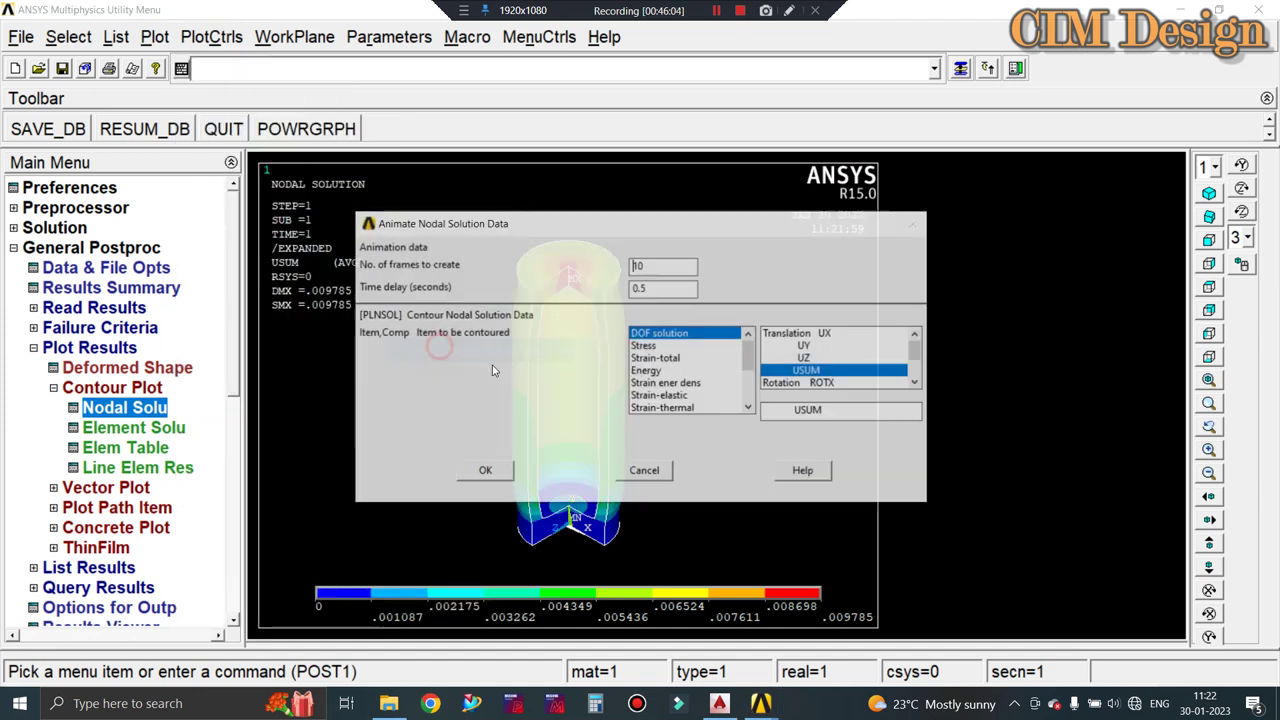
{"action": "left_click", "coordinate": [482, 471]}
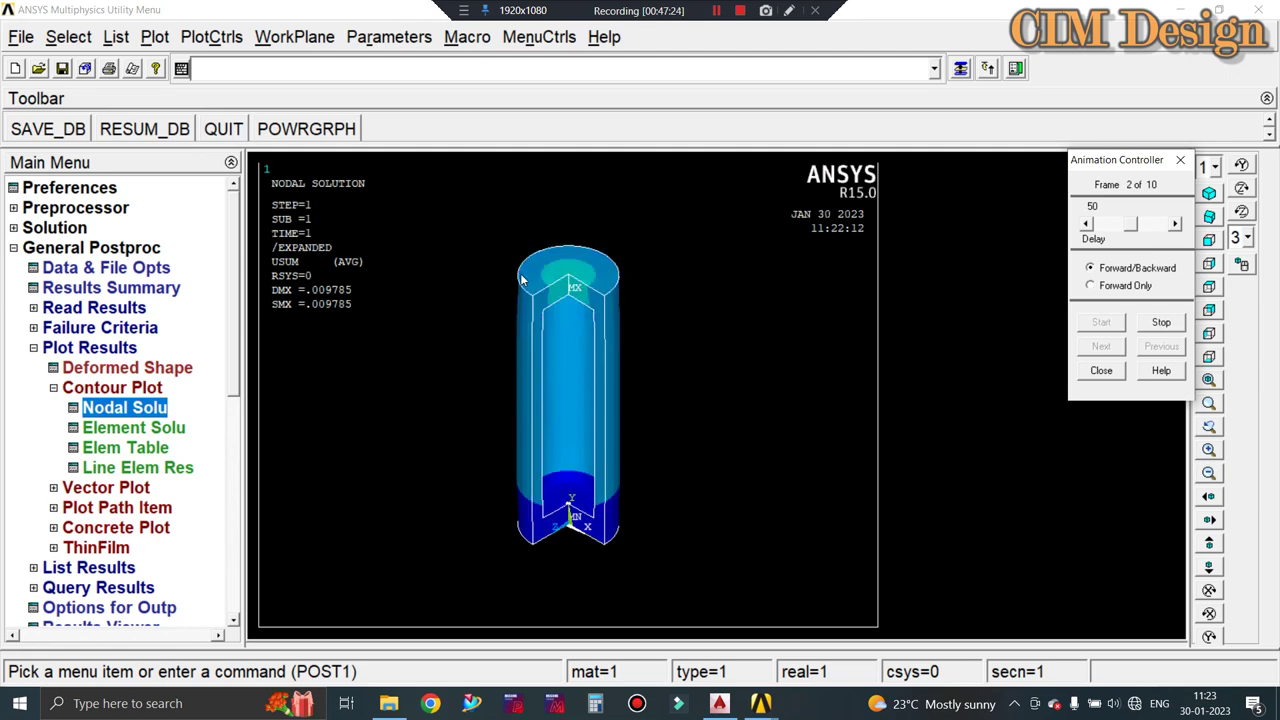
Read the dimensioned closed-cylinder question drawing in AutoCAD, then quit AutoCAD, saving the drawing.
{"action": "left_click", "coordinate": [719, 704]}
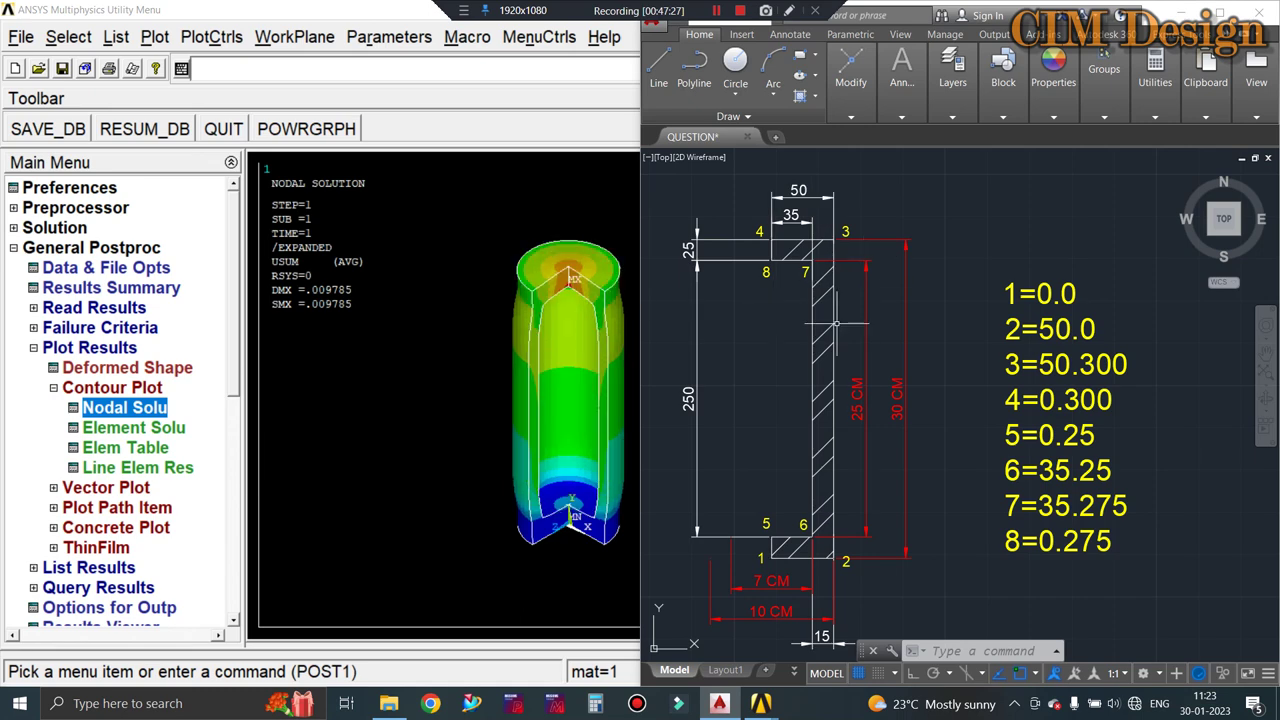
{"action": "scroll", "coordinate": [835, 323], "scroll_direction": "down", "scroll_amount": 2}
{"action": "scroll", "coordinate": [830, 340], "scroll_direction": "down", "scroll_amount": 2}
{"action": "scroll", "coordinate": [825, 380], "scroll_direction": "down", "scroll_amount": 2}
{"action": "scroll", "coordinate": [822, 394], "scroll_direction": "up", "scroll_amount": 3}
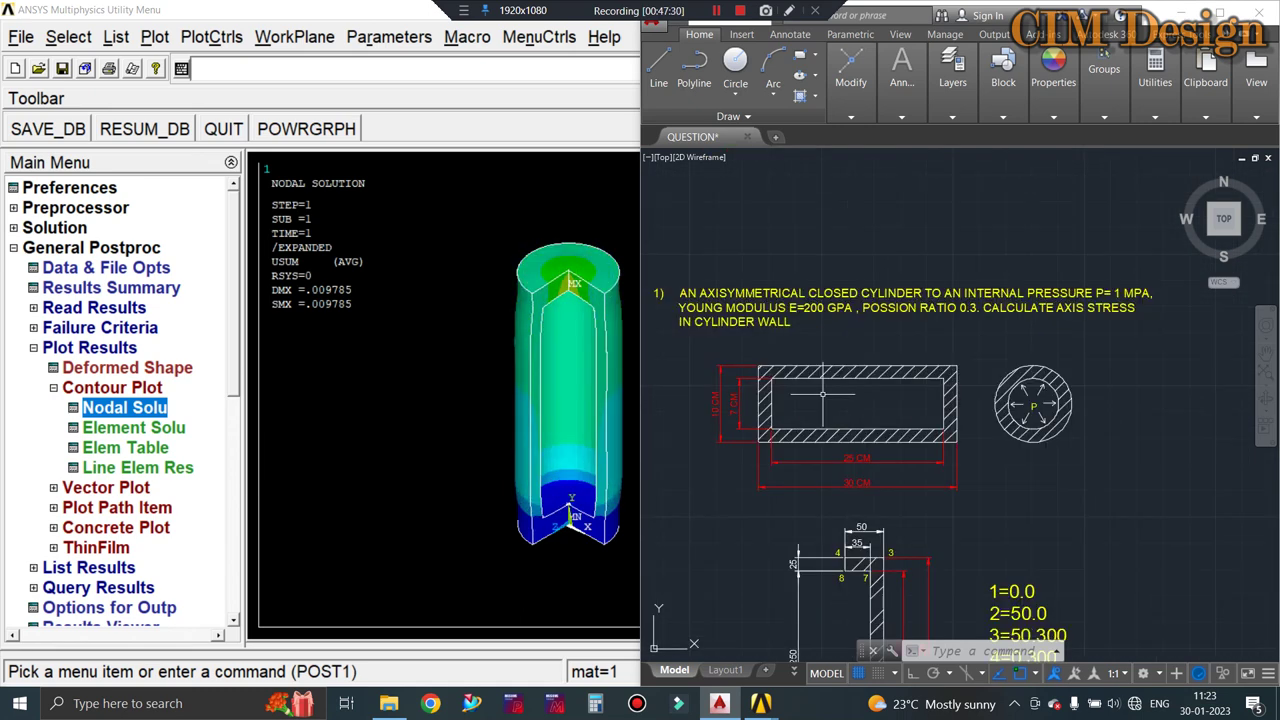
{"action": "scroll", "coordinate": [822, 394], "scroll_direction": "down", "scroll_amount": 2}
{"action": "scroll", "coordinate": [840, 396], "scroll_direction": "up", "scroll_amount": 2}
{"action": "scroll", "coordinate": [865, 398], "scroll_direction": "down", "scroll_amount": 2}
{"action": "scroll", "coordinate": [889, 400], "scroll_direction": "up", "scroll_amount": 2}
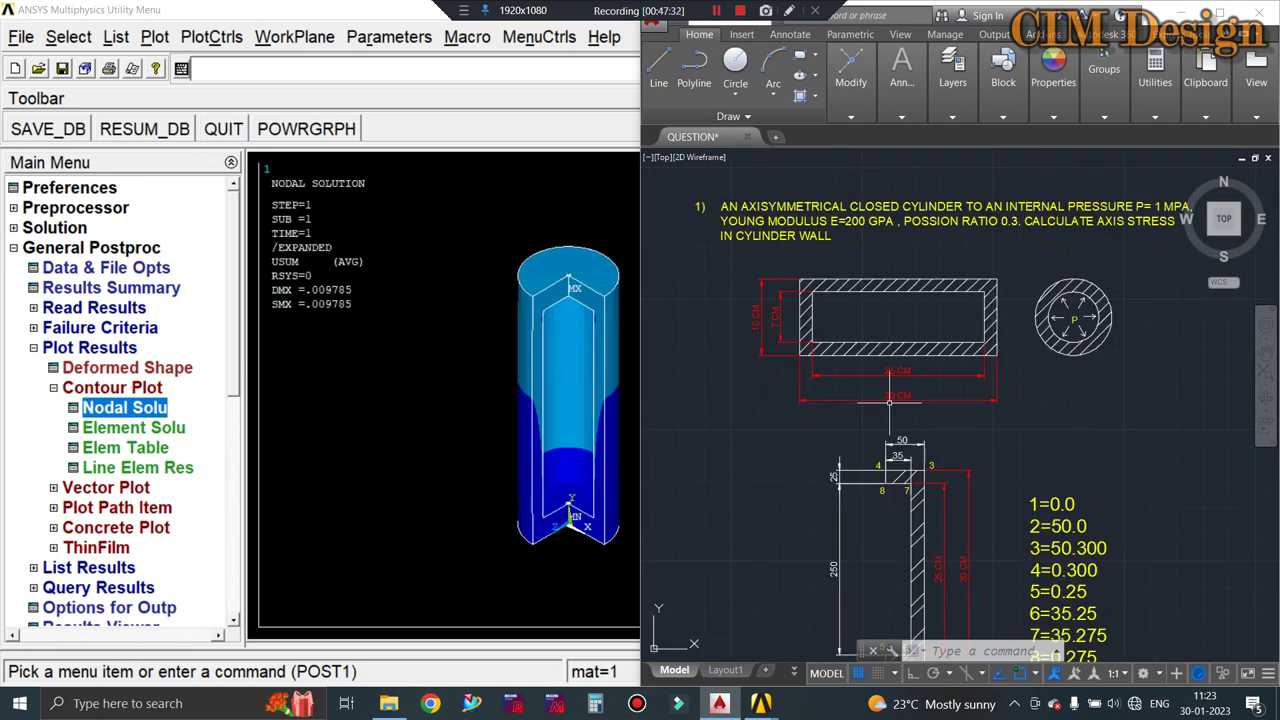
{"action": "scroll", "coordinate": [889, 400], "scroll_direction": "down", "scroll_amount": 2}
{"action": "scroll", "coordinate": [886, 469], "scroll_direction": "up", "scroll_amount": 2}
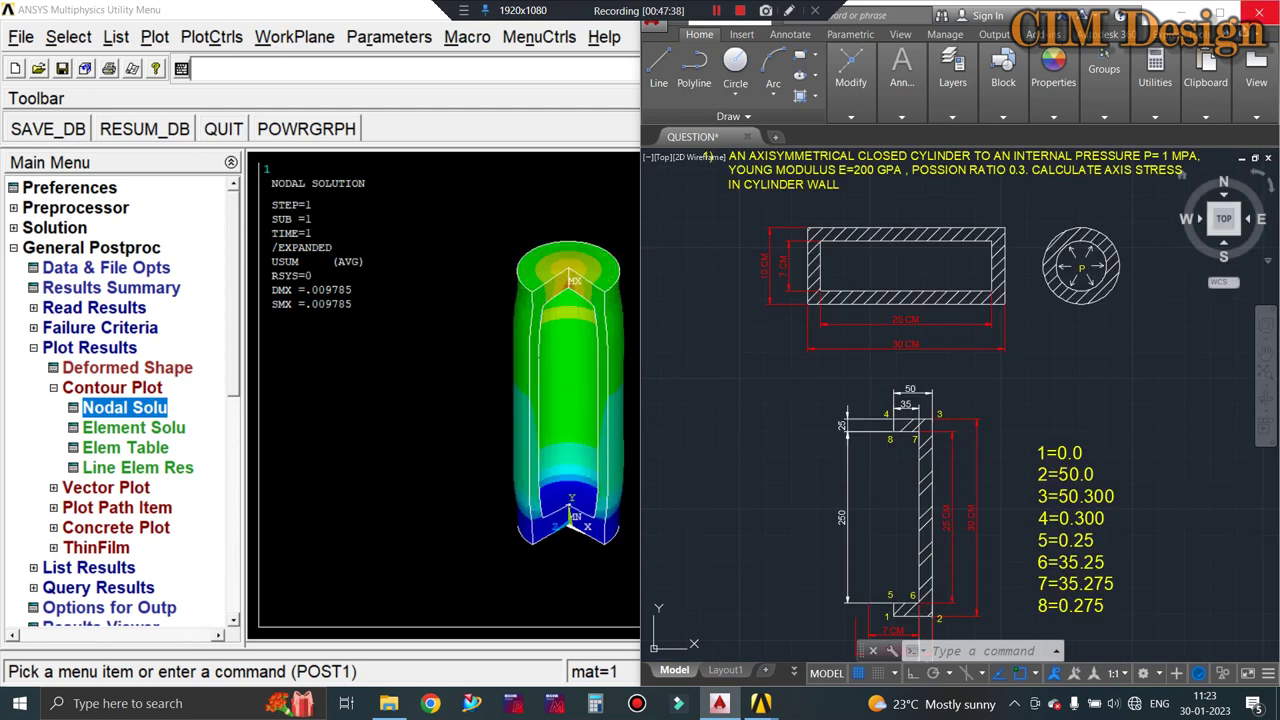
{"action": "left_click", "coordinate": [1245, 20]}
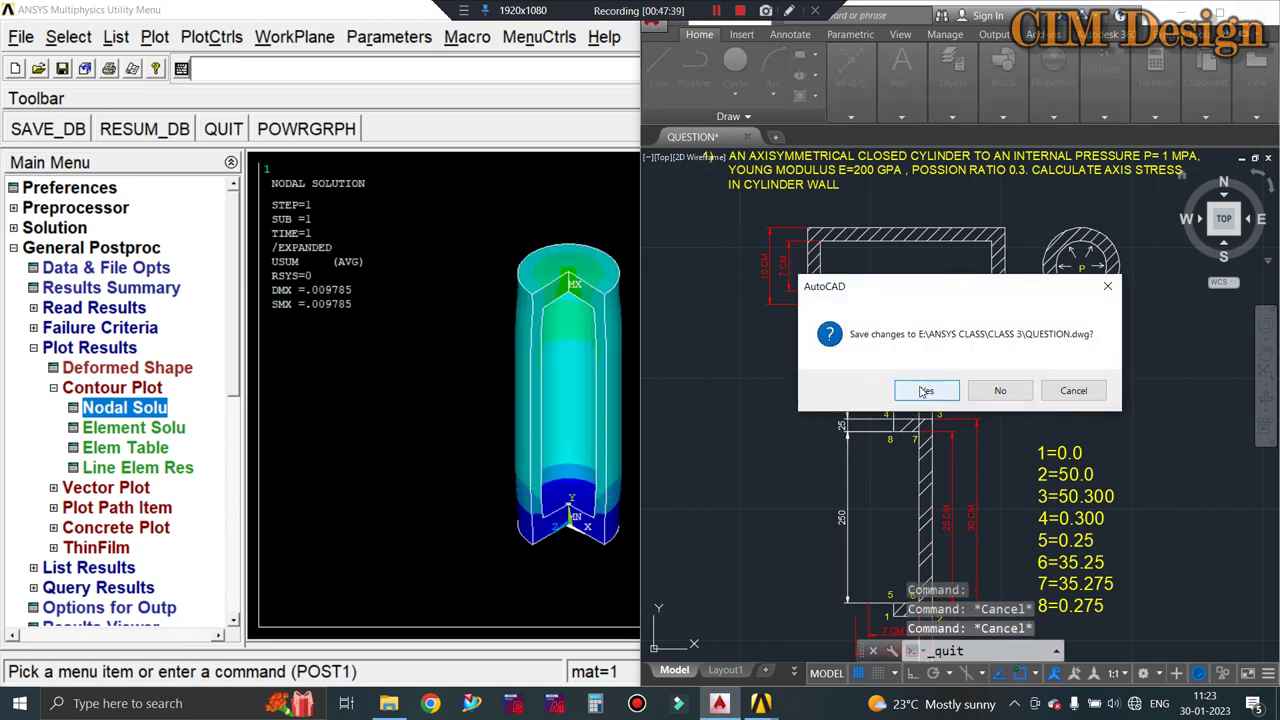
{"action": "left_click", "coordinate": [923, 391]}
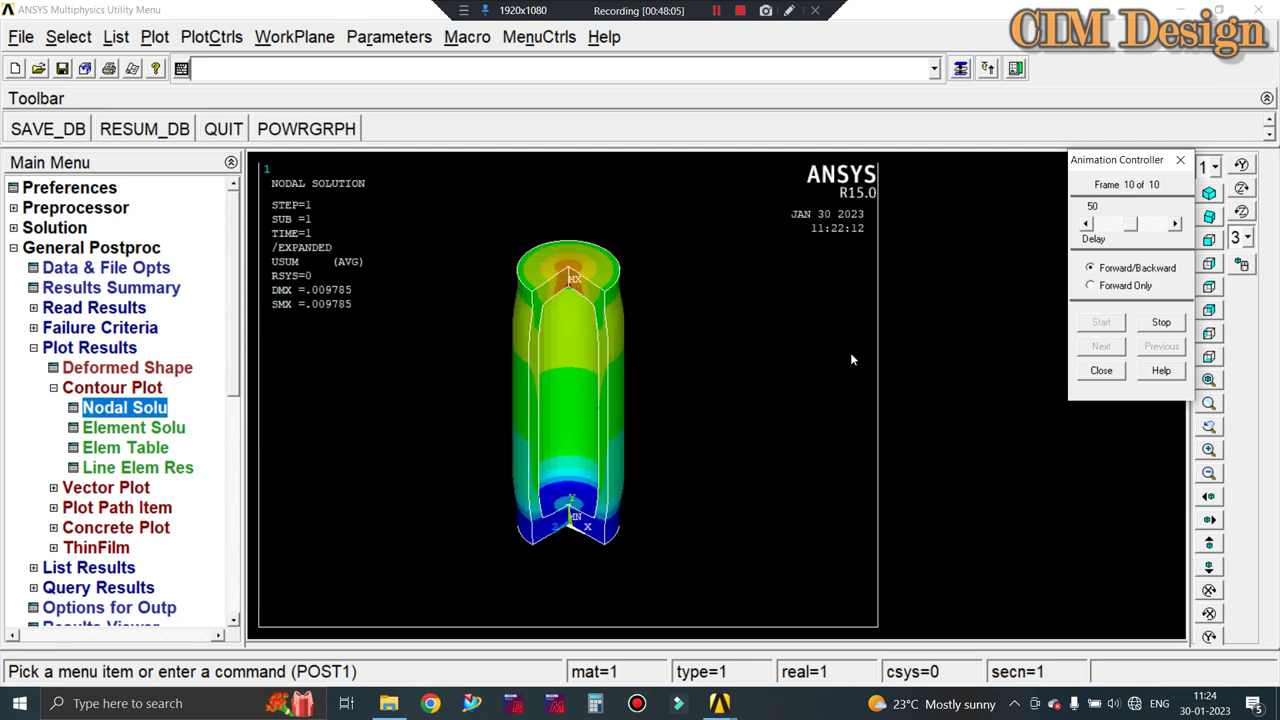
Bring the ANSYS main window in front of the Animation Controller and scroll the Main Menu tree.
{"action": "left_click", "coordinate": [236, 313]}
{"action": "scroll", "coordinate": [236, 313], "scroll_direction": "down", "scroll_amount": 3}
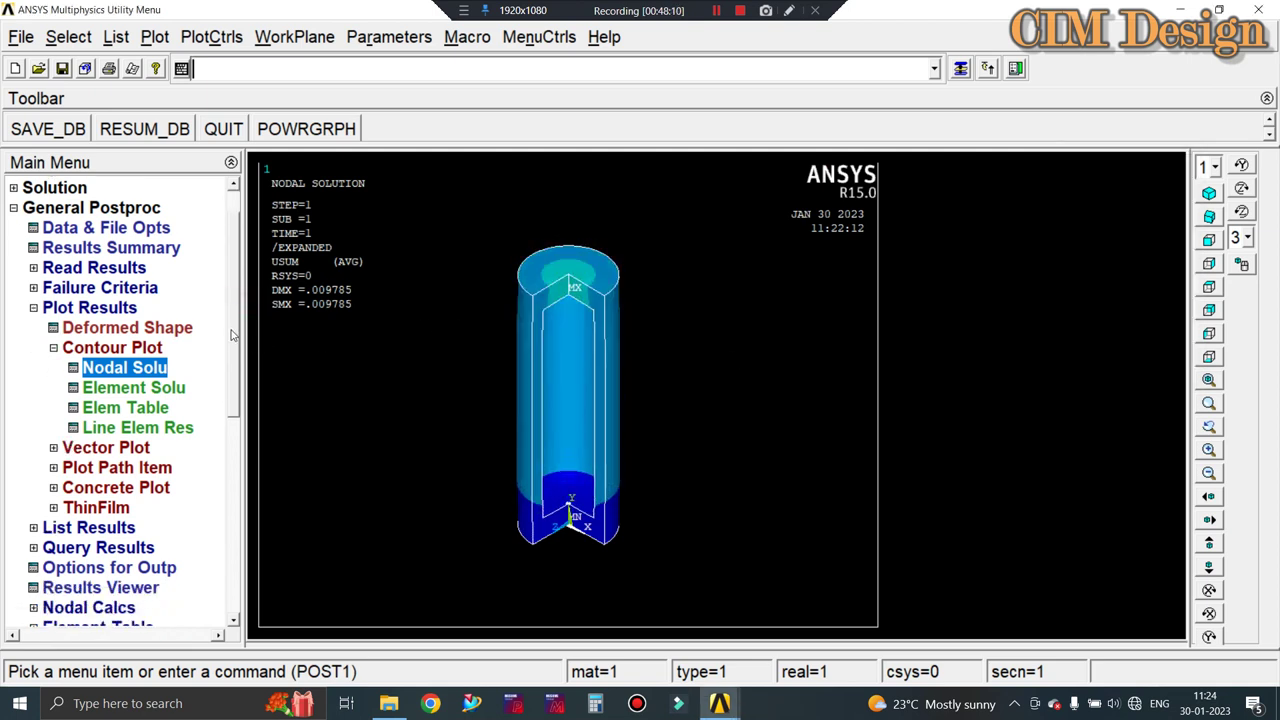
{"action": "scroll", "coordinate": [236, 313], "scroll_direction": "down", "scroll_amount": 1}
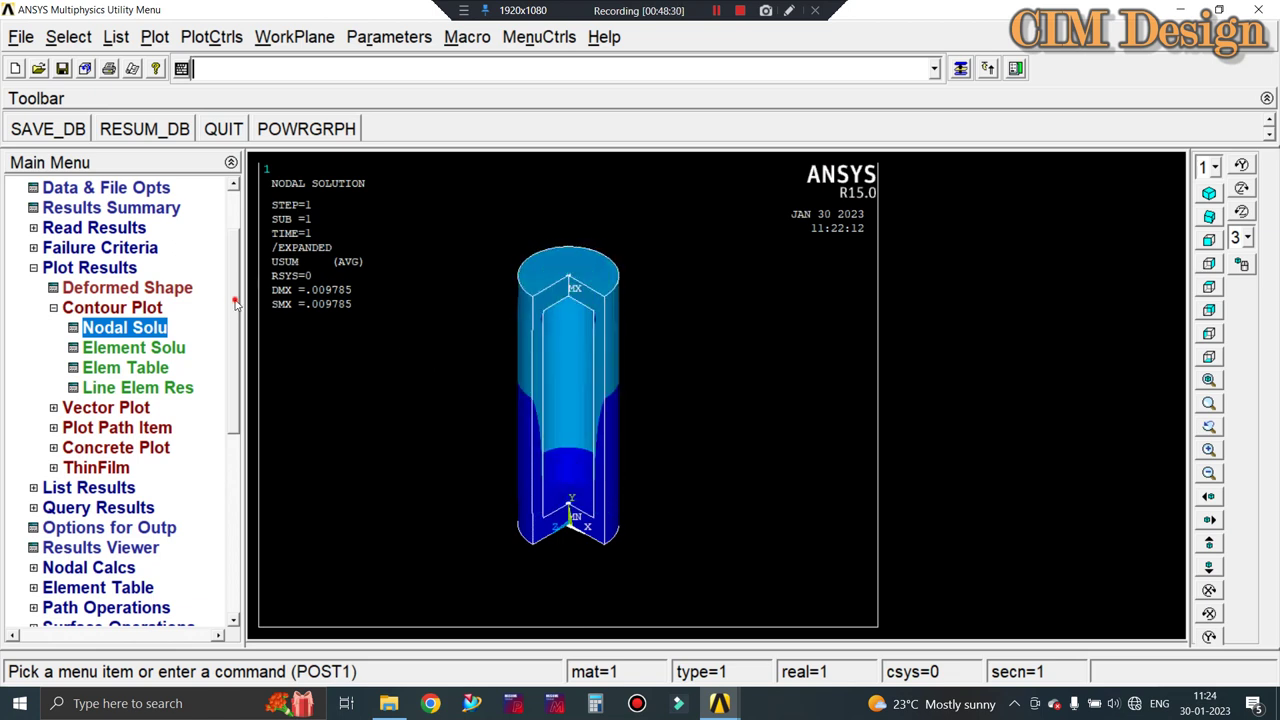
{"action": "scroll", "coordinate": [32, 360], "scroll_direction": "up", "scroll_amount": 2}
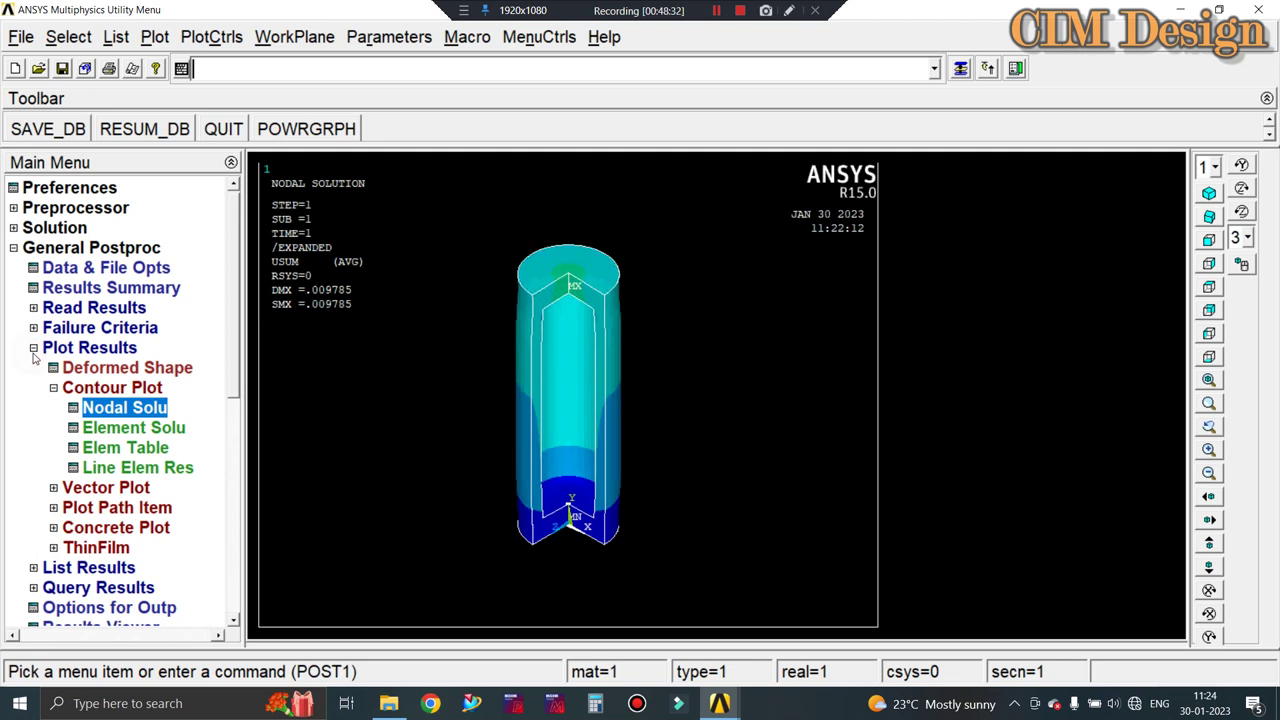
Collapse the Plot Results branch under General Postproc in the Main Menu.
{"action": "left_click", "coordinate": [33, 348]}
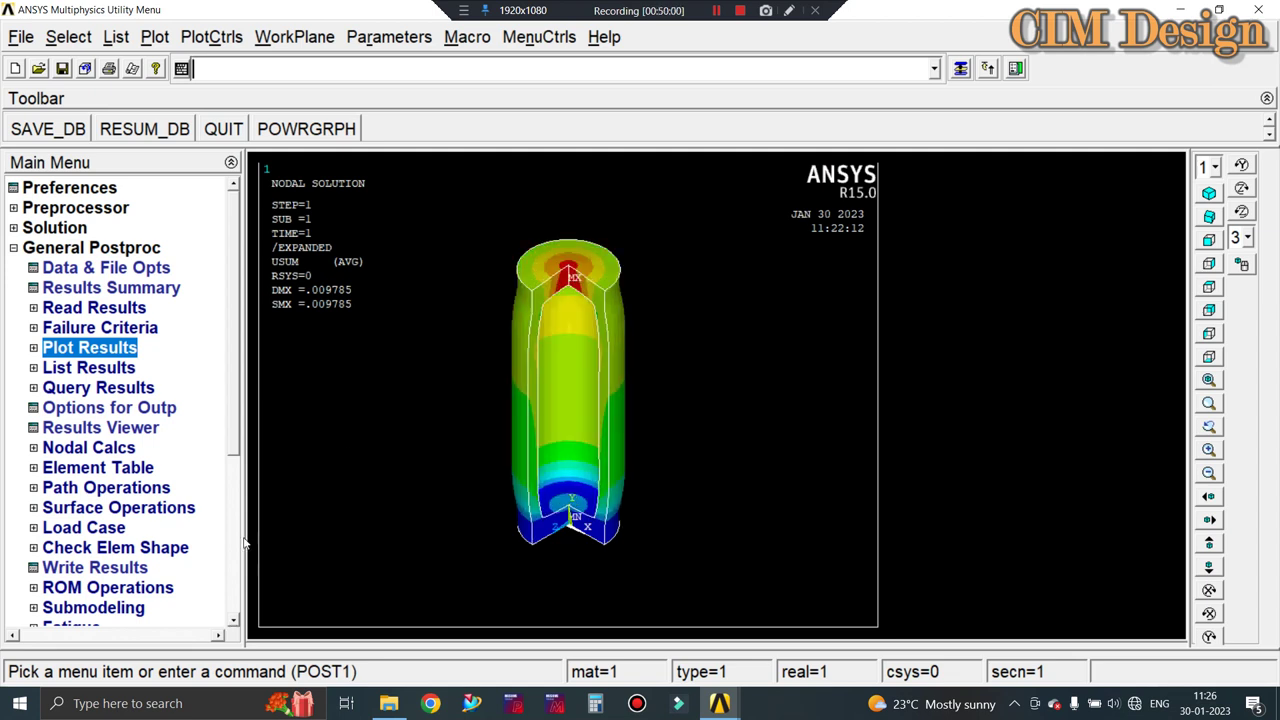
Cancel Preferences unchanged, then browse Preprocessor's Element Type, Real Constants, Material Props and Sections.
{"action": "left_click", "coordinate": [68, 190]}
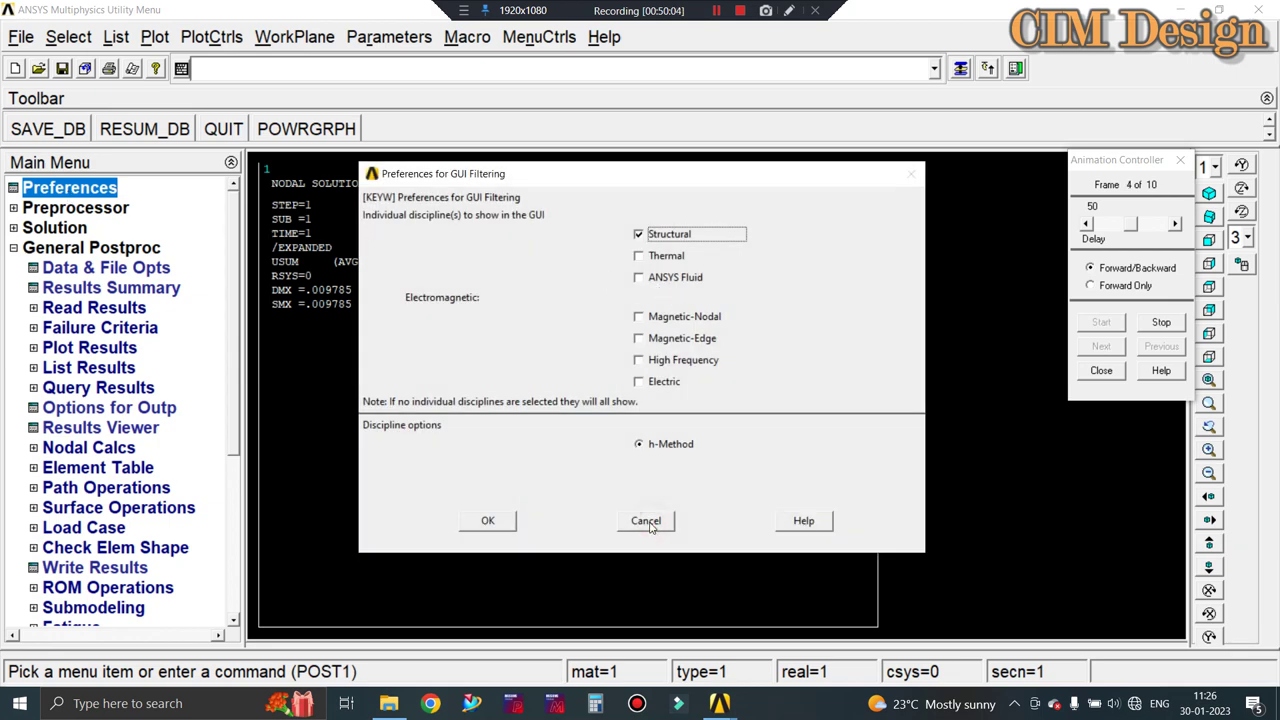
{"action": "left_click", "coordinate": [648, 521]}
{"action": "left_click", "coordinate": [72, 207]}
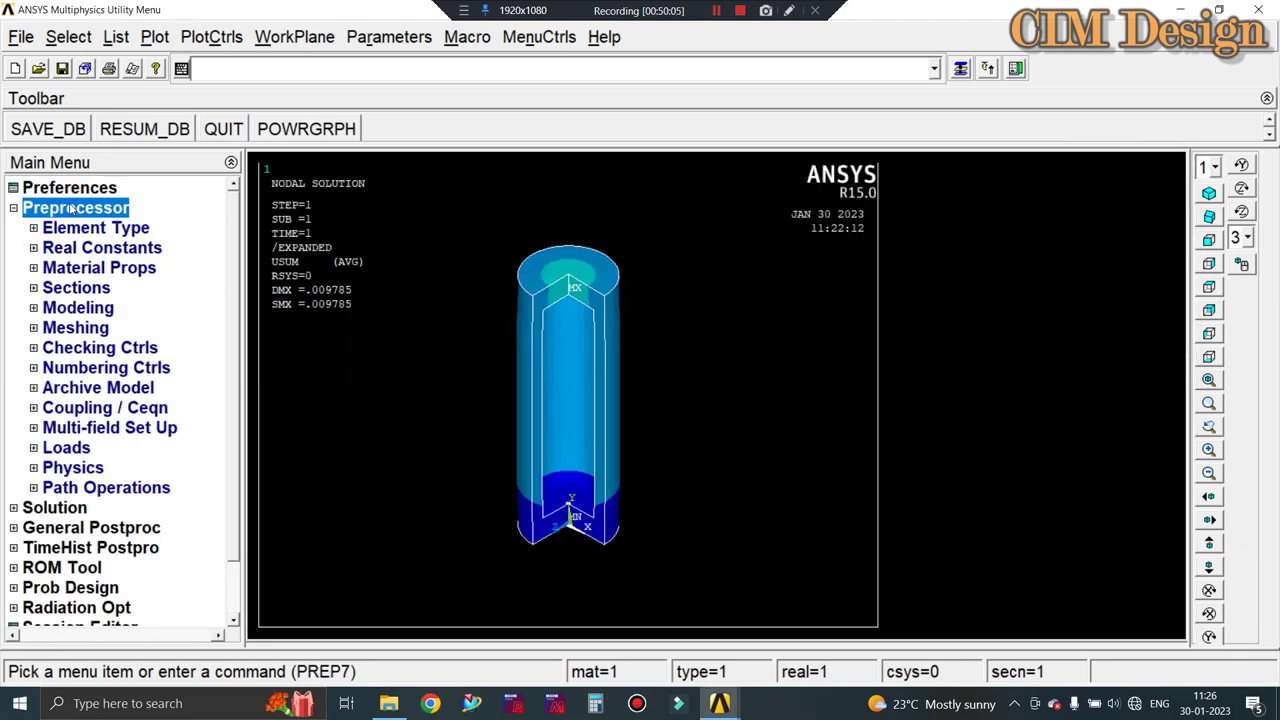
{"action": "left_click", "coordinate": [92, 230]}
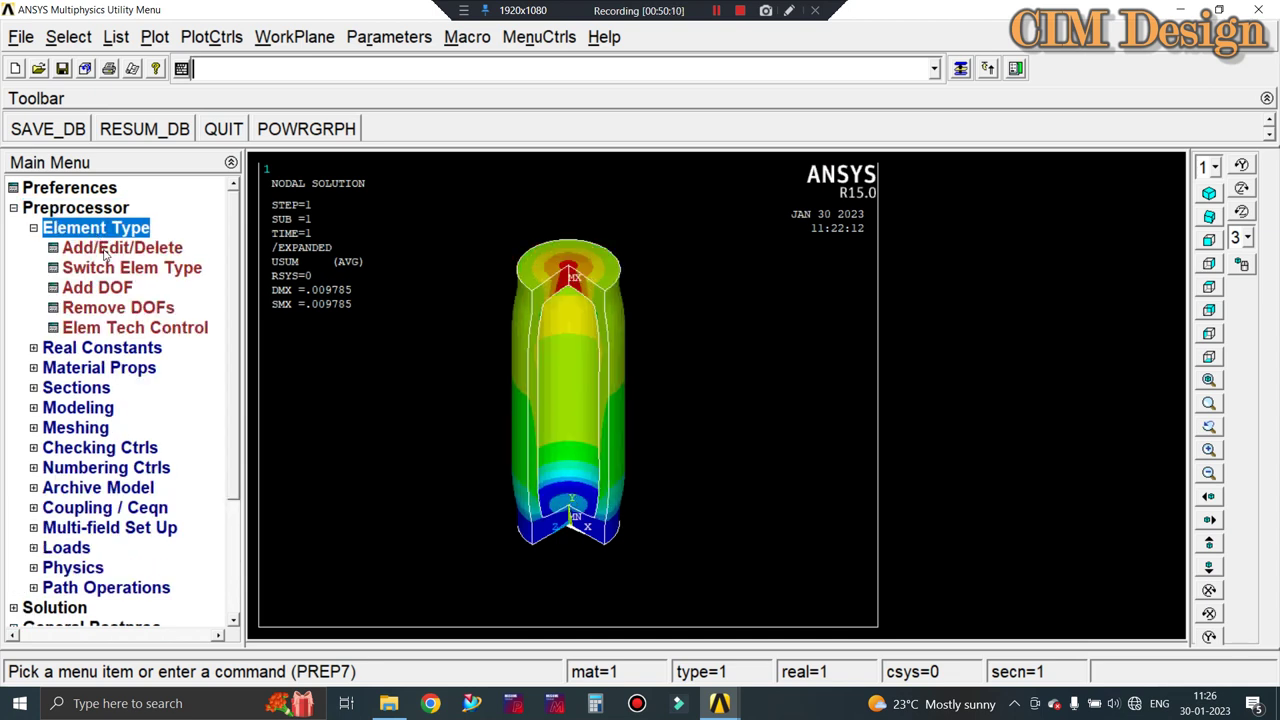
{"action": "left_click", "coordinate": [103, 350]}
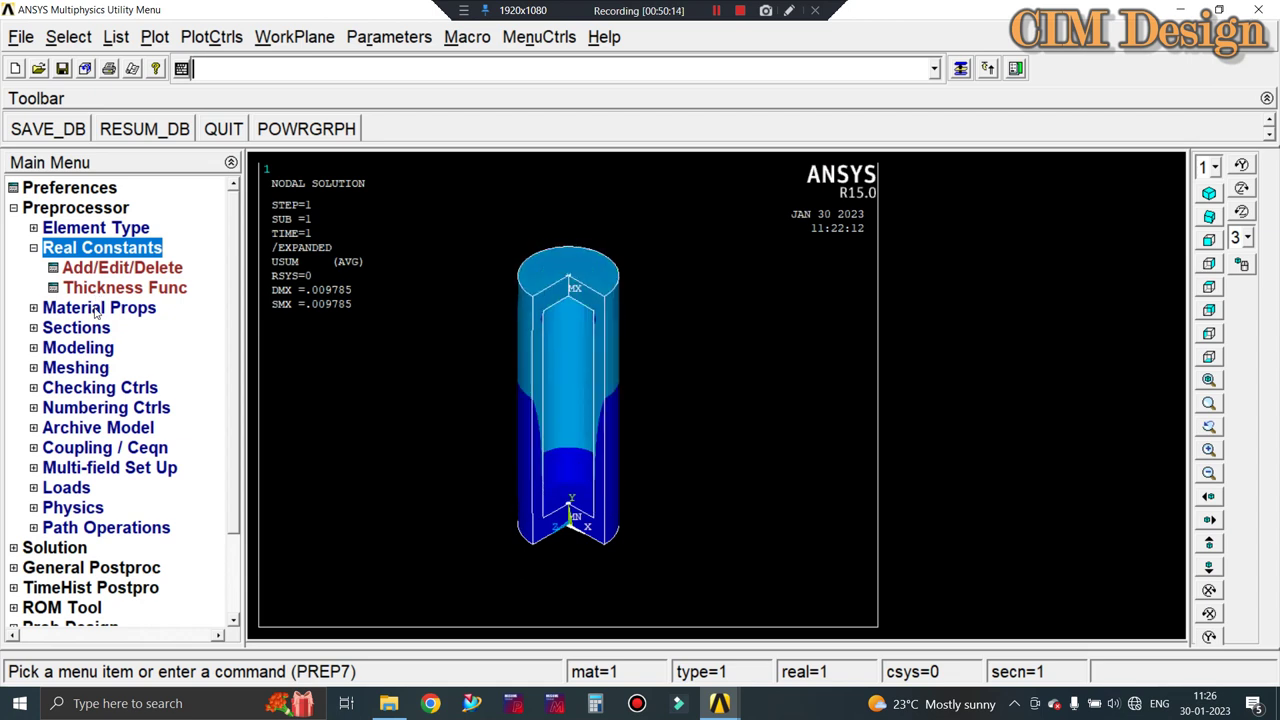
{"action": "left_click", "coordinate": [97, 310]}
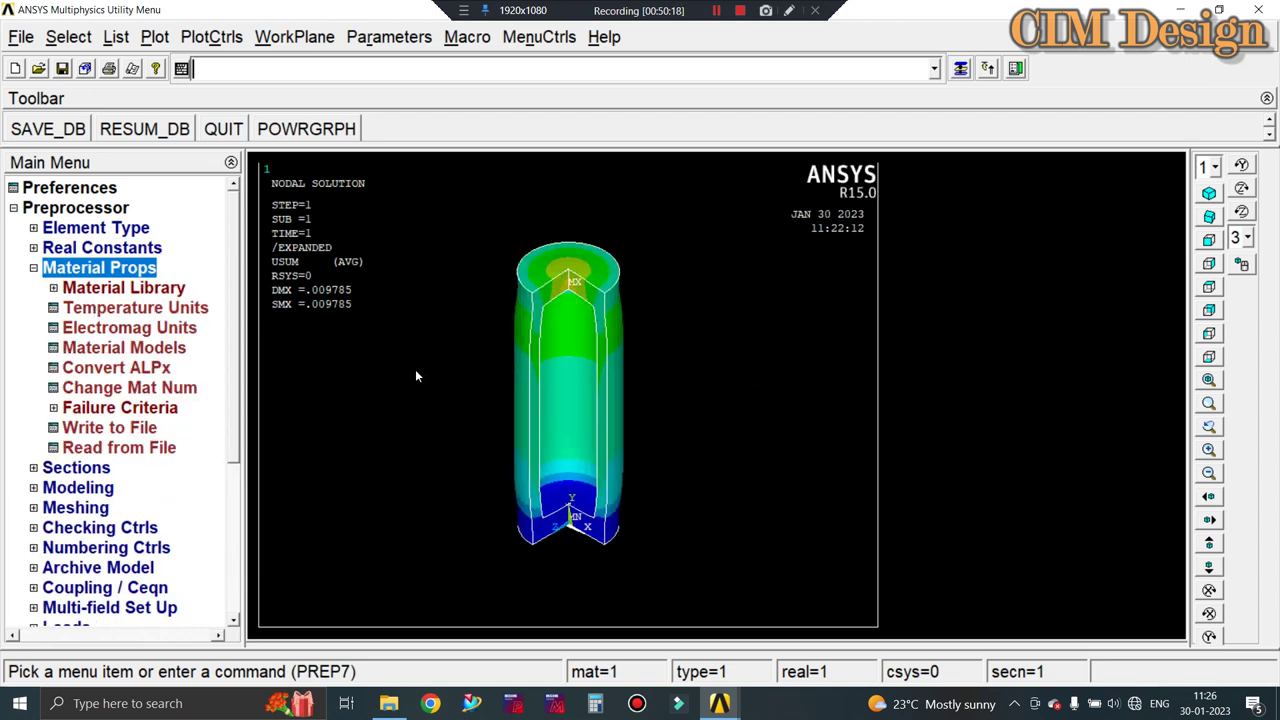
{"action": "left_click", "coordinate": [33, 268]}
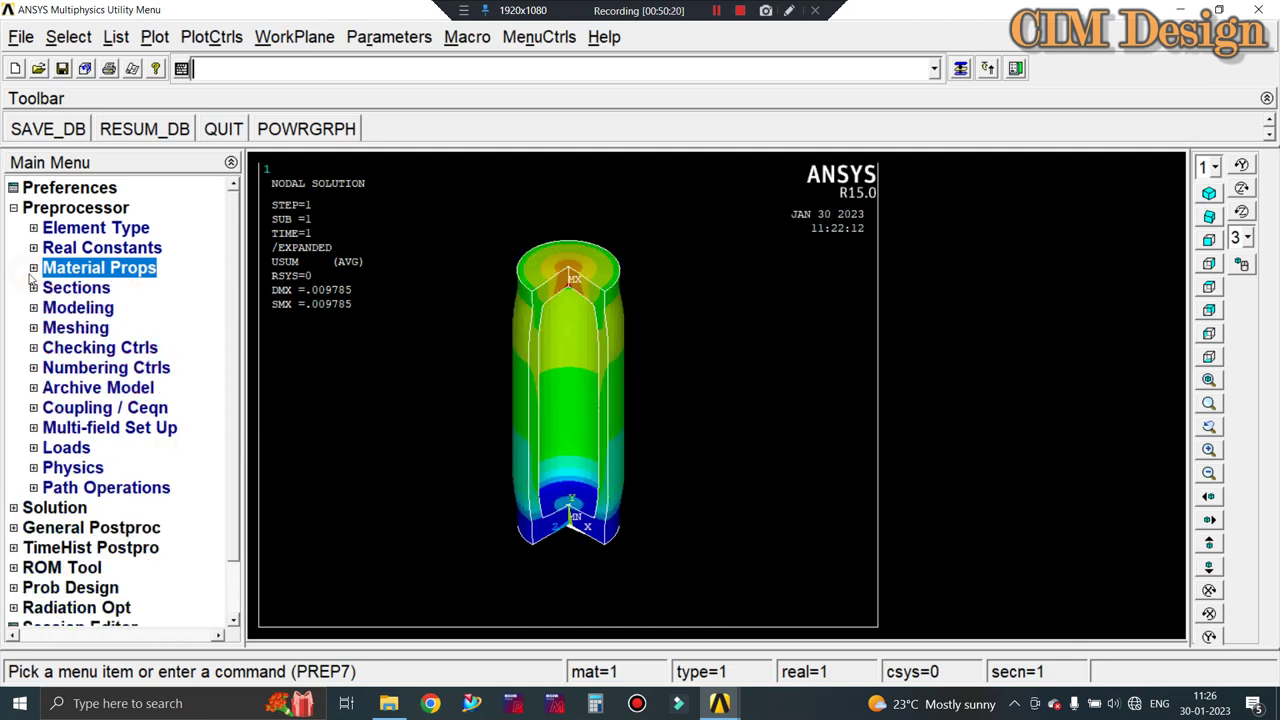
{"action": "left_click", "coordinate": [60, 293]}
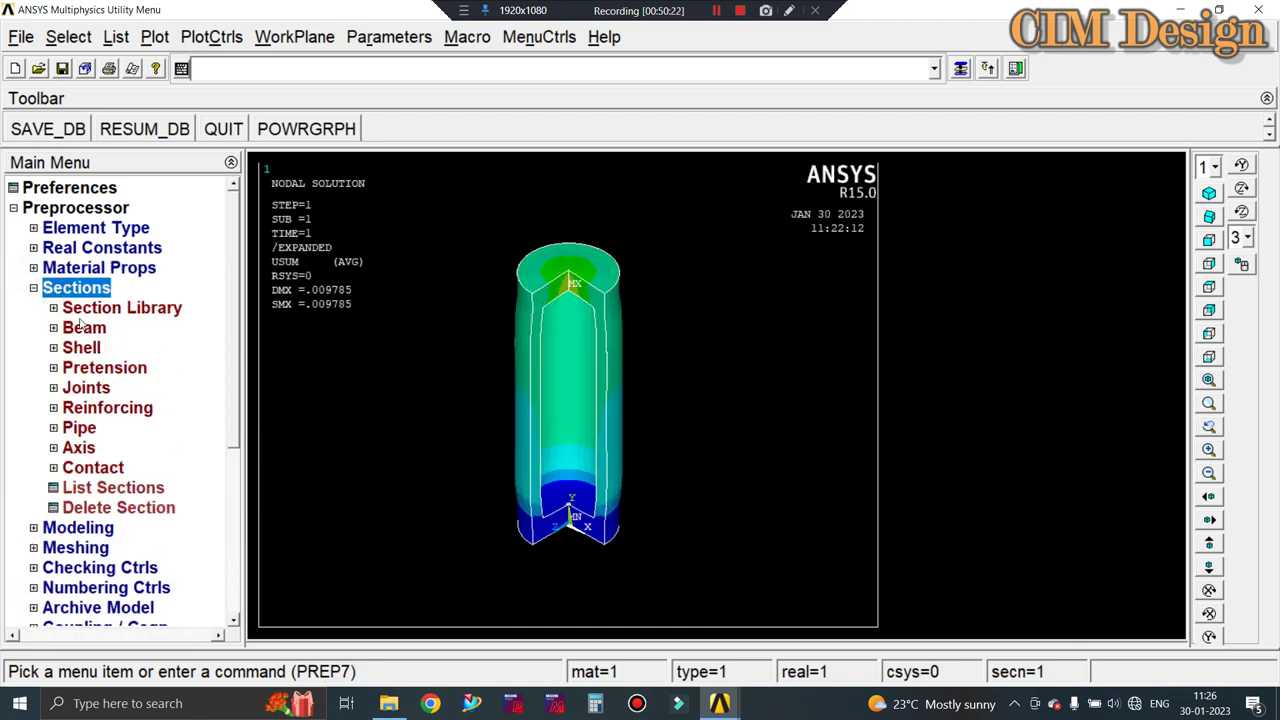
{"action": "left_click", "coordinate": [33, 288]}
Expand Modeling > Create and browse the keypoint and area creation options.
{"action": "left_click", "coordinate": [72, 310]}
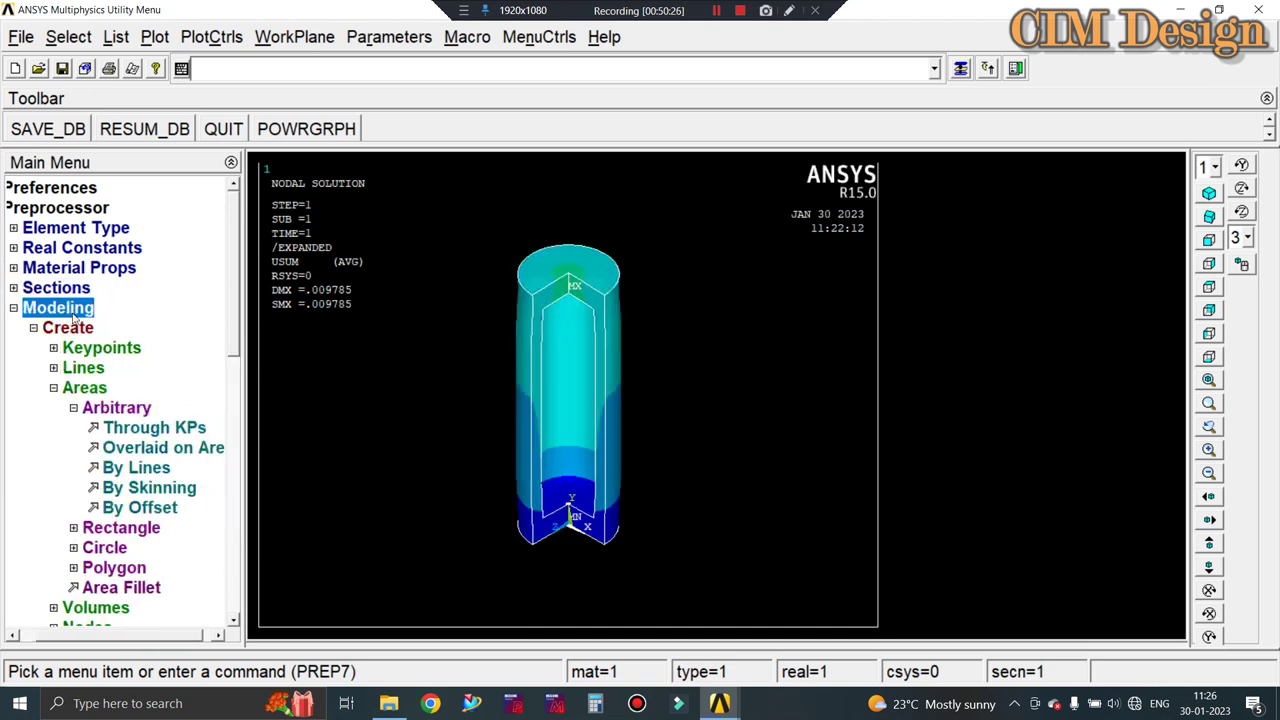
{"action": "left_click", "coordinate": [55, 390]}
{"action": "left_click", "coordinate": [105, 350]}
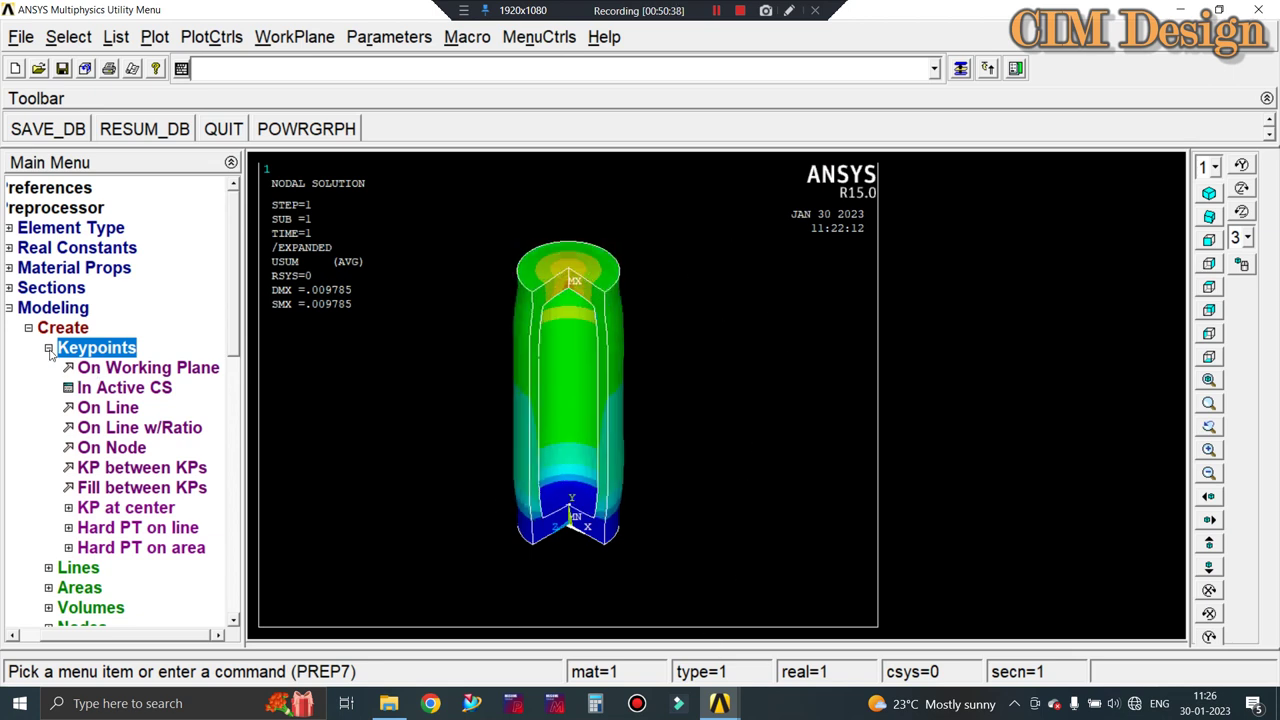
{"action": "left_click", "coordinate": [48, 348]}
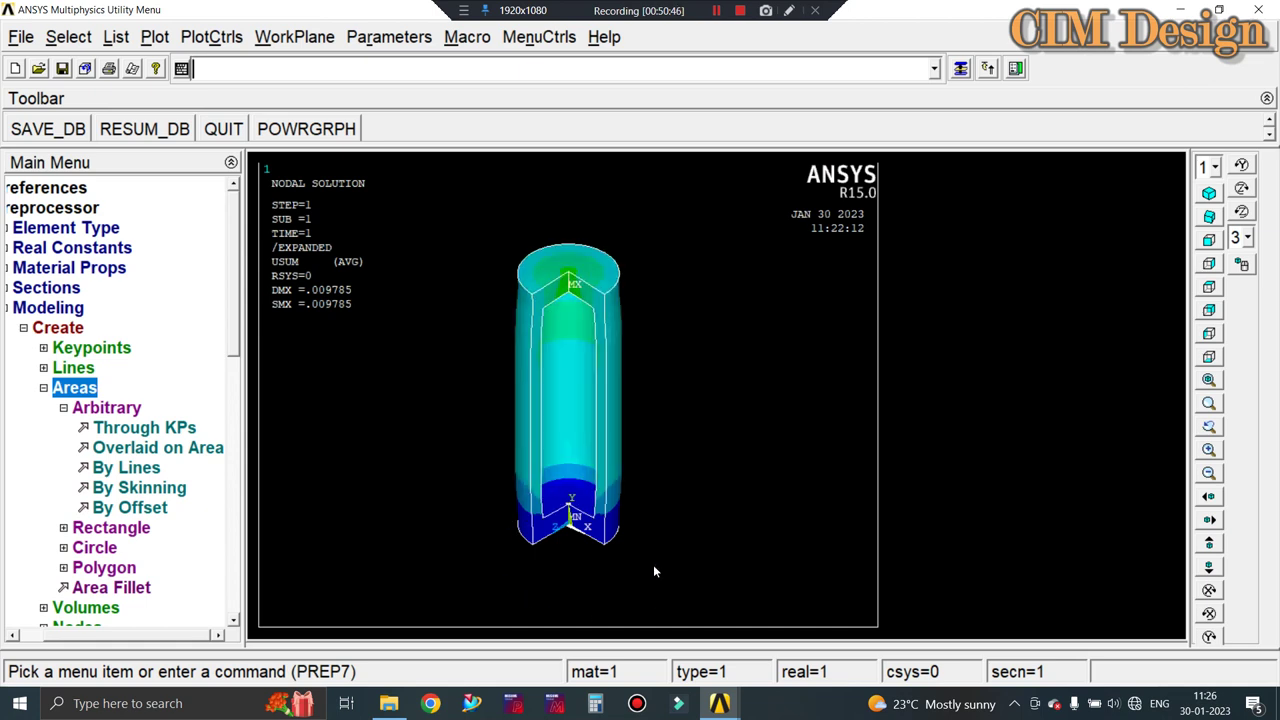
{"action": "left_click", "coordinate": [43, 387]}
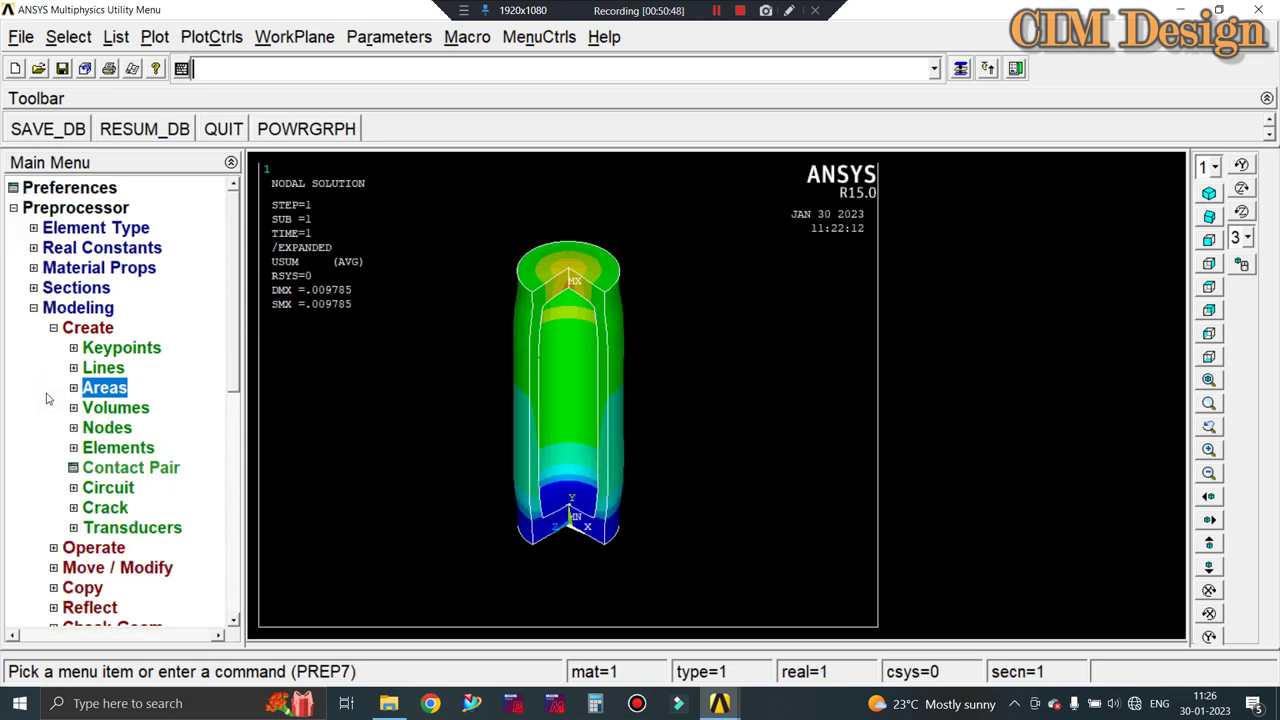
{"action": "double_click", "coordinate": [106, 389]}
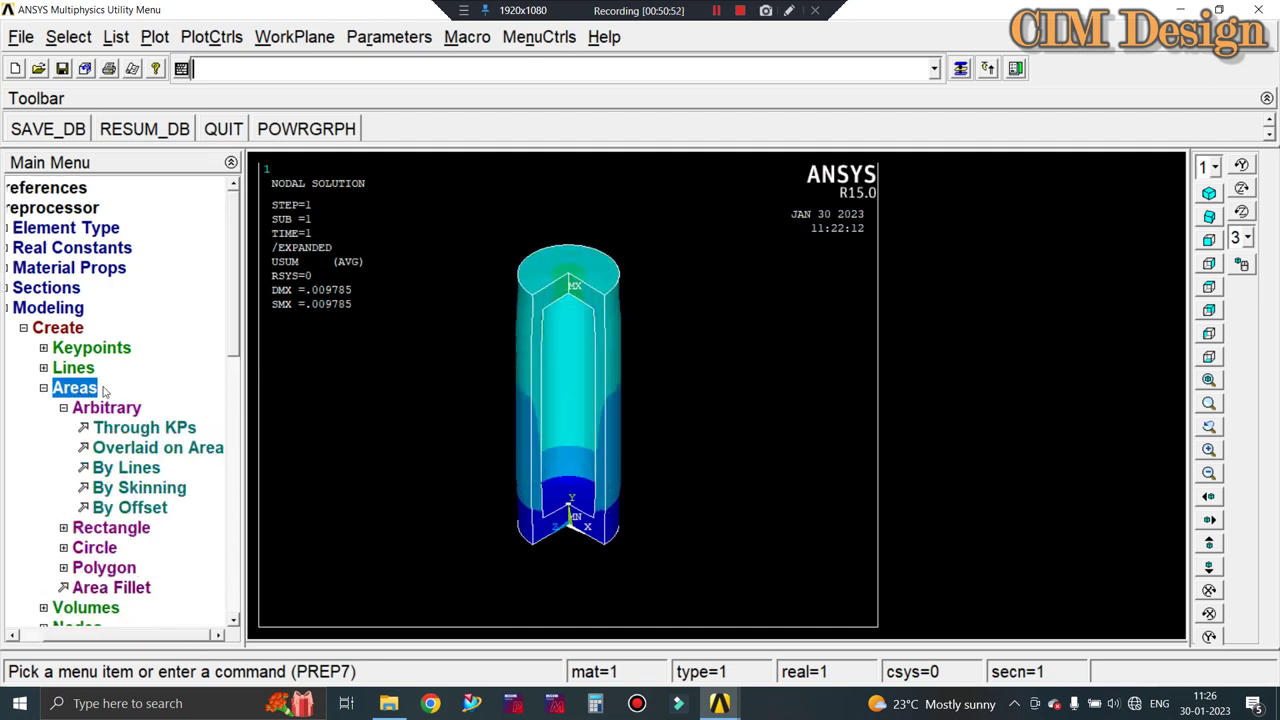
{"action": "left_click", "coordinate": [43, 387]}
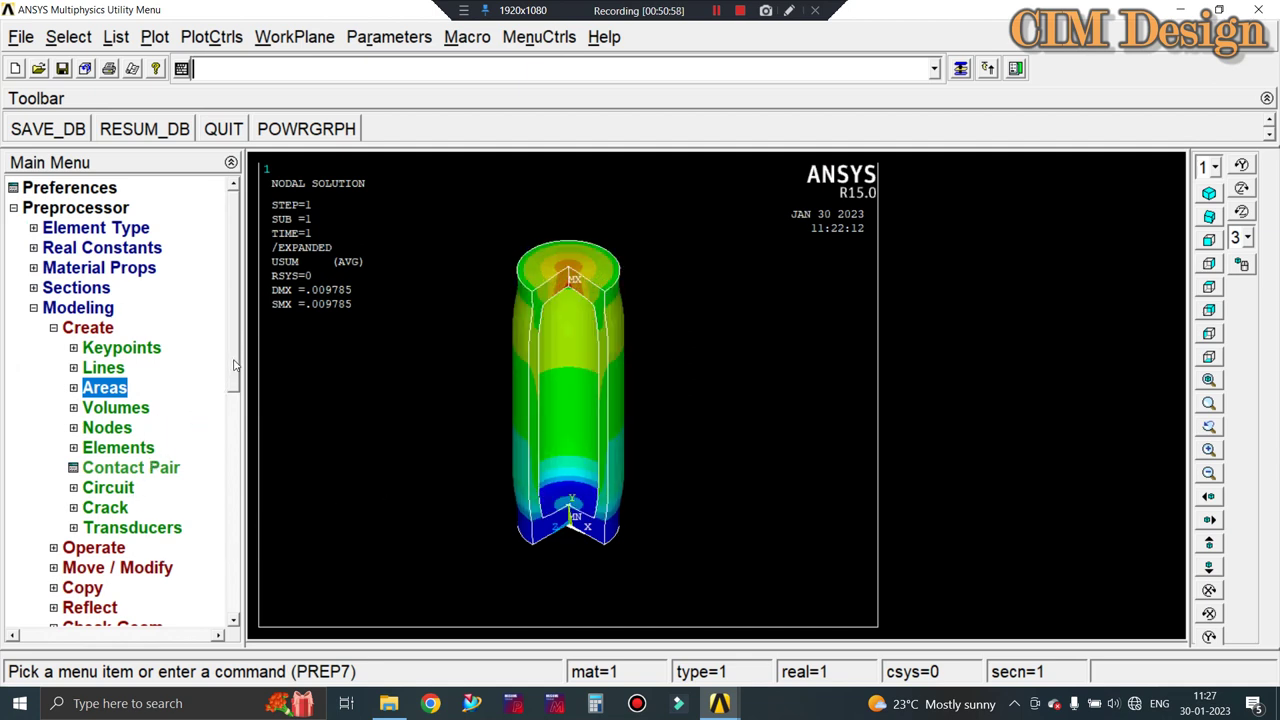
{"action": "scroll", "coordinate": [231, 374], "scroll_direction": "down", "scroll_amount": 4}
{"action": "scroll", "coordinate": [150, 320], "scroll_direction": "down", "scroll_amount": 1}
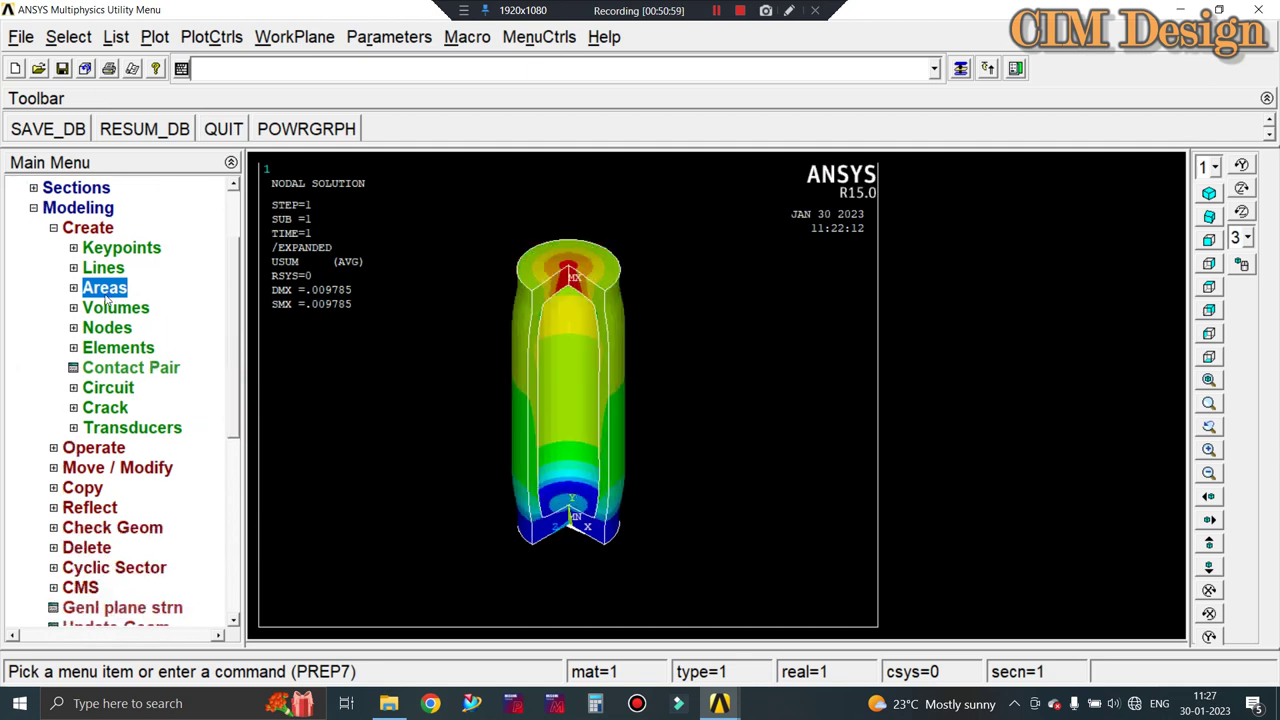
{"action": "left_click", "coordinate": [53, 230]}
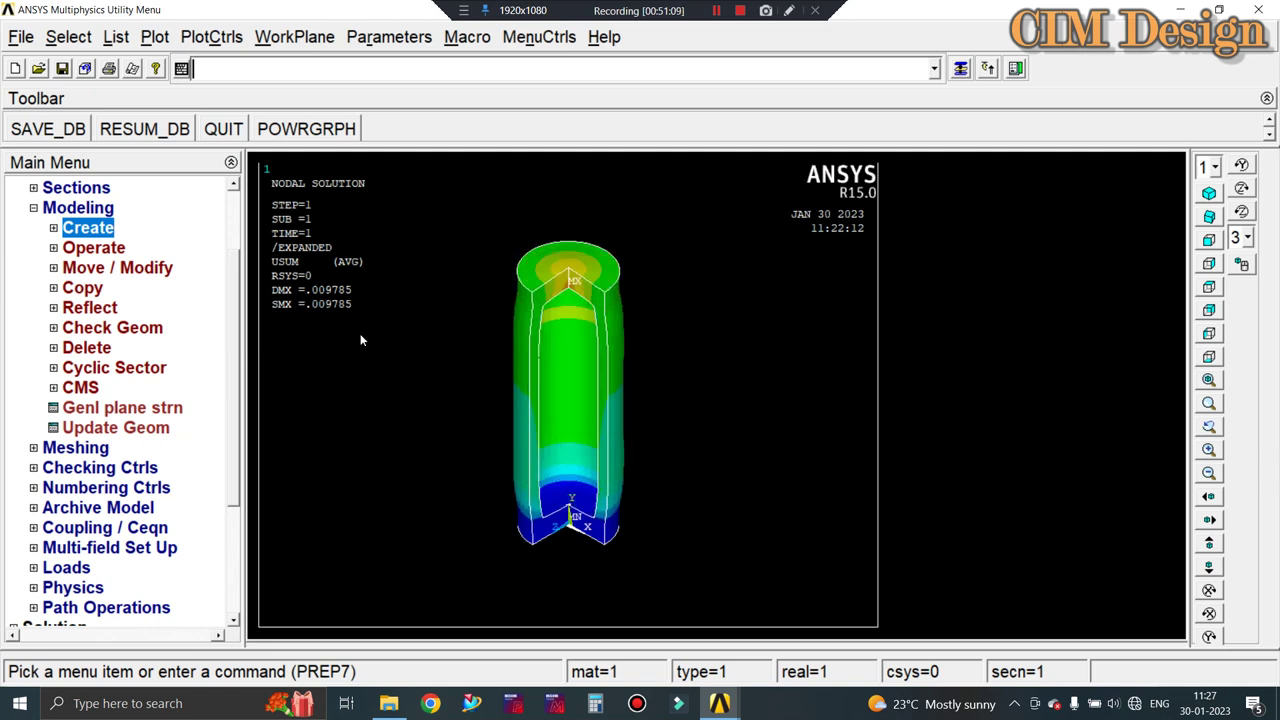
{"action": "left_click", "coordinate": [53, 228]}
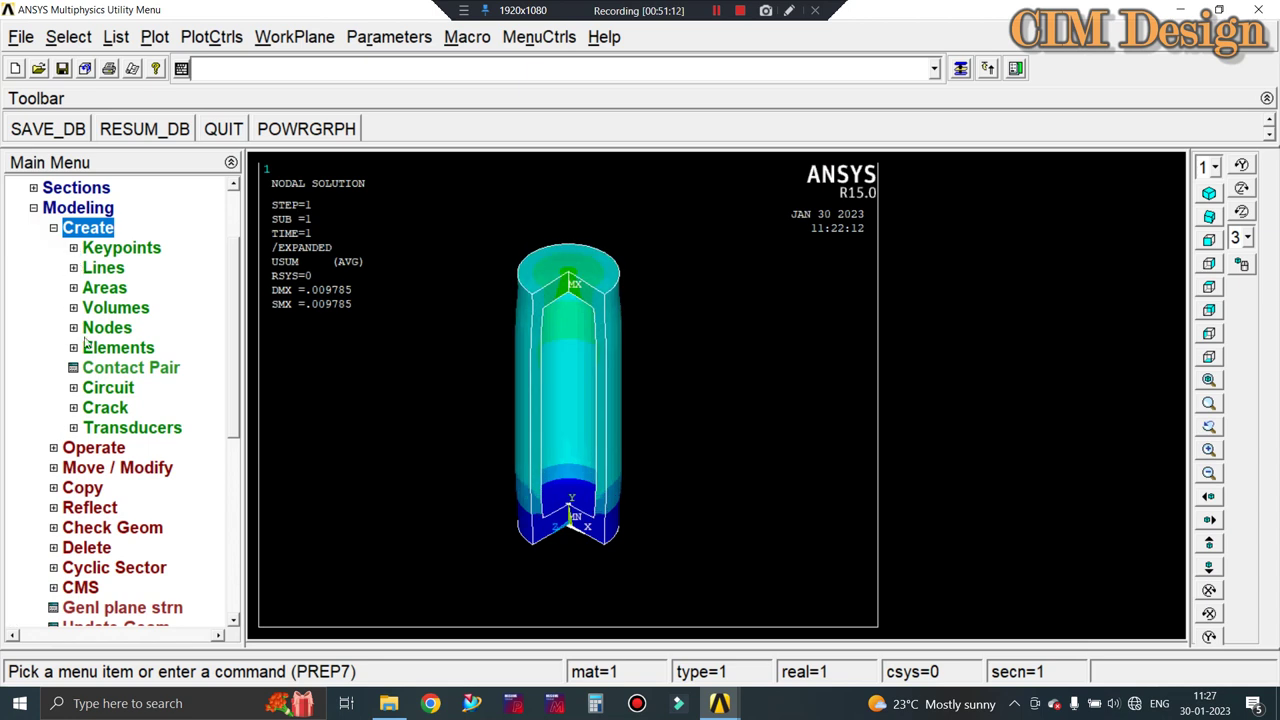
{"action": "left_click", "coordinate": [106, 290]}
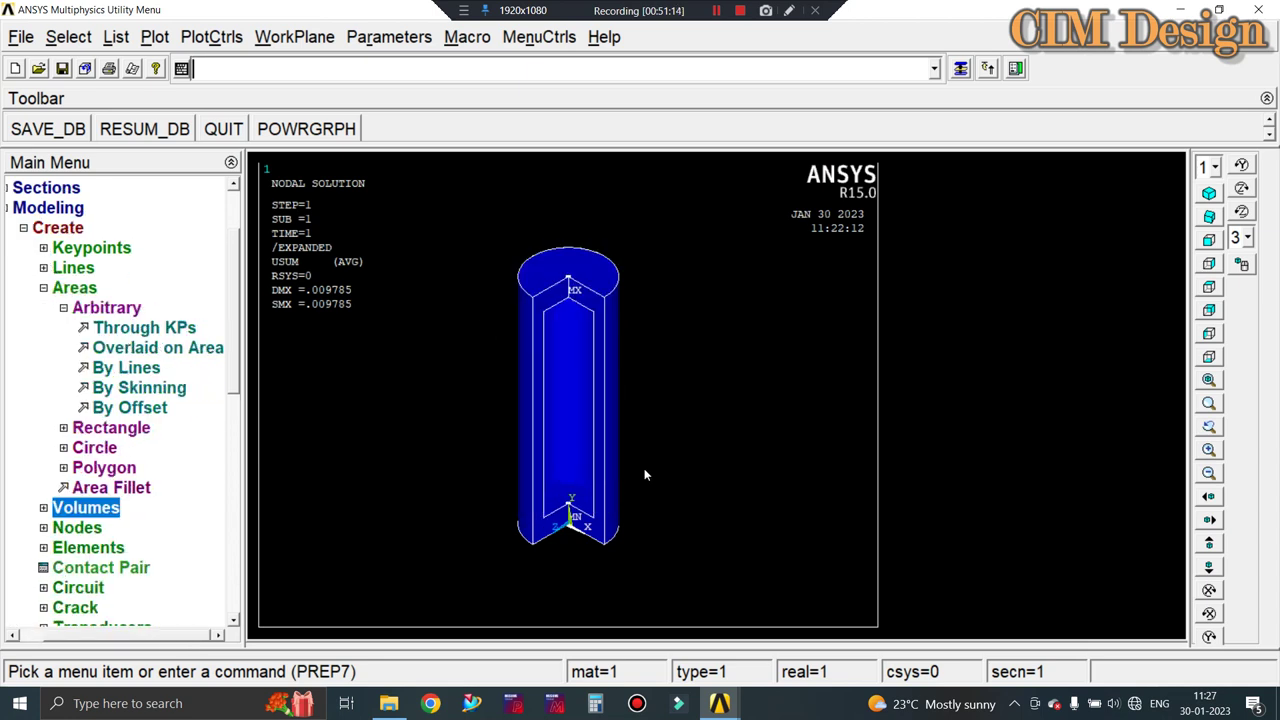
{"action": "left_click", "coordinate": [43, 289]}
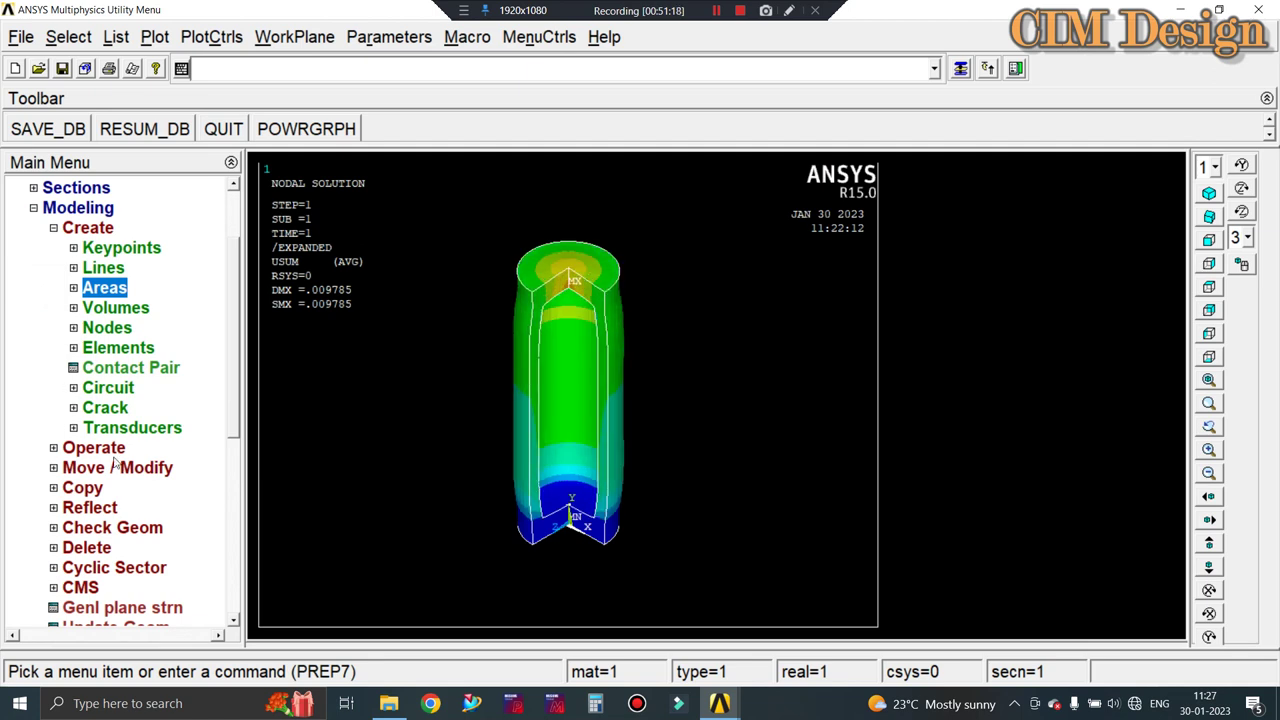
{"action": "left_click", "coordinate": [53, 228]}
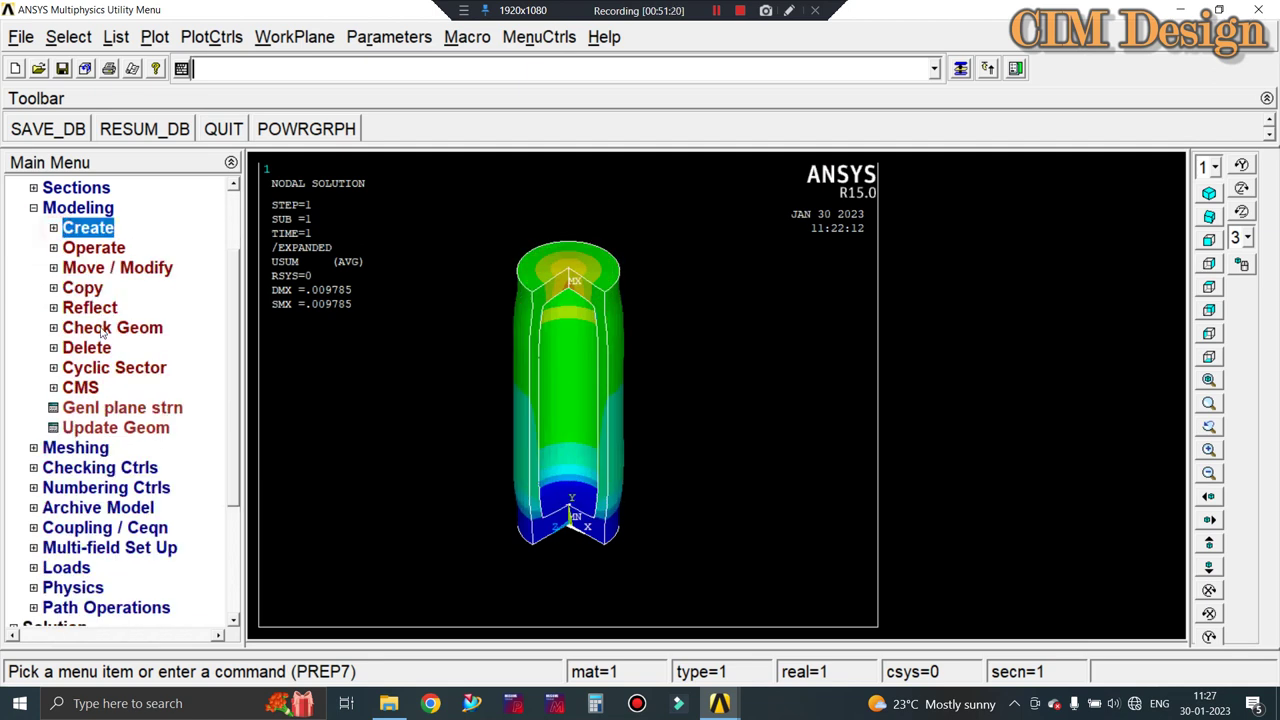
{"action": "left_click", "coordinate": [36, 209]}
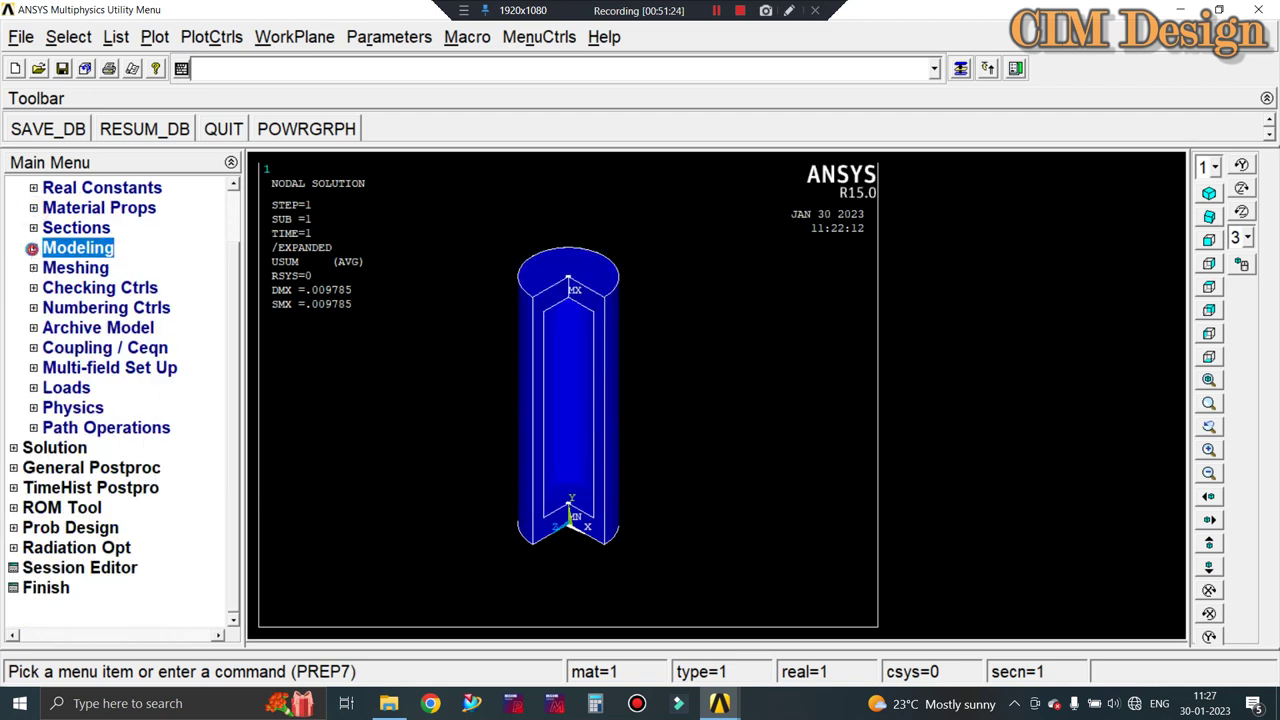
{"action": "left_click", "coordinate": [33, 248]}
{"action": "left_click", "coordinate": [33, 248]}
{"action": "left_click", "coordinate": [33, 268]}
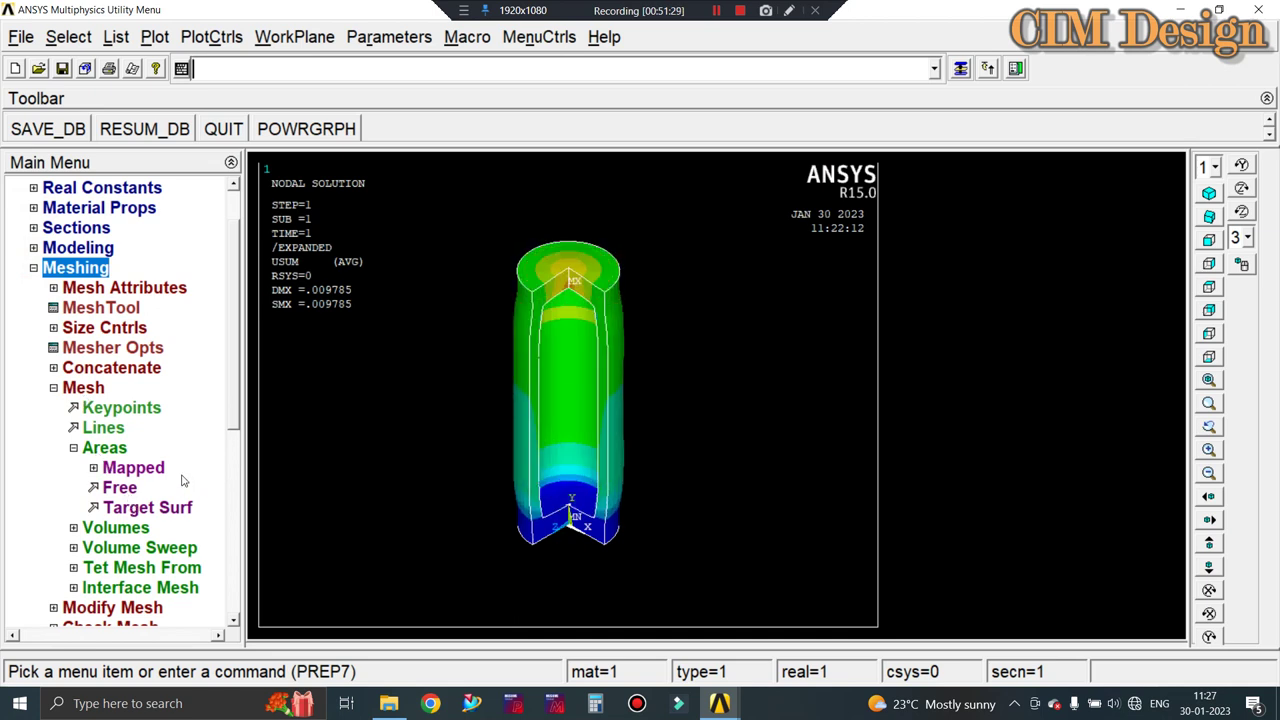
{"action": "left_click", "coordinate": [54, 388]}
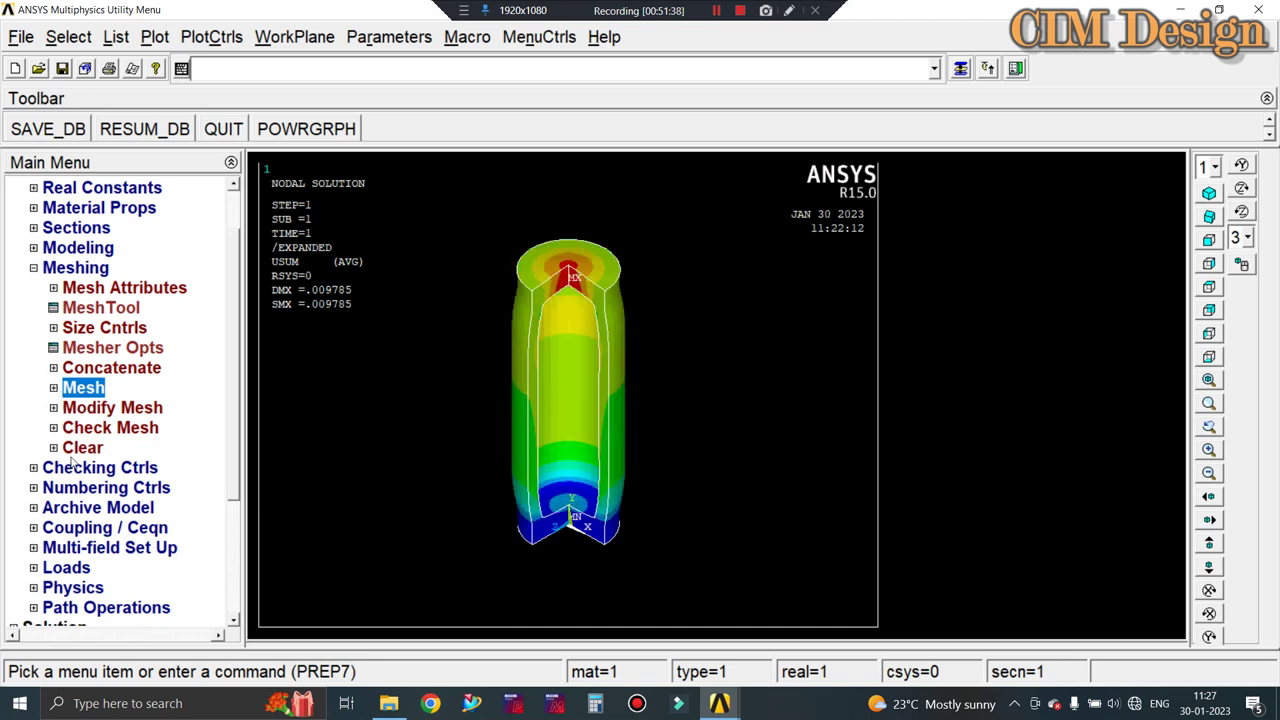
{"action": "left_click", "coordinate": [33, 267]}
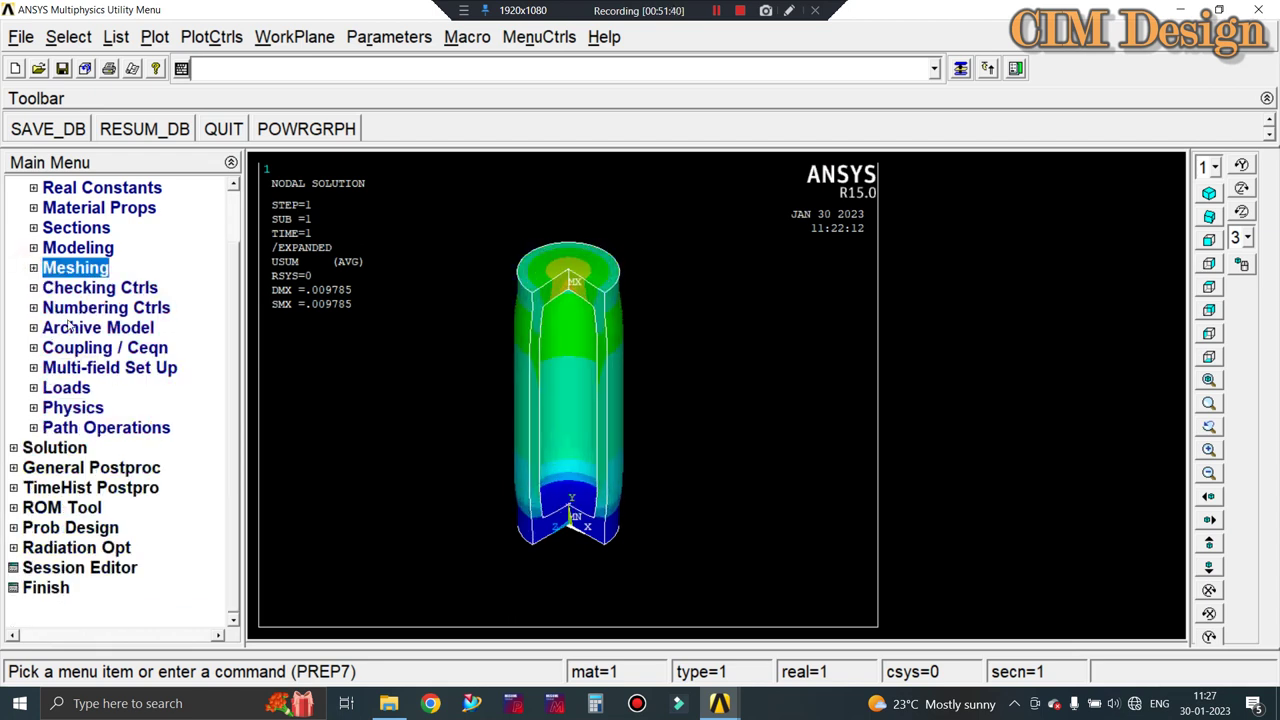
Expand Loads > Apply > Structural to show the displacement load options.
{"action": "left_click", "coordinate": [76, 388]}
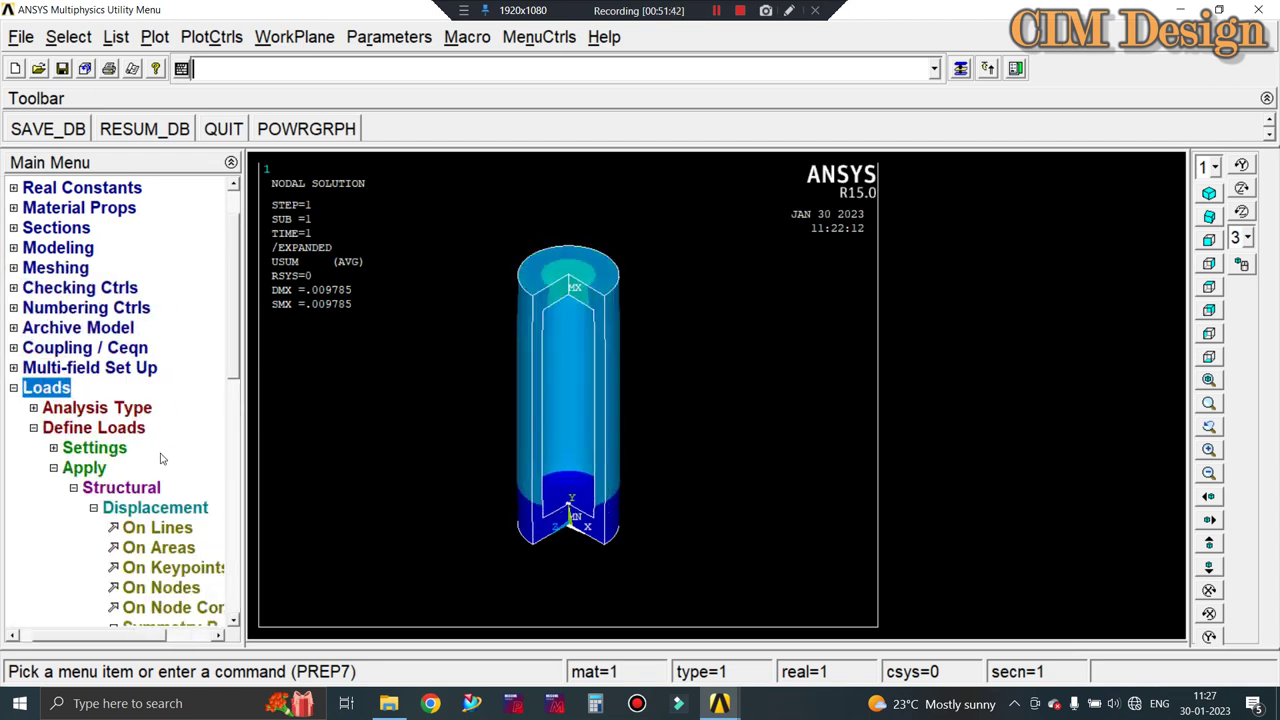
{"action": "left_click", "coordinate": [53, 468]}
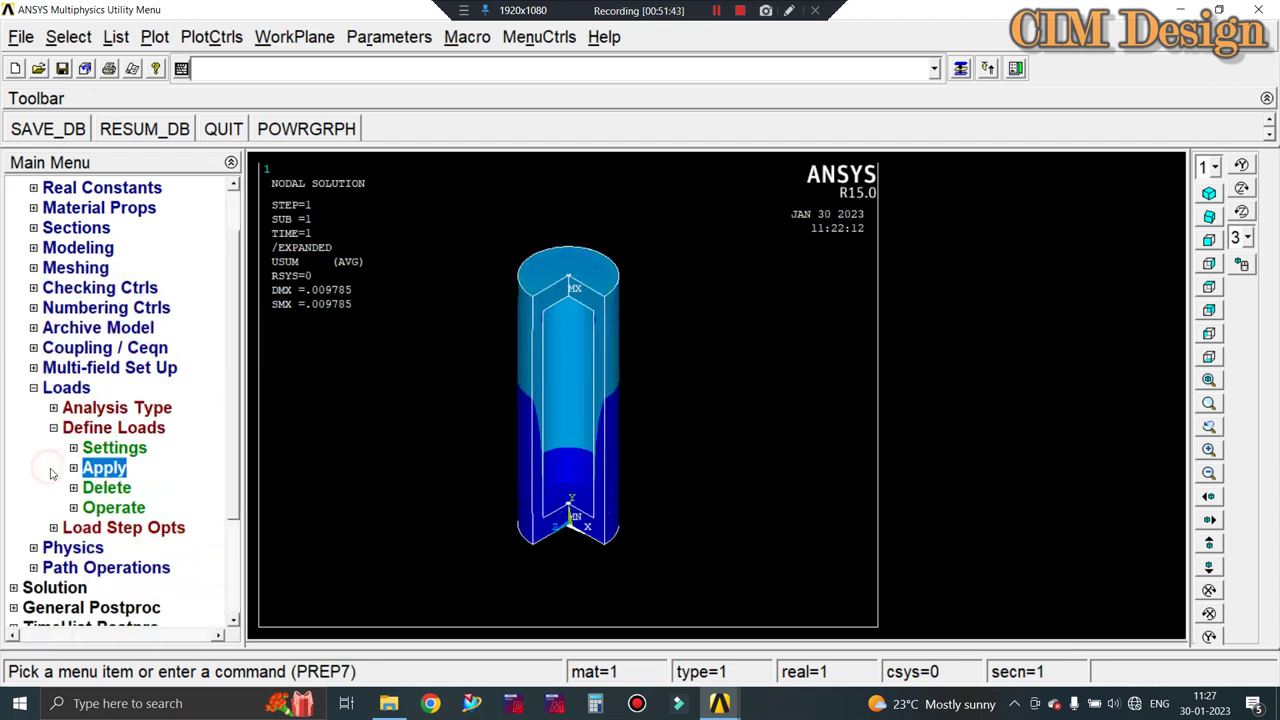
{"action": "left_click", "coordinate": [108, 470]}
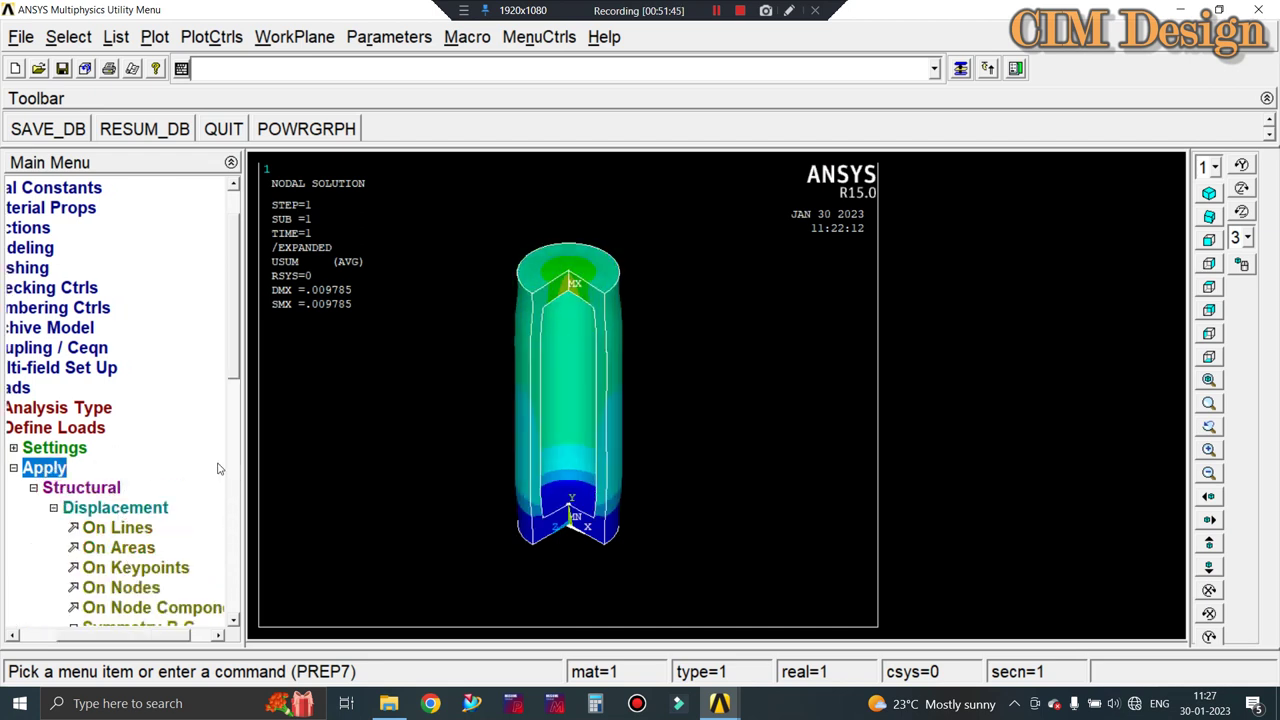
{"action": "scroll", "coordinate": [150, 480], "scroll_direction": "down", "scroll_amount": 3}
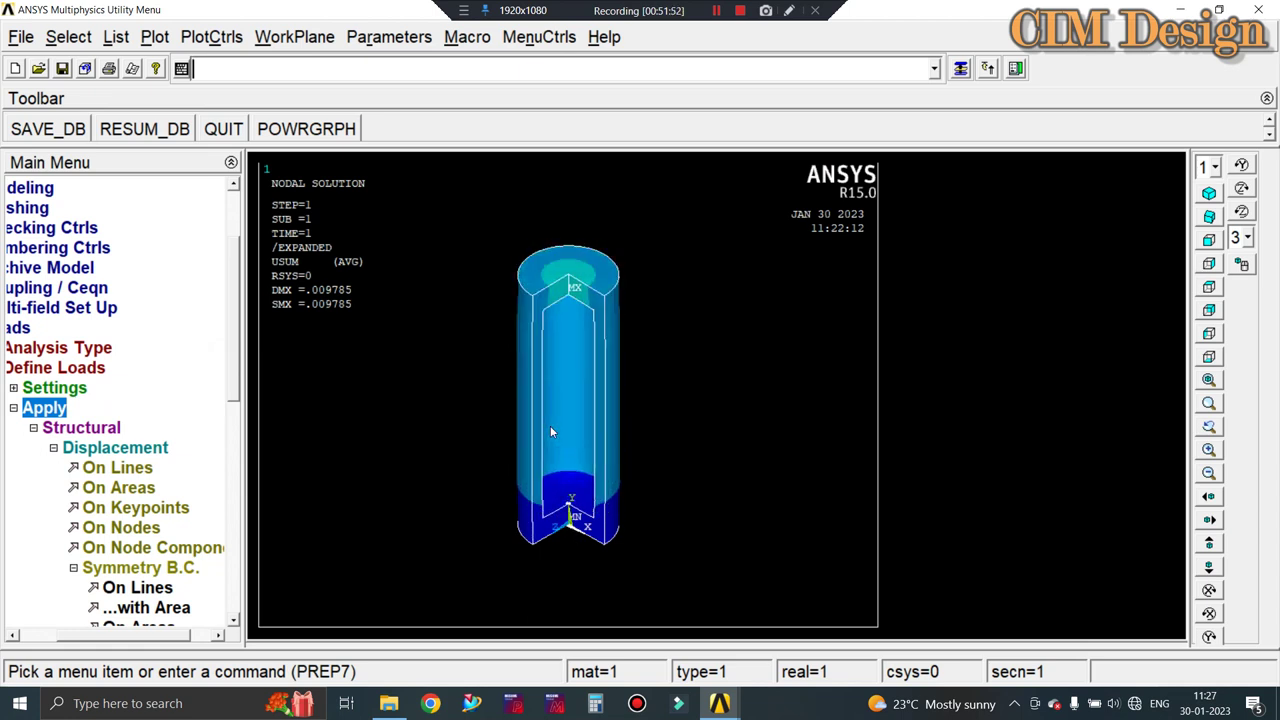
Select nodes by location using their Y coordinates via Select > Entities.
{"action": "left_click", "coordinate": [66, 45]}
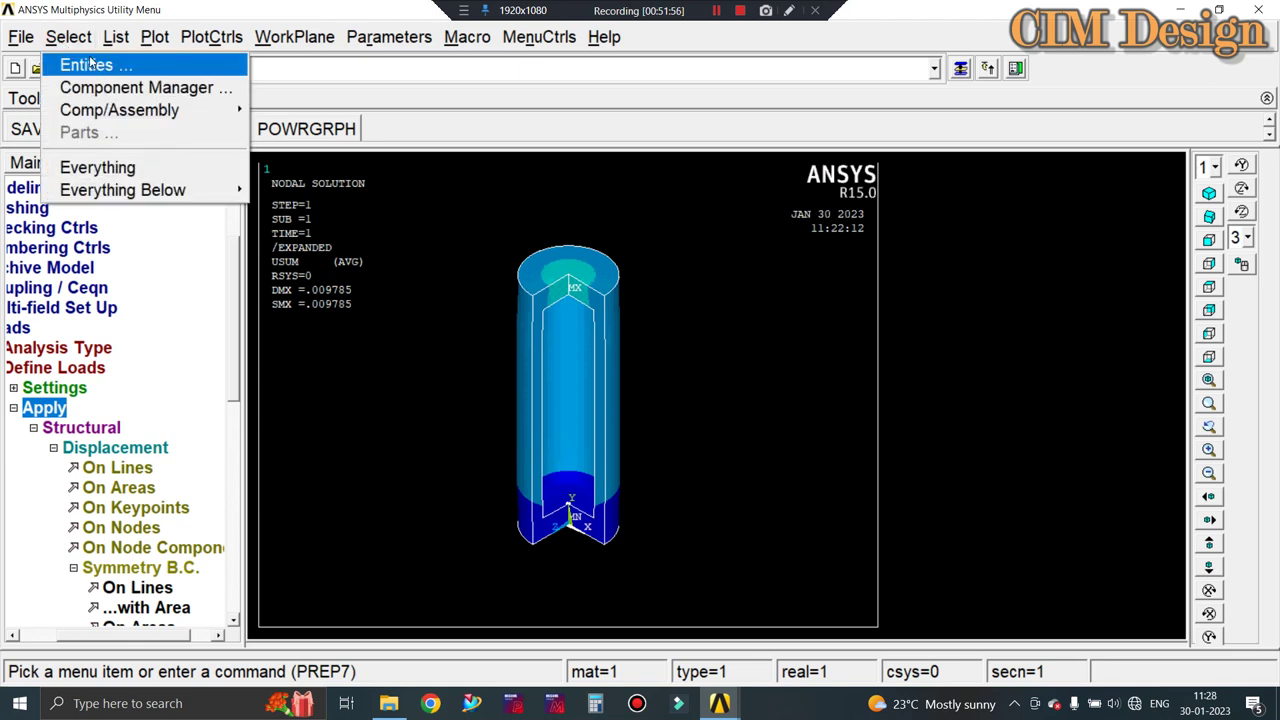
{"action": "left_click", "coordinate": [88, 63]}
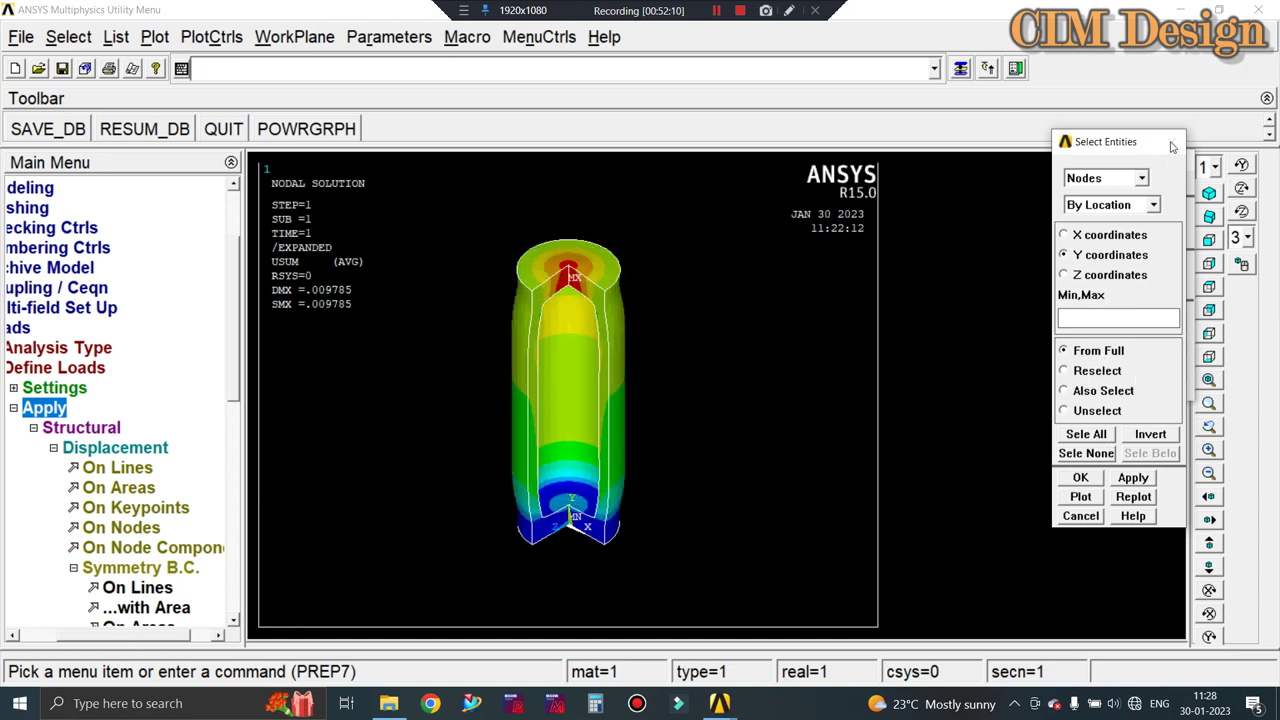
{"action": "left_click", "coordinate": [1088, 480]}
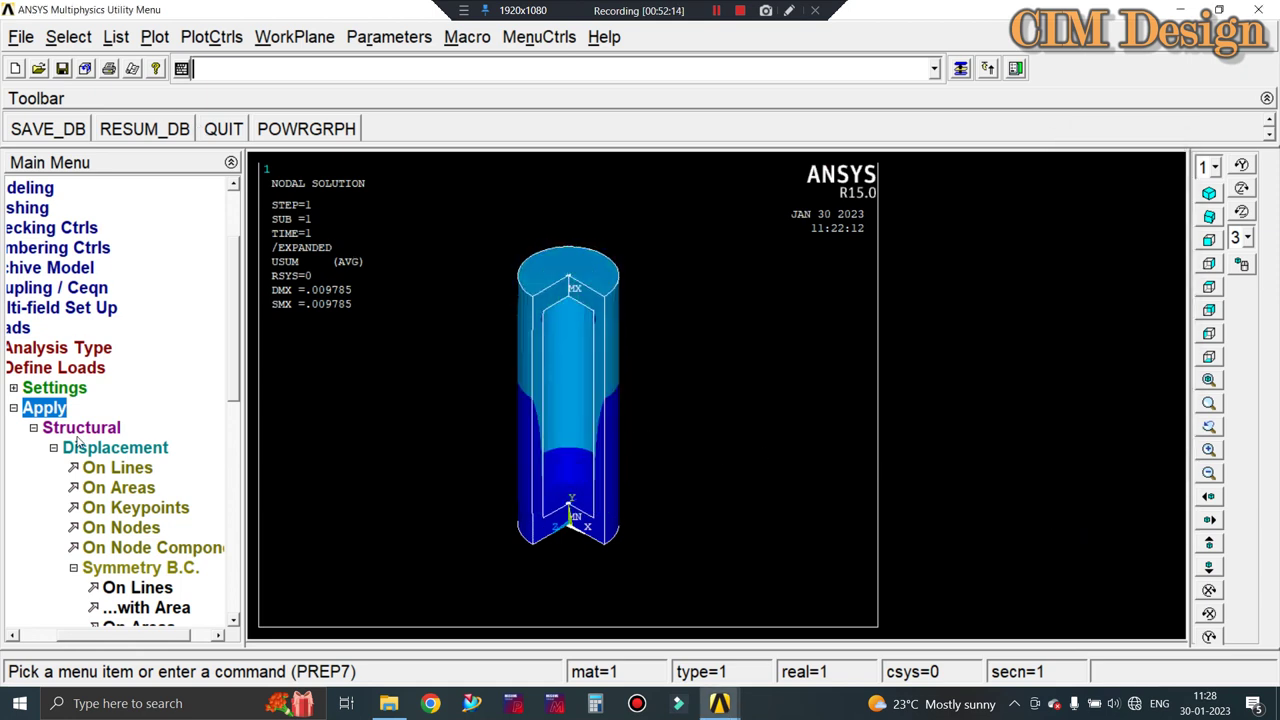
Start applying displacement constraints on nodes (Apply U,ROT on Nodes).
{"action": "left_click", "coordinate": [13, 408]}
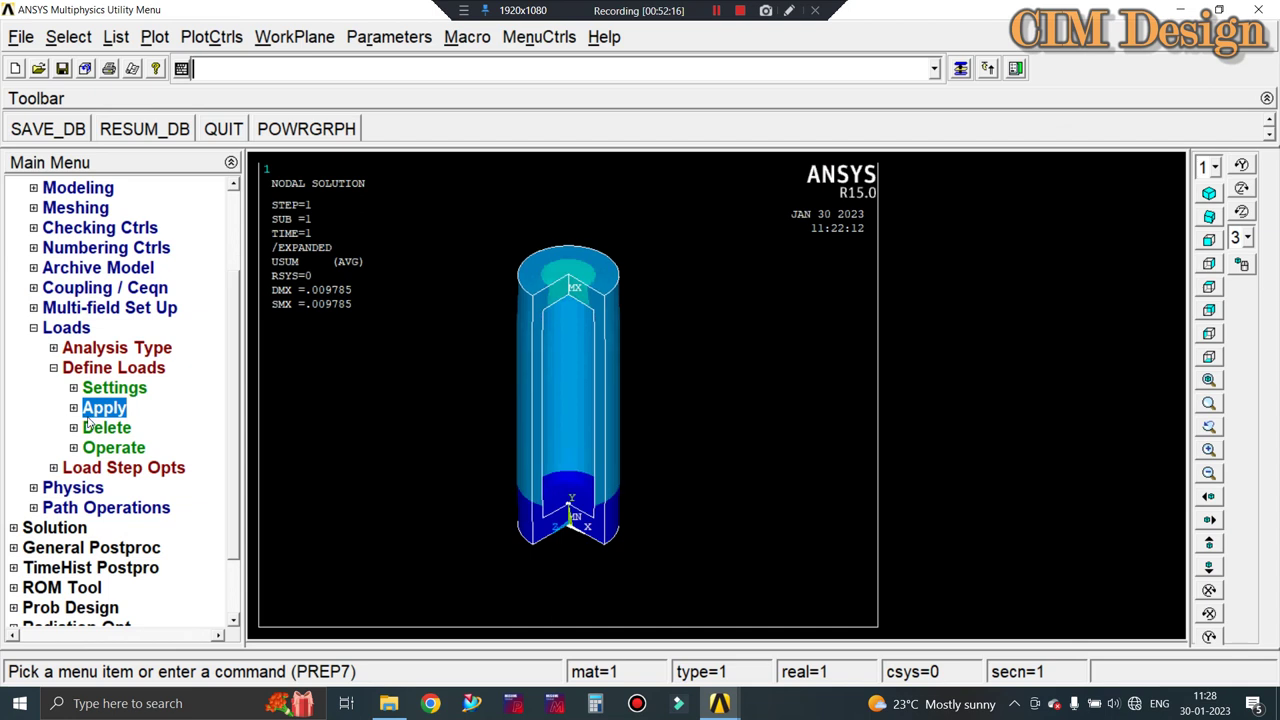
{"action": "left_click", "coordinate": [73, 408]}
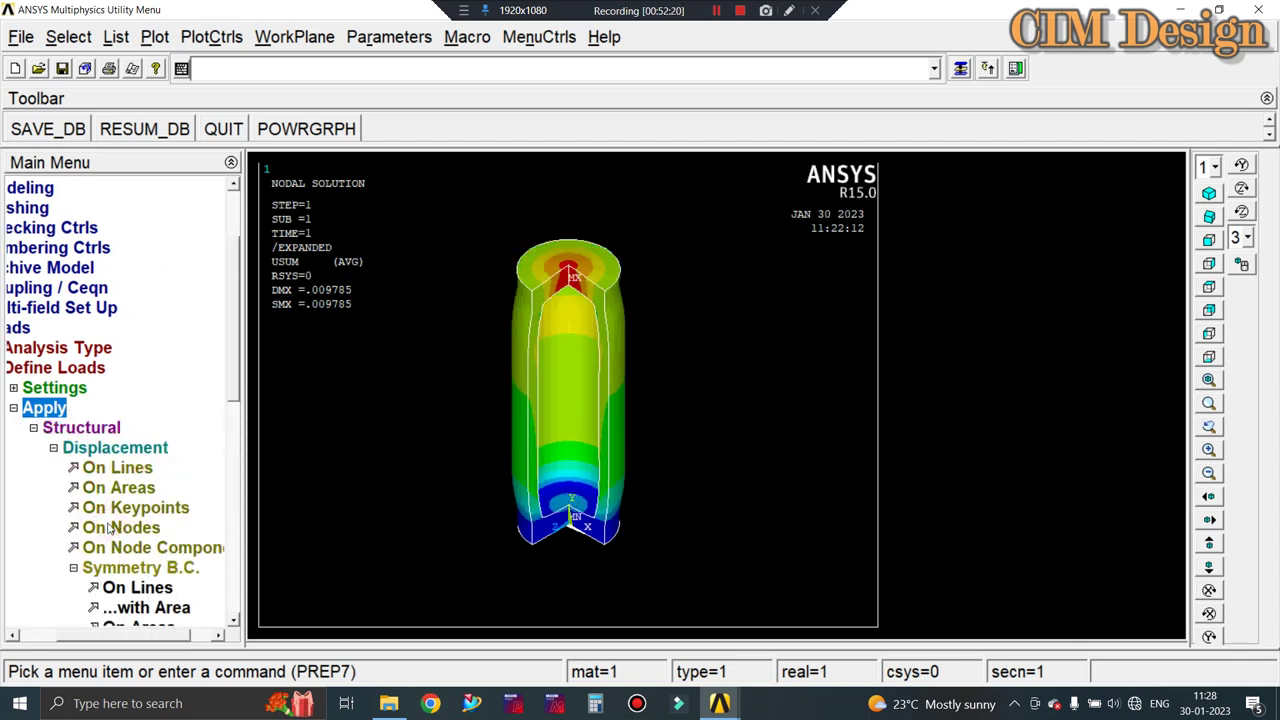
{"action": "left_click", "coordinate": [108, 527]}
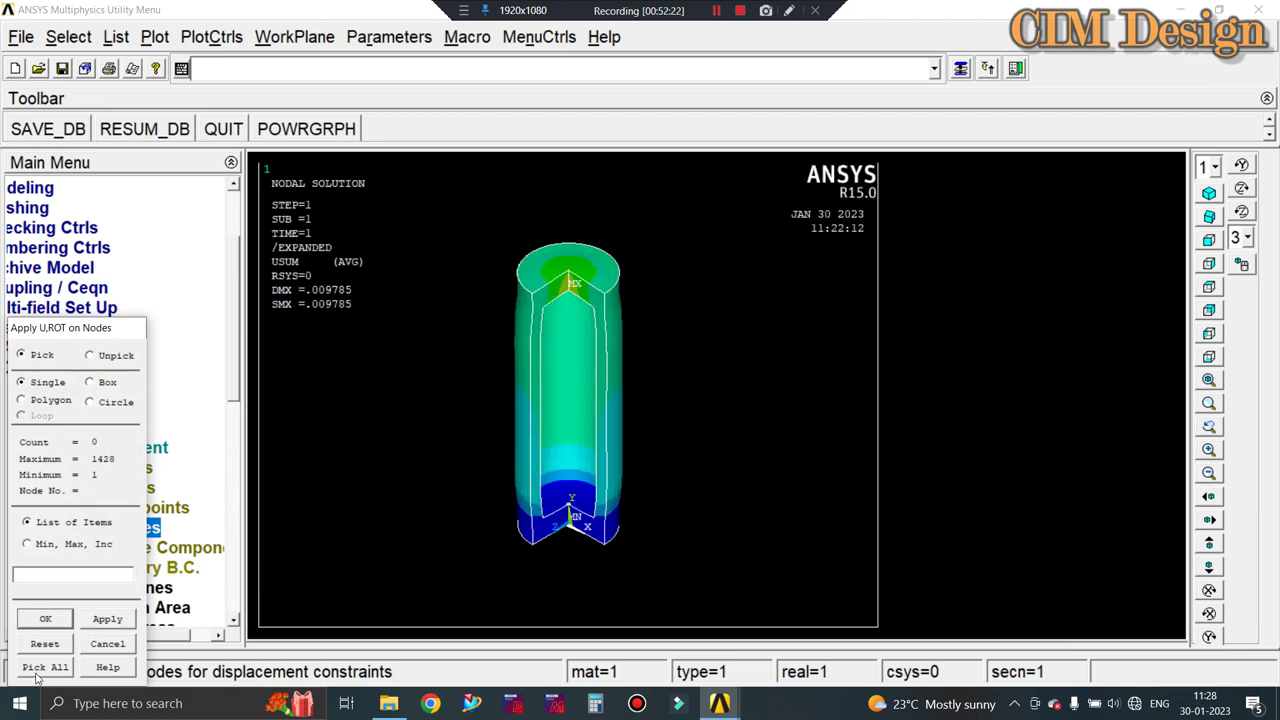
{"action": "left_click", "coordinate": [44, 619]}
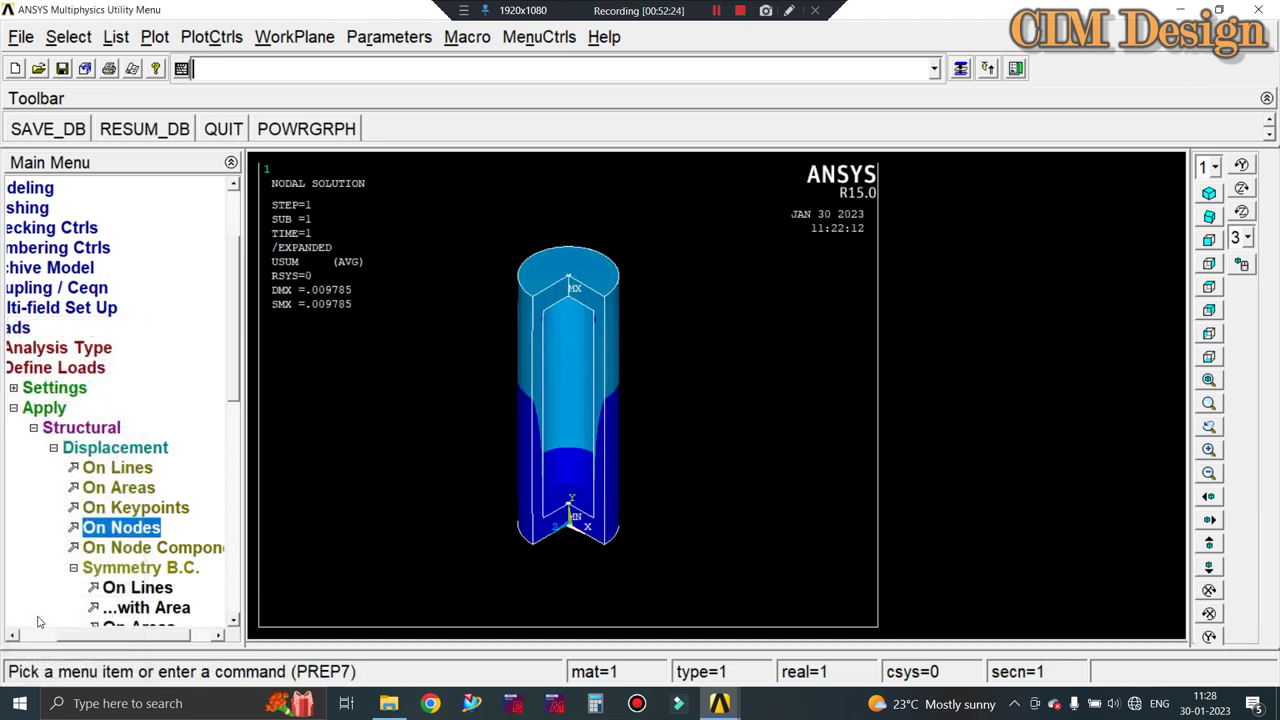
{"action": "left_click", "coordinate": [128, 528]}
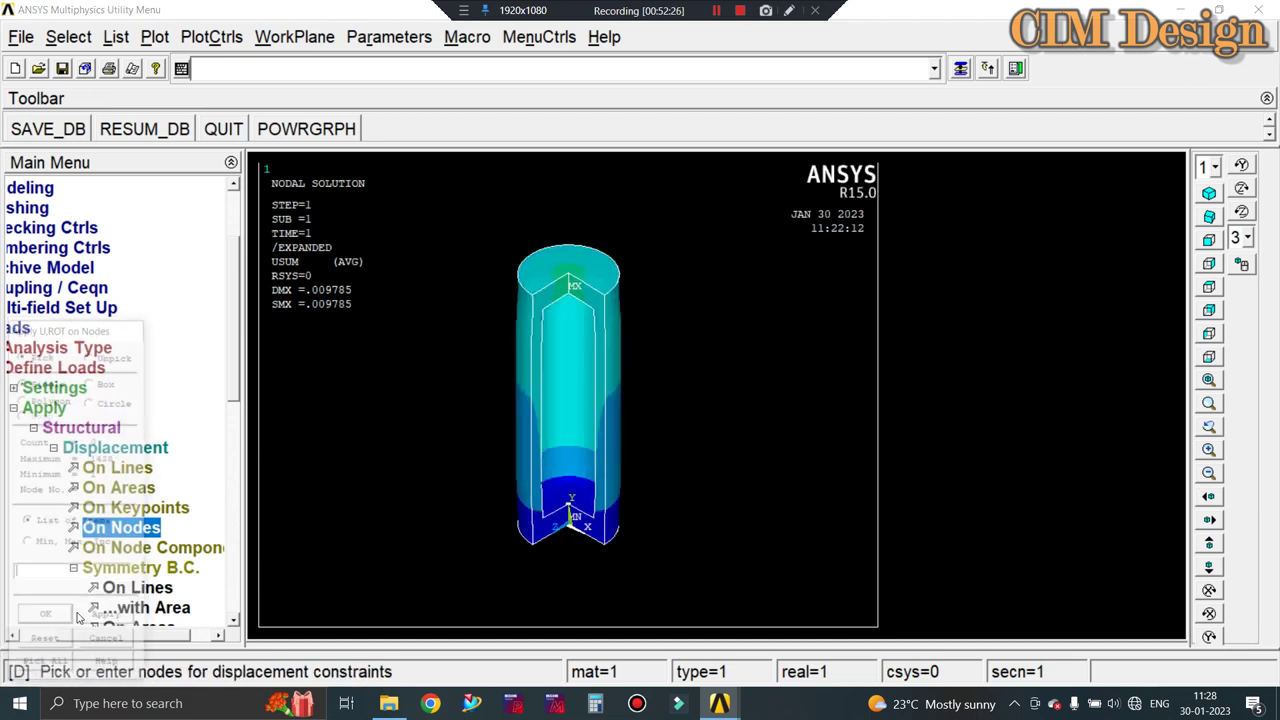
{"action": "left_click", "coordinate": [45, 666]}
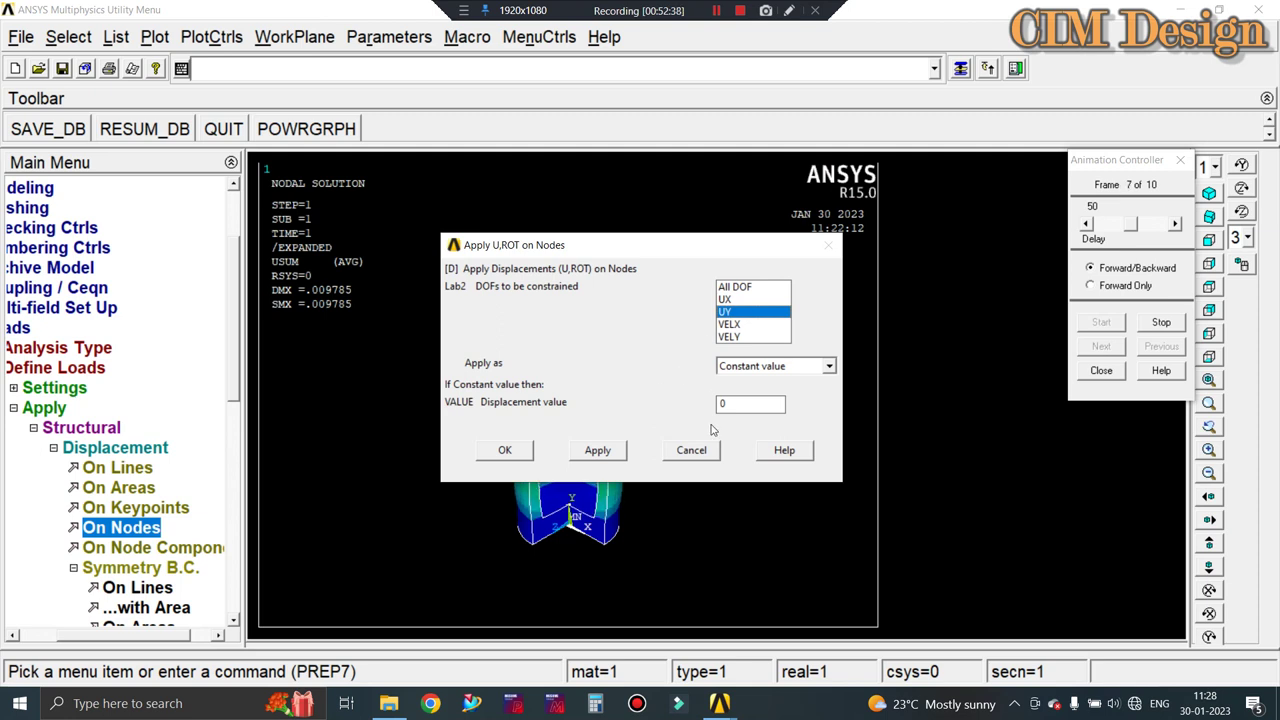
{"action": "left_click_drag", "start_coordinate": [735, 403], "coordinate": [715, 413]}
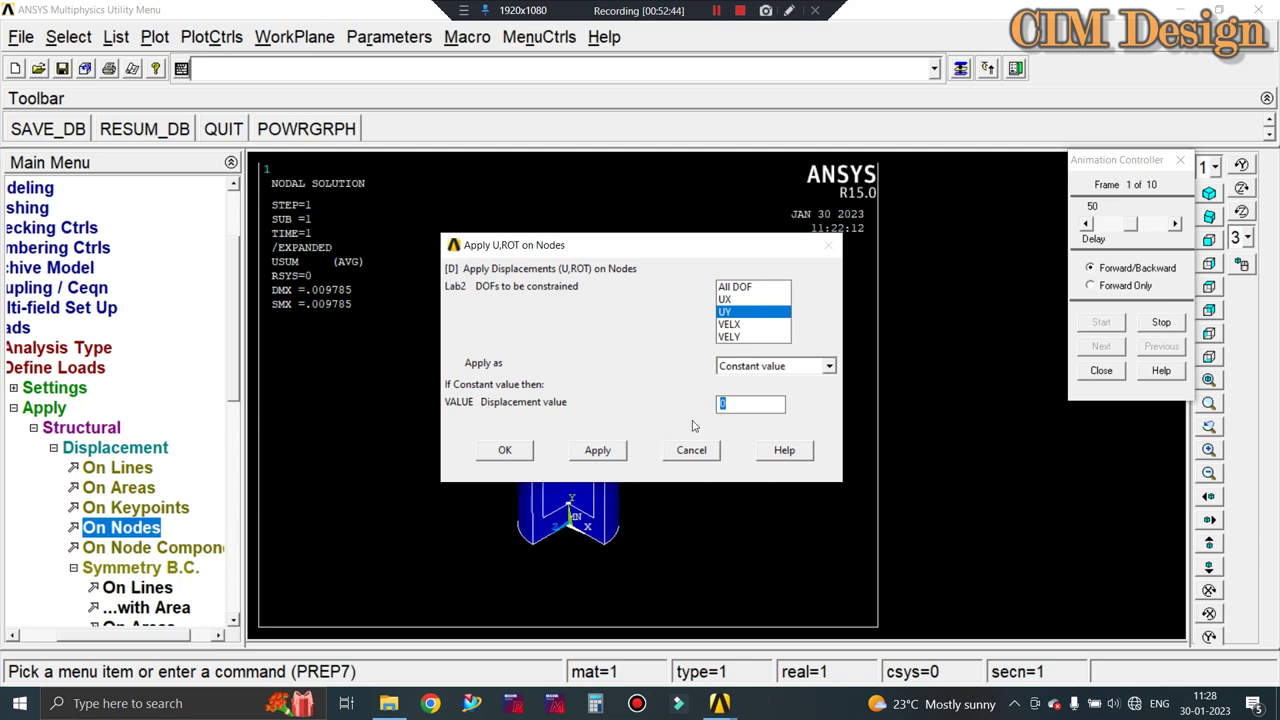
{"action": "left_click", "coordinate": [705, 453]}
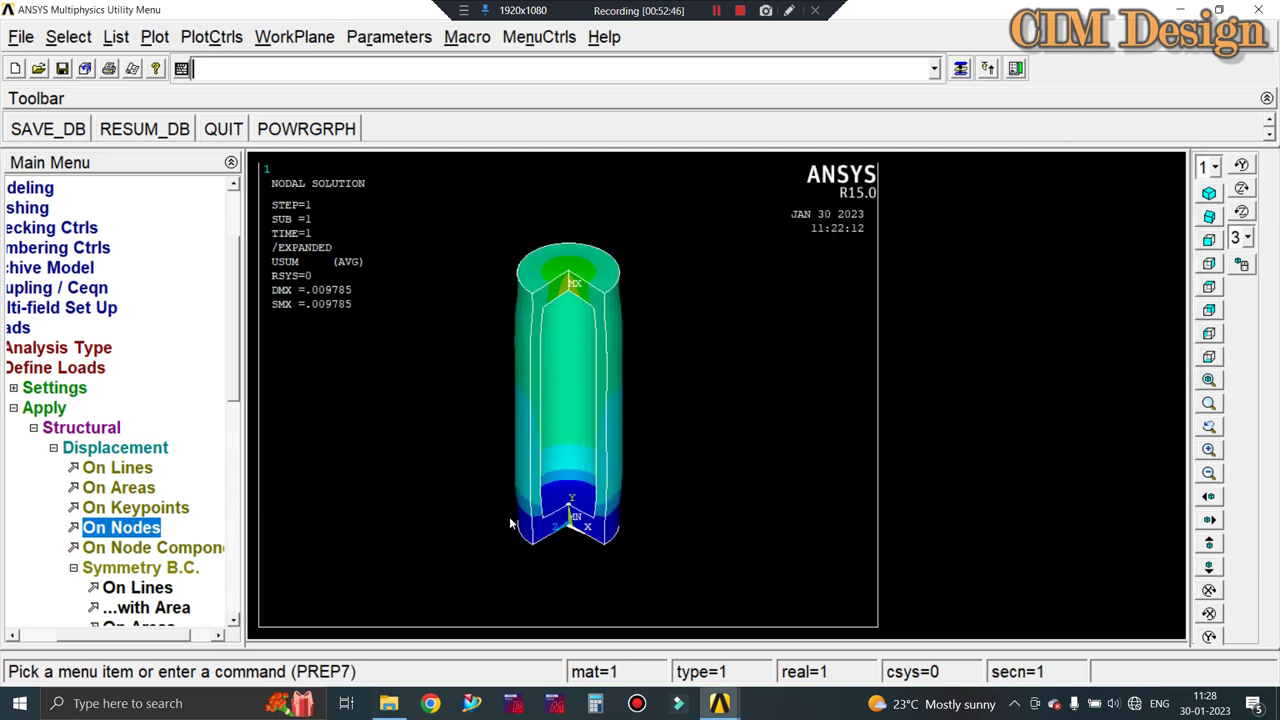
{"action": "left_click", "coordinate": [13, 409]}
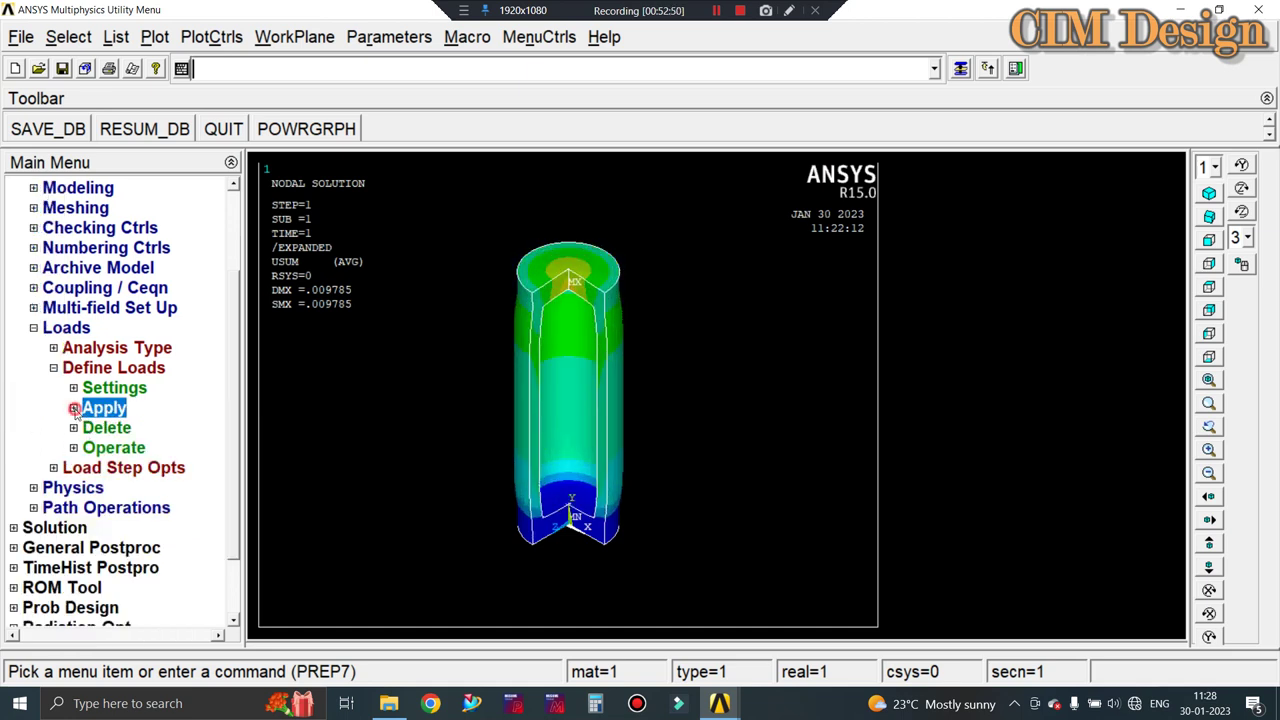
Browse the structural load options, expanding and collapsing the pressure load branch.
{"action": "left_click", "coordinate": [73, 408]}
{"action": "scroll", "coordinate": [200, 360], "scroll_direction": "down", "scroll_amount": 3}
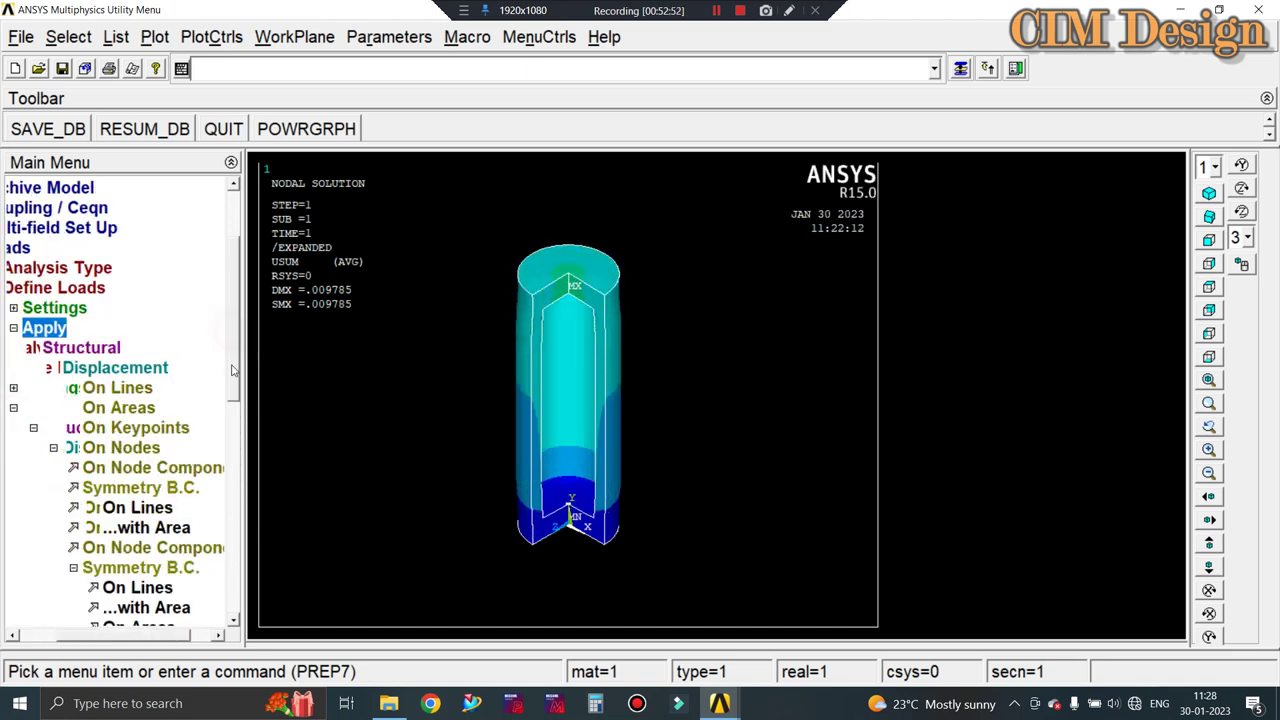
{"action": "scroll", "coordinate": [160, 390], "scroll_direction": "down", "scroll_amount": 4}
{"action": "scroll", "coordinate": [120, 410], "scroll_direction": "down", "scroll_amount": 3}
{"action": "left_click", "coordinate": [97, 408]}
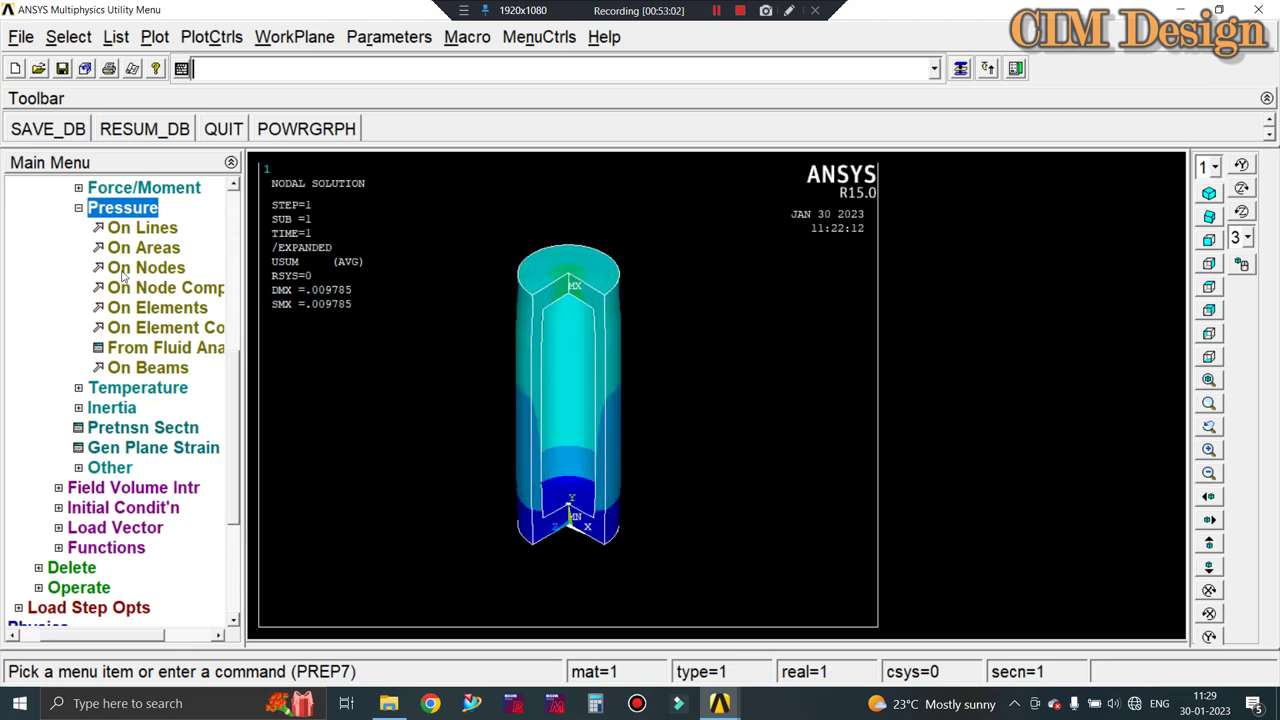
{"action": "left_click", "coordinate": [78, 208]}
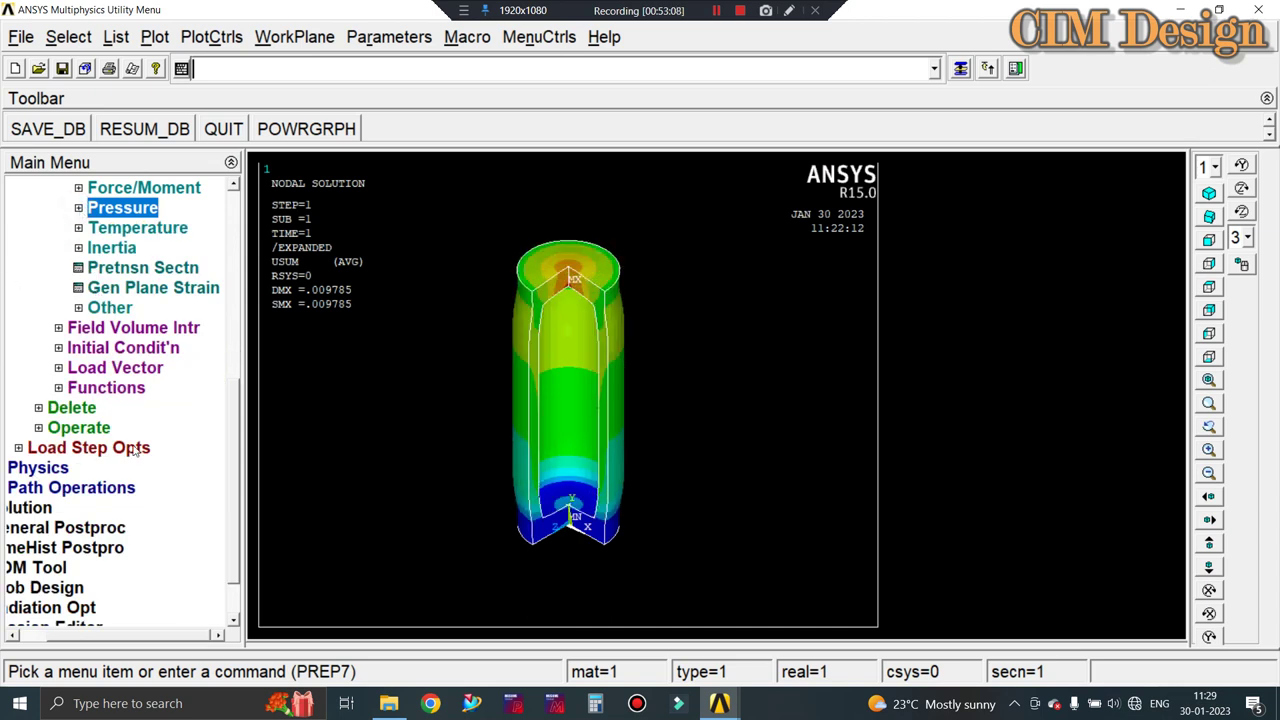
{"action": "left_click", "coordinate": [233, 363]}
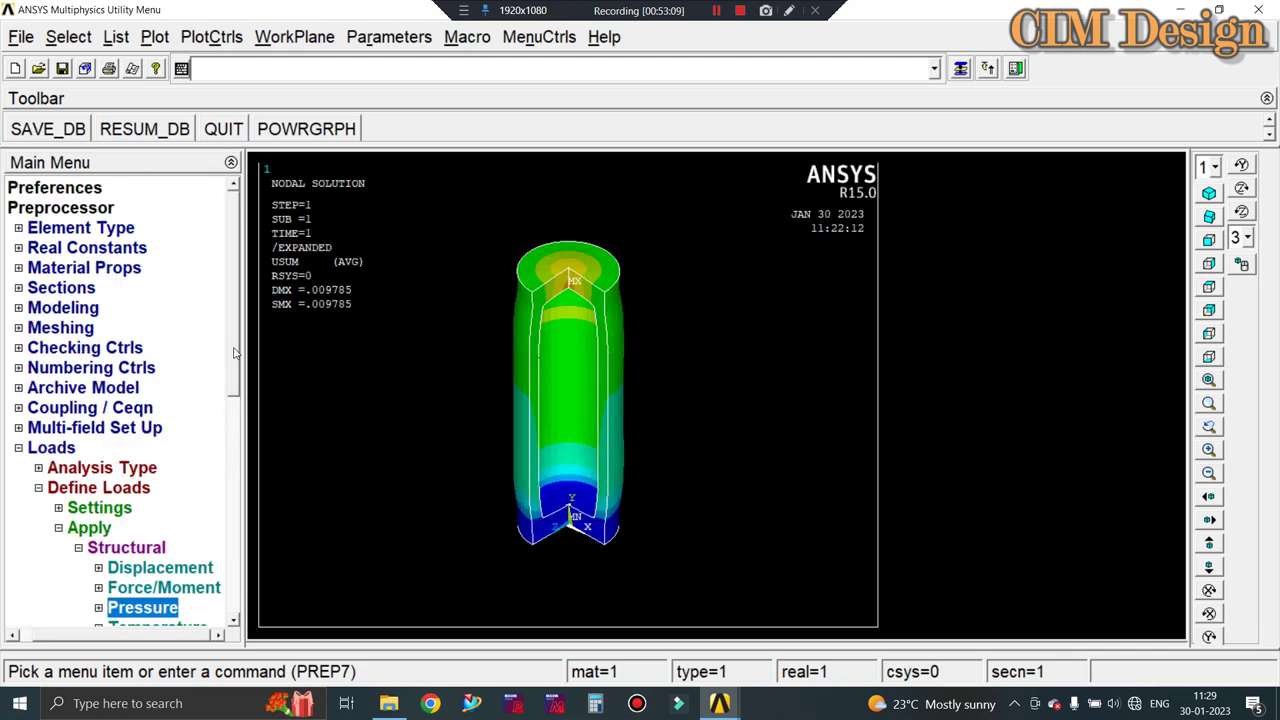
Collapse the load definitions, open Solution, then expand General Postproc.
{"action": "left_click", "coordinate": [18, 448]}
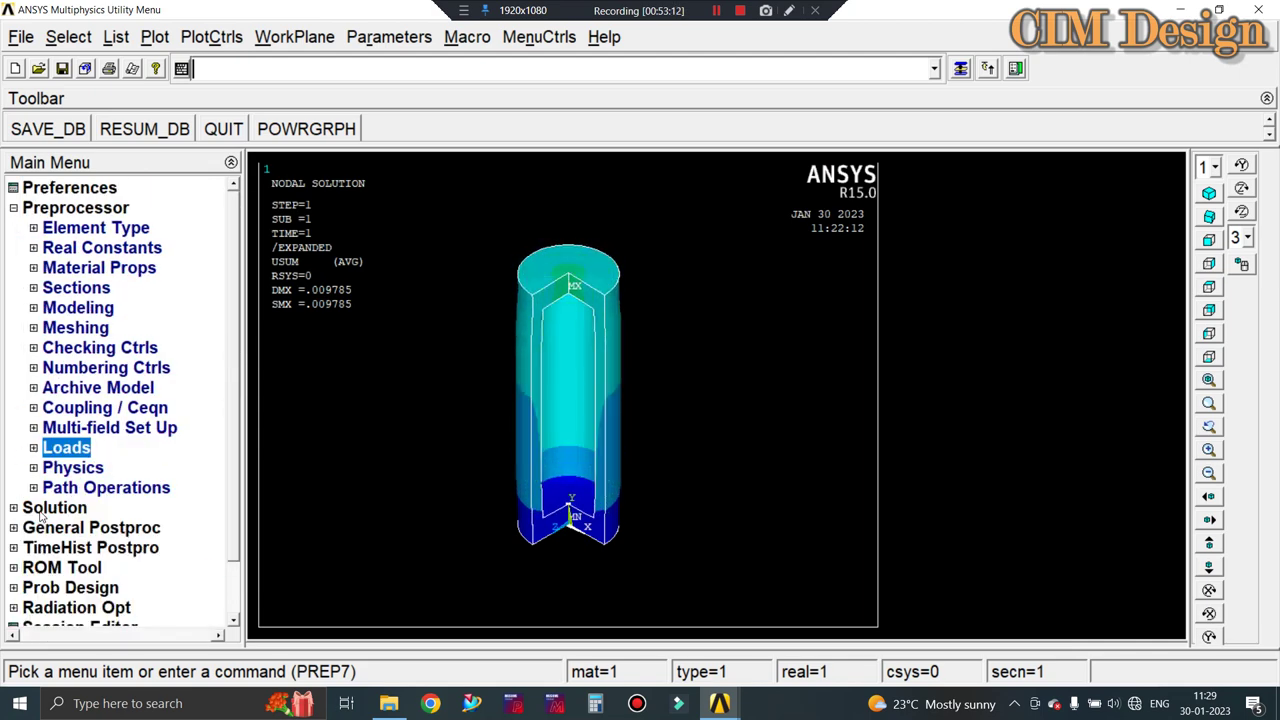
{"action": "left_click", "coordinate": [45, 509]}
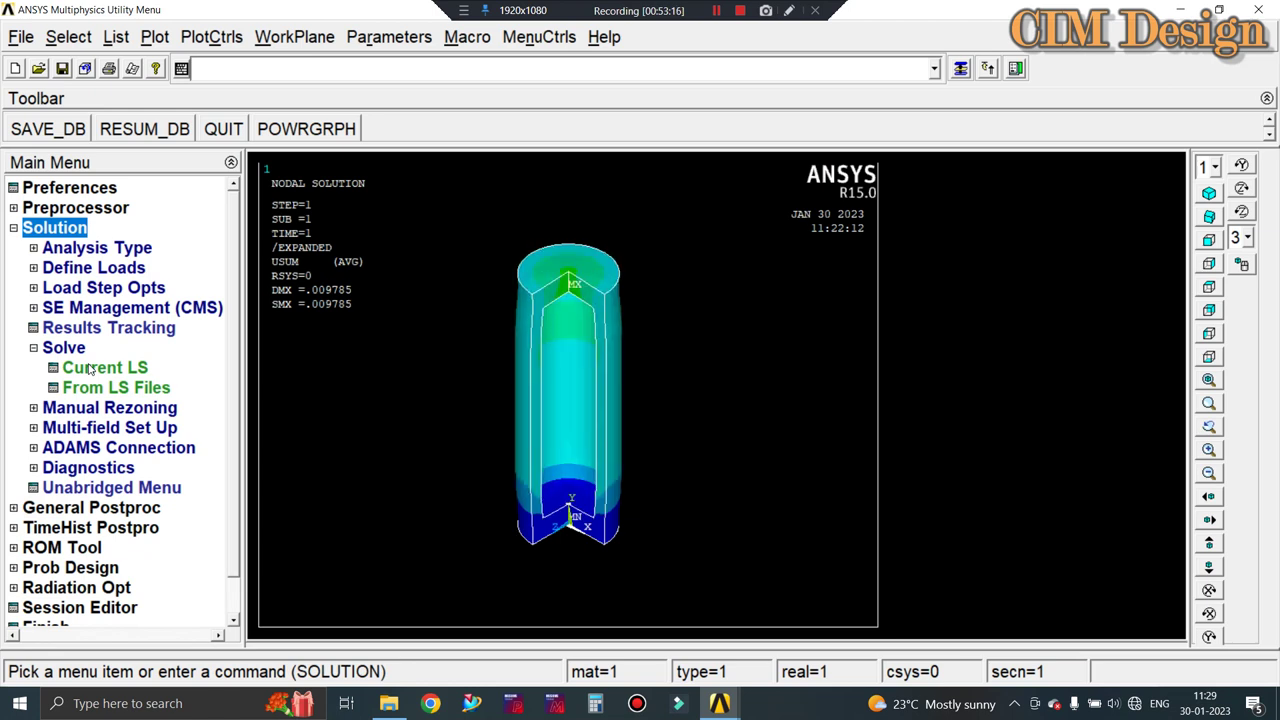
{"action": "left_click", "coordinate": [88, 507]}
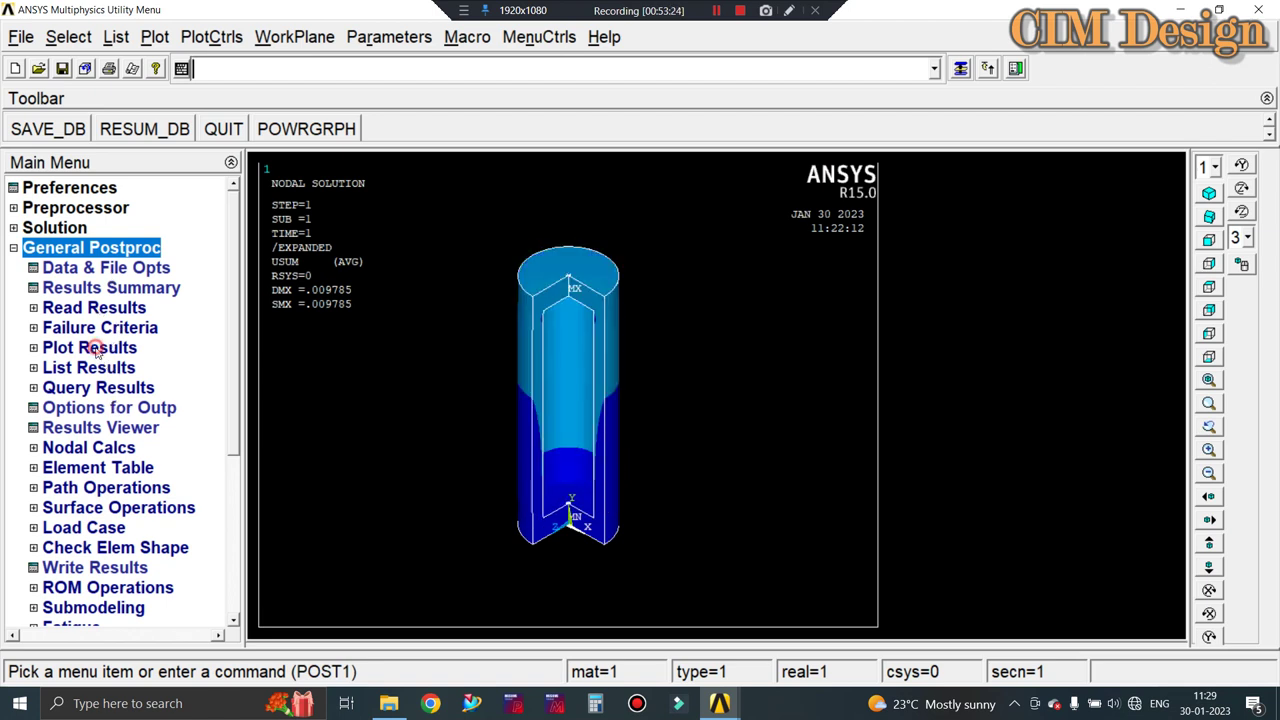
Plot a nodal contour of 1st Principal total mechanical strain.
{"action": "left_click", "coordinate": [96, 348]}
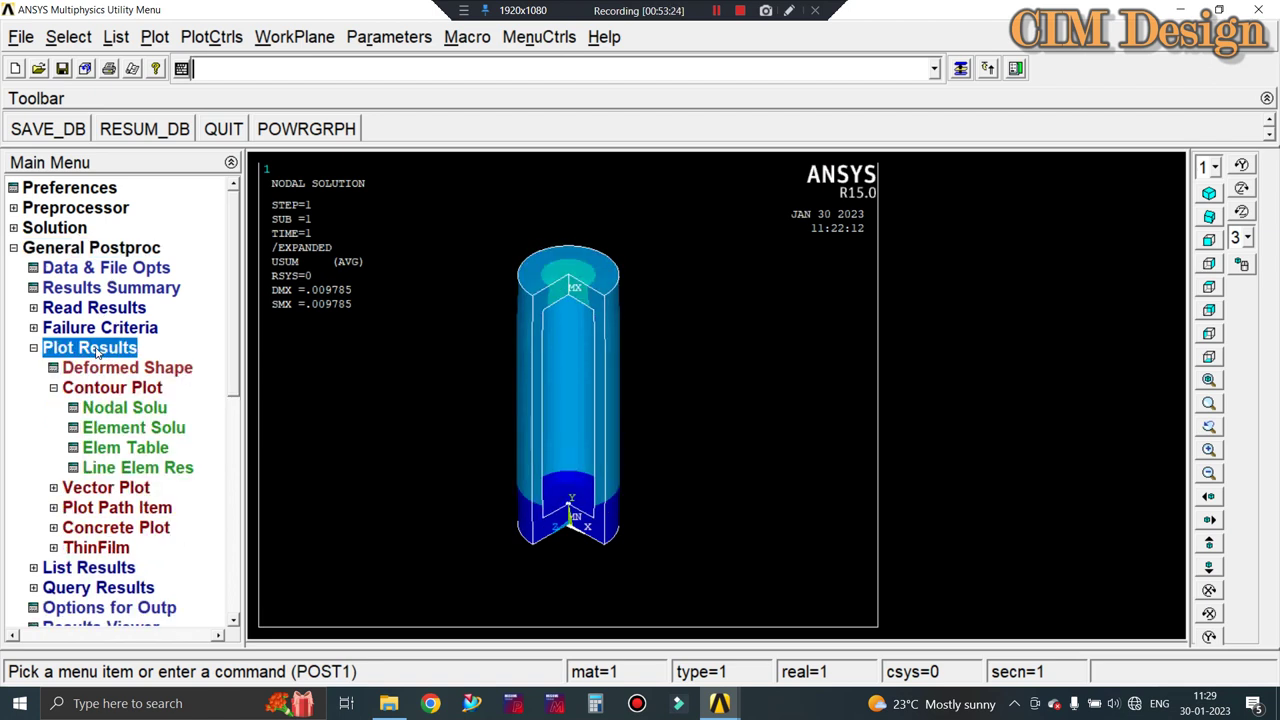
{"action": "left_click", "coordinate": [108, 409]}
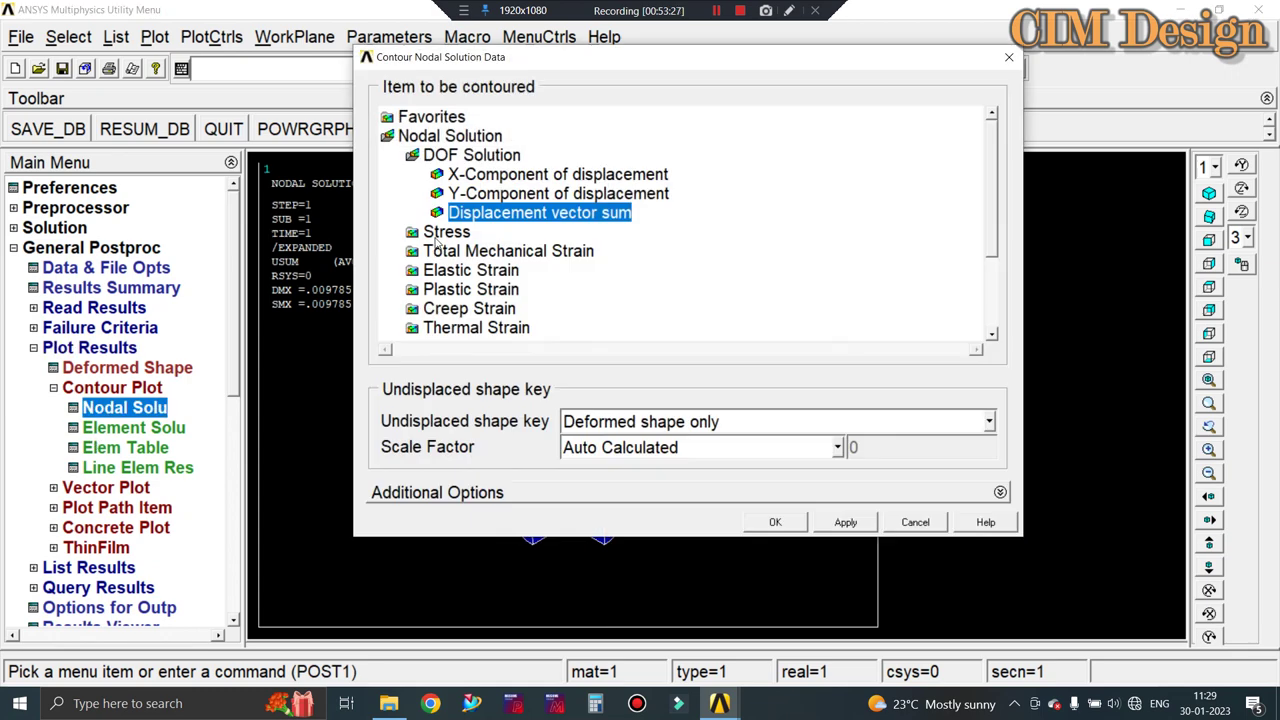
{"action": "left_click", "coordinate": [446, 248]}
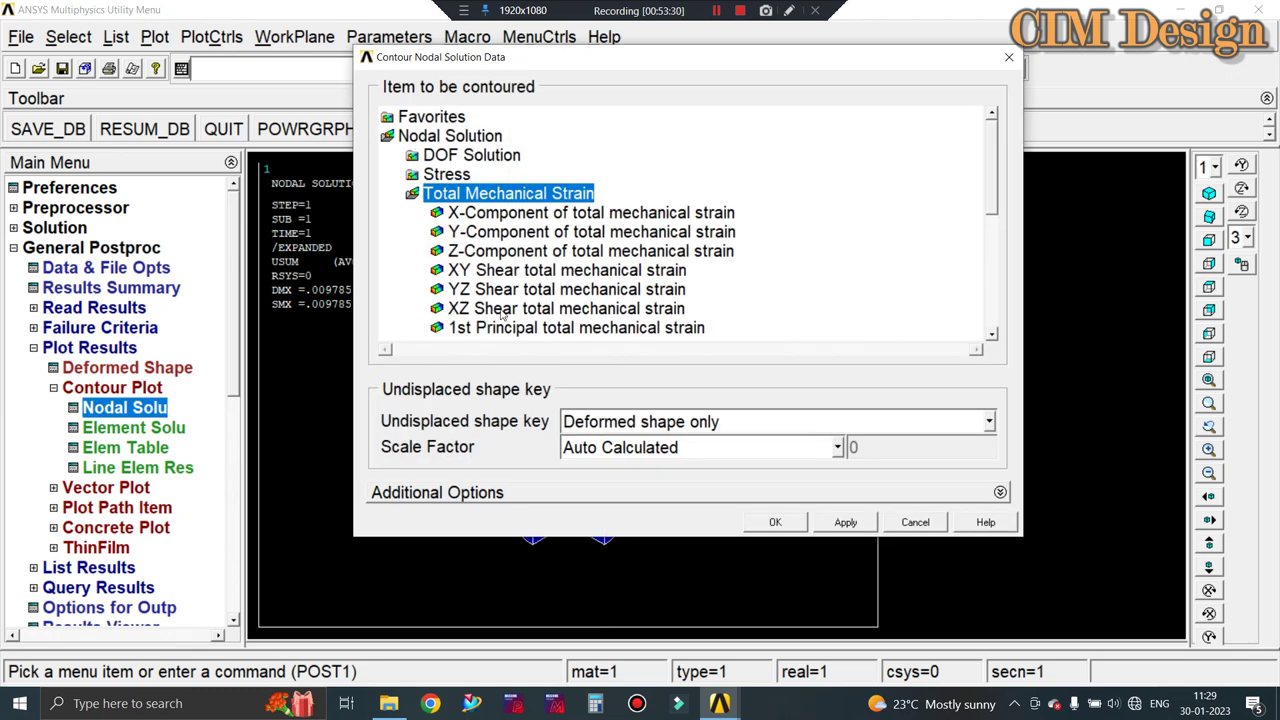
{"action": "left_click", "coordinate": [470, 330]}
{"action": "left_click", "coordinate": [775, 522]}
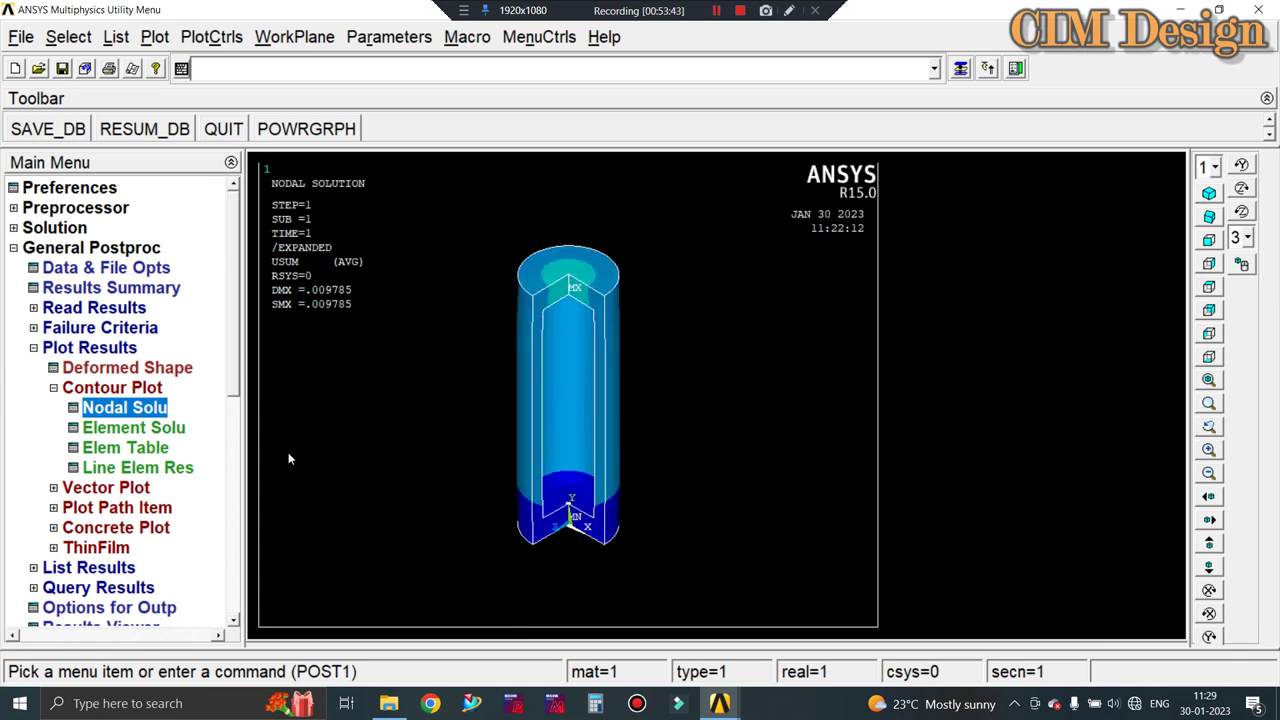
Change the nodal contour to von Mises total mechanical strain.
{"action": "left_click", "coordinate": [108, 412]}
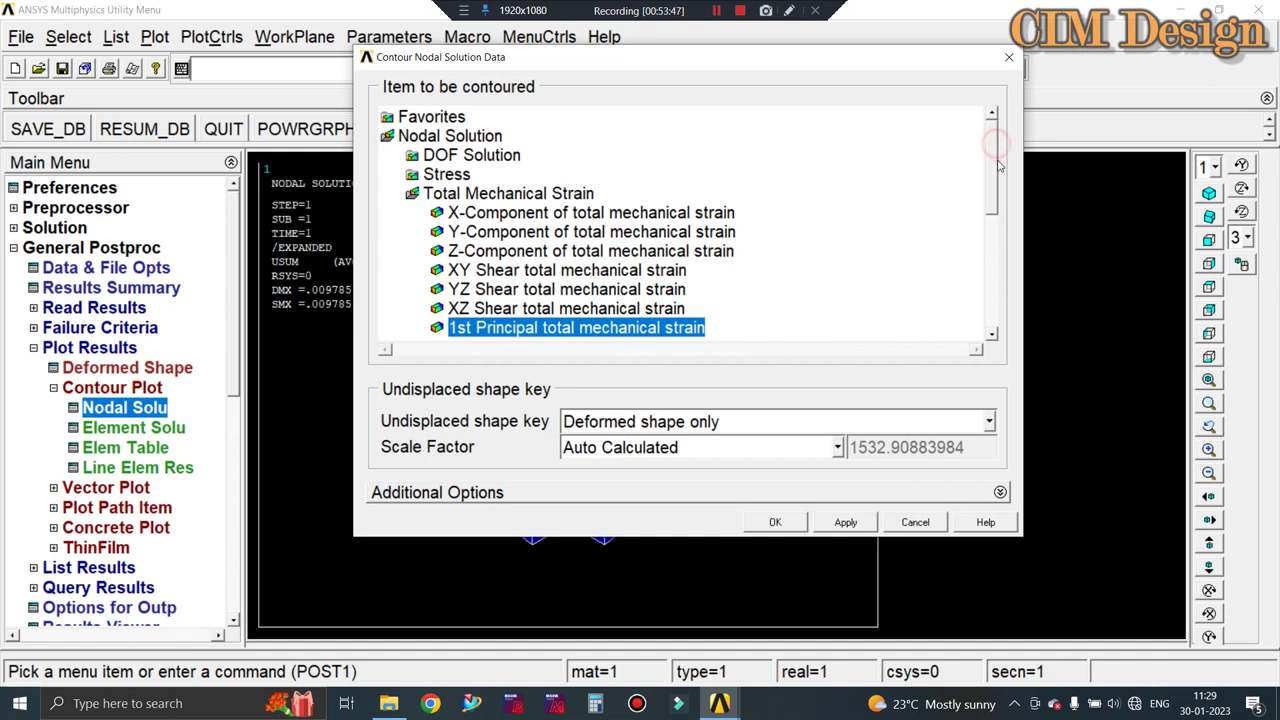
{"action": "left_click_drag", "start_coordinate": [994, 150], "coordinate": [991, 166]}
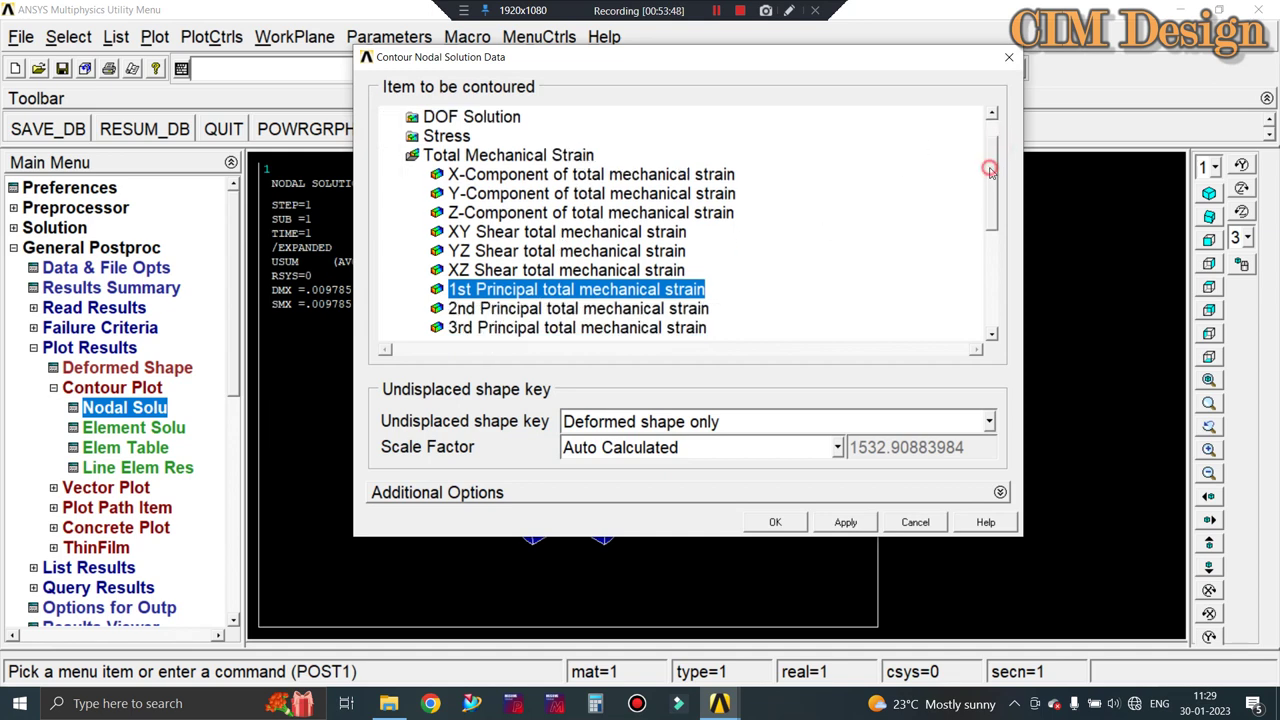
{"action": "left_click", "coordinate": [990, 292]}
{"action": "left_click", "coordinate": [498, 140]}
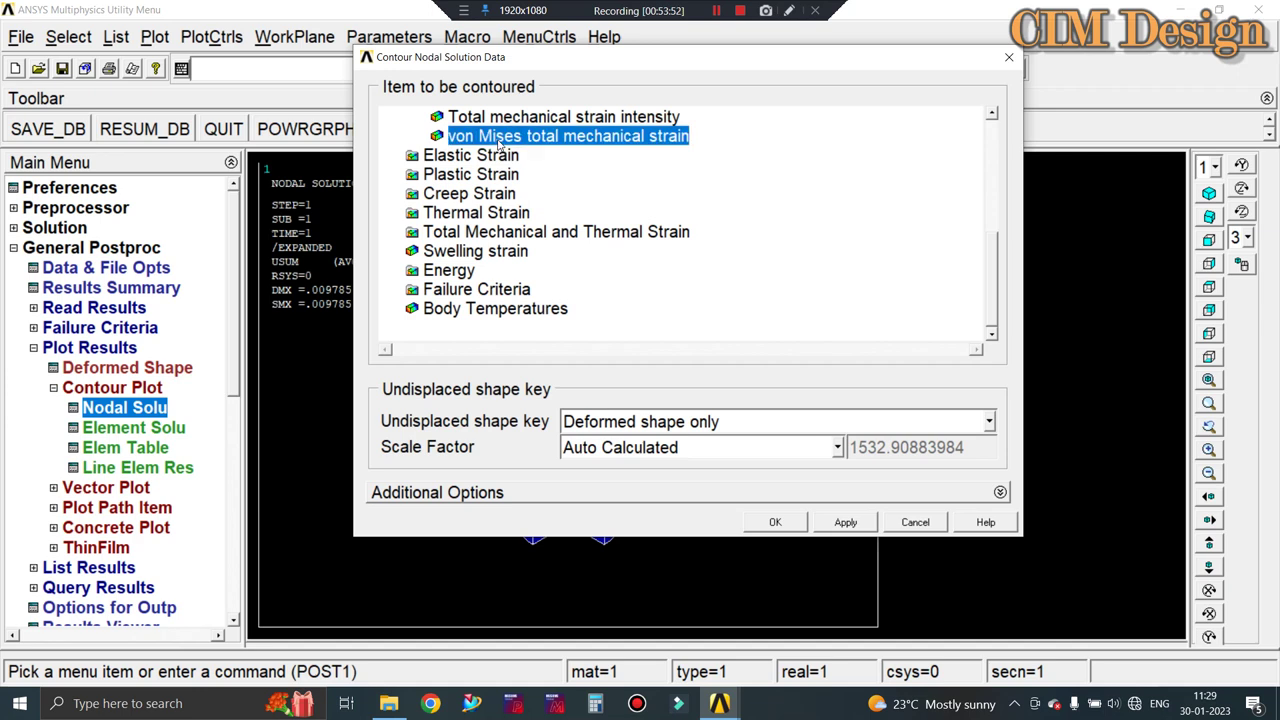
{"action": "left_click", "coordinate": [777, 521]}
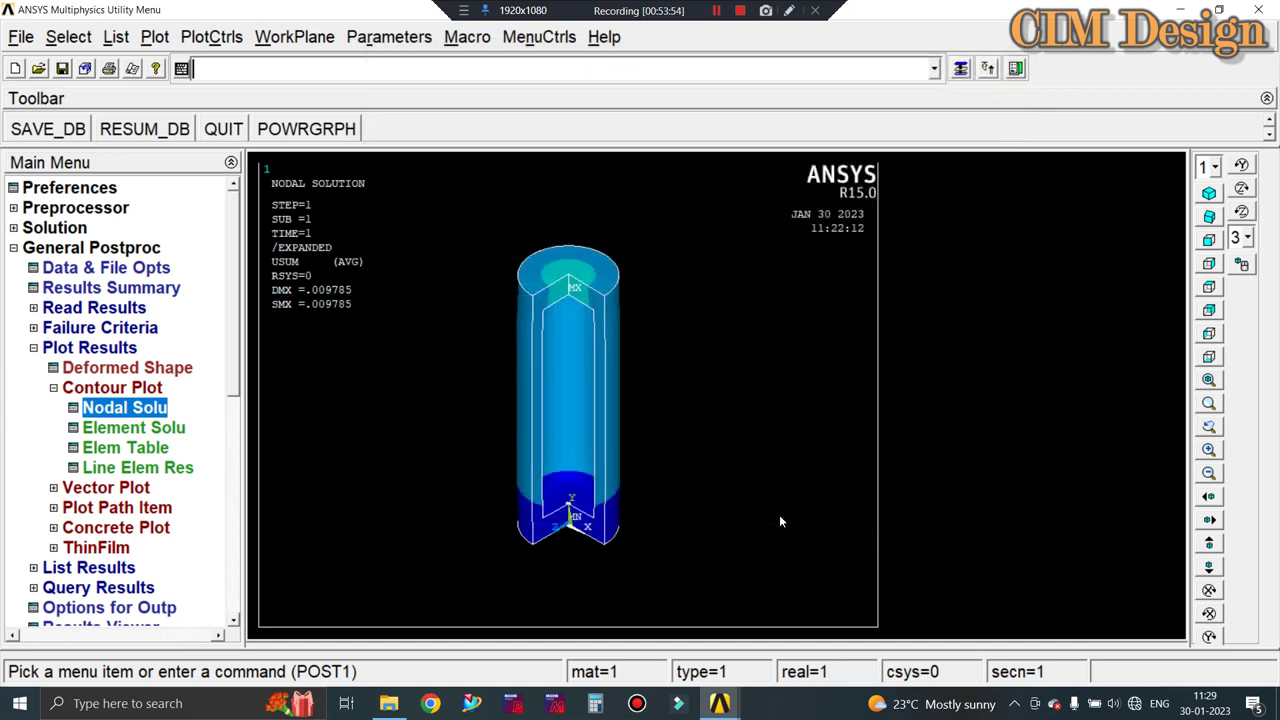
{"action": "left_click", "coordinate": [211, 36]}
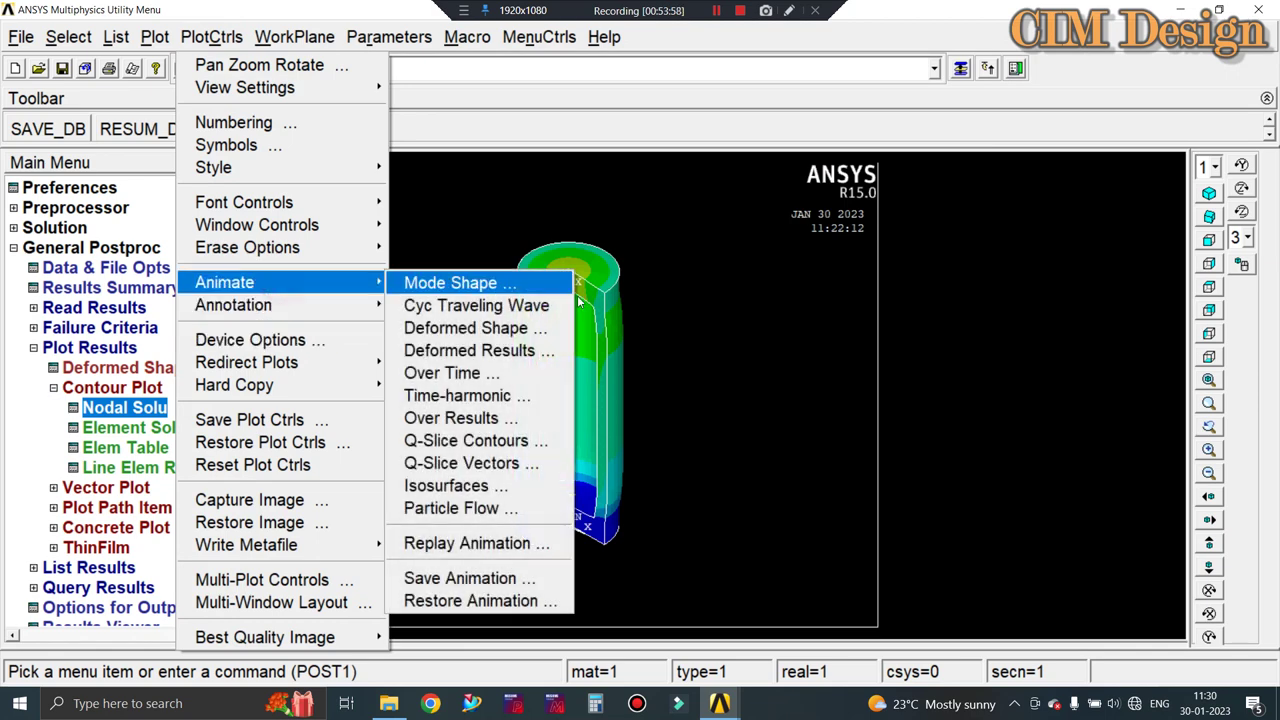
{"action": "mouse_move", "coordinate": [225, 282]}
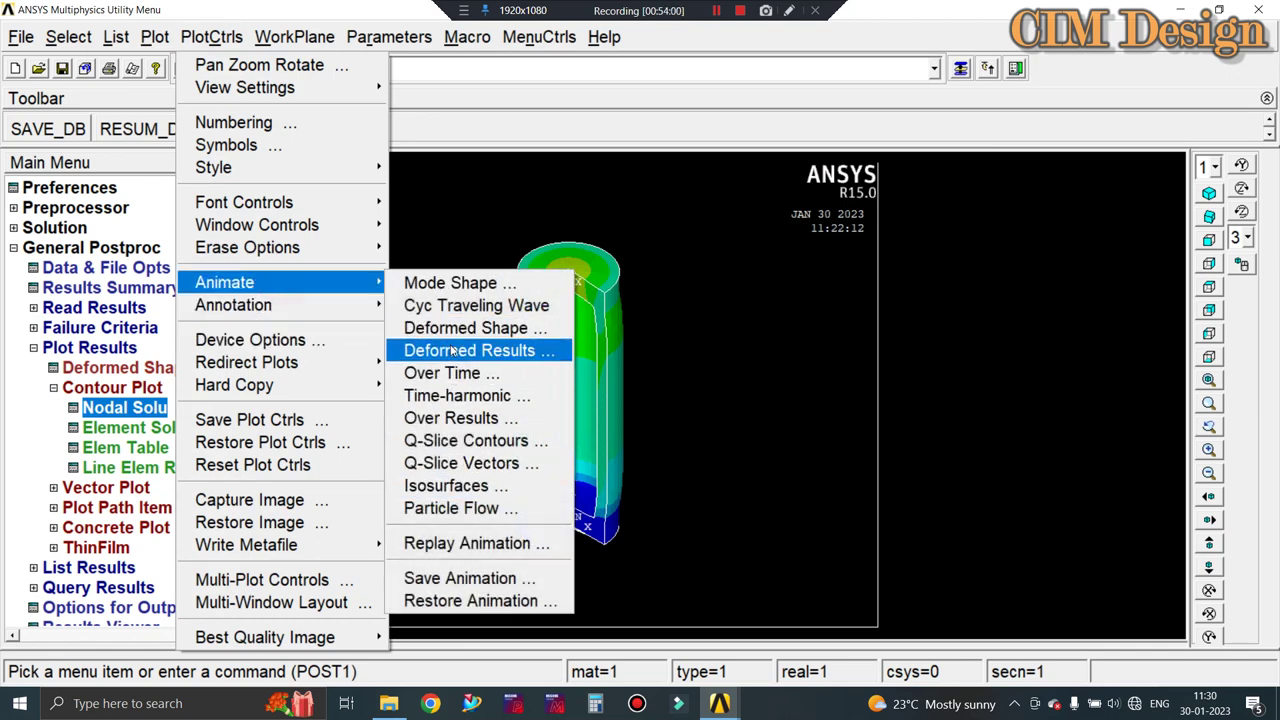
Close the Animation Controller and cancel the Animate Nodal Solution Data dialog.
{"action": "left_click", "coordinate": [470, 350]}
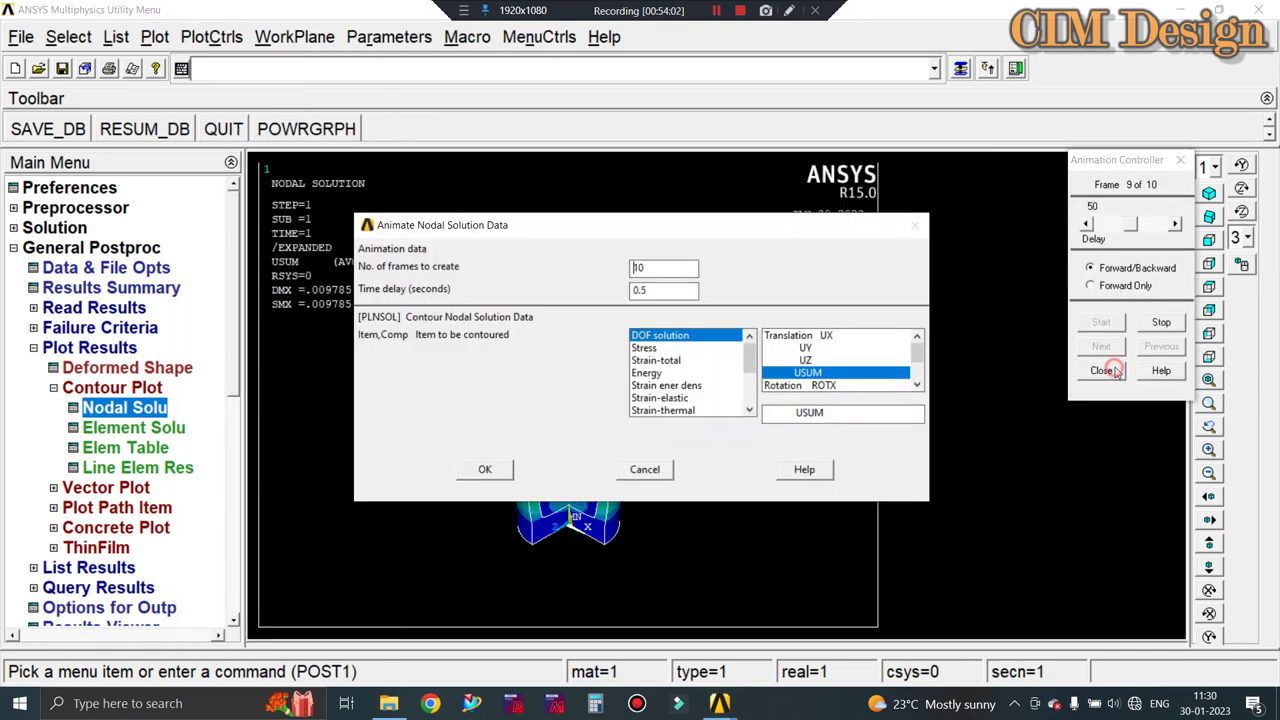
{"action": "left_click", "coordinate": [1102, 370]}
{"action": "left_click", "coordinate": [645, 470]}
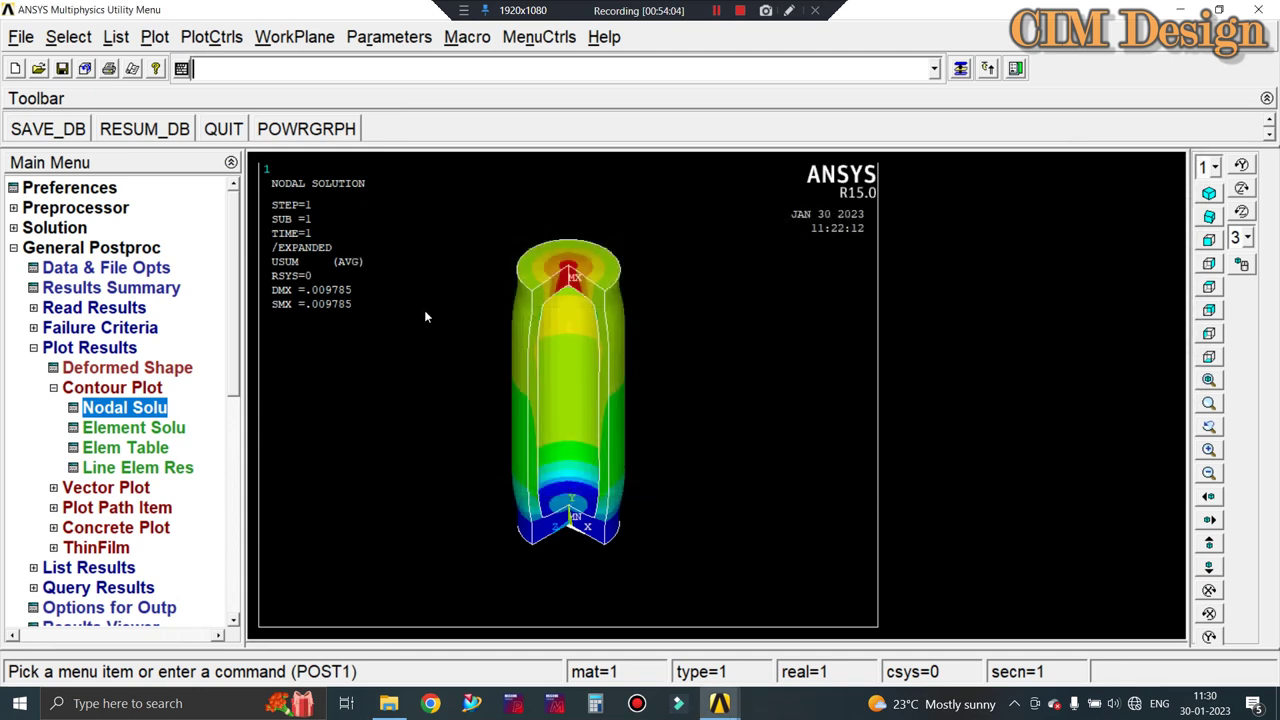
Plot the von Mises total strain (EPTOEQV) contour, ranging .658E-05 to .230E-03.
{"action": "left_click", "coordinate": [140, 406]}
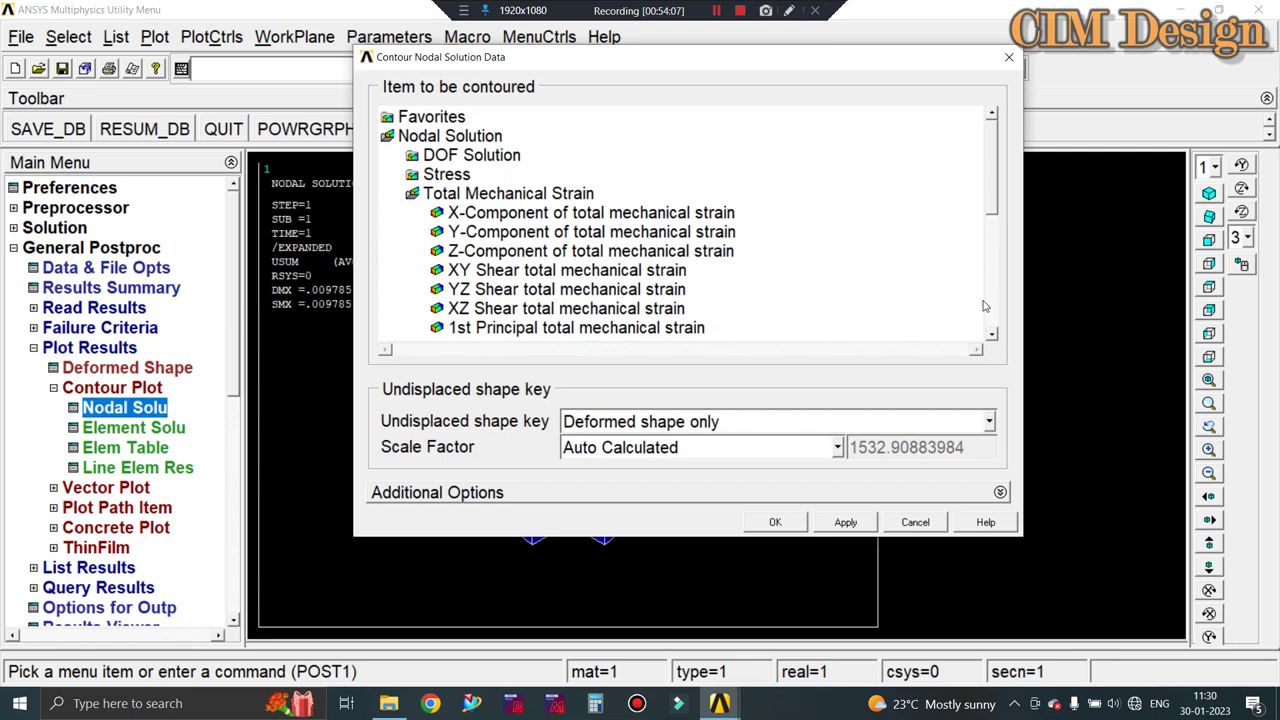
{"action": "left_click", "coordinate": [987, 303]}
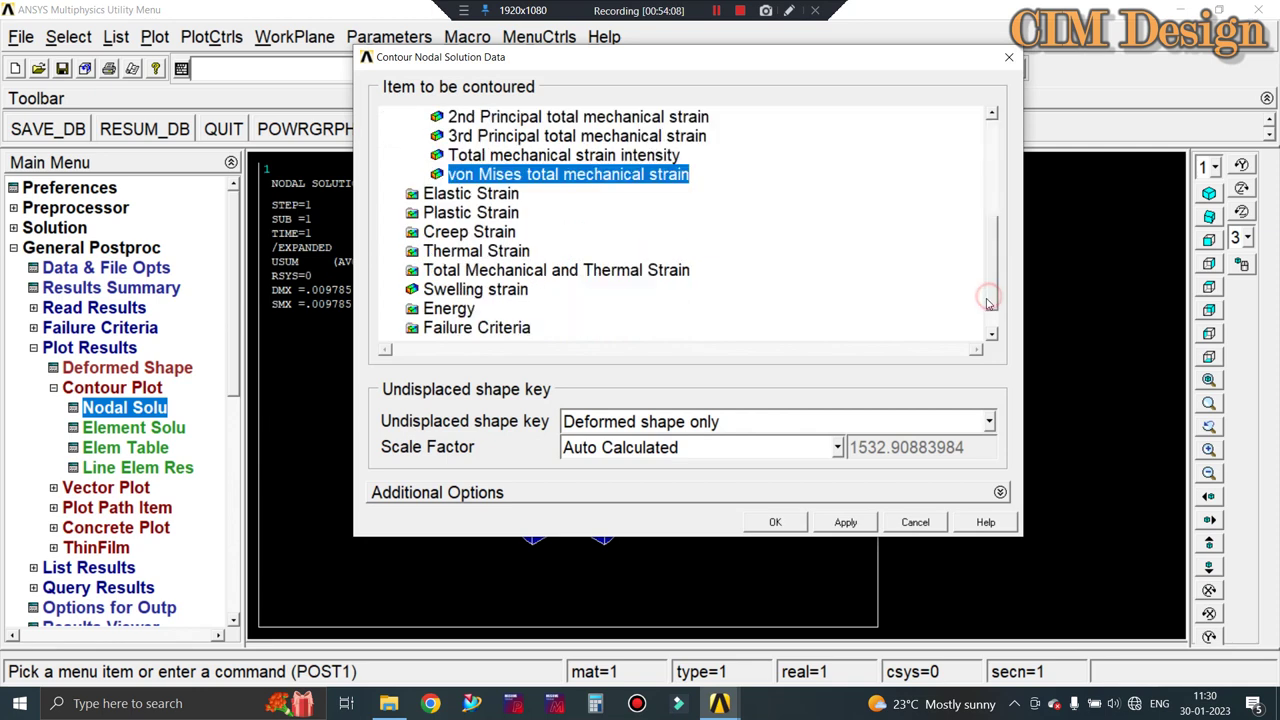
{"action": "left_click", "coordinate": [776, 522]}
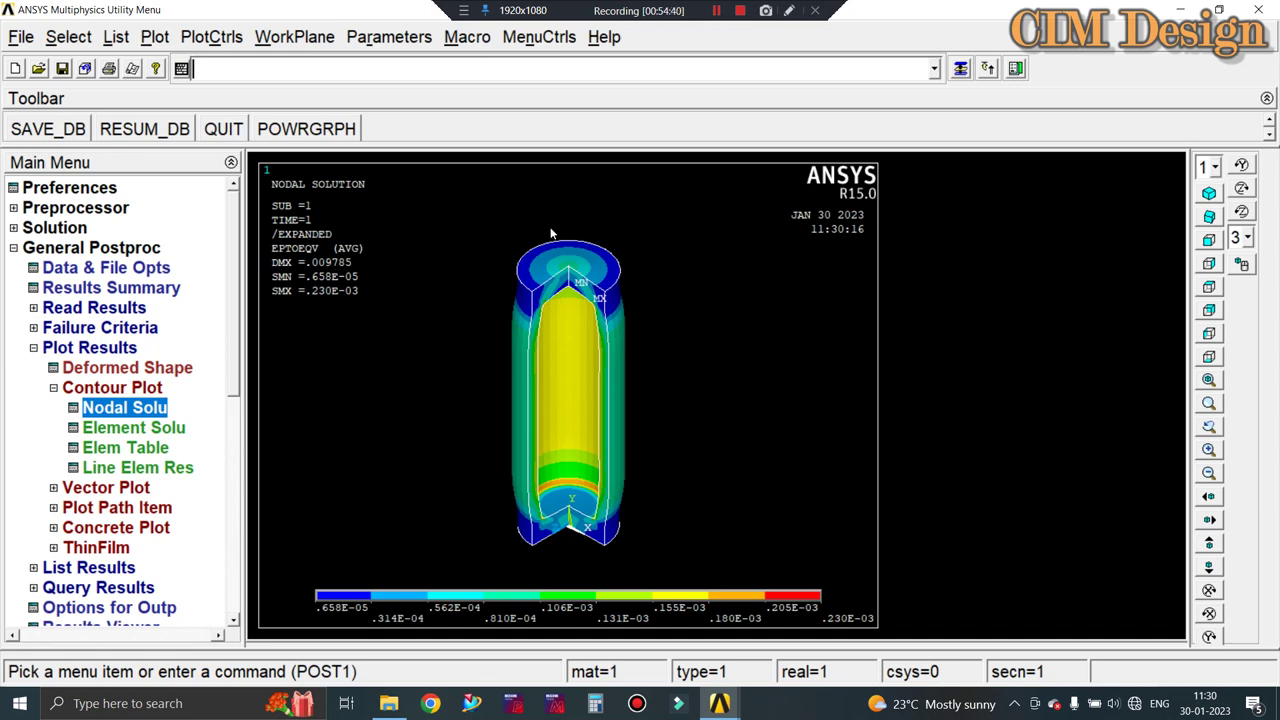
Change the working directory to the Desktop.
{"action": "left_click", "coordinate": [32, 39]}
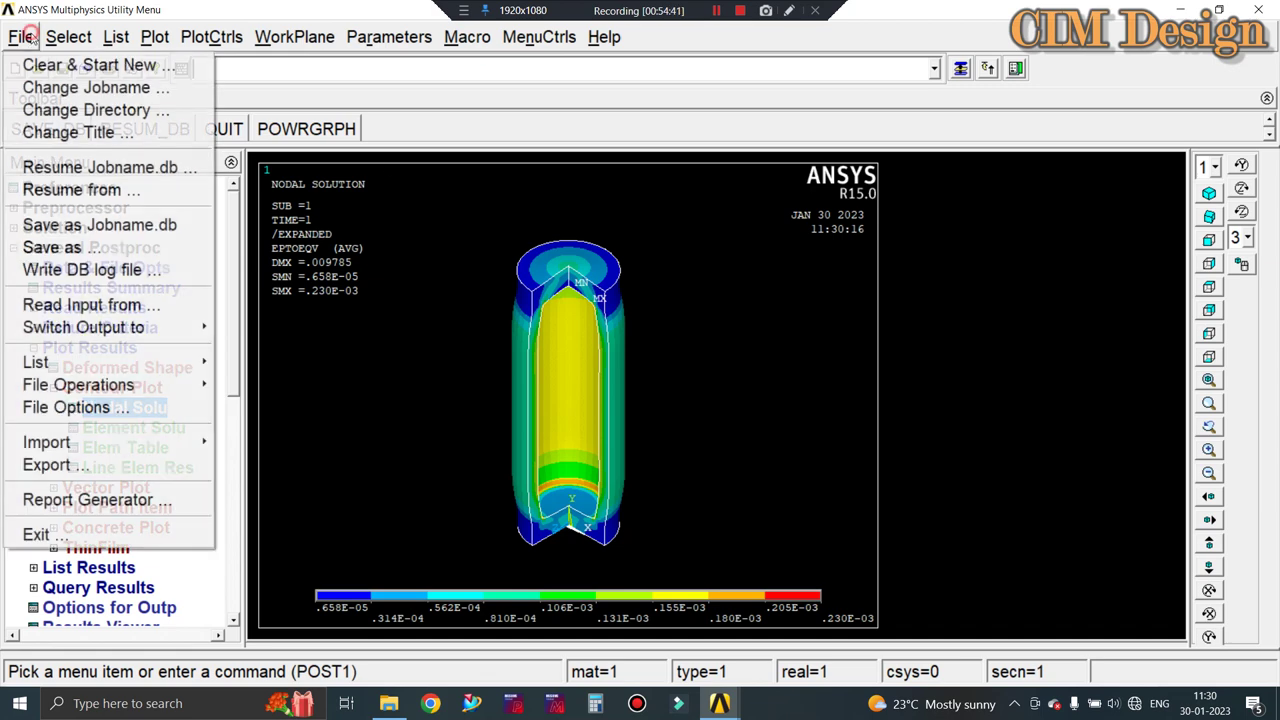
{"action": "left_click", "coordinate": [84, 110]}
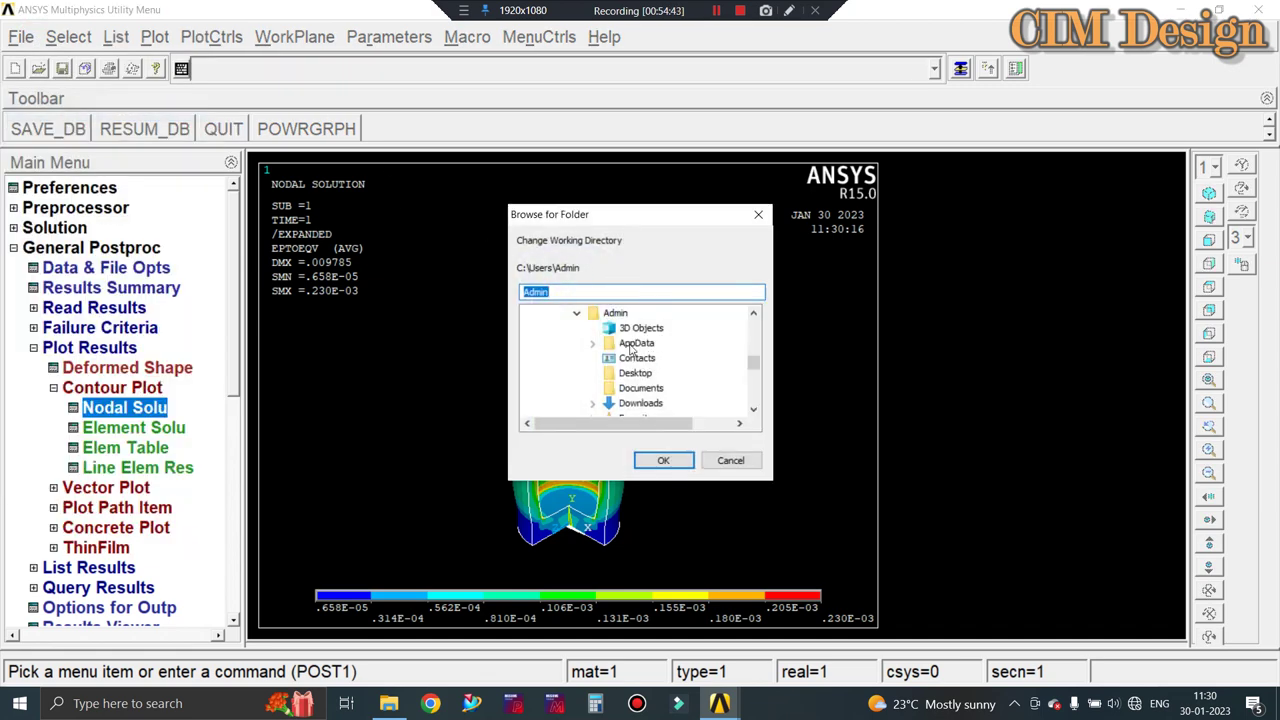
{"action": "left_click", "coordinate": [634, 376]}
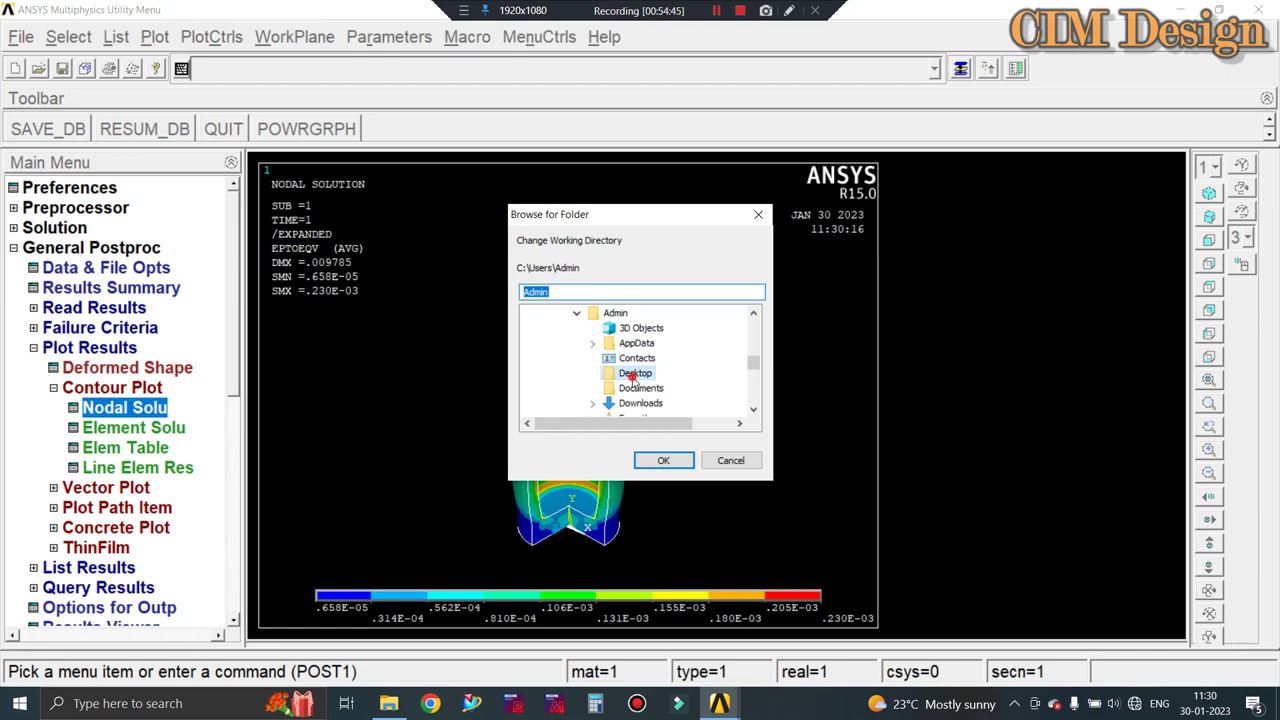
{"action": "left_click", "coordinate": [663, 460]}
Change the jobname to 'AXIS SYMMETRY EXERCISE' and dismiss the postprocessor exit warning.
{"action": "left_click", "coordinate": [22, 38]}
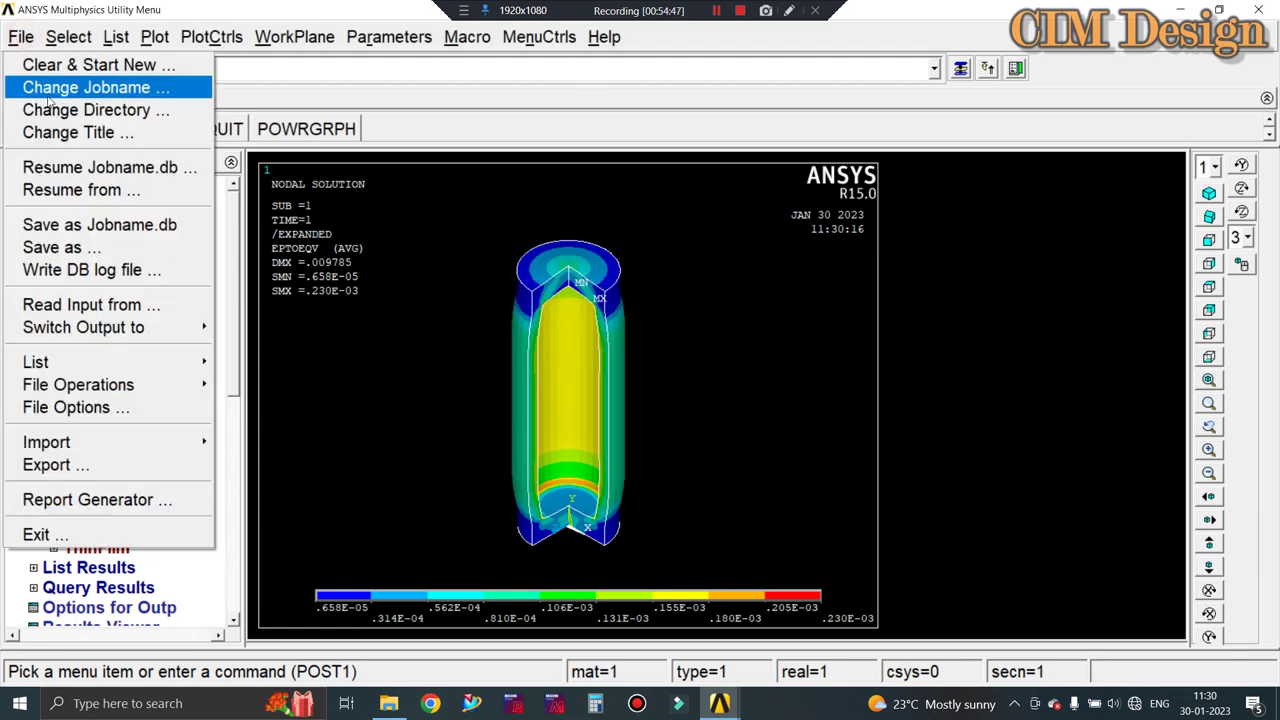
{"action": "left_click", "coordinate": [48, 90]}
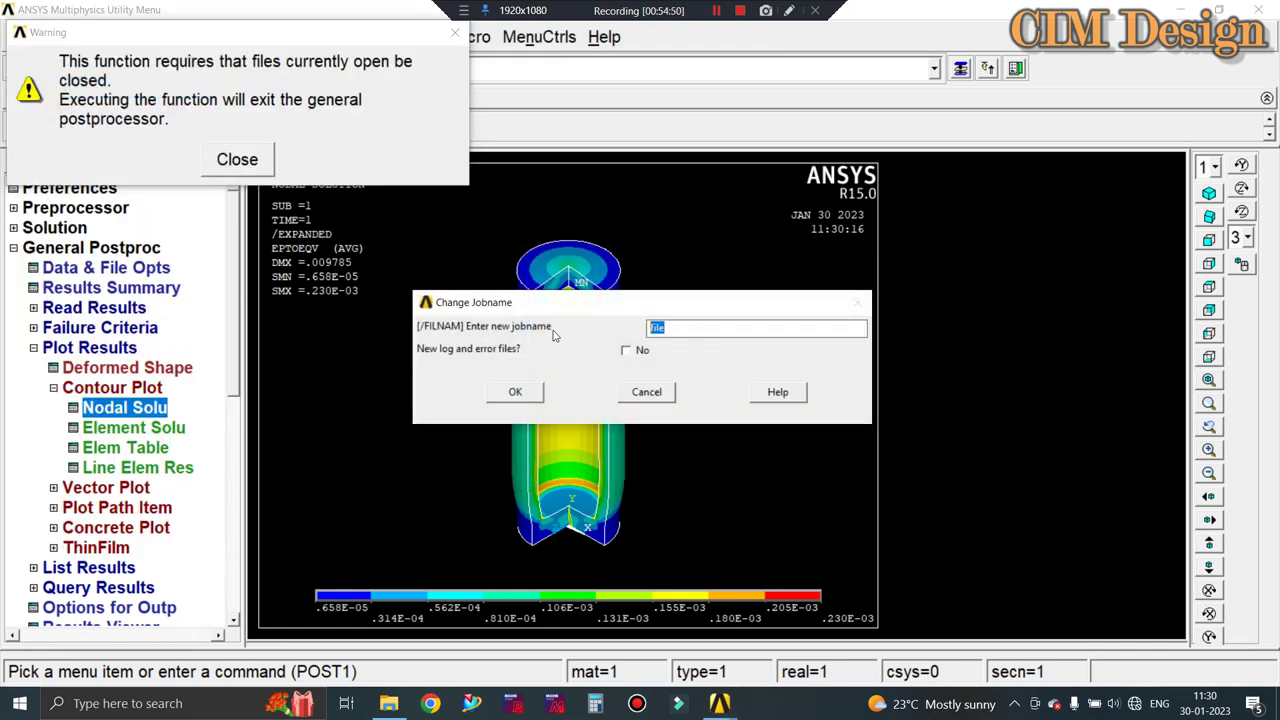
{"action": "type", "text": "AXIS SY"}
{"action": "type", "text": "MME"}
{"action": "type", "text": "TRY "}
{"action": "type", "text": "EXER"}
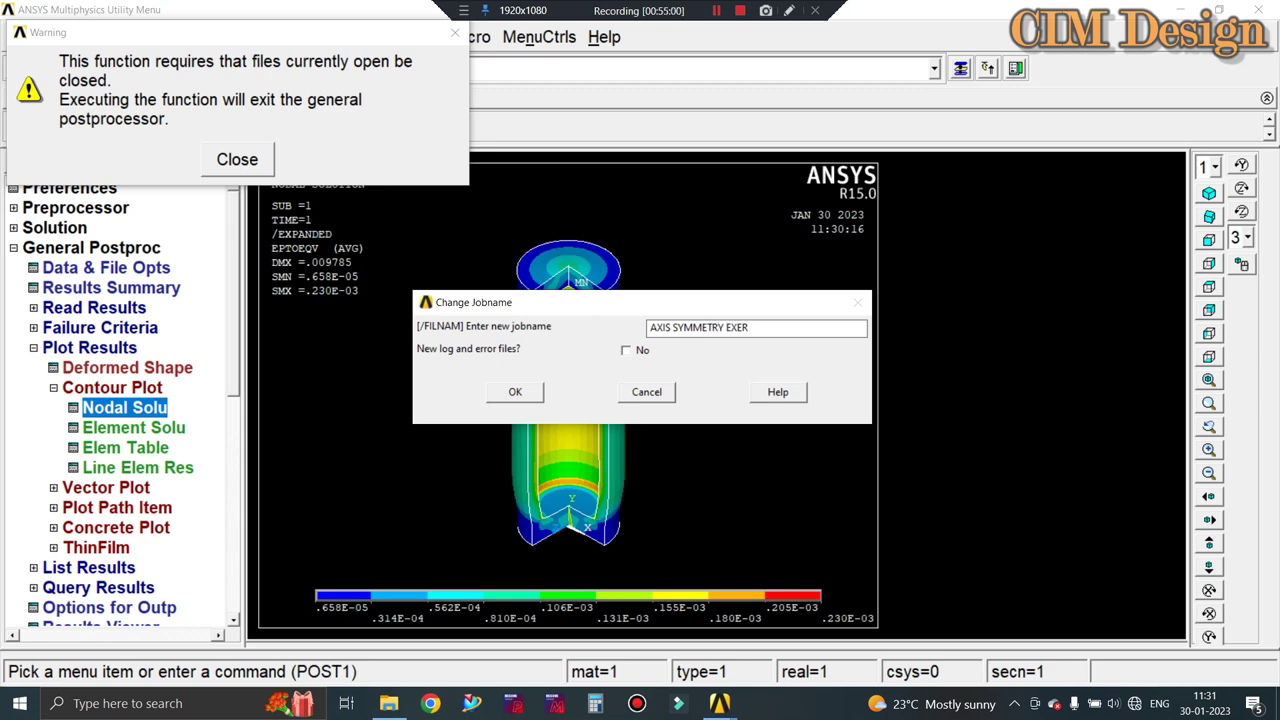
{"action": "type", "text": "CISE"}
{"action": "key", "text": "Return"}
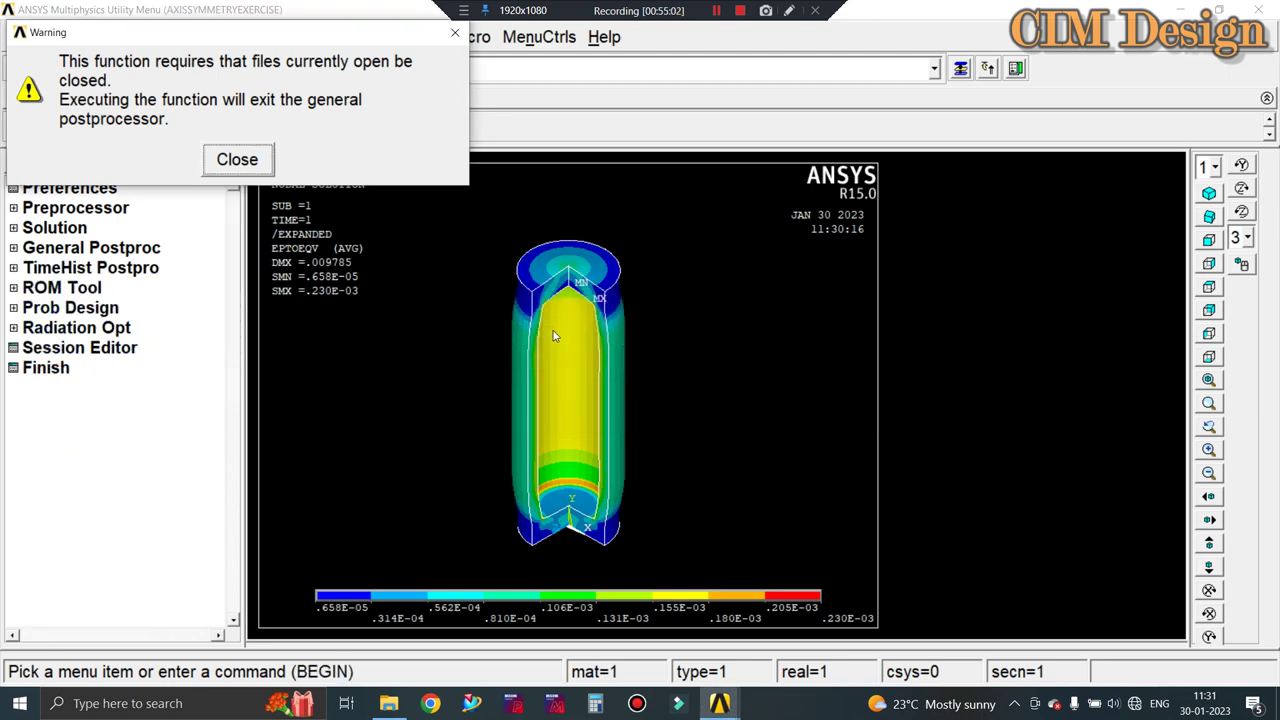
{"action": "left_click", "coordinate": [241, 162]}
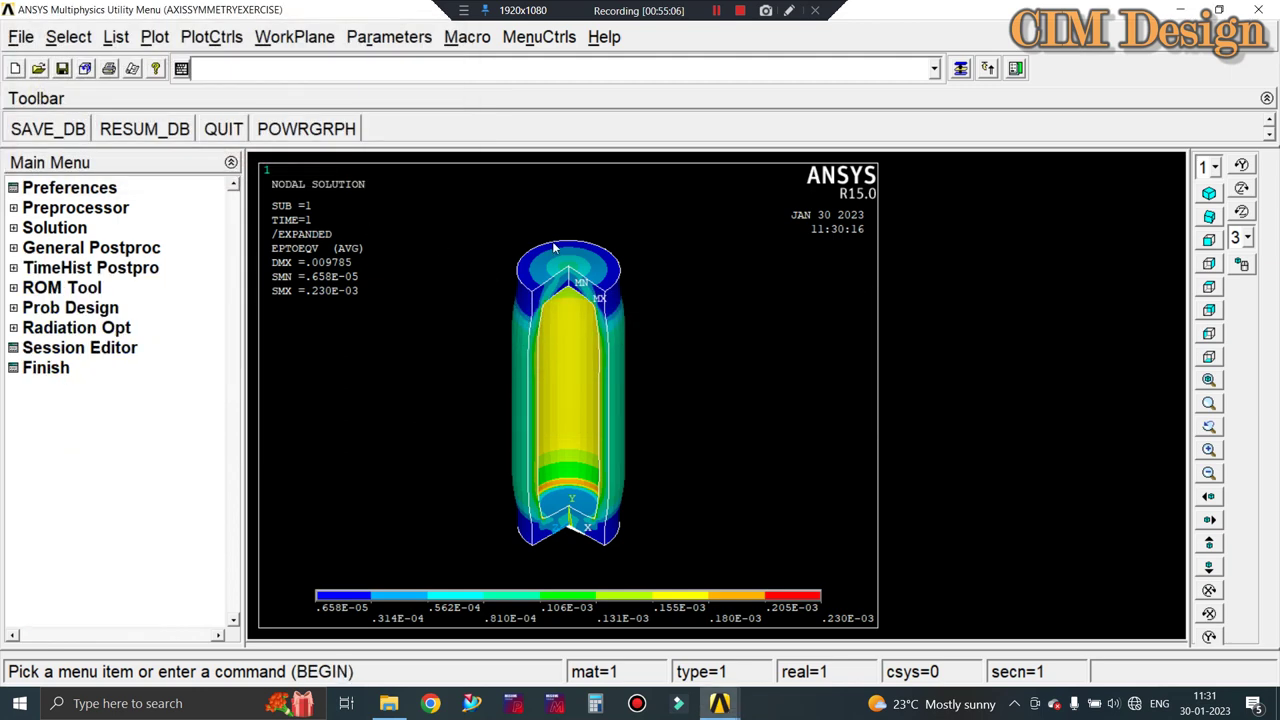